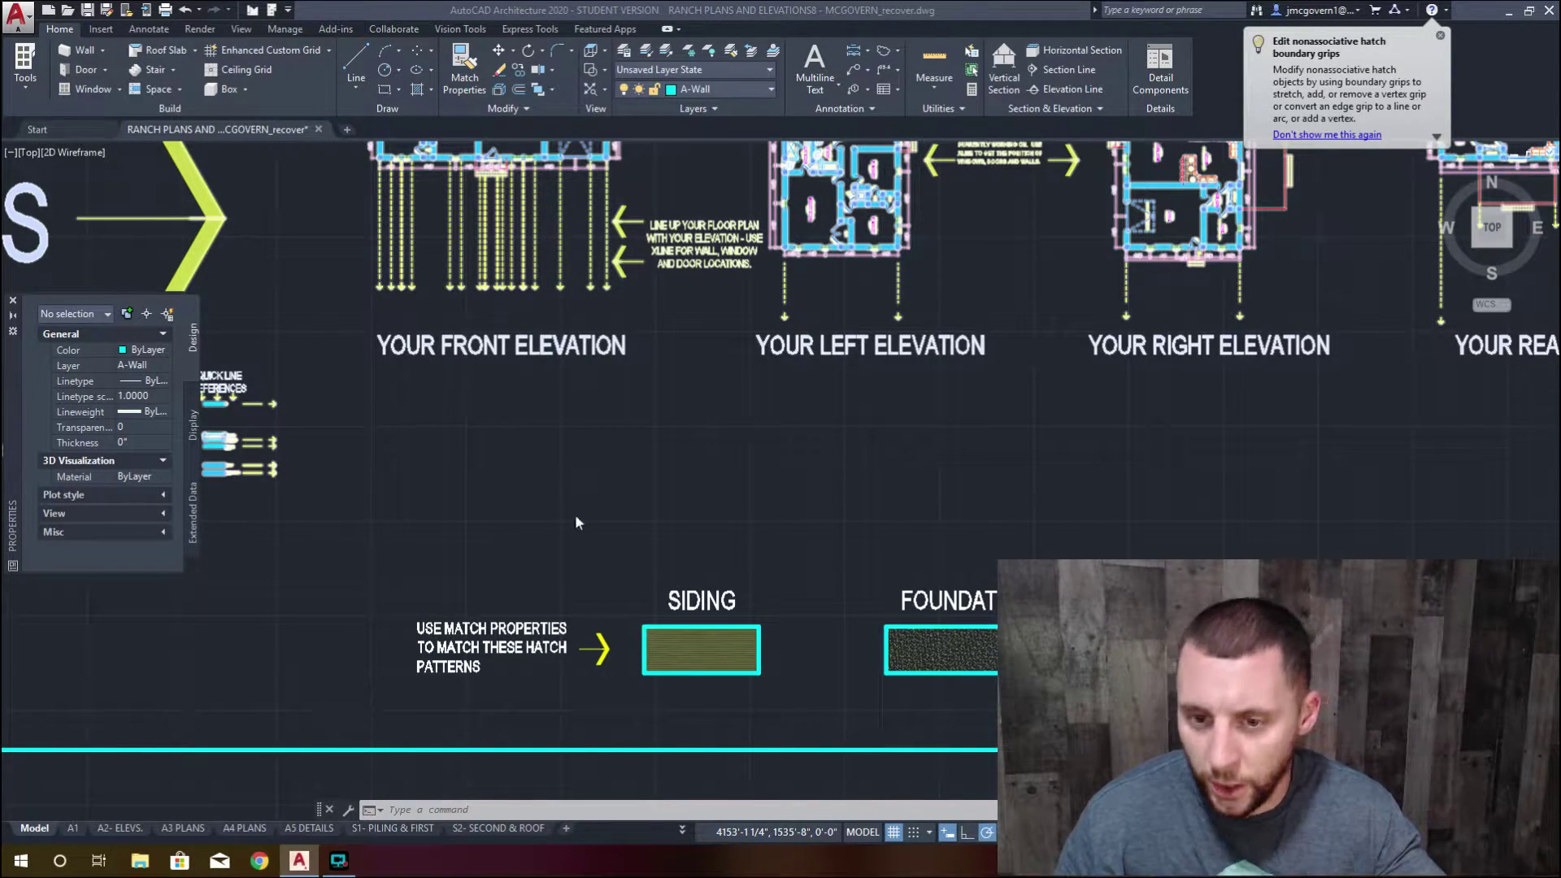
Examine the sample and student elevation areas, comparing the wall sections, finished front elevation and left elevation with the student's empty spaces
{"action": "scroll", "coordinate": [561, 504], "scroll_direction": "down", "scroll_amount": 3}
{"action": "mouse_move", "coordinate": [561, 504]}
{"action": "middle_mouse_down"}
{"action": "mouse_move", "coordinate": [551, 495]}
{"action": "mouse_move", "coordinate": [496, 581]}
{"action": "mouse_move", "coordinate": [529, 606]}
{"action": "middle_mouse_up"}
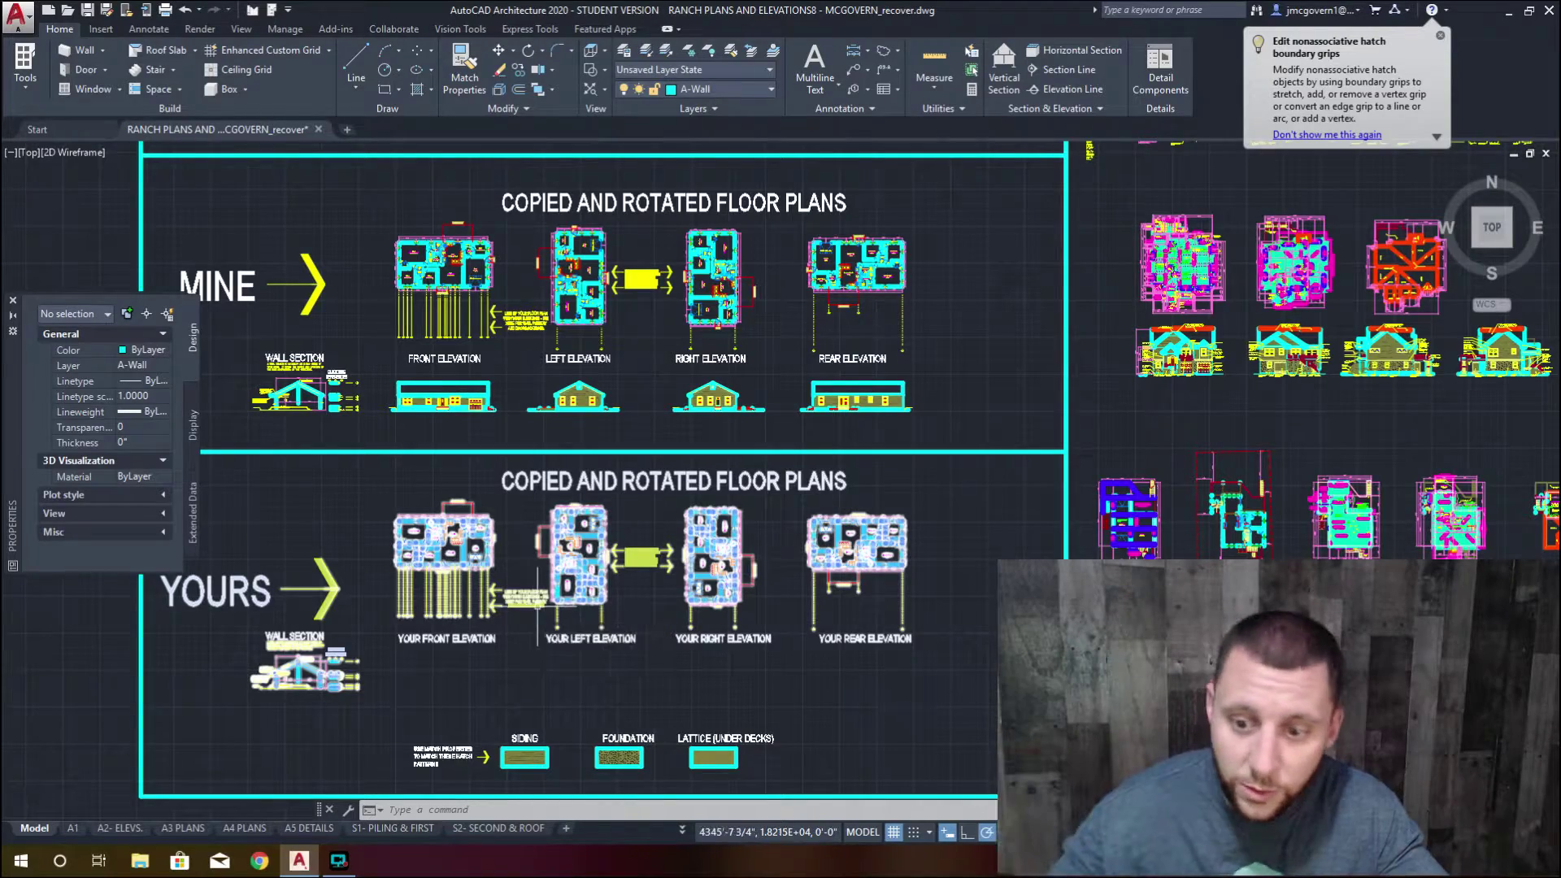
{"action": "scroll", "coordinate": [309, 673], "scroll_direction": "up", "scroll_amount": 4}
{"action": "scroll", "coordinate": [305, 677], "scroll_direction": "up", "scroll_amount": 1}
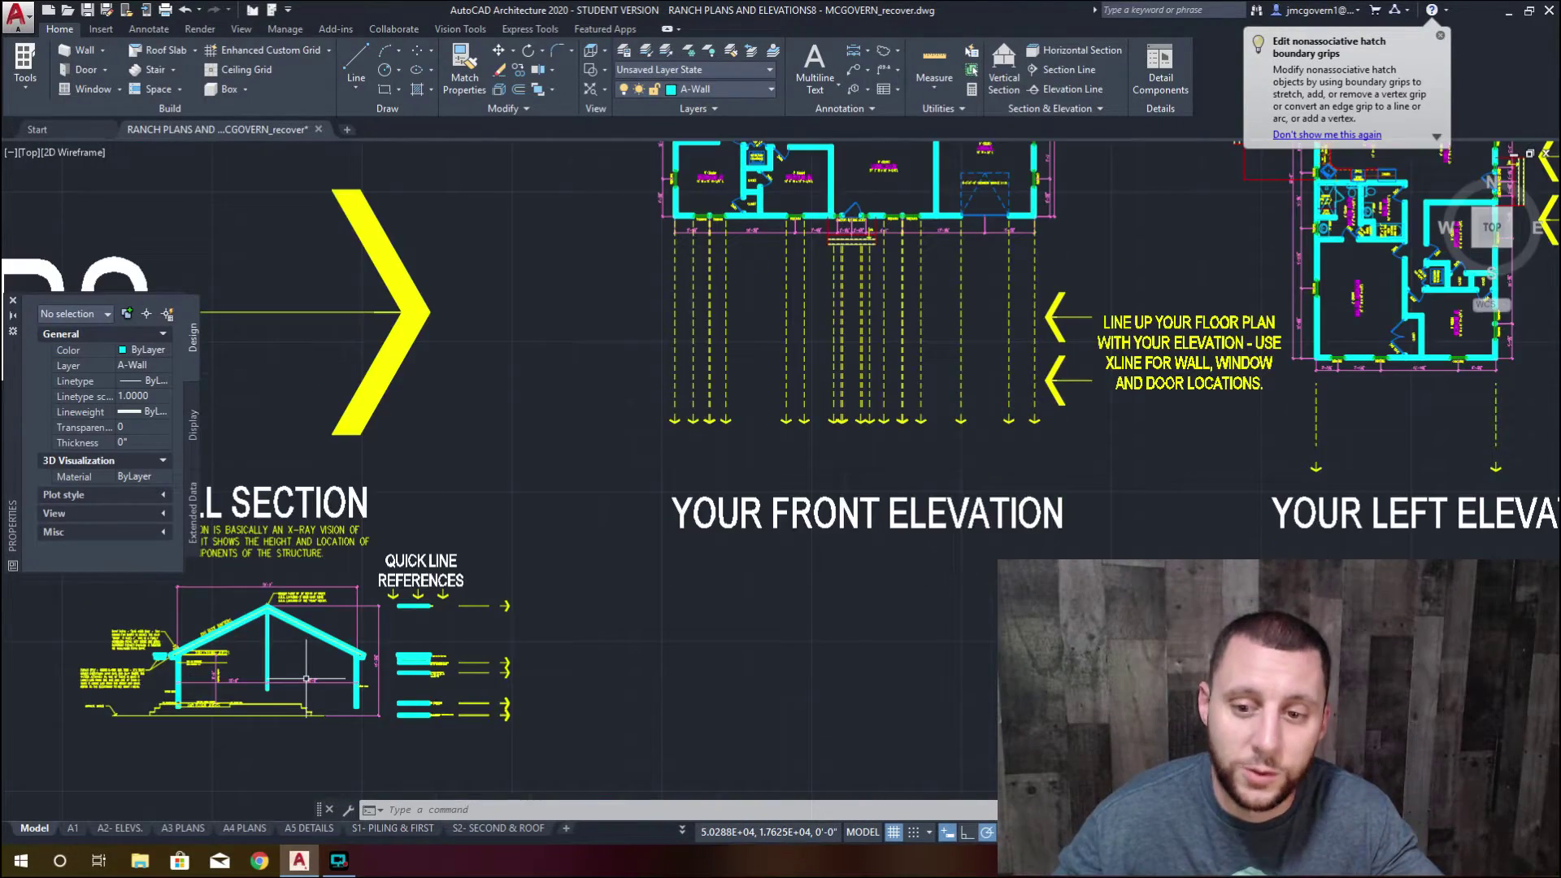
{"action": "scroll", "coordinate": [542, 662], "scroll_direction": "down", "scroll_amount": 2}
{"action": "middle_click_drag", "start_coordinate": [691, 711], "coordinate": [463, 581]}
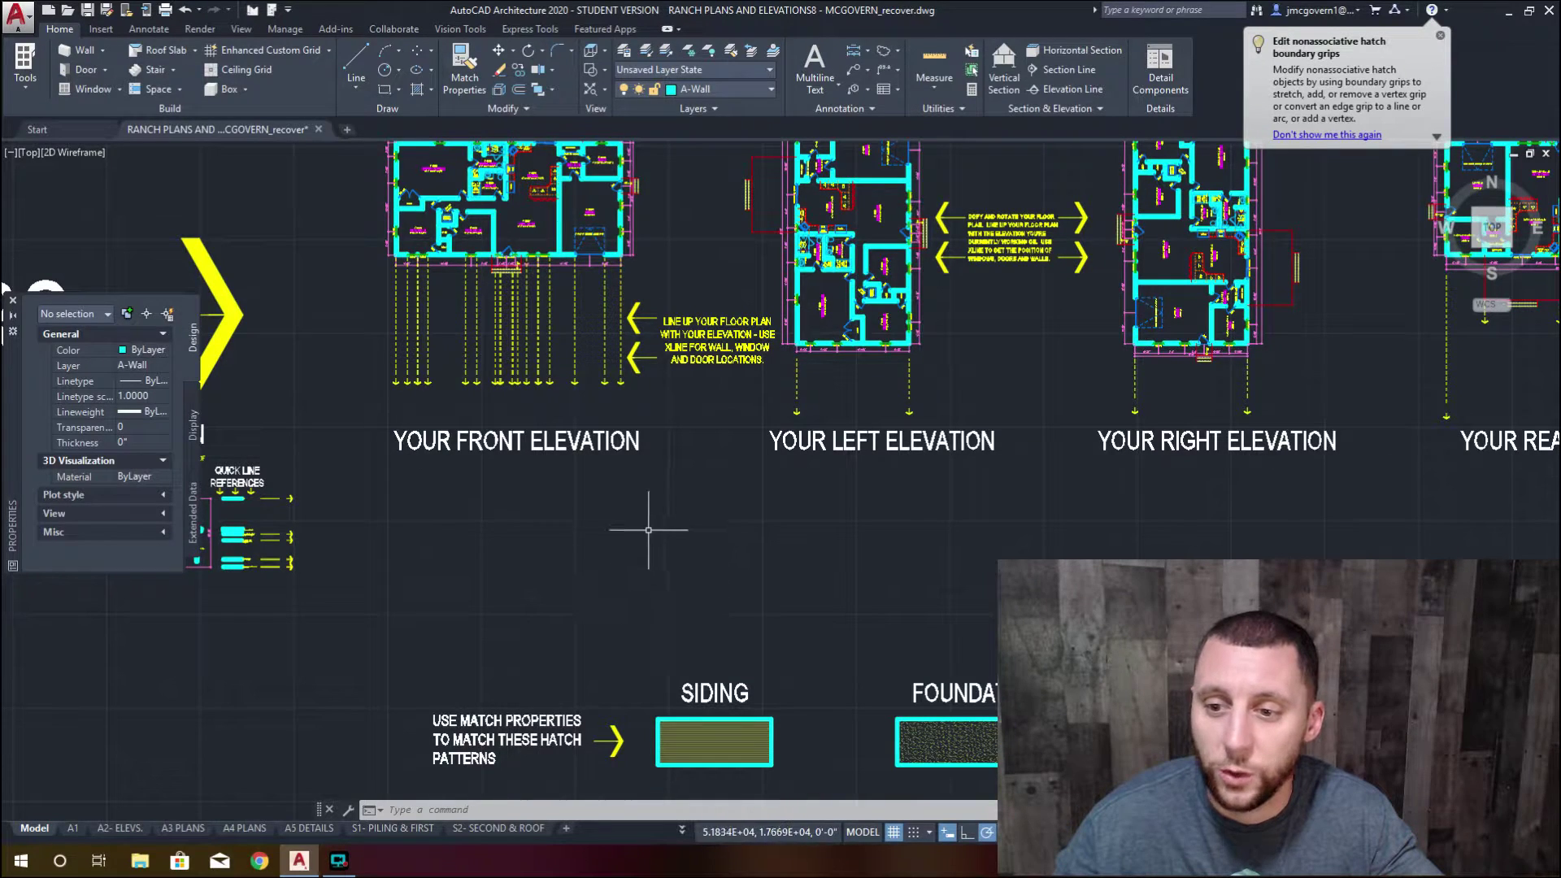
{"action": "scroll", "coordinate": [534, 543], "scroll_direction": "down", "scroll_amount": 4}
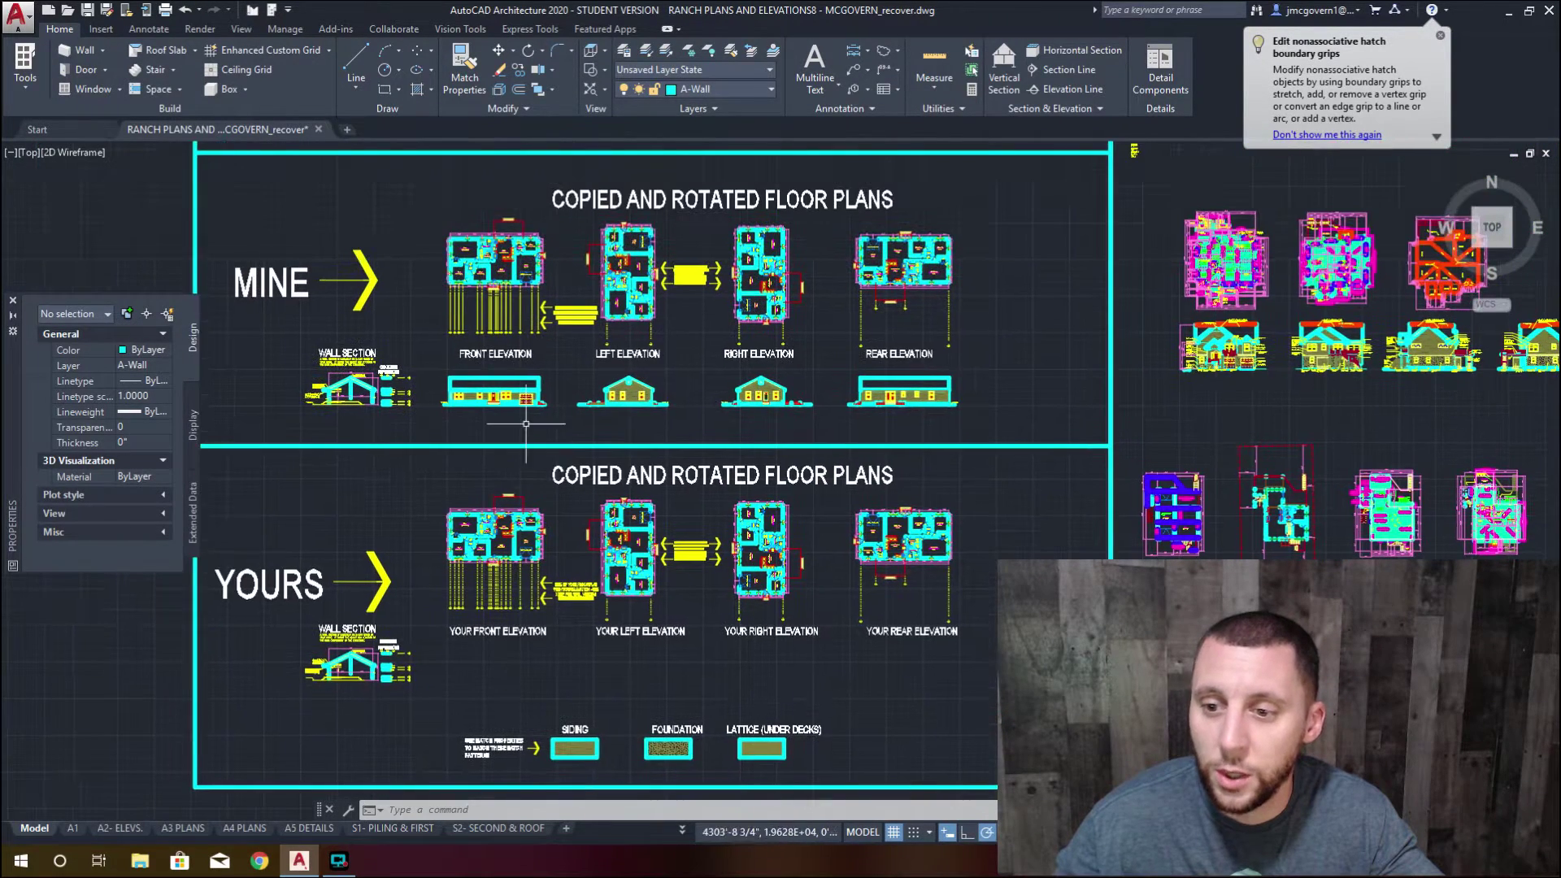
{"action": "scroll", "coordinate": [501, 399], "scroll_direction": "up", "scroll_amount": 10}
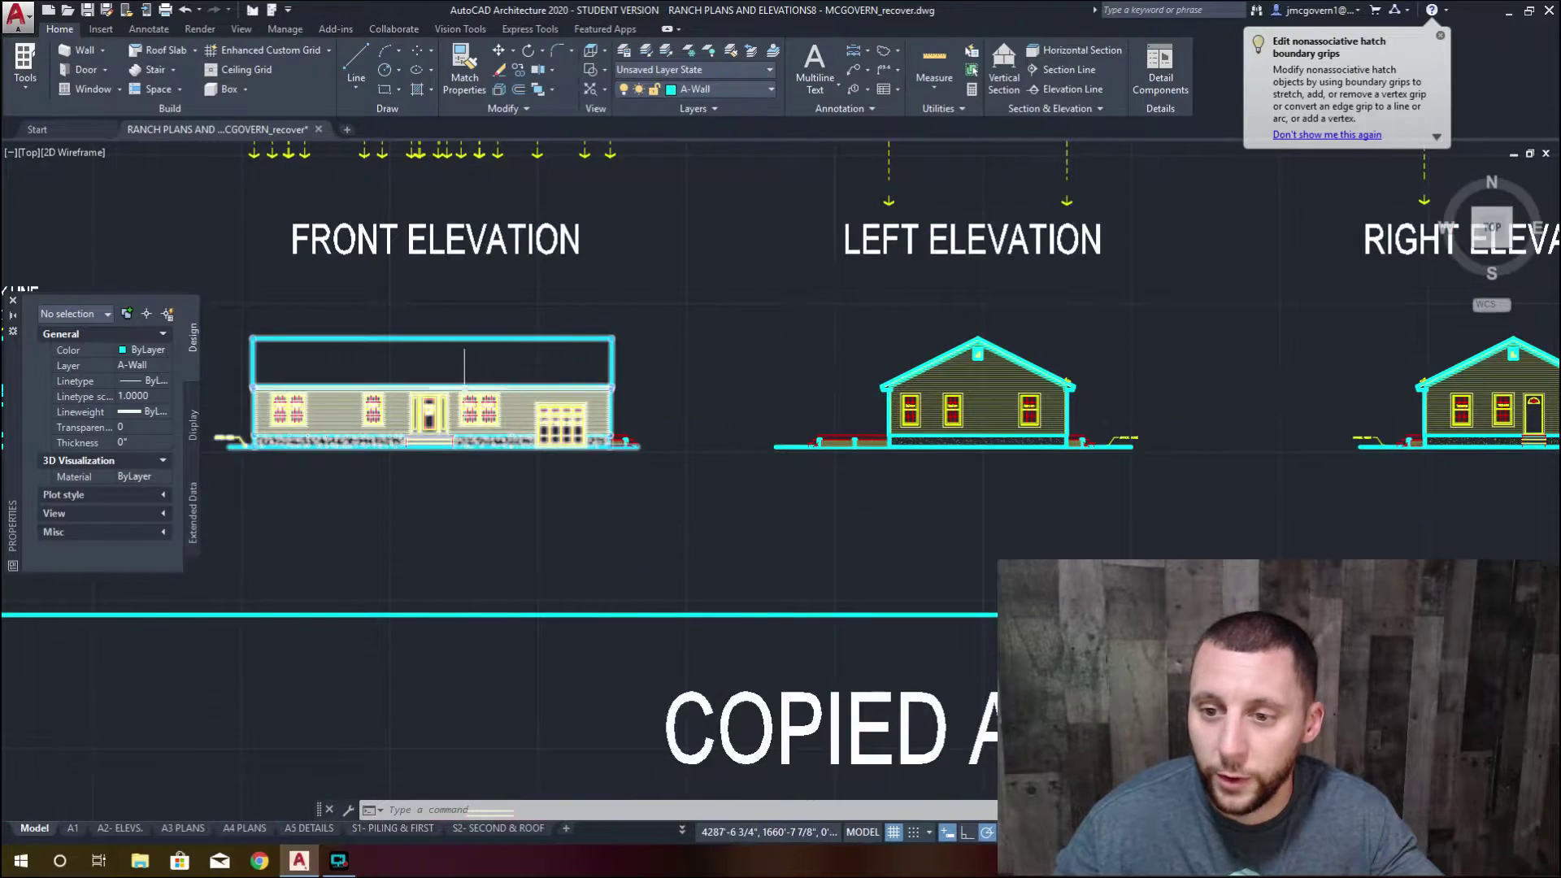
{"action": "middle_click_drag", "start_coordinate": [653, 469], "coordinate": [721, 480]}
{"action": "scroll", "coordinate": [734, 488], "scroll_direction": "down", "scroll_amount": 6}
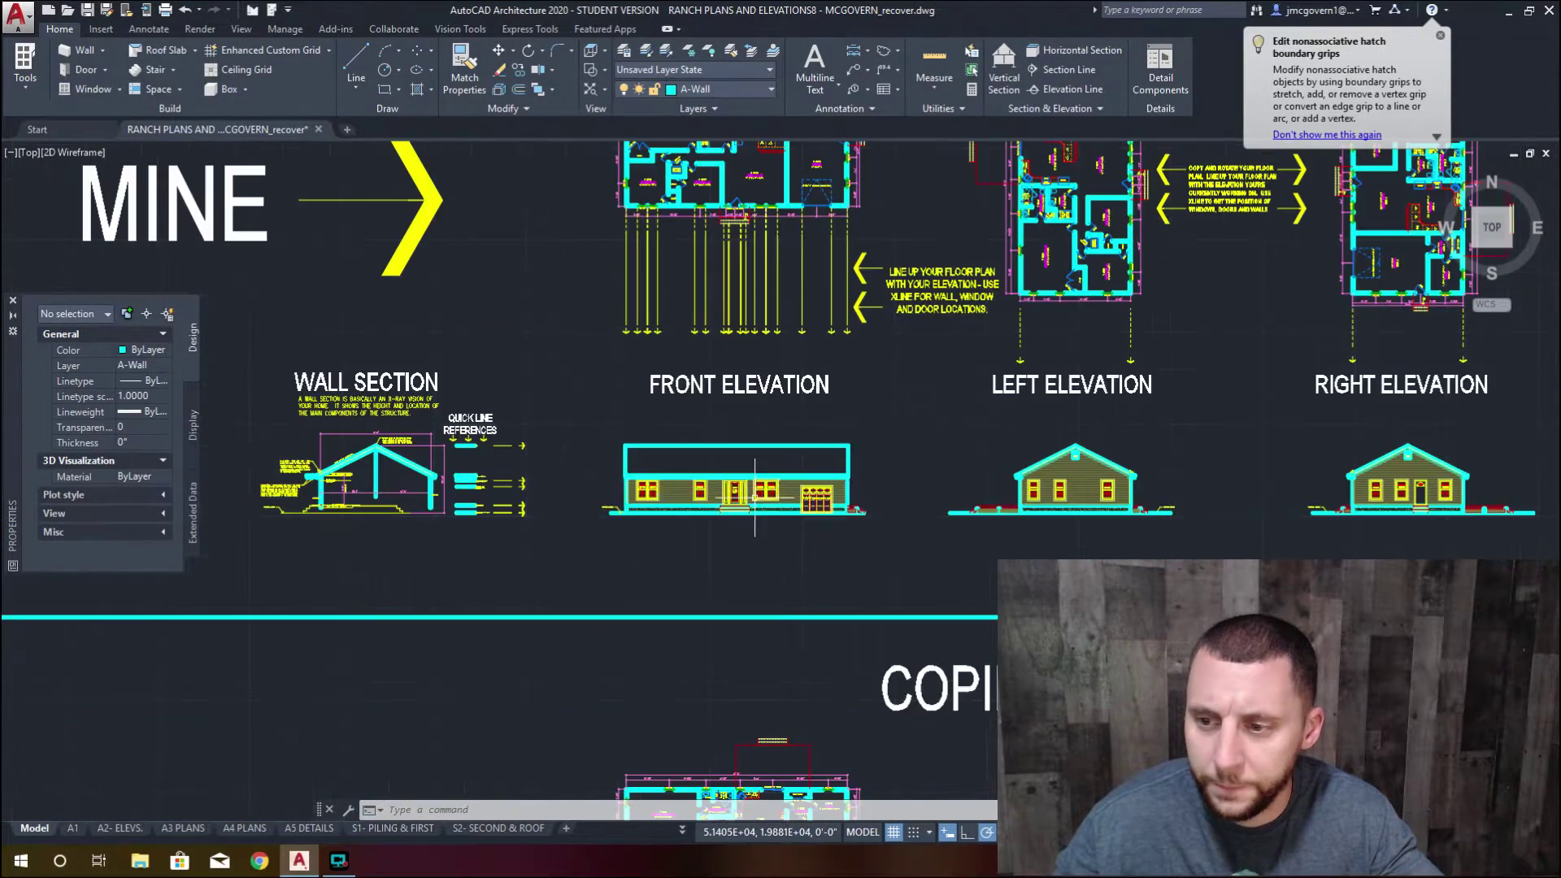
{"action": "middle_click_drag", "start_coordinate": [876, 518], "coordinate": [507, 488]}
{"action": "scroll", "coordinate": [703, 488], "scroll_direction": "up", "scroll_amount": 6}
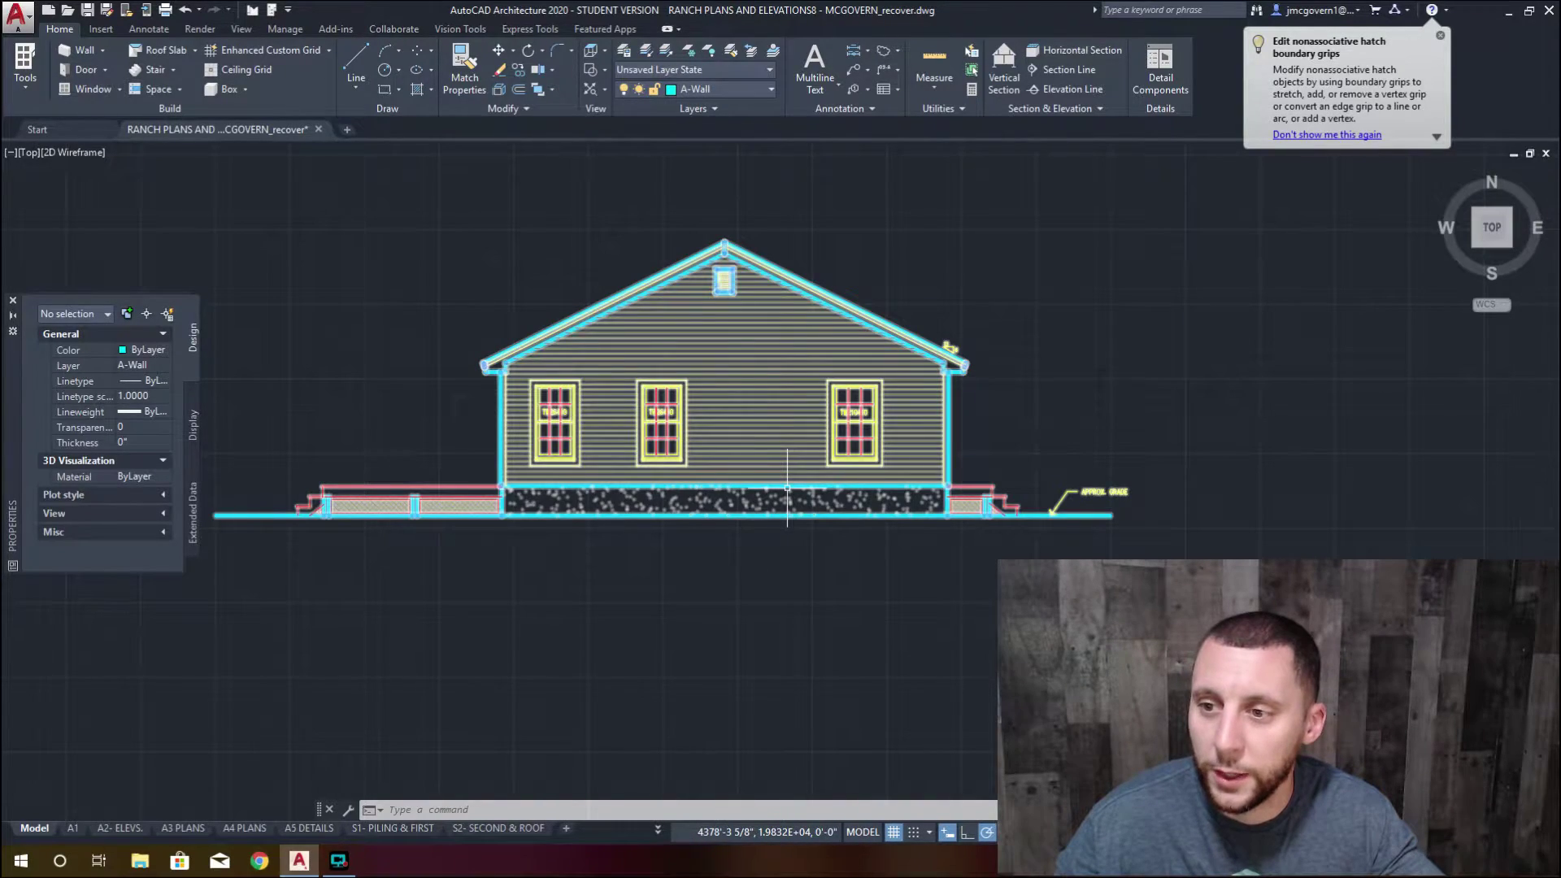
{"action": "scroll", "coordinate": [787, 487], "scroll_direction": "down", "scroll_amount": 8}
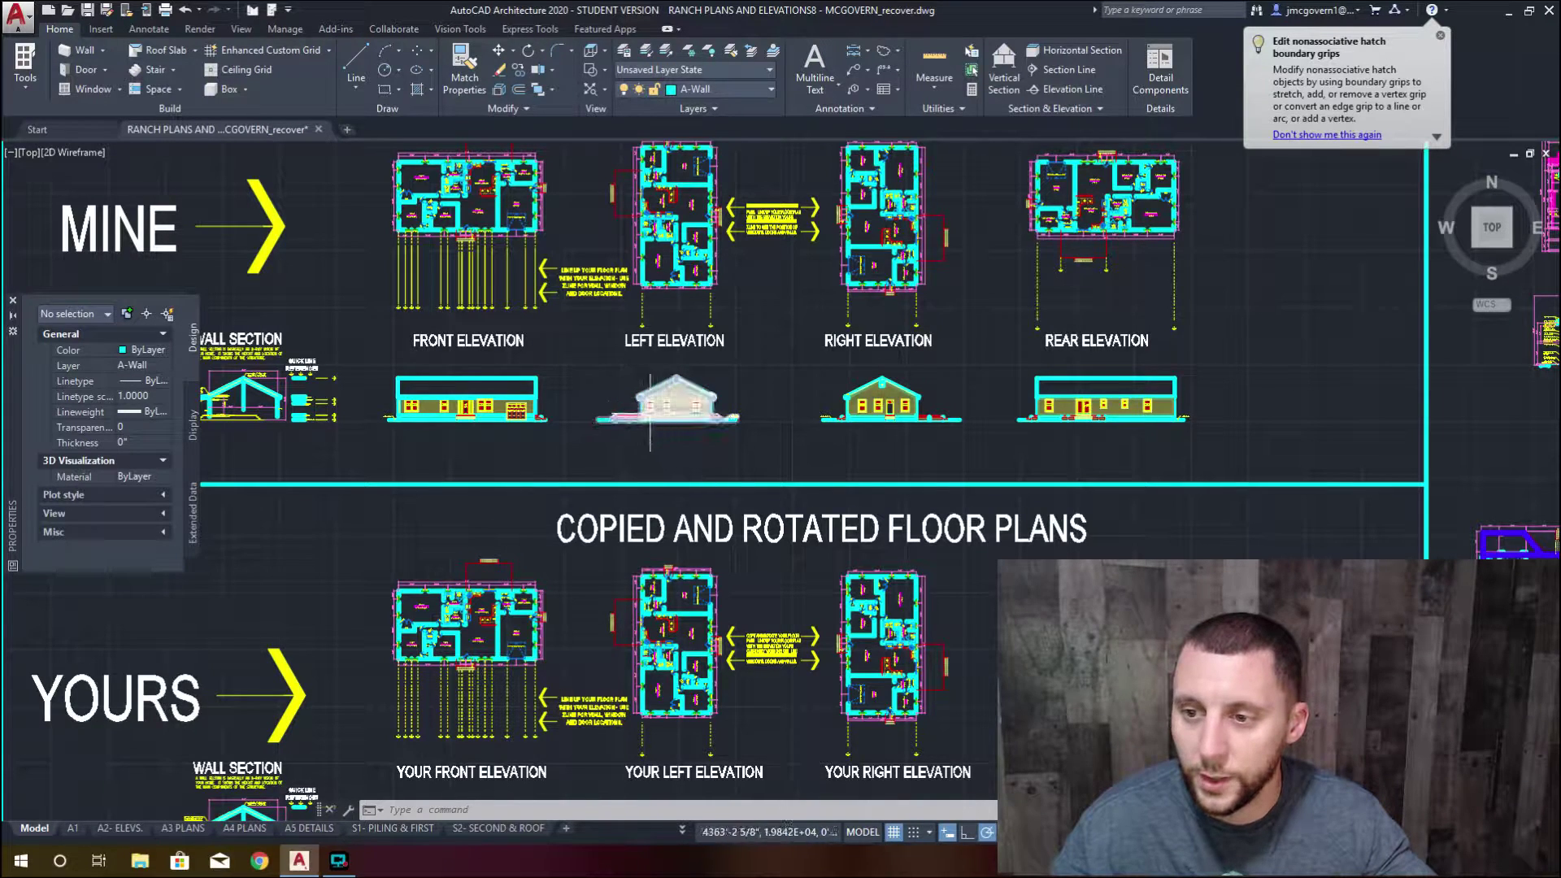
Examine how the sample front elevation relates to the floor plan's projection lines and the wall section's quick line references
{"action": "mouse_move", "coordinate": [659, 408]}
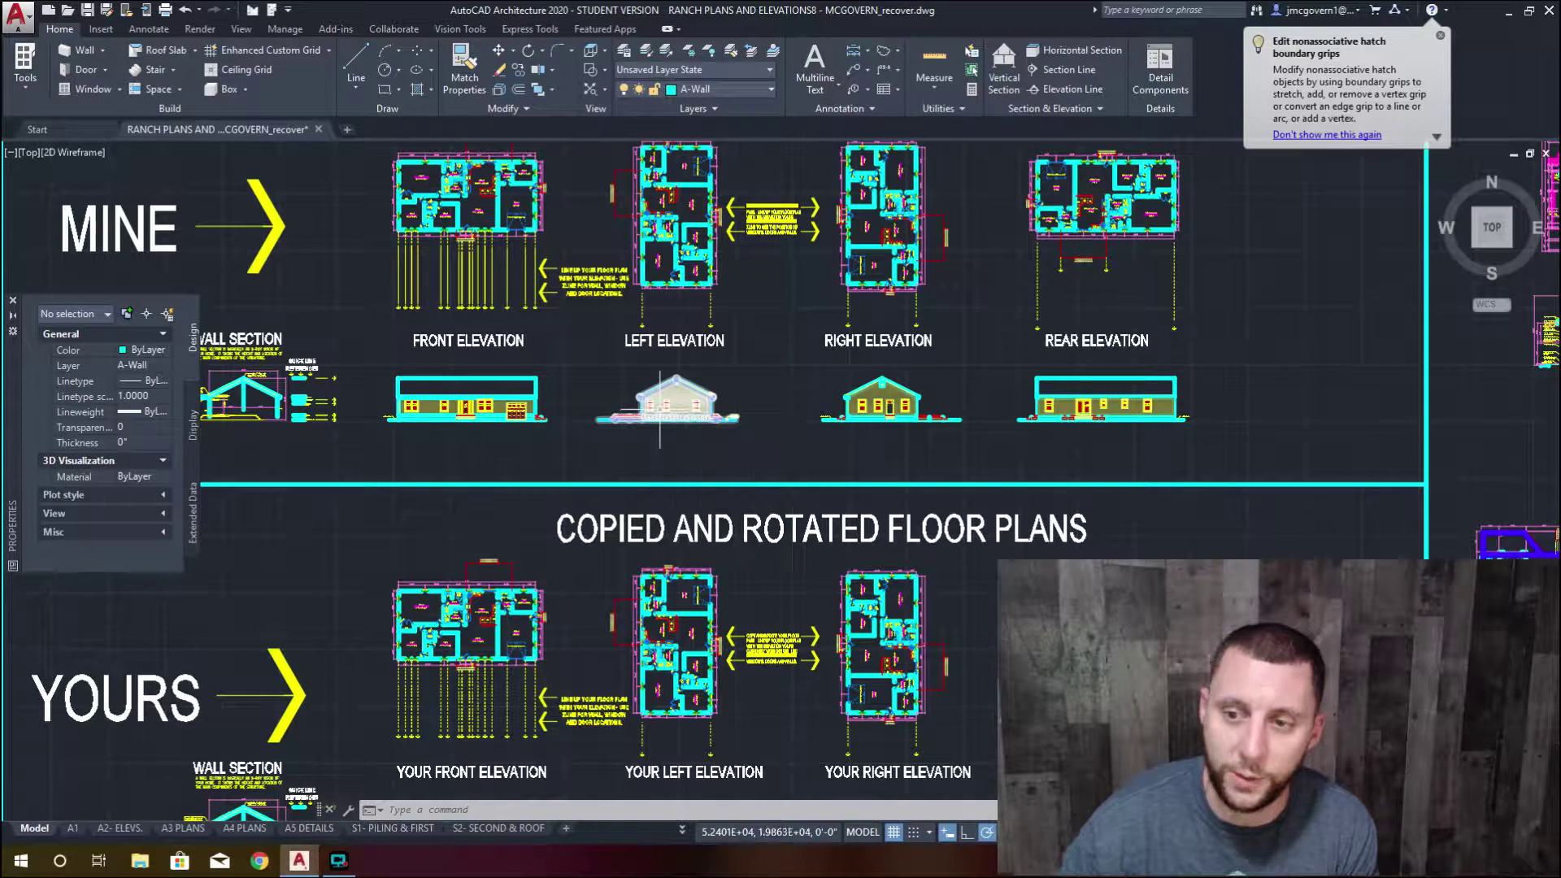
{"action": "scroll", "coordinate": [416, 341], "scroll_direction": "up", "scroll_amount": 4}
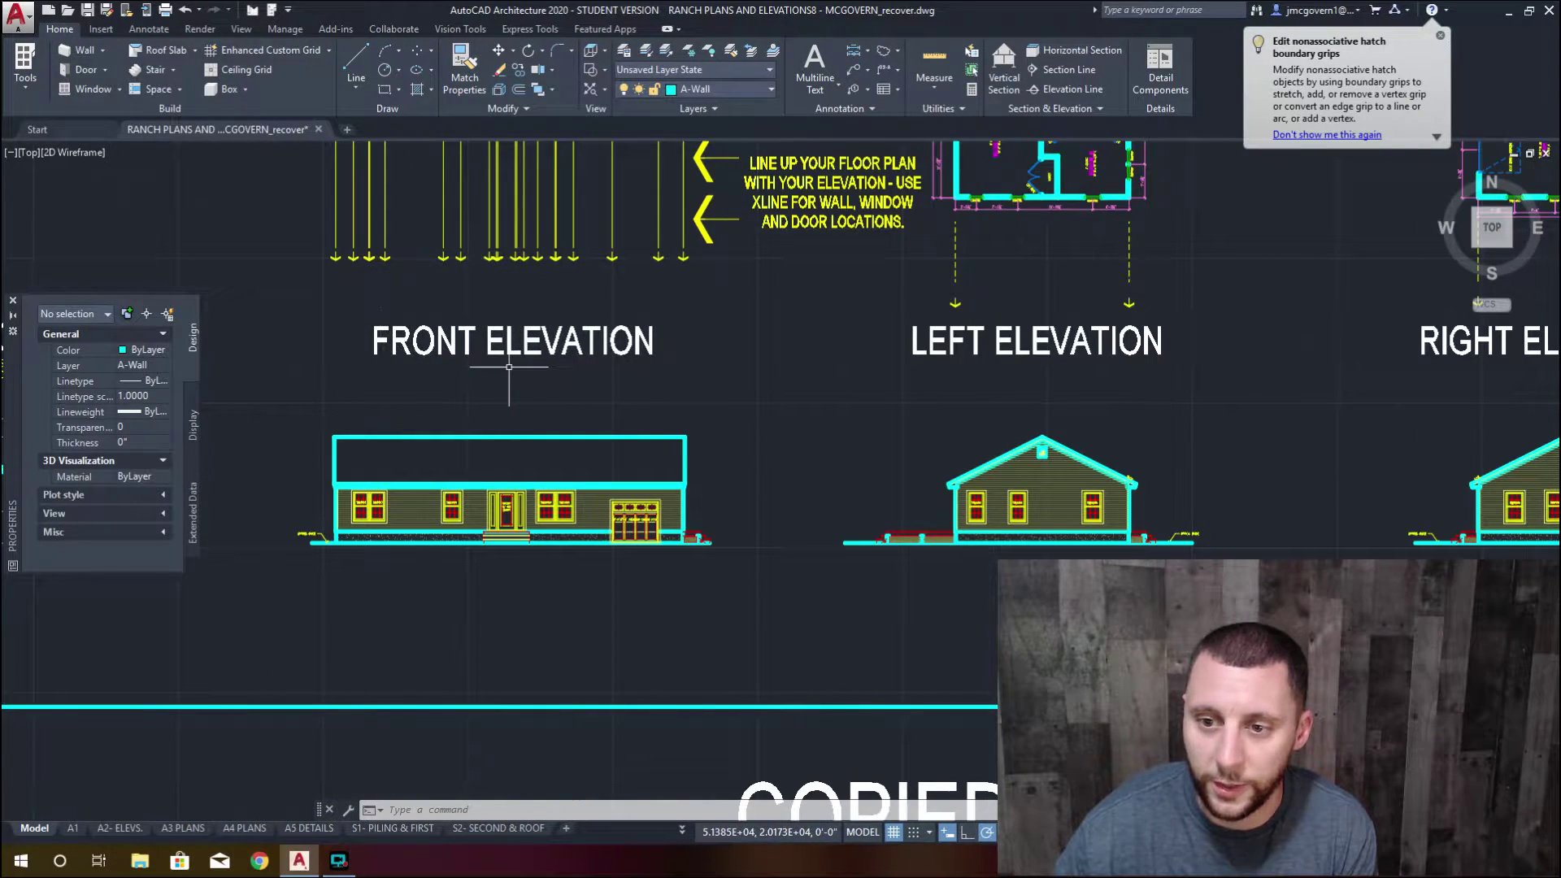
{"action": "scroll", "coordinate": [1038, 392], "scroll_direction": "down", "scroll_amount": 4}
{"action": "middle_click_drag", "start_coordinate": [1038, 392], "coordinate": [839, 393]}
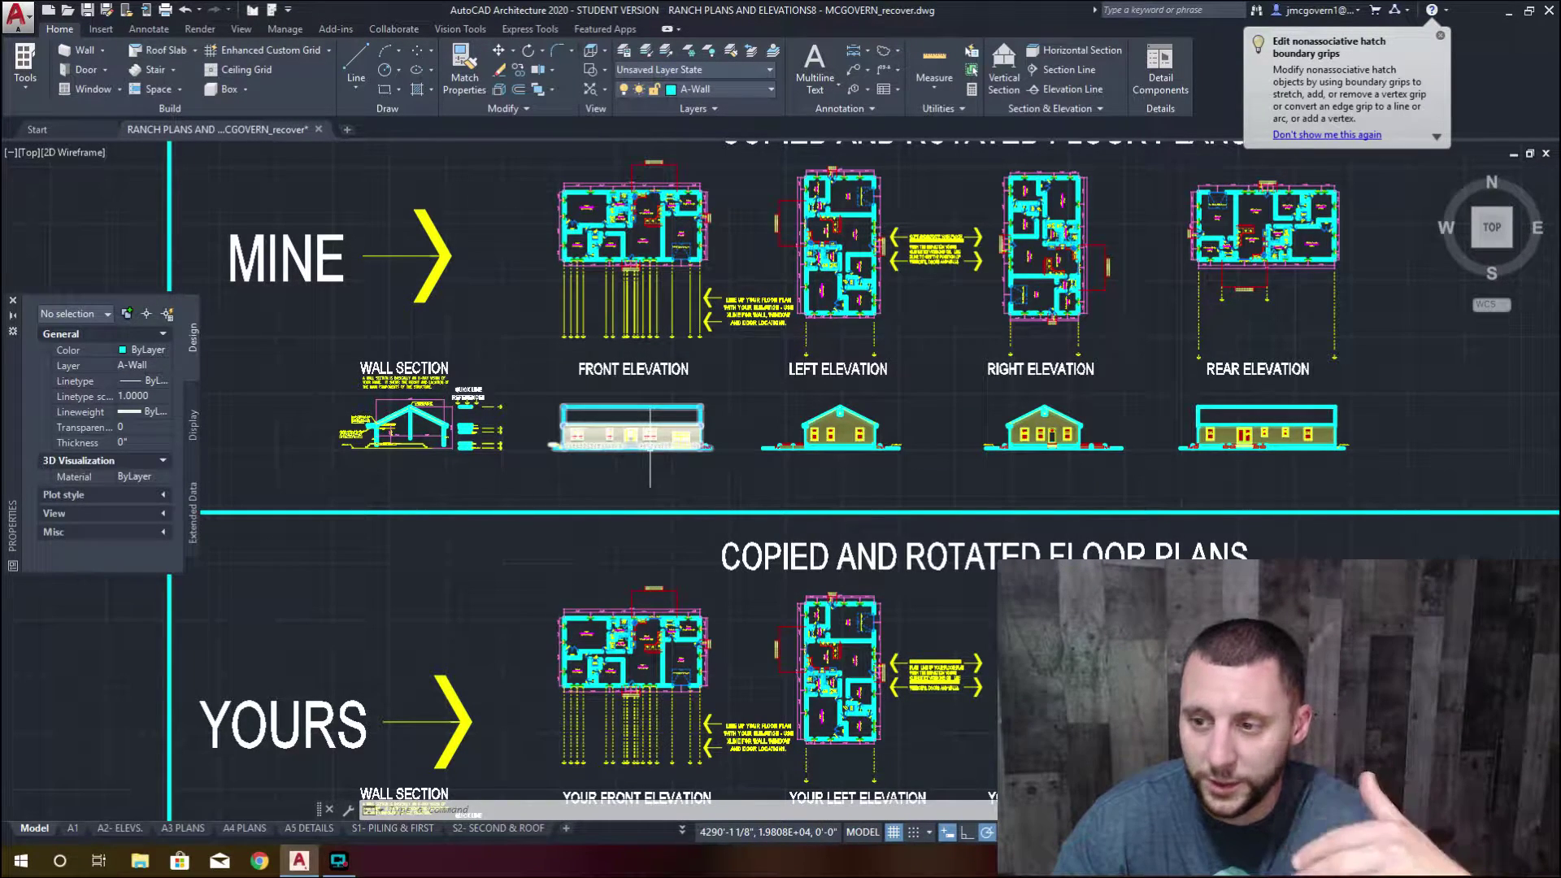
{"action": "scroll", "coordinate": [630, 335], "scroll_direction": "up", "scroll_amount": 6}
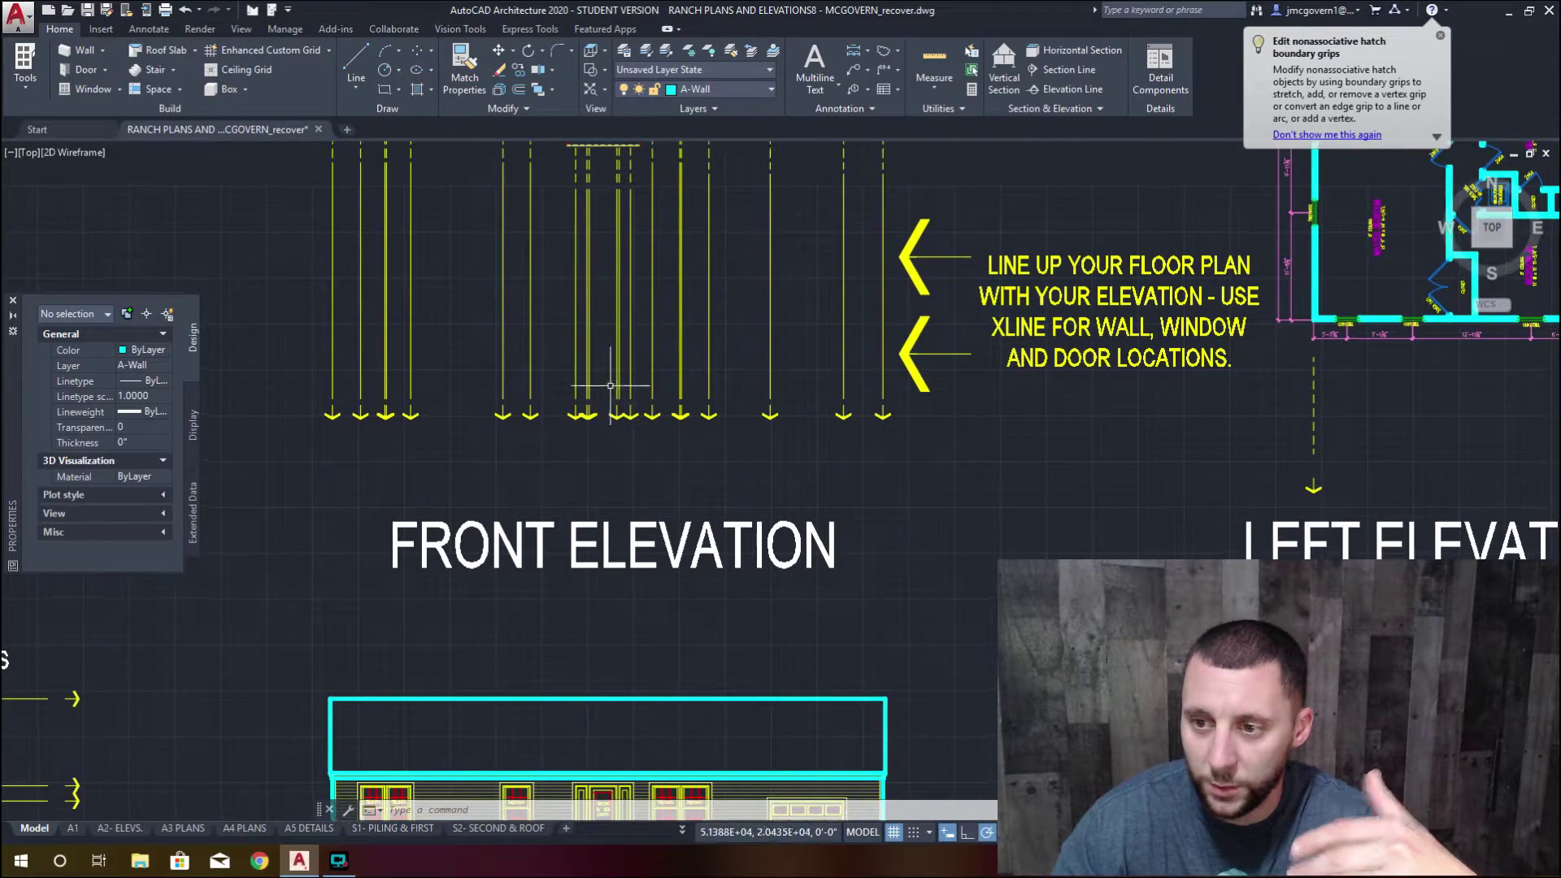
{"action": "middle_click_drag", "start_coordinate": [610, 386], "coordinate": [587, 484]}
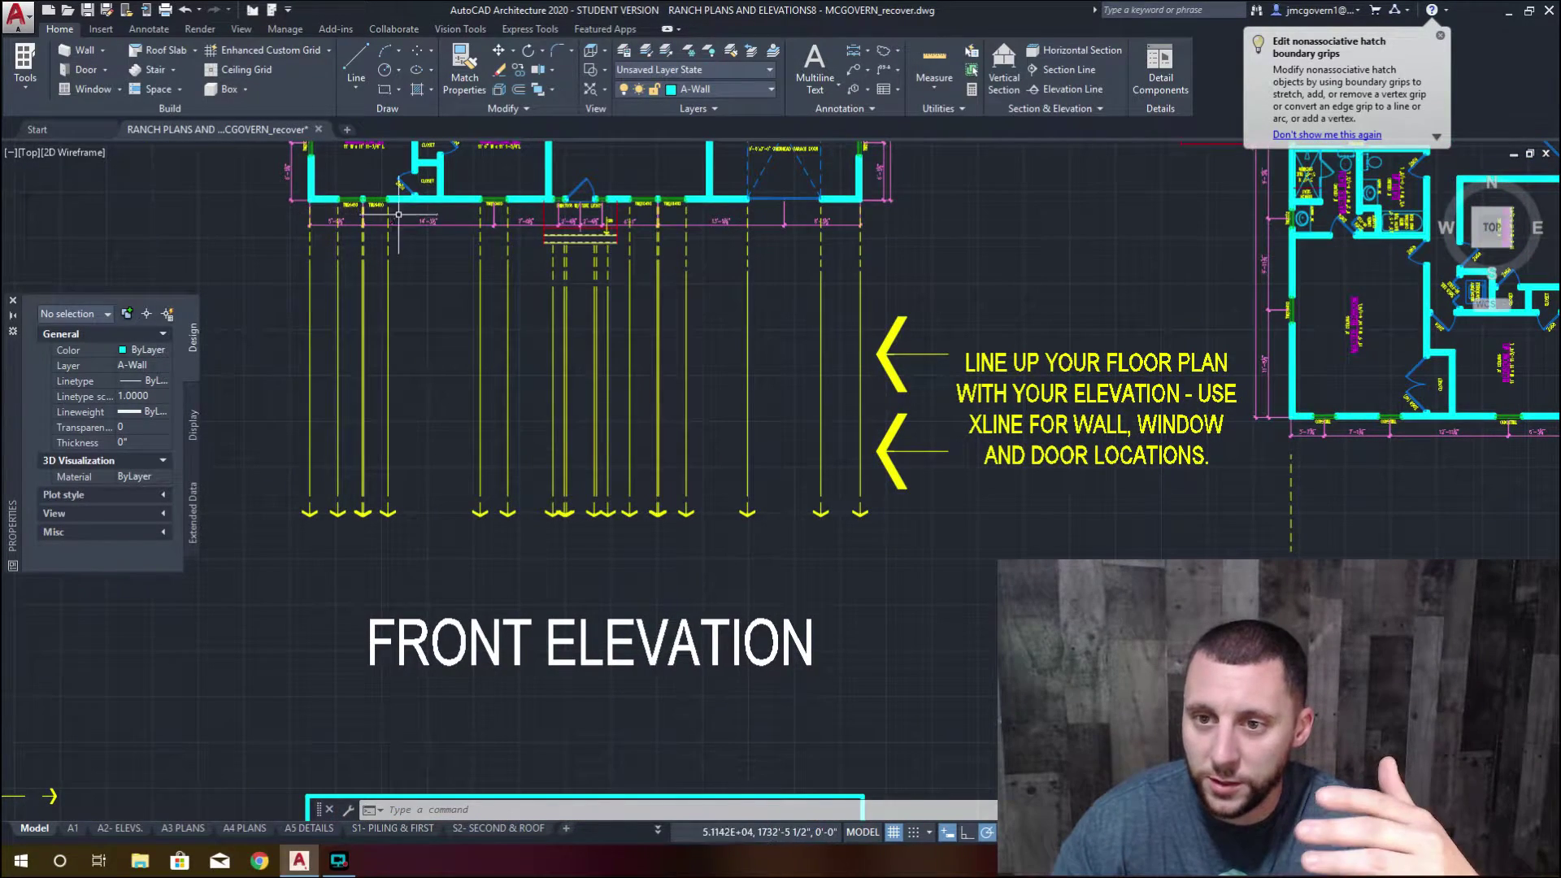
{"action": "scroll", "coordinate": [701, 362], "scroll_direction": "down", "scroll_amount": 5}
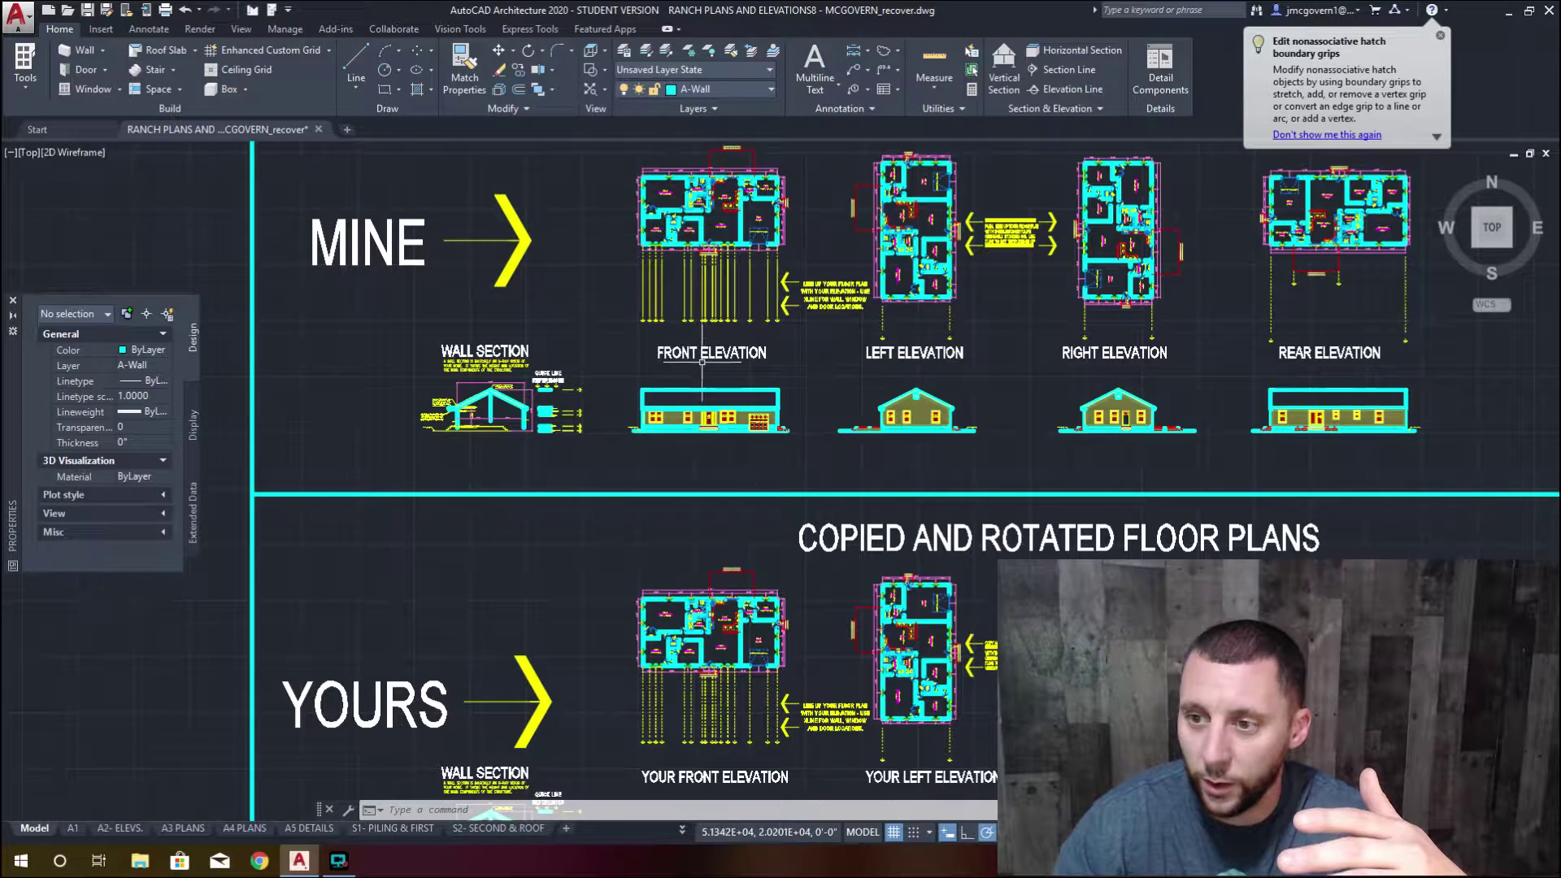
{"action": "scroll", "coordinate": [561, 404], "scroll_direction": "up", "scroll_amount": 5}
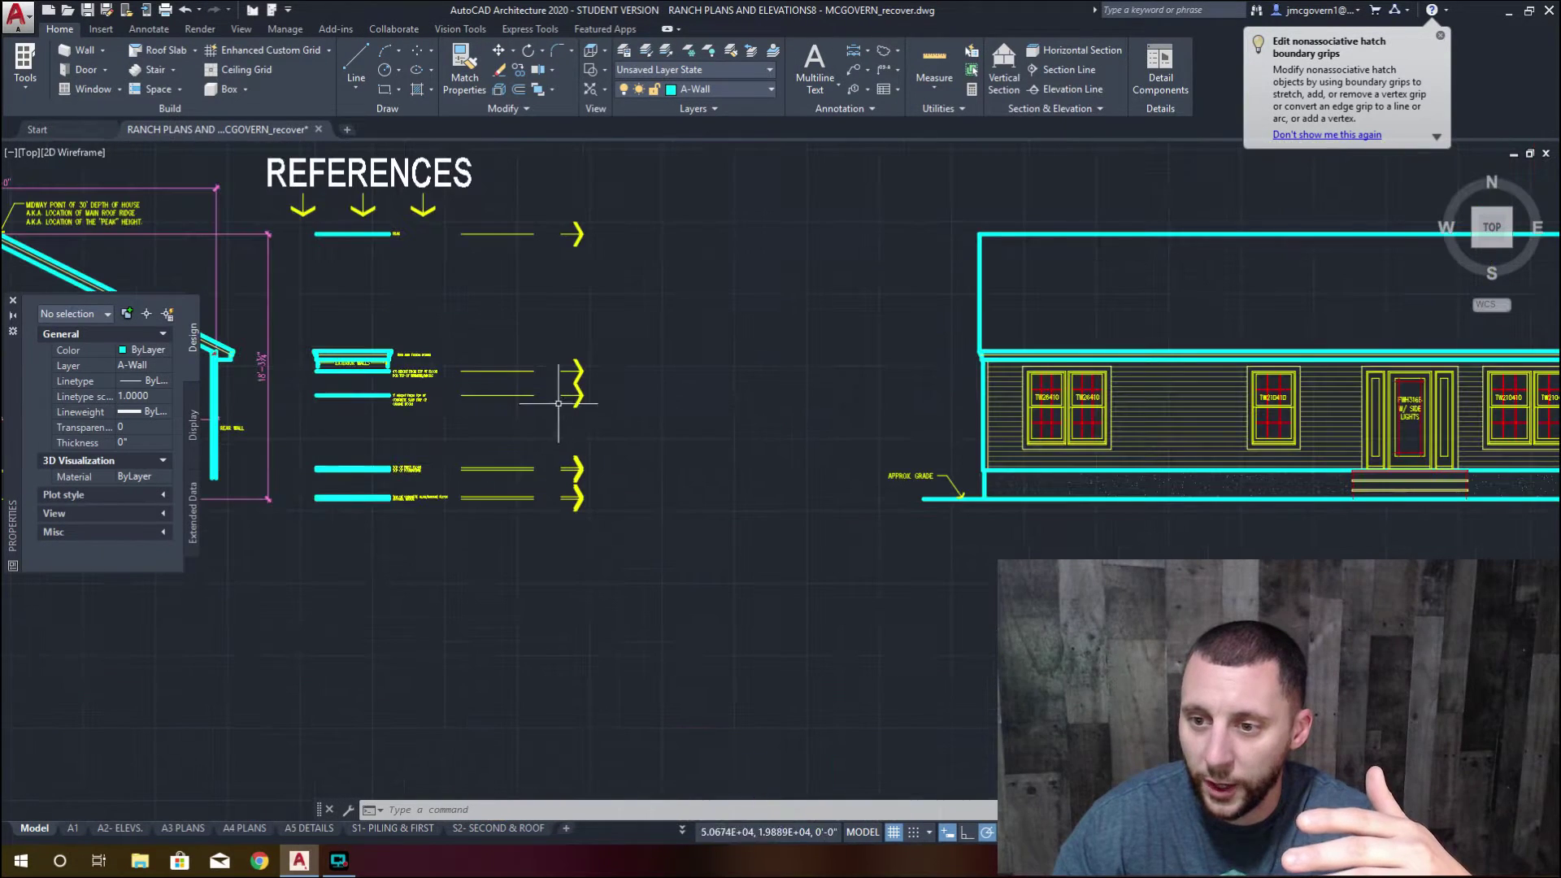
{"action": "middle_click_drag", "start_coordinate": [373, 370], "coordinate": [372, 456]}
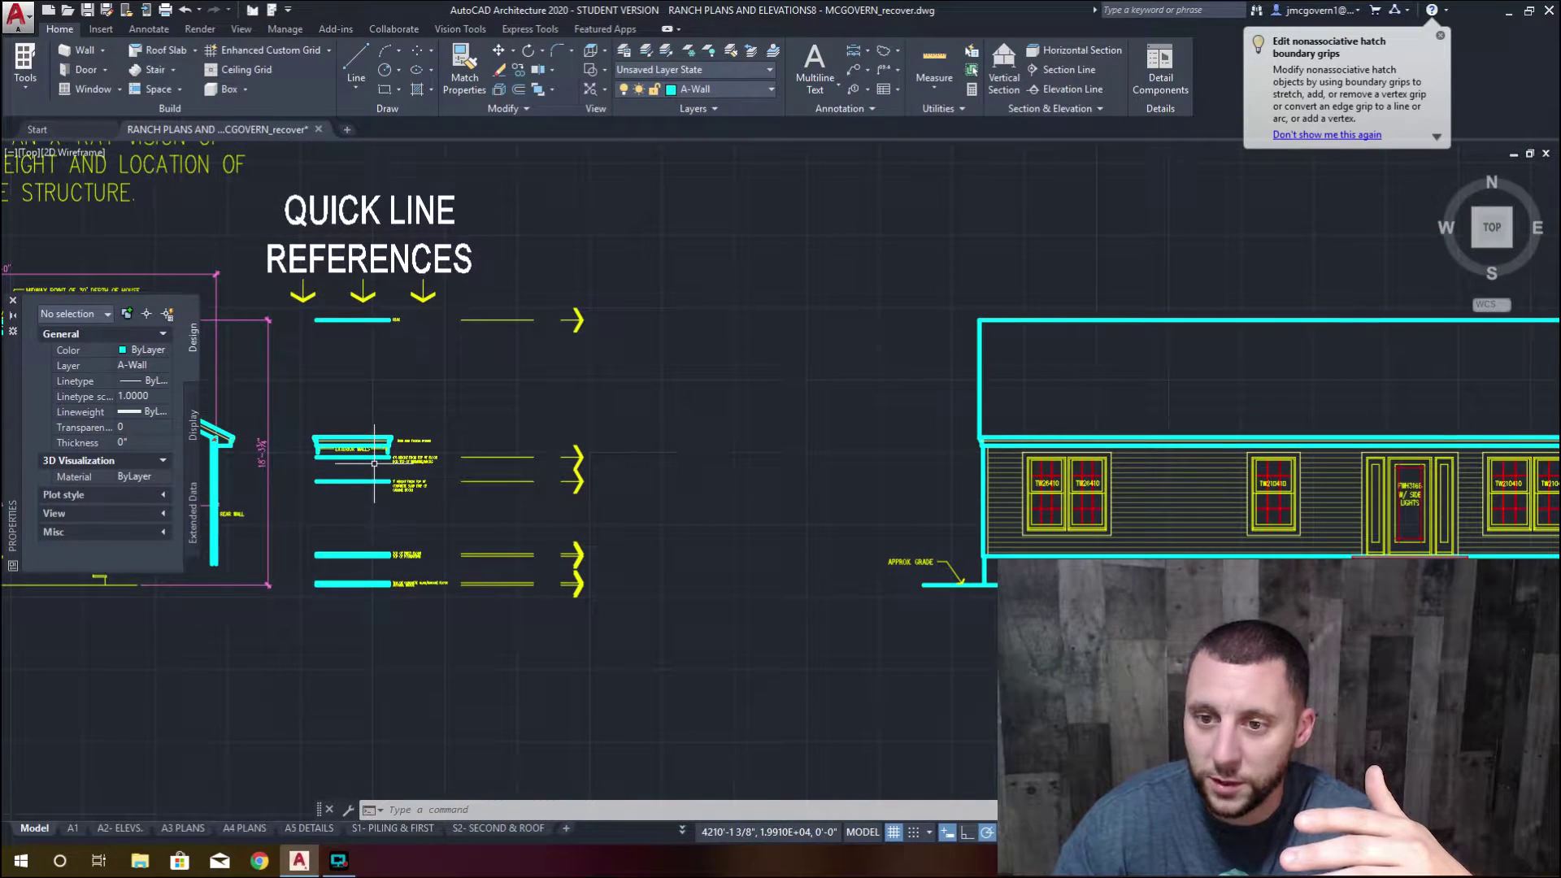
{"action": "scroll", "coordinate": [813, 447], "scroll_direction": "down", "scroll_amount": 5}
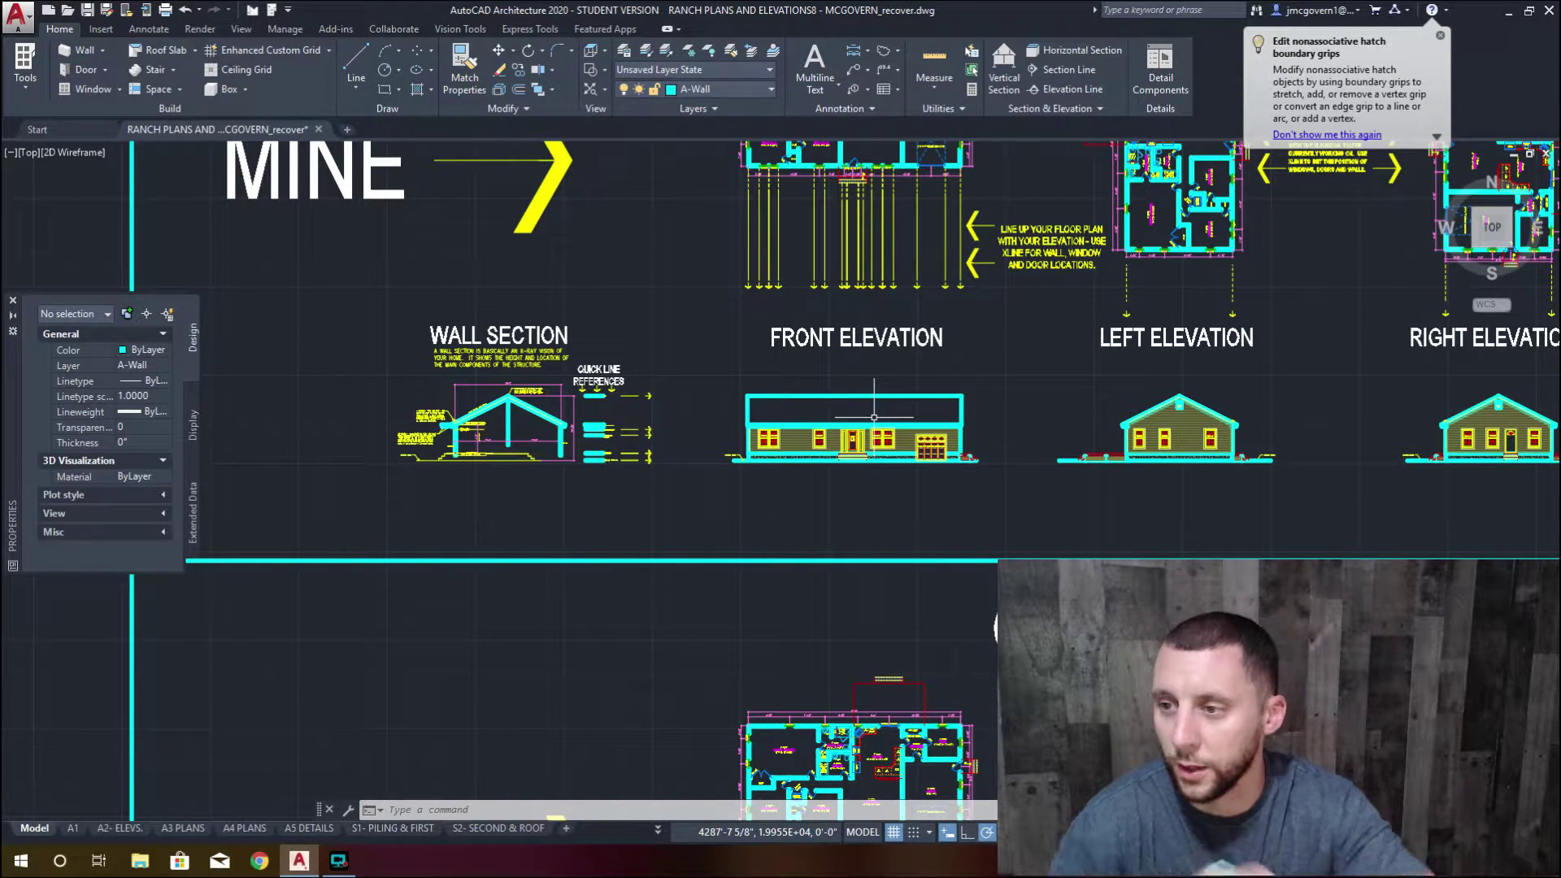
{"action": "scroll", "coordinate": [873, 417], "scroll_direction": "down", "scroll_amount": 8}
{"action": "scroll", "coordinate": [868, 504], "scroll_direction": "up", "scroll_amount": 1}
{"action": "scroll", "coordinate": [868, 504], "scroll_direction": "up", "scroll_amount": 6}
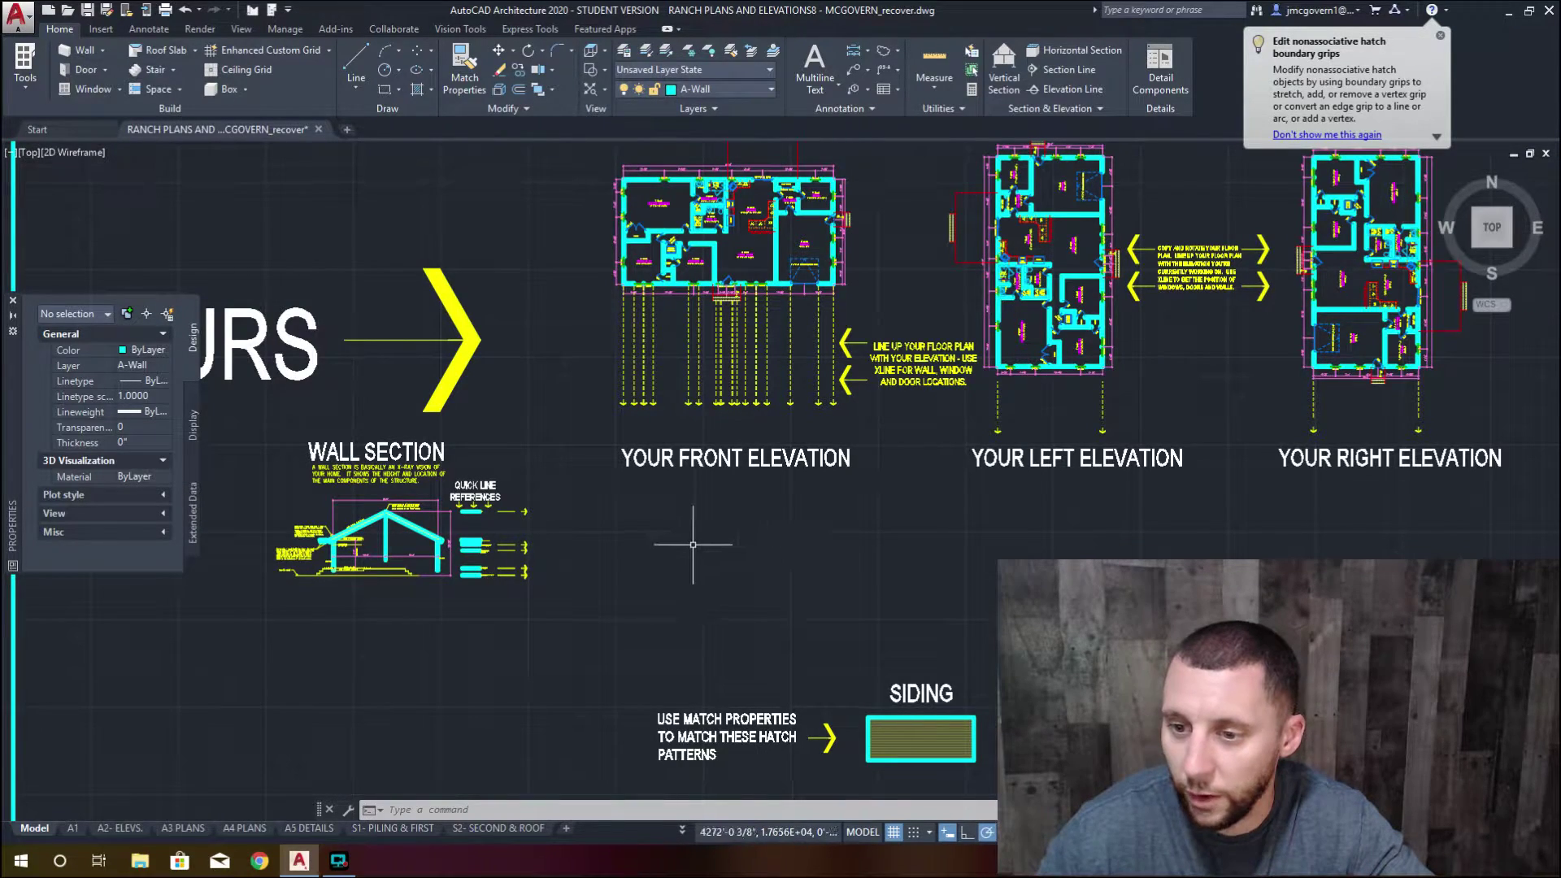
{"action": "scroll", "coordinate": [693, 545], "scroll_direction": "down", "scroll_amount": 6}
{"action": "scroll", "coordinate": [636, 454], "scroll_direction": "up", "scroll_amount": 8}
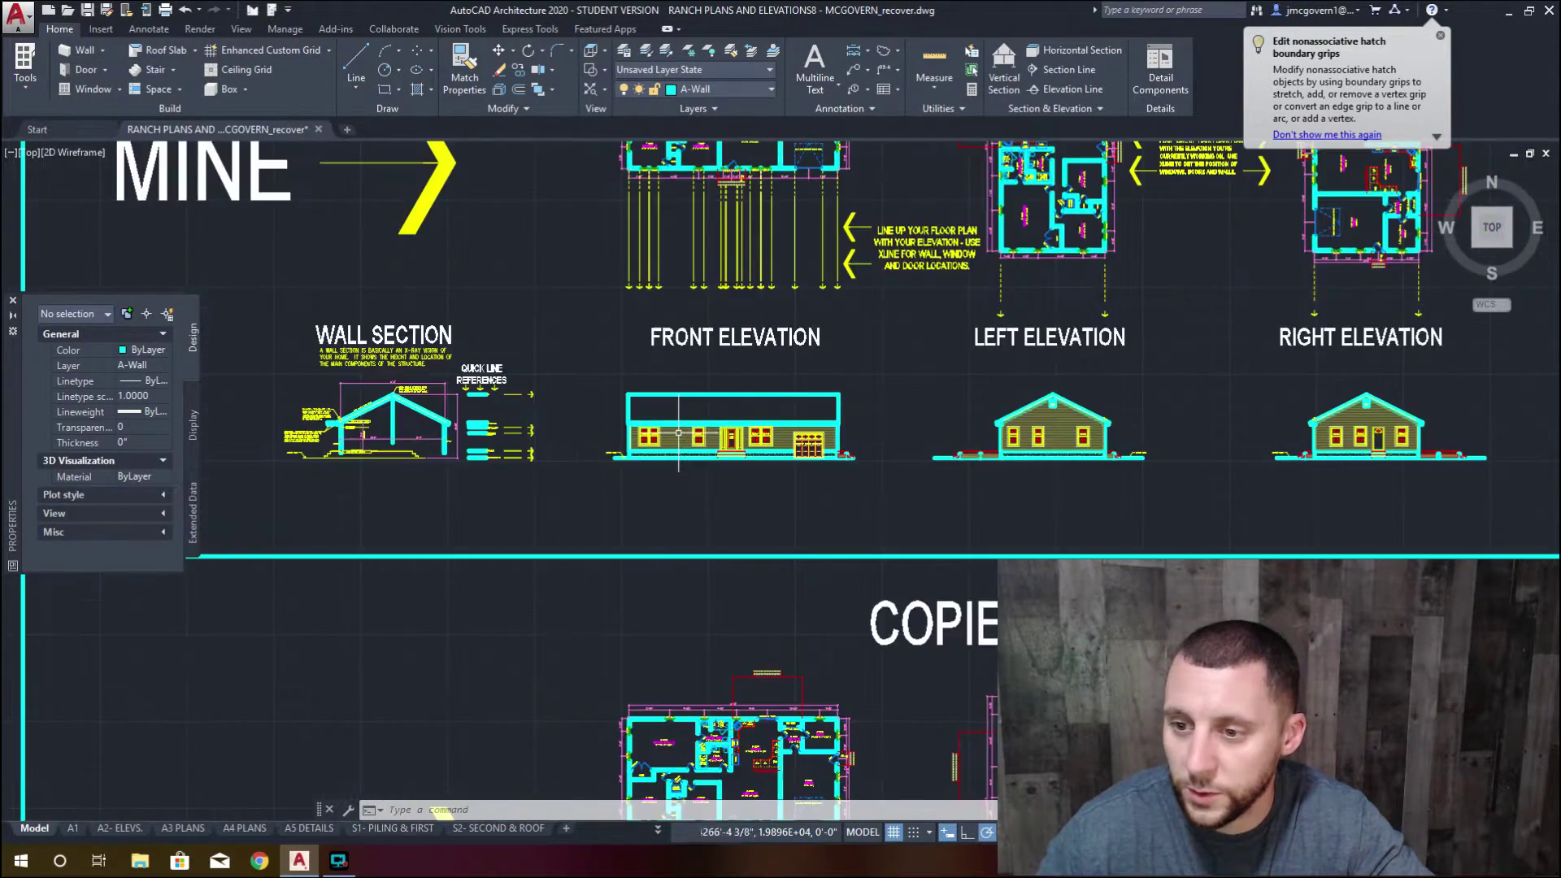
{"action": "scroll", "coordinate": [669, 481], "scroll_direction": "down", "scroll_amount": 2}
Trace the projection lines from the sample front floor plan down to the front elevation's walls, roof edge, windows and garage door
{"action": "middle_click_drag", "start_coordinate": [669, 480], "coordinate": [624, 571]}
{"action": "middle_click_drag", "start_coordinate": [600, 376], "coordinate": [567, 524]}
{"action": "scroll", "coordinate": [481, 360], "scroll_direction": "up", "scroll_amount": 6}
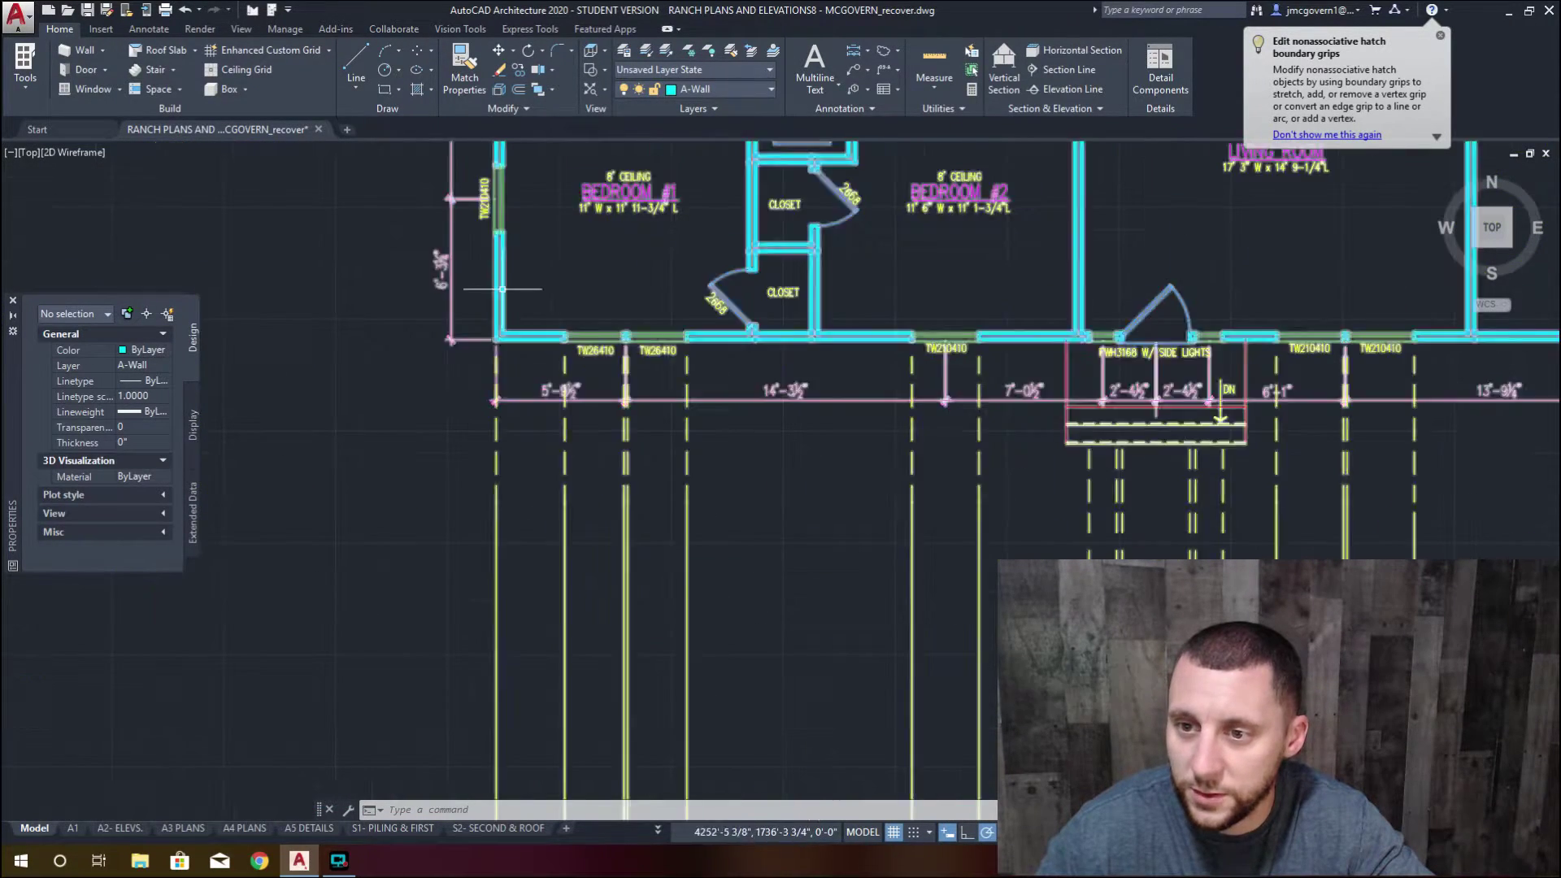
{"action": "scroll", "coordinate": [482, 365], "scroll_direction": "down", "scroll_amount": 6}
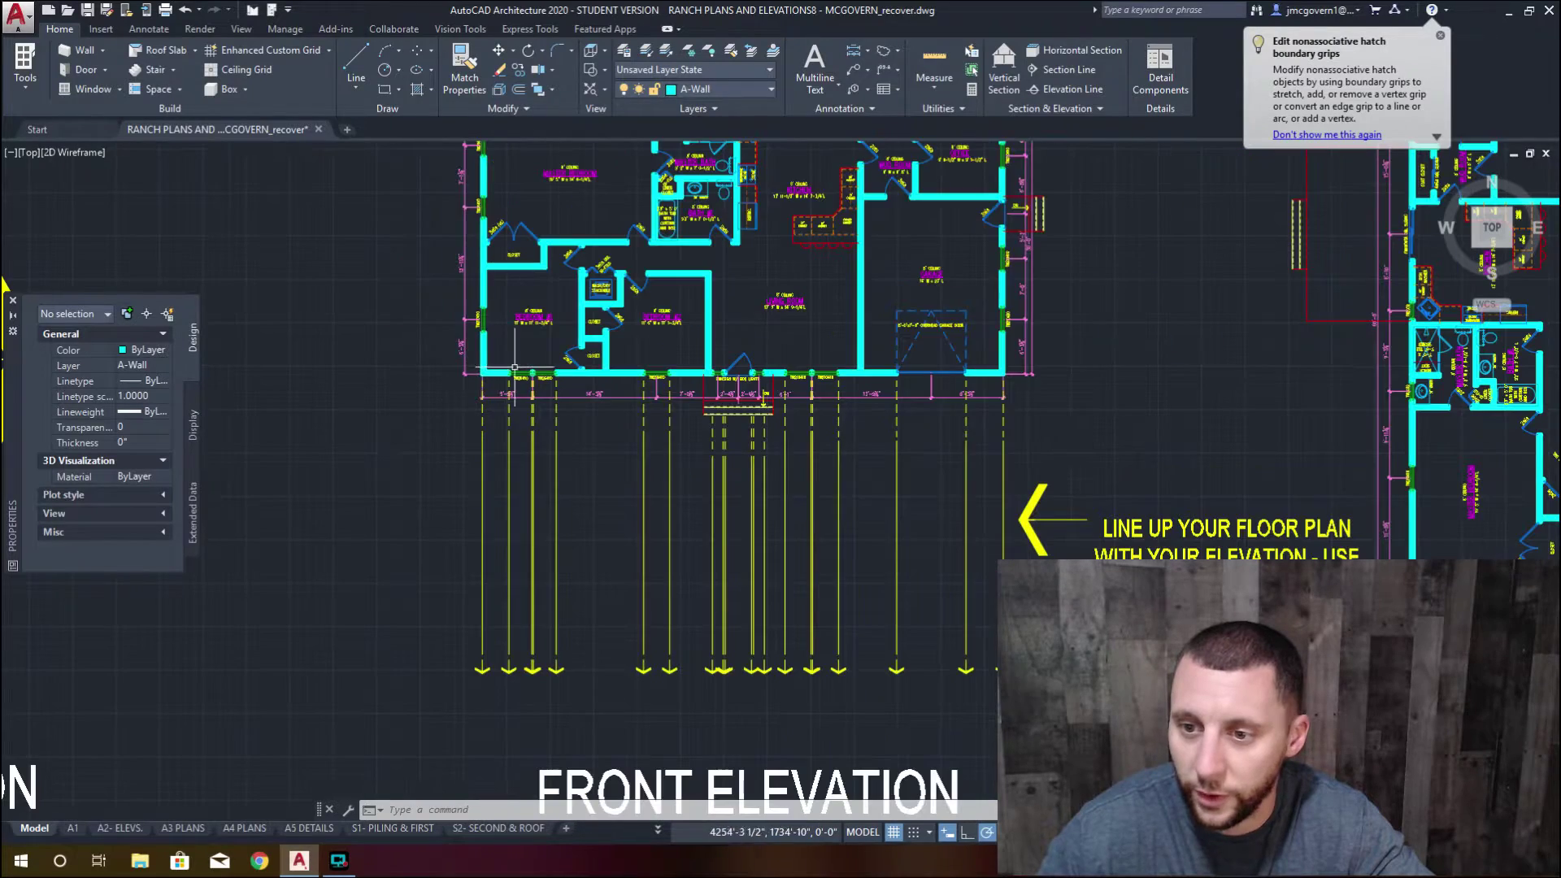
{"action": "scroll", "coordinate": [1000, 364], "scroll_direction": "up", "scroll_amount": 7}
{"action": "scroll", "coordinate": [1000, 363], "scroll_direction": "down", "scroll_amount": 7}
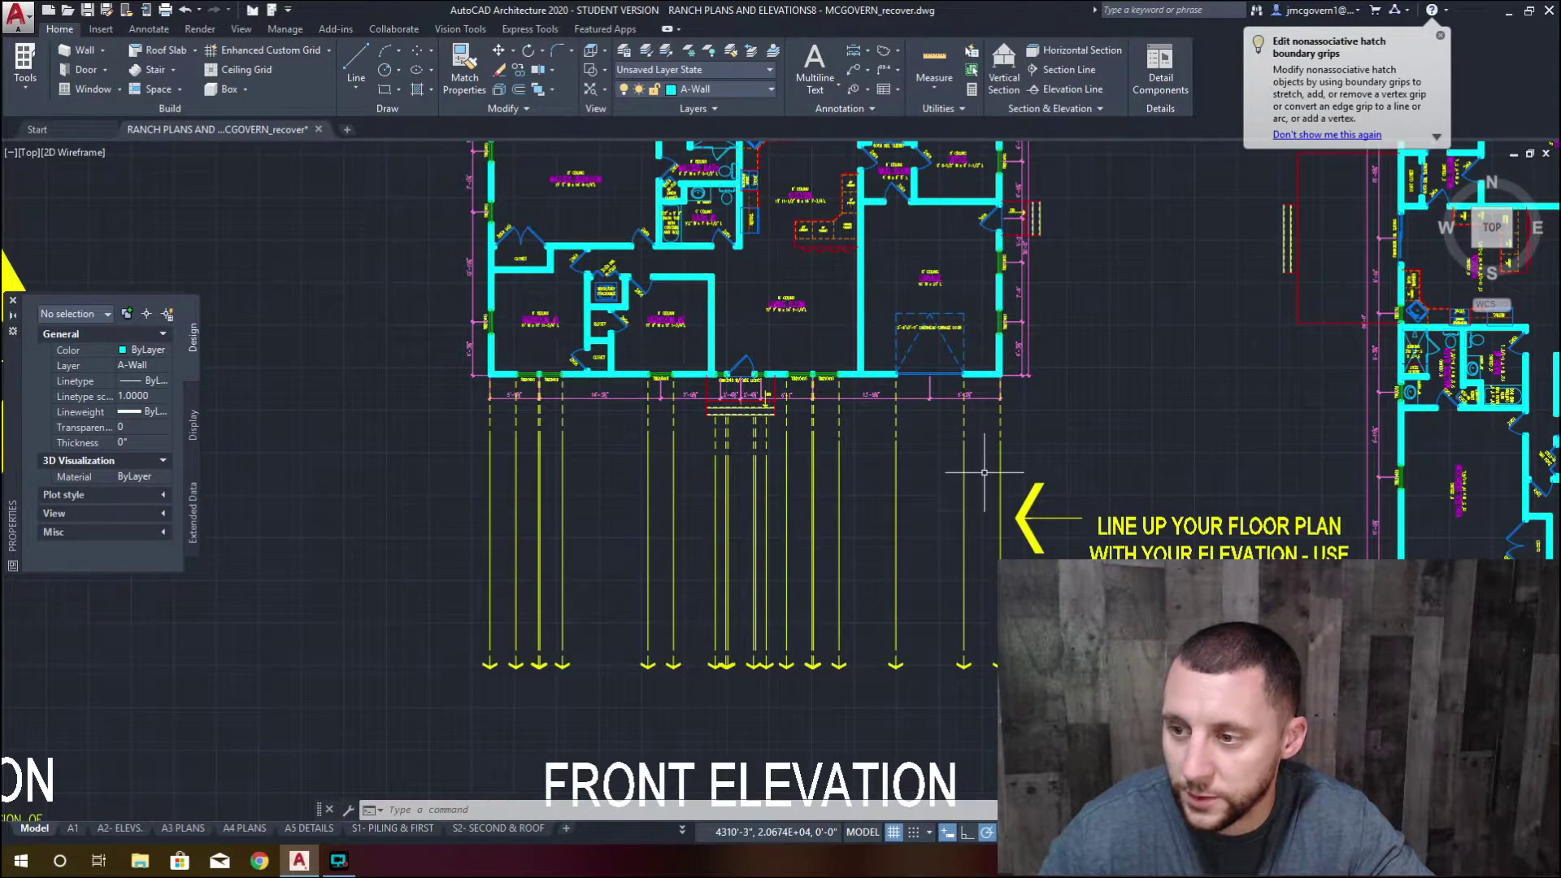
{"action": "middle_click_drag", "start_coordinate": [997, 642], "coordinate": [934, 402]}
{"action": "middle_click_drag", "start_coordinate": [941, 624], "coordinate": [917, 323]}
{"action": "scroll", "coordinate": [917, 441], "scroll_direction": "up", "scroll_amount": 7}
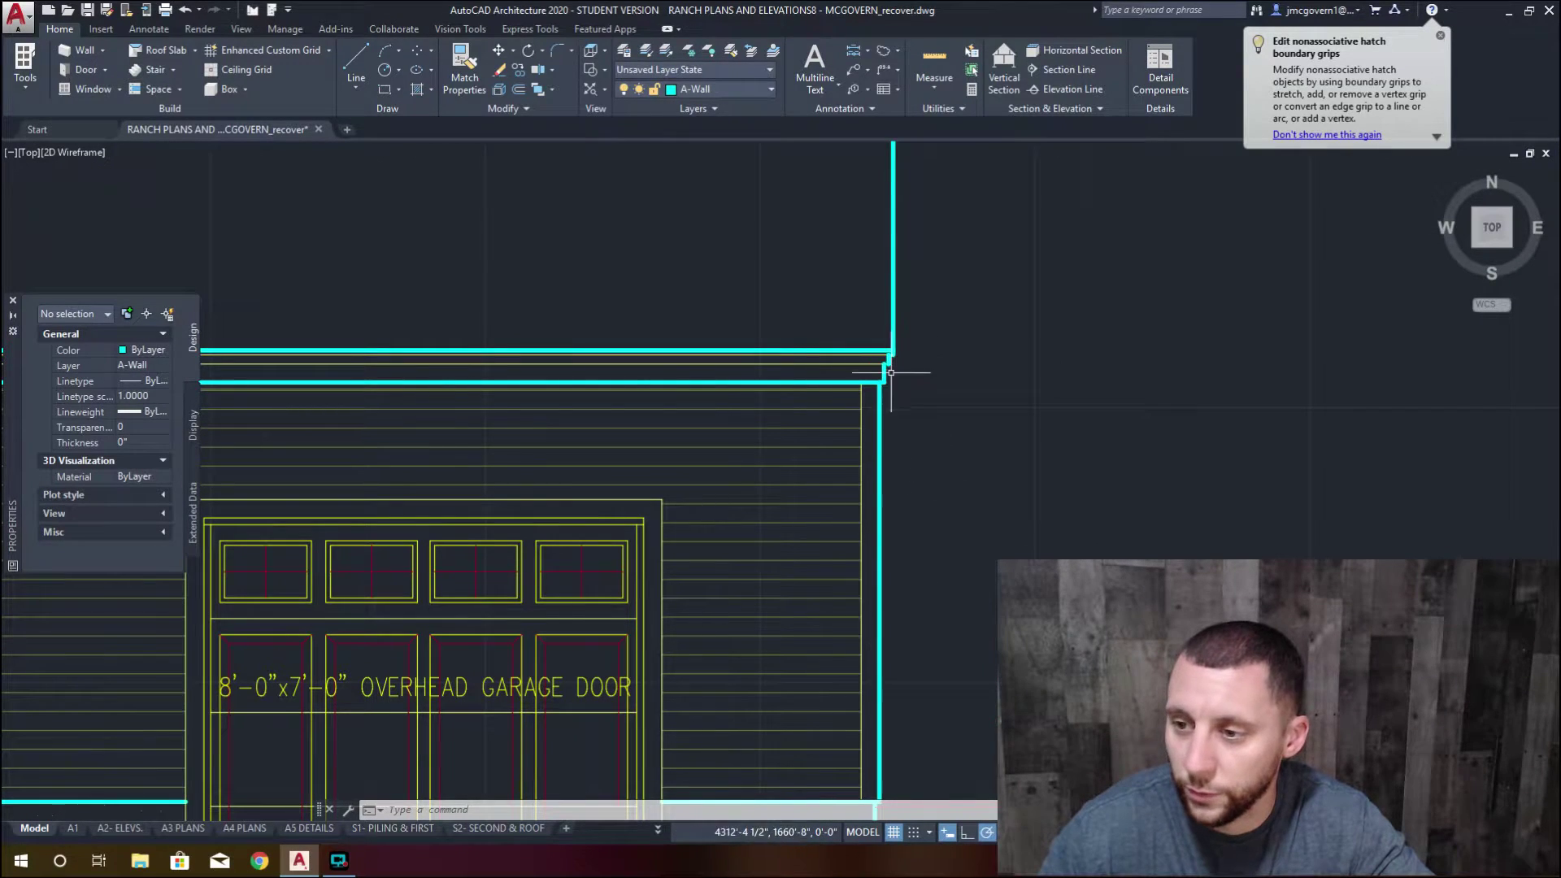
{"action": "scroll", "coordinate": [894, 378], "scroll_direction": "down", "scroll_amount": 6}
{"action": "middle_click_drag", "start_coordinate": [423, 398], "coordinate": [816, 399]}
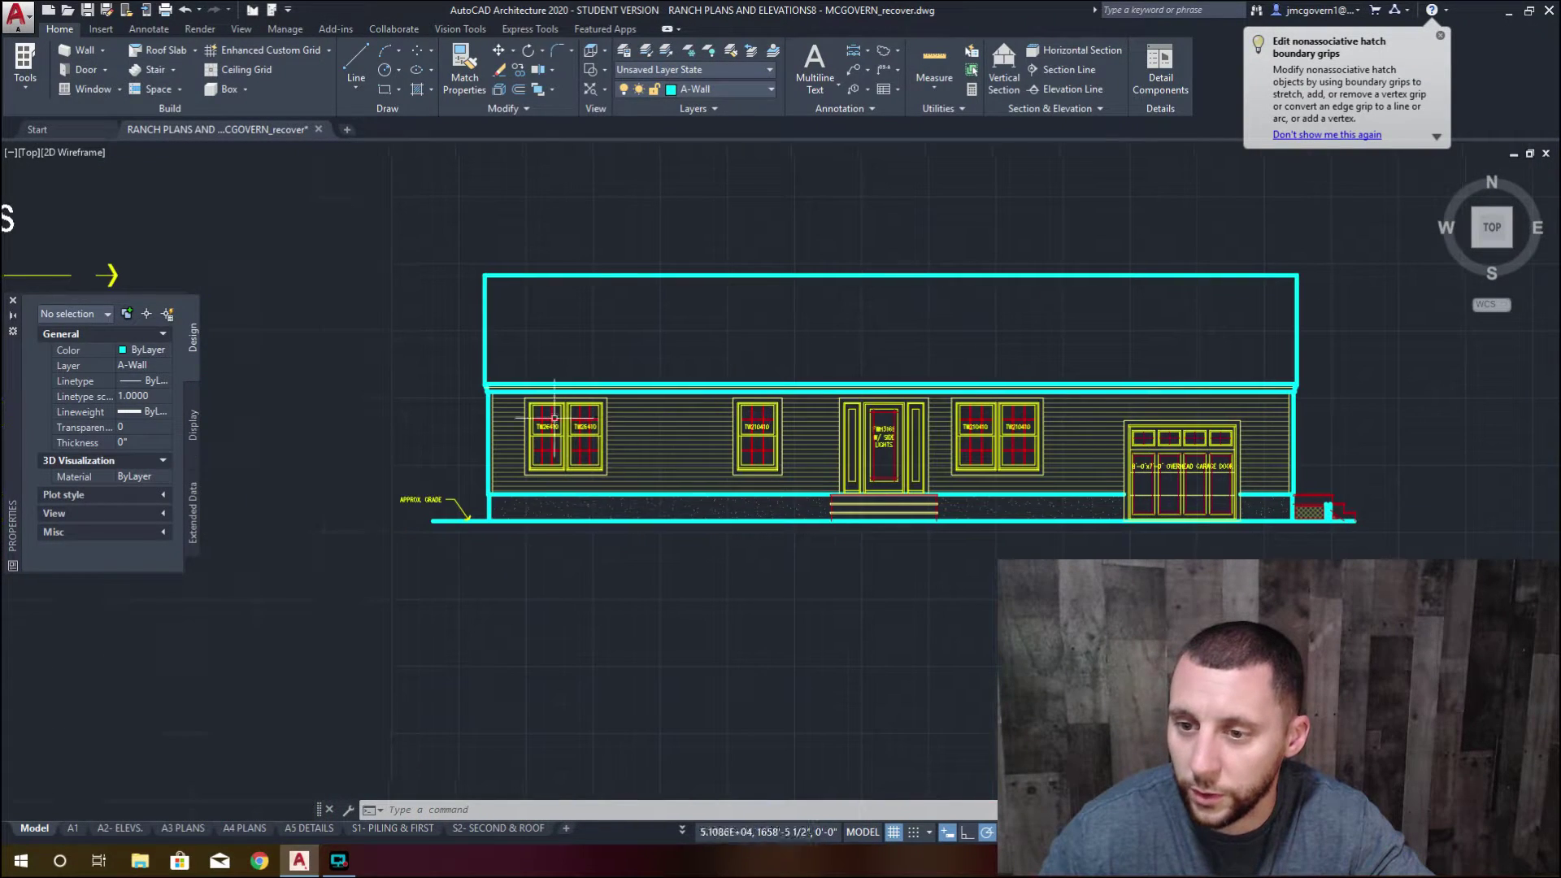
{"action": "scroll", "coordinate": [495, 410], "scroll_direction": "up", "scroll_amount": 6}
{"action": "scroll", "coordinate": [492, 390], "scroll_direction": "down", "scroll_amount": 6}
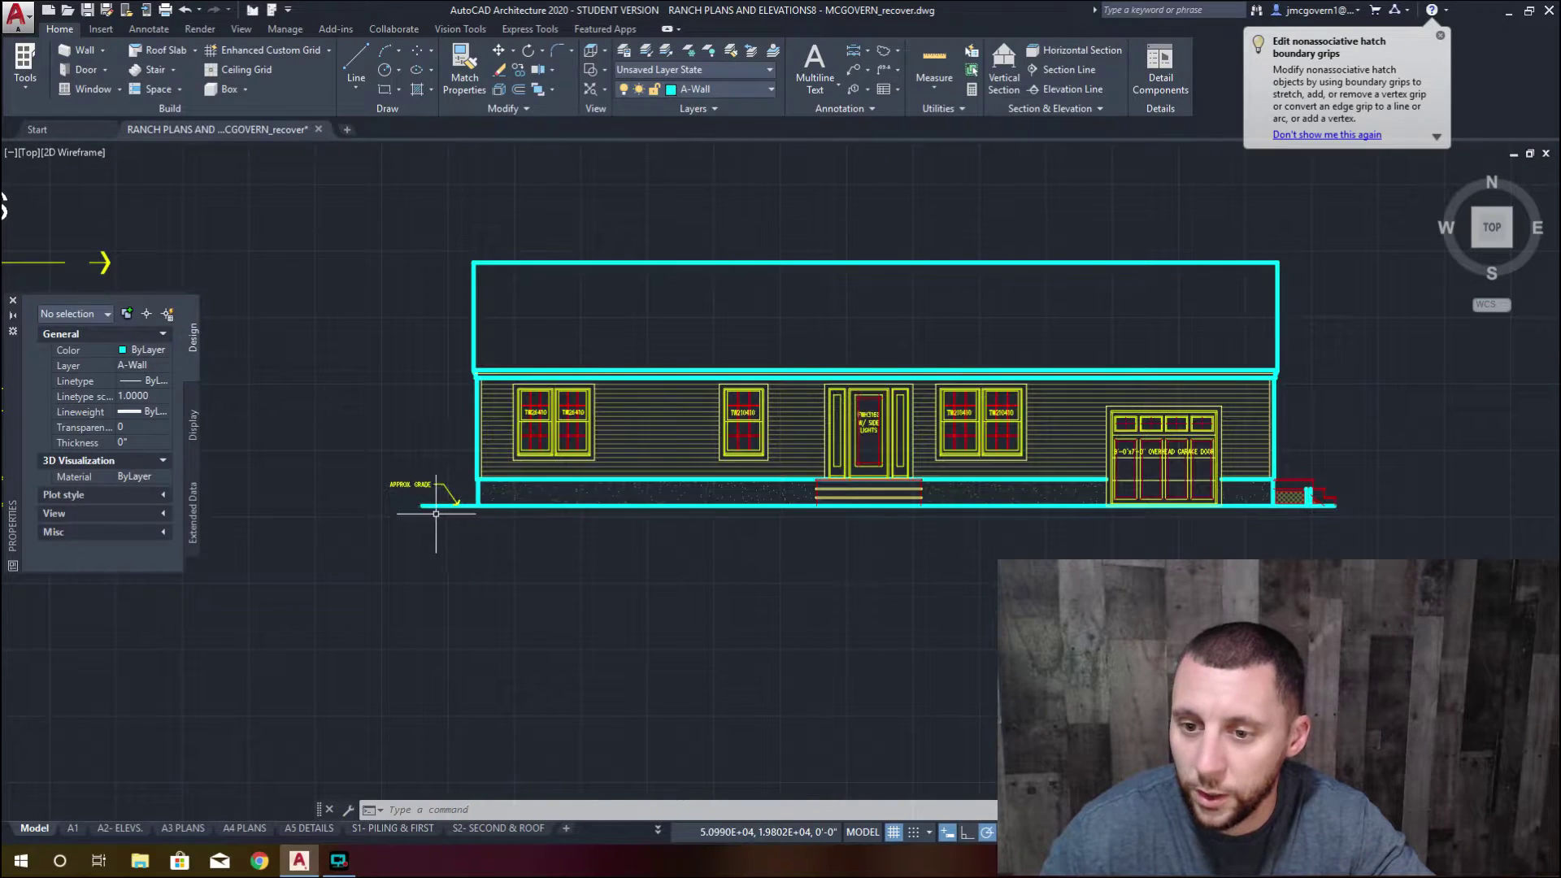
Follow the approximate grade line from the quick line references across the sample front, left and right elevations
{"action": "middle_click_drag", "start_coordinate": [495, 508], "coordinate": [1084, 512]}
{"action": "scroll", "coordinate": [490, 510], "scroll_direction": "up", "scroll_amount": 8}
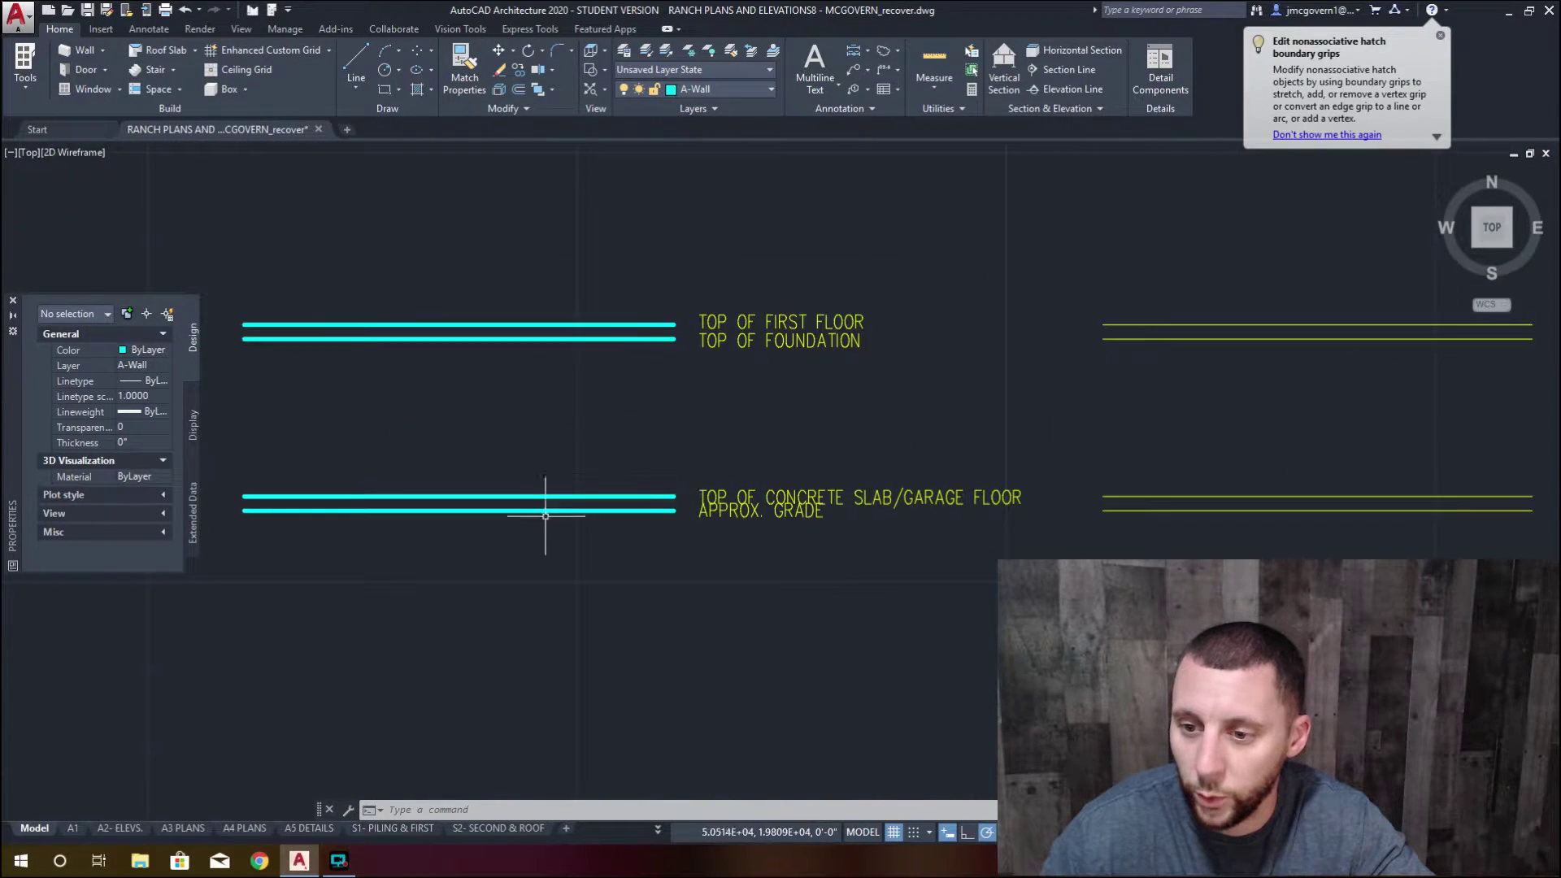
{"action": "scroll", "coordinate": [848, 522], "scroll_direction": "down", "scroll_amount": 8}
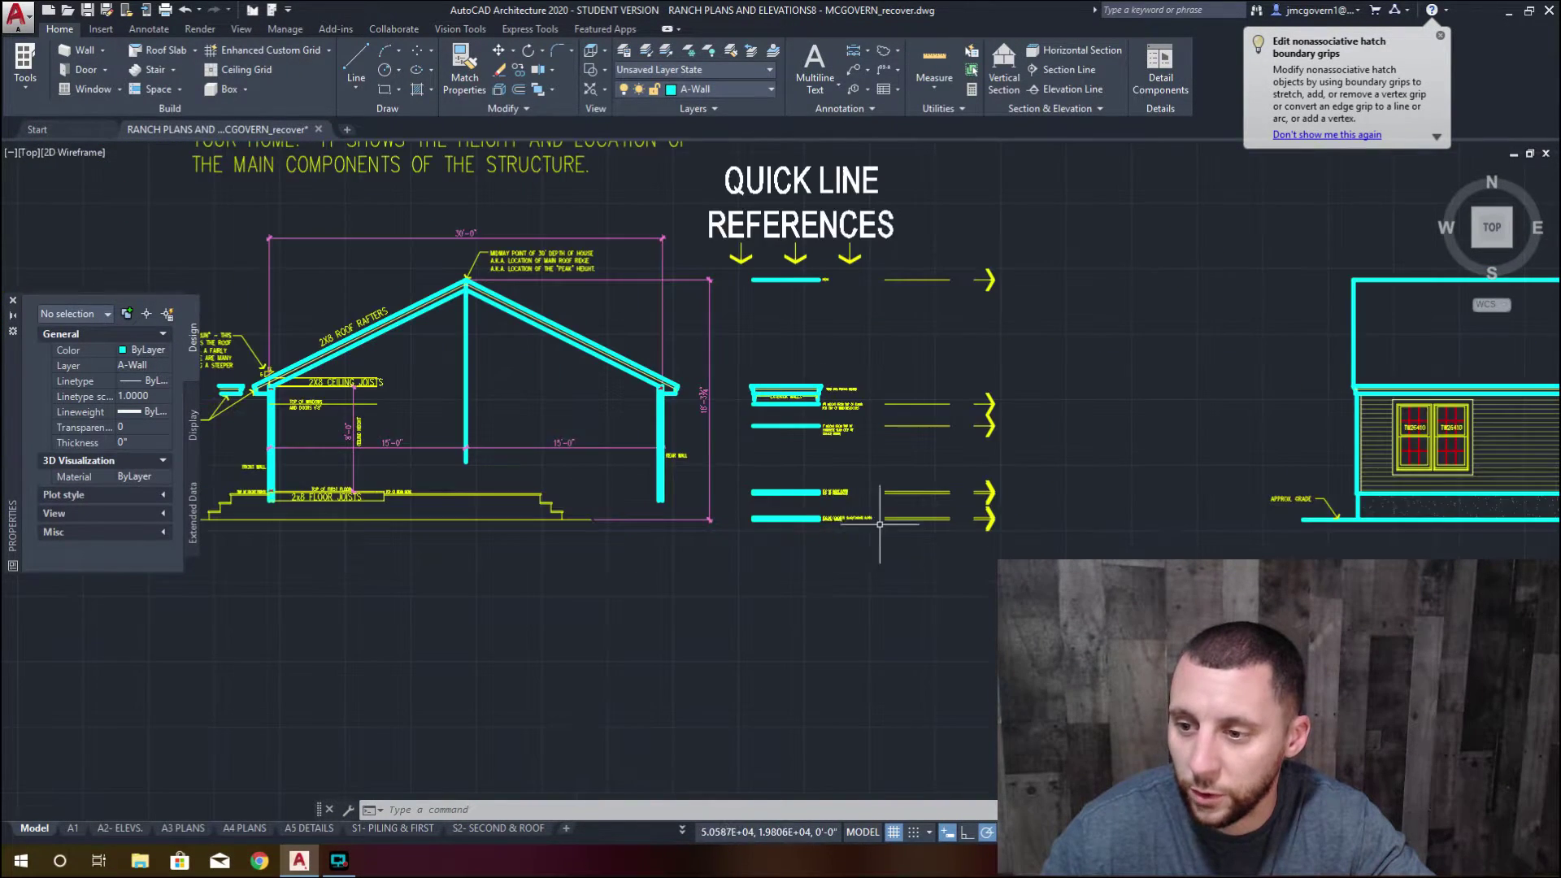
{"action": "middle_click_drag", "start_coordinate": [956, 534], "coordinate": [521, 472]}
{"action": "mouse_move", "coordinate": [930, 498]}
{"action": "middle_mouse_down"}
{"action": "mouse_move", "coordinate": [613, 488]}
{"action": "mouse_move", "coordinate": [238, 428]}
{"action": "middle_mouse_up"}
{"action": "middle_click_drag", "start_coordinate": [1086, 445], "coordinate": [371, 434]}
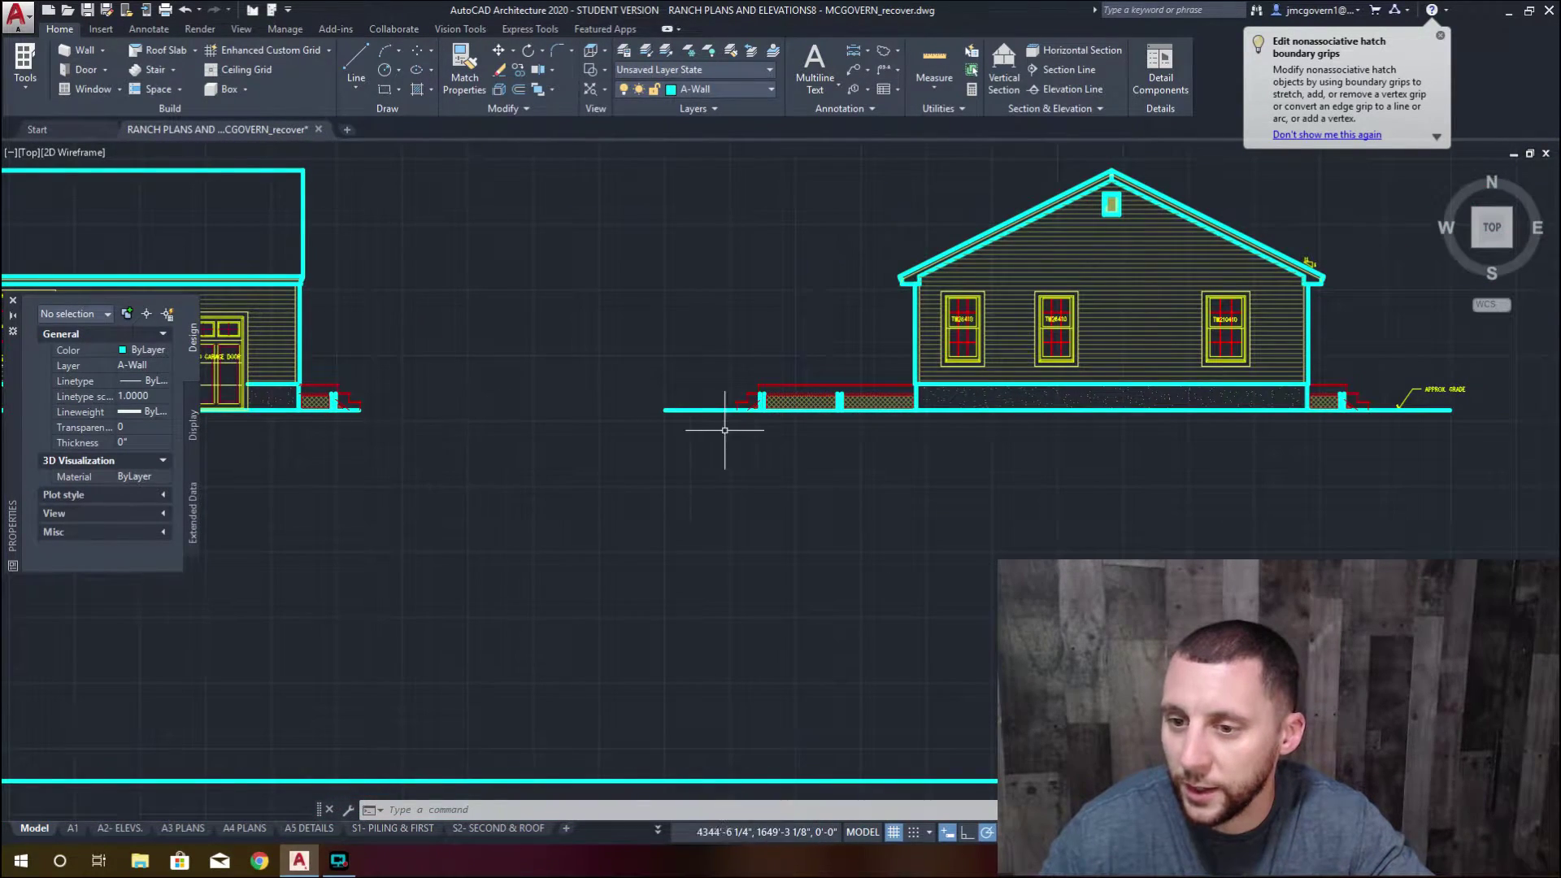
{"action": "middle_click_drag", "start_coordinate": [721, 431], "coordinate": [255, 432]}
{"action": "middle_click_drag", "start_coordinate": [825, 495], "coordinate": [564, 495]}
{"action": "middle_click_drag", "start_coordinate": [1192, 507], "coordinate": [456, 508]}
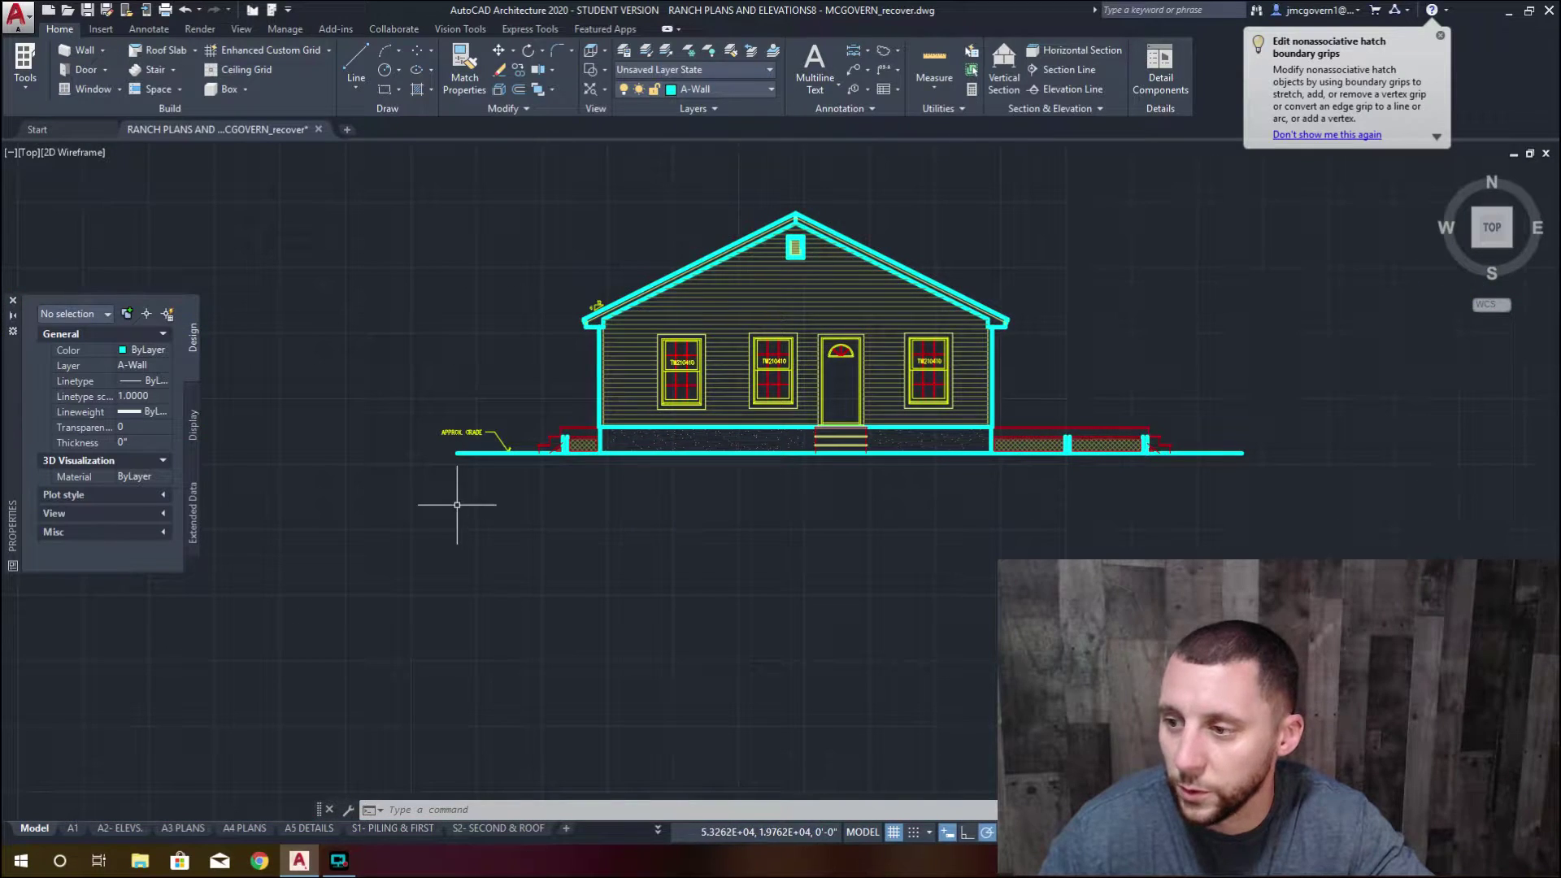
Try stretching the right end of the sample right elevation's grade line downward to slope it, and undo the stretch
{"action": "left_click", "coordinate": [1304, 433]}
{"action": "left_click", "coordinate": [1210, 471]}
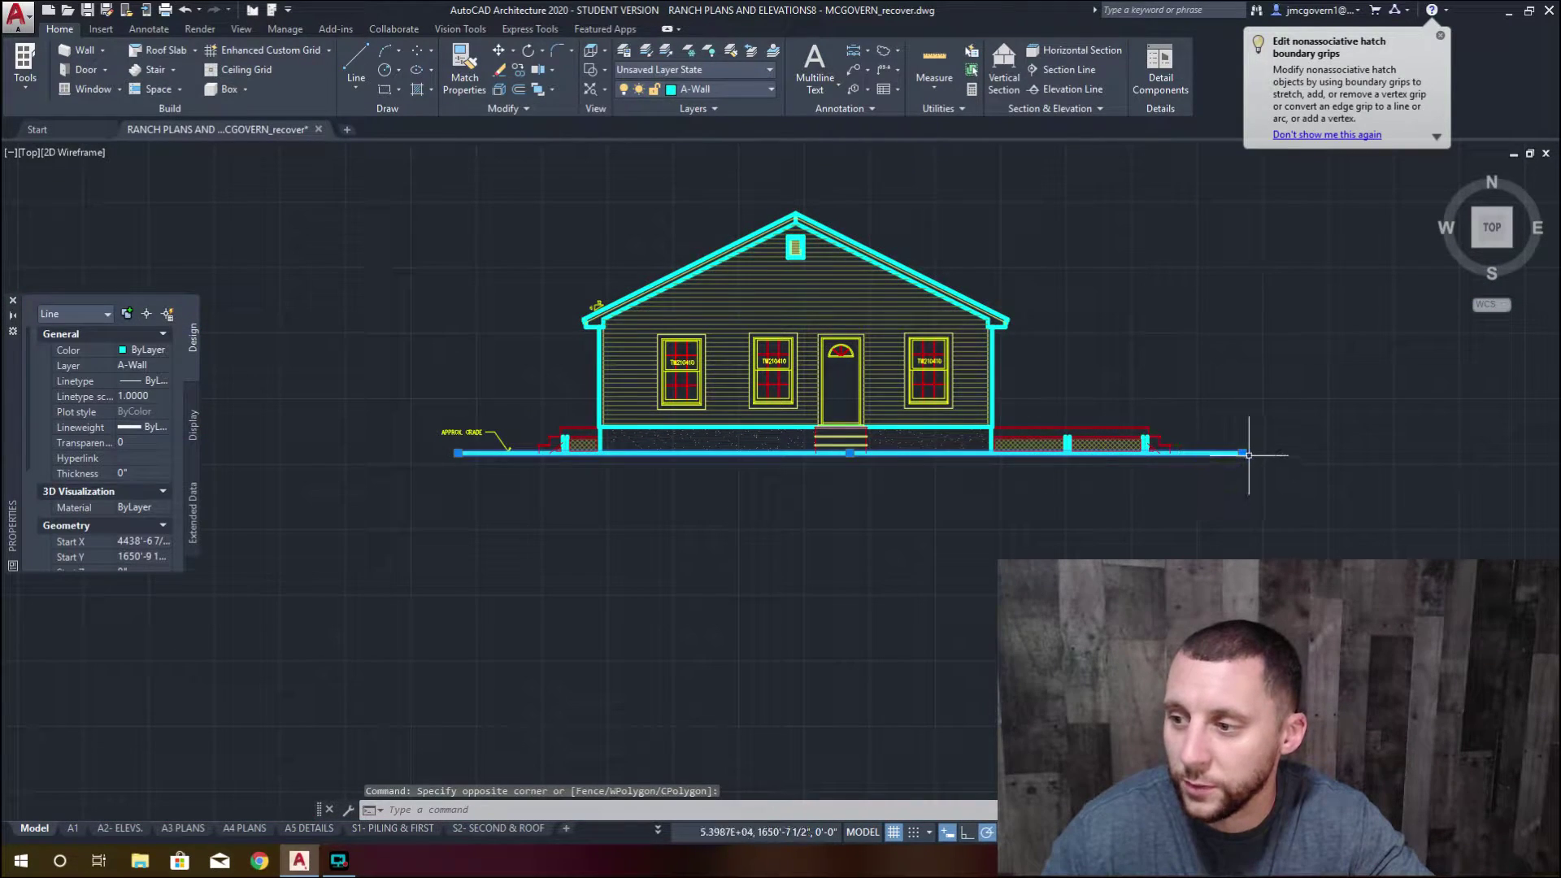
{"action": "left_click", "coordinate": [1242, 453]}
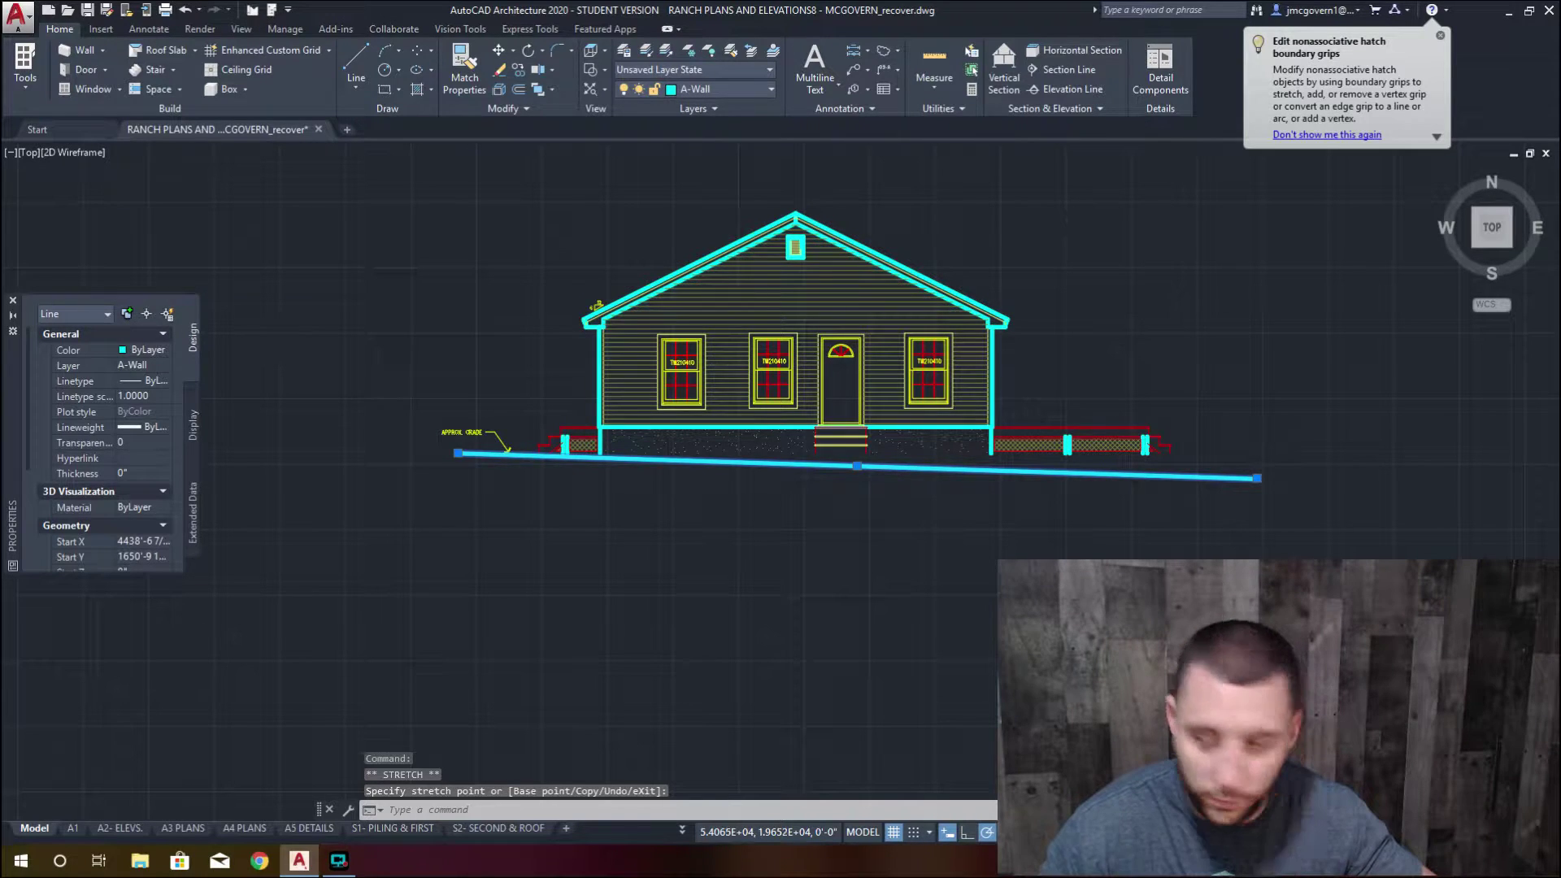
{"action": "key", "text": "ctrl+z"}
{"action": "key", "text": "Escape"}
Ungroup all the drawings in the MINE and YOURS copied floor plan rows, accepting the group offered
{"action": "scroll", "coordinate": [1139, 488], "scroll_direction": "down", "scroll_amount": 10}
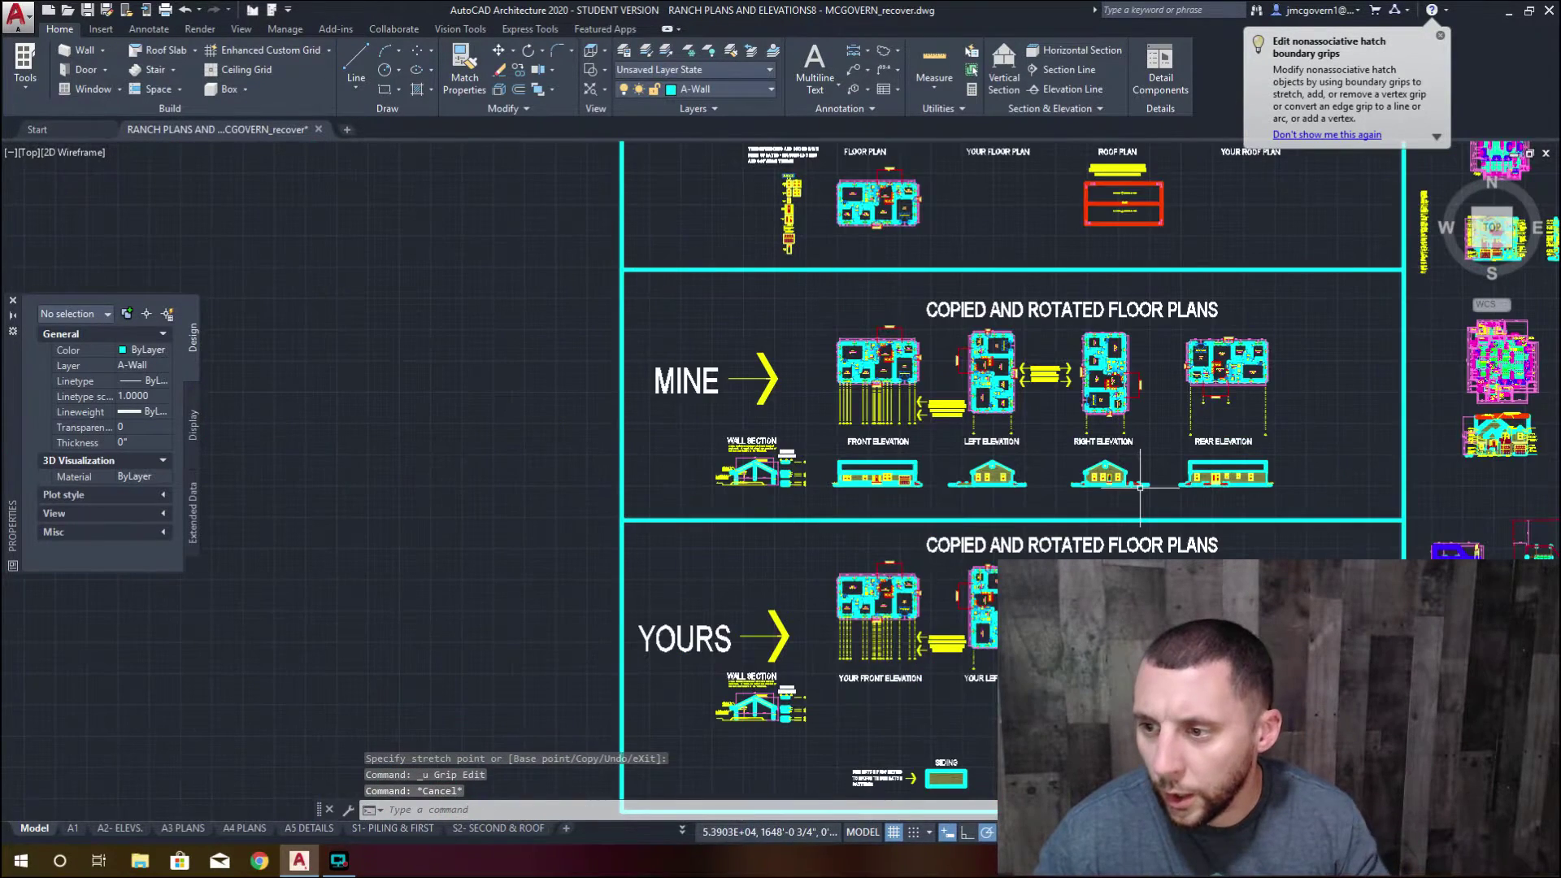
{"action": "middle_click_drag", "start_coordinate": [1140, 486], "coordinate": [1102, 472]}
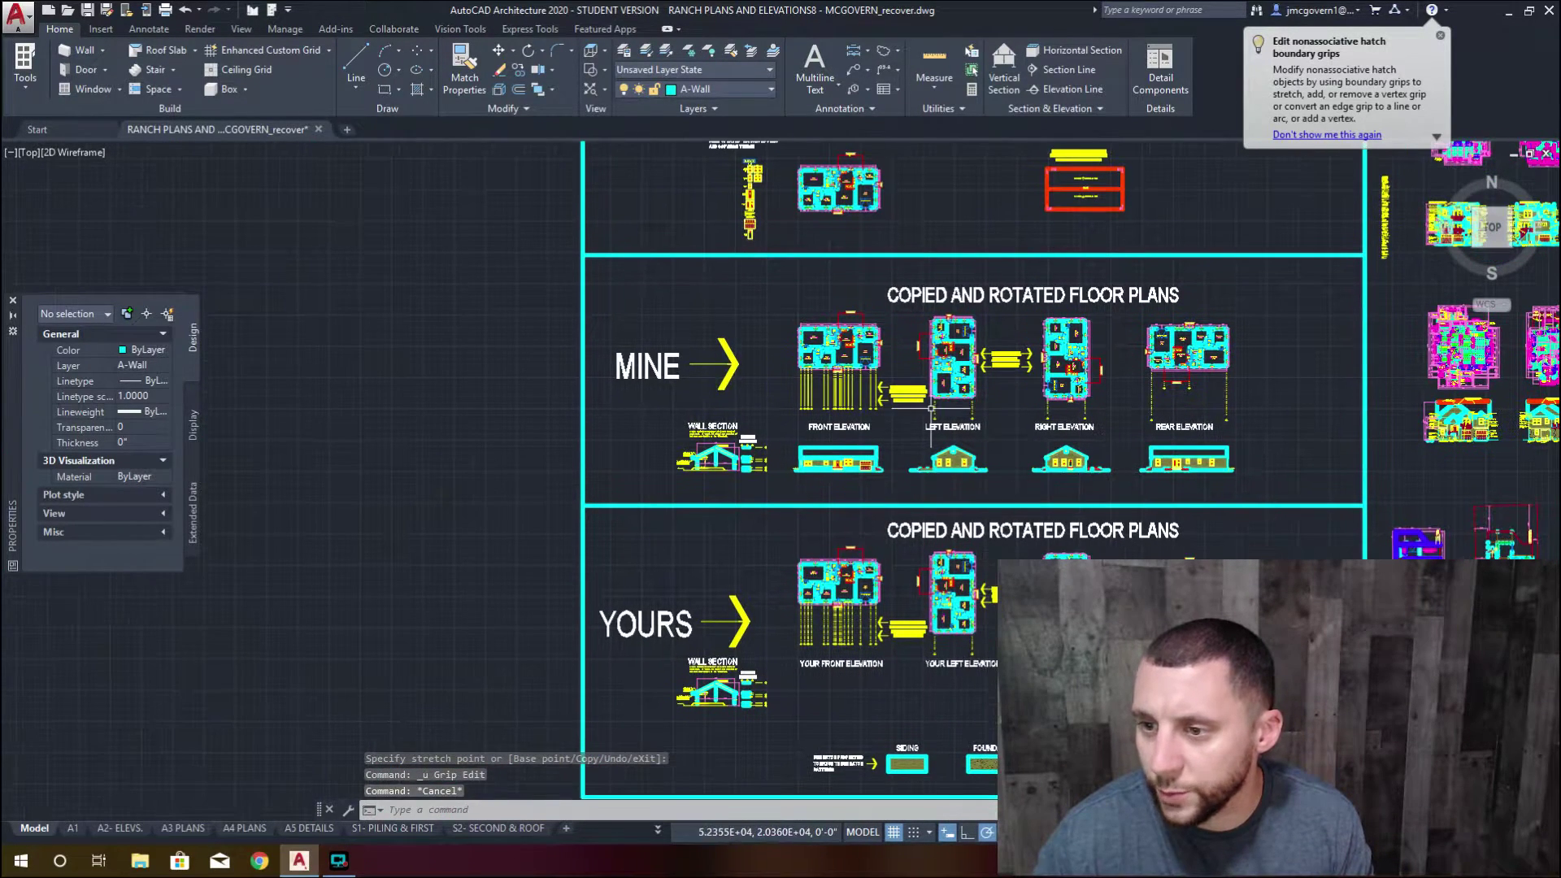
{"action": "left_click", "coordinate": [599, 263]}
{"action": "scroll", "coordinate": [842, 447], "scroll_direction": "down", "scroll_amount": 4}
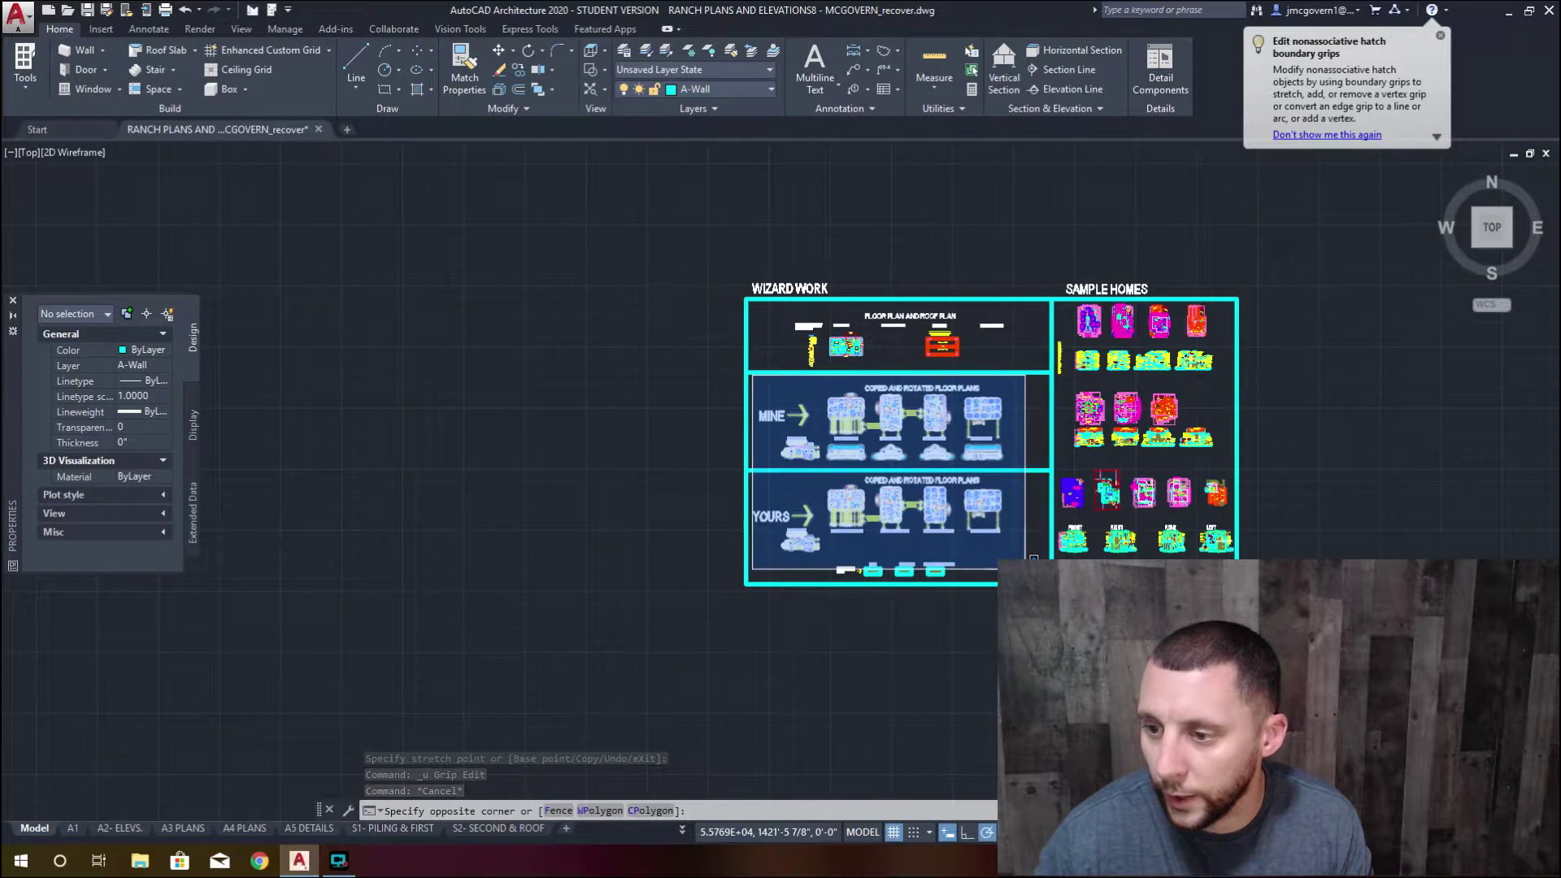
{"action": "left_click", "coordinate": [1034, 598]}
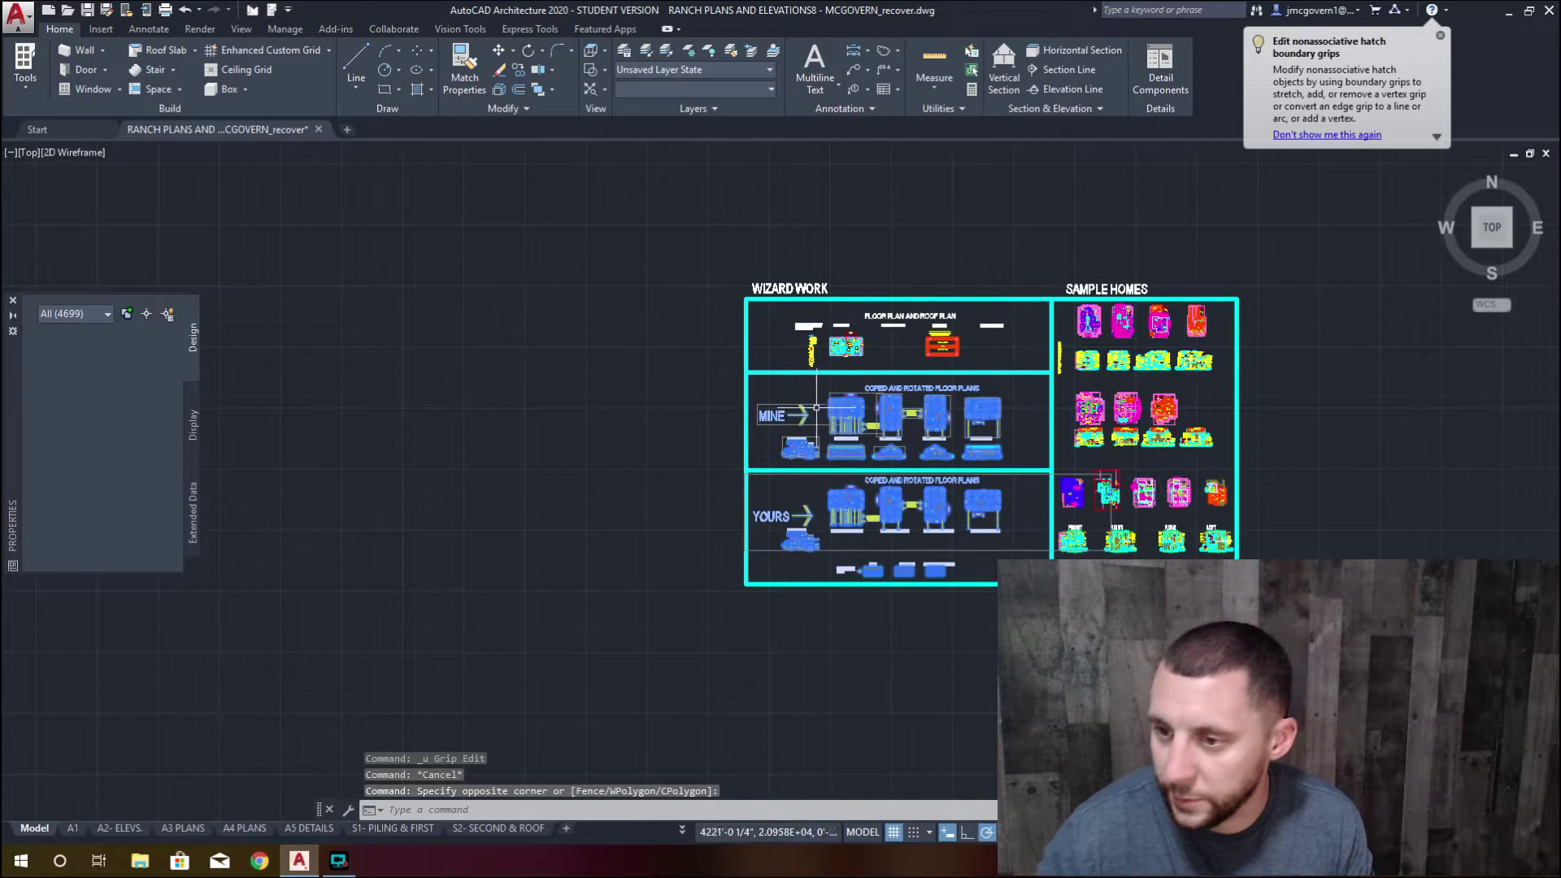
{"action": "type", "text": "ungr"}
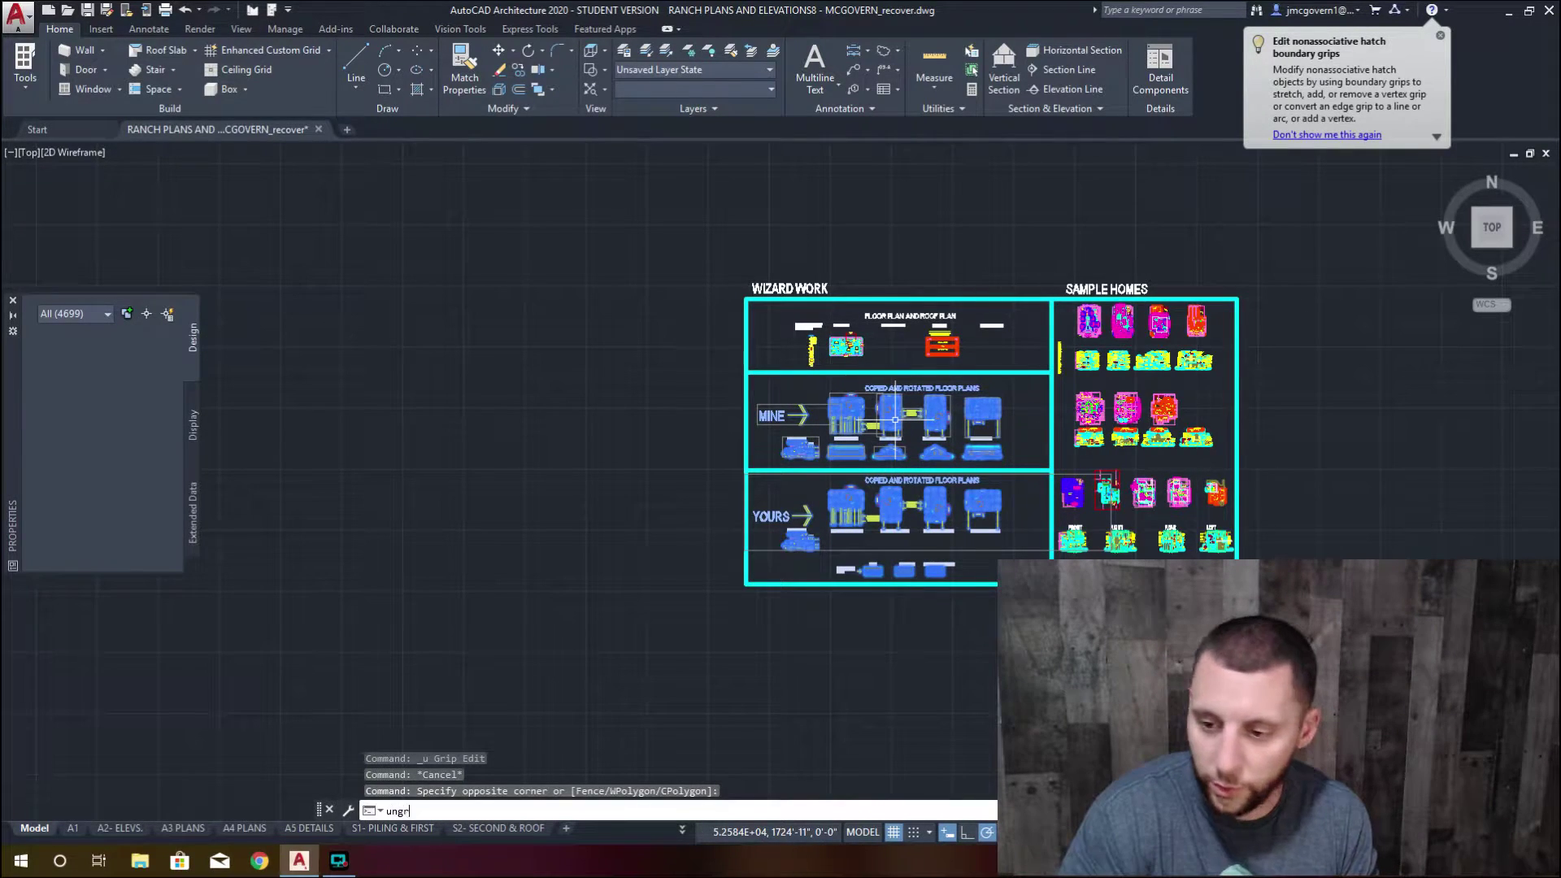
{"action": "type", "text": "oup"}
{"action": "key", "text": "Return"}
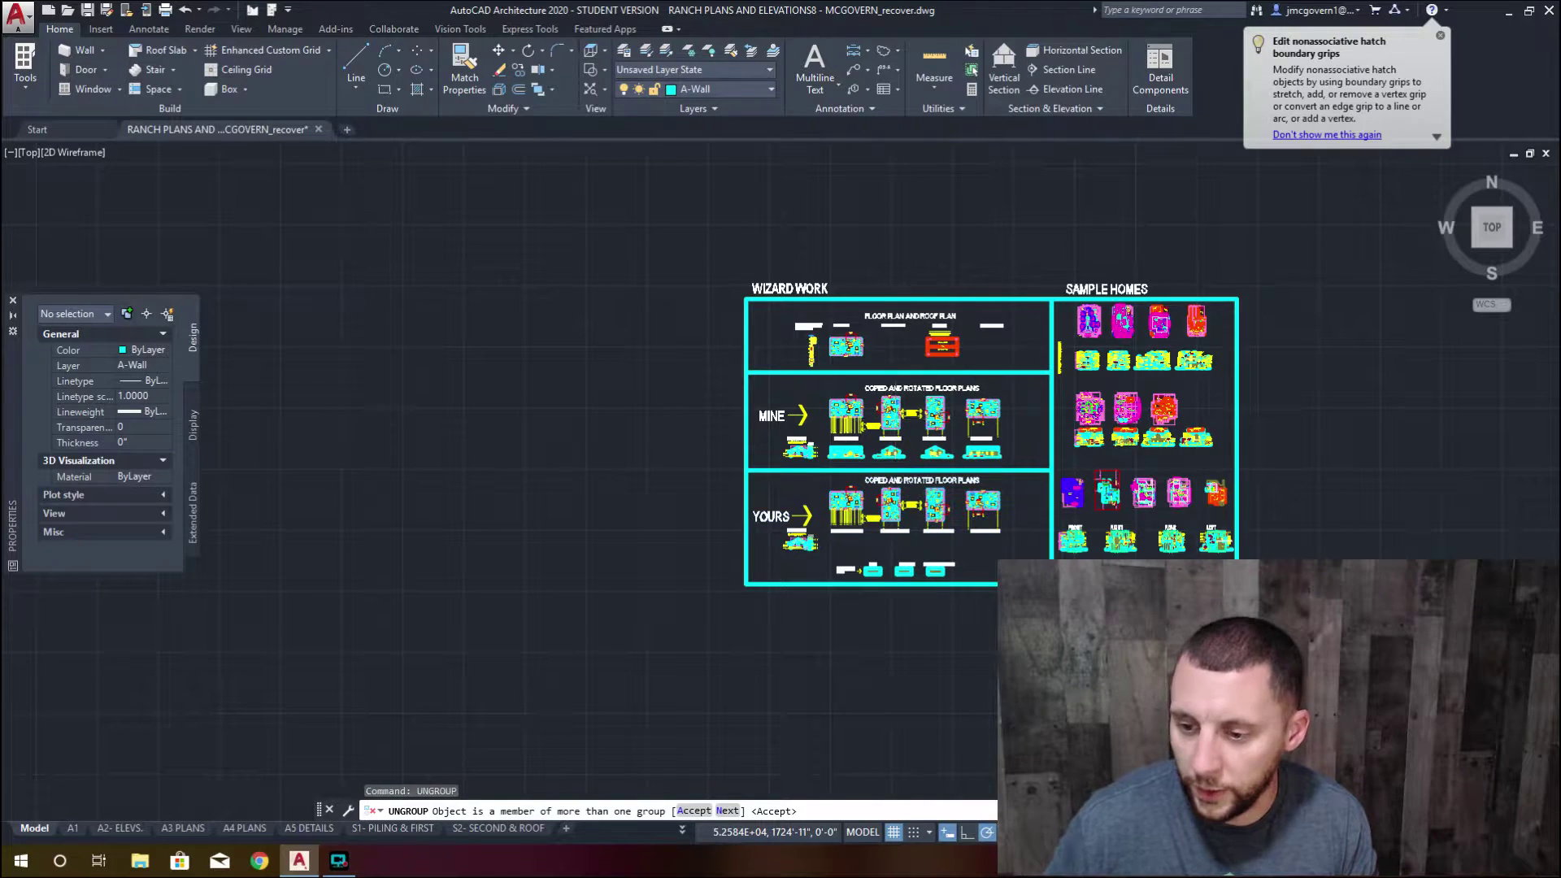
{"action": "key", "text": "Return"}
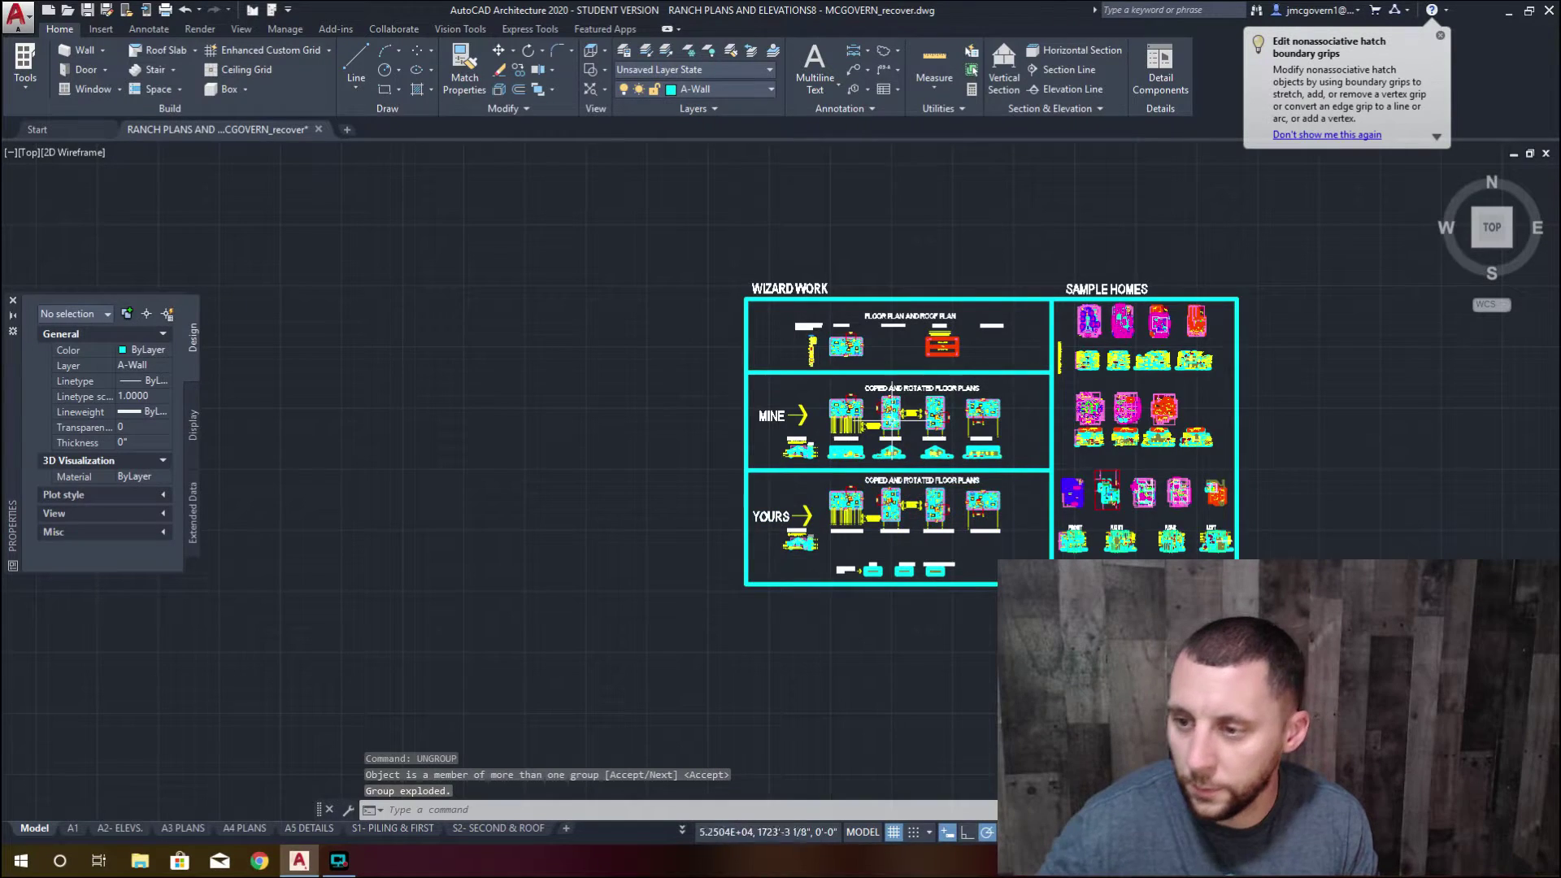
Select the MINE and YOURS row contents again and ungroup their remaining groups
{"action": "left_click", "coordinate": [755, 379]}
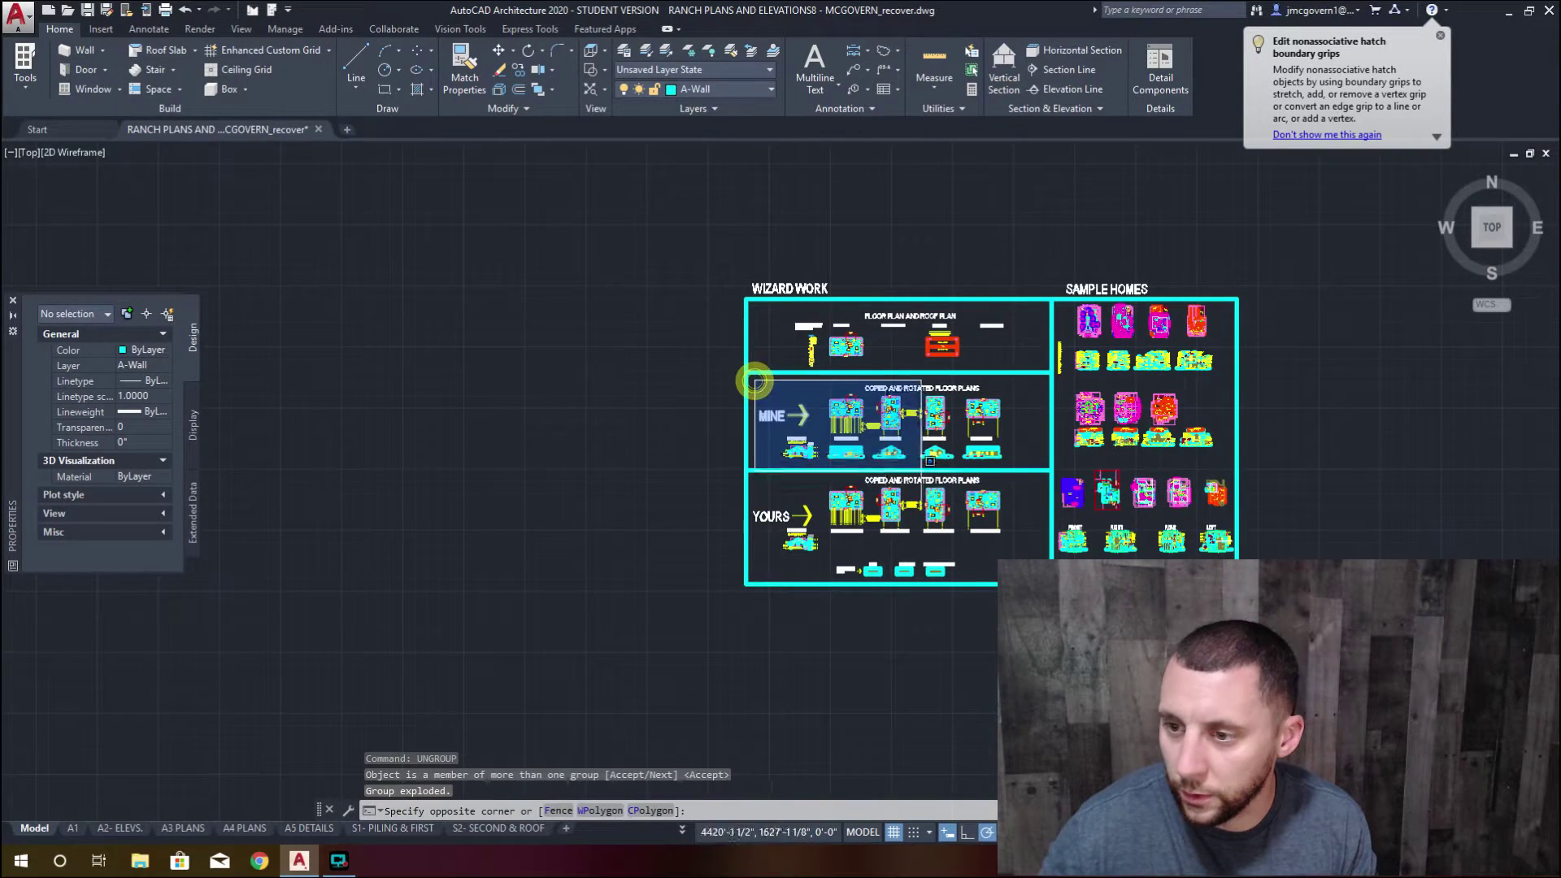
{"action": "left_click", "coordinate": [988, 593]}
{"action": "type", "text": "ungroup"}
{"action": "key", "text": "Return"}
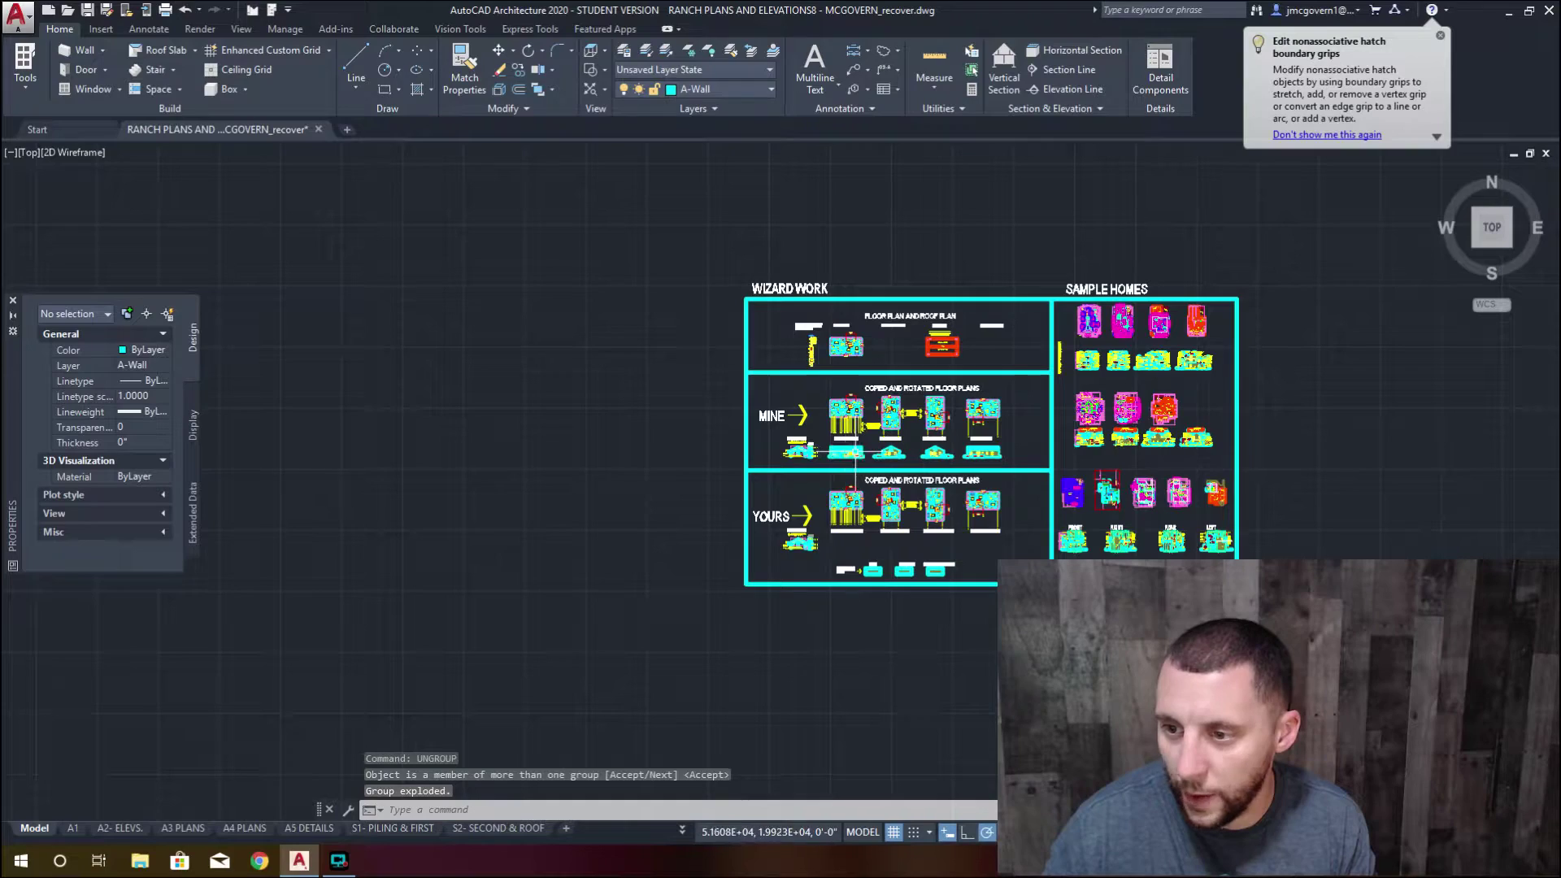
Examine the YOURS wall section and its quick line references for peak, fascia, window, floor and grade heights
{"action": "scroll", "coordinate": [860, 460], "scroll_direction": "up", "scroll_amount": 8}
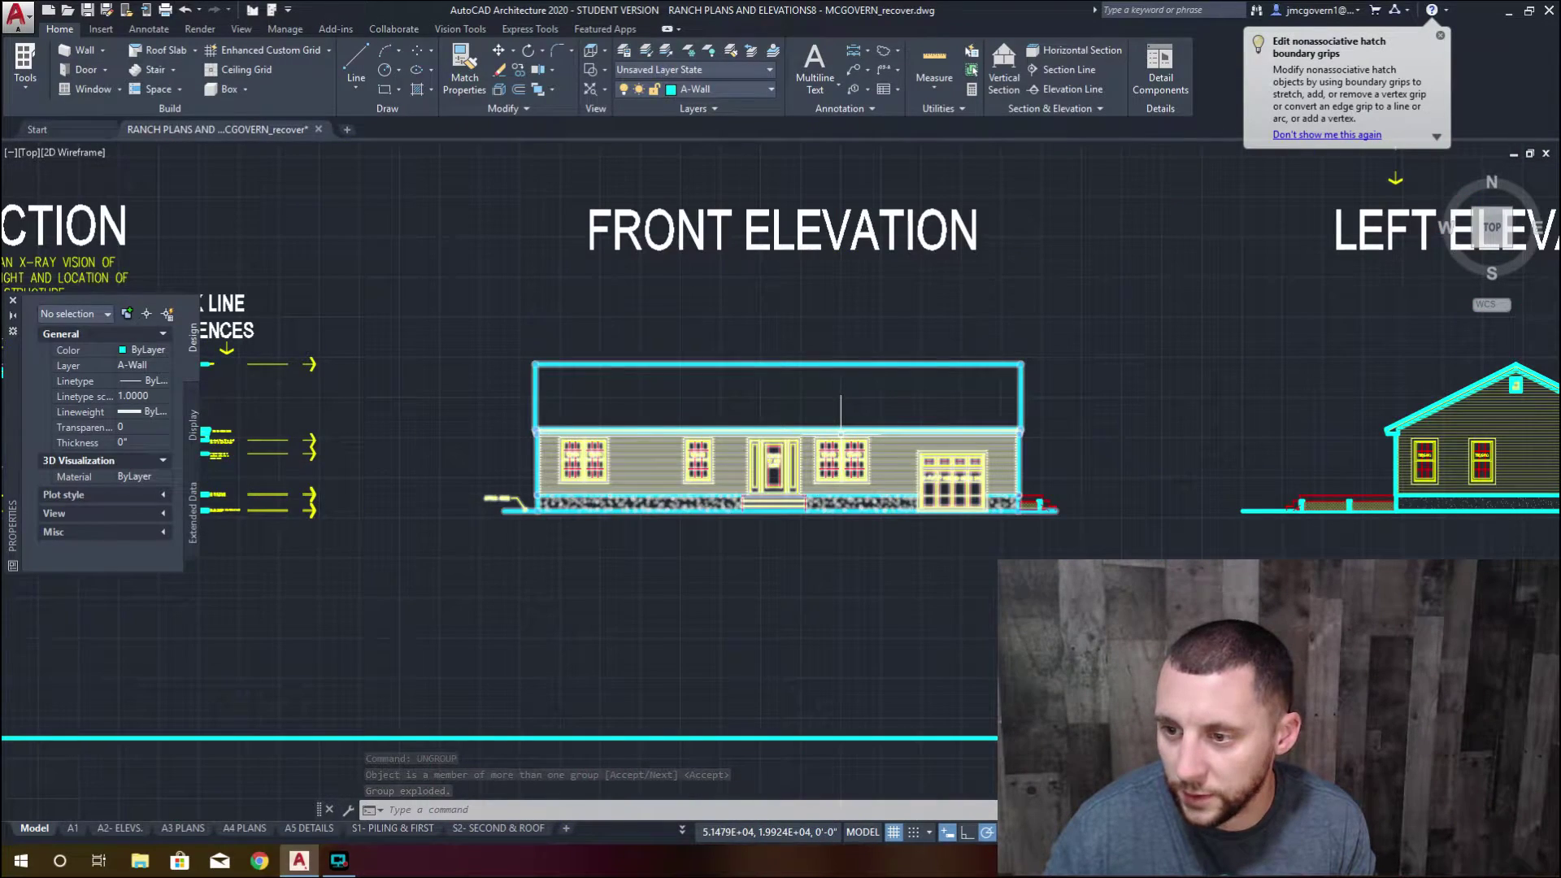
{"action": "scroll", "coordinate": [896, 461], "scroll_direction": "down", "scroll_amount": 5}
{"action": "middle_click_drag", "start_coordinate": [989, 523], "coordinate": [826, 287]}
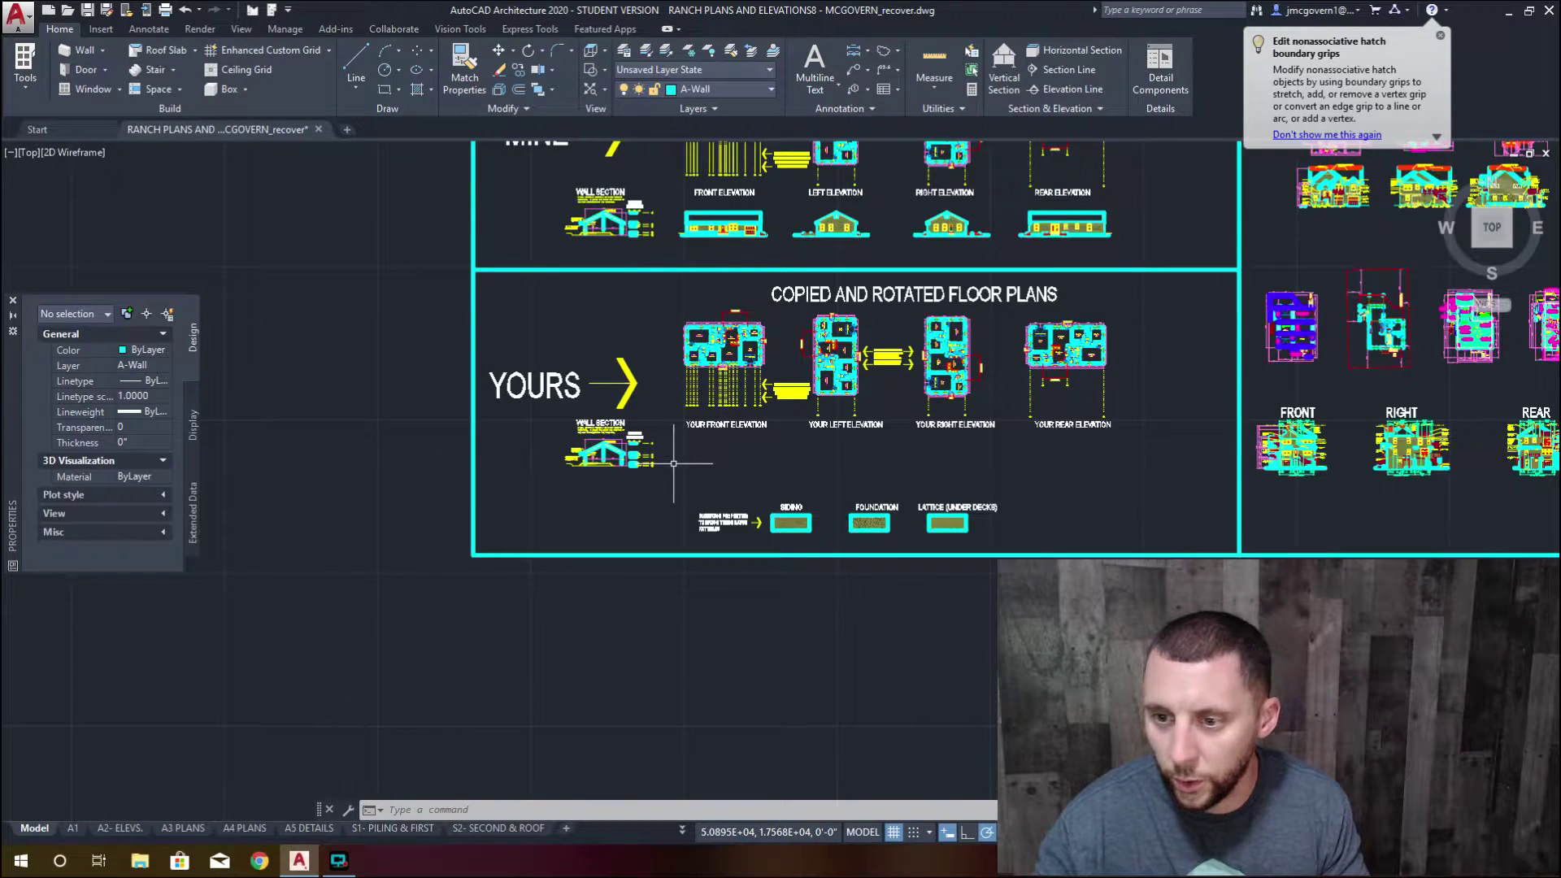
{"action": "scroll", "coordinate": [606, 443], "scroll_direction": "up", "scroll_amount": 10}
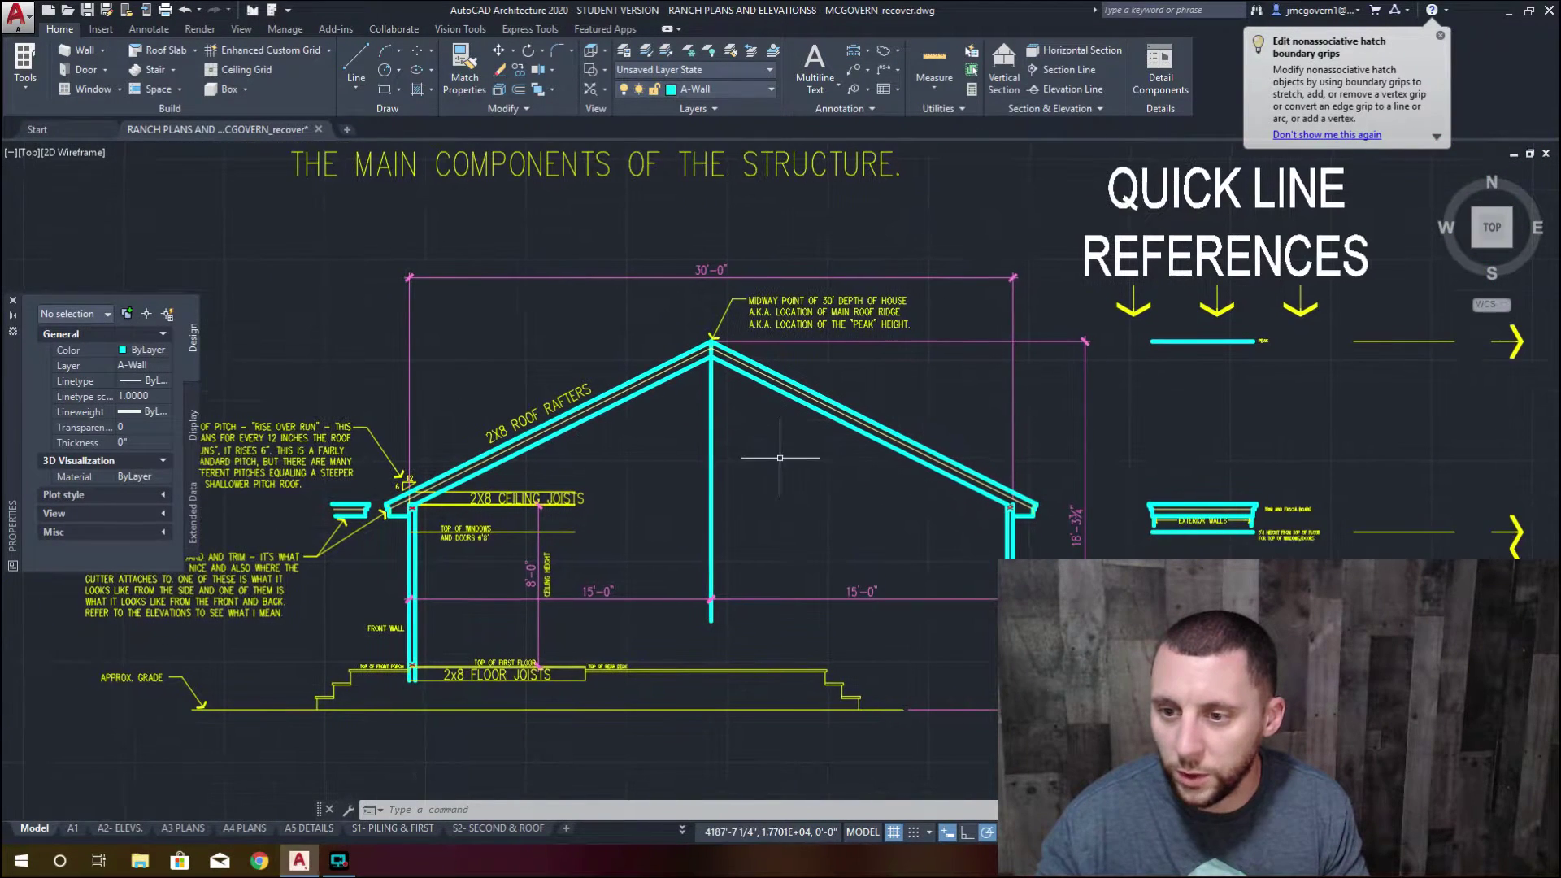
{"action": "mouse_move", "coordinate": [795, 478]}
{"action": "middle_mouse_down"}
{"action": "mouse_move", "coordinate": [699, 464]}
{"action": "mouse_move", "coordinate": [554, 399]}
{"action": "middle_mouse_up"}
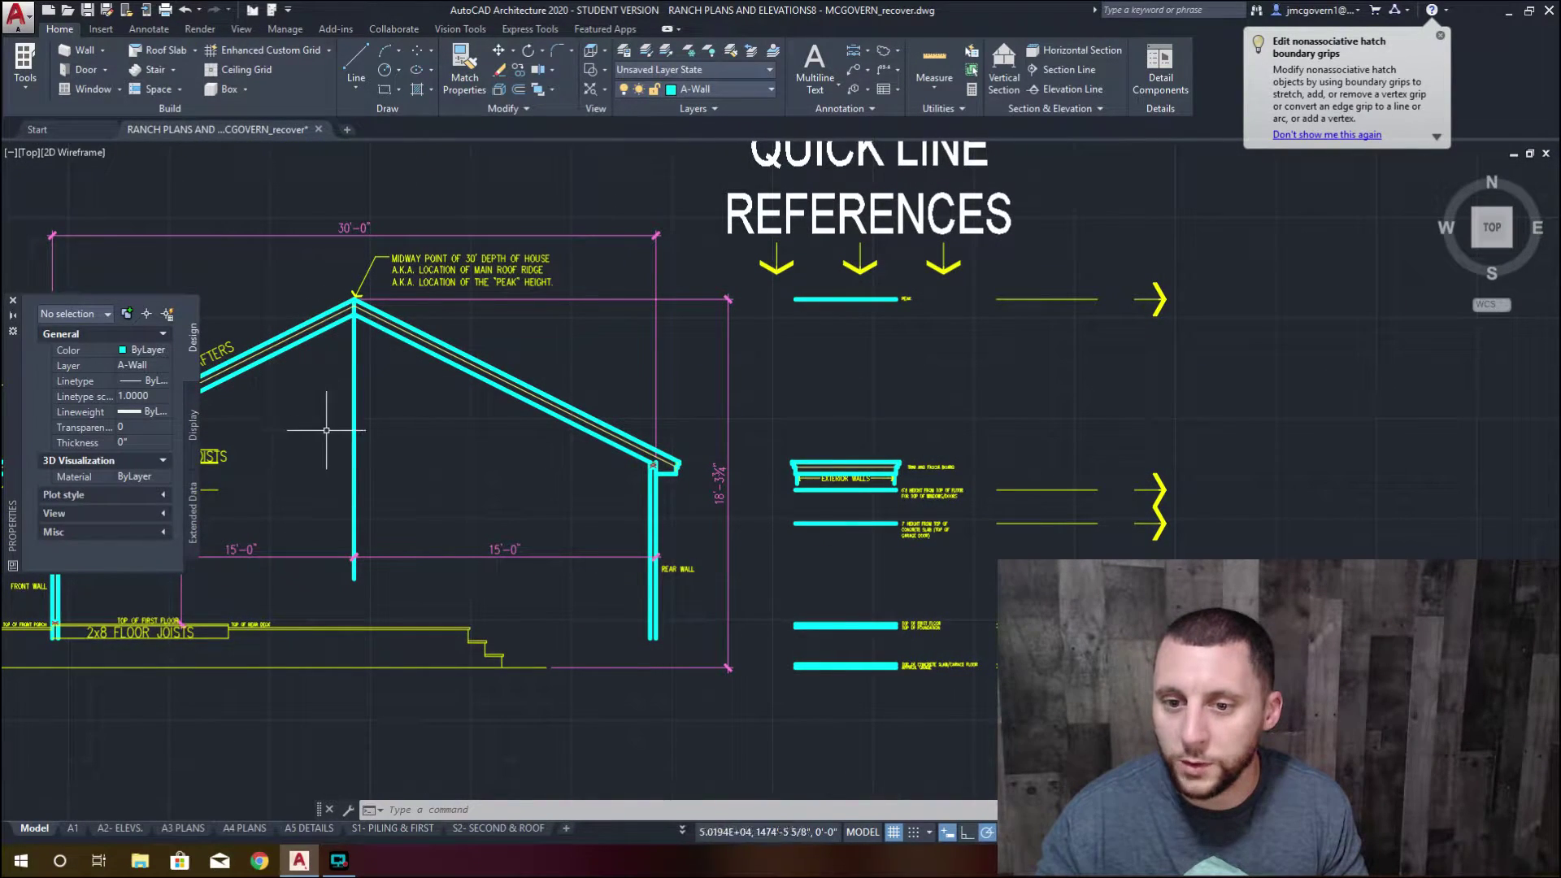
{"action": "mouse_move", "coordinate": [884, 393]}
{"action": "middle_mouse_down"}
{"action": "mouse_move", "coordinate": [831, 441]}
{"action": "mouse_move", "coordinate": [1224, 335]}
{"action": "middle_mouse_up"}
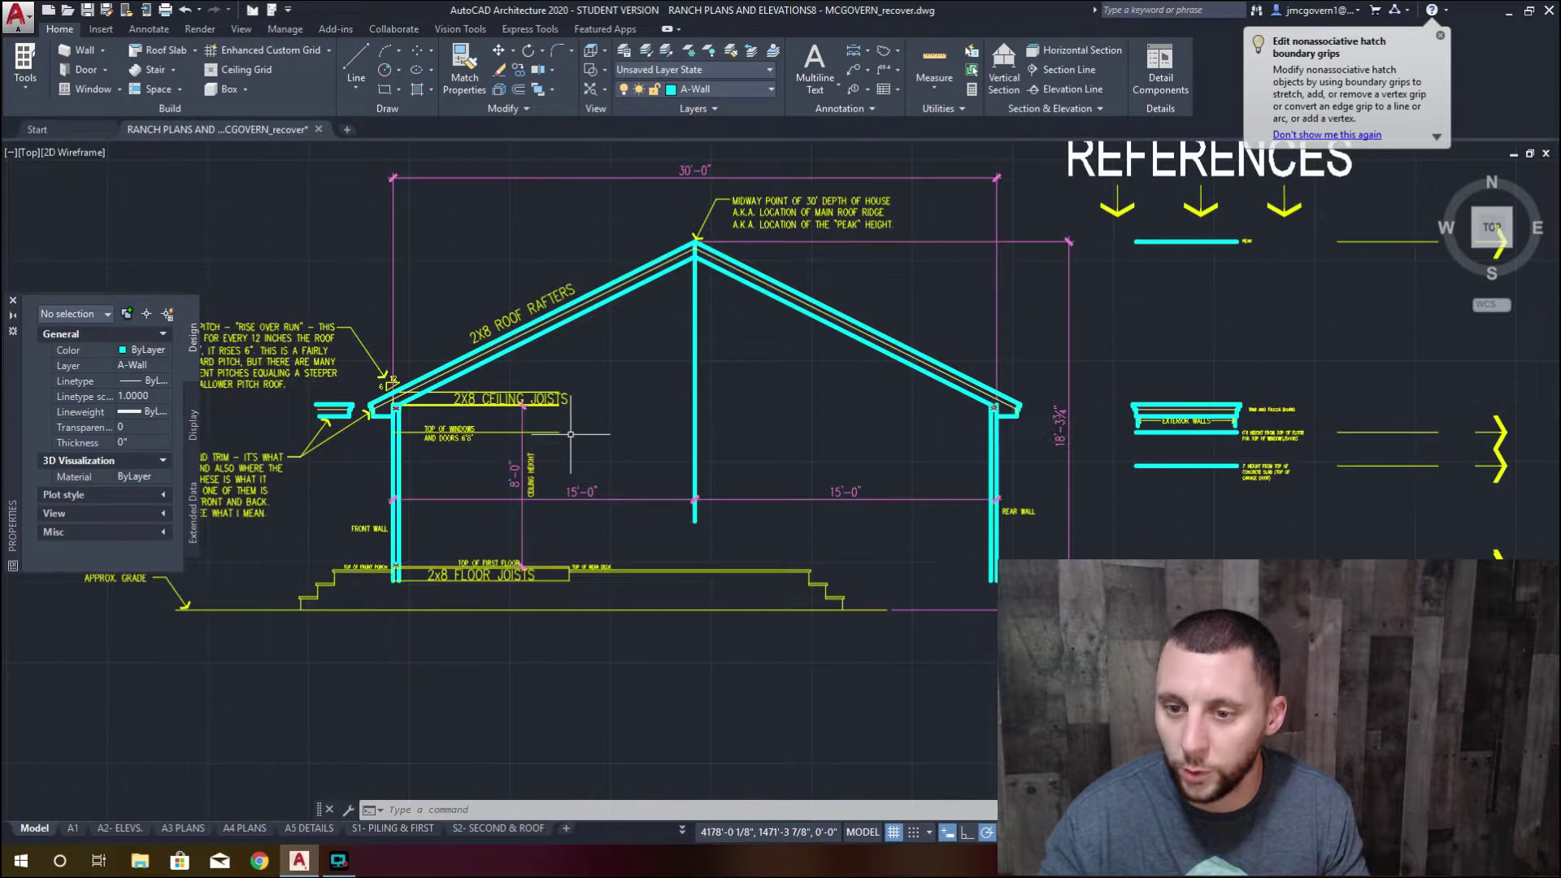
{"action": "middle_click_drag", "start_coordinate": [1085, 484], "coordinate": [453, 464]}
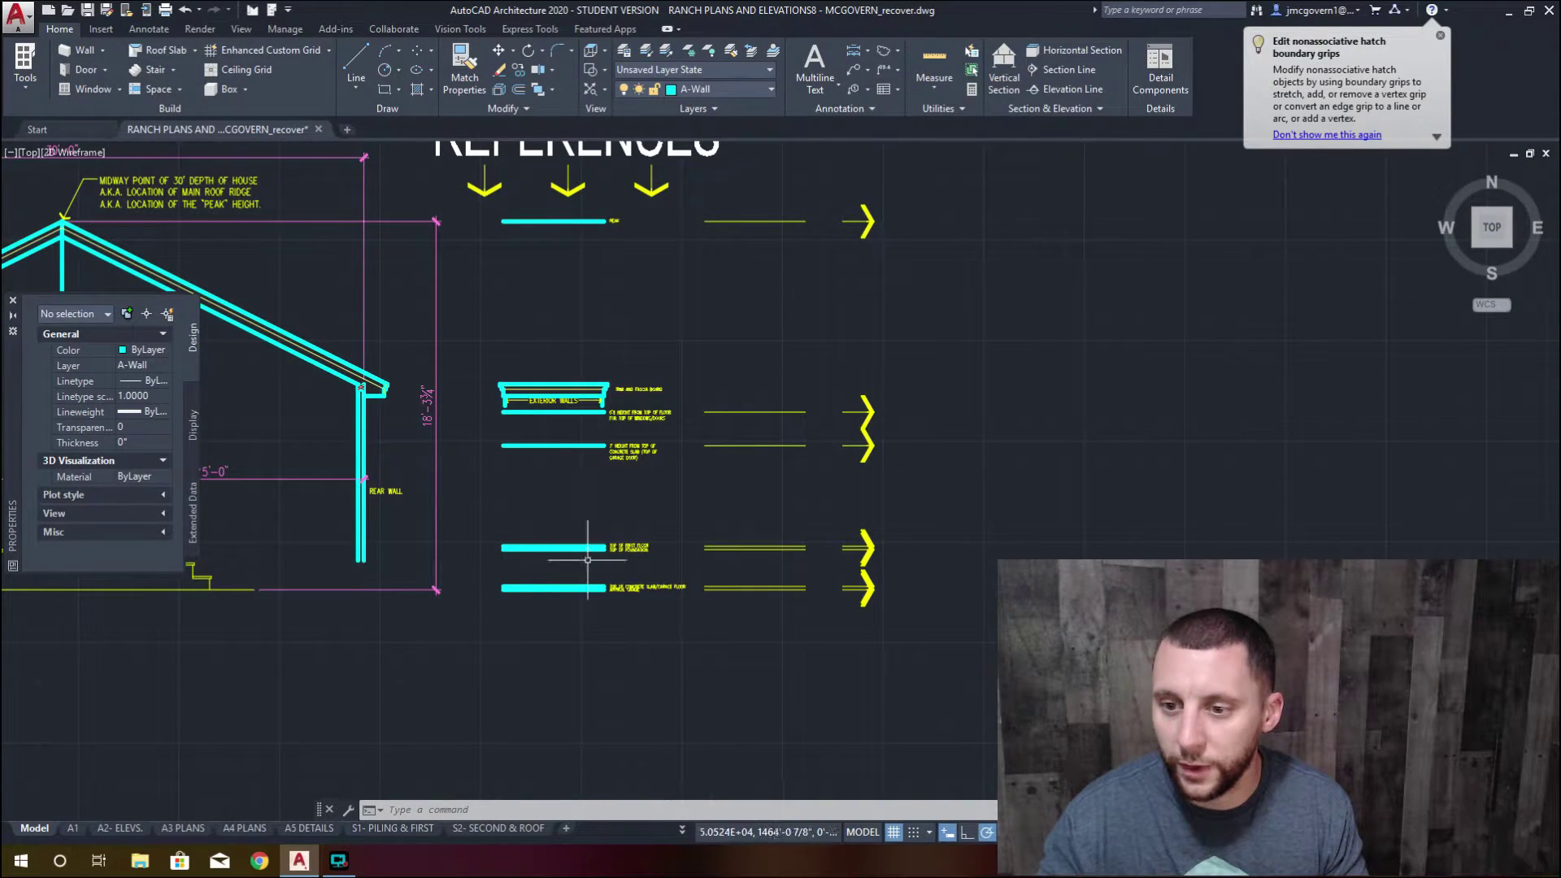
Draw a horizontal construction line (XLINE) from the end of the YOURS approximate grade reference line
{"action": "scroll", "coordinate": [611, 591], "scroll_direction": "up", "scroll_amount": 5}
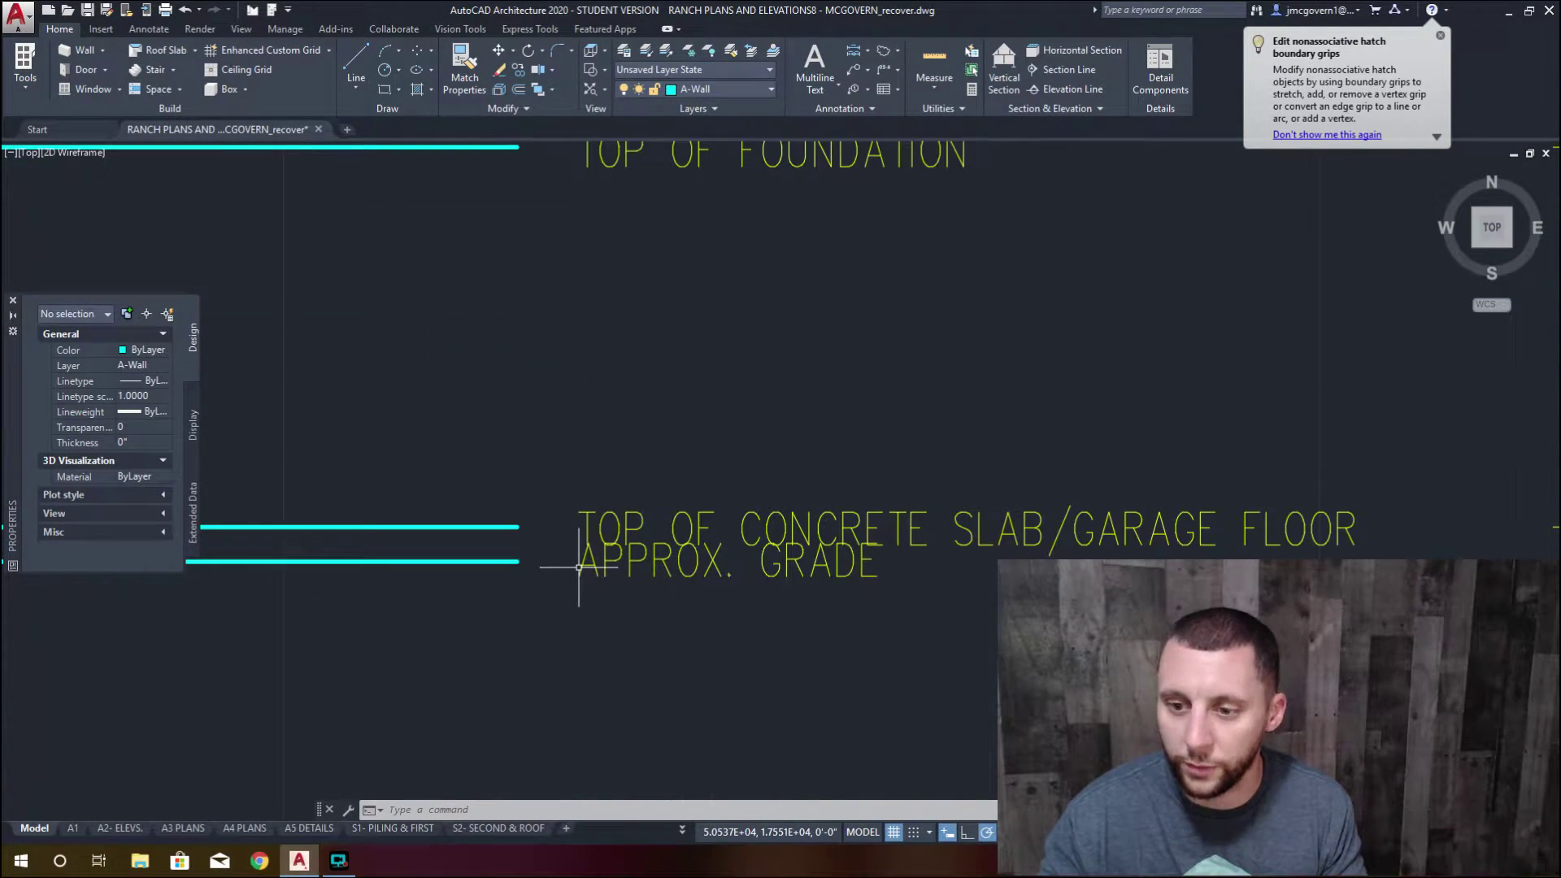
{"action": "type", "text": "xline"}
{"action": "key", "text": "Return"}
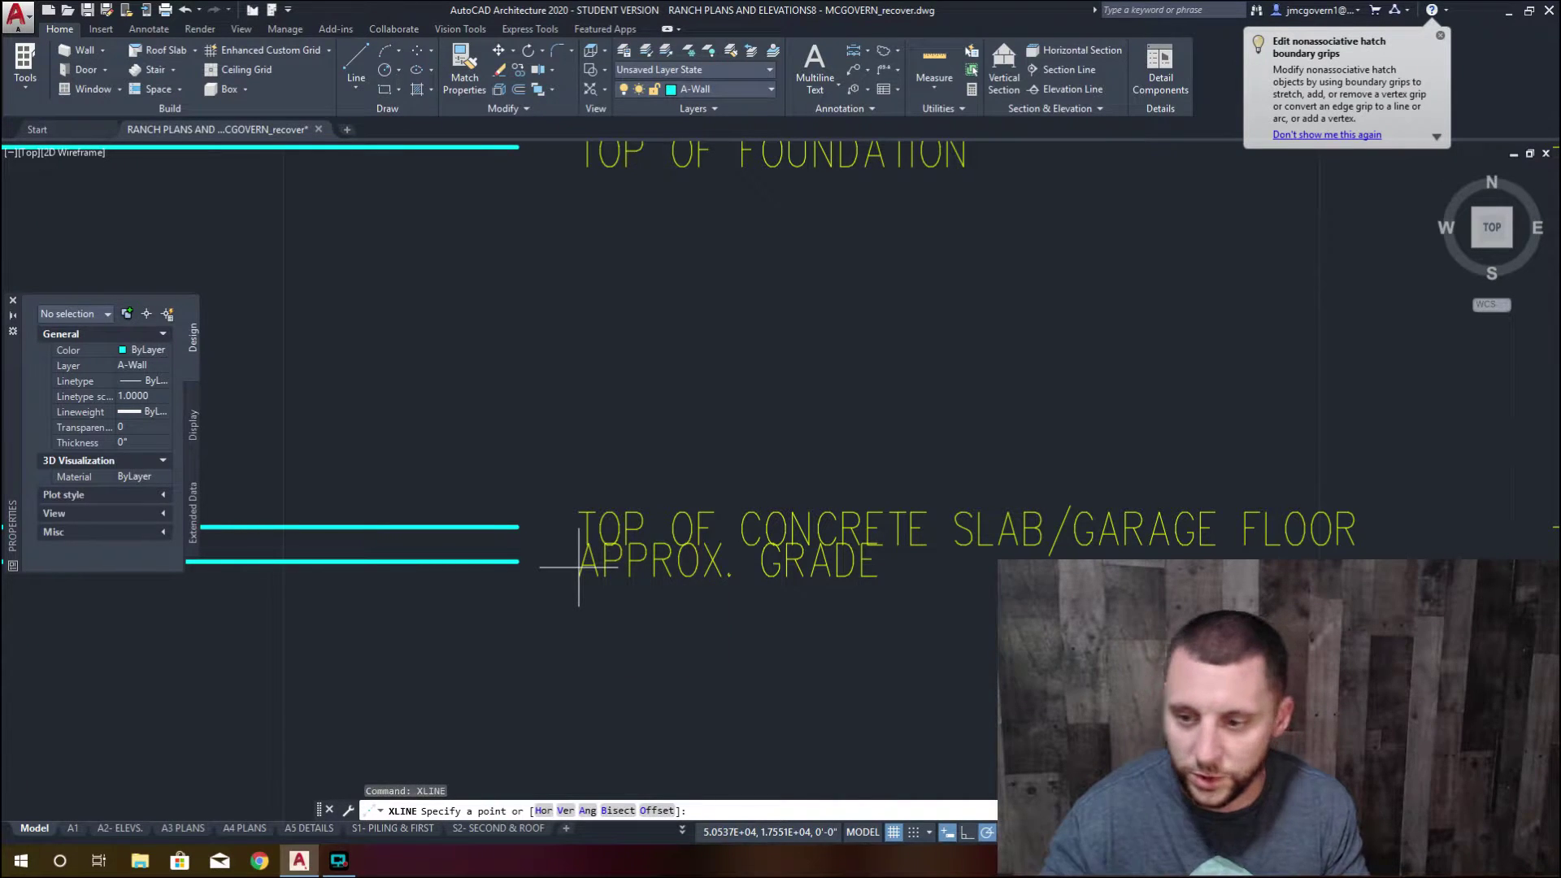
{"action": "left_click", "coordinate": [517, 561]}
{"action": "left_click", "coordinate": [553, 560]}
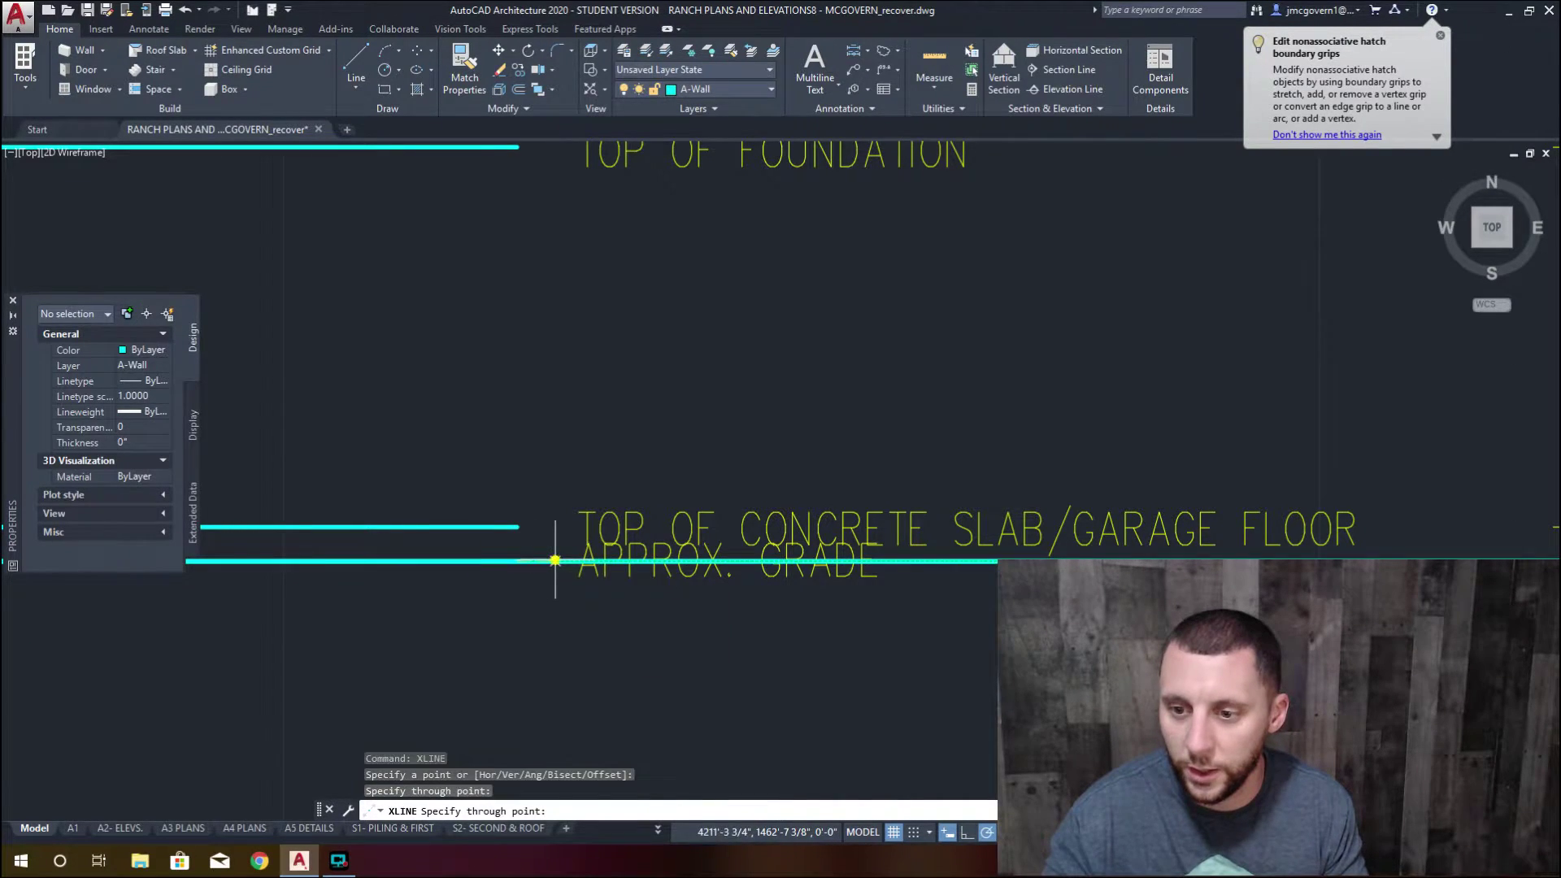
{"action": "scroll", "coordinate": [553, 560], "scroll_direction": "down", "scroll_amount": 5}
{"action": "key", "text": "Escape"}
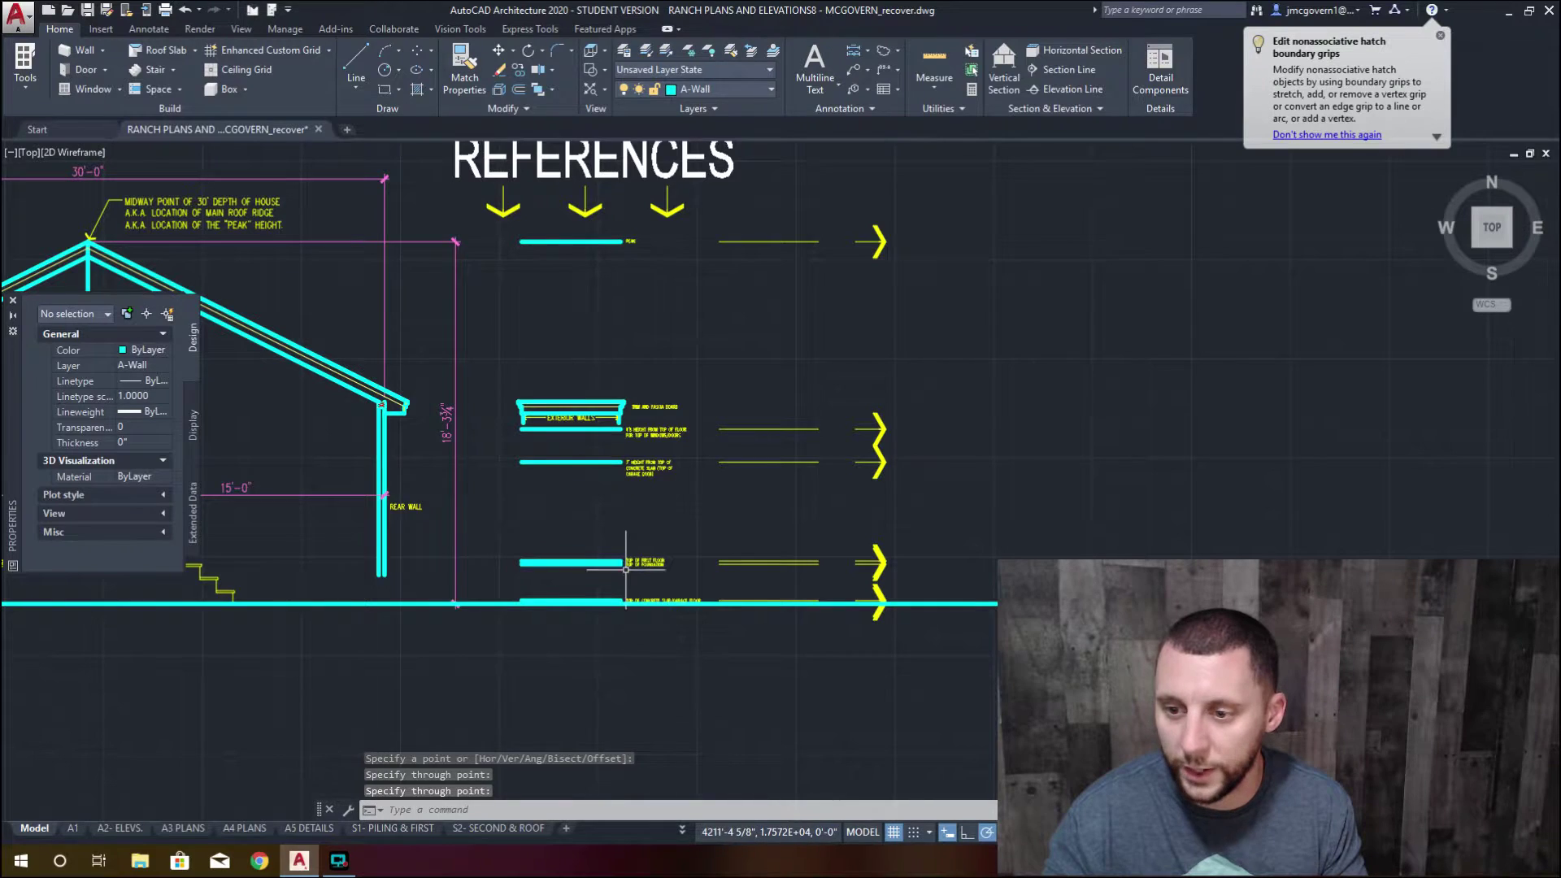
Draw a horizontal construction line from the end of the top of foundation reference line
{"action": "scroll", "coordinate": [625, 569], "scroll_direction": "up", "scroll_amount": 8}
{"action": "key", "text": "Return"}
{"action": "left_click", "coordinate": [572, 564]}
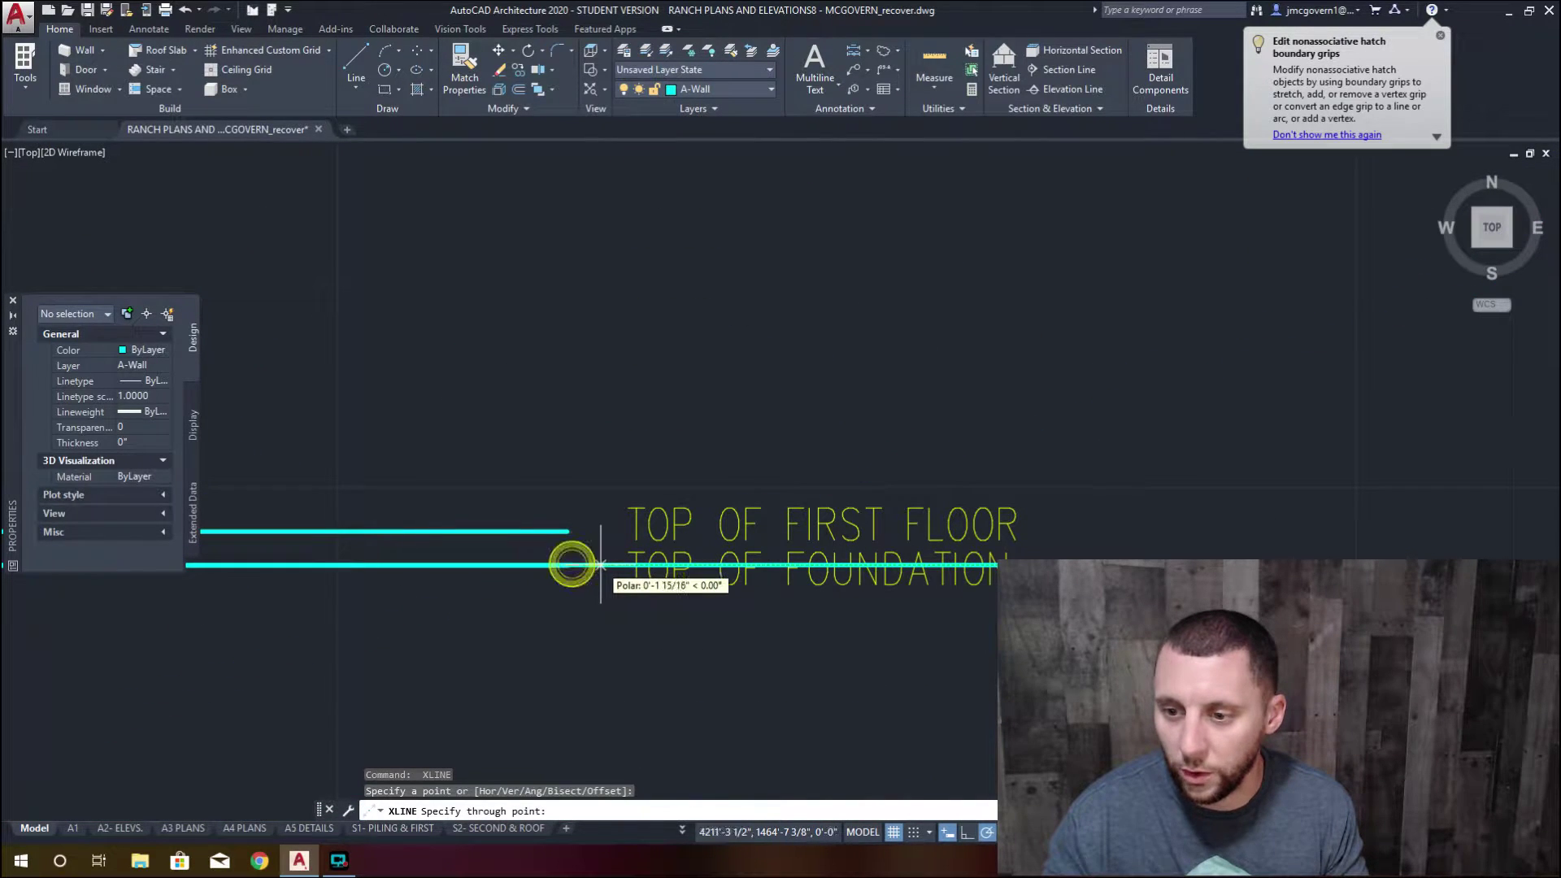
{"action": "left_click", "coordinate": [618, 565]}
{"action": "scroll", "coordinate": [627, 595], "scroll_direction": "down", "scroll_amount": 2}
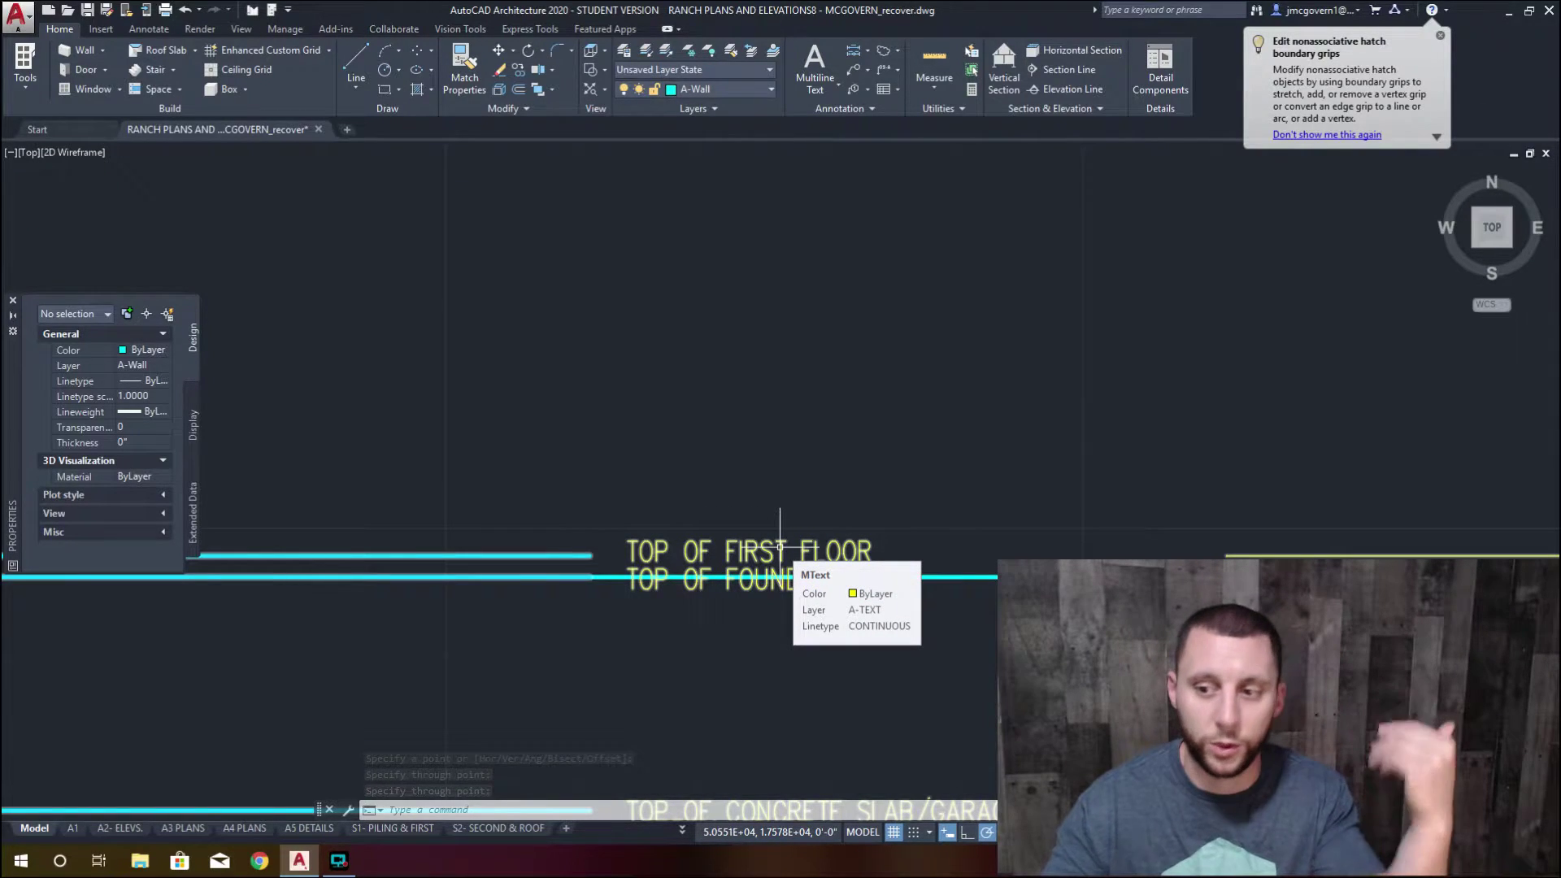
Draw a horizontal construction line from the 7' garage door height reference line
{"action": "scroll", "coordinate": [780, 546], "scroll_direction": "down", "scroll_amount": 3}
{"action": "scroll", "coordinate": [746, 449], "scroll_direction": "up", "scroll_amount": 5}
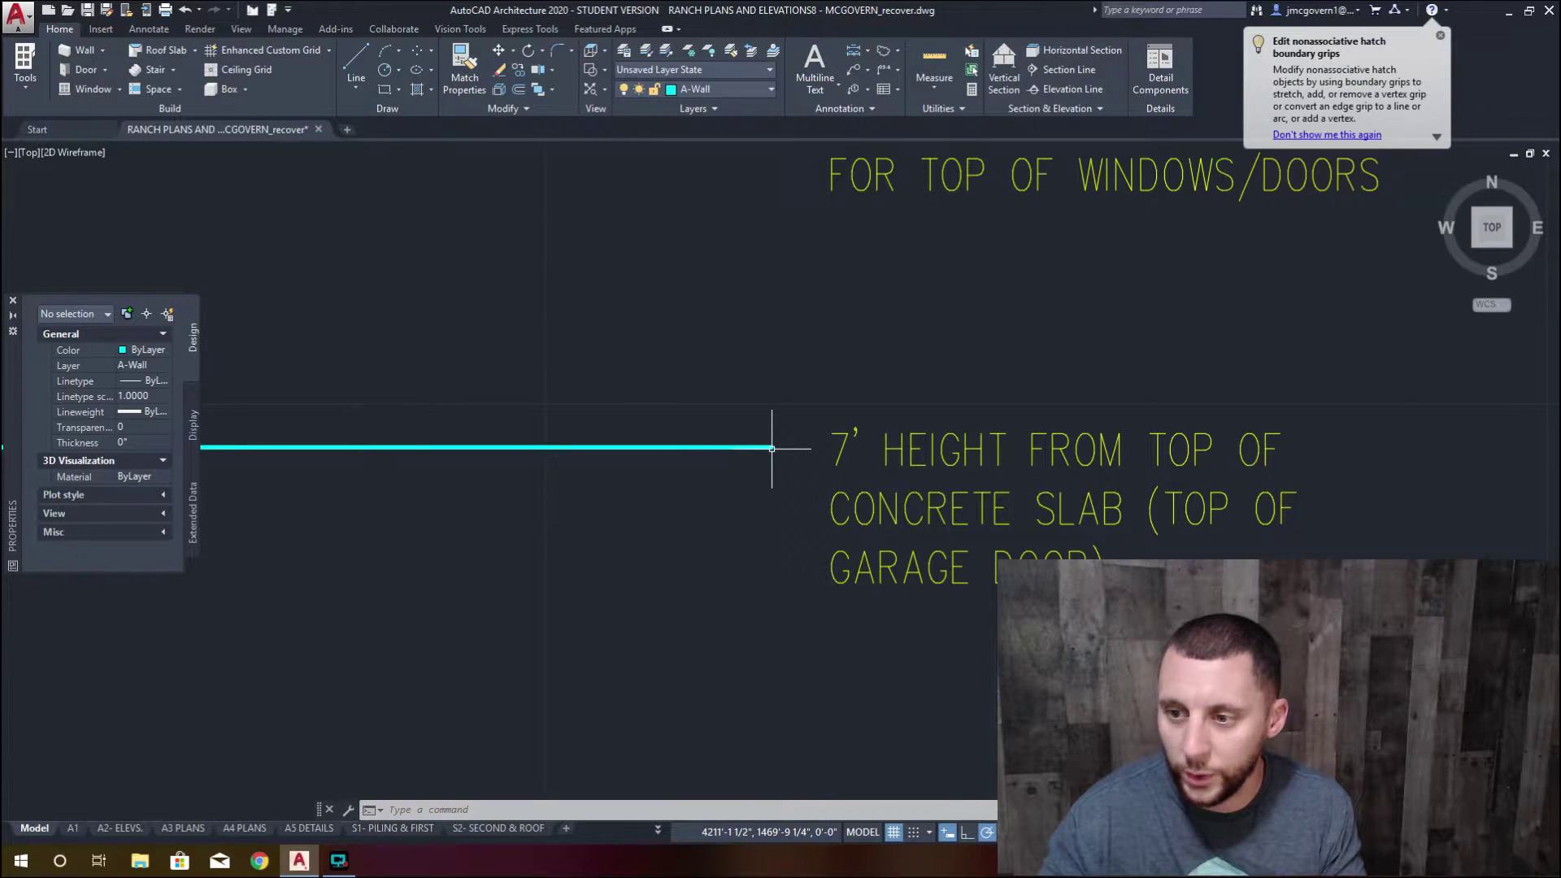
{"action": "key", "text": "space"}
{"action": "left_click", "coordinate": [771, 448]}
{"action": "left_click", "coordinate": [798, 447]}
{"action": "key", "text": "space"}
{"action": "scroll", "coordinate": [800, 420], "scroll_direction": "down", "scroll_amount": 3}
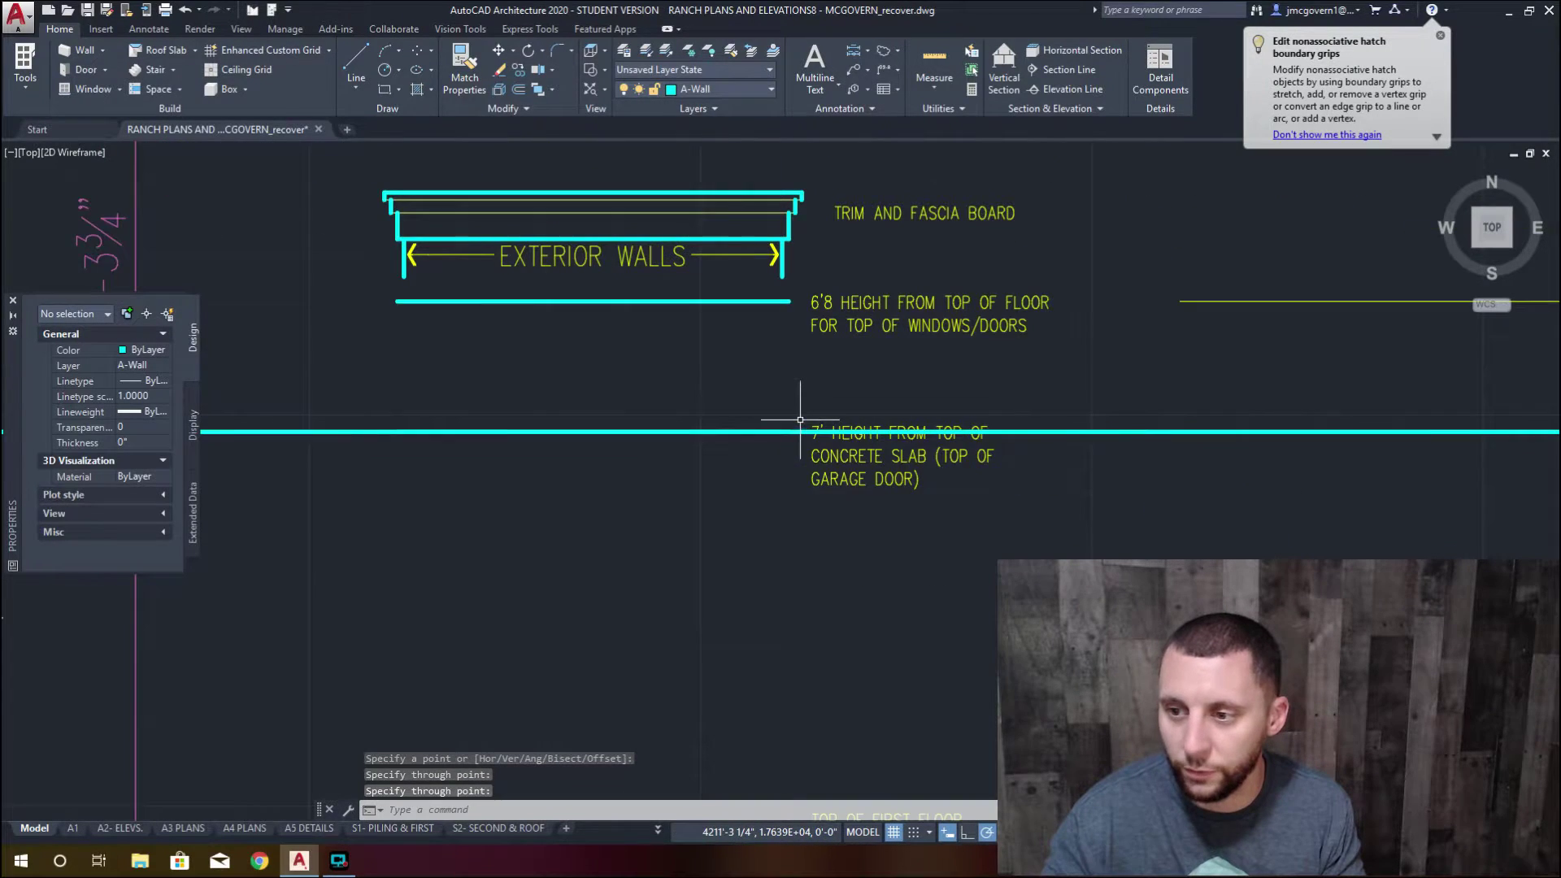
Draw a horizontal construction line from the 6'8 reference line for the top of windows and doors
{"action": "middle_click_drag", "start_coordinate": [800, 419], "coordinate": [801, 496]}
{"action": "key", "text": "space"}
{"action": "left_click", "coordinate": [793, 377]}
{"action": "left_click", "coordinate": [808, 378]}
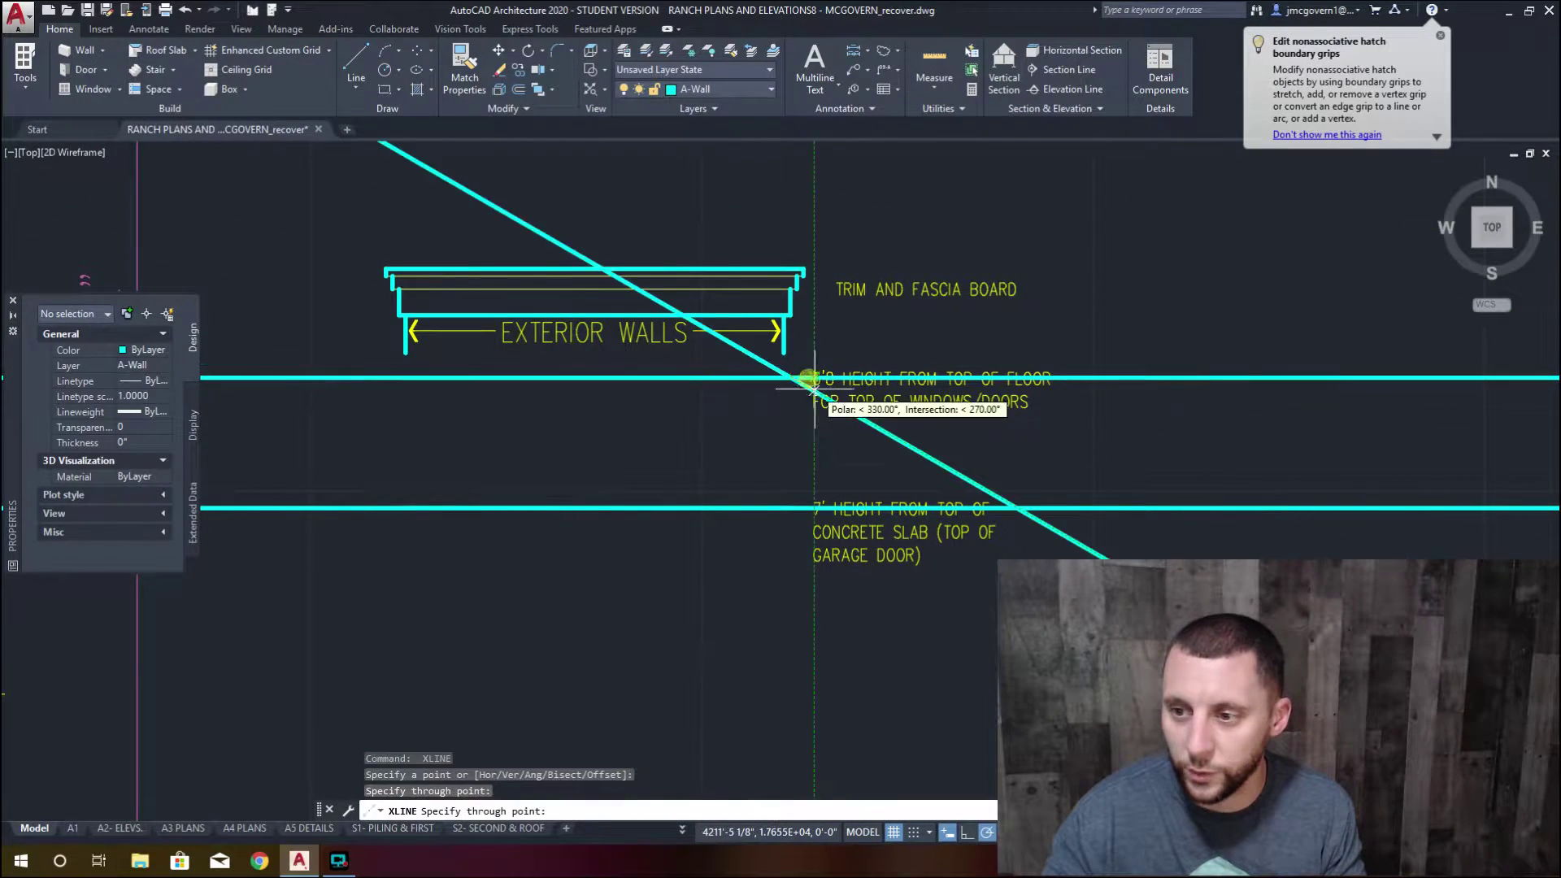
{"action": "key", "text": "Return"}
{"action": "scroll", "coordinate": [817, 414], "scroll_direction": "down", "scroll_amount": 3}
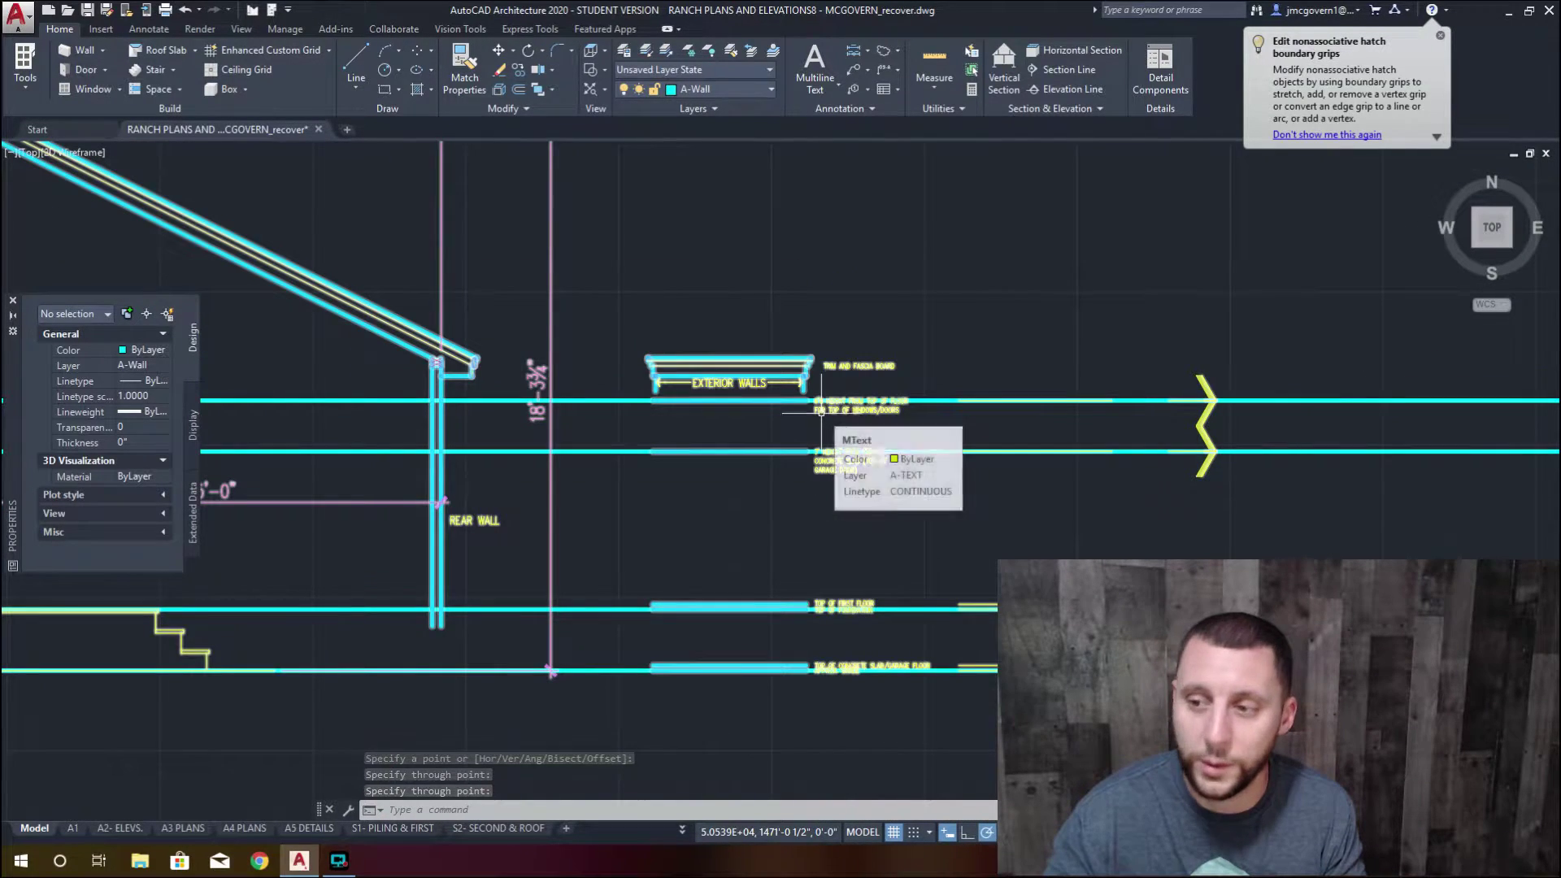
Draw a horizontal construction line from the end of the roof peak reference line
{"action": "middle_click_drag", "start_coordinate": [821, 410], "coordinate": [745, 547]}
{"action": "type", "text": "xl"}
{"action": "key", "text": "Return"}
{"action": "left_click", "coordinate": [778, 348]}
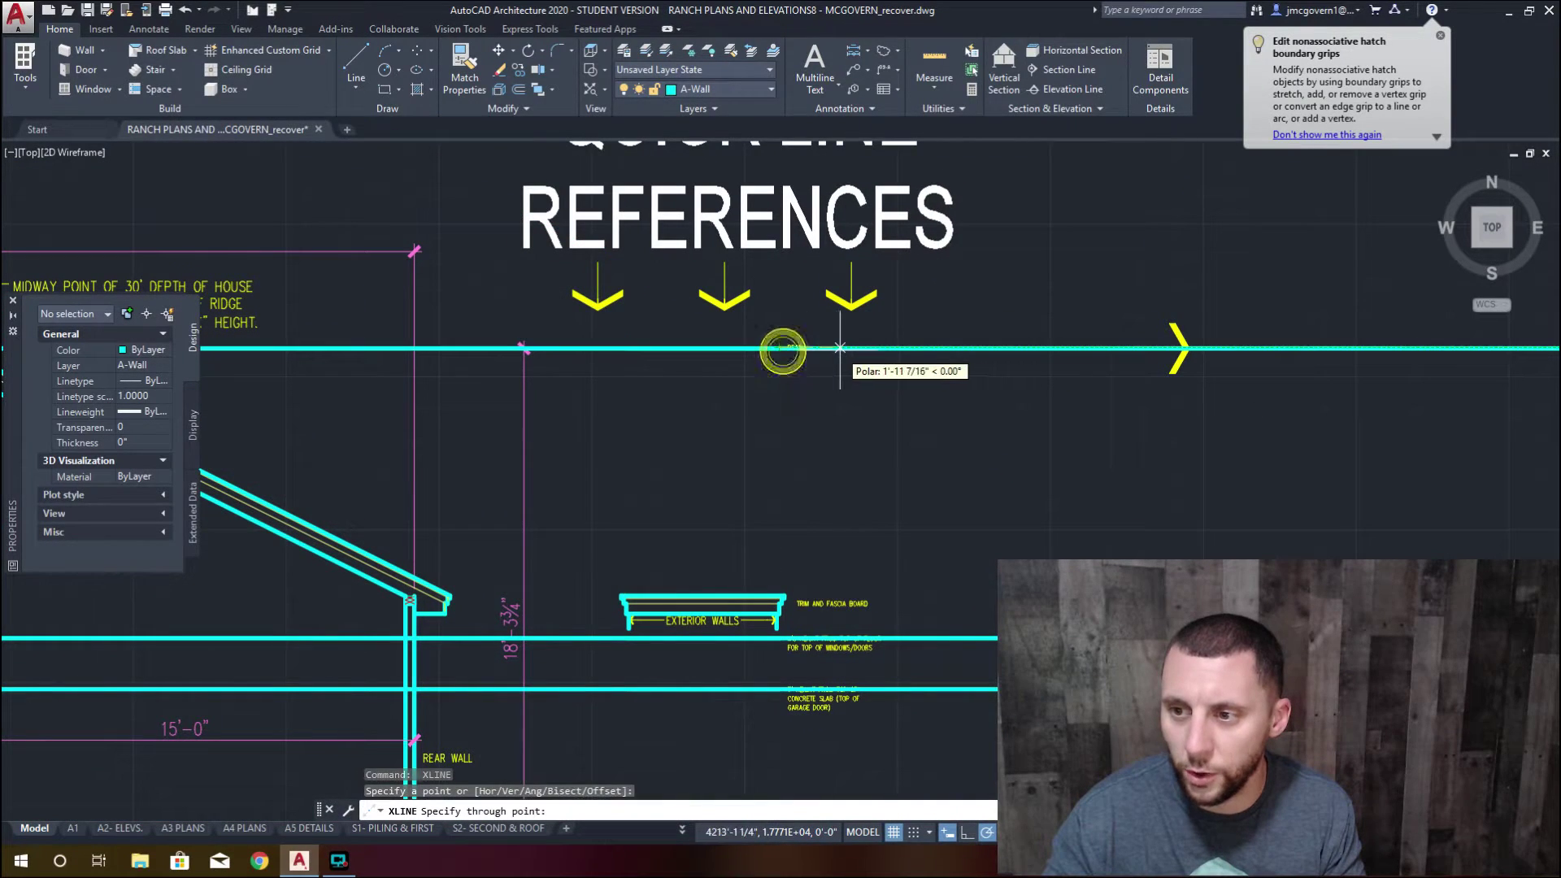
{"action": "left_click", "coordinate": [841, 374]}
{"action": "key", "text": "Return"}
{"action": "scroll", "coordinate": [954, 396], "scroll_direction": "down", "scroll_amount": 4}
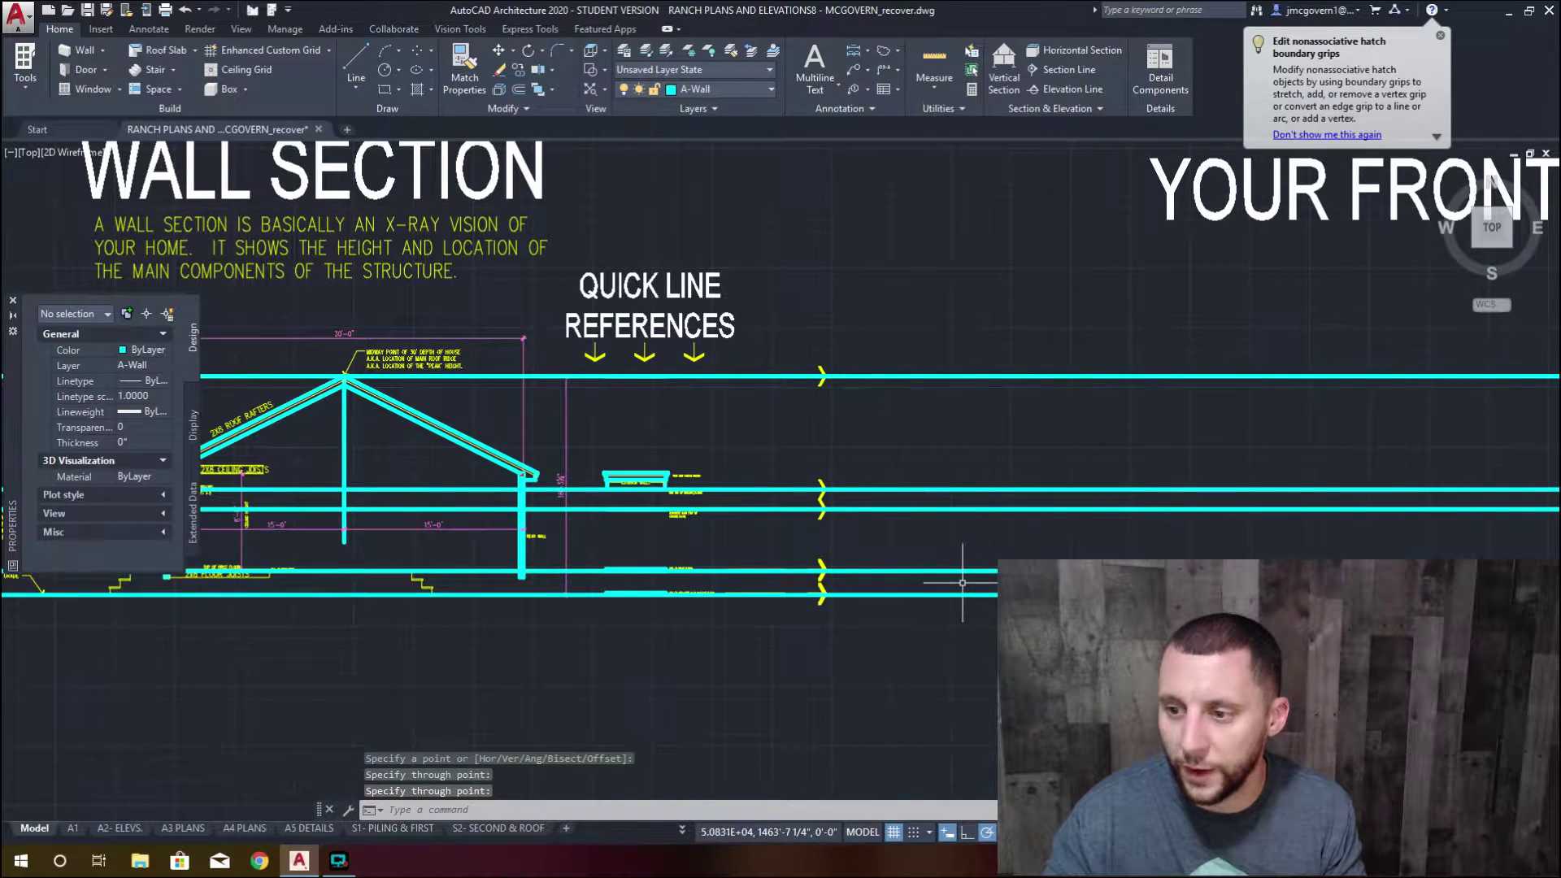
Draw a vertical construction line down from the front floor plan's outer wall corner at Bedroom #1
{"action": "middle_click_drag", "start_coordinate": [1131, 569], "coordinate": [473, 556]}
{"action": "middle_click_drag", "start_coordinate": [851, 548], "coordinate": [647, 542]}
{"action": "scroll", "coordinate": [659, 533], "scroll_direction": "down", "scroll_amount": 4}
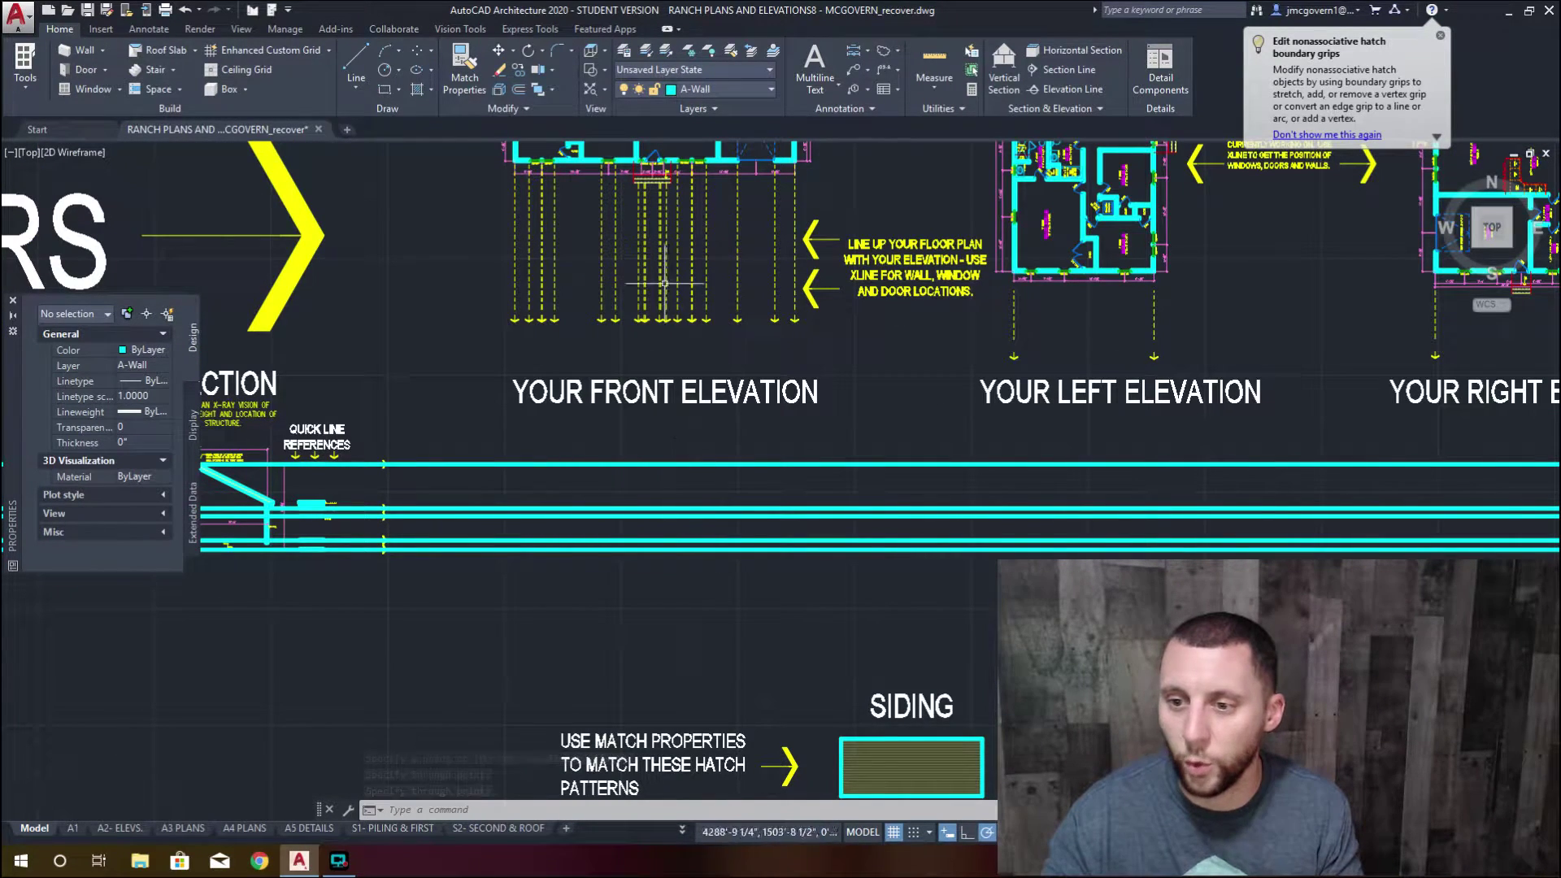
{"action": "middle_click_drag", "start_coordinate": [801, 323], "coordinate": [837, 502]}
{"action": "scroll", "coordinate": [590, 362], "scroll_direction": "up", "scroll_amount": 6}
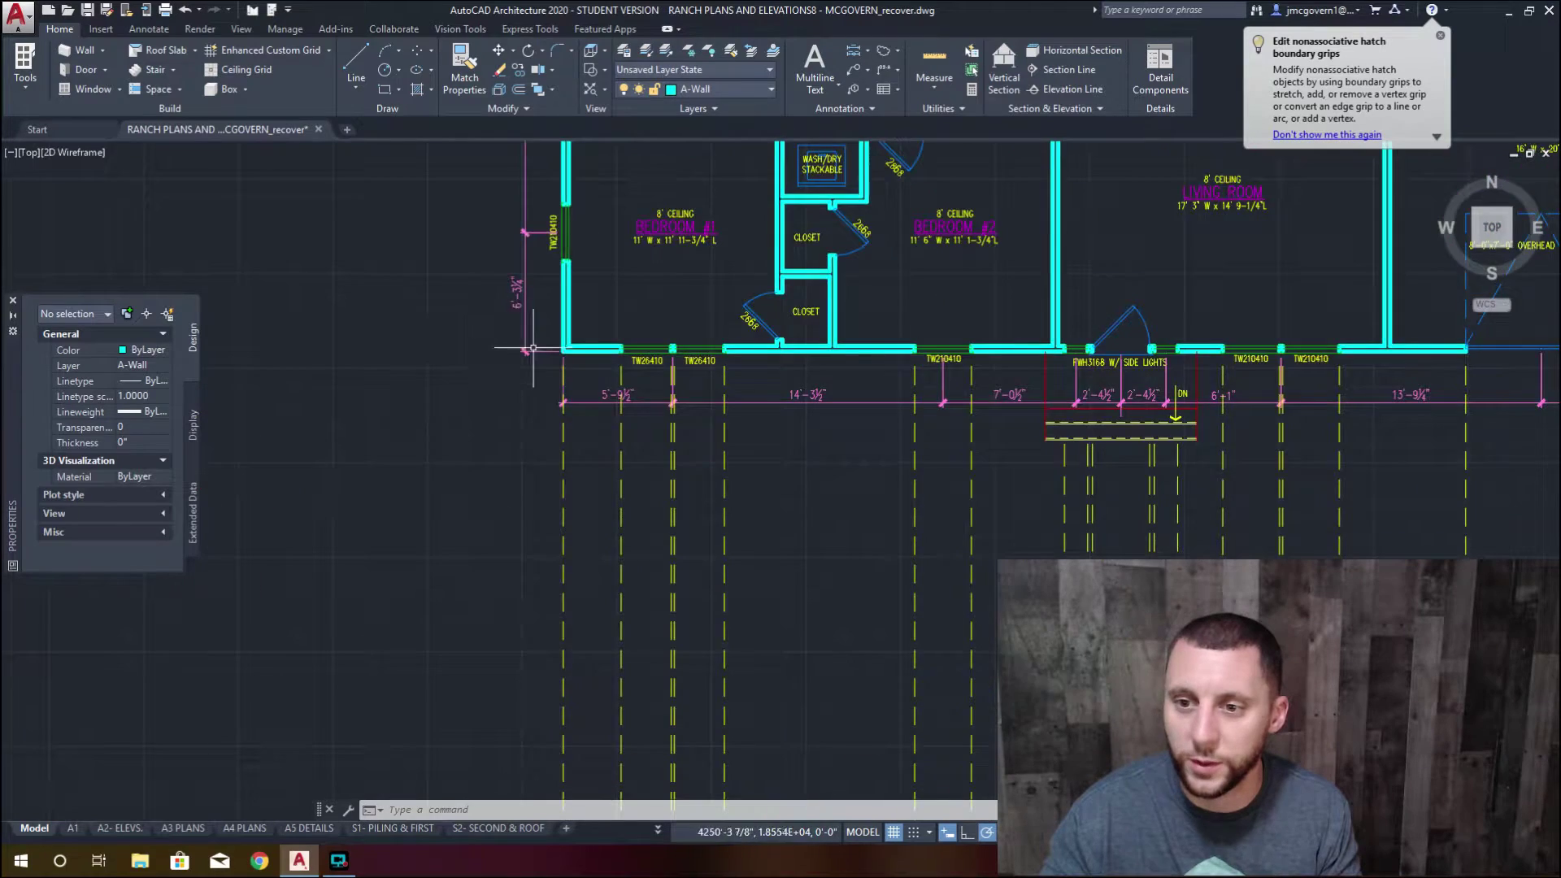
{"action": "type", "text": "xl"}
{"action": "key", "text": "Return"}
{"action": "left_click", "coordinate": [616, 360]}
{"action": "left_click", "coordinate": [615, 407]}
{"action": "scroll", "coordinate": [610, 408], "scroll_direction": "down", "scroll_amount": 3}
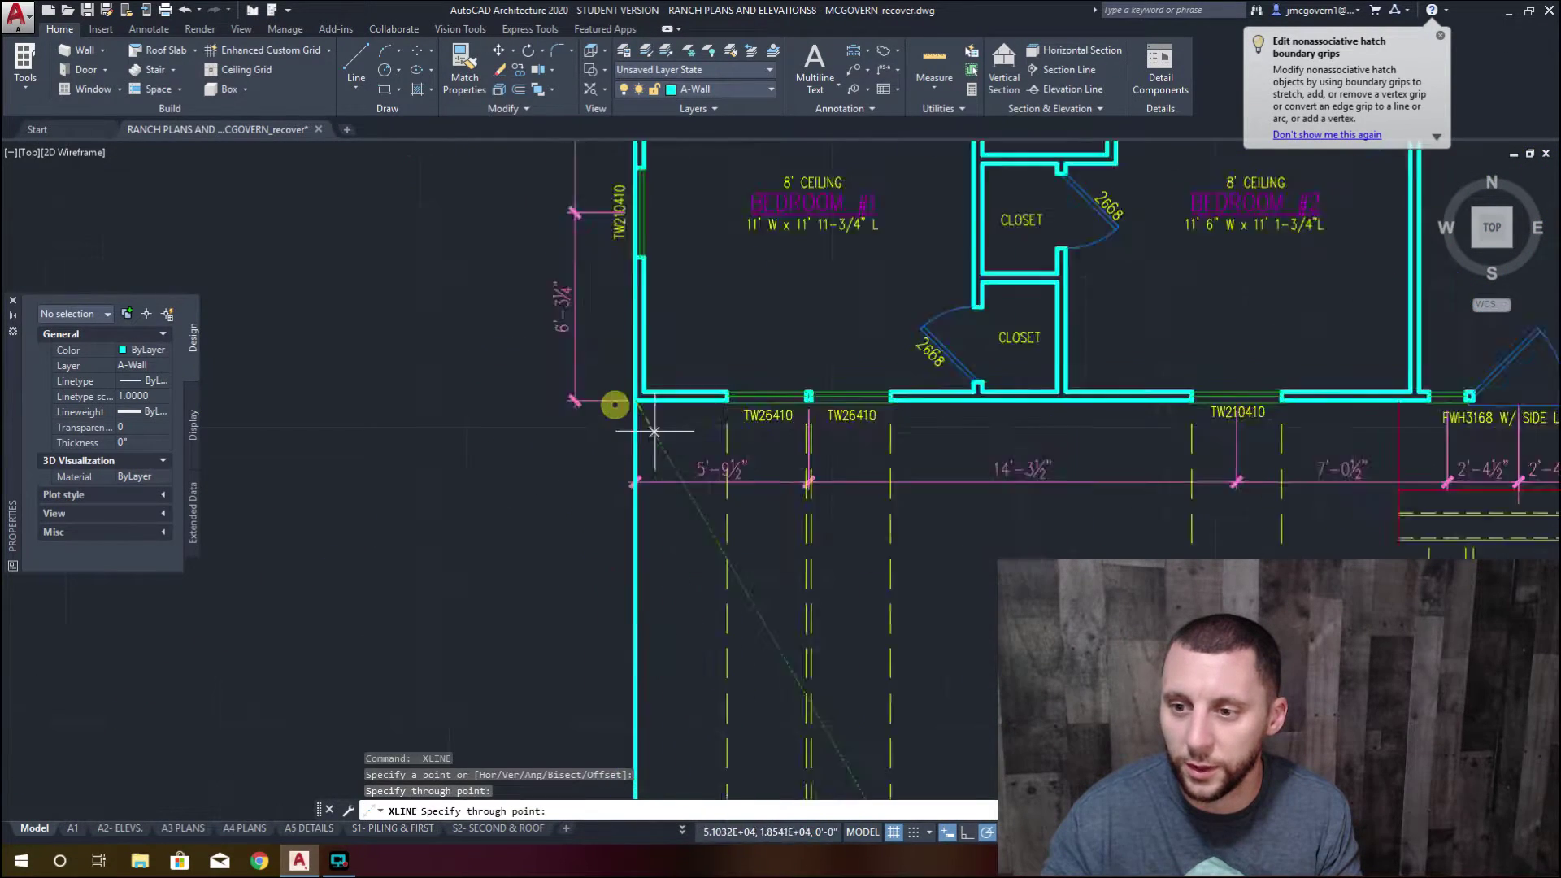
{"action": "scroll", "coordinate": [1006, 491], "scroll_direction": "down", "scroll_amount": 2}
{"action": "key", "text": "Return"}
Draw a vertical construction line down from the front floor plan's outer wall corner beside the overhead garage door
{"action": "middle_click_drag", "start_coordinate": [1008, 491], "coordinate": [759, 491]}
{"action": "scroll", "coordinate": [873, 429], "scroll_direction": "up", "scroll_amount": 7}
{"action": "key", "text": "Return"}
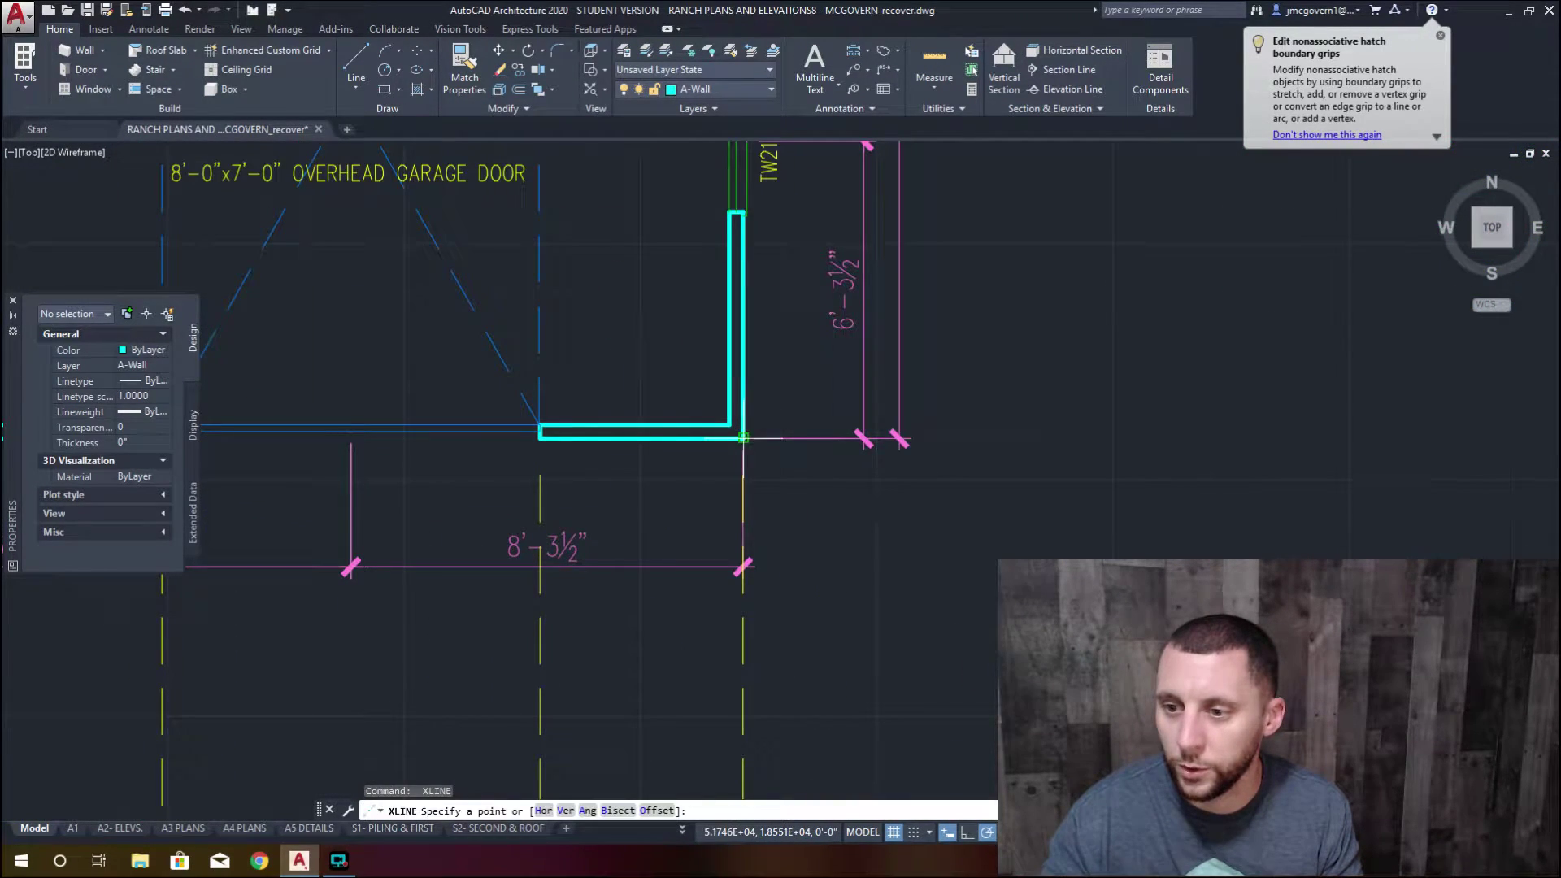
{"action": "left_click", "coordinate": [743, 438]}
{"action": "left_click", "coordinate": [743, 476]}
{"action": "key", "text": "Return"}
{"action": "scroll", "coordinate": [742, 475], "scroll_direction": "down", "scroll_amount": 8}
{"action": "middle_click_drag", "start_coordinate": [722, 743], "coordinate": [765, 424]}
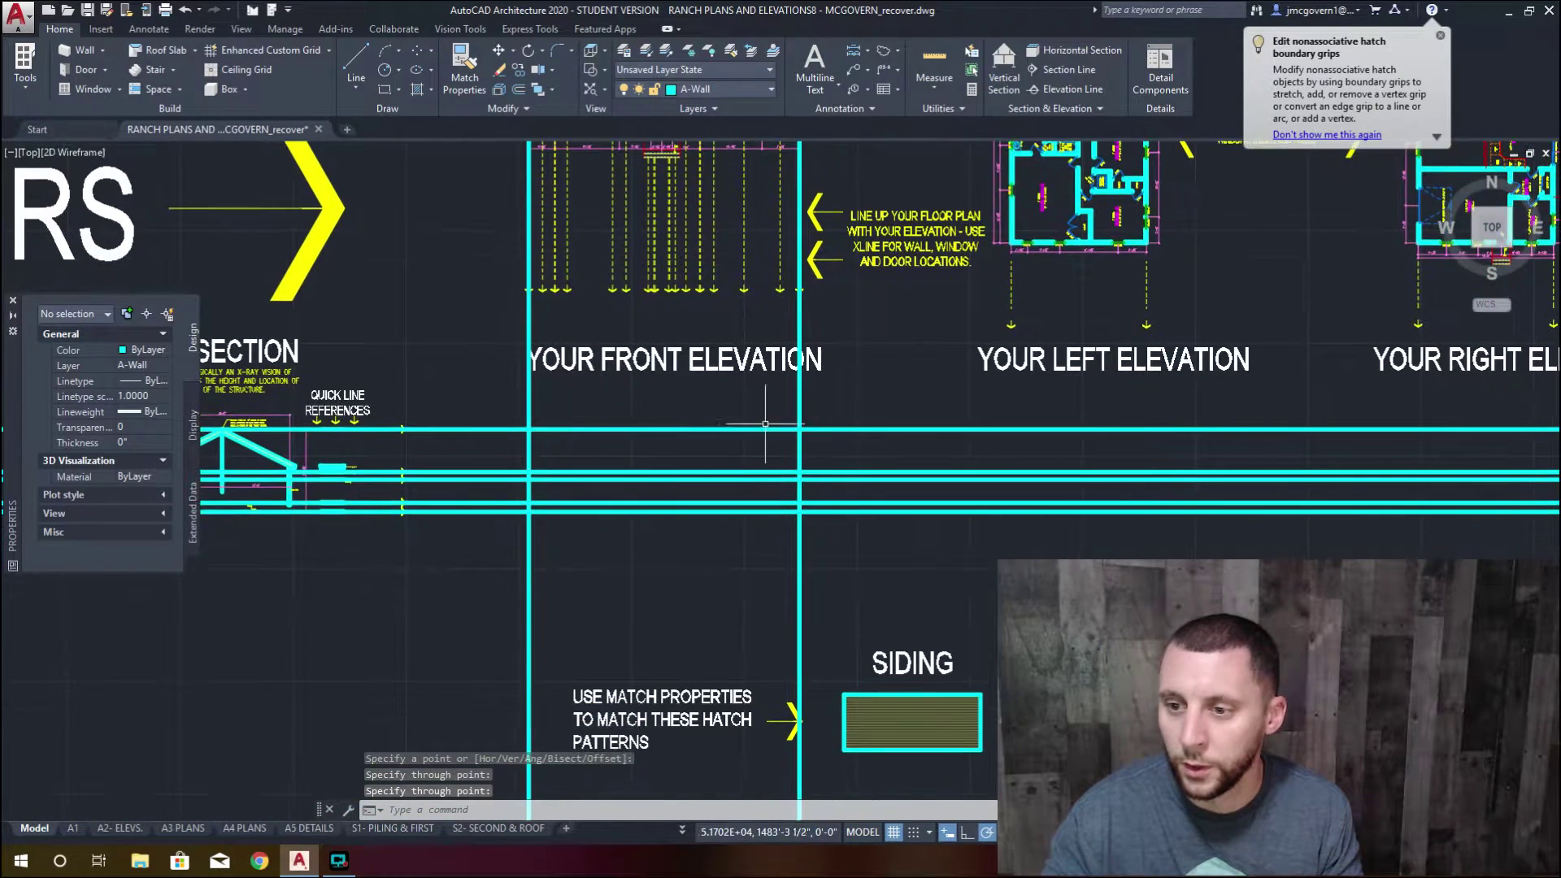
{"action": "scroll", "coordinate": [634, 474], "scroll_direction": "up", "scroll_amount": 4}
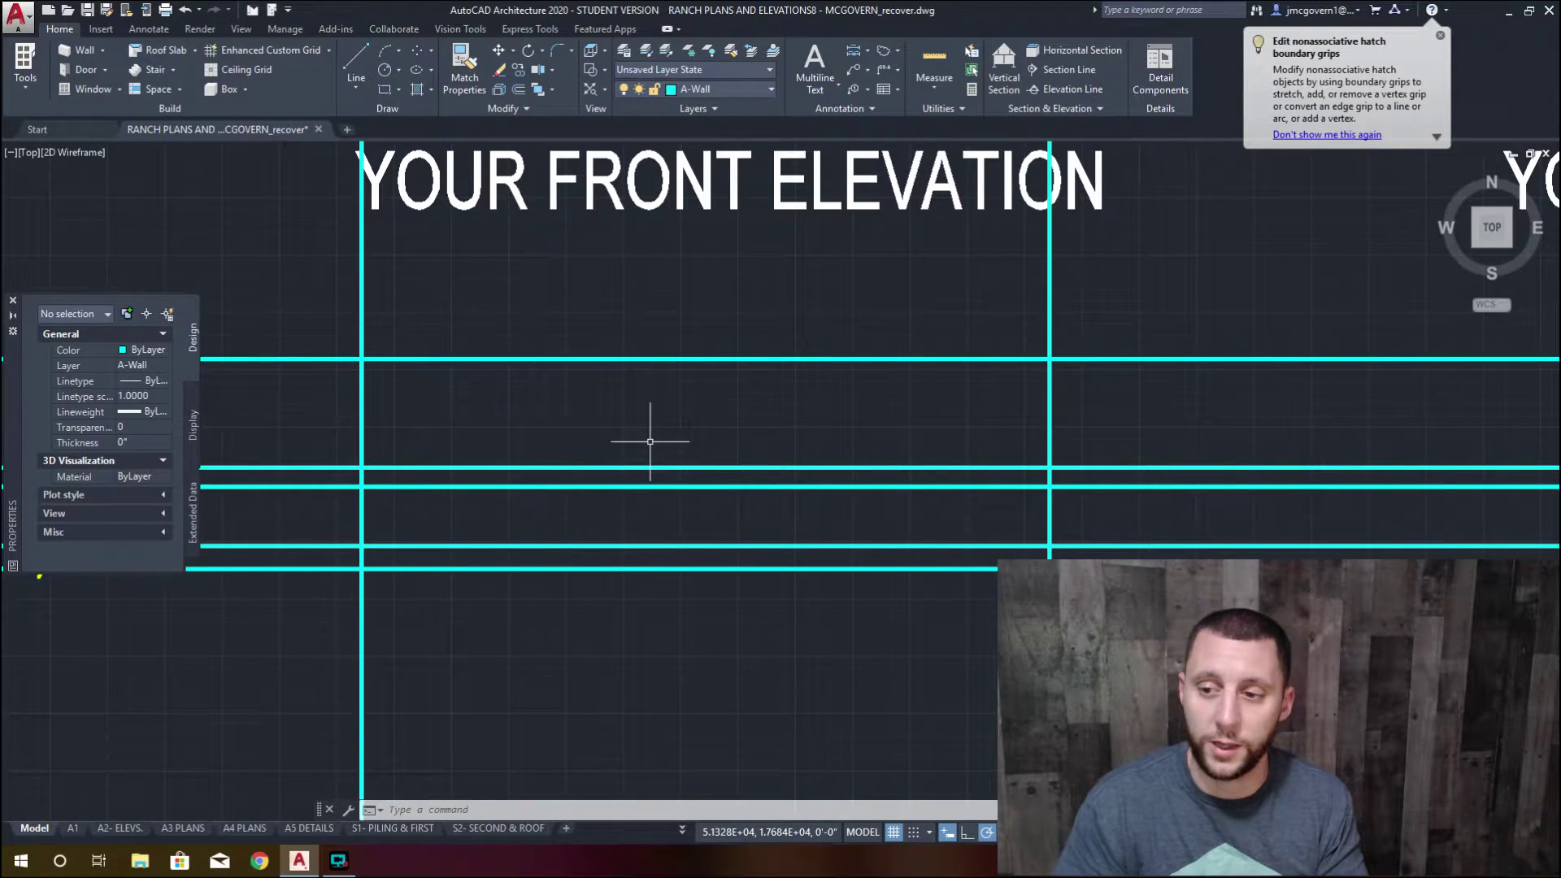
{"action": "type", "text": "tr"}
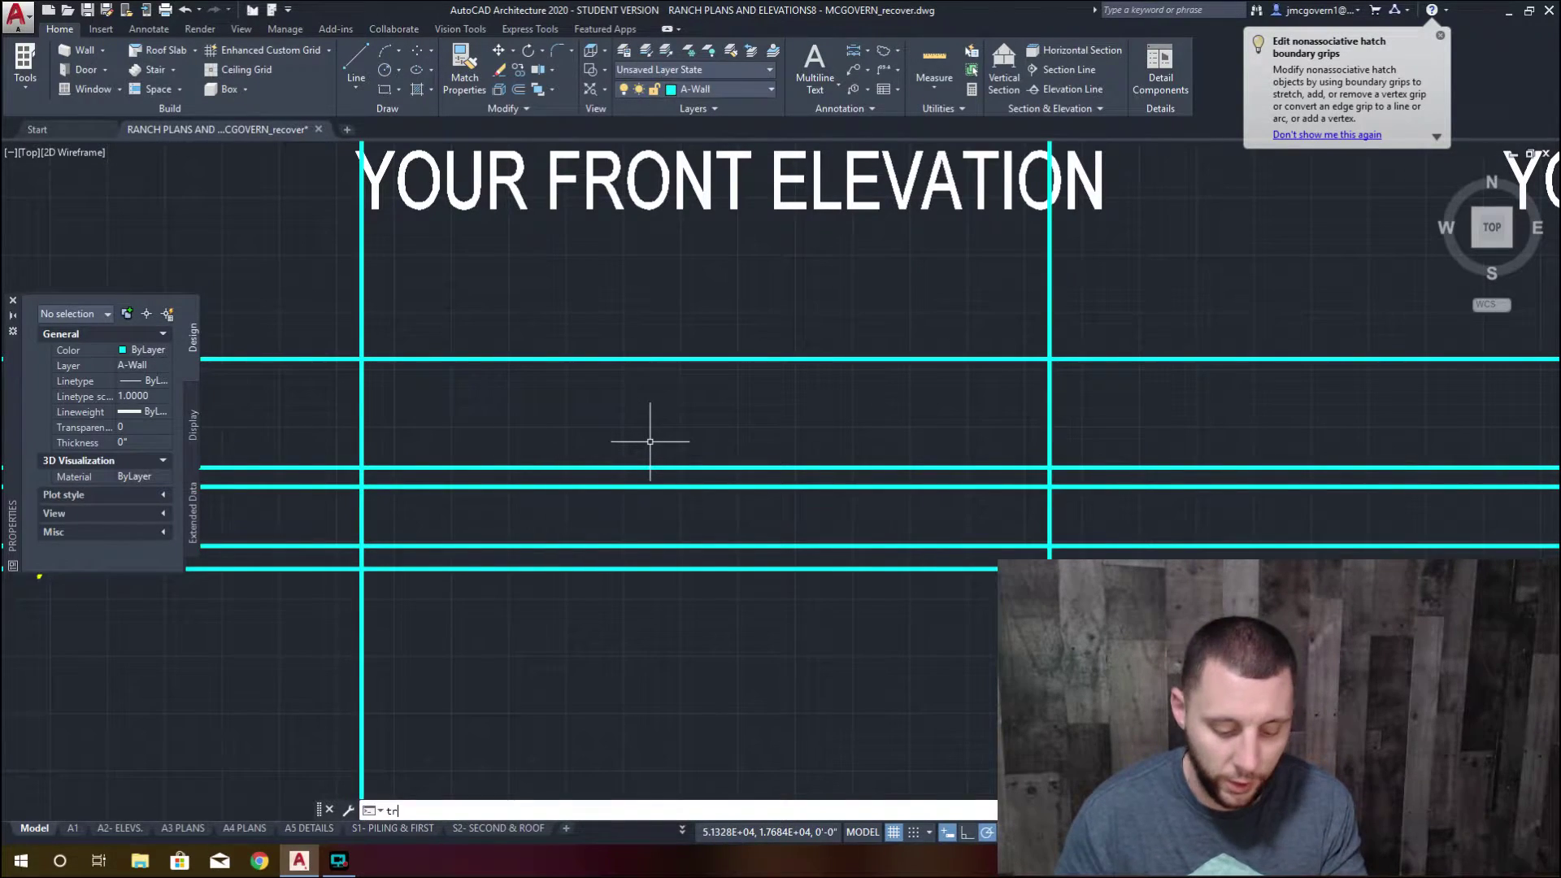
{"action": "key", "text": "Return"}
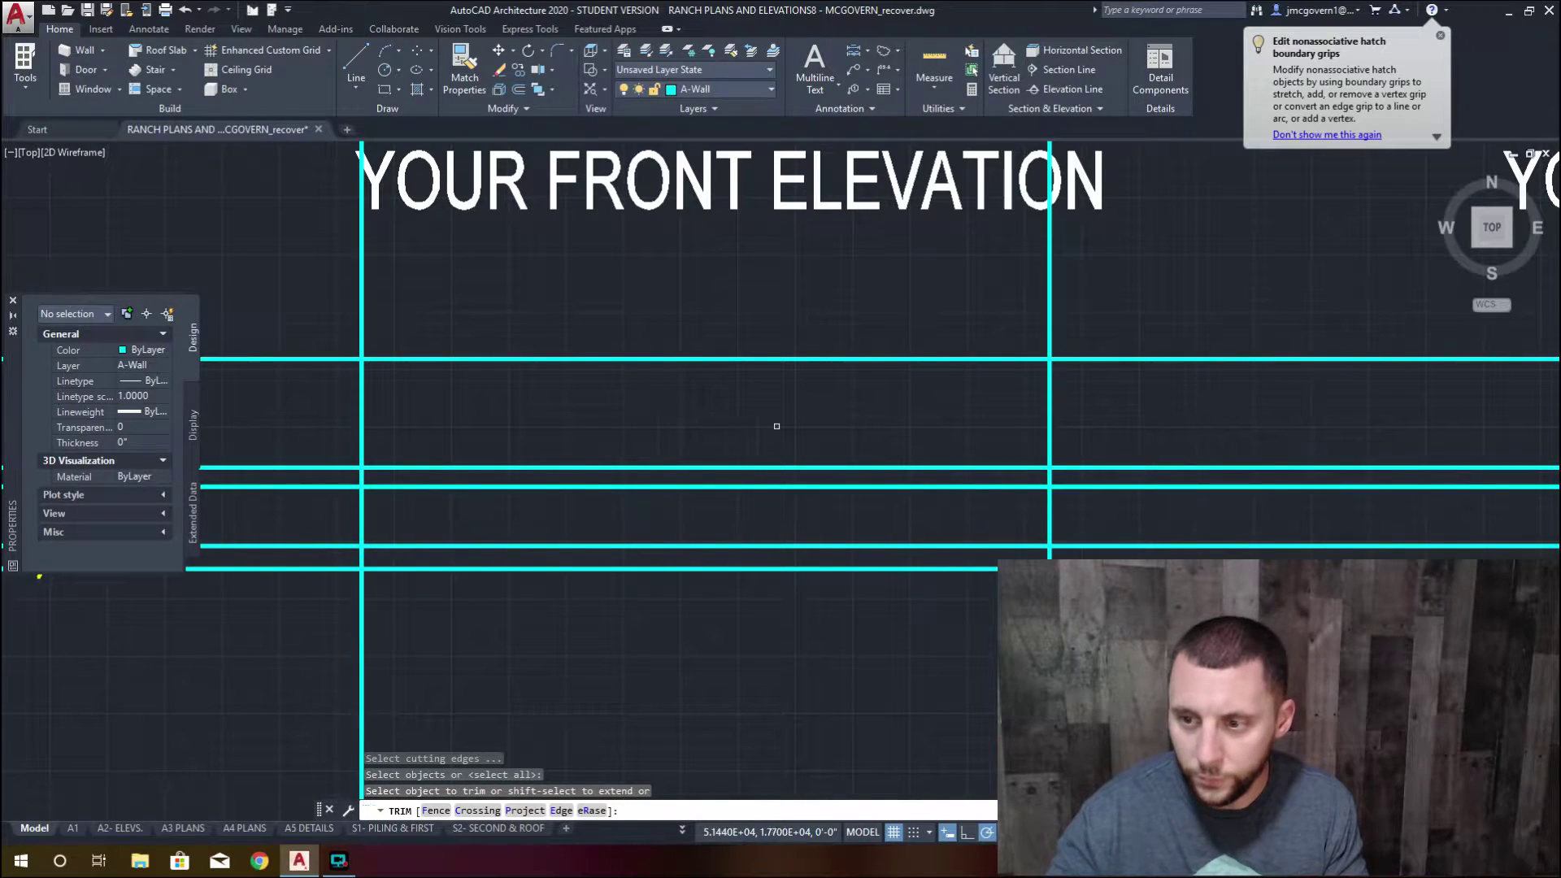
{"action": "scroll", "coordinate": [776, 426], "scroll_direction": "down", "scroll_amount": 3}
{"action": "left_click", "coordinate": [478, 338]}
{"action": "left_click", "coordinate": [435, 543]}
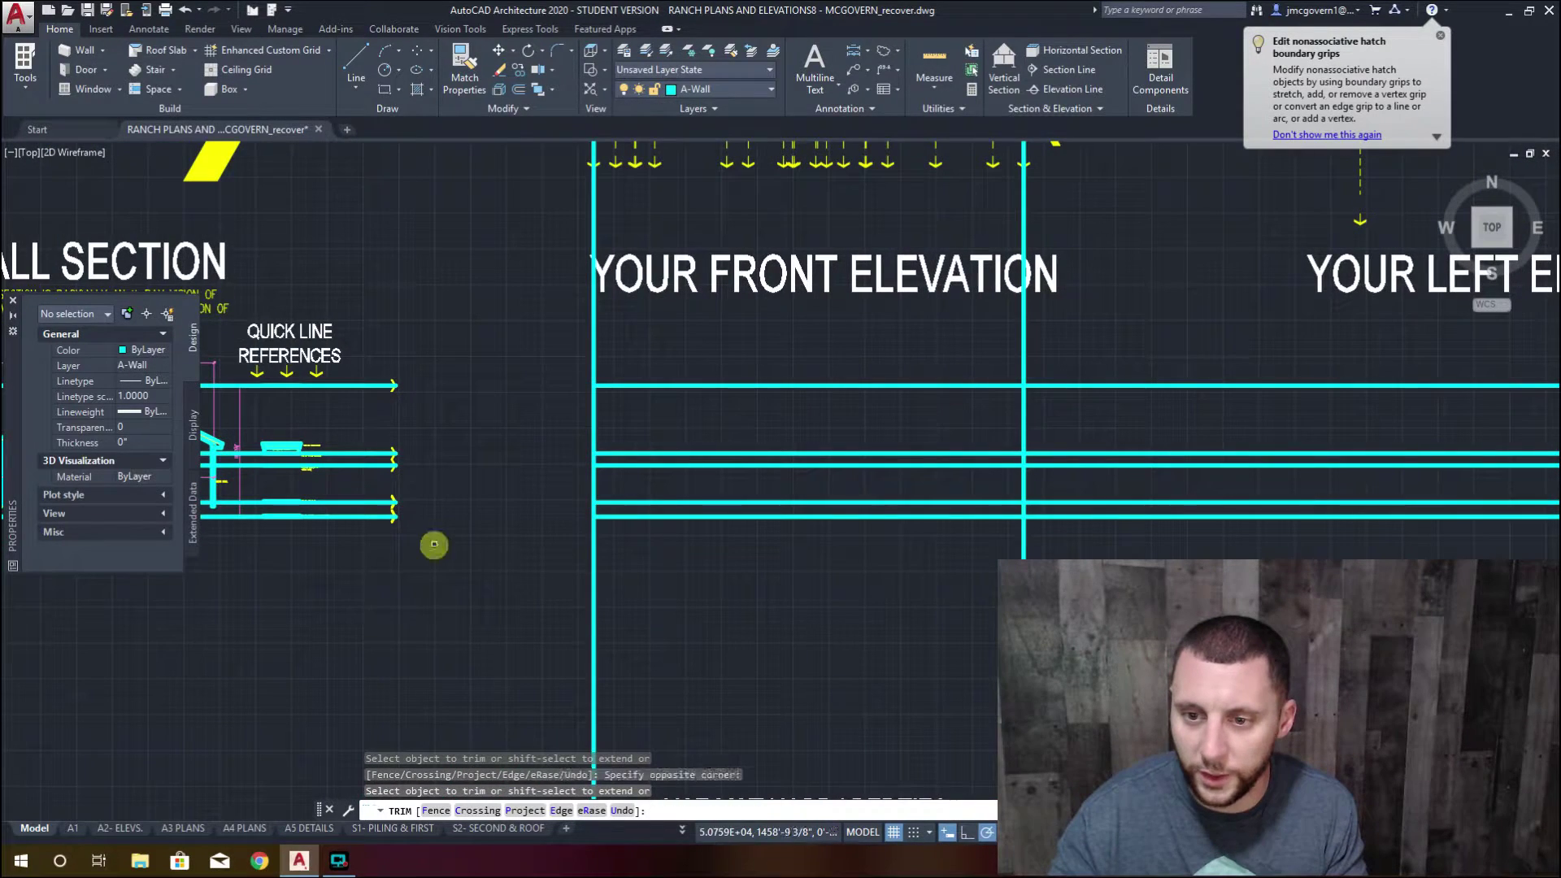
{"action": "middle_click_drag", "start_coordinate": [380, 508], "coordinate": [706, 511]}
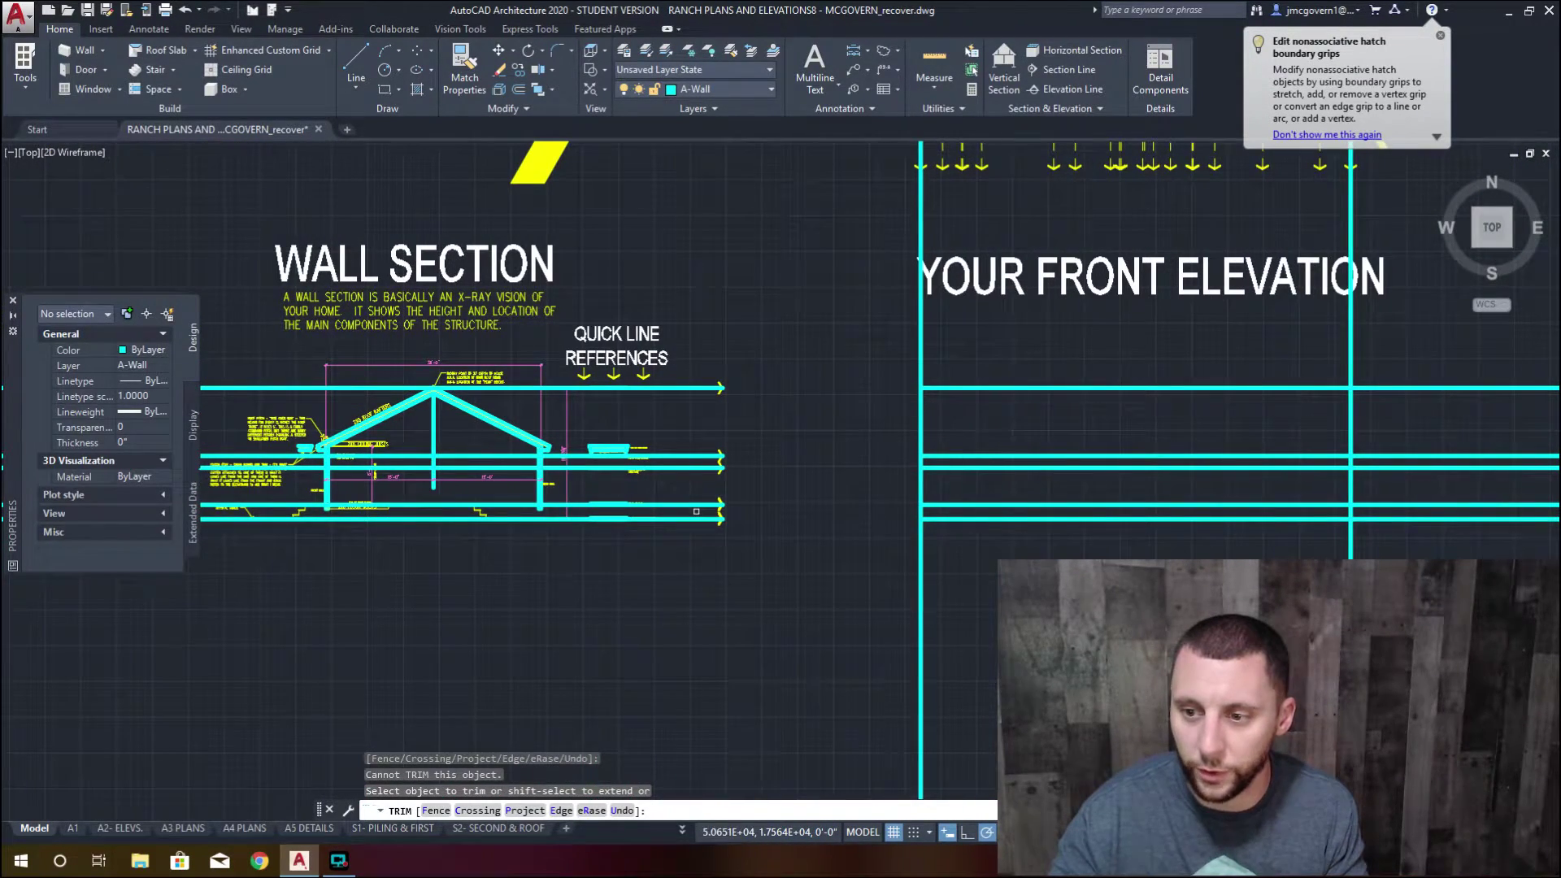
{"action": "key", "text": "ctrl+z"}
{"action": "key", "text": "Escape"}
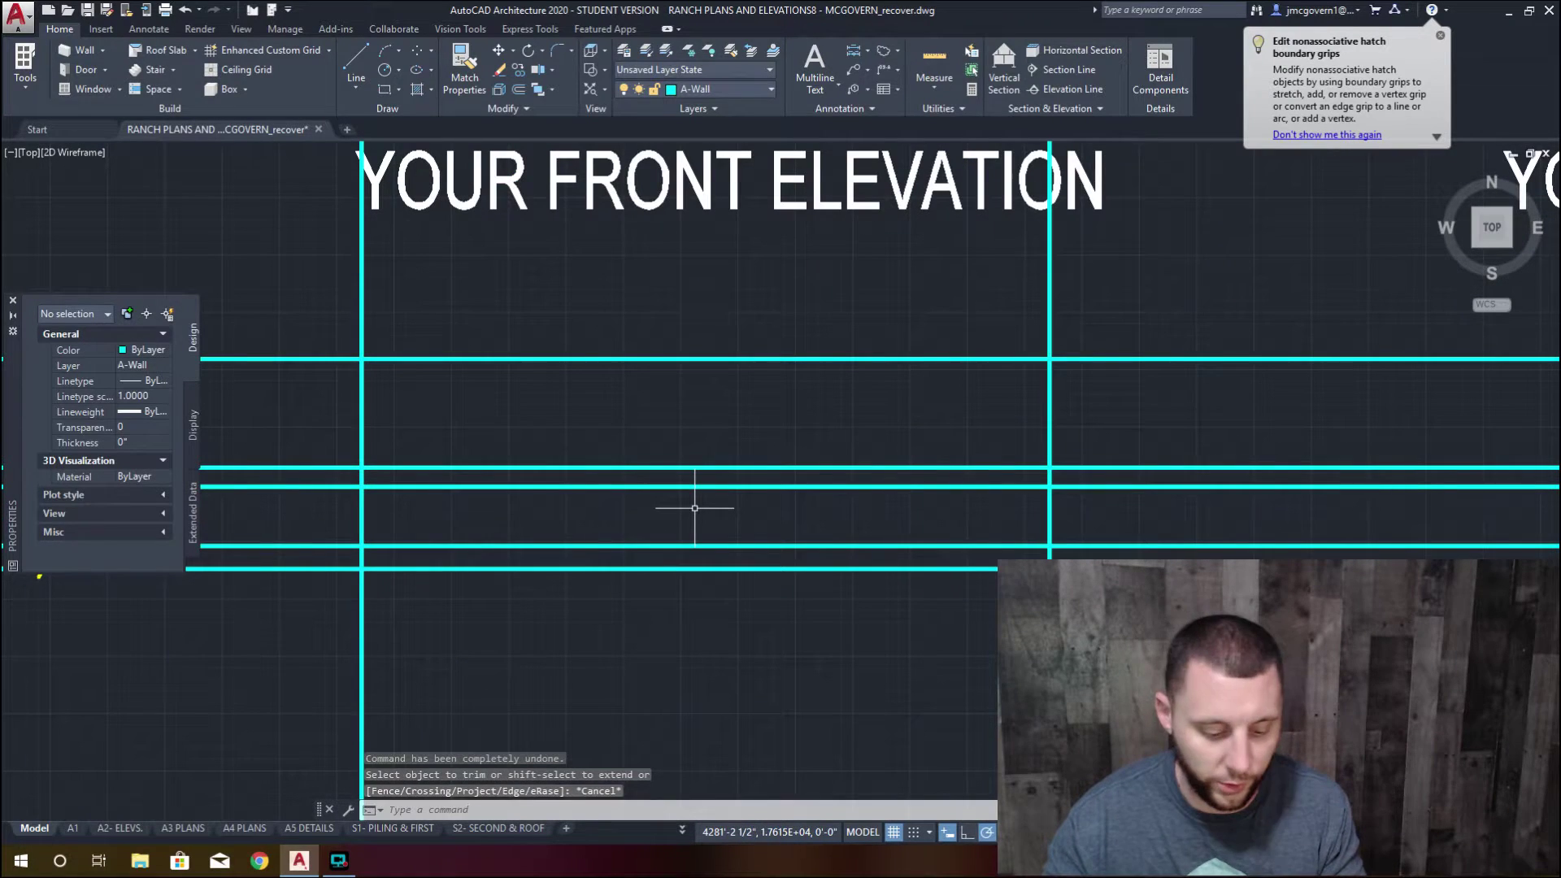
Trim the line ends below and left of the front elevation, using the roof peak, lowest horizontal and both vertical lines as cutting edges
{"action": "type", "text": "tr"}
{"action": "key", "text": "Return"}
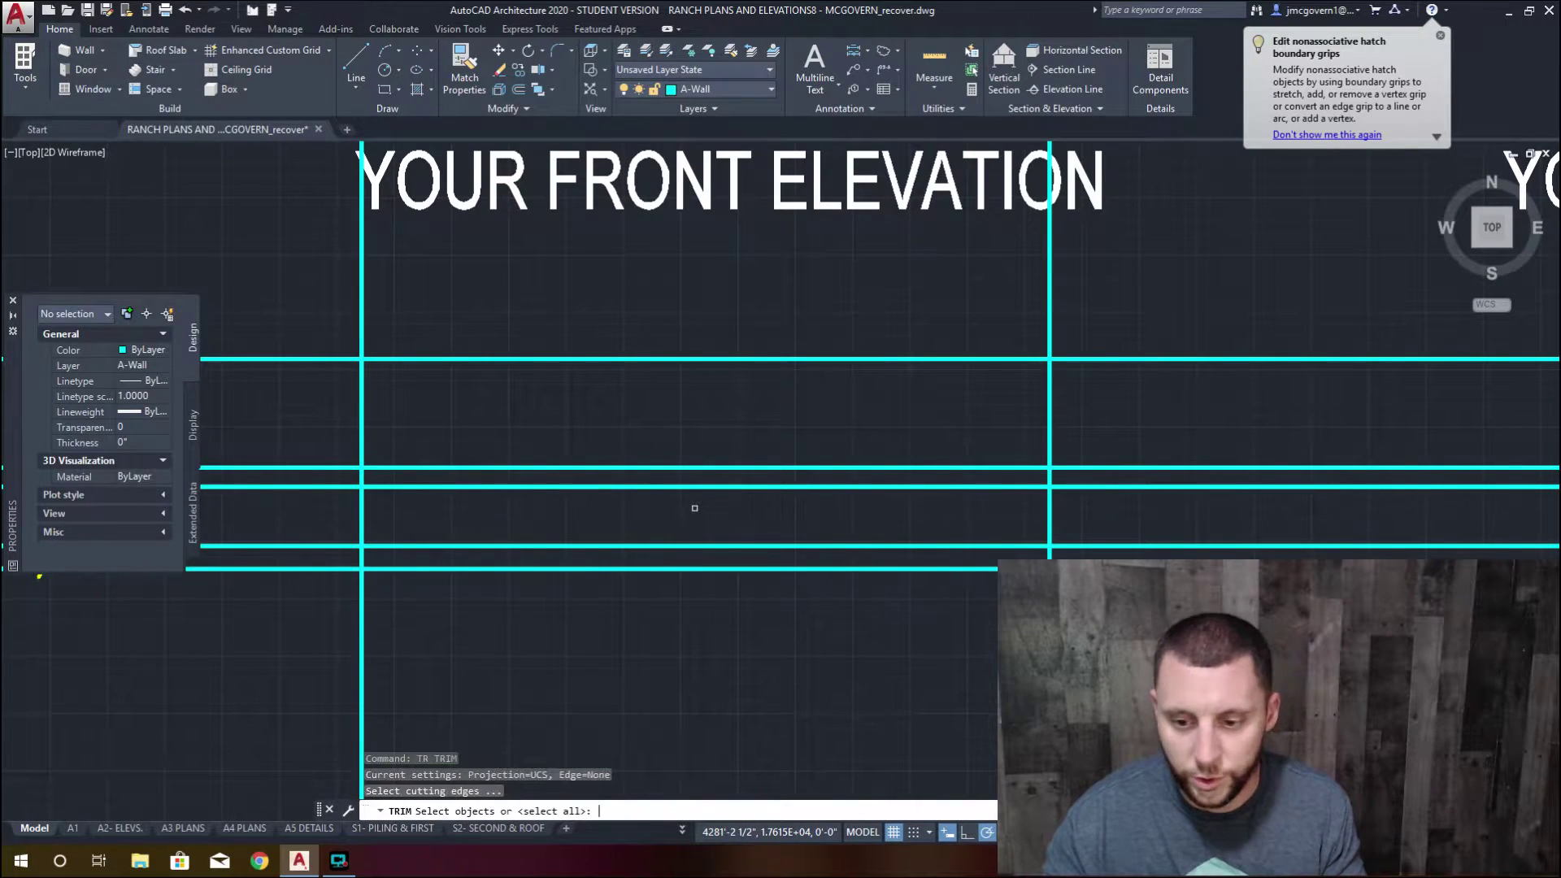
{"action": "left_click", "coordinate": [547, 358]}
{"action": "left_click", "coordinate": [360, 401]}
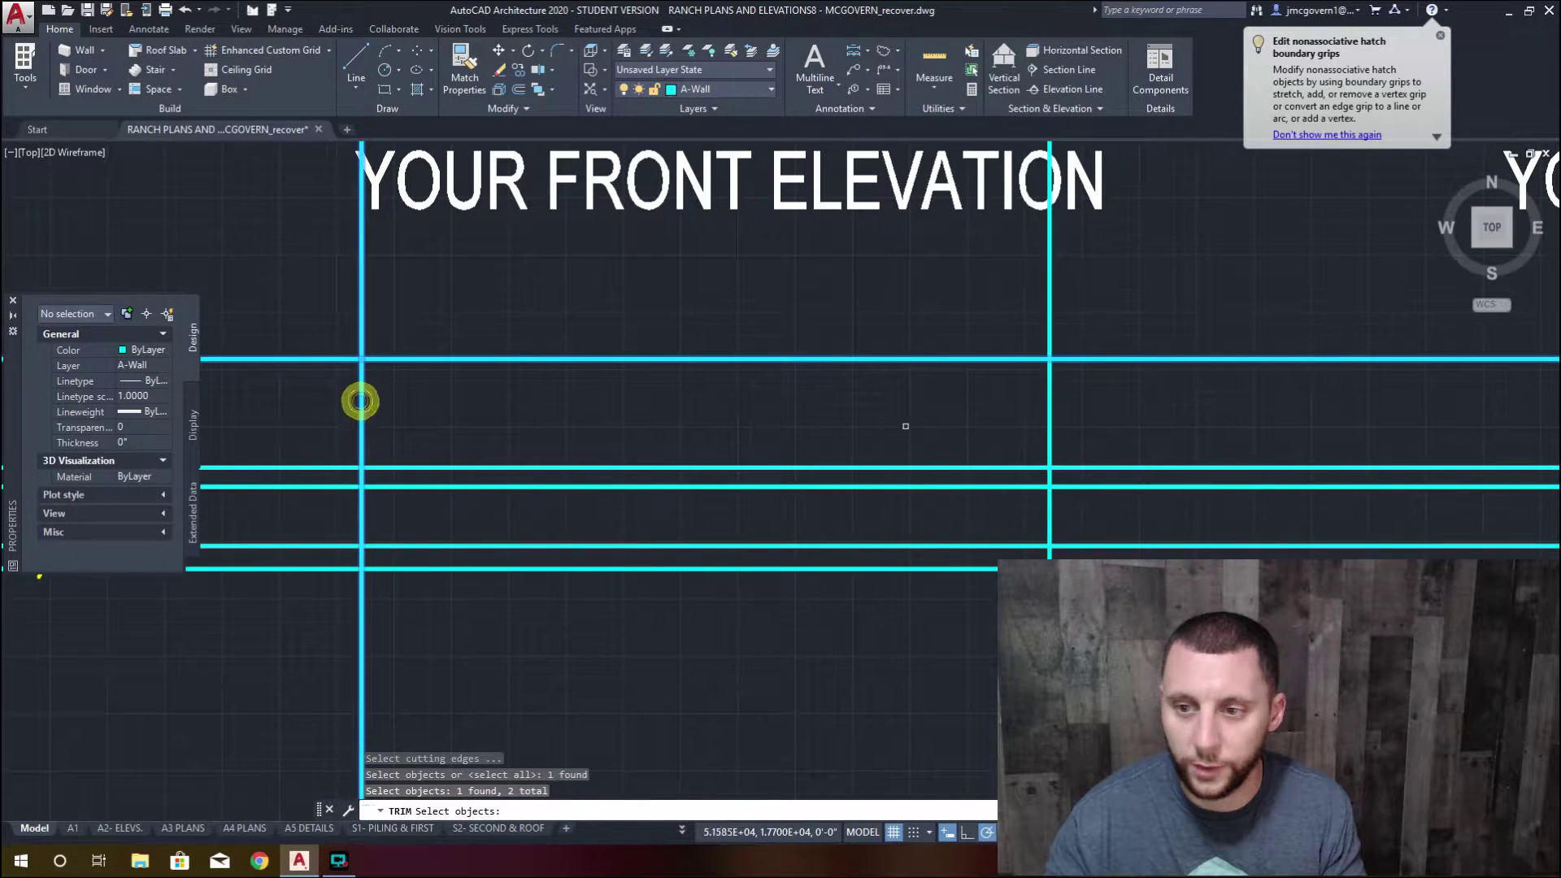
{"action": "left_click", "coordinate": [1049, 411]}
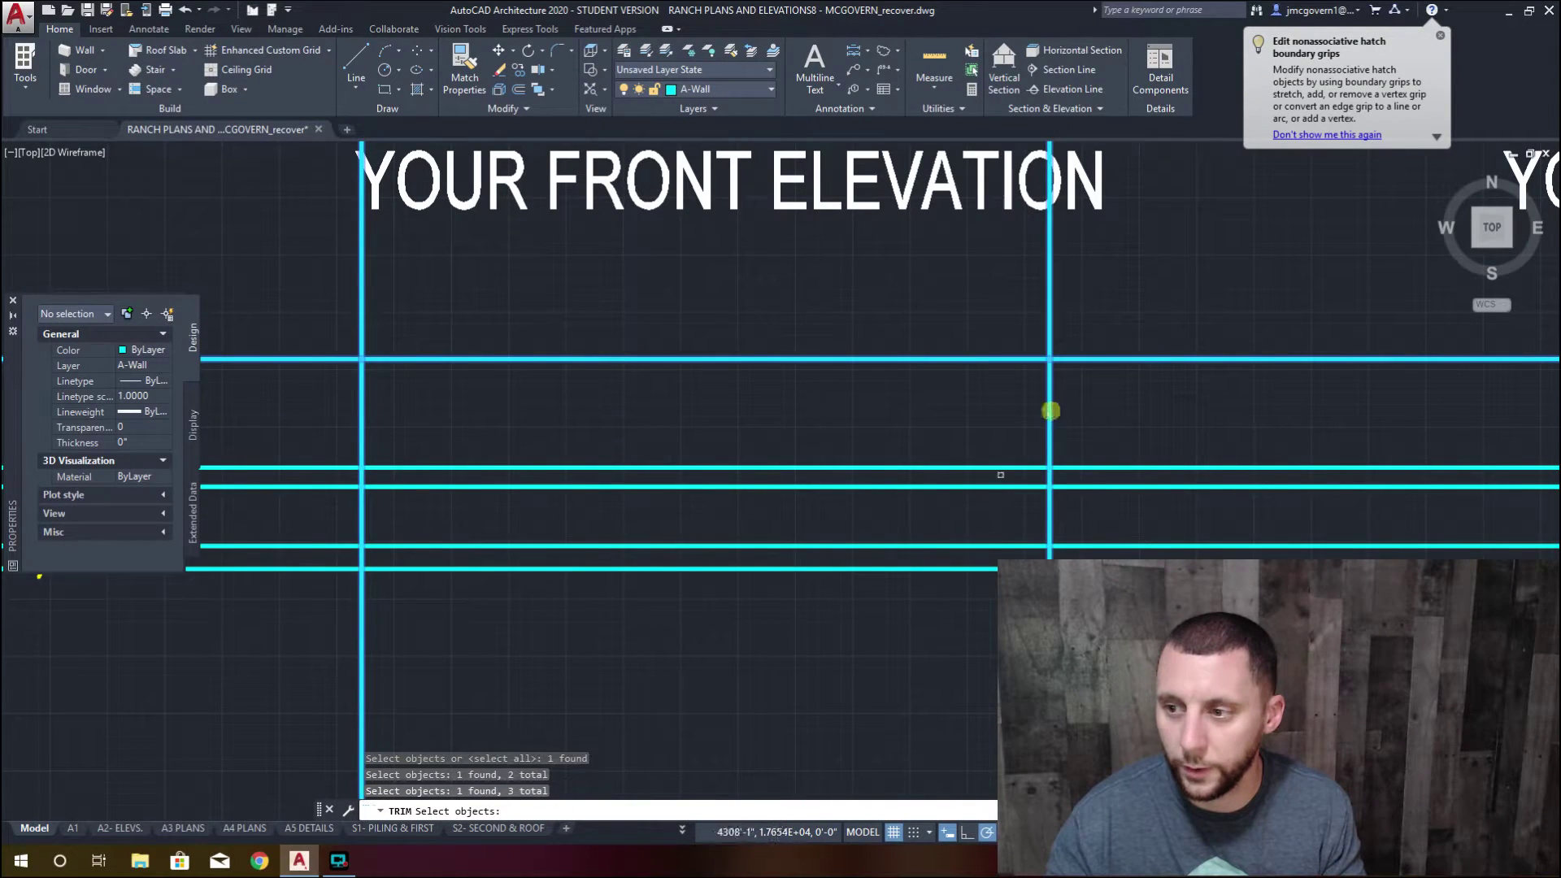
{"action": "left_click", "coordinate": [951, 567]}
{"action": "key", "text": "Return"}
{"action": "left_click", "coordinate": [992, 607]}
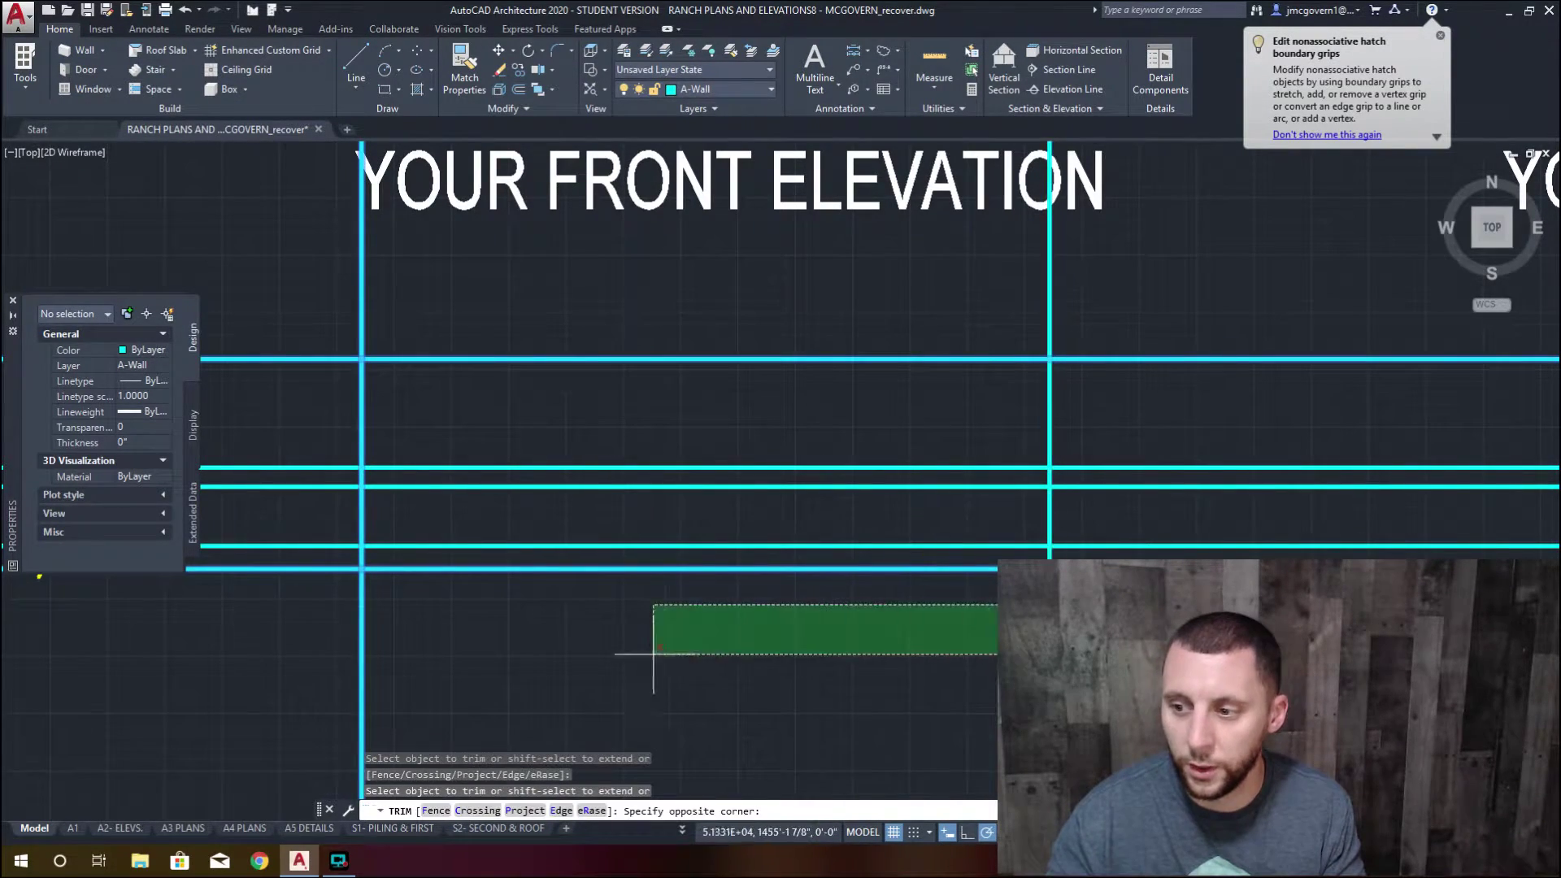
{"action": "left_click", "coordinate": [247, 664]}
{"action": "left_click", "coordinate": [305, 633]}
{"action": "left_click", "coordinate": [261, 327]}
Trim the vertical lines above the roof peak line and the horizontal lines beyond the elevation's right wall
{"action": "left_click", "coordinate": [306, 279]}
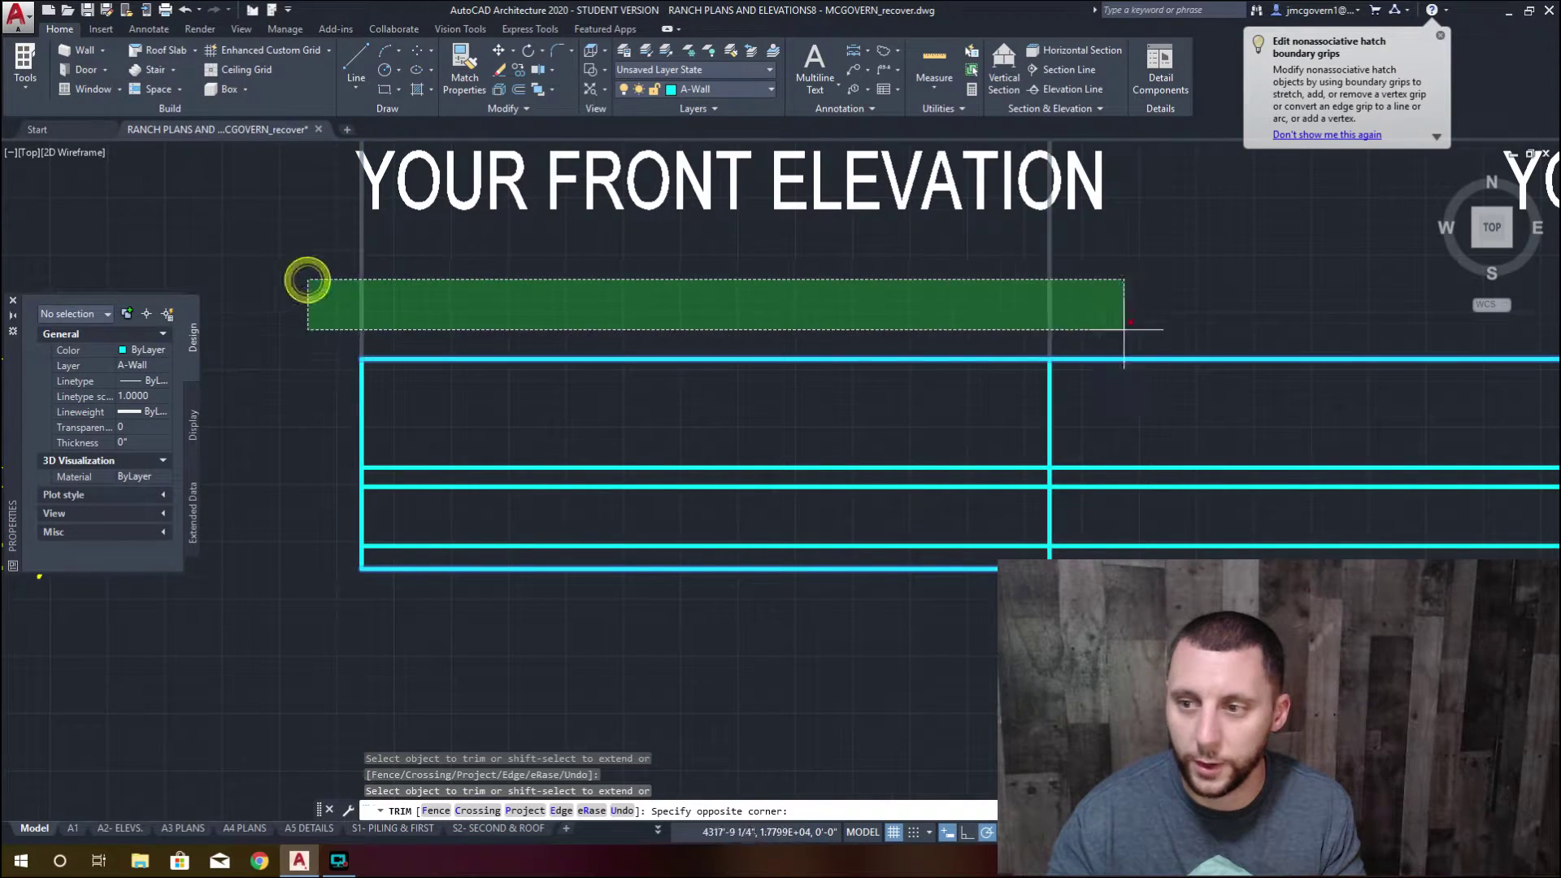
{"action": "left_click", "coordinate": [1162, 317]}
{"action": "left_click", "coordinate": [1167, 598]}
{"action": "key", "text": "Escape"}
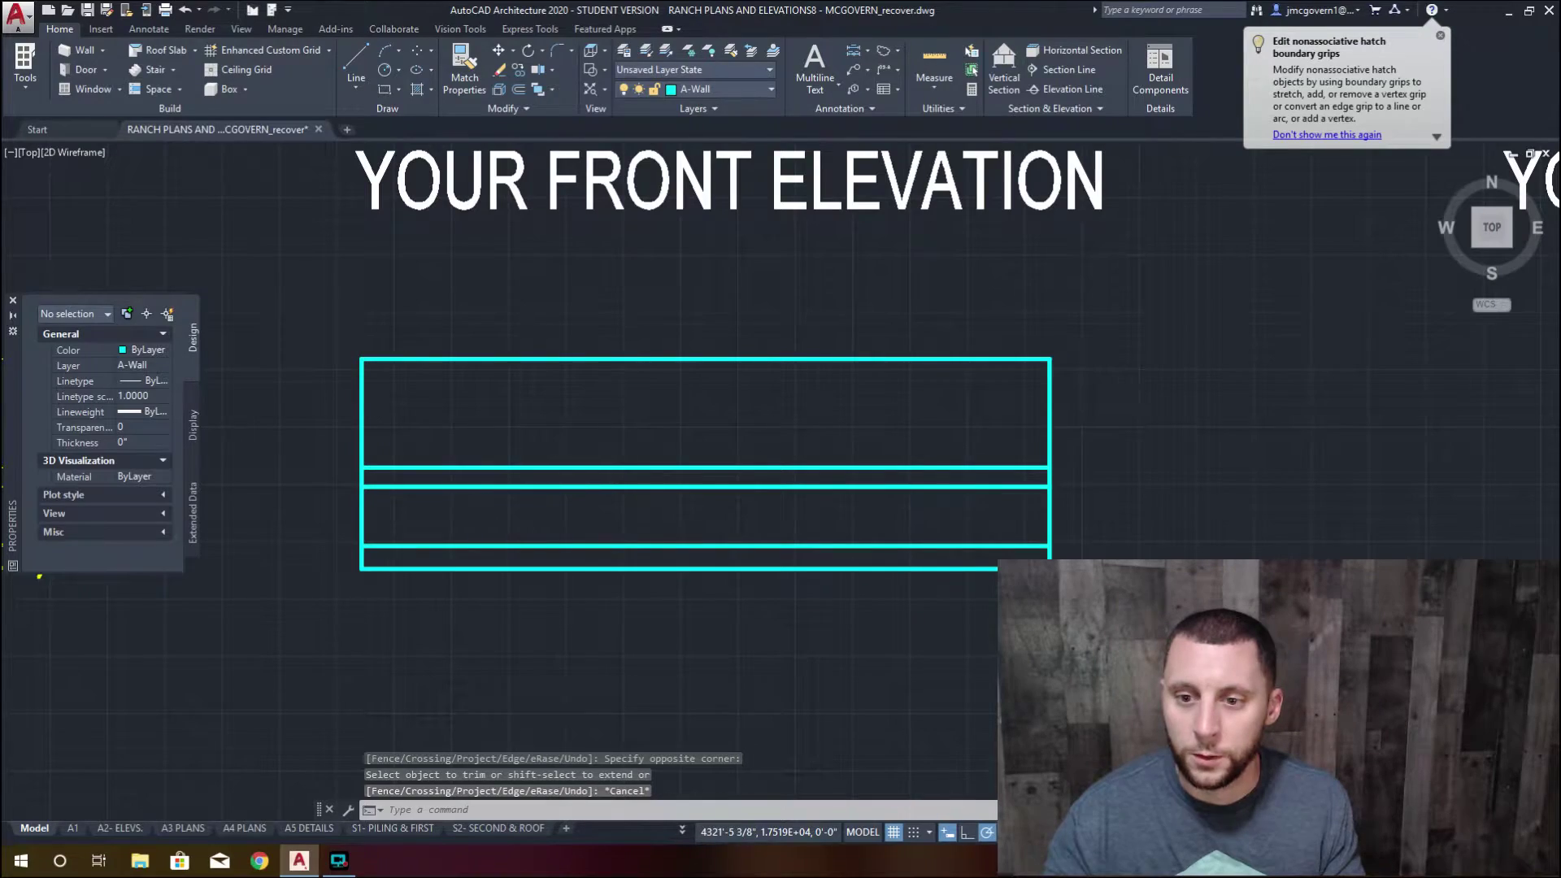
Examine the front floor plan and the updated window and door drawings beside the original floor plan
{"action": "scroll", "coordinate": [1094, 574], "scroll_direction": "down", "scroll_amount": 4}
{"action": "mouse_move", "coordinate": [1081, 211]}
{"action": "middle_mouse_down"}
{"action": "mouse_move", "coordinate": [945, 301]}
{"action": "mouse_move", "coordinate": [909, 350]}
{"action": "middle_mouse_up"}
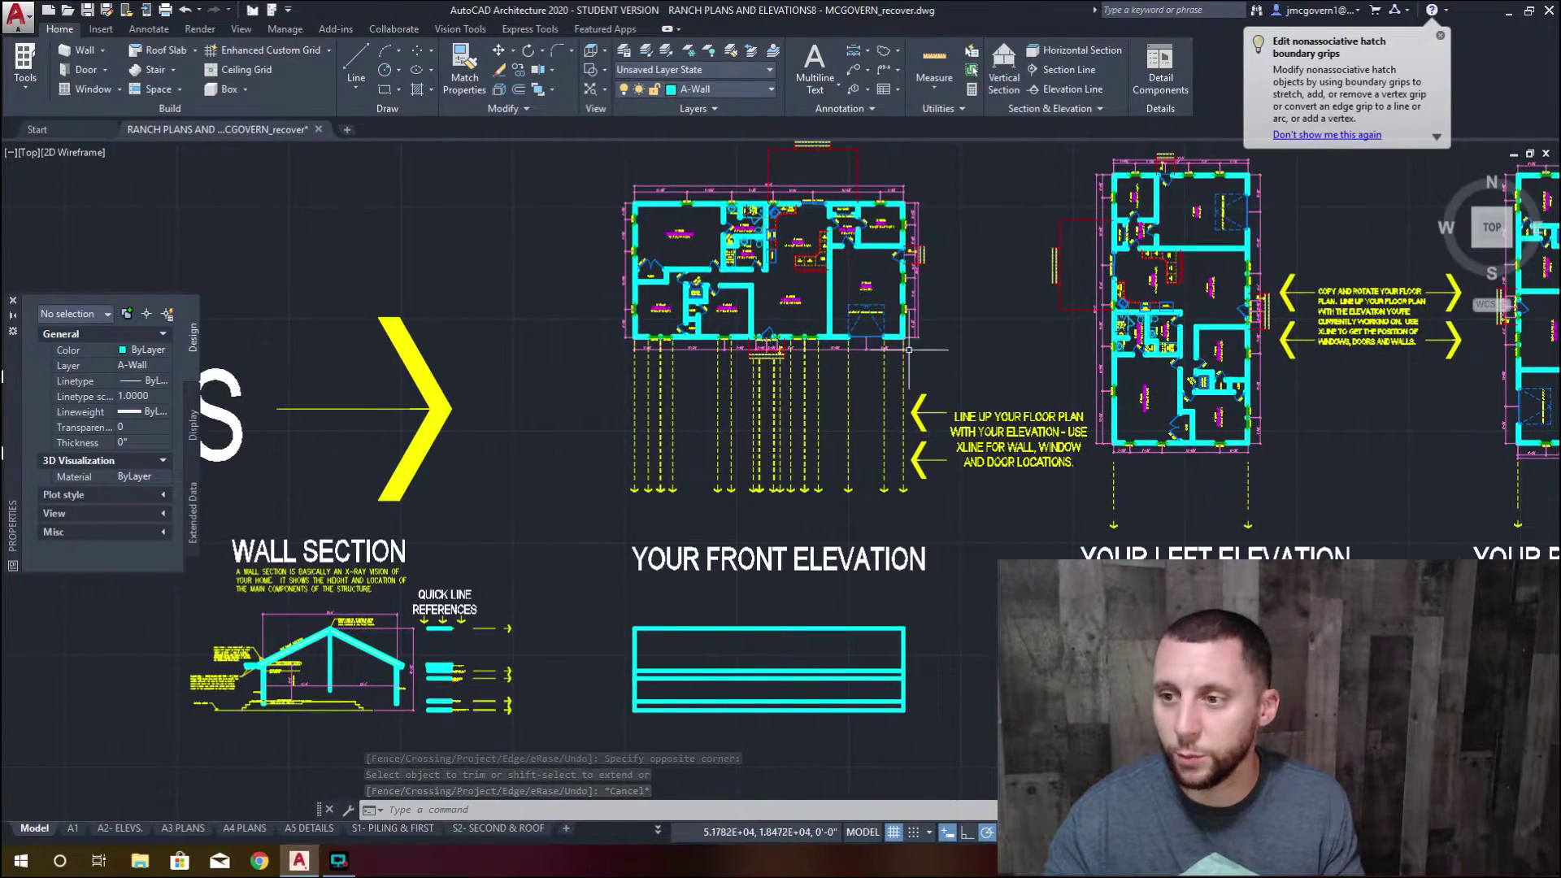
{"action": "scroll", "coordinate": [909, 350], "scroll_direction": "up", "scroll_amount": 5}
{"action": "scroll", "coordinate": [864, 331], "scroll_direction": "down", "scroll_amount": 5}
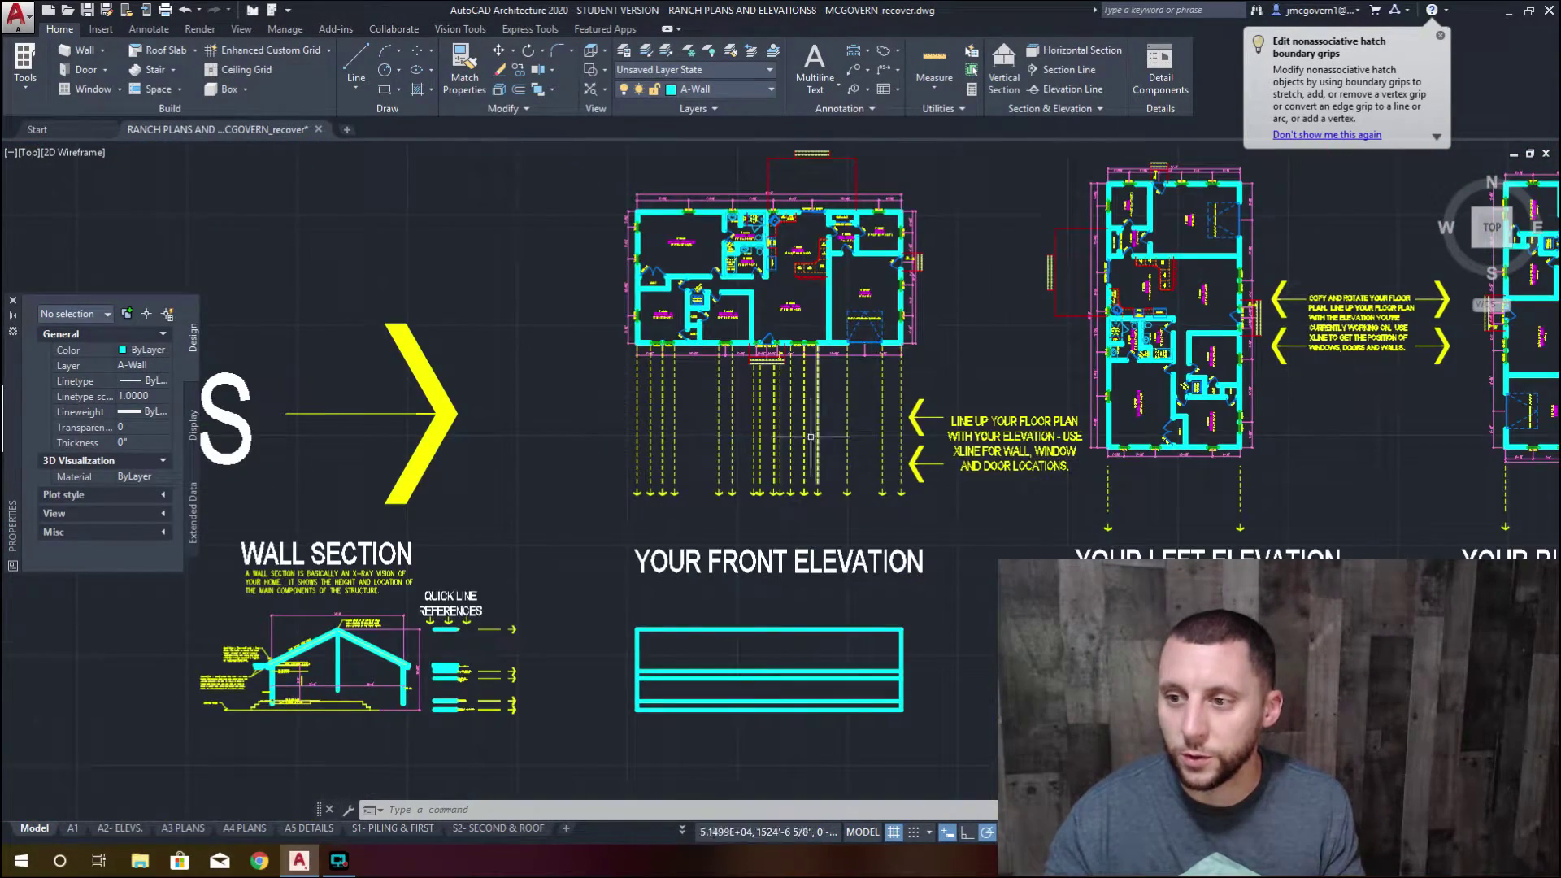
{"action": "middle_click_drag", "start_coordinate": [810, 436], "coordinate": [872, 521]}
{"action": "scroll", "coordinate": [872, 521], "scroll_direction": "down", "scroll_amount": 4}
{"action": "middle_click_drag", "start_coordinate": [787, 382], "coordinate": [776, 564]}
{"action": "middle_click_drag", "start_coordinate": [729, 222], "coordinate": [714, 457]}
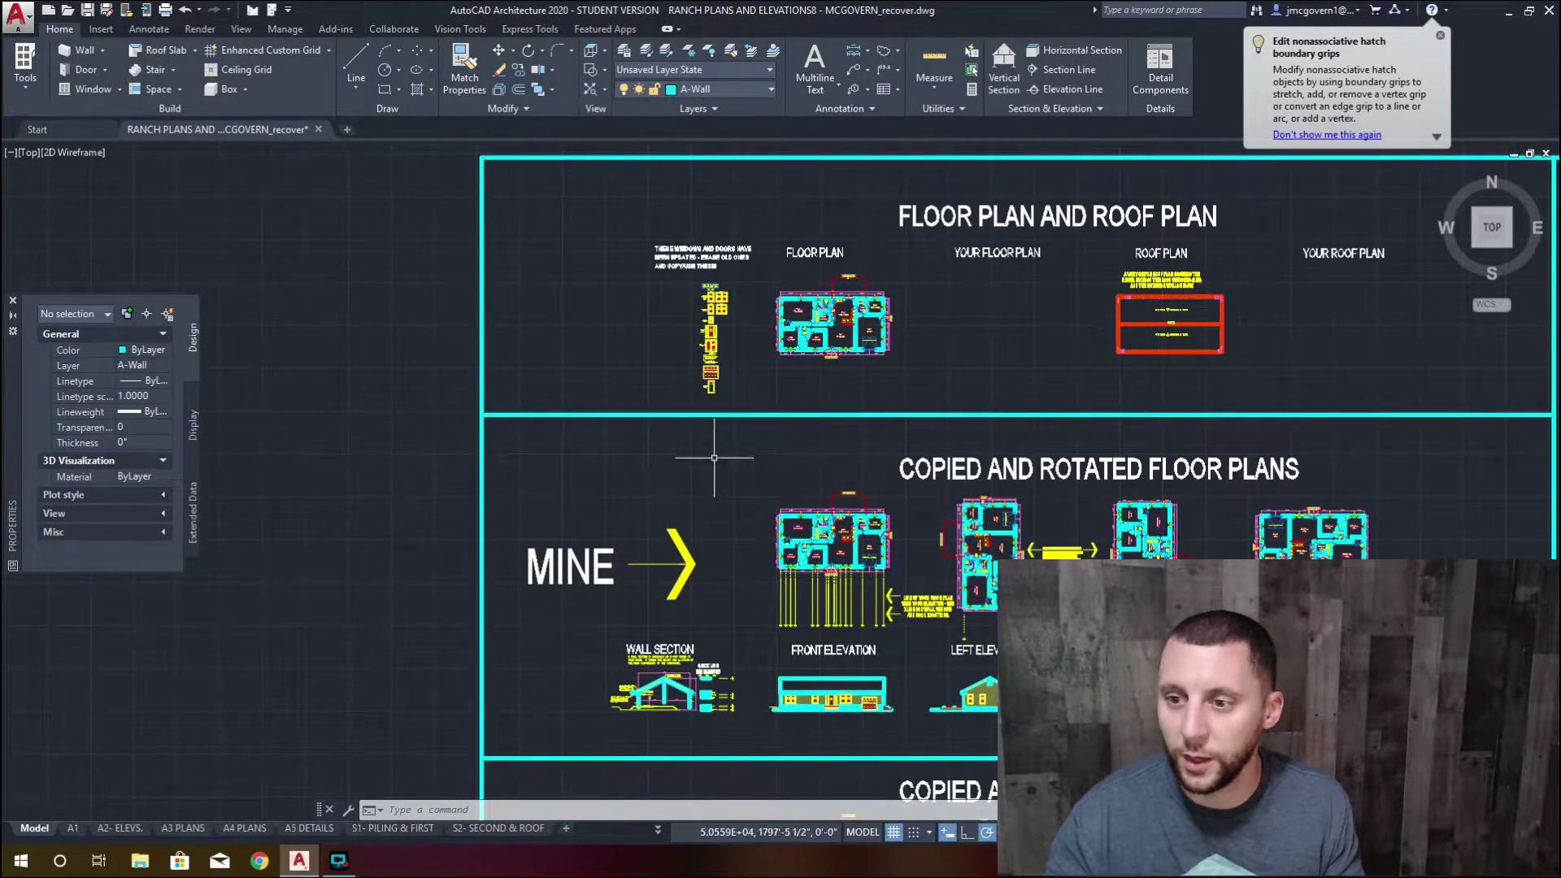
{"action": "scroll", "coordinate": [730, 368], "scroll_direction": "up", "scroll_amount": 4}
{"action": "scroll", "coordinate": [696, 373], "scroll_direction": "up", "scroll_amount": 2}
{"action": "middle_click_drag", "start_coordinate": [705, 549], "coordinate": [733, 359]}
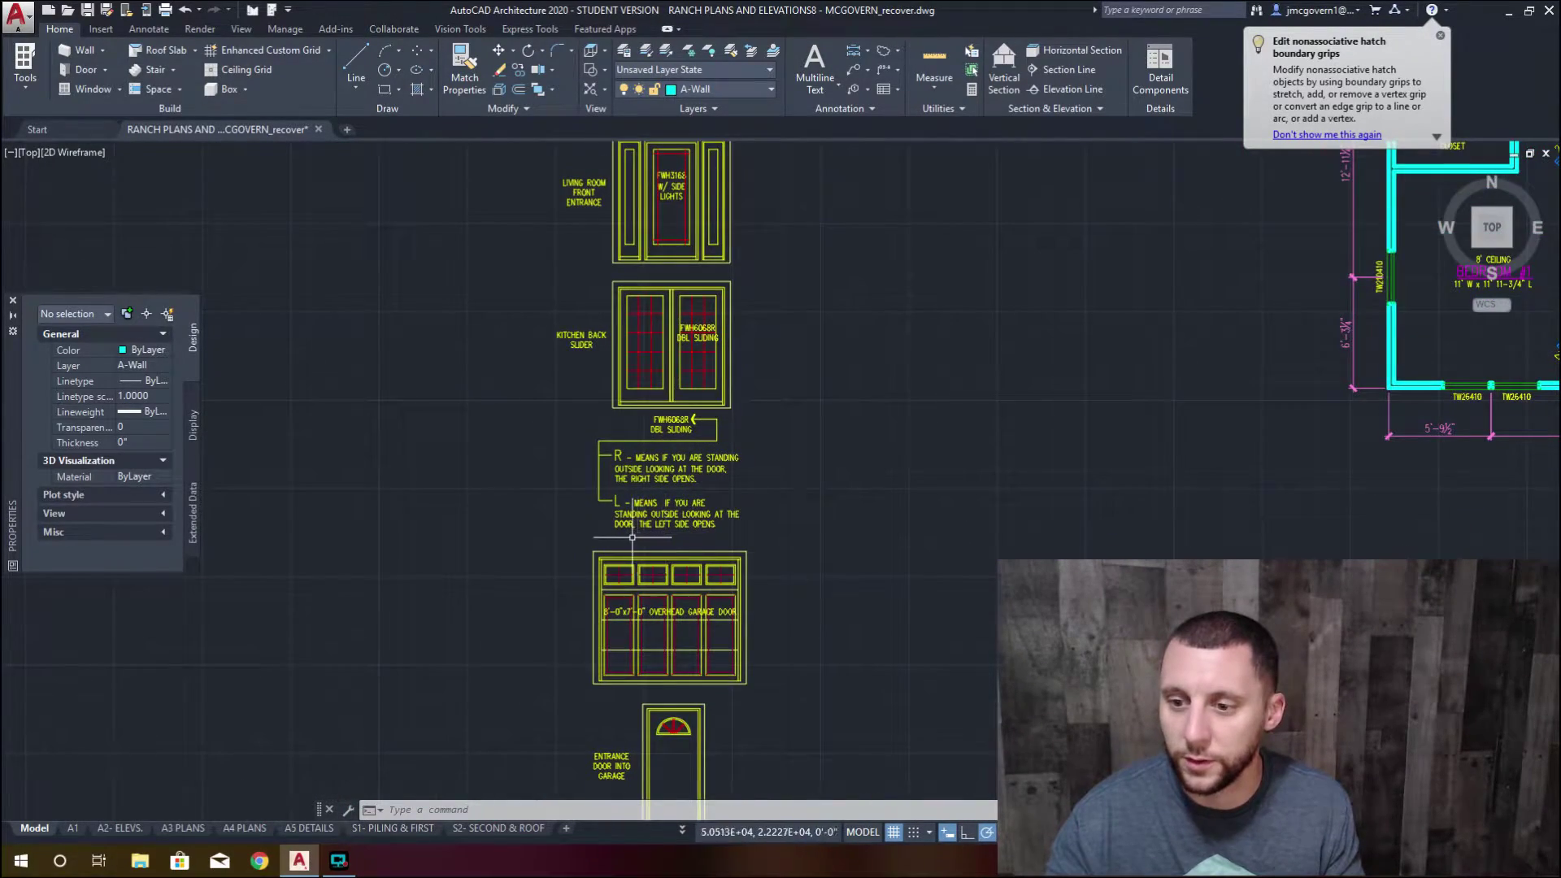
Ungroup the updated windows and doors beside the original floor plan
{"action": "scroll", "coordinate": [632, 536], "scroll_direction": "down", "scroll_amount": 2}
{"action": "scroll", "coordinate": [630, 415], "scroll_direction": "down", "scroll_amount": 4}
{"action": "left_click", "coordinate": [518, 238]}
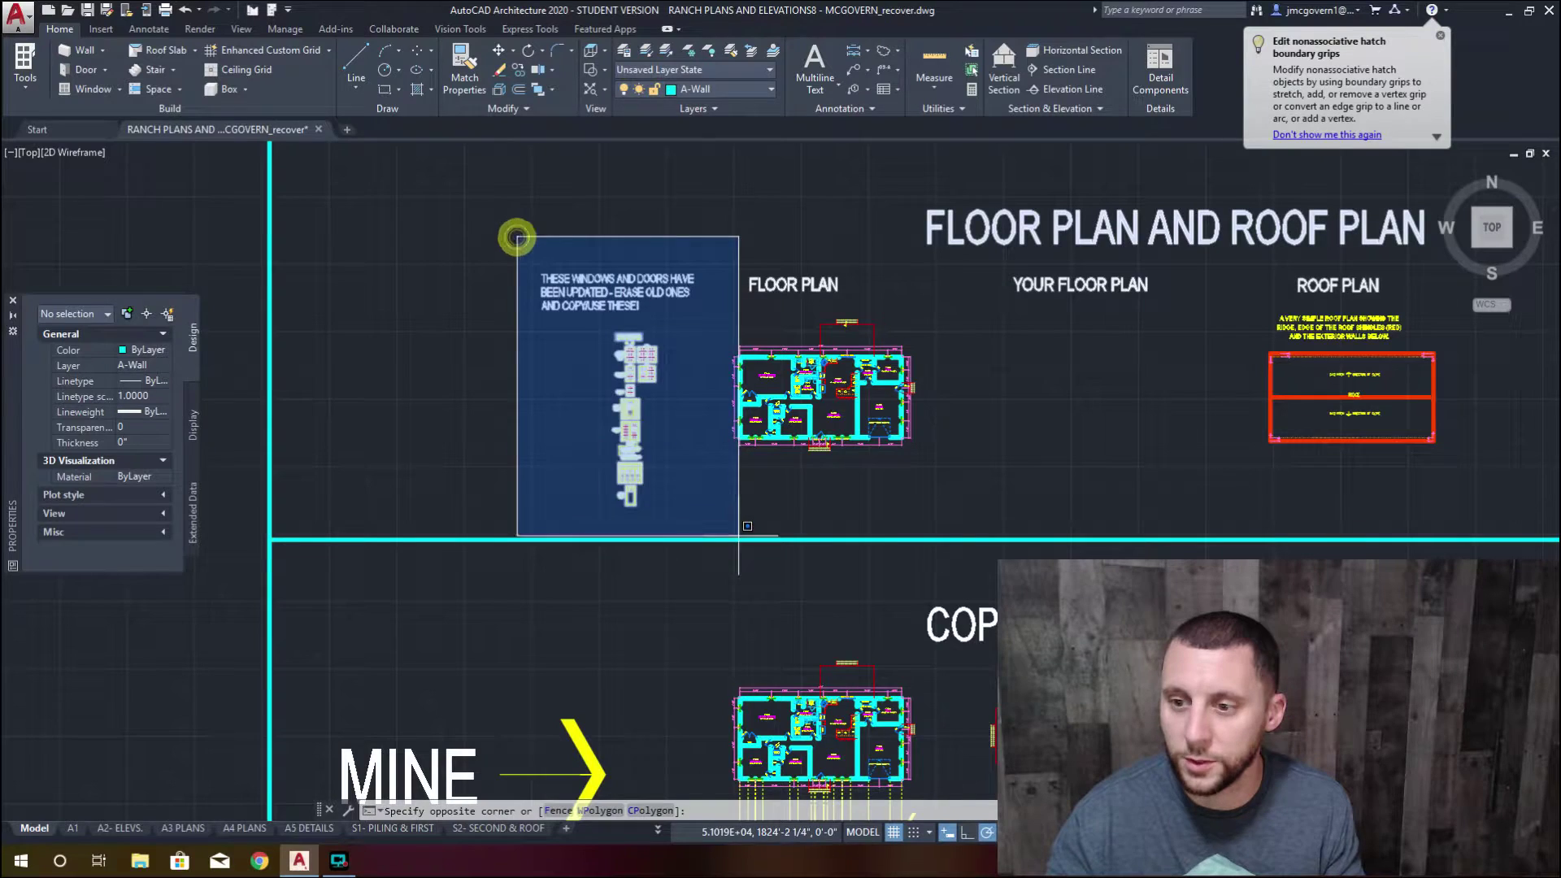
{"action": "left_click", "coordinate": [738, 535]}
{"action": "type", "text": "ungroup"}
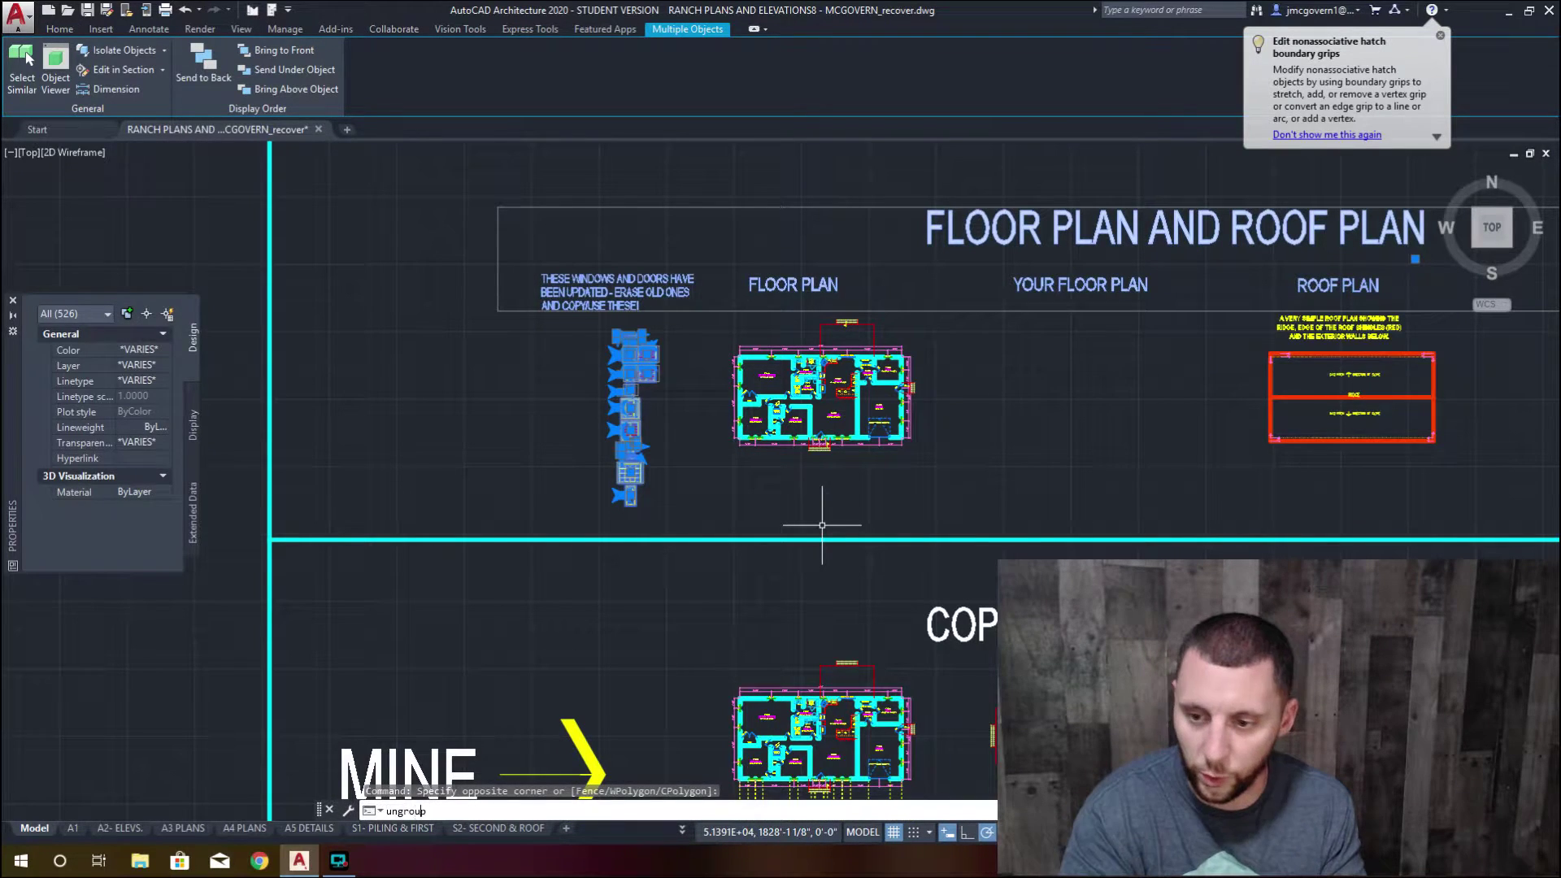
{"action": "key", "text": "Return"}
{"action": "key", "text": "Return"}
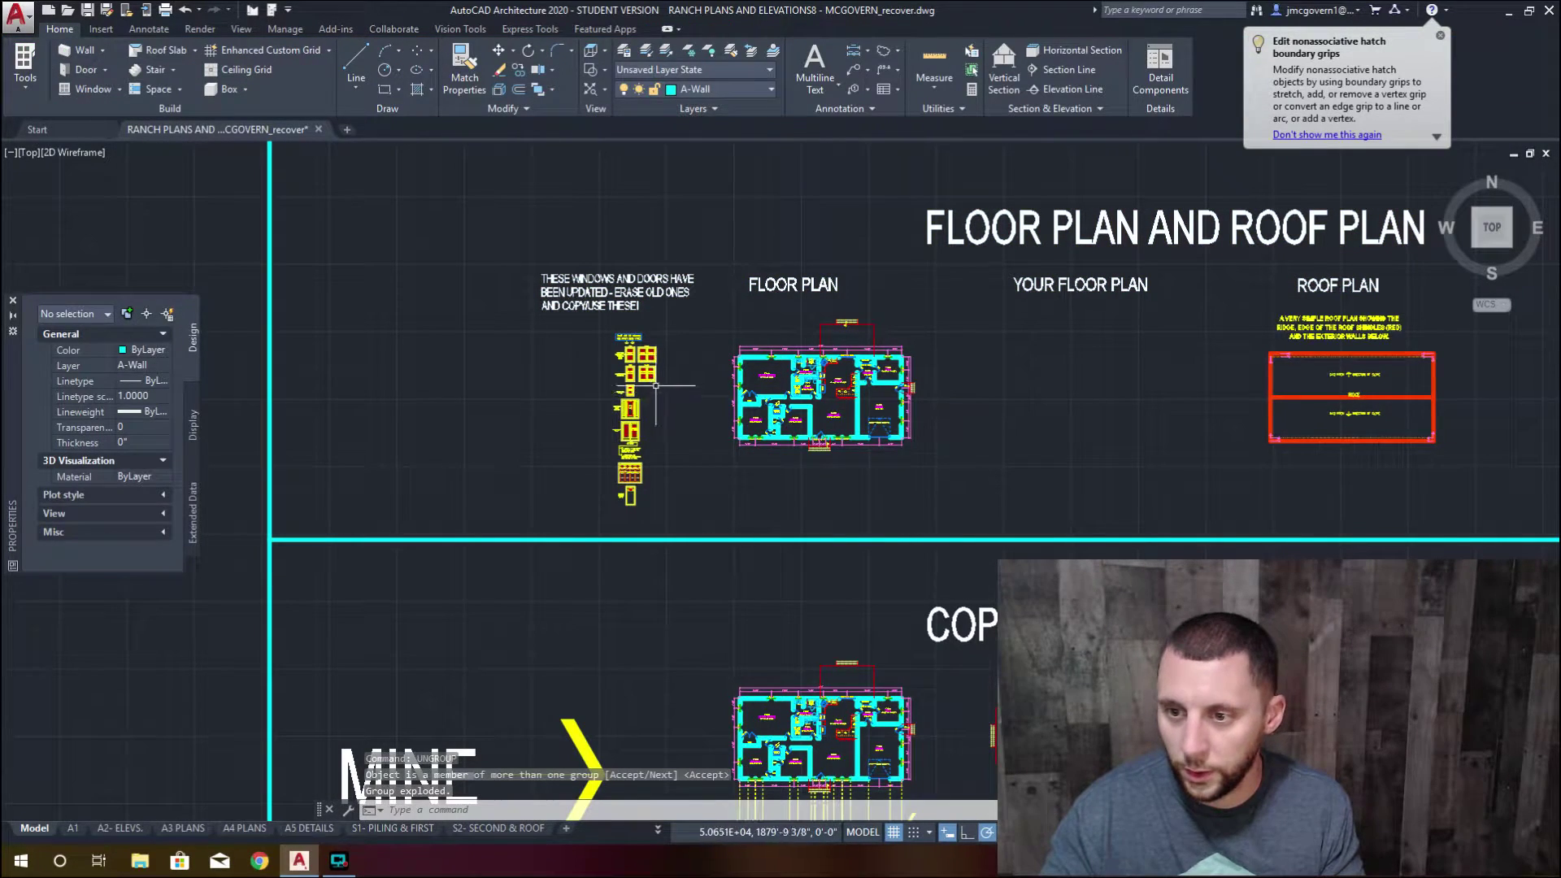
Ungroup the 8'-0"x7'-0" overhead garage door drawing
{"action": "scroll", "coordinate": [630, 420], "scroll_direction": "up", "scroll_amount": 6}
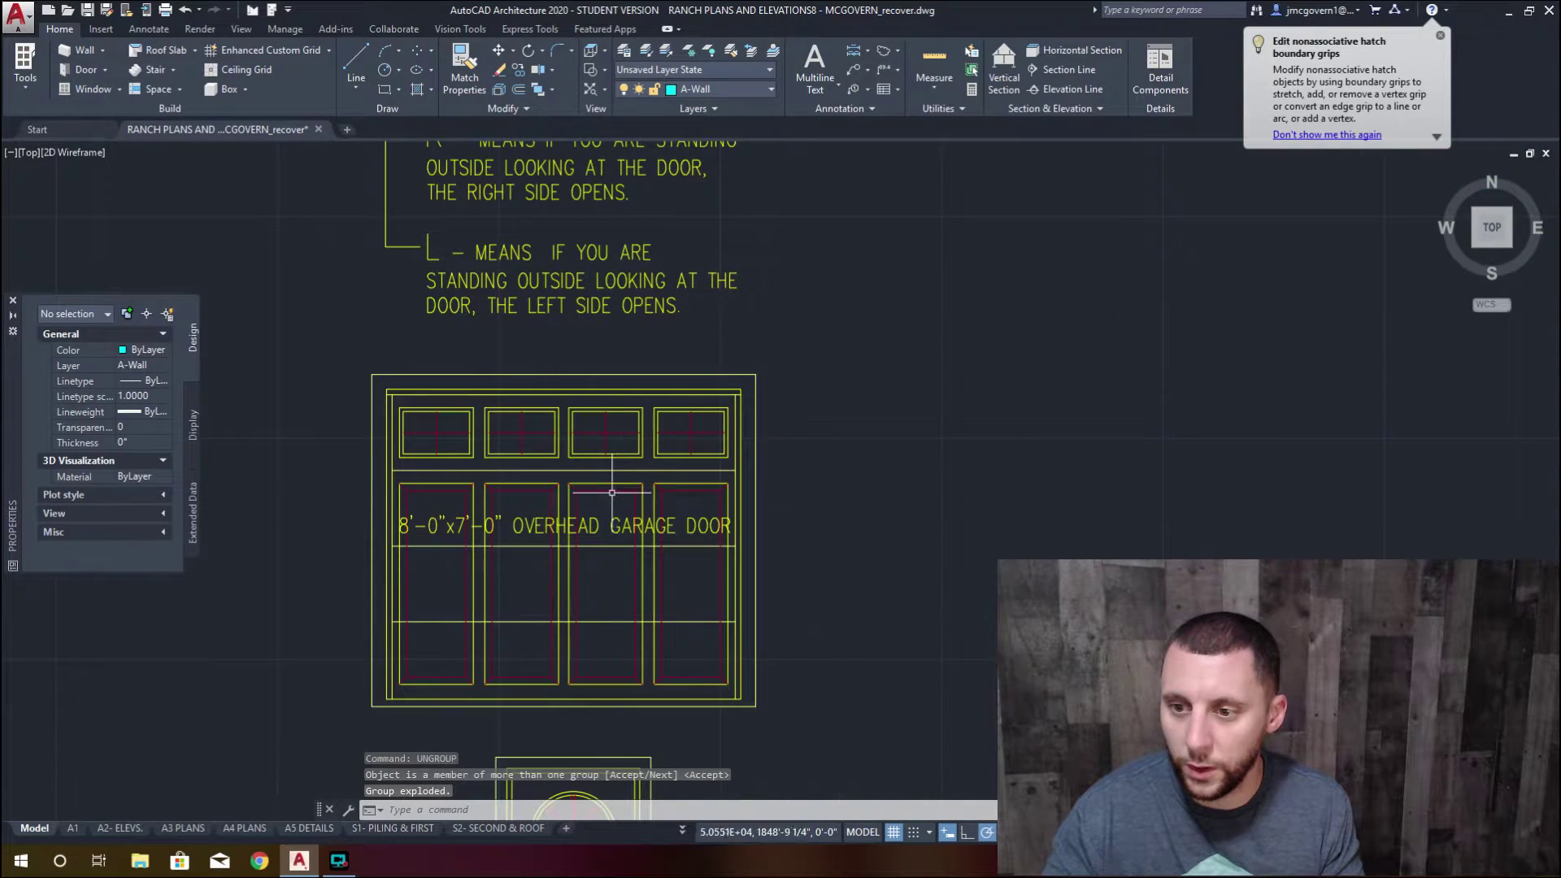
{"action": "middle_click_drag", "start_coordinate": [592, 532], "coordinate": [664, 473]}
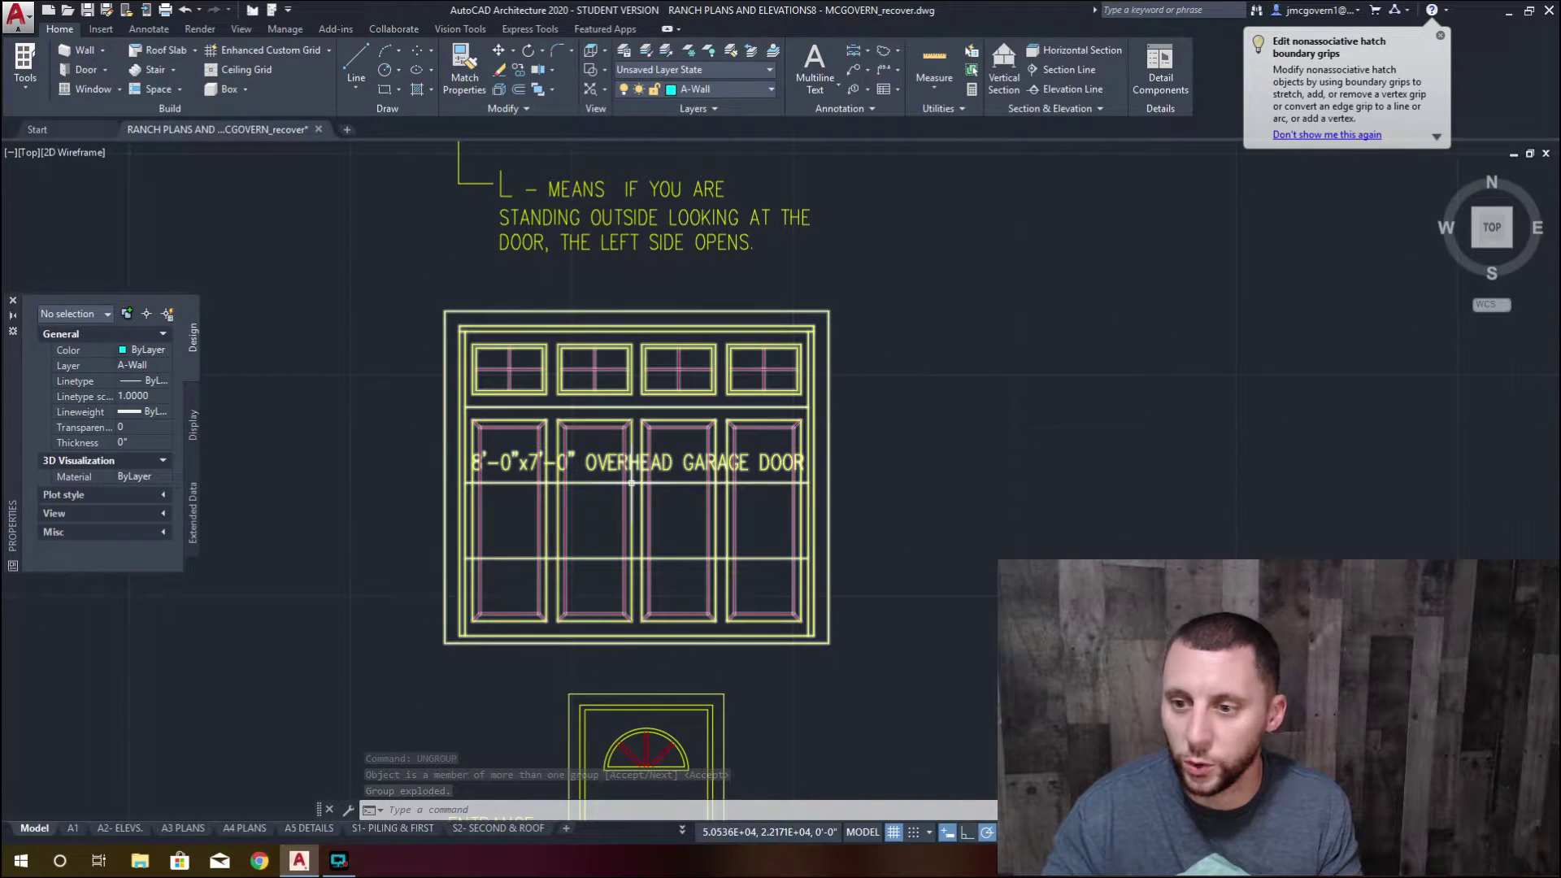
{"action": "left_click", "coordinate": [436, 303]}
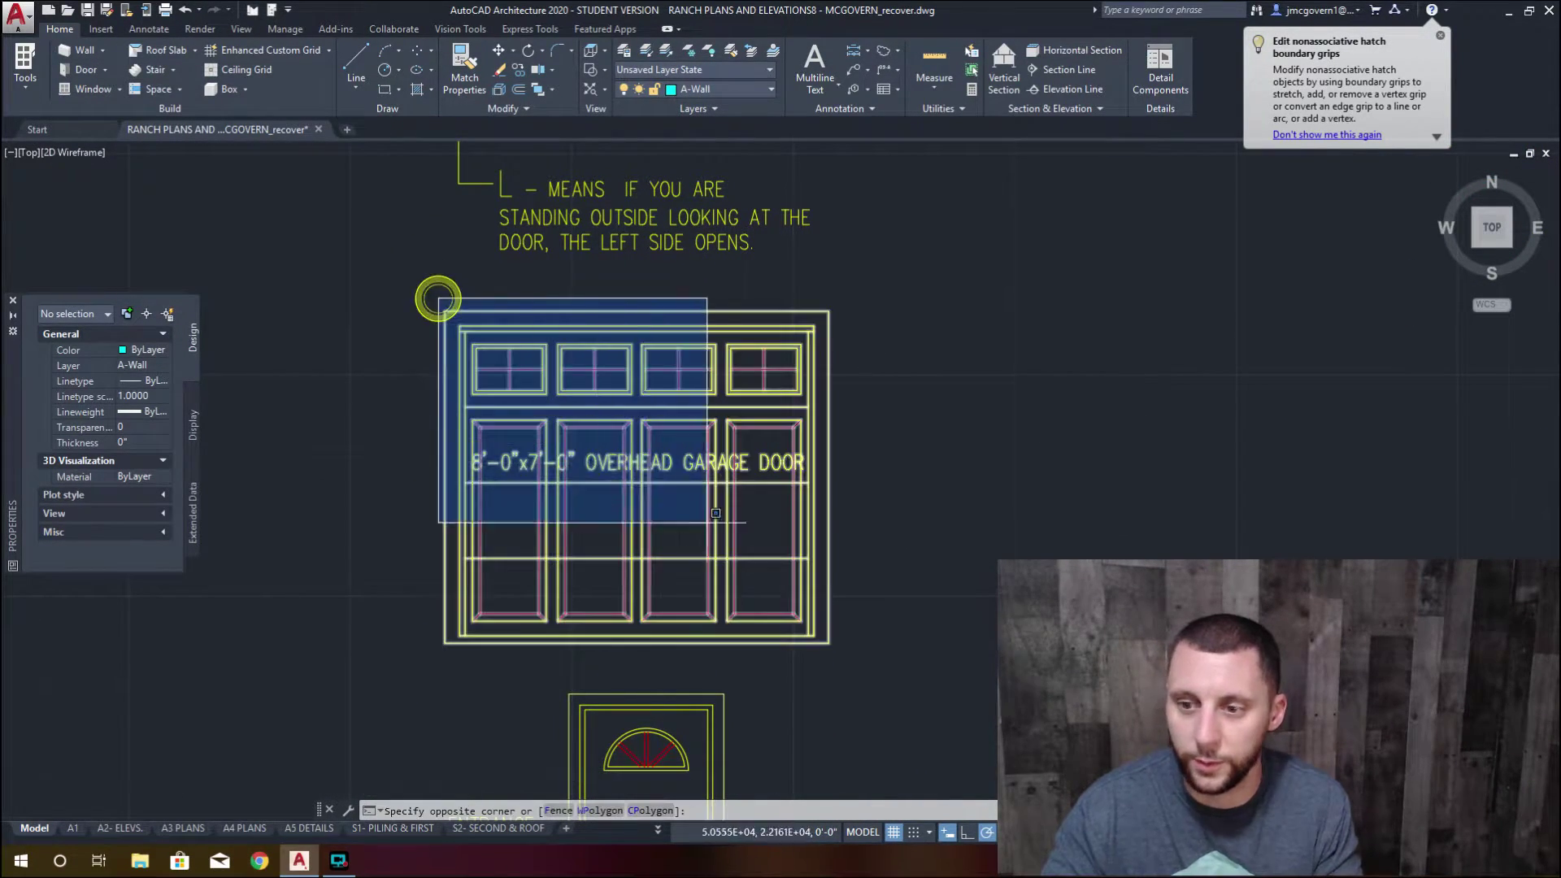
{"action": "left_click", "coordinate": [871, 660]}
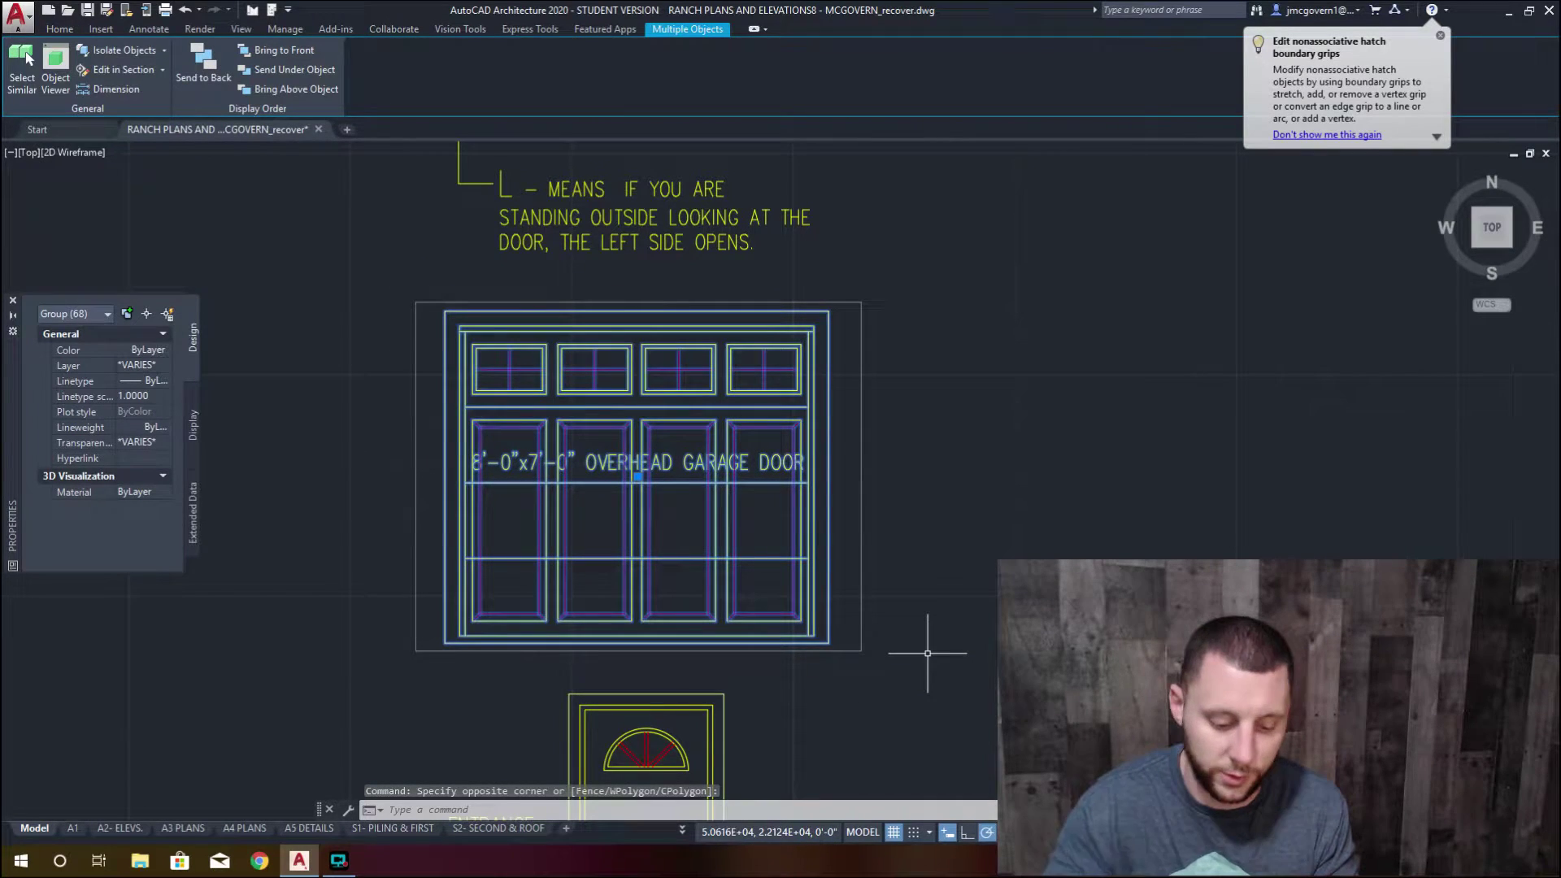
{"action": "type", "text": "ungroup"}
{"action": "key", "text": "Return"}
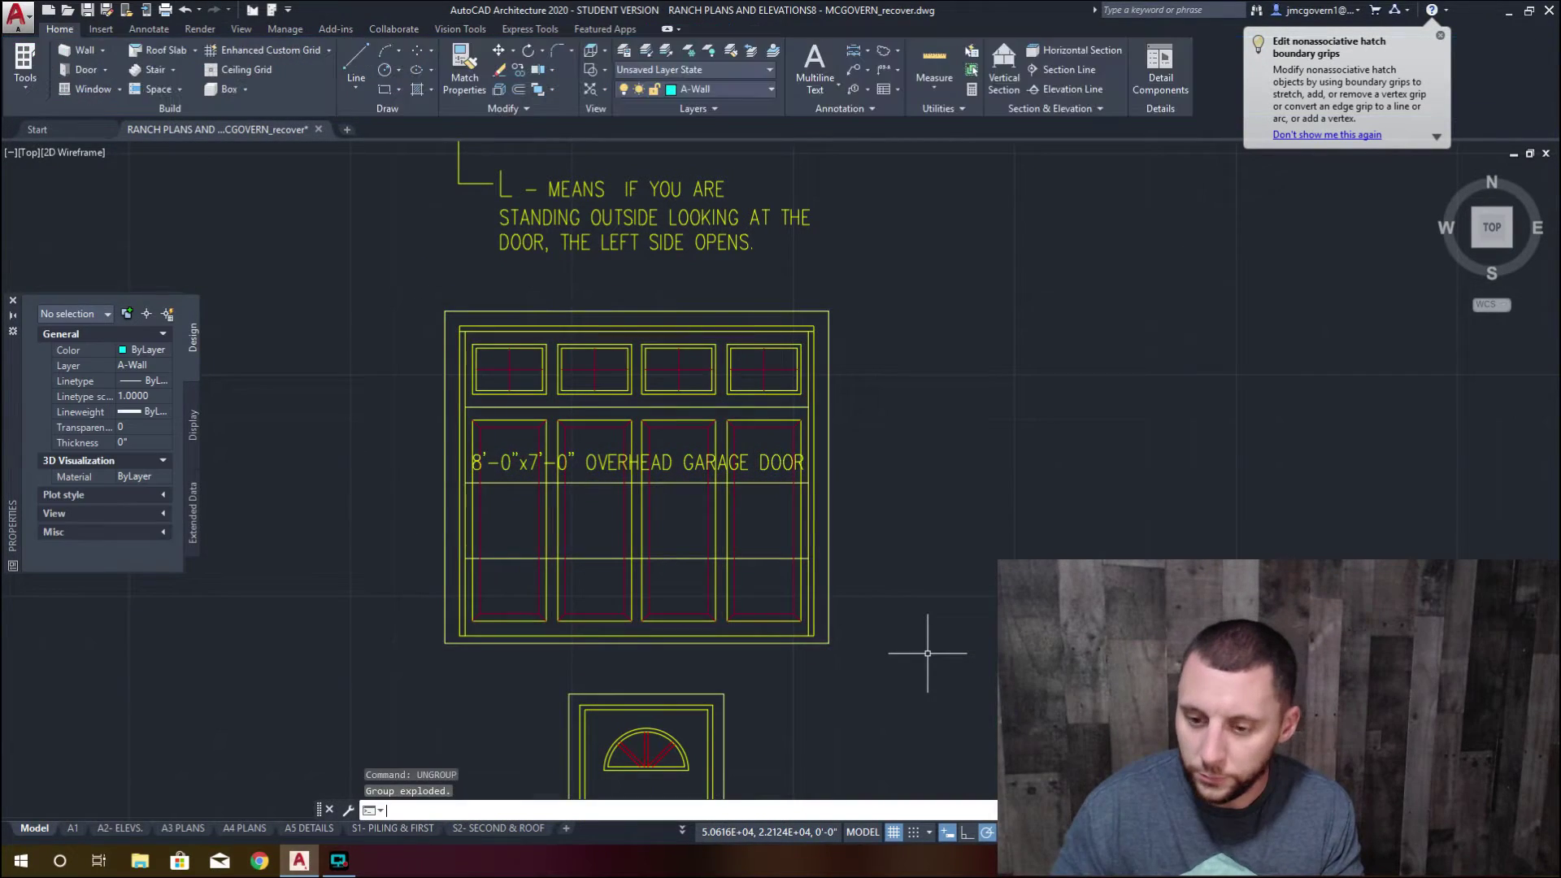
{"action": "key", "text": "Escape"}
{"action": "scroll", "coordinate": [912, 651], "scroll_direction": "down", "scroll_amount": 5}
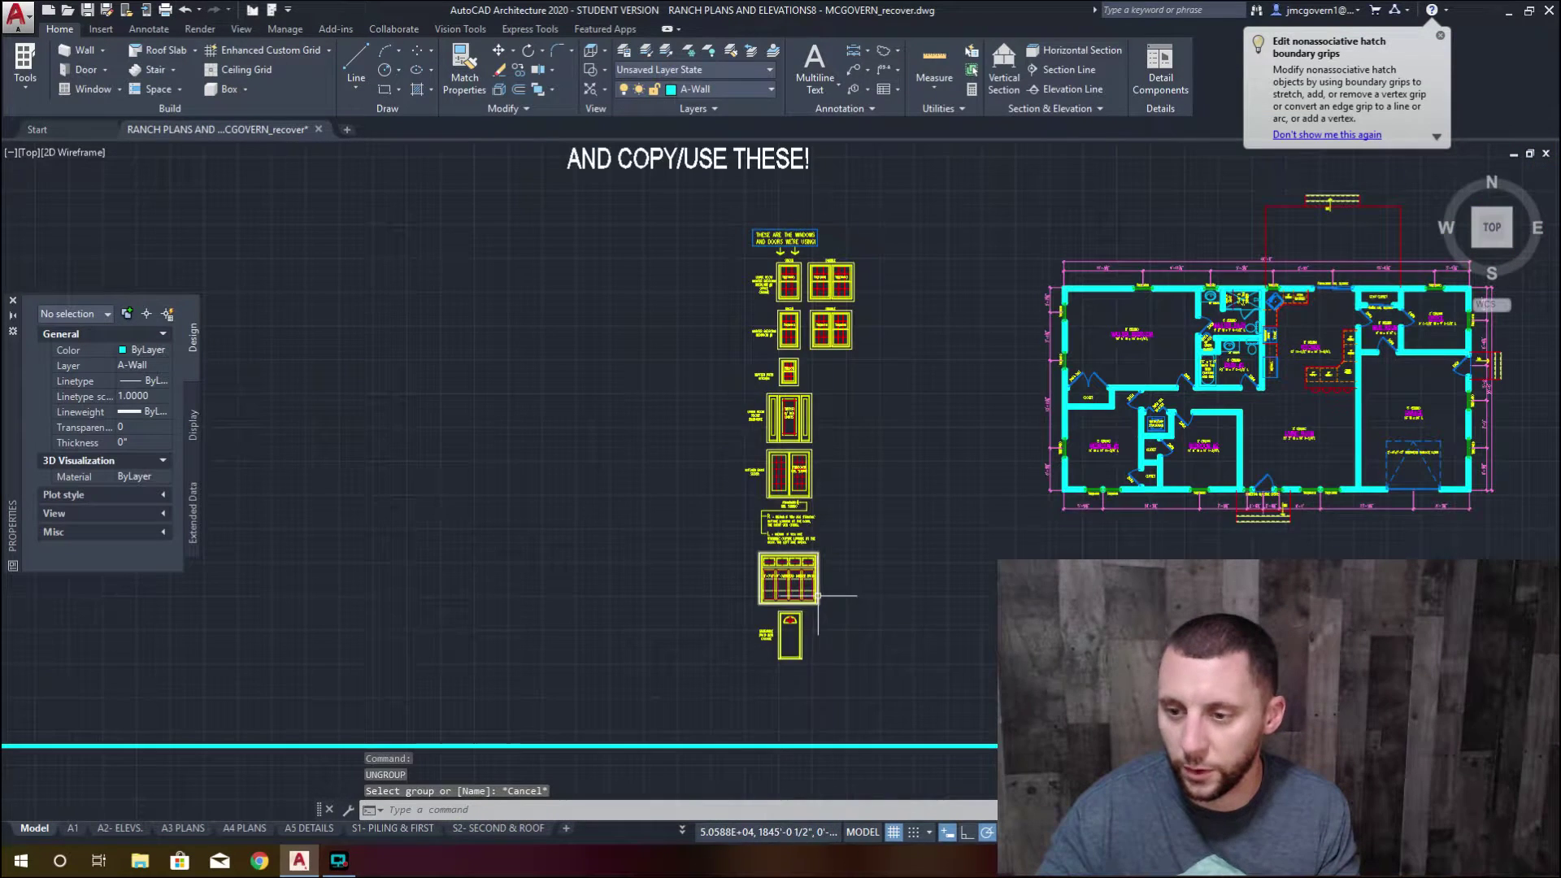
{"action": "scroll", "coordinate": [740, 632], "scroll_direction": "up", "scroll_amount": 4}
{"action": "middle_click_drag", "start_coordinate": [740, 632], "coordinate": [746, 754]}
{"action": "middle_click_drag", "start_coordinate": [781, 637], "coordinate": [796, 752]}
{"action": "mouse_move", "coordinate": [825, 519]}
{"action": "middle_mouse_down"}
{"action": "mouse_move", "coordinate": [829, 578]}
{"action": "mouse_move", "coordinate": [788, 719]}
{"action": "middle_mouse_up"}
{"action": "scroll", "coordinate": [776, 415], "scroll_direction": "down", "scroll_amount": 4}
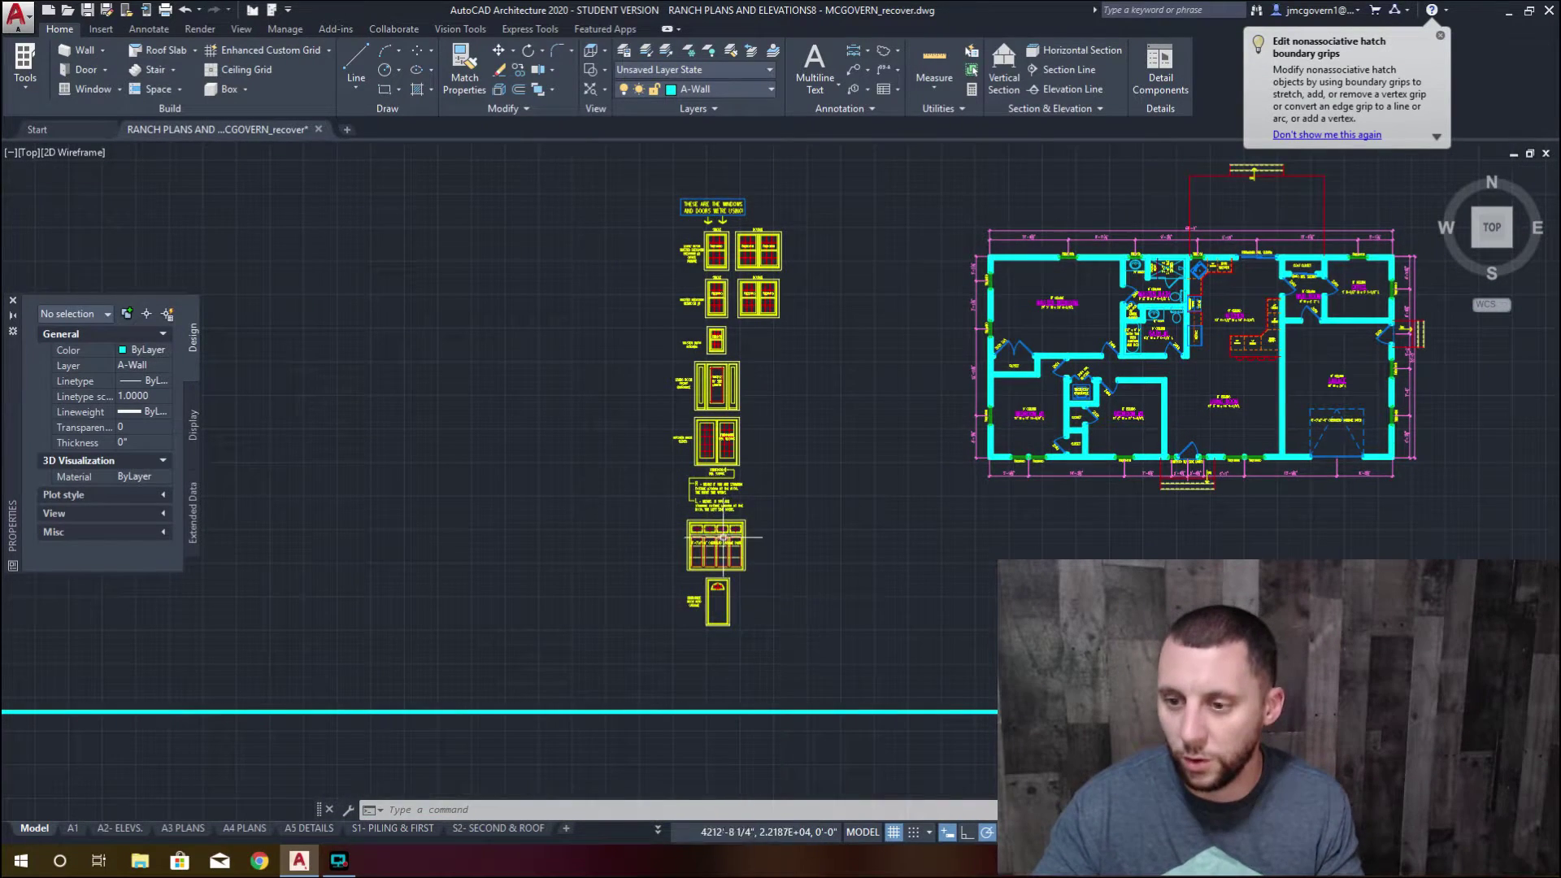
Copy the overhead garage door by the upper-left inner corner of its trim to the empty space right of the student's front elevation
{"action": "scroll", "coordinate": [723, 536], "scroll_direction": "up", "scroll_amount": 5}
{"action": "left_click", "coordinate": [600, 399]}
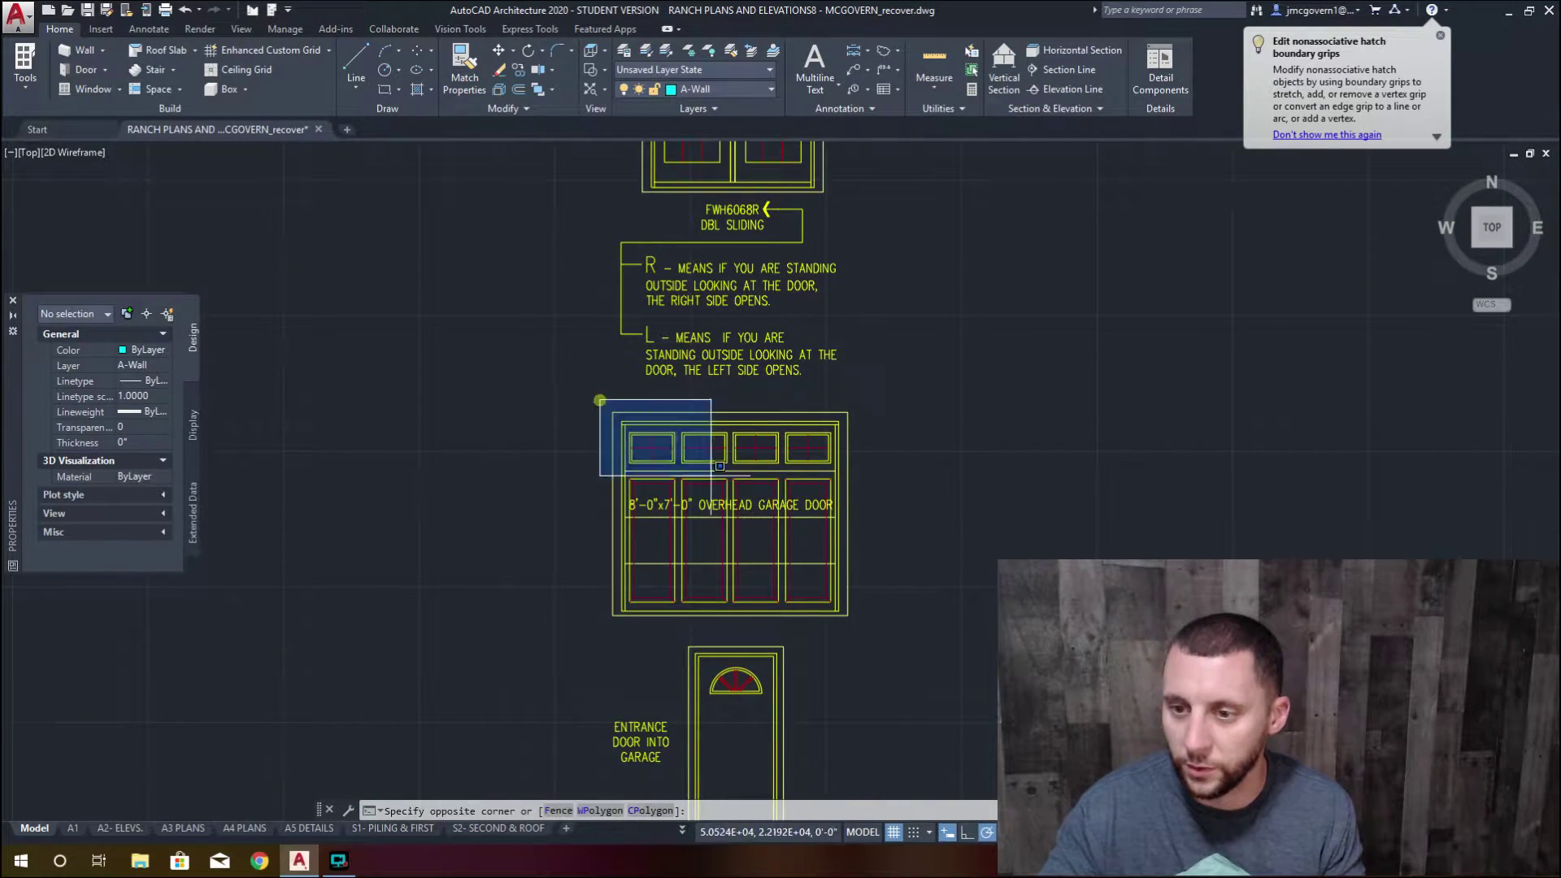
{"action": "left_click", "coordinate": [900, 610]}
{"action": "type", "text": "cop"}
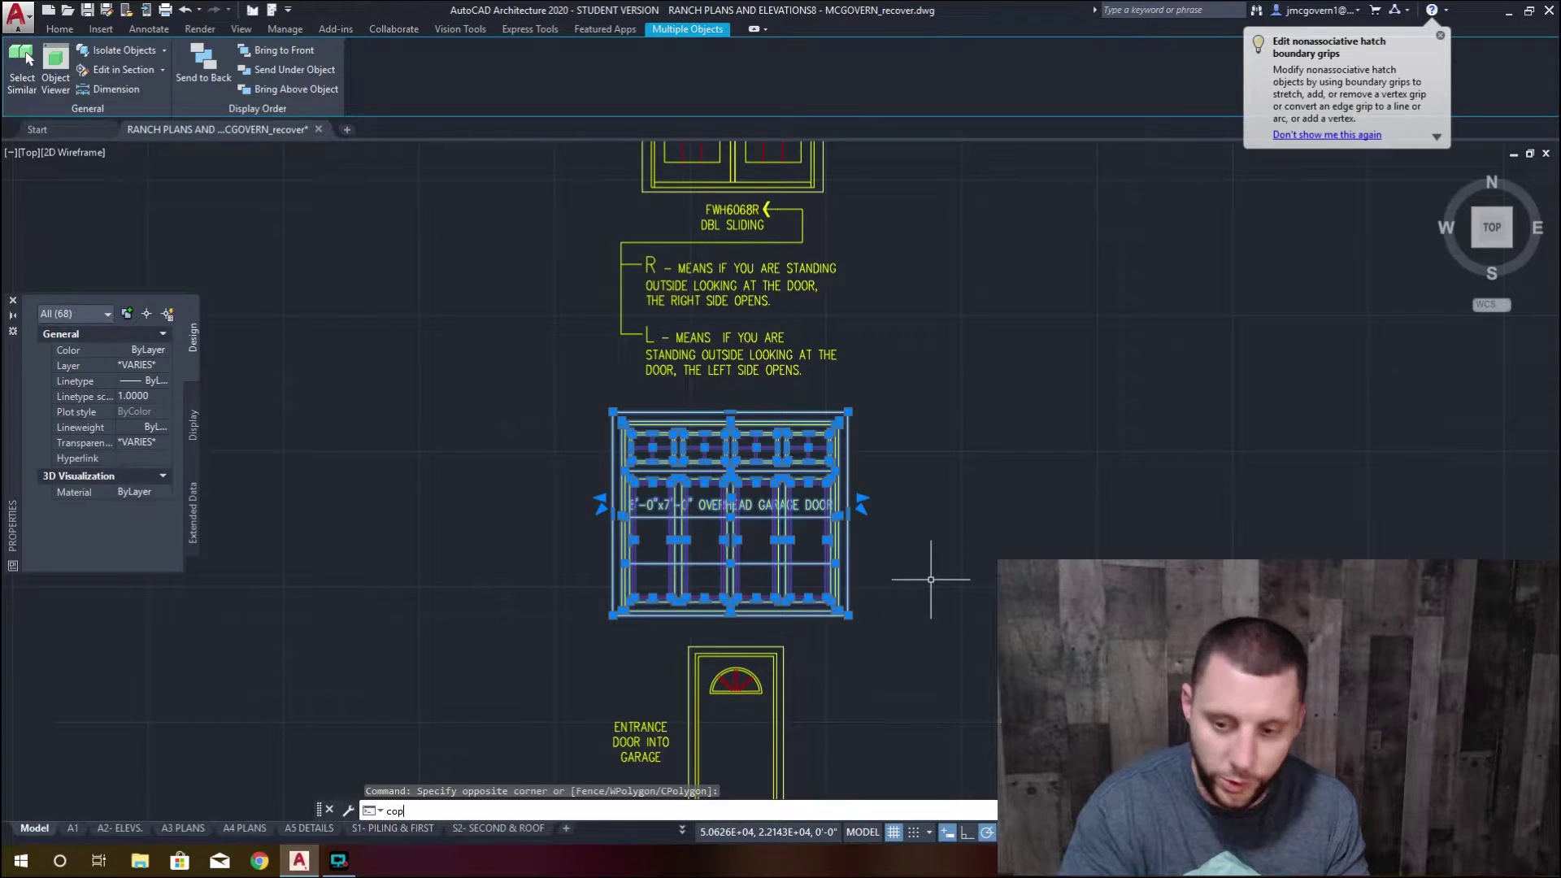
{"action": "key", "text": "Return"}
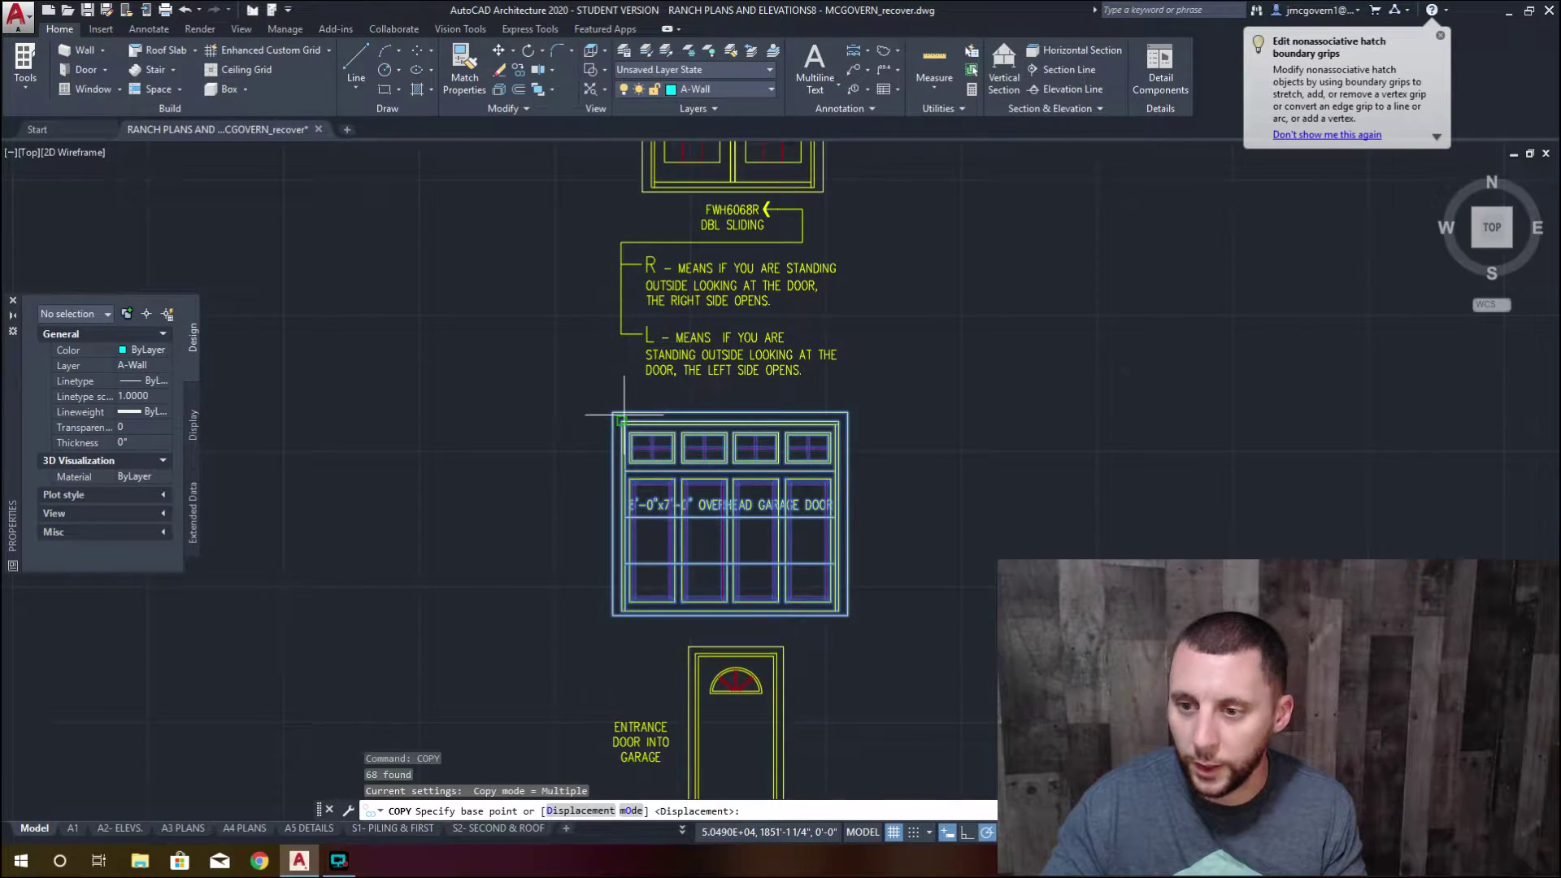
{"action": "scroll", "coordinate": [623, 416], "scroll_direction": "up", "scroll_amount": 8}
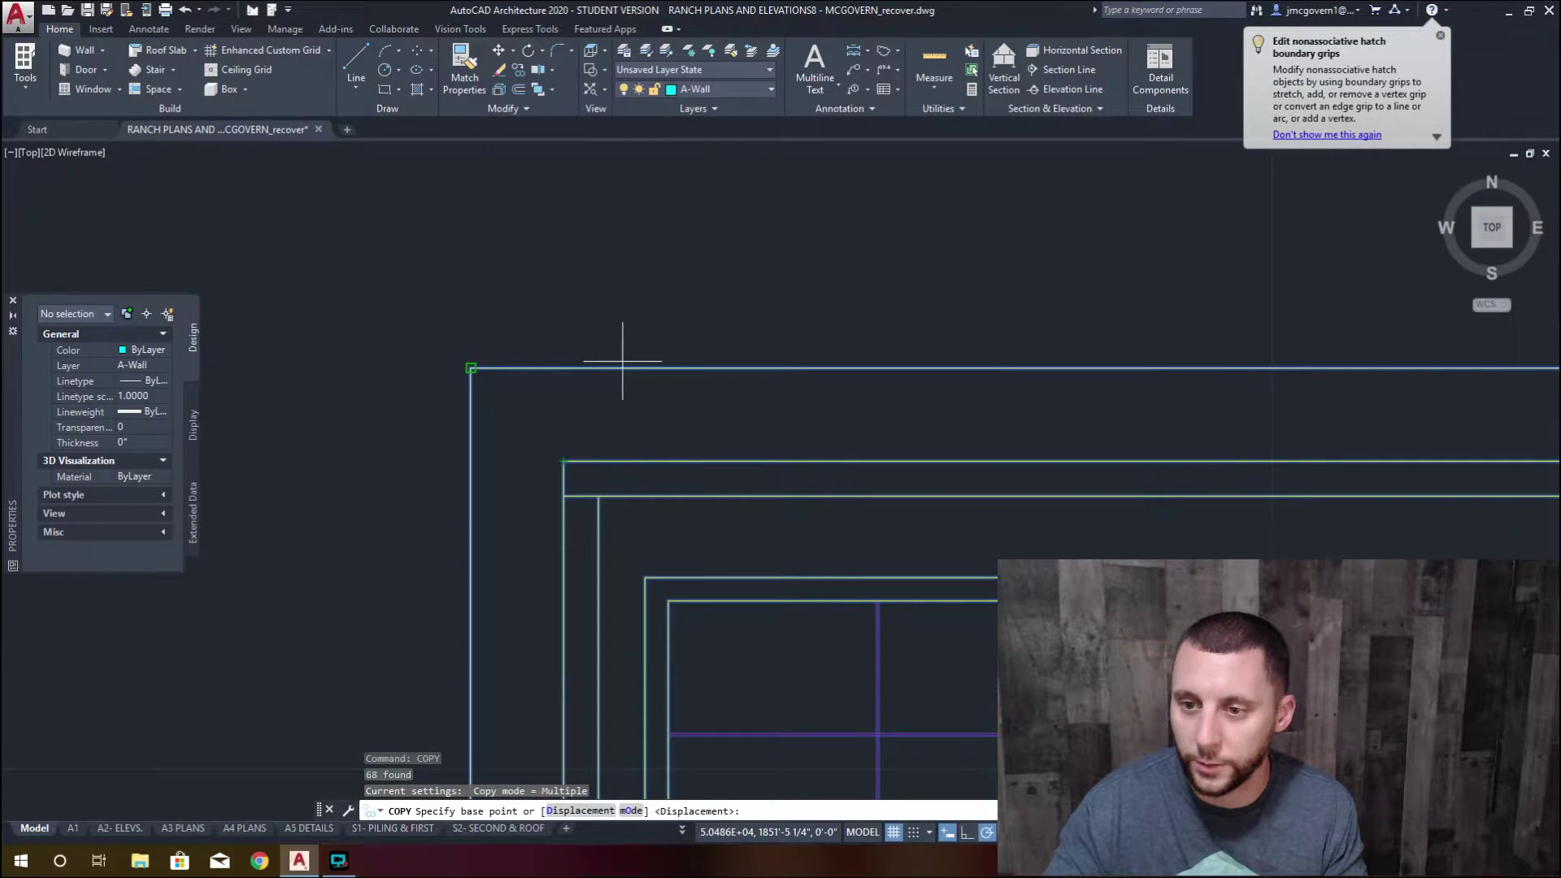
{"action": "left_click", "coordinate": [563, 461]}
{"action": "scroll", "coordinate": [563, 461], "scroll_direction": "down", "scroll_amount": 8}
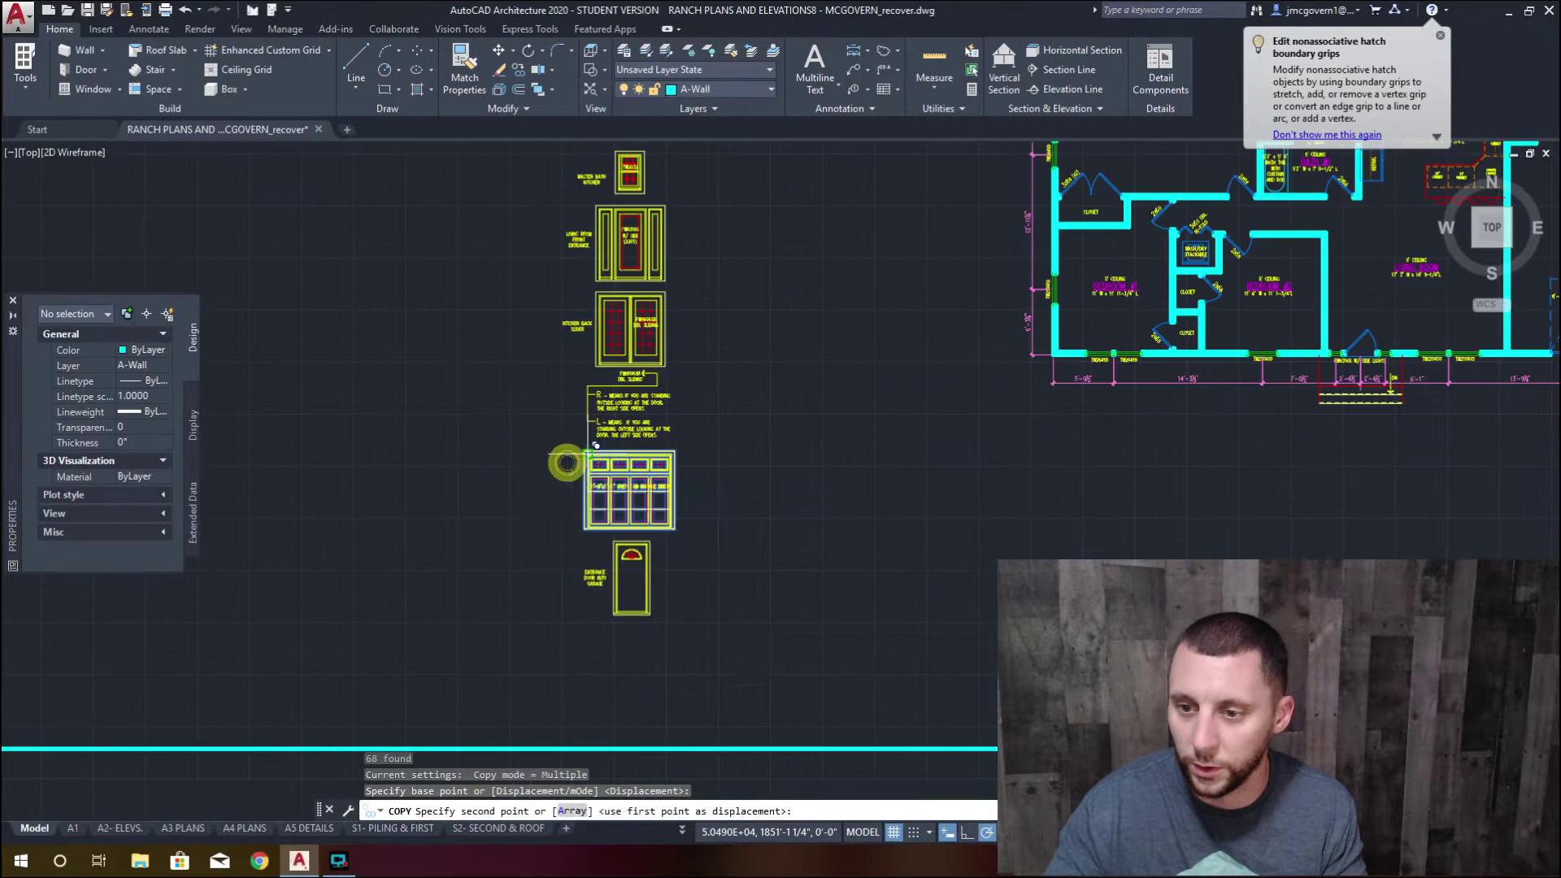
{"action": "scroll", "coordinate": [691, 520], "scroll_direction": "up", "scroll_amount": 4}
{"action": "scroll", "coordinate": [621, 603], "scroll_direction": "up", "scroll_amount": 10}
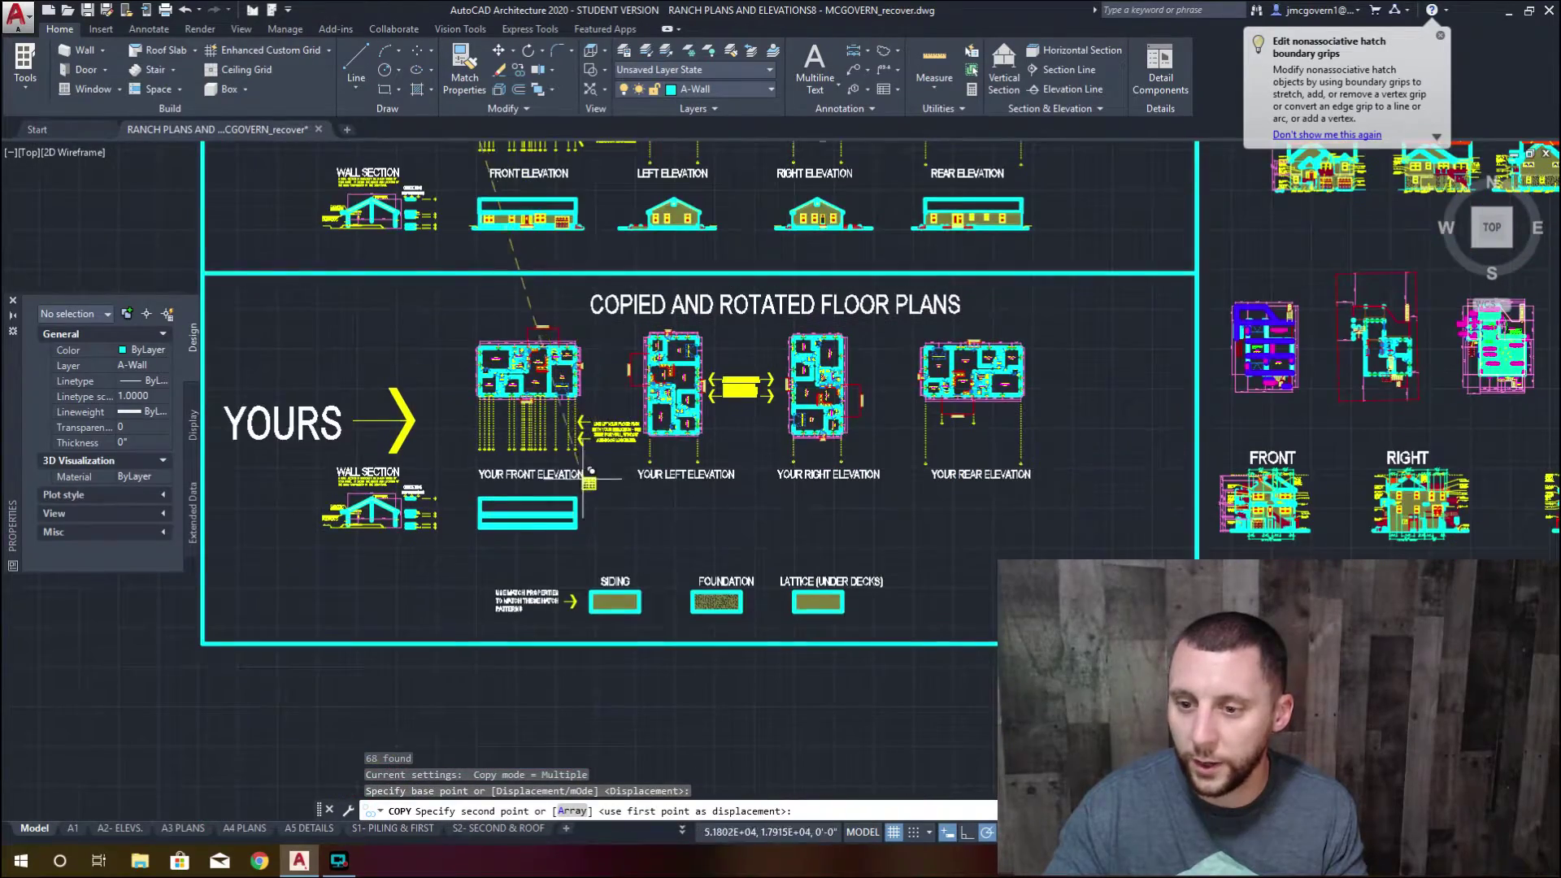
{"action": "left_click", "coordinate": [606, 533]}
{"action": "key", "text": "Escape"}
Draw vertical construction lines through both outer corners of the garage door opening in the student's front floor plan
{"action": "scroll", "coordinate": [665, 486], "scroll_direction": "down", "scroll_amount": 6}
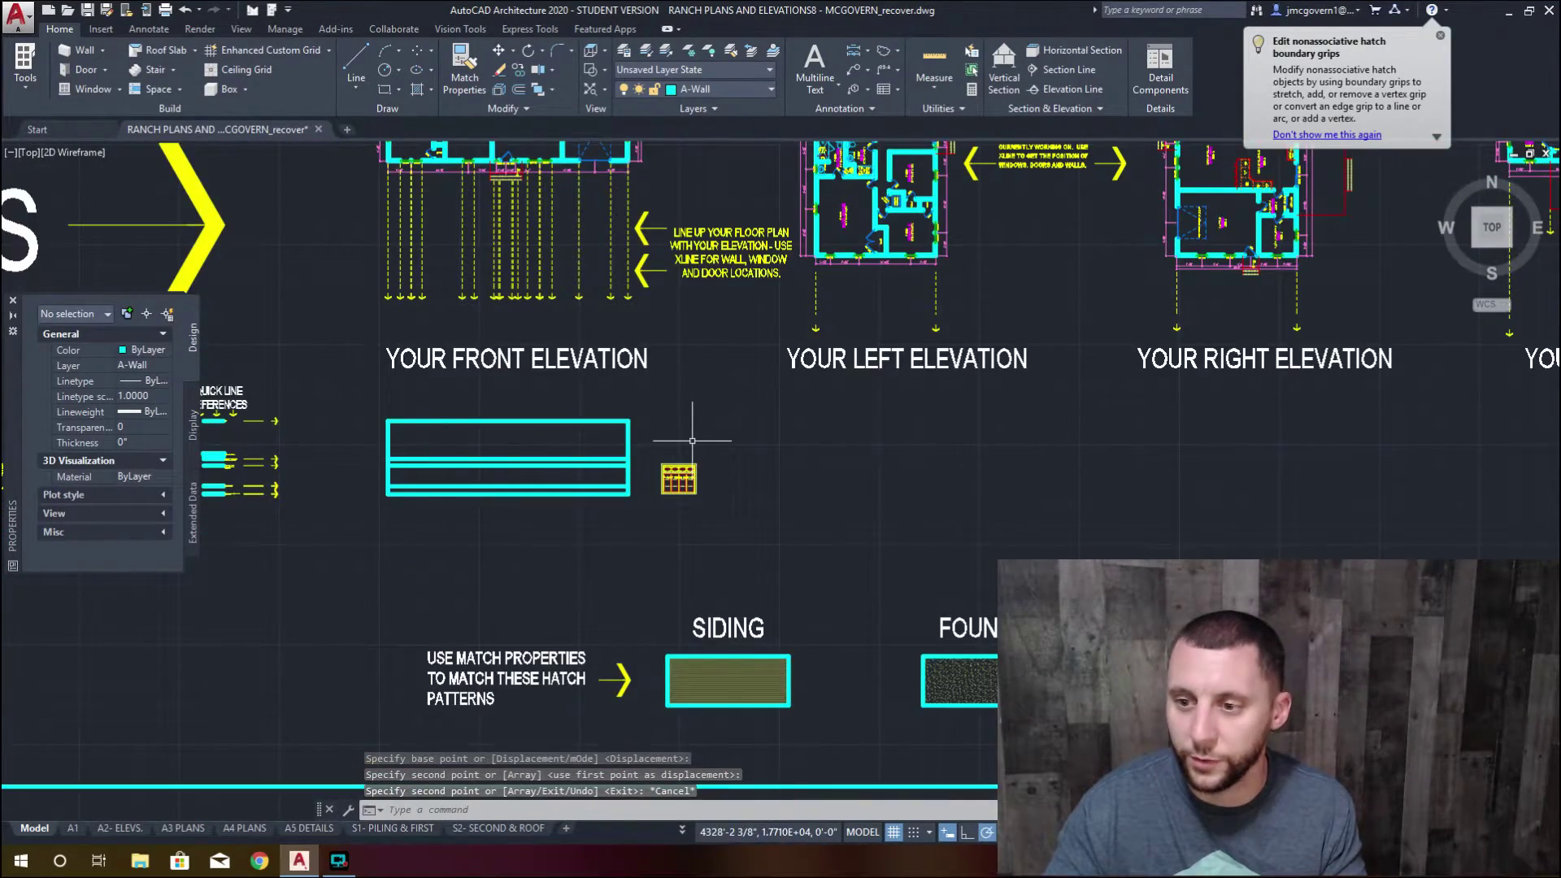
{"action": "scroll", "coordinate": [683, 512], "scroll_direction": "up", "scroll_amount": 8}
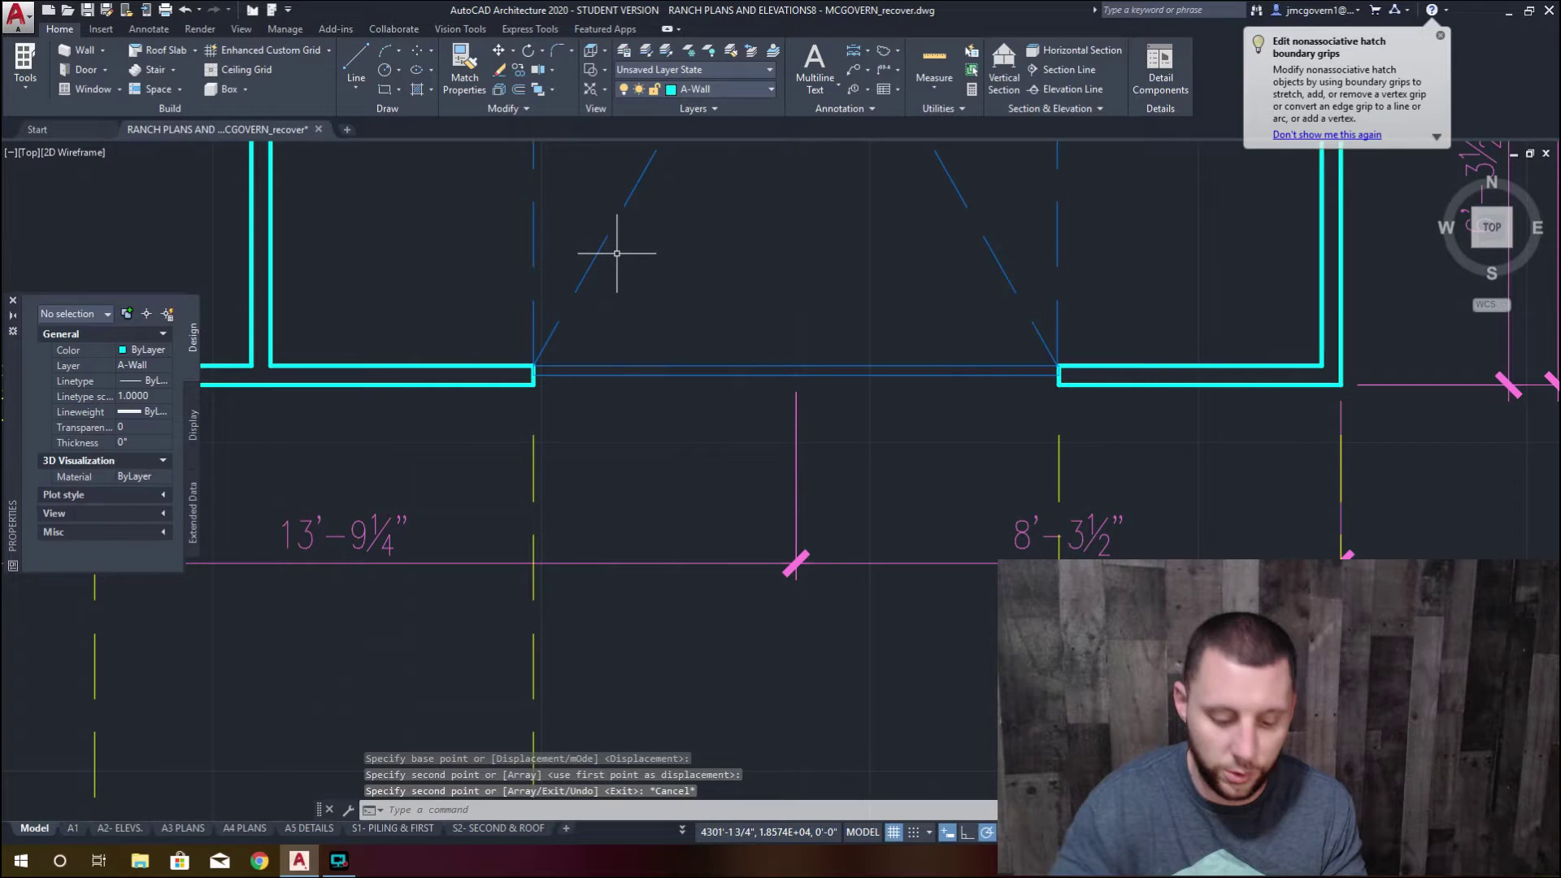
{"action": "type", "text": "xli"}
{"action": "key", "text": "Return"}
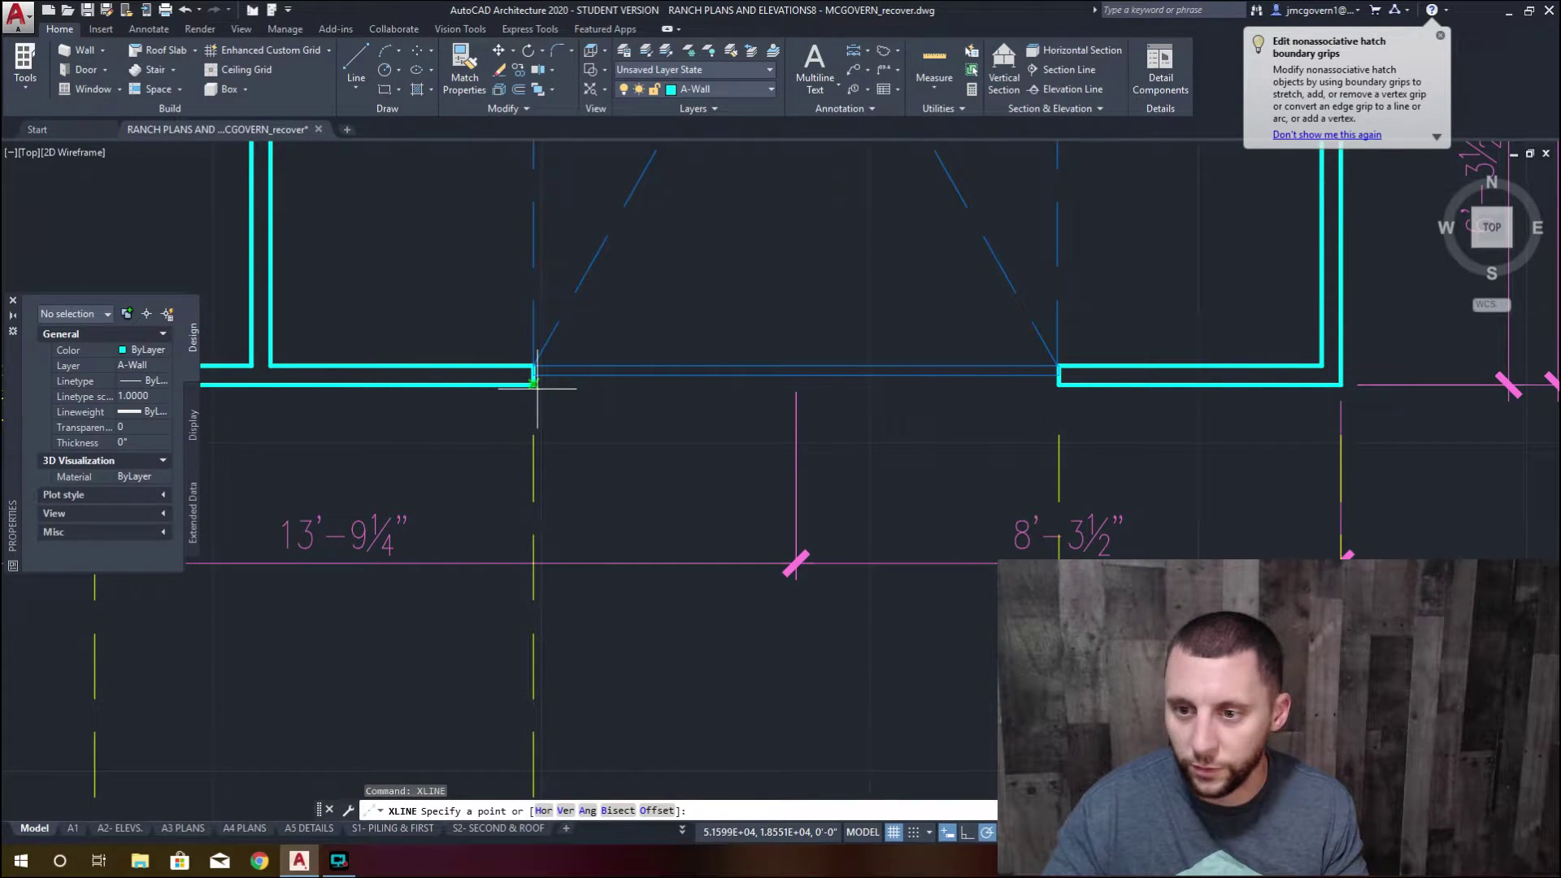
{"action": "left_click", "coordinate": [534, 385]}
{"action": "left_click", "coordinate": [533, 405]}
{"action": "key", "text": "Return"}
{"action": "key", "text": "Return"}
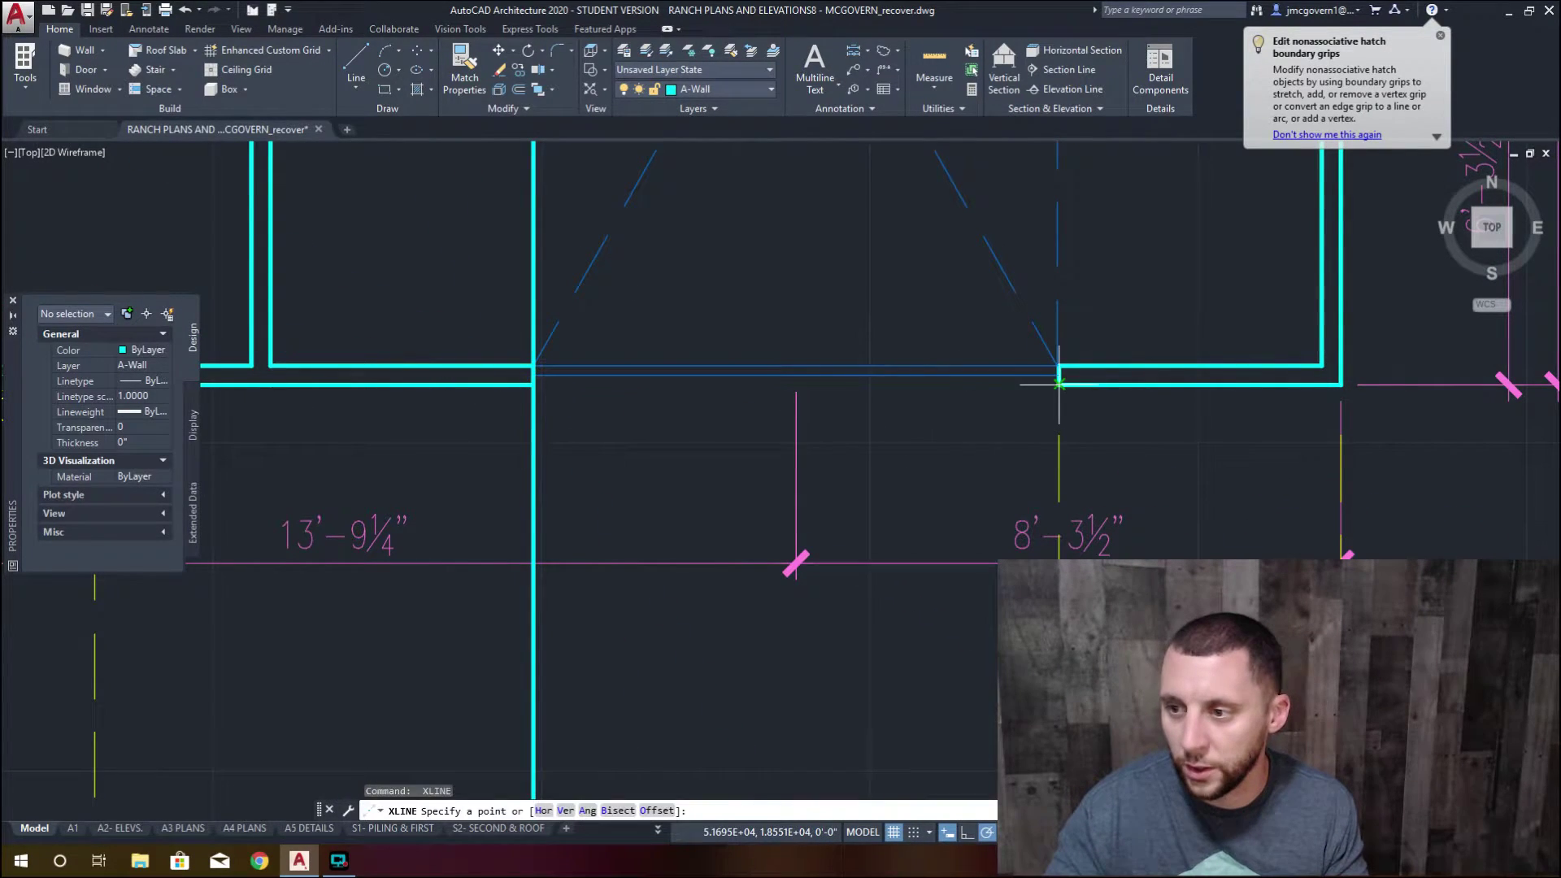
{"action": "left_click", "coordinate": [1059, 385]}
{"action": "left_click", "coordinate": [1059, 405]}
{"action": "key", "text": "Escape"}
Trim the upper of the two lowest horizontal lines in the front elevation between the garage door construction lines
{"action": "scroll", "coordinate": [1059, 408], "scroll_direction": "down", "scroll_amount": 7}
{"action": "middle_click_drag", "start_coordinate": [1110, 494], "coordinate": [939, 167]}
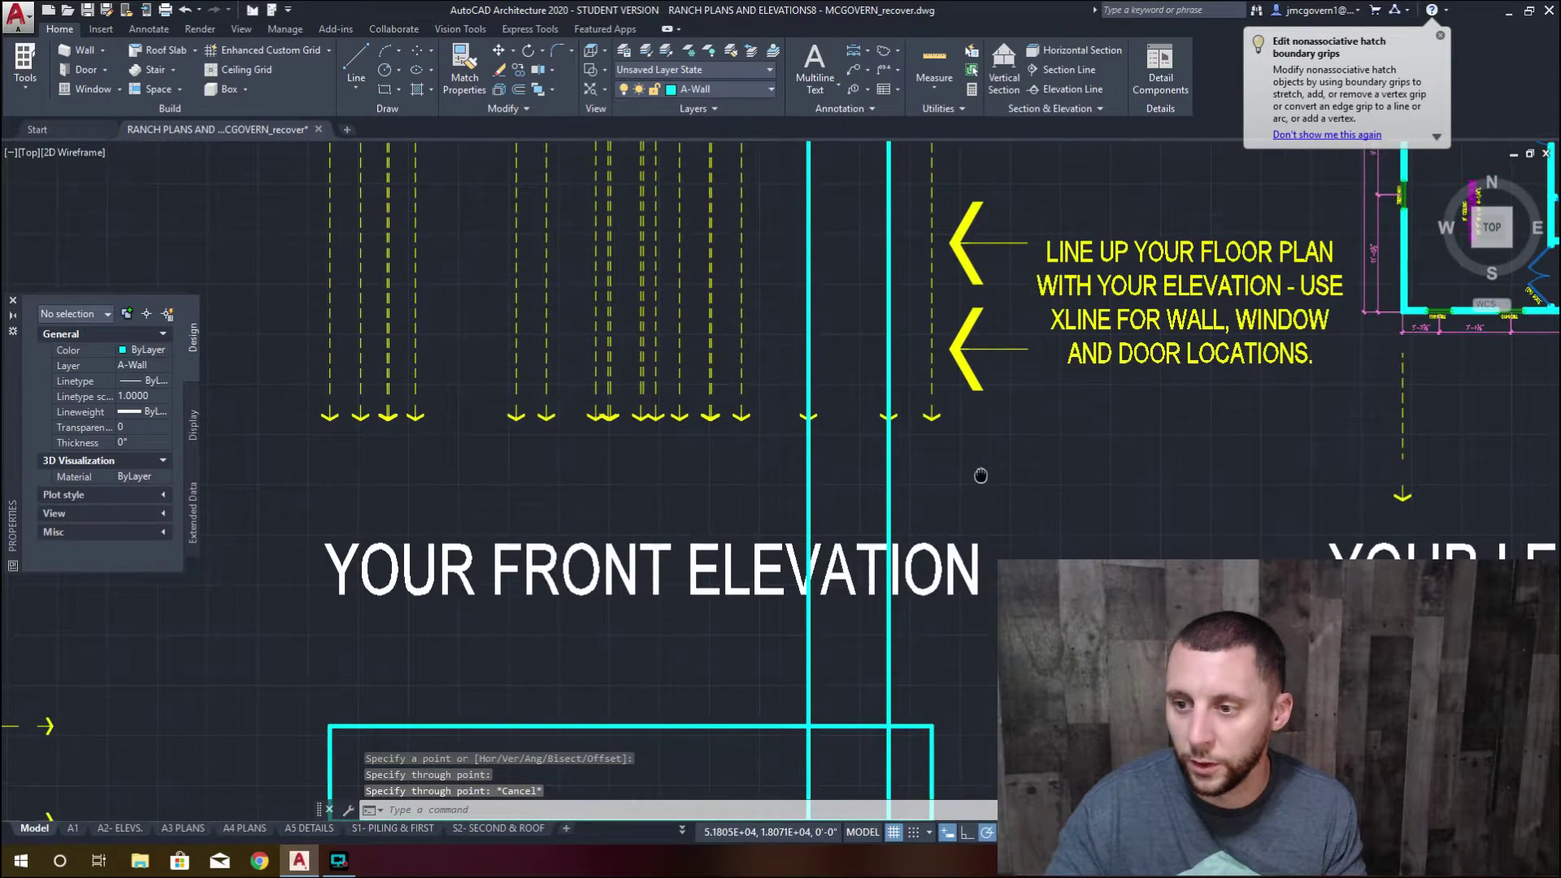
{"action": "middle_click_drag", "start_coordinate": [980, 476], "coordinate": [908, 201]}
{"action": "scroll", "coordinate": [909, 202], "scroll_direction": "down", "scroll_amount": 2}
{"action": "middle_click_drag", "start_coordinate": [958, 523], "coordinate": [927, 426]}
{"action": "scroll", "coordinate": [797, 324], "scroll_direction": "up", "scroll_amount": 6}
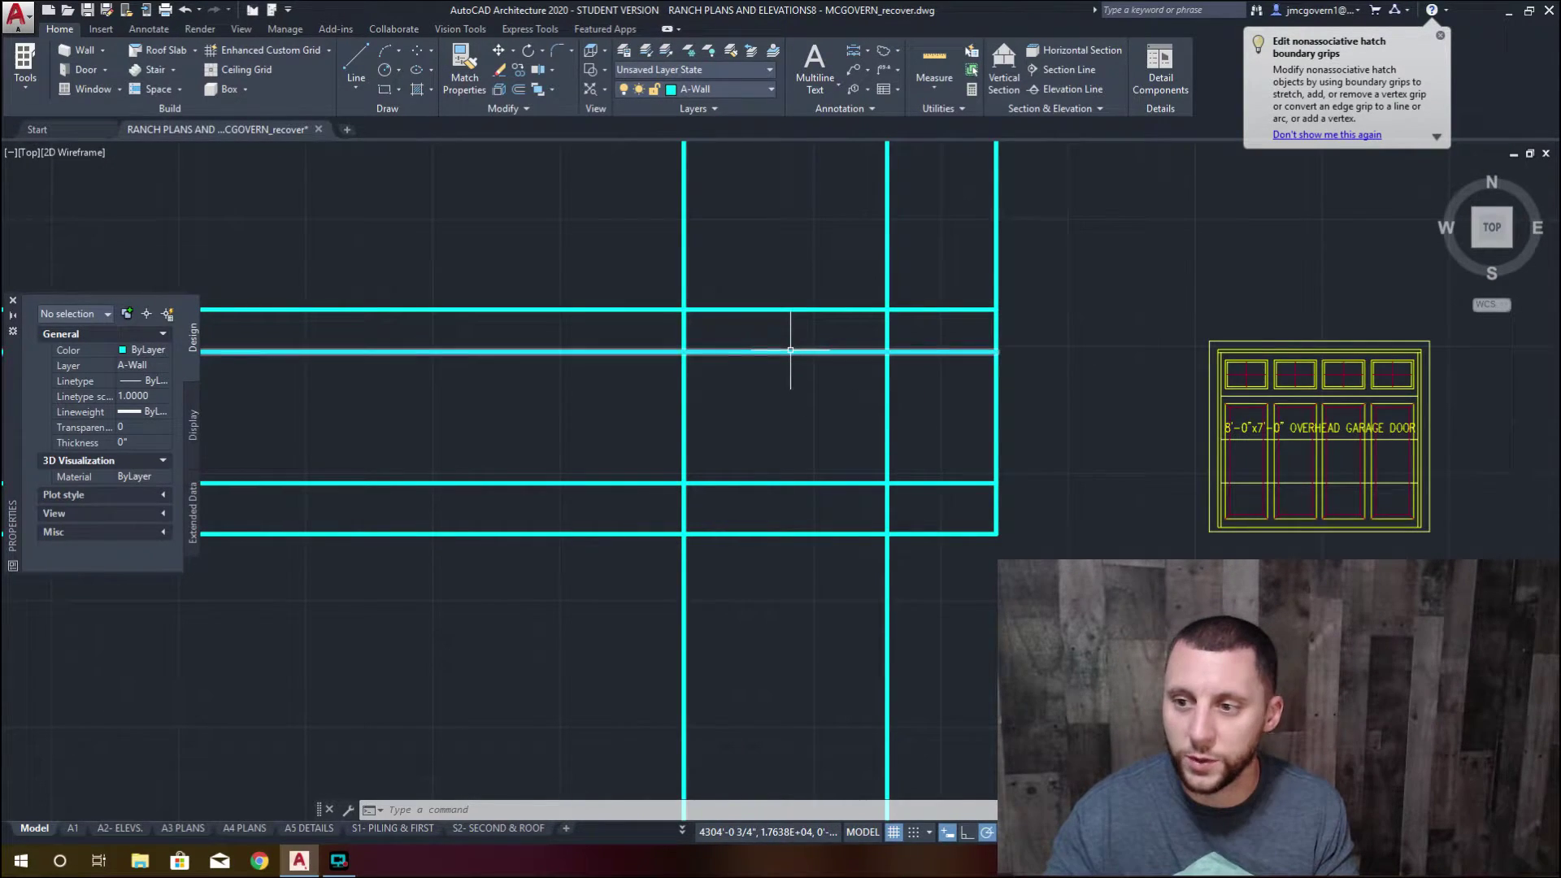
{"action": "type", "text": "tr"}
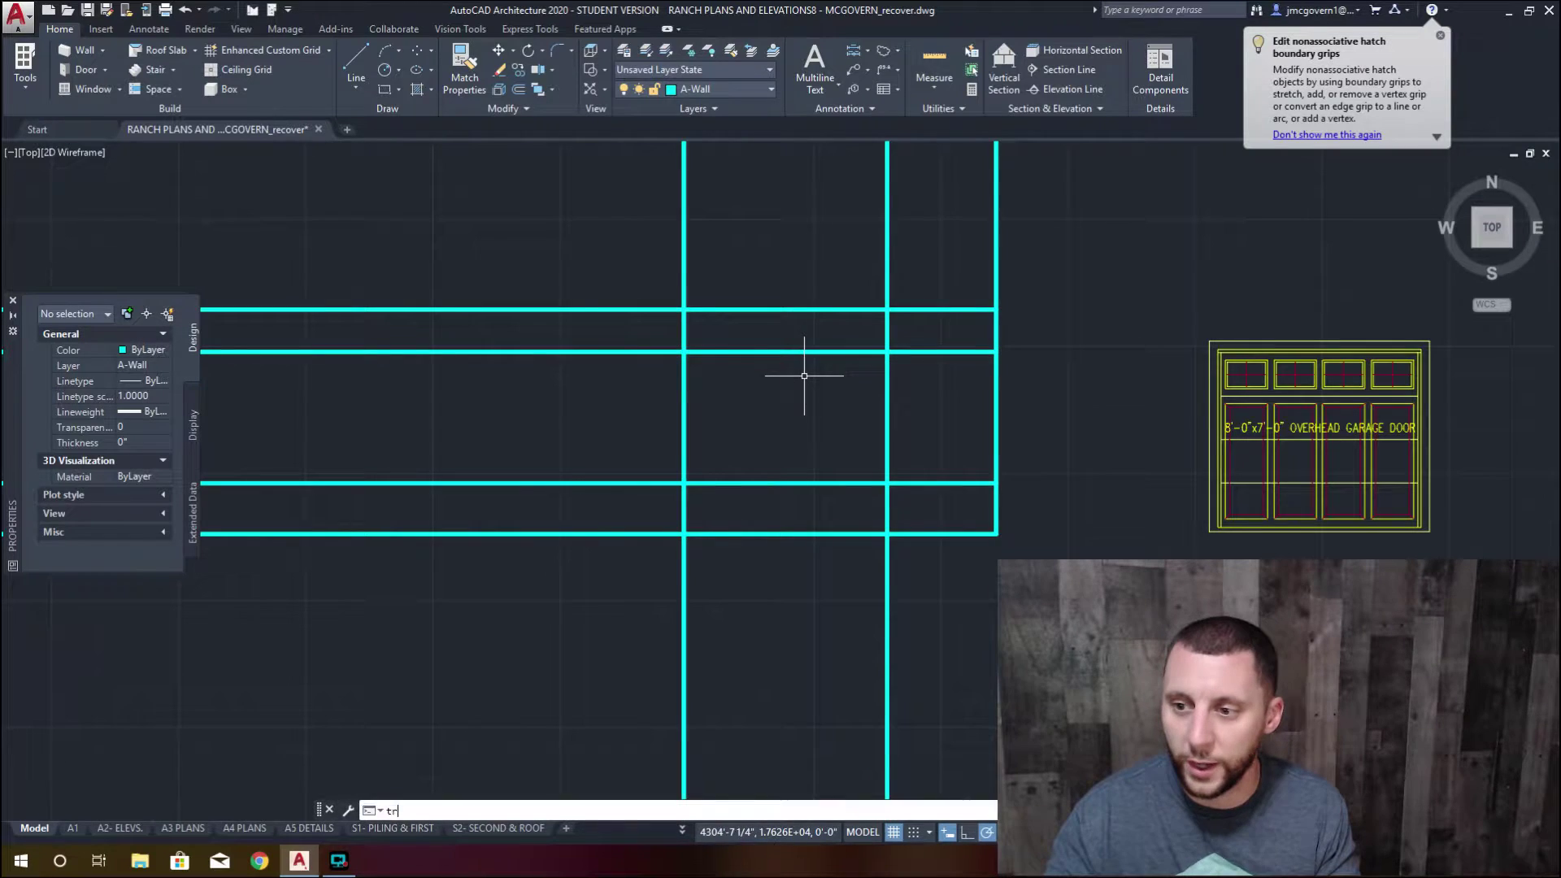
{"action": "key", "text": "Return"}
{"action": "left_click", "coordinate": [809, 411]}
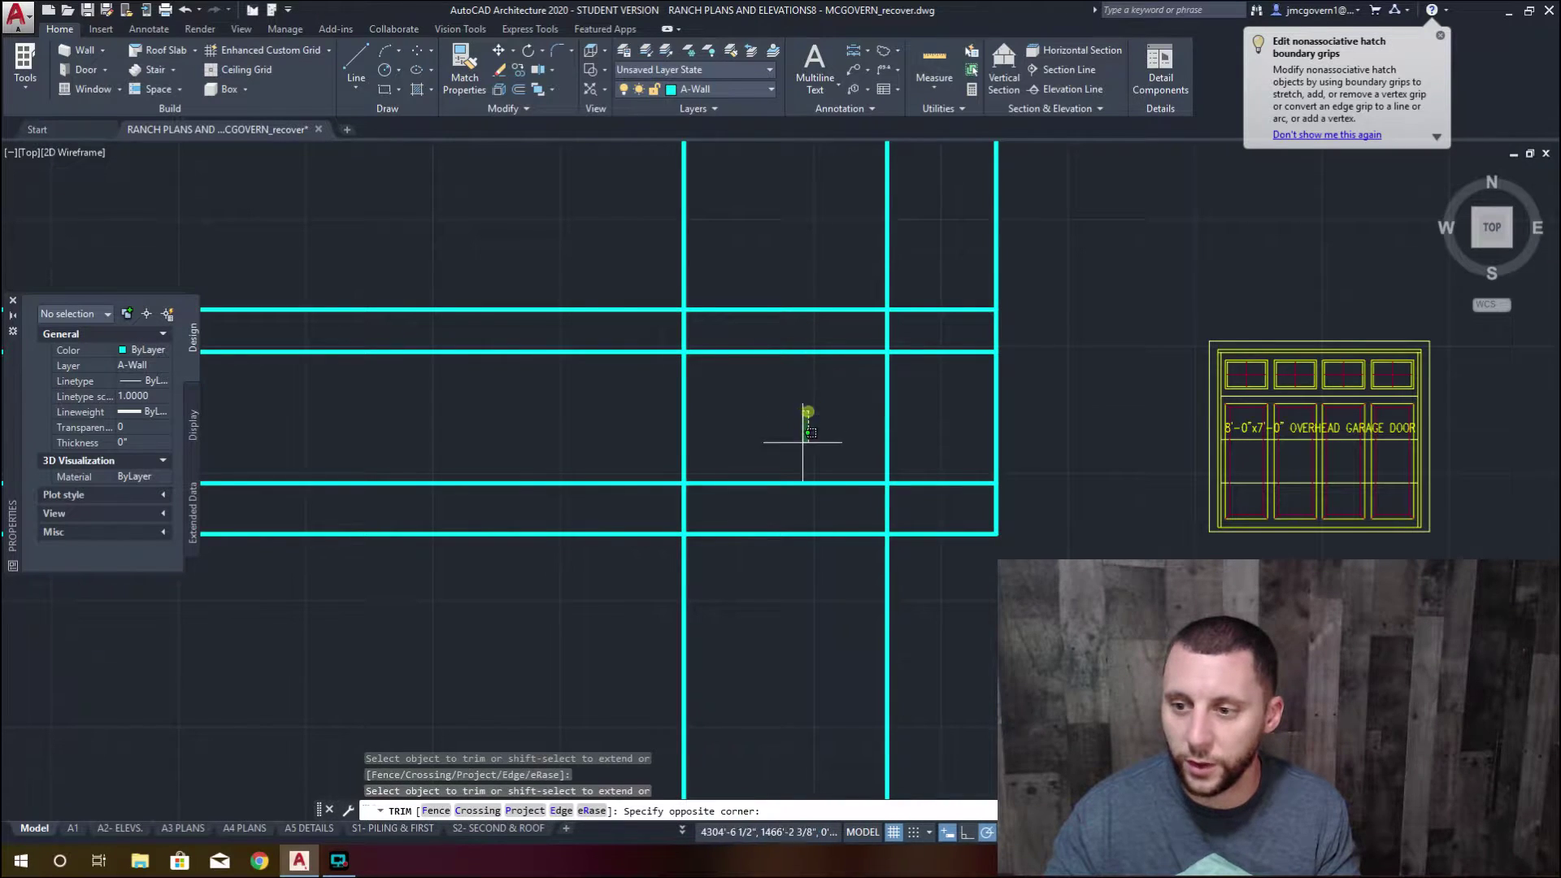
{"action": "left_click", "coordinate": [775, 505]}
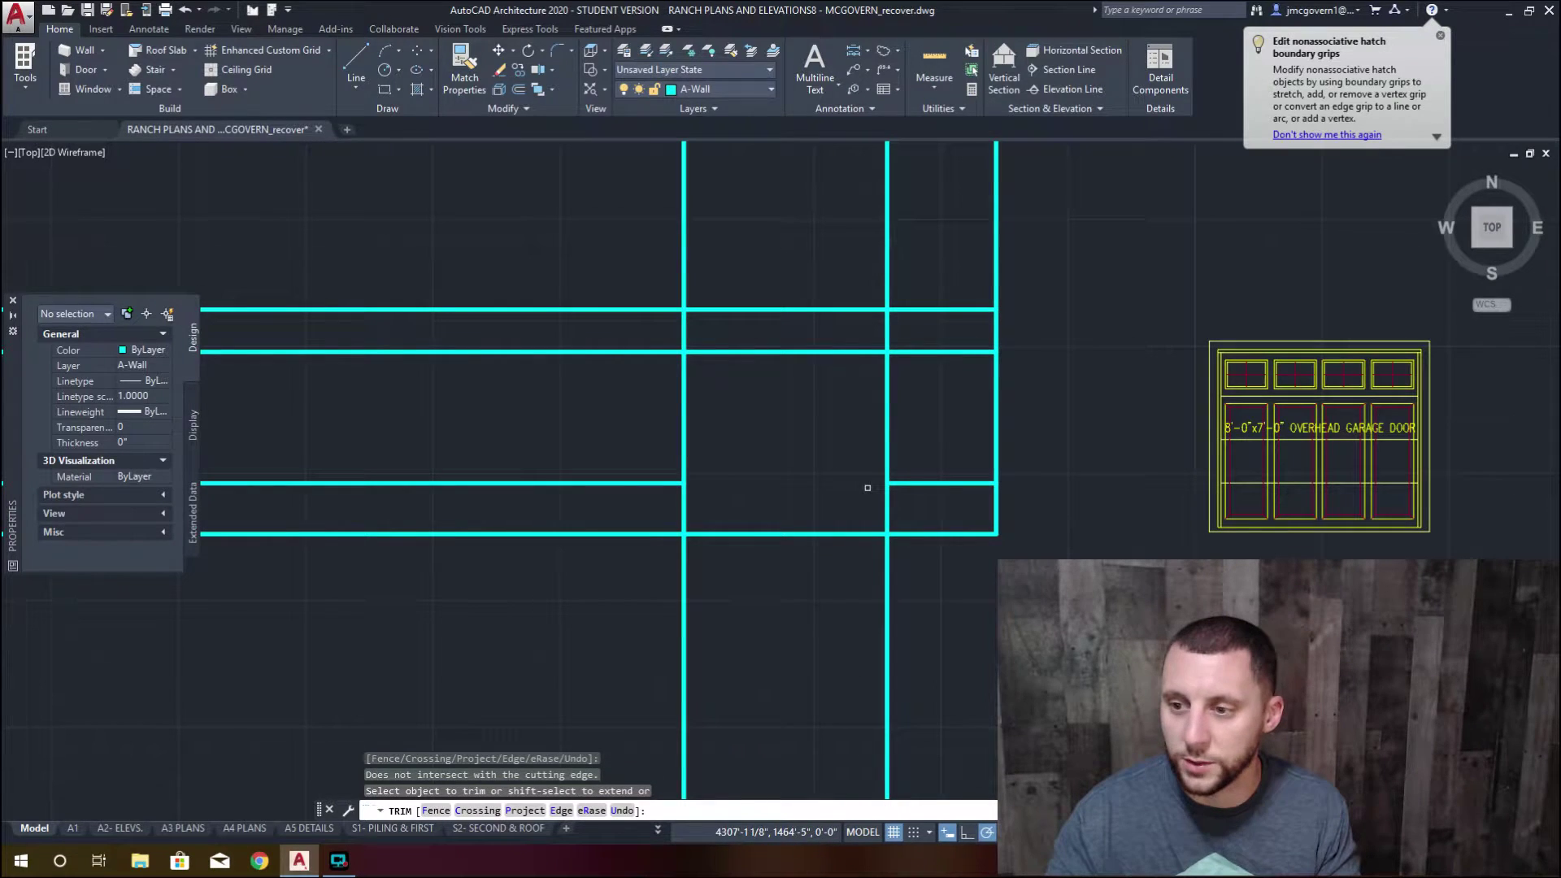
{"action": "key", "text": "Escape"}
Move the copied overhead garage door by its trim's upper-left inner corner onto the crossing of the left construction line and header line
{"action": "left_click", "coordinate": [1171, 306]}
{"action": "left_click", "coordinate": [1499, 558]}
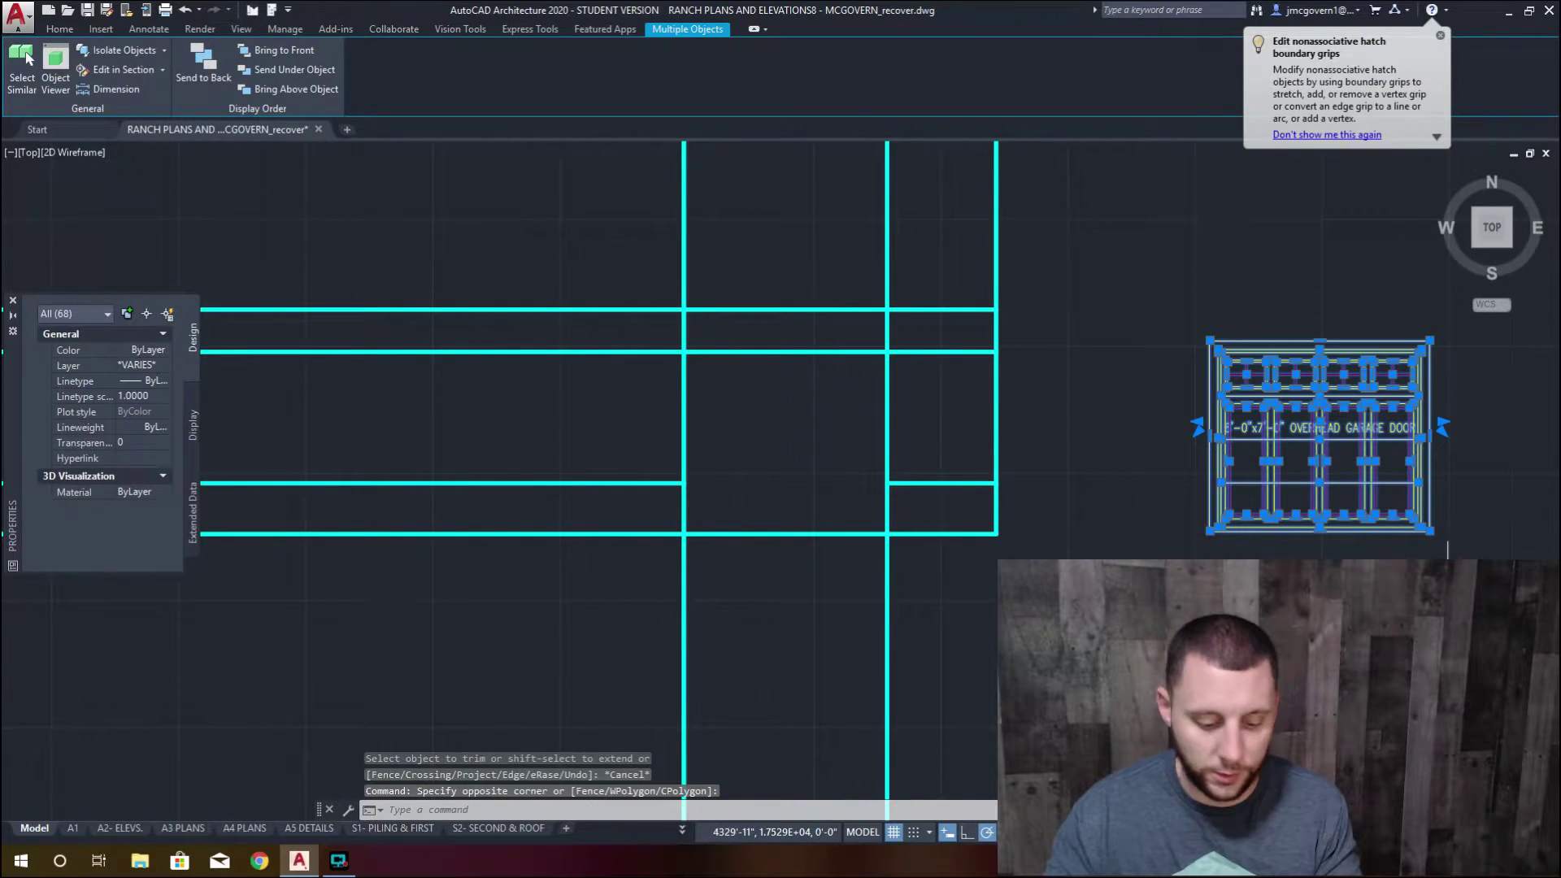
{"action": "type", "text": "m"}
{"action": "key", "text": "Return"}
{"action": "scroll", "coordinate": [1248, 357], "scroll_direction": "up", "scroll_amount": 6}
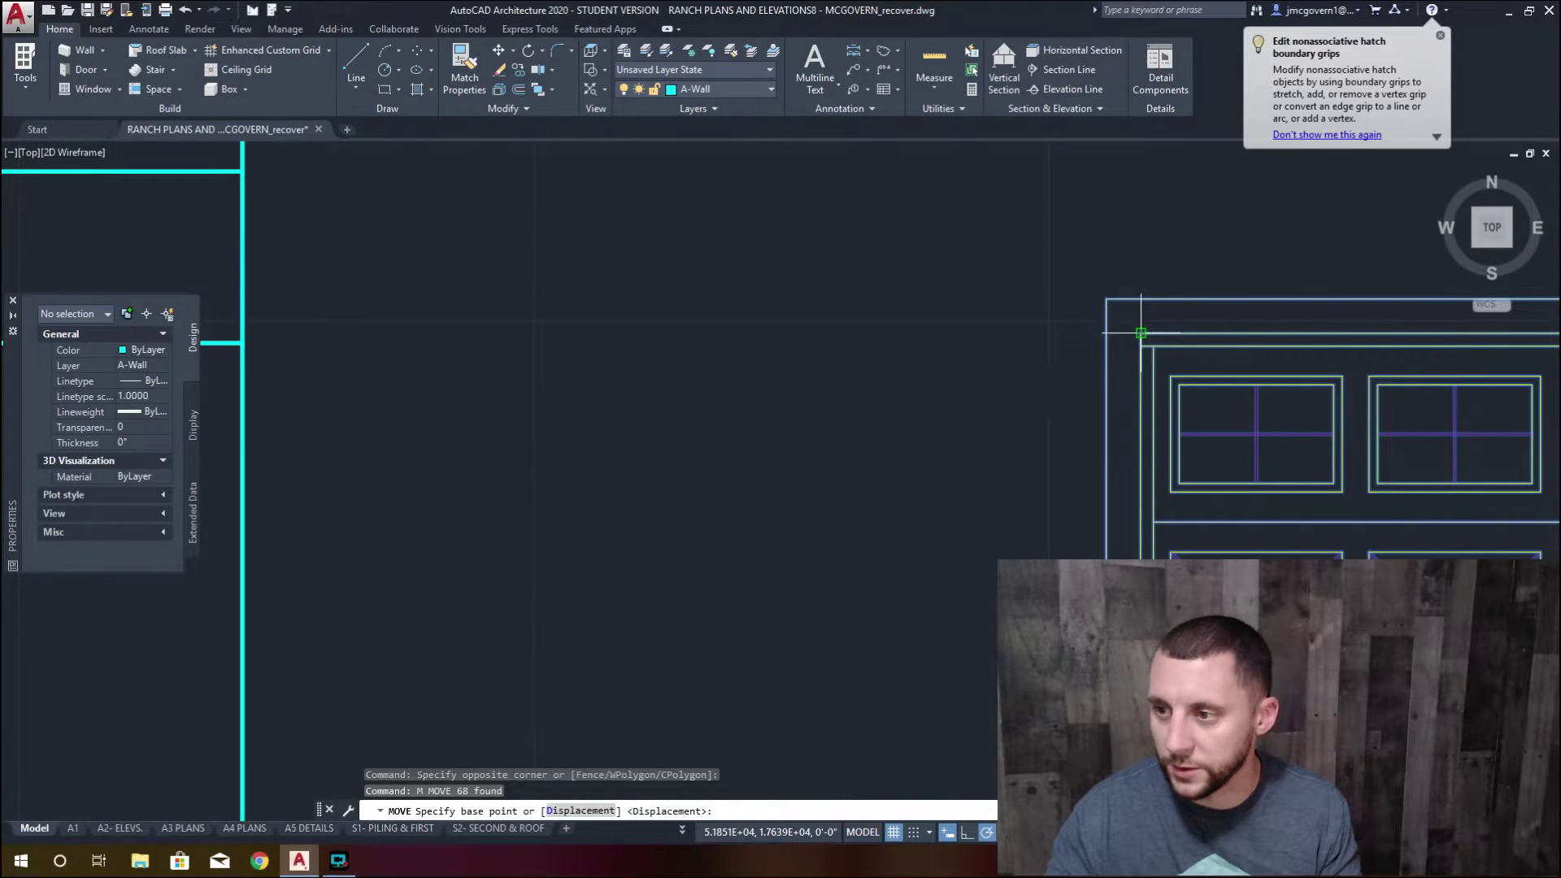
{"action": "left_click", "coordinate": [1140, 333]}
{"action": "scroll", "coordinate": [1140, 333], "scroll_direction": "down", "scroll_amount": 5}
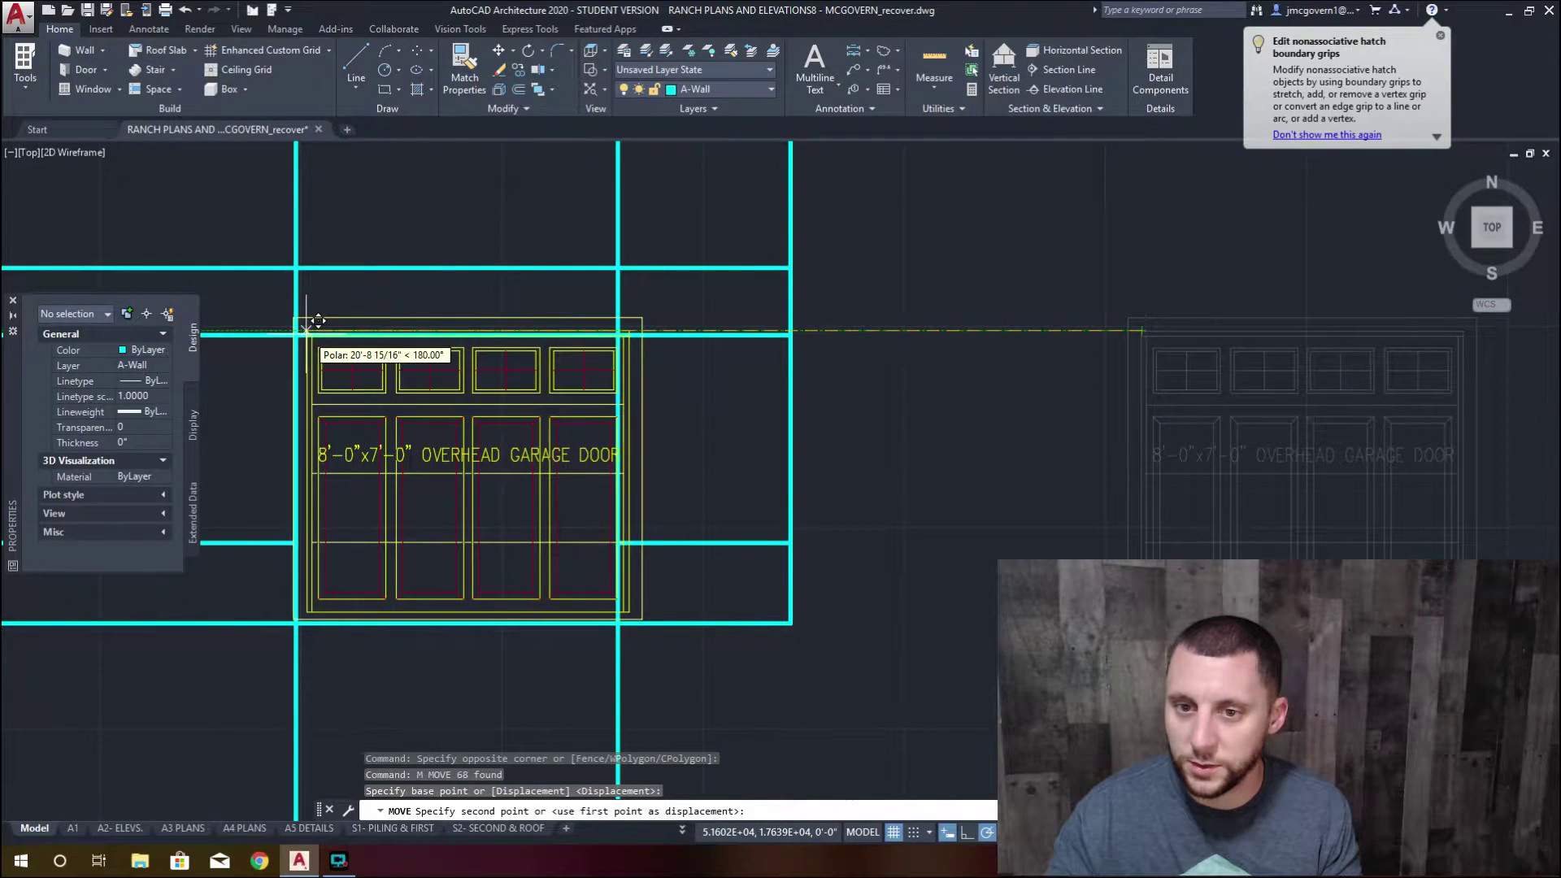
{"action": "left_click", "coordinate": [308, 328]}
Delete the two vertical construction lines projected from the garage door opening
{"action": "scroll", "coordinate": [431, 428], "scroll_direction": "down", "scroll_amount": 3}
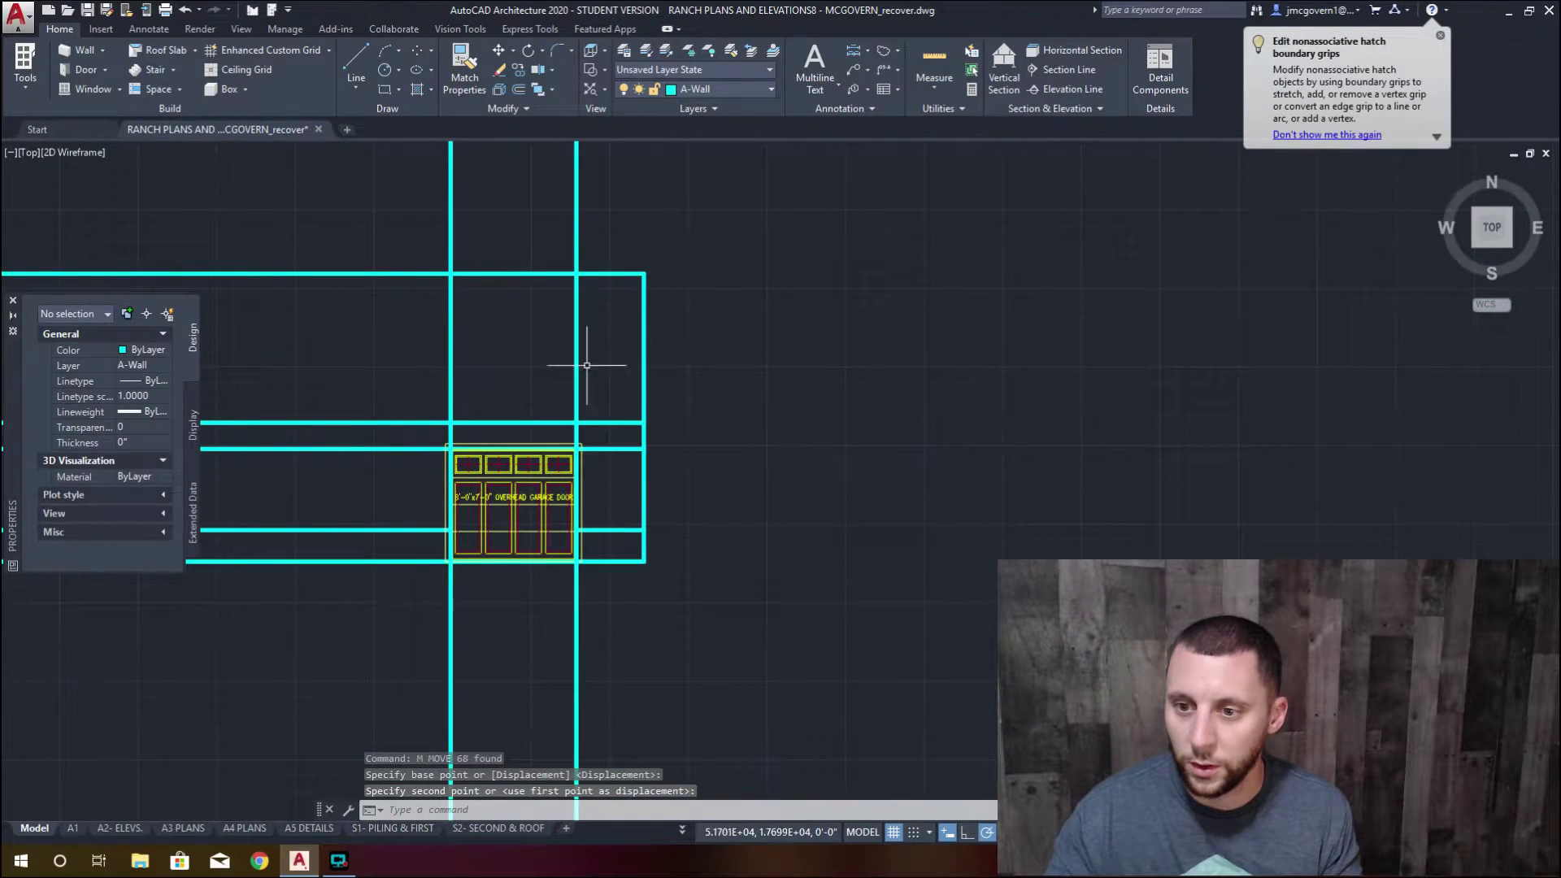
{"action": "left_click", "coordinate": [598, 350]}
{"action": "left_click", "coordinate": [393, 366]}
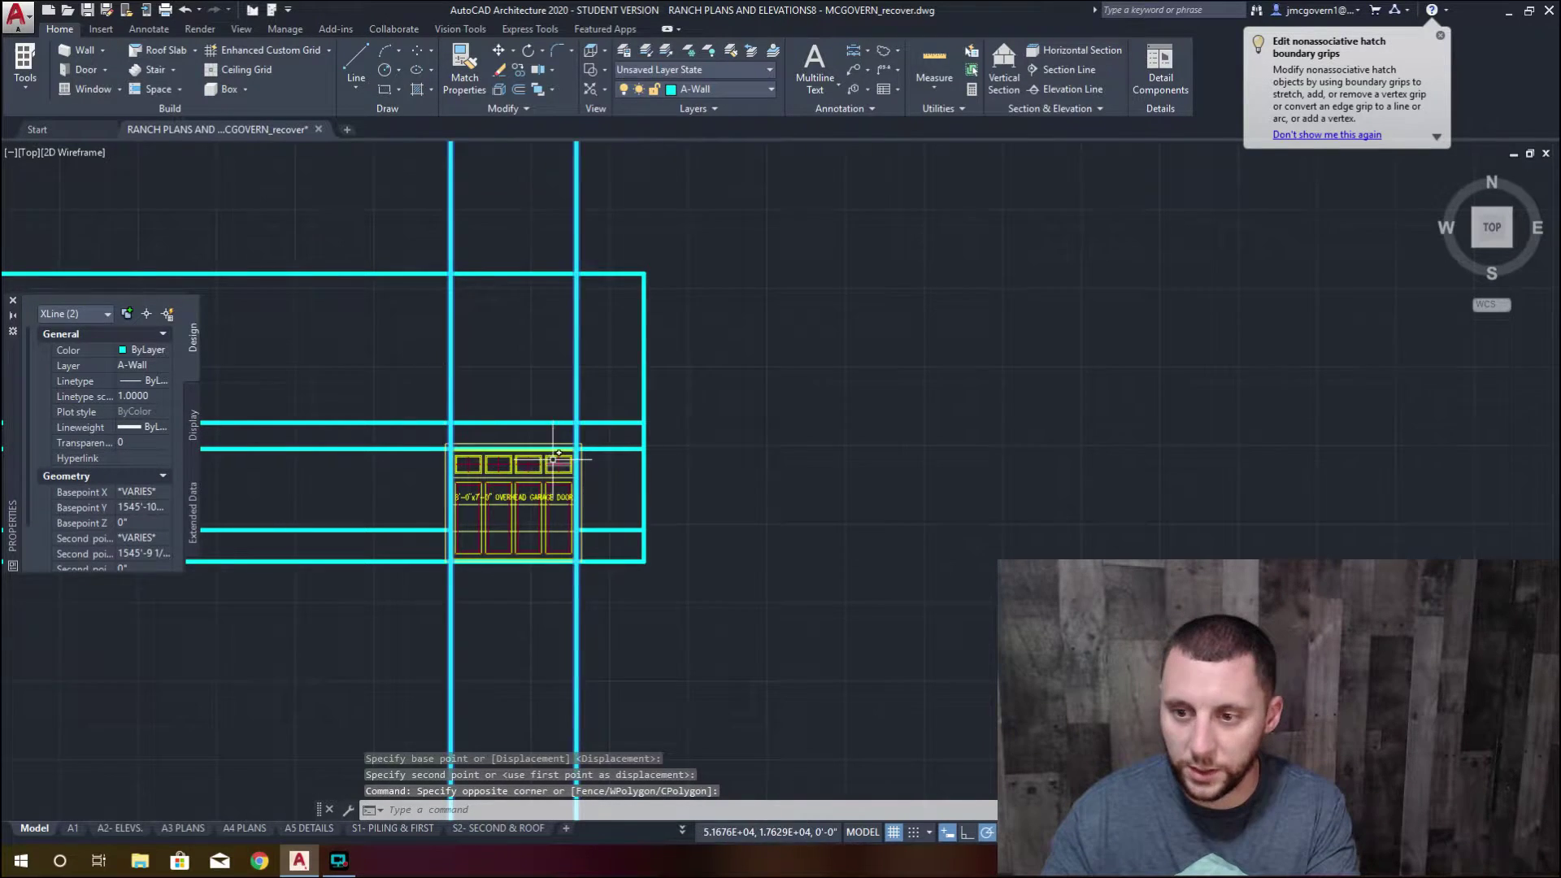
{"action": "scroll", "coordinate": [556, 456], "scroll_direction": "up", "scroll_amount": 4}
{"action": "scroll", "coordinate": [488, 456], "scroll_direction": "down", "scroll_amount": 3}
{"action": "scroll", "coordinate": [411, 453], "scroll_direction": "up", "scroll_amount": 4}
{"action": "scroll", "coordinate": [393, 453], "scroll_direction": "down", "scroll_amount": 4}
{"action": "scroll", "coordinate": [398, 451], "scroll_direction": "down", "scroll_amount": 6}
{"action": "middle_click_drag", "start_coordinate": [401, 434], "coordinate": [429, 684]}
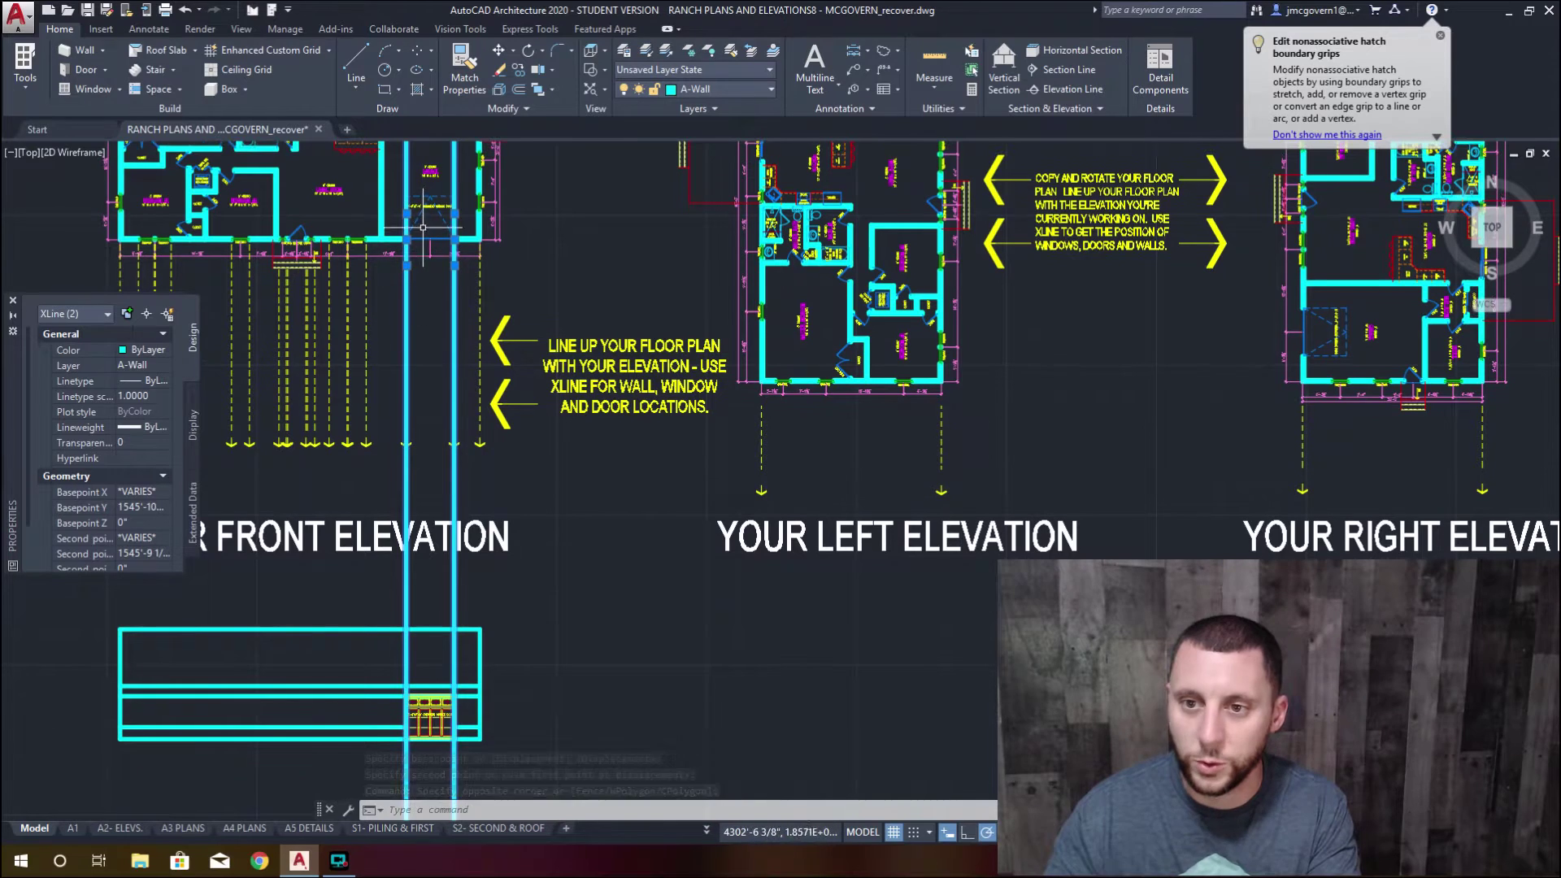
{"action": "scroll", "coordinate": [480, 463], "scroll_direction": "up", "scroll_amount": 3}
{"action": "key", "text": "Delete"}
Delete the horizontal header line running across the top of the placed garage door
{"action": "scroll", "coordinate": [447, 520], "scroll_direction": "up", "scroll_amount": 6}
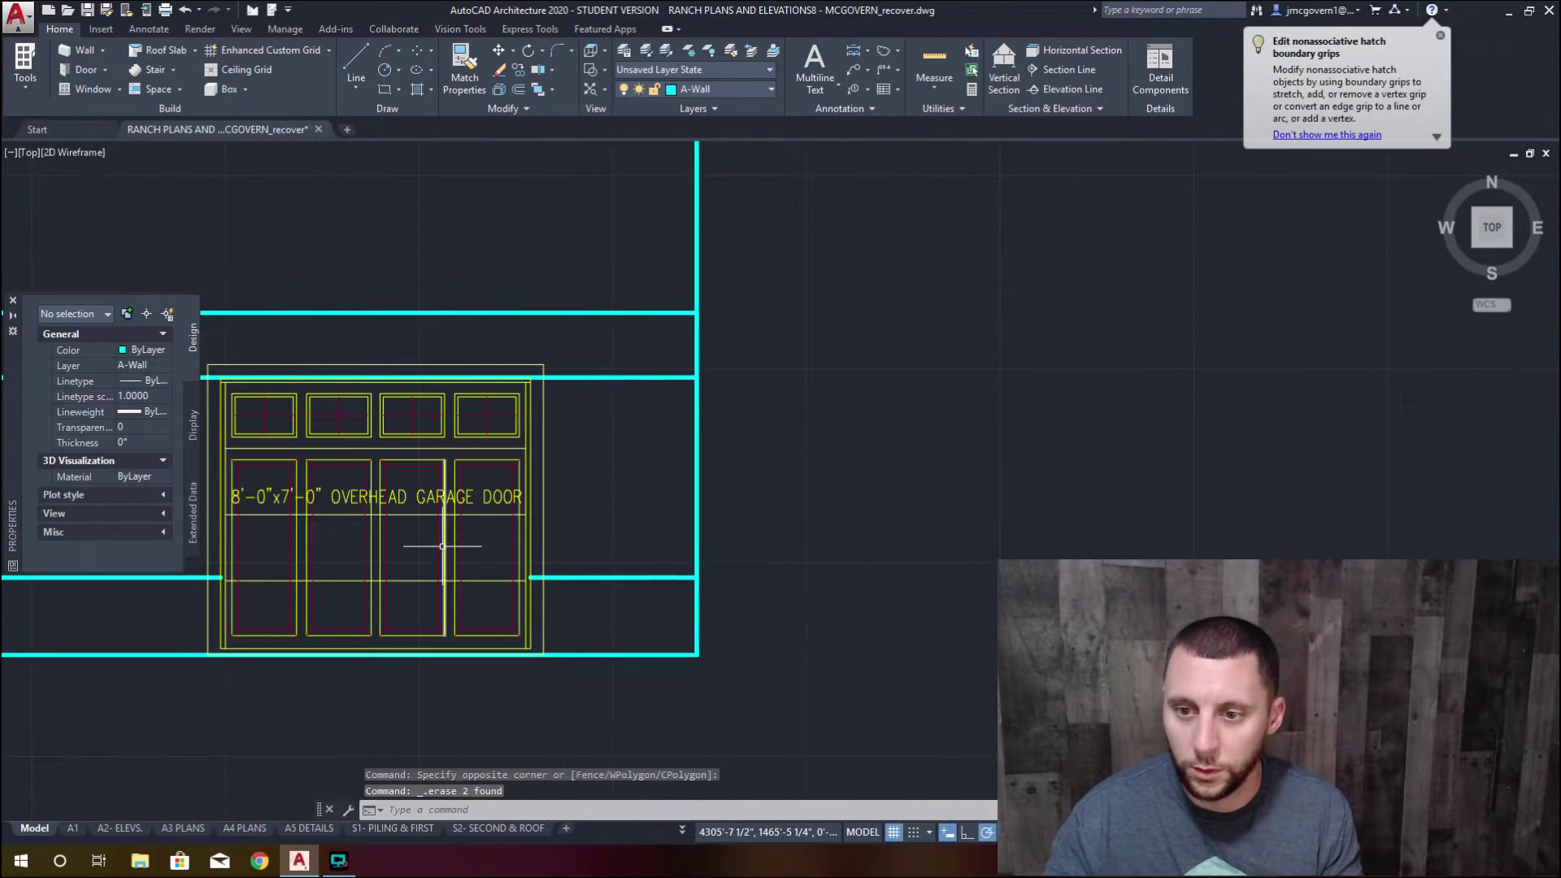
{"action": "left_click", "coordinate": [638, 430]}
{"action": "left_click", "coordinate": [577, 346]}
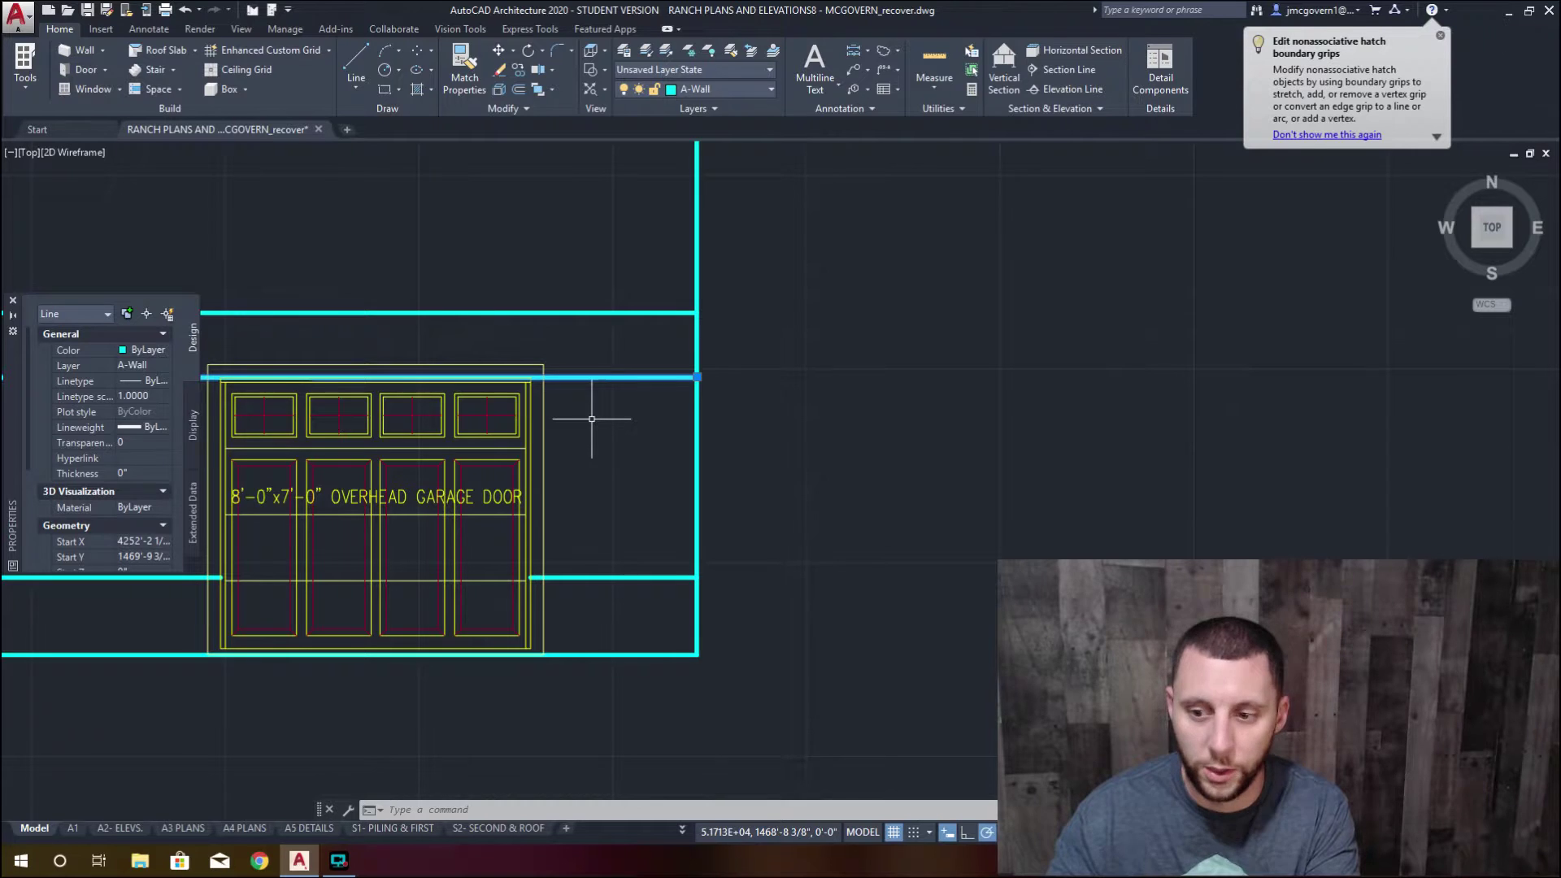
{"action": "key", "text": "Delete"}
Draw vertical construction lines through both jambs of the front entrance's left side light in the student's front floor plan
{"action": "scroll", "coordinate": [592, 419], "scroll_direction": "down", "scroll_amount": 4}
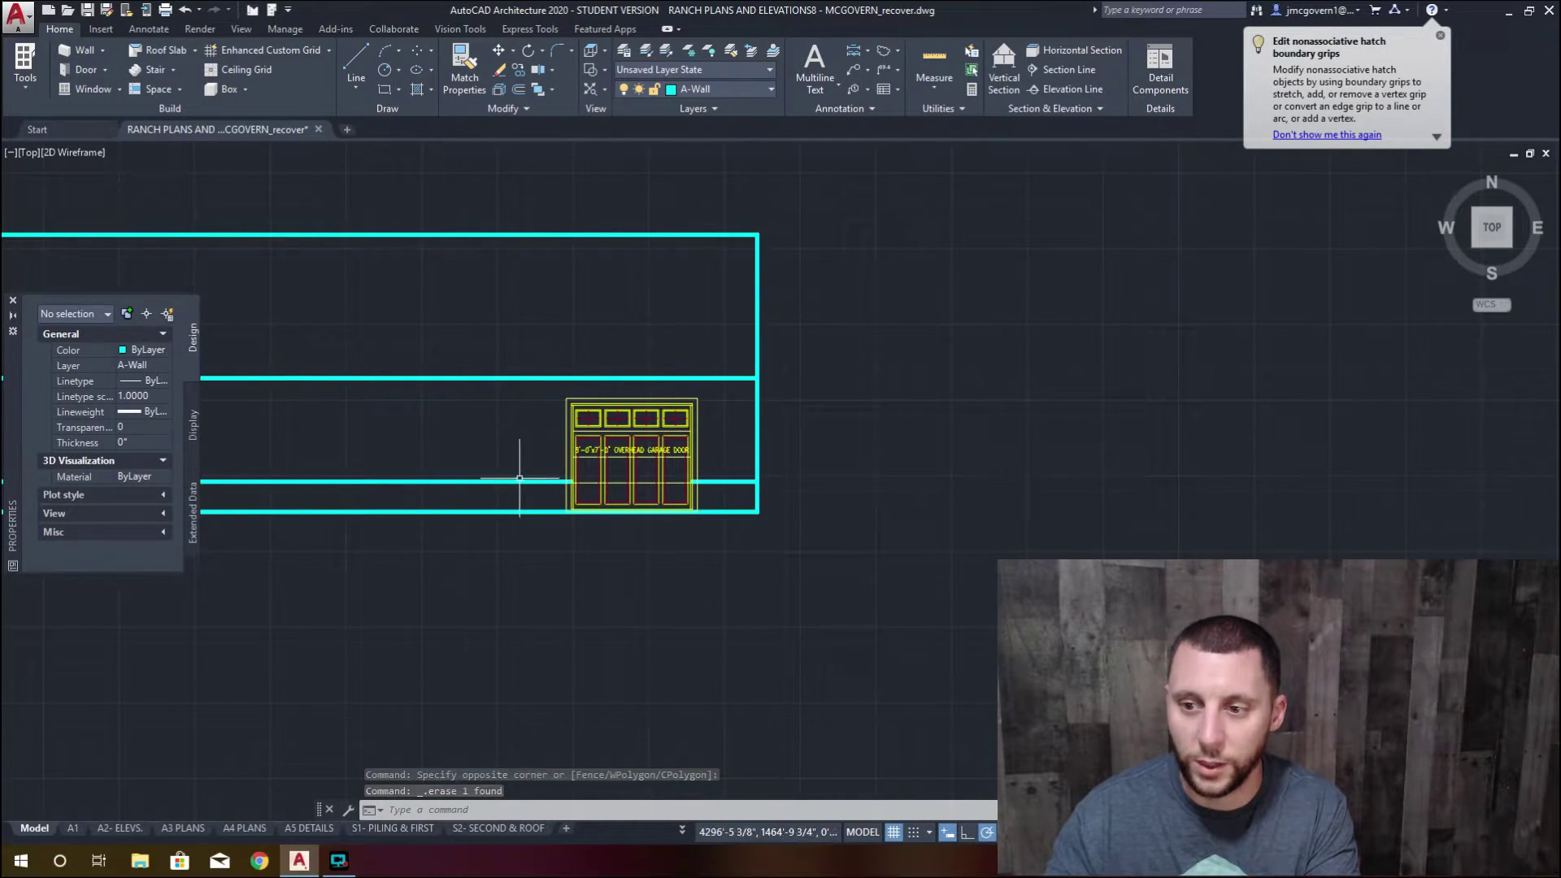
{"action": "middle_click_drag", "start_coordinate": [519, 478], "coordinate": [920, 536]}
{"action": "scroll", "coordinate": [891, 518], "scroll_direction": "down", "scroll_amount": 3}
{"action": "middle_click_drag", "start_coordinate": [547, 498], "coordinate": [496, 655]}
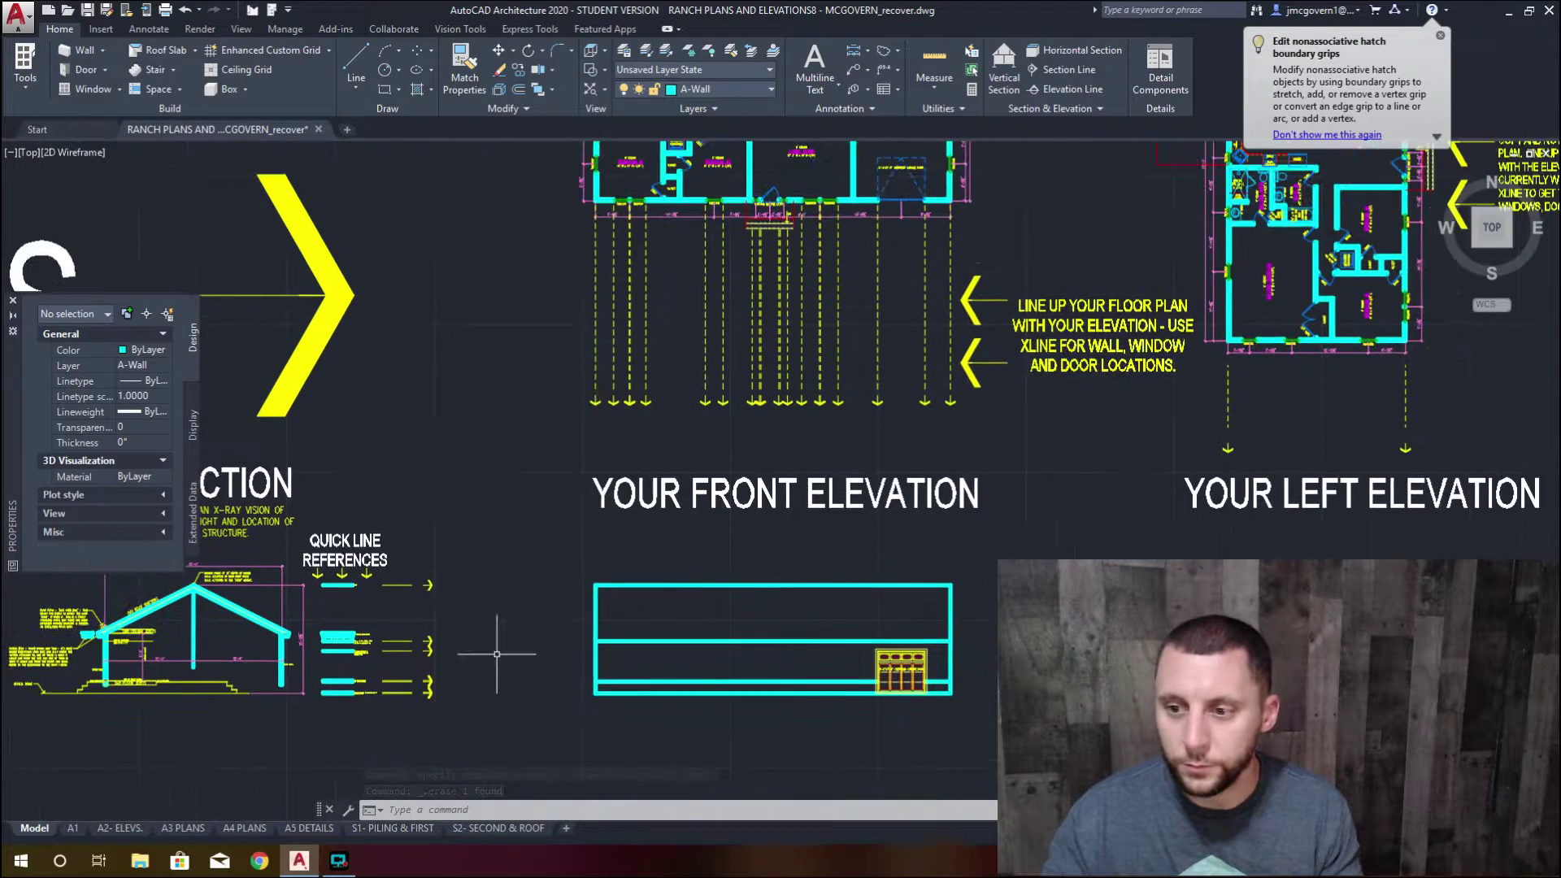
{"action": "middle_click_drag", "start_coordinate": [718, 353], "coordinate": [652, 511]}
{"action": "scroll", "coordinate": [704, 360], "scroll_direction": "up", "scroll_amount": 10}
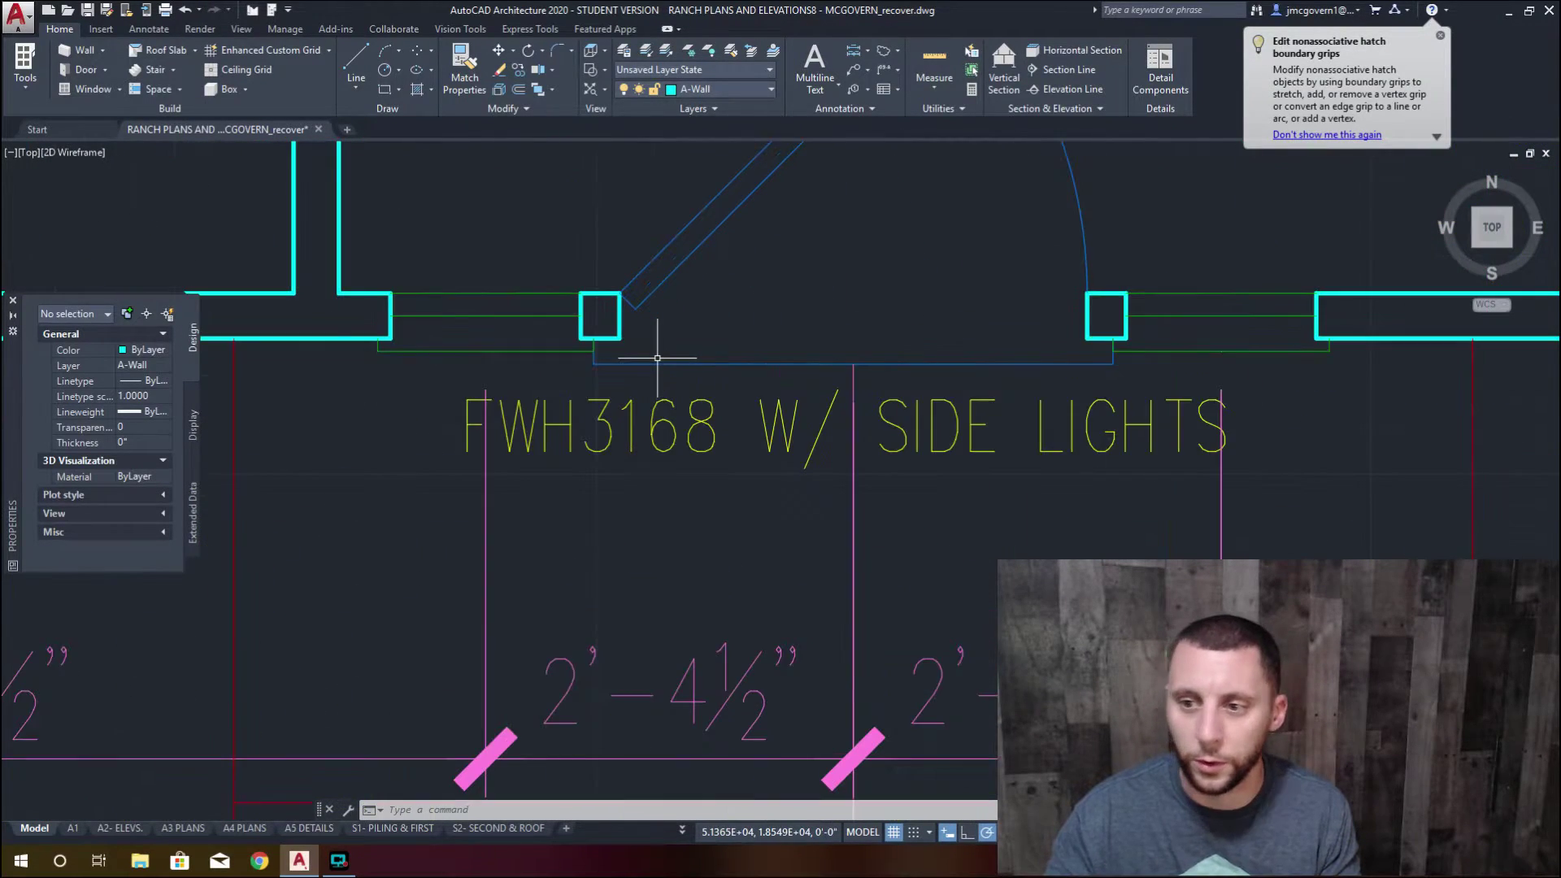
{"action": "type", "text": "xline"}
{"action": "key", "text": "Return"}
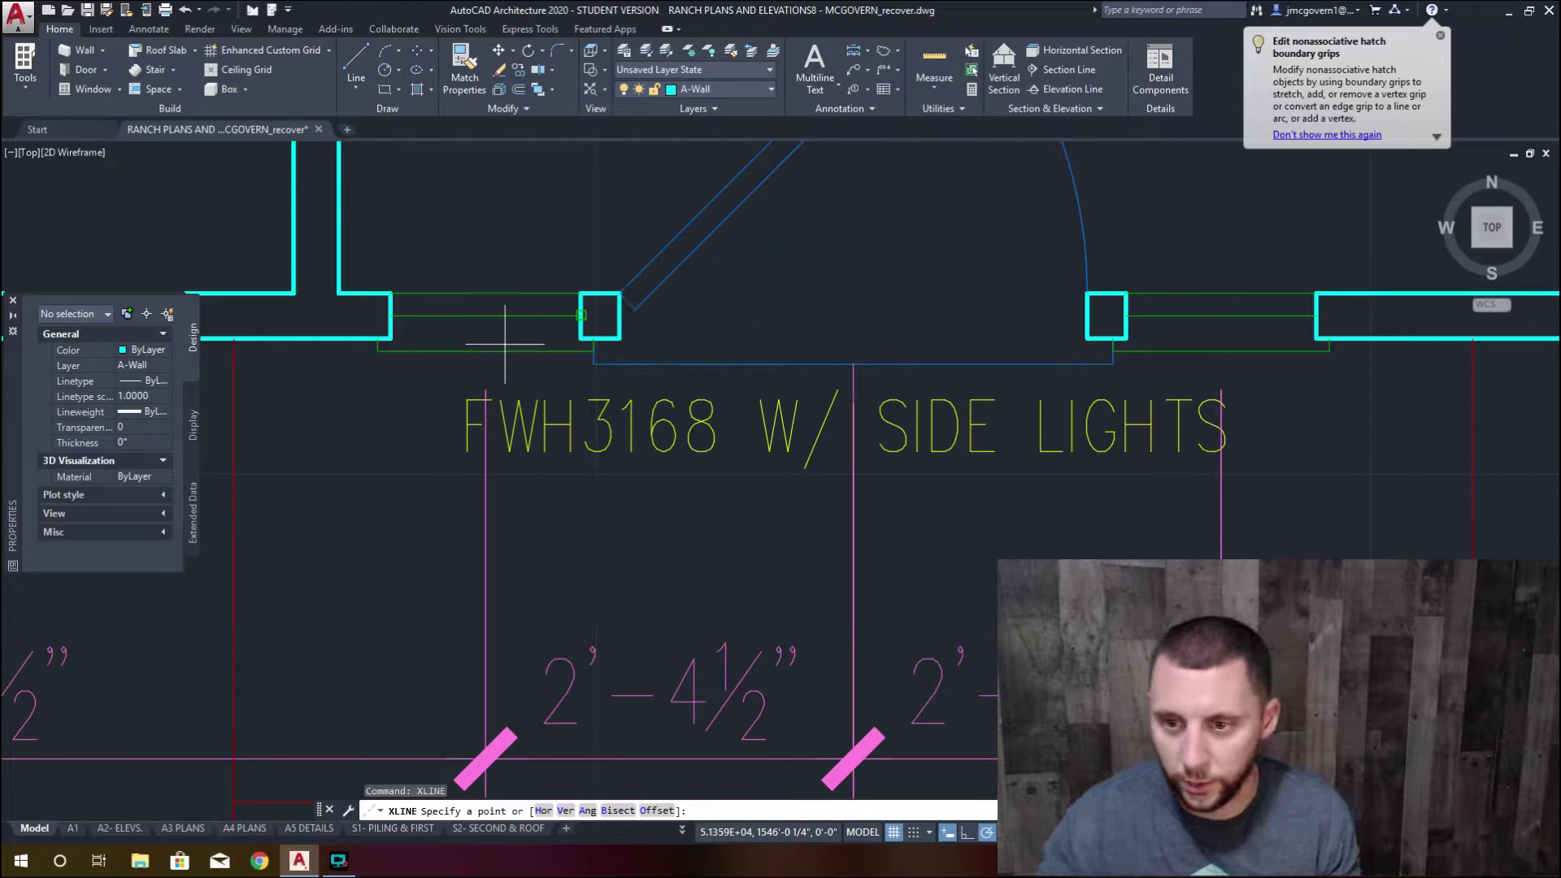
{"action": "left_click", "coordinate": [393, 338]}
{"action": "left_click", "coordinate": [393, 383]}
{"action": "key", "text": "Return"}
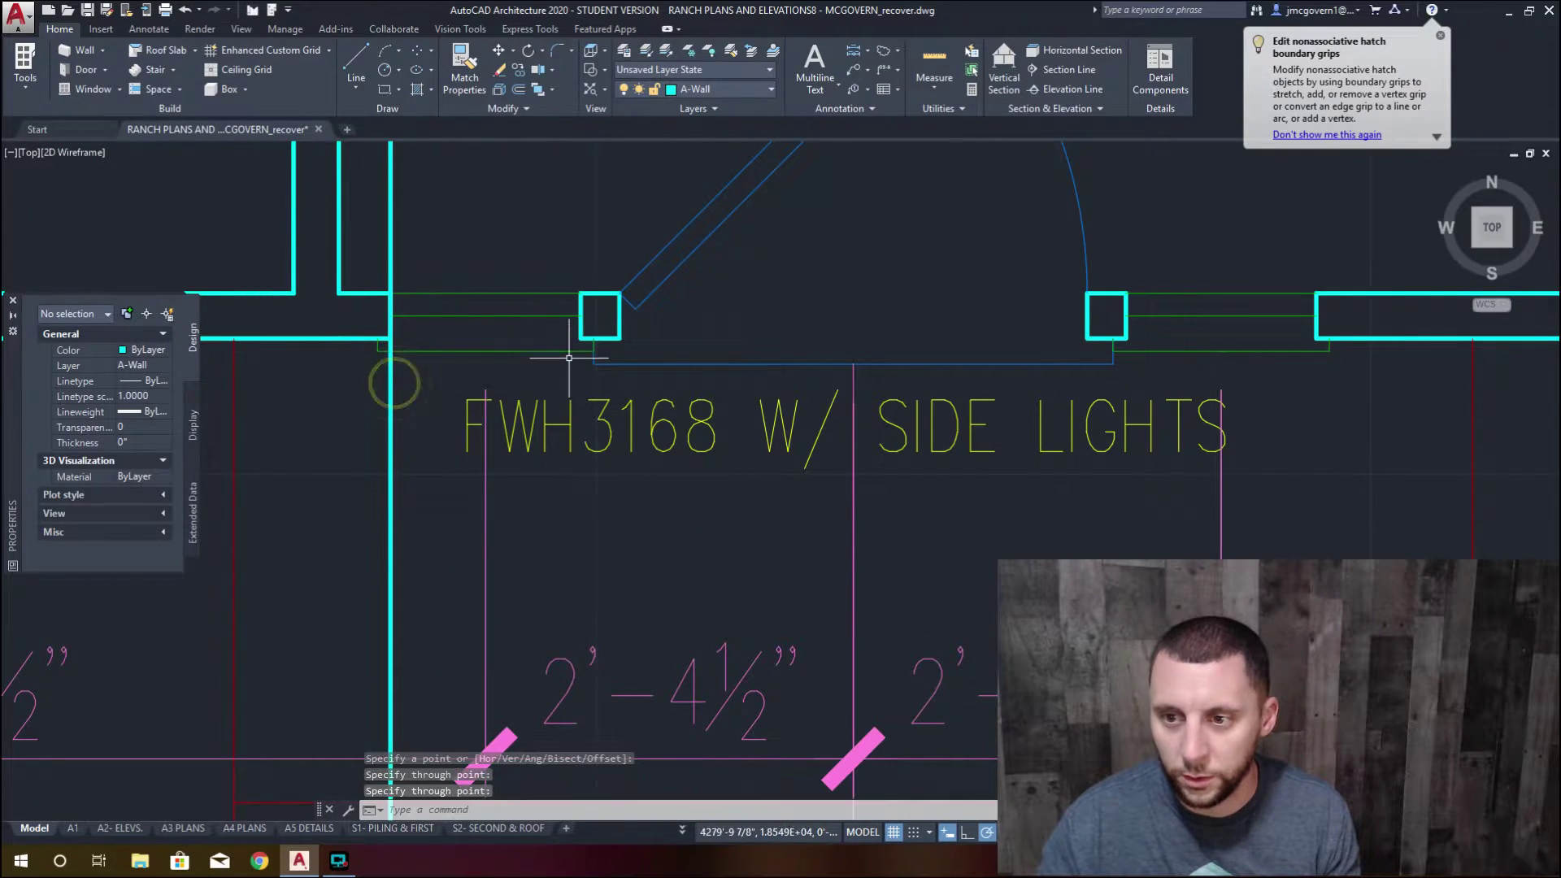
{"action": "key", "text": "Return"}
{"action": "left_click", "coordinate": [582, 338]}
{"action": "left_click", "coordinate": [595, 375]}
{"action": "key", "text": "Return"}
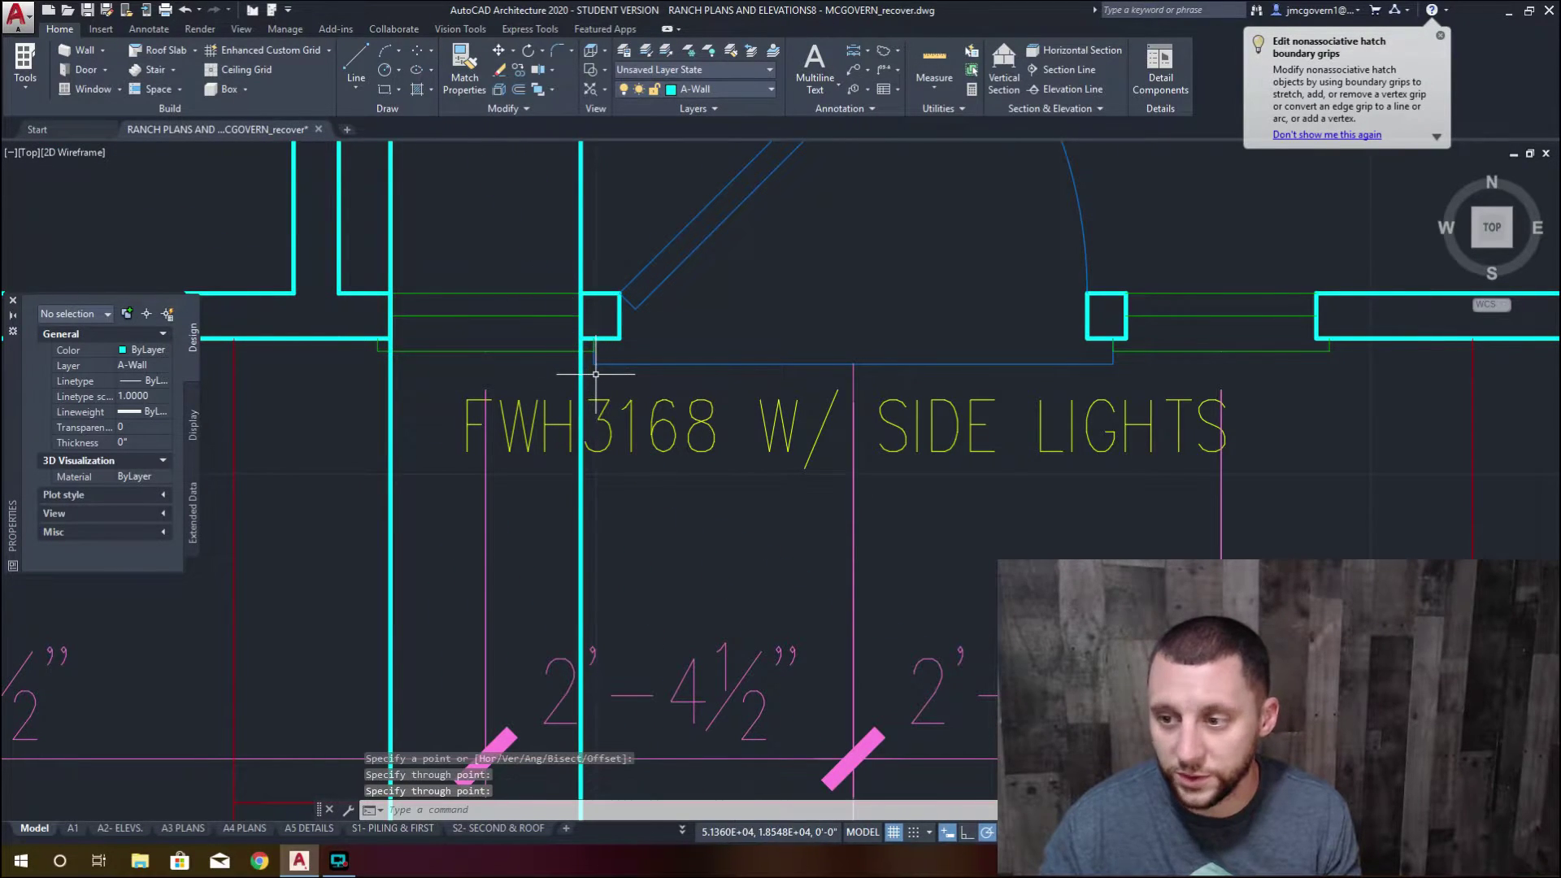
Draw vertical construction lines through both jambs of the front entrance door opening between the side lights
{"action": "key", "text": "Return"}
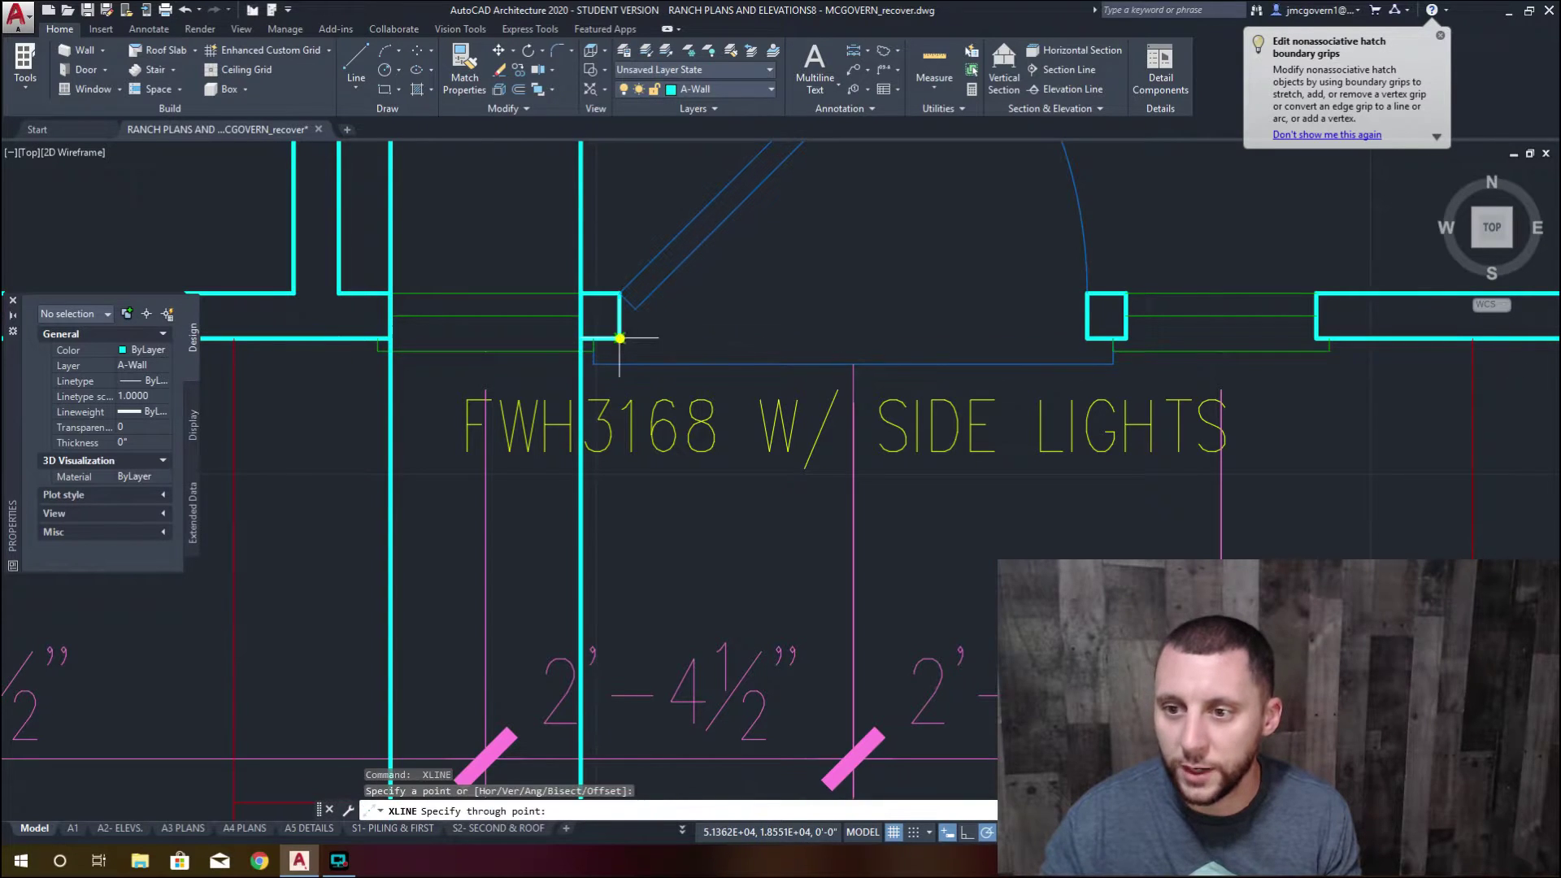
{"action": "left_click", "coordinate": [619, 338]}
{"action": "left_click", "coordinate": [620, 369]}
{"action": "key", "text": "Return"}
{"action": "key", "text": "Return"}
{"action": "left_click", "coordinate": [1087, 339]}
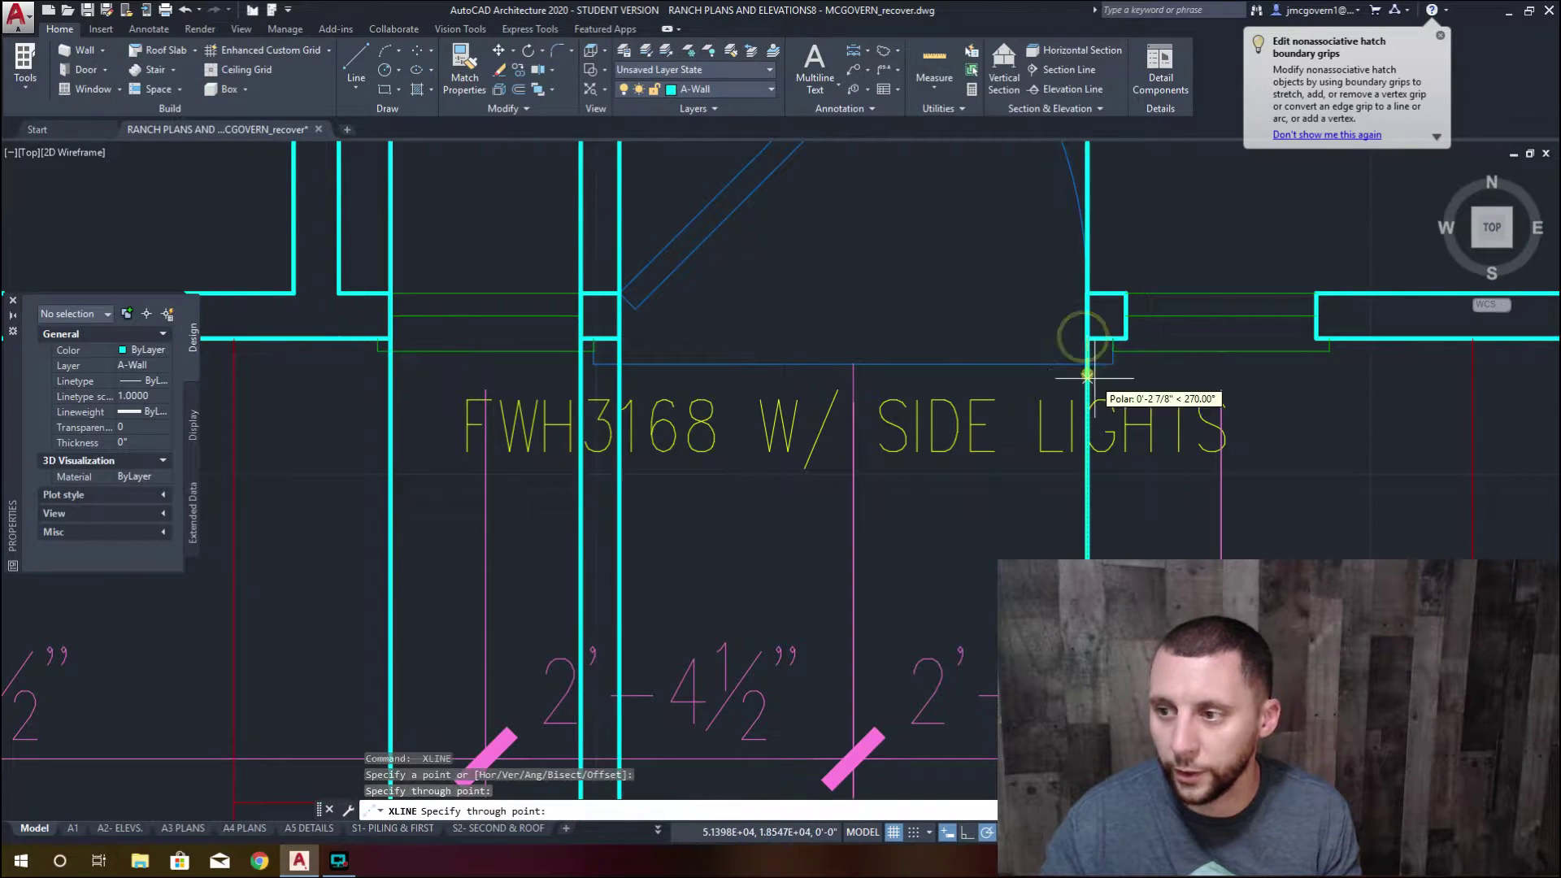
{"action": "left_click", "coordinate": [1087, 374]}
{"action": "key", "text": "Return"}
{"action": "key", "text": "Return"}
Draw vertical construction lines through both jambs of the front entrance's right side light
{"action": "left_click", "coordinate": [1126, 339]}
{"action": "left_click", "coordinate": [1125, 374]}
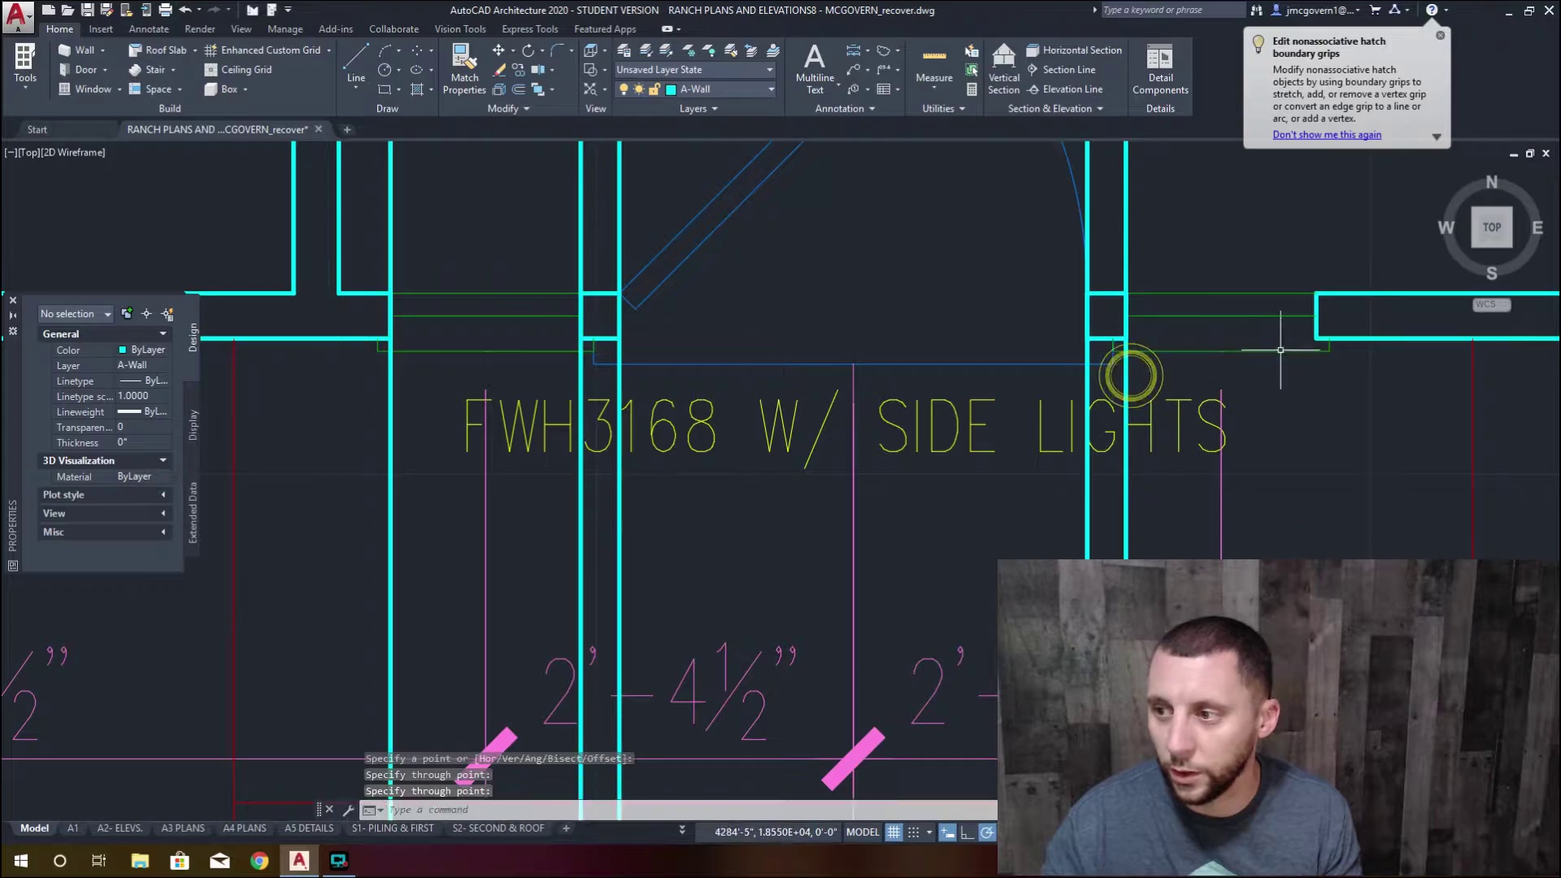
{"action": "key", "text": "Return"}
{"action": "key", "text": "Return"}
{"action": "left_click", "coordinate": [1317, 338]}
{"action": "left_click", "coordinate": [1320, 379]}
{"action": "key", "text": "Return"}
Ungroup the FWH3168 living room front entrance door drawing with side lights
{"action": "scroll", "coordinate": [949, 469], "scroll_direction": "down", "scroll_amount": 6}
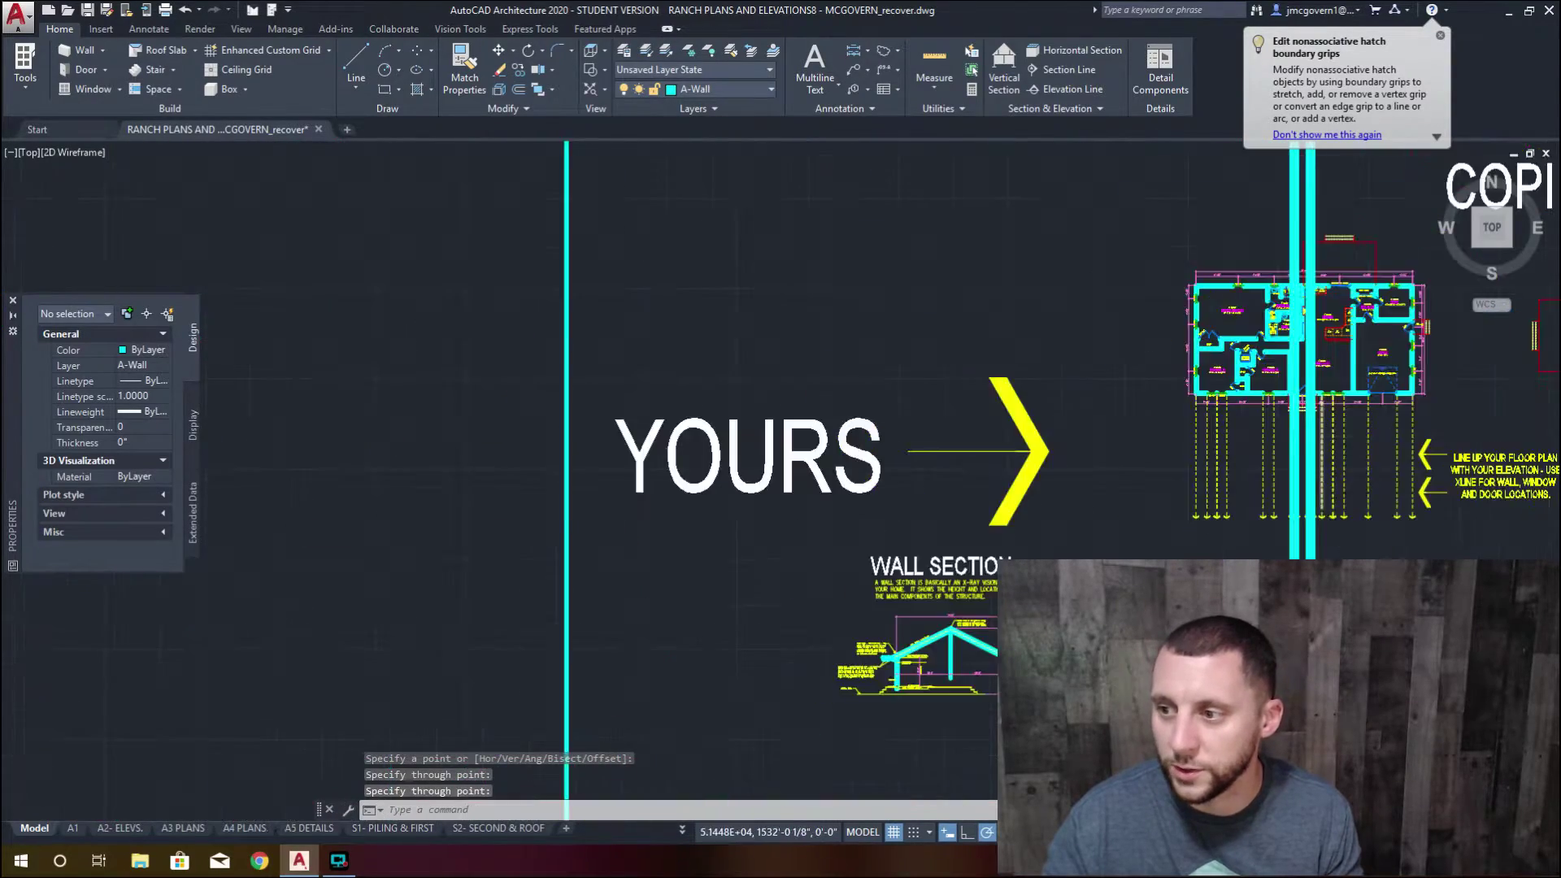
{"action": "scroll", "coordinate": [949, 470], "scroll_direction": "up", "scroll_amount": 2}
{"action": "middle_click_drag", "start_coordinate": [949, 469], "coordinate": [932, 618]}
{"action": "mouse_move", "coordinate": [863, 374]}
{"action": "middle_mouse_down"}
{"action": "mouse_move", "coordinate": [892, 528]}
{"action": "mouse_move", "coordinate": [850, 756]}
{"action": "middle_mouse_up"}
{"action": "middle_click_drag", "start_coordinate": [841, 431], "coordinate": [819, 507]}
{"action": "scroll", "coordinate": [776, 344], "scroll_direction": "up", "scroll_amount": 10}
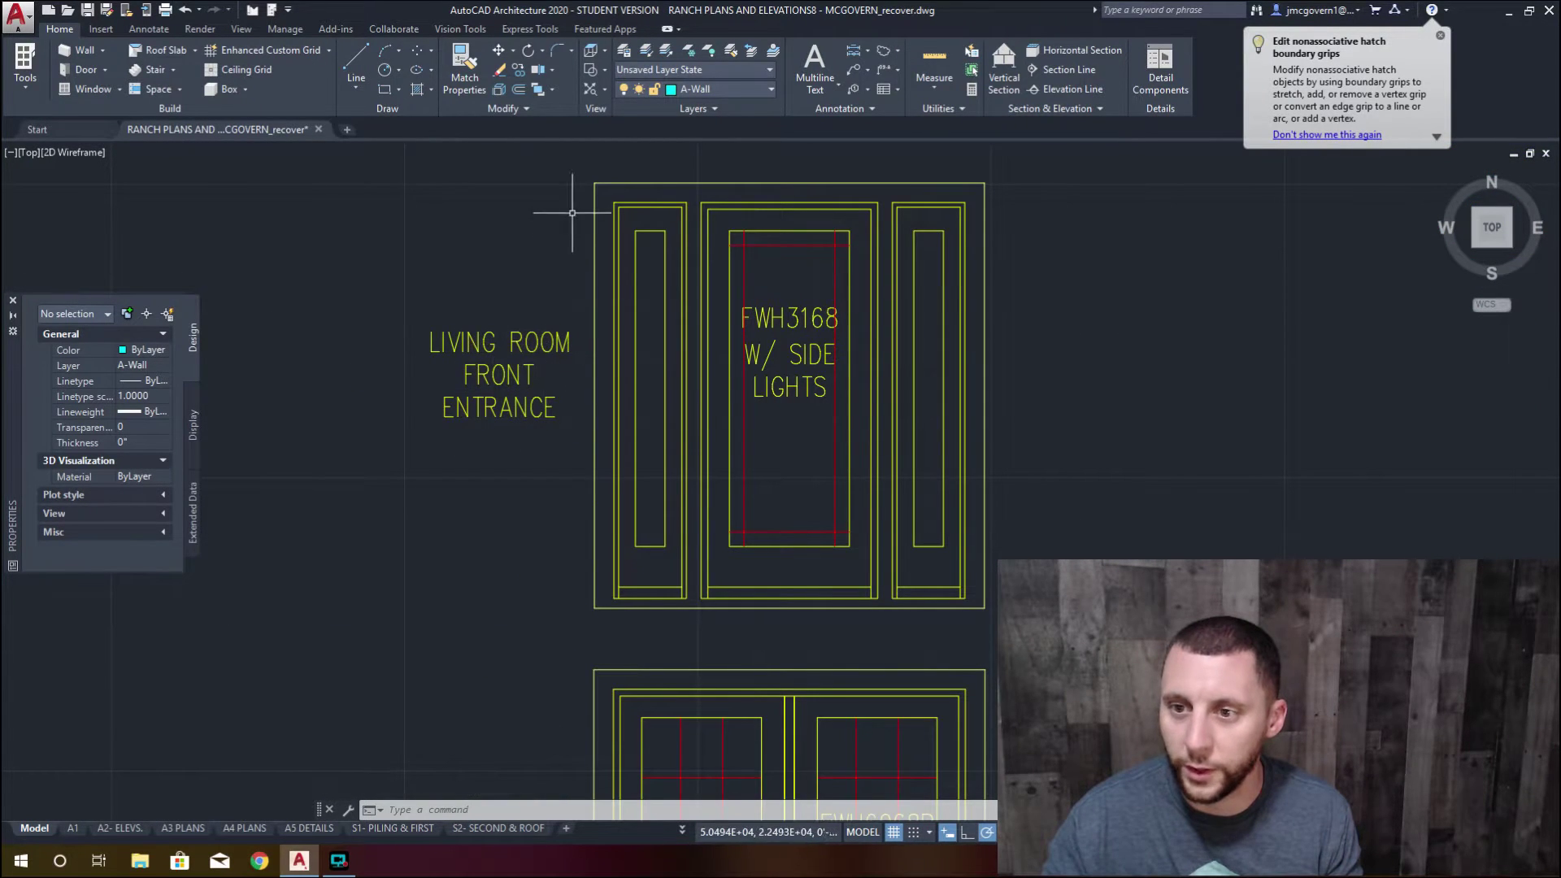
{"action": "left_click", "coordinate": [578, 163]}
{"action": "left_click", "coordinate": [1023, 626]}
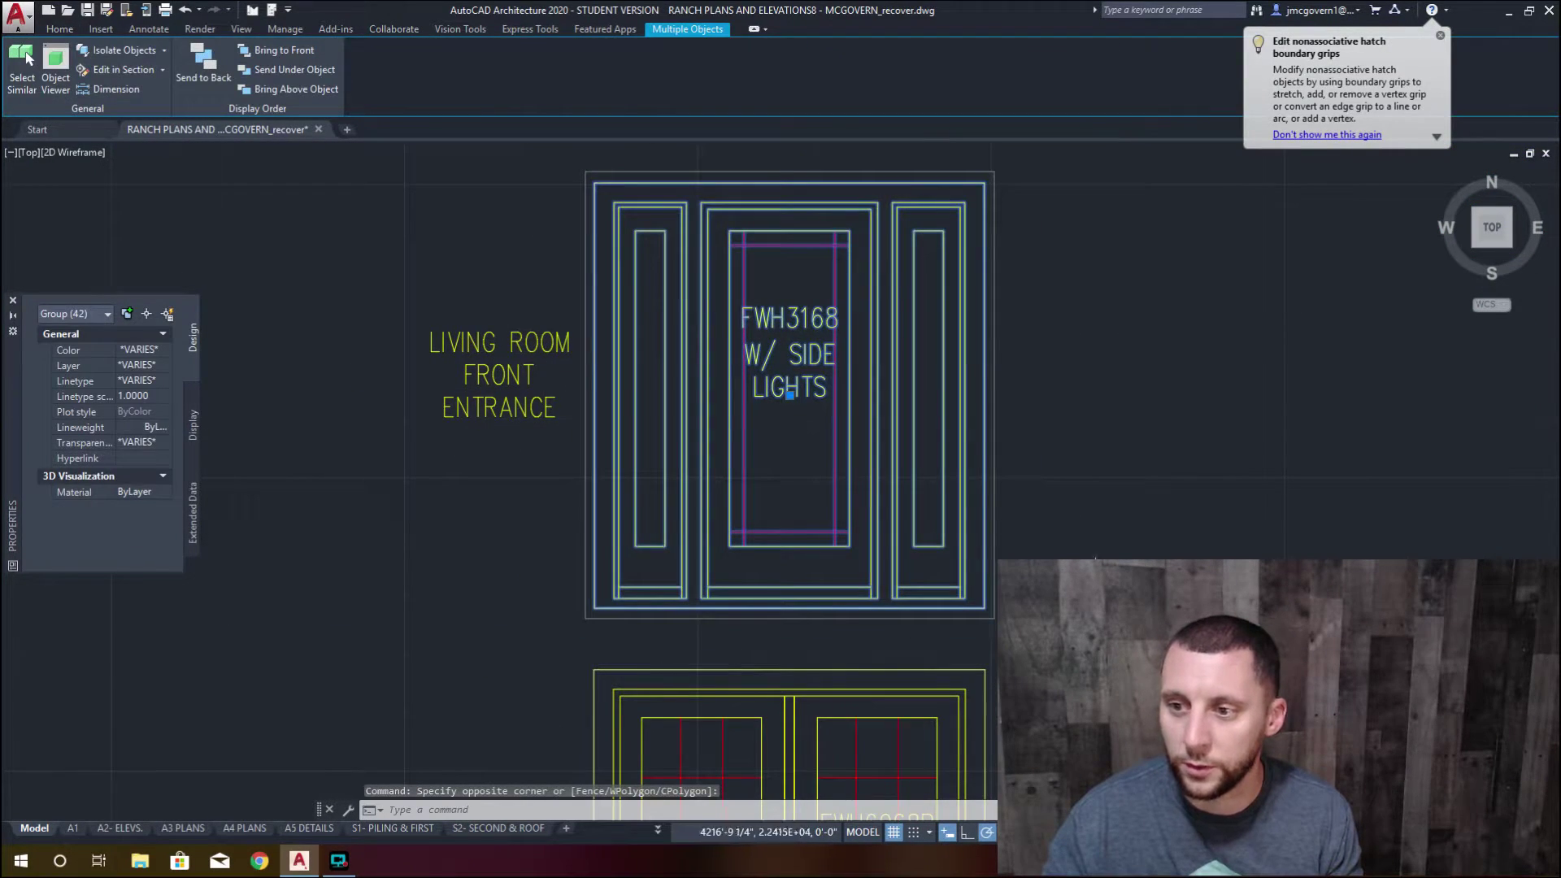
{"action": "type", "text": "ungroup"}
{"action": "key", "text": "Return"}
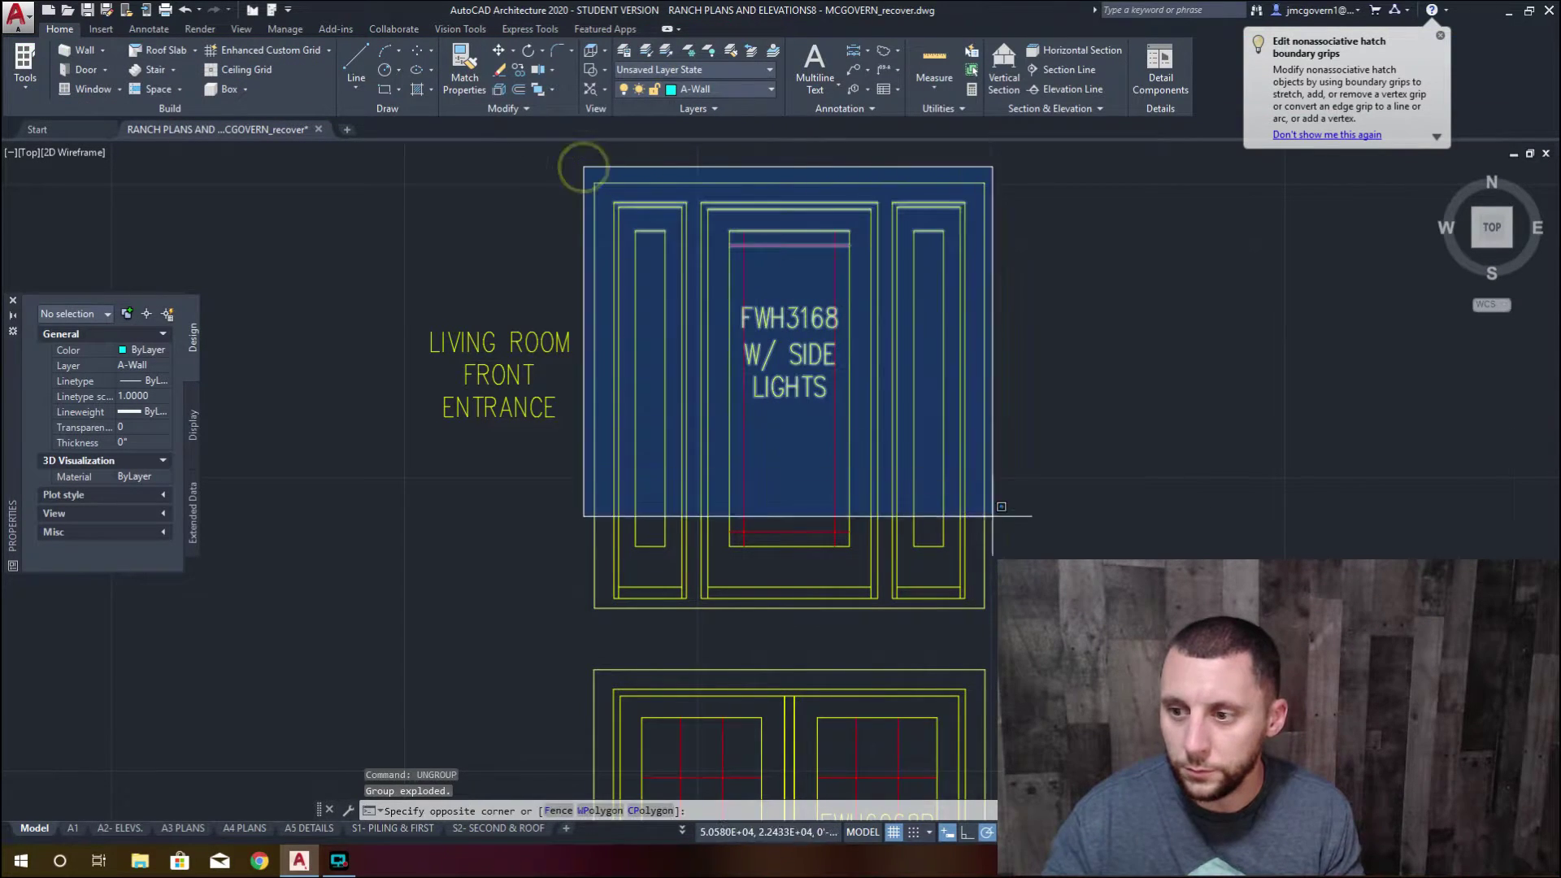
Copy the FWH3168 door with side lights from its left side light's upper-left frame corner to the leftmost construction line's intersection with the student's header line
{"action": "left_click", "coordinate": [1004, 622]}
{"action": "type", "text": "cop"}
{"action": "key", "text": "Return"}
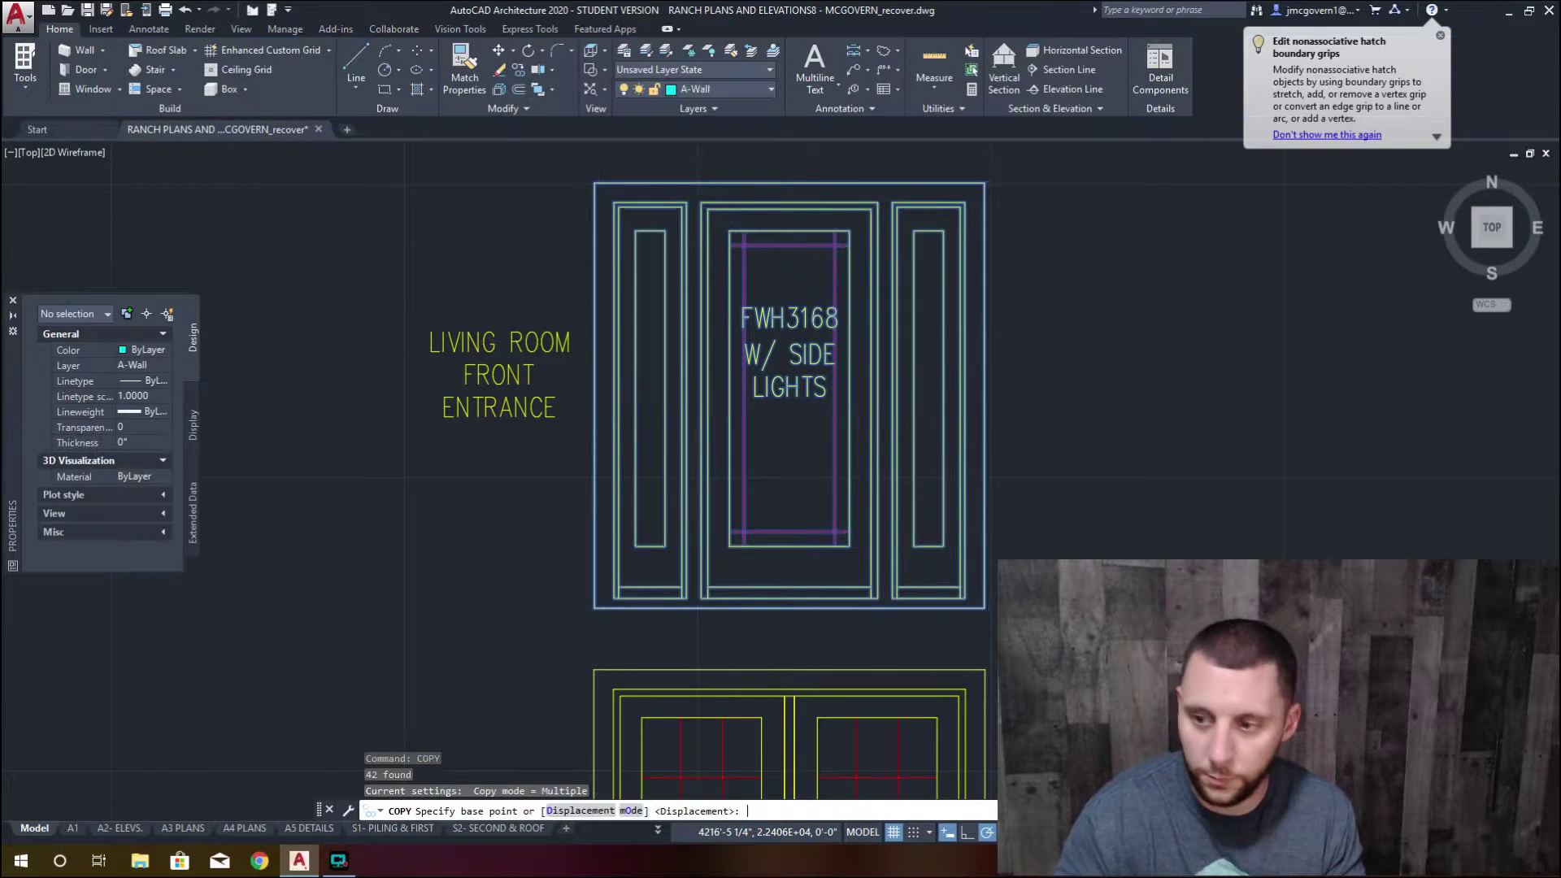
{"action": "scroll", "coordinate": [620, 194], "scroll_direction": "up", "scroll_amount": 6}
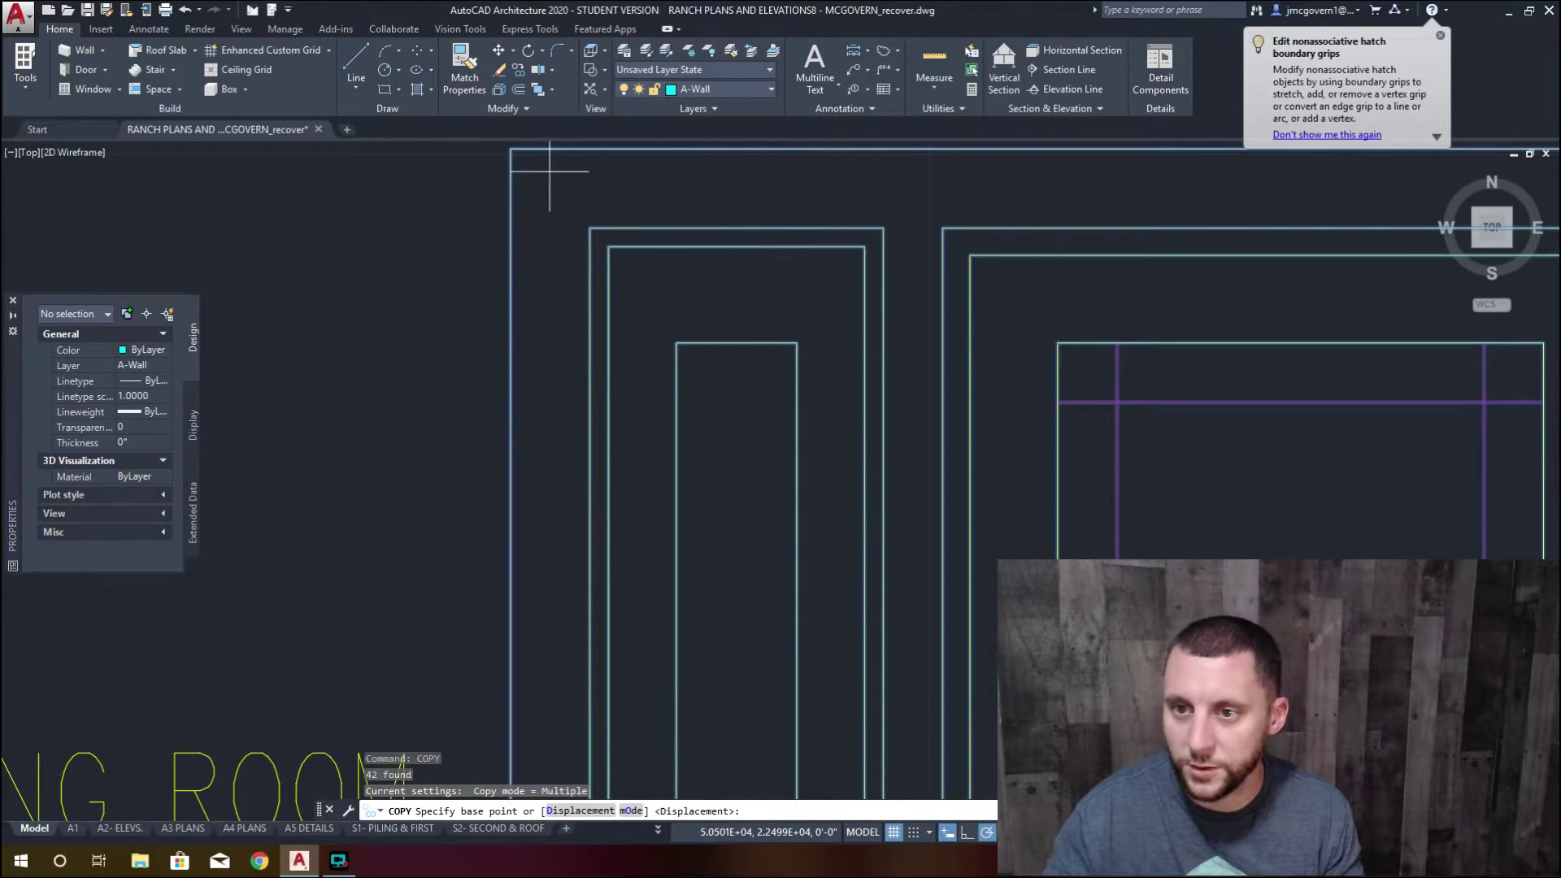
{"action": "left_click", "coordinate": [590, 227]}
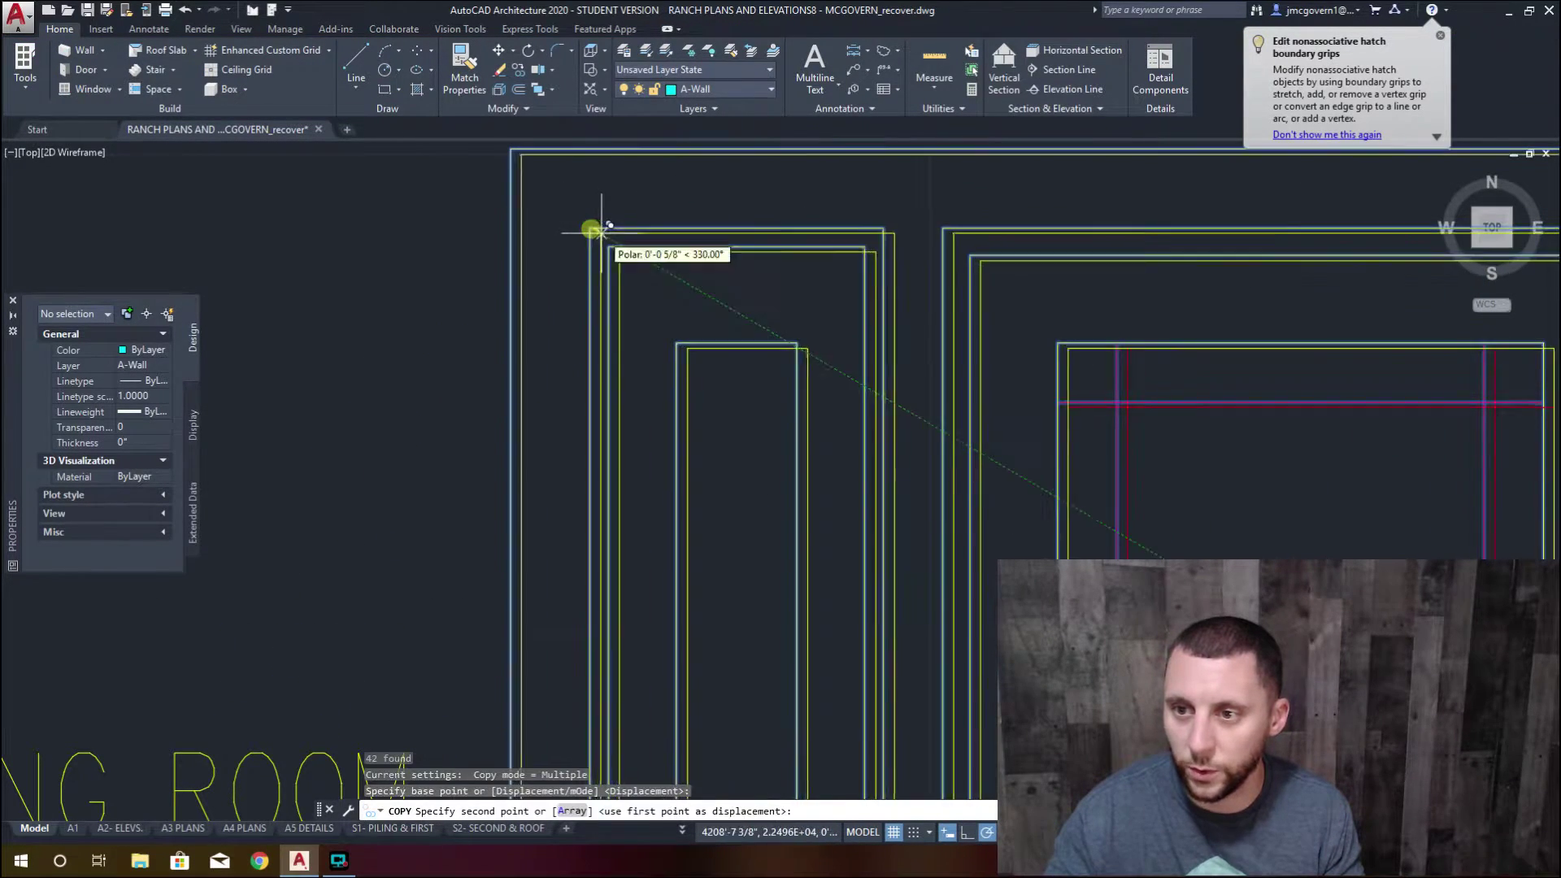
{"action": "scroll", "coordinate": [592, 233], "scroll_direction": "down", "scroll_amount": 10}
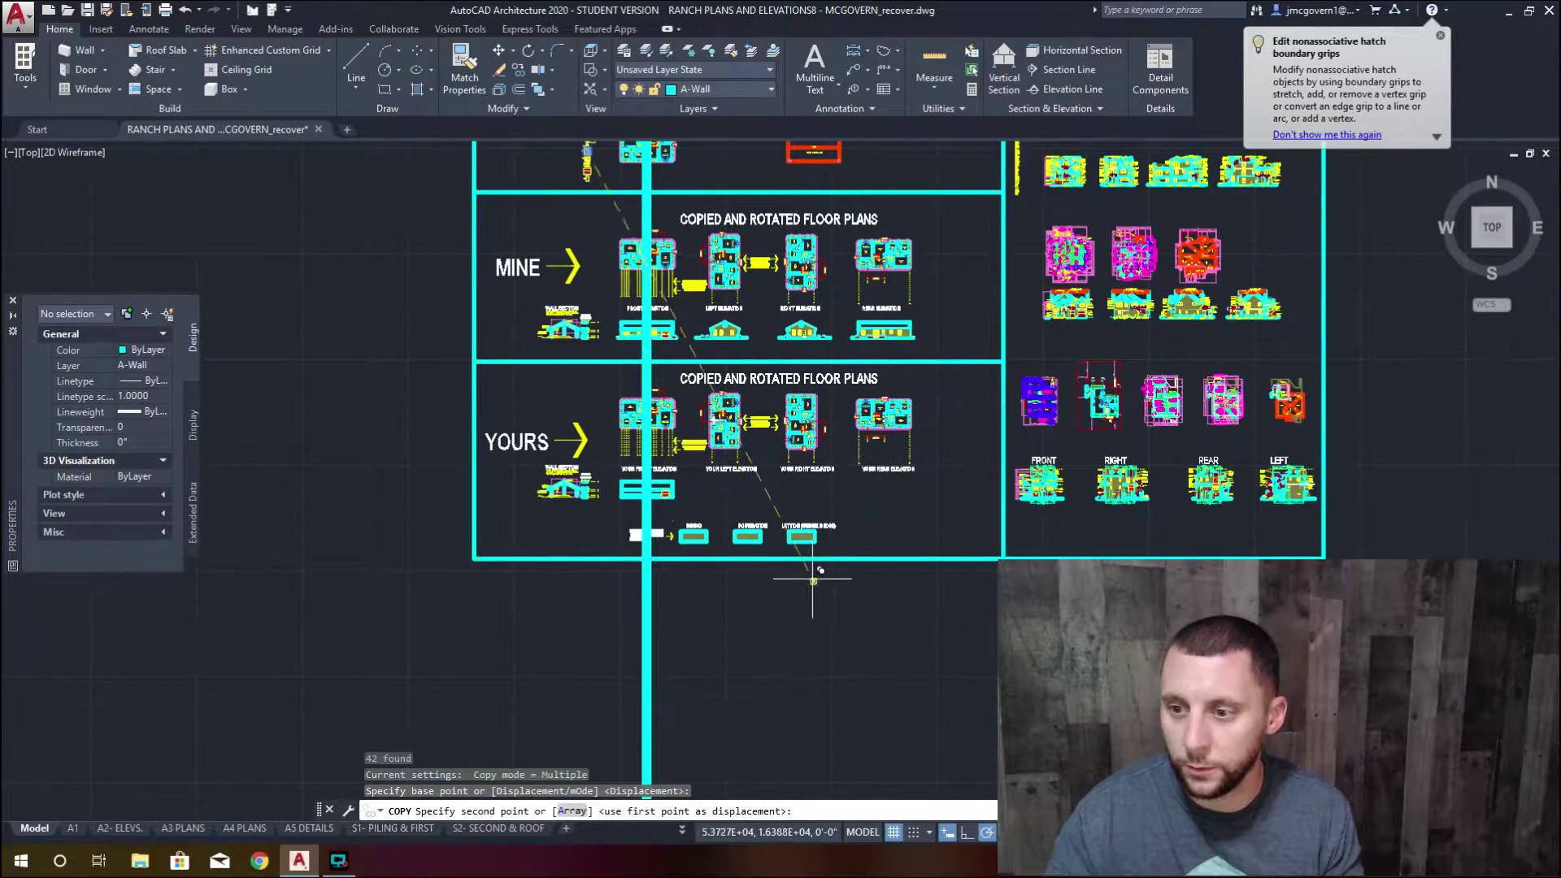
{"action": "scroll", "coordinate": [662, 498], "scroll_direction": "up", "scroll_amount": 10}
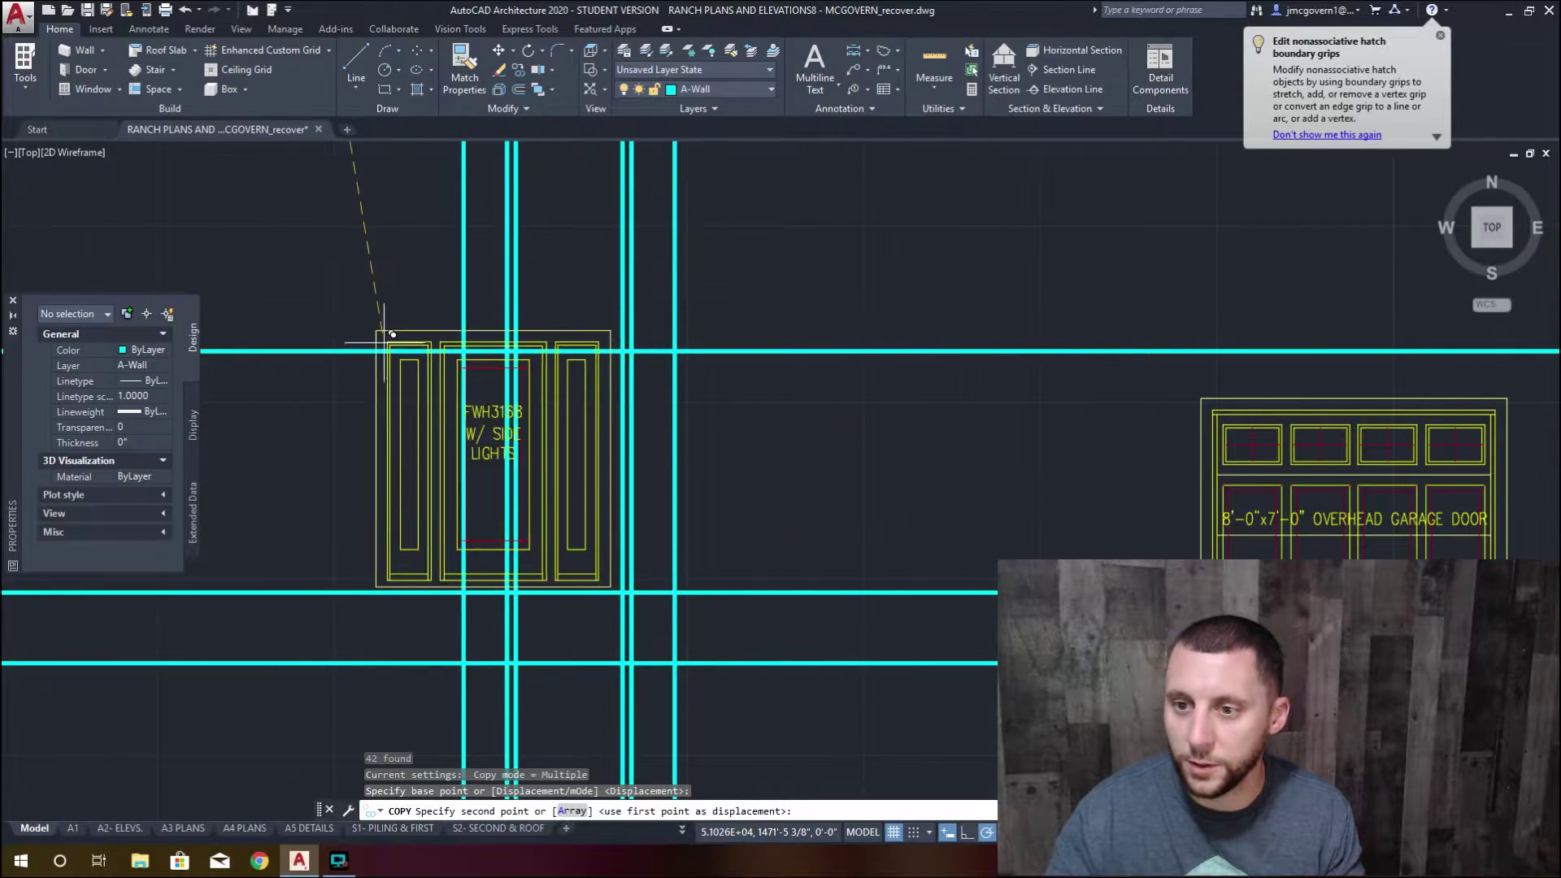
{"action": "scroll", "coordinate": [634, 350], "scroll_direction": "up", "scroll_amount": 5}
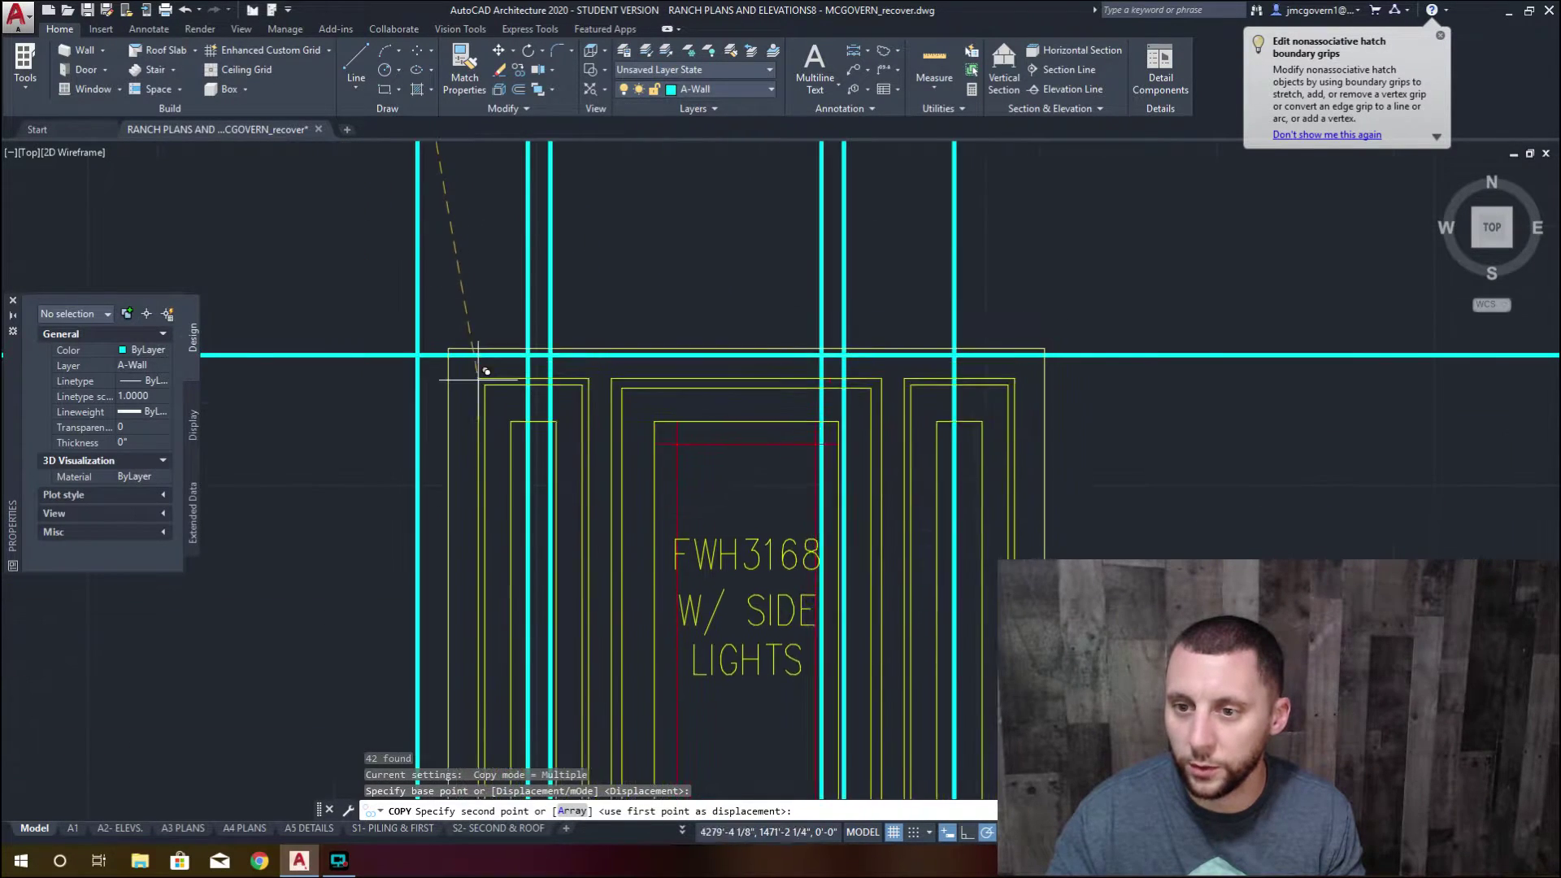
{"action": "left_click", "coordinate": [416, 356]}
{"action": "key", "text": "Escape"}
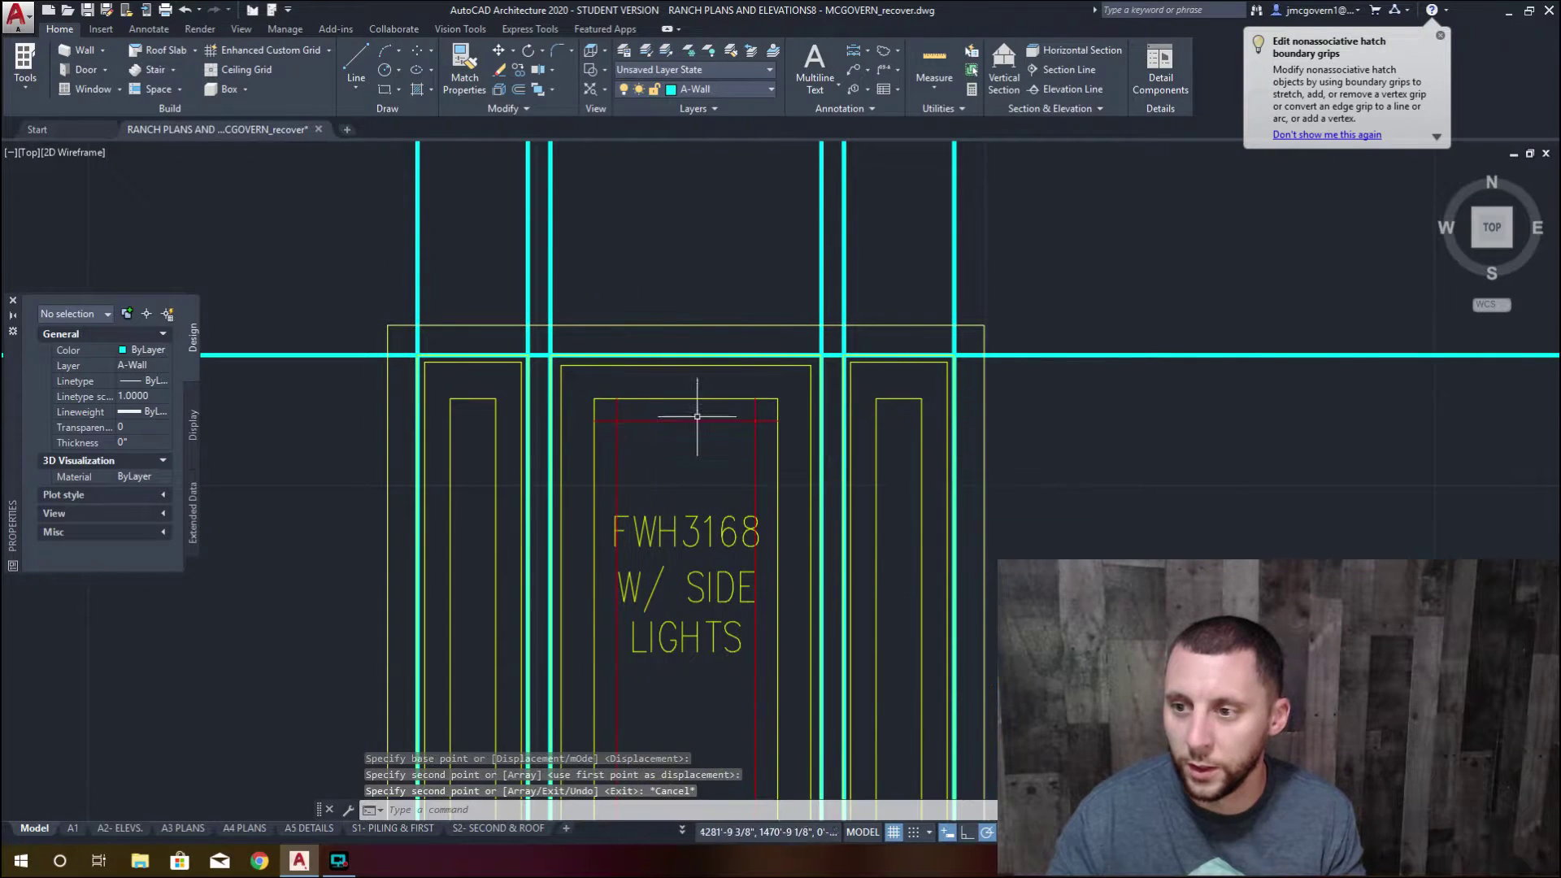
Erase the six vertical construction lines running through the entrance door in the student's front elevation
{"action": "scroll", "coordinate": [814, 411], "scroll_direction": "down", "scroll_amount": 4}
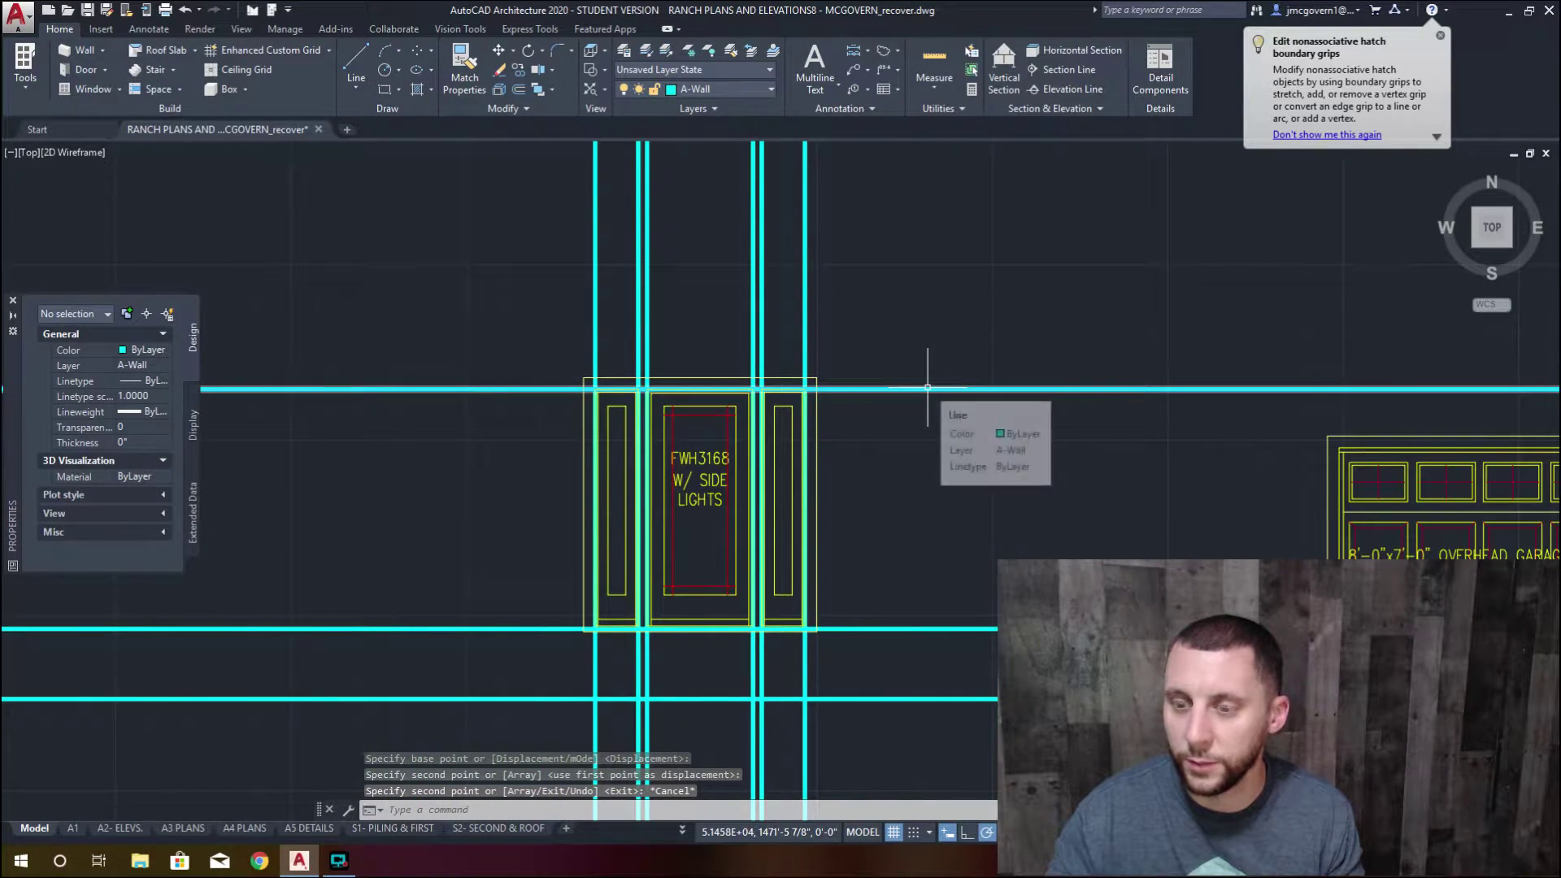
{"action": "left_click", "coordinate": [873, 184]}
{"action": "left_click", "coordinate": [427, 238]}
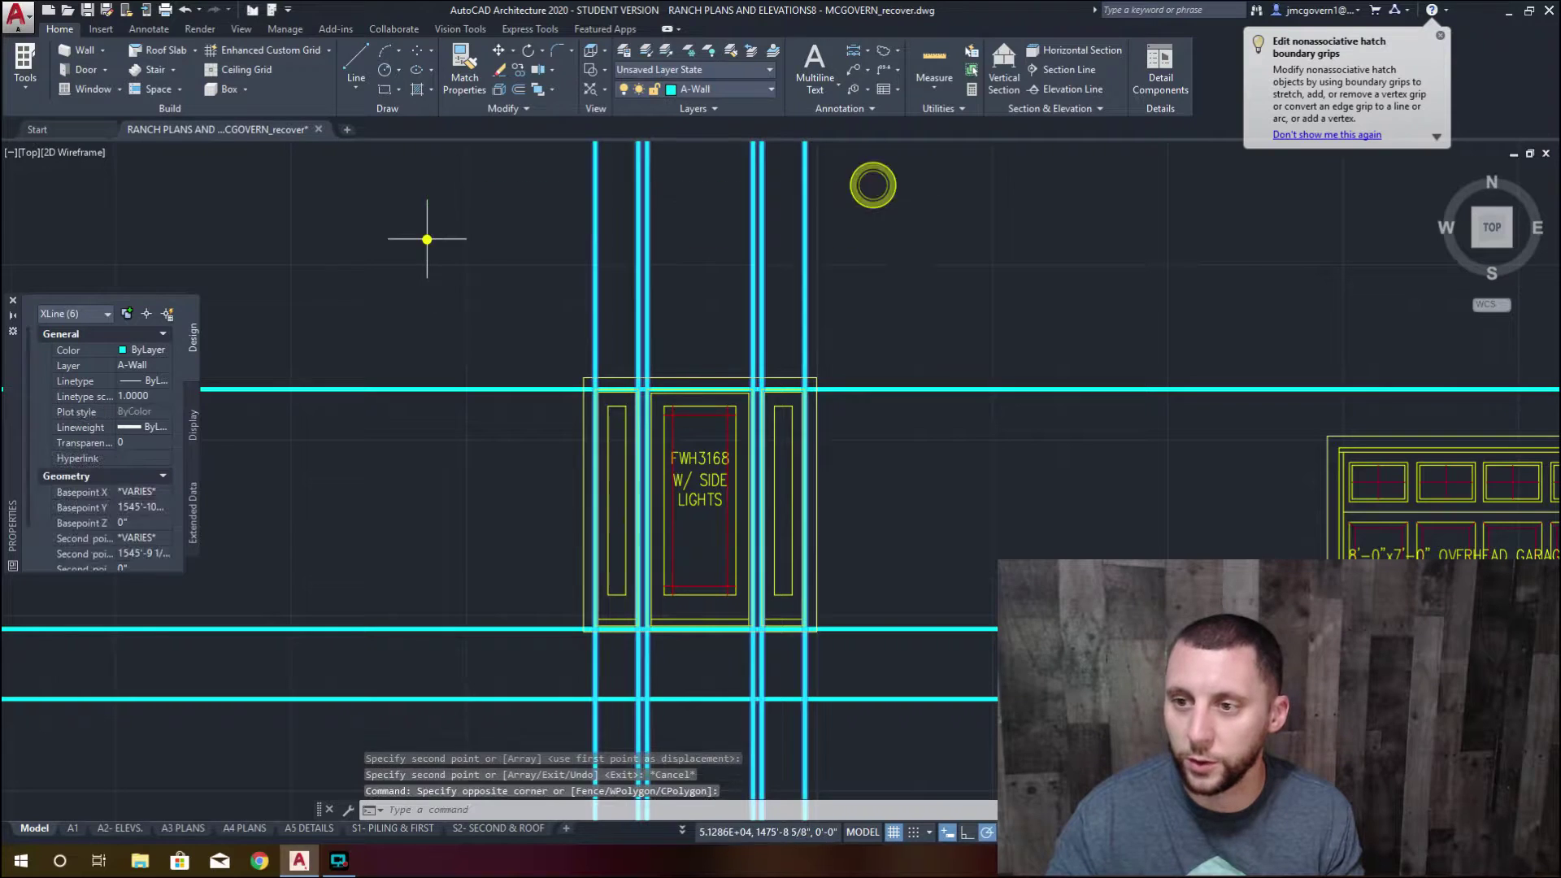
{"action": "key", "text": "Delete"}
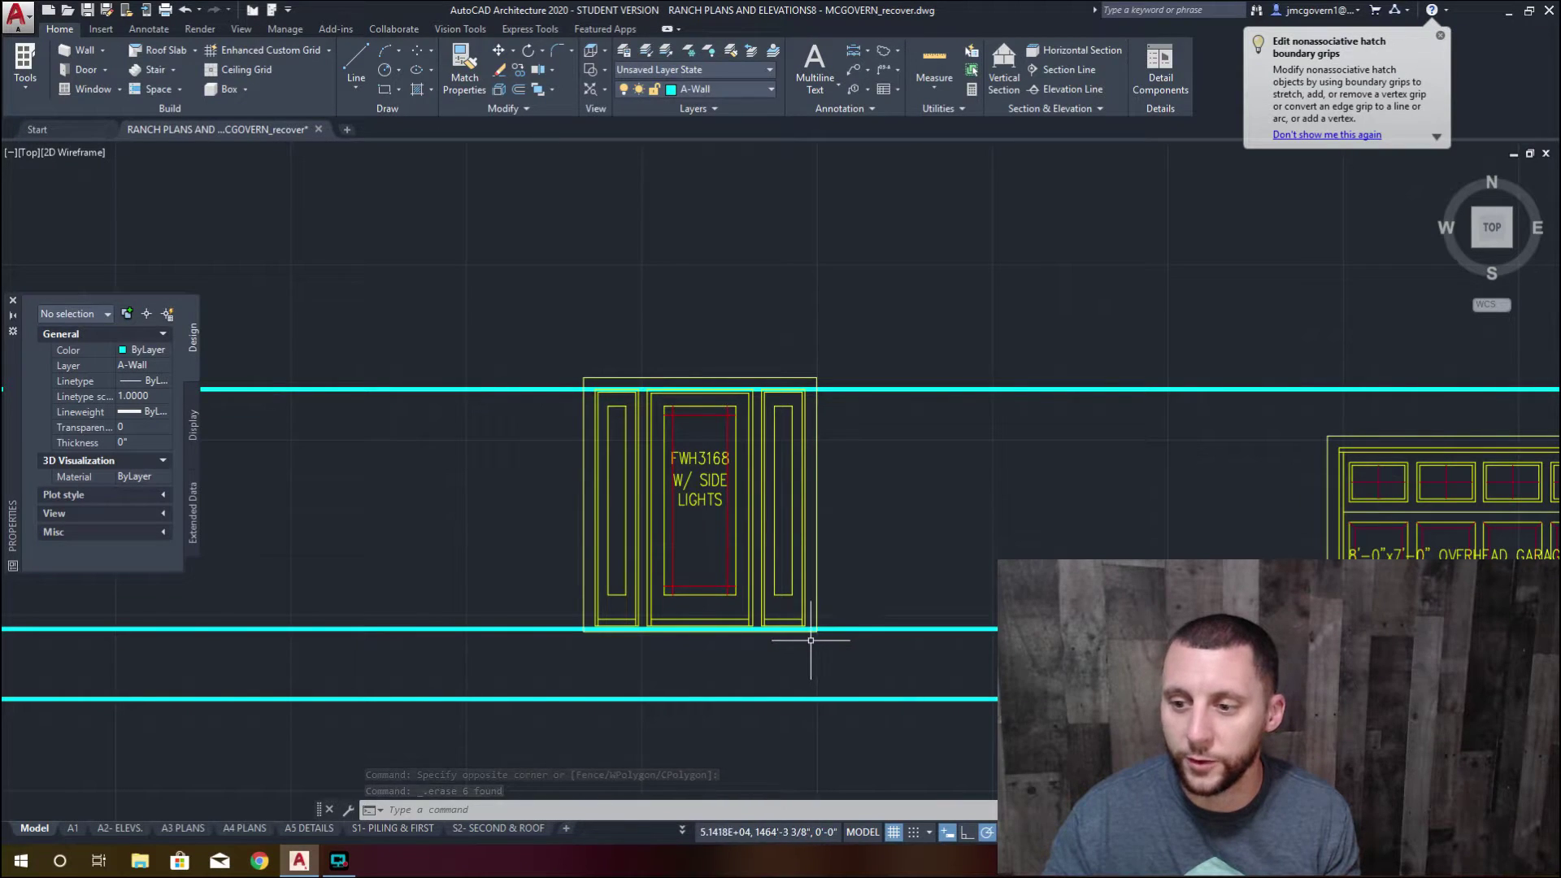
Ungroup the completed reference front elevation that contains the entrance steps, accepting the first group offered
{"action": "scroll", "coordinate": [589, 634], "scroll_direction": "up", "scroll_amount": 5}
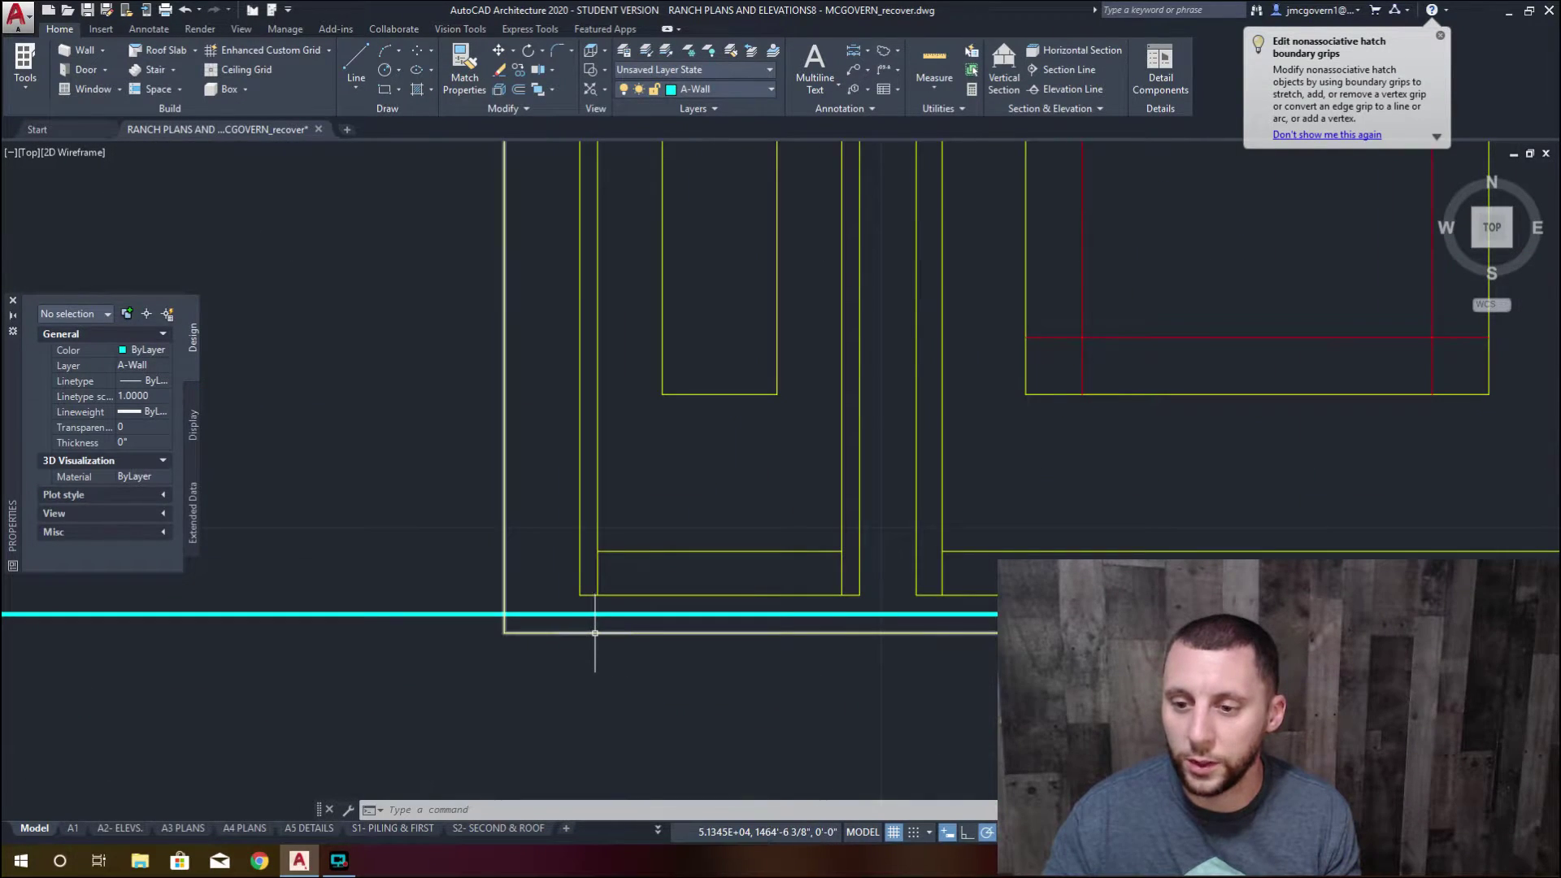
{"action": "scroll", "coordinate": [595, 632], "scroll_direction": "down", "scroll_amount": 10}
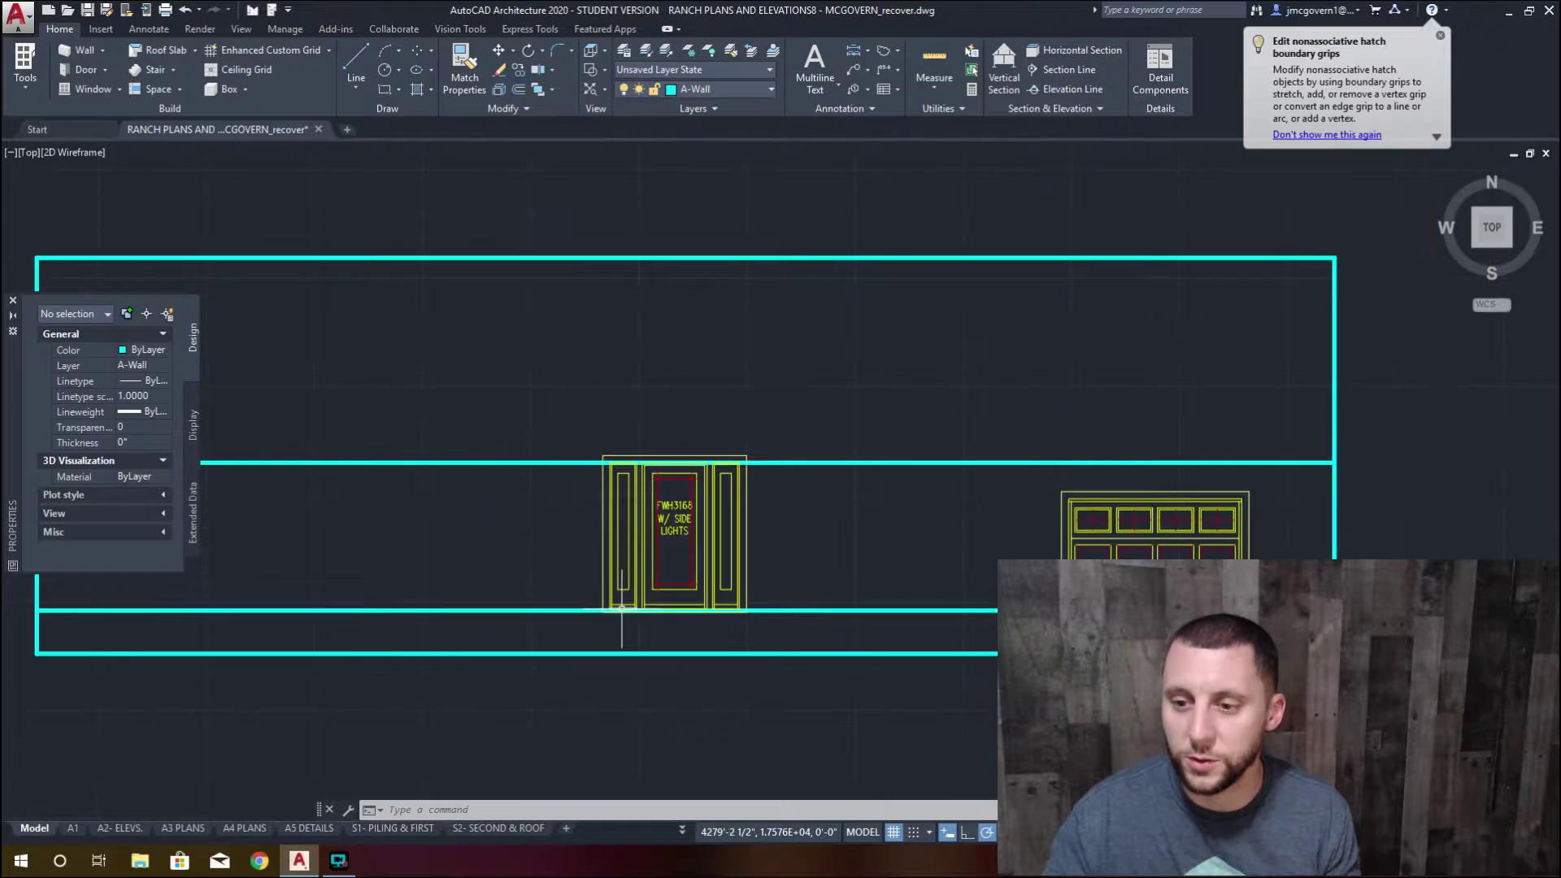
{"action": "scroll", "coordinate": [580, 534], "scroll_direction": "up", "scroll_amount": 10}
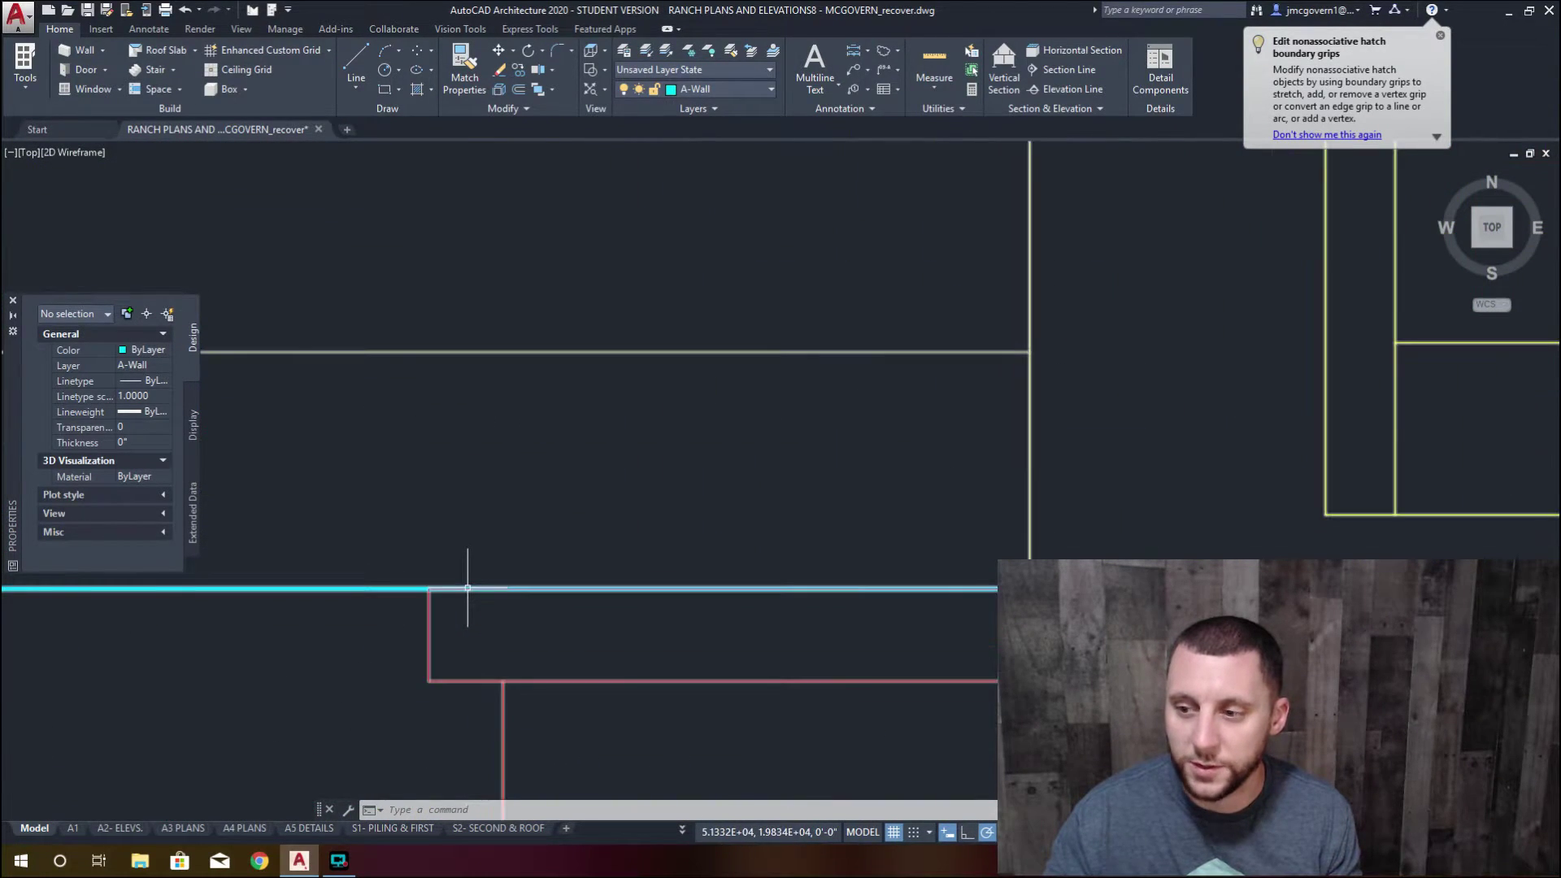
{"action": "scroll", "coordinate": [472, 585], "scroll_direction": "down", "scroll_amount": 4}
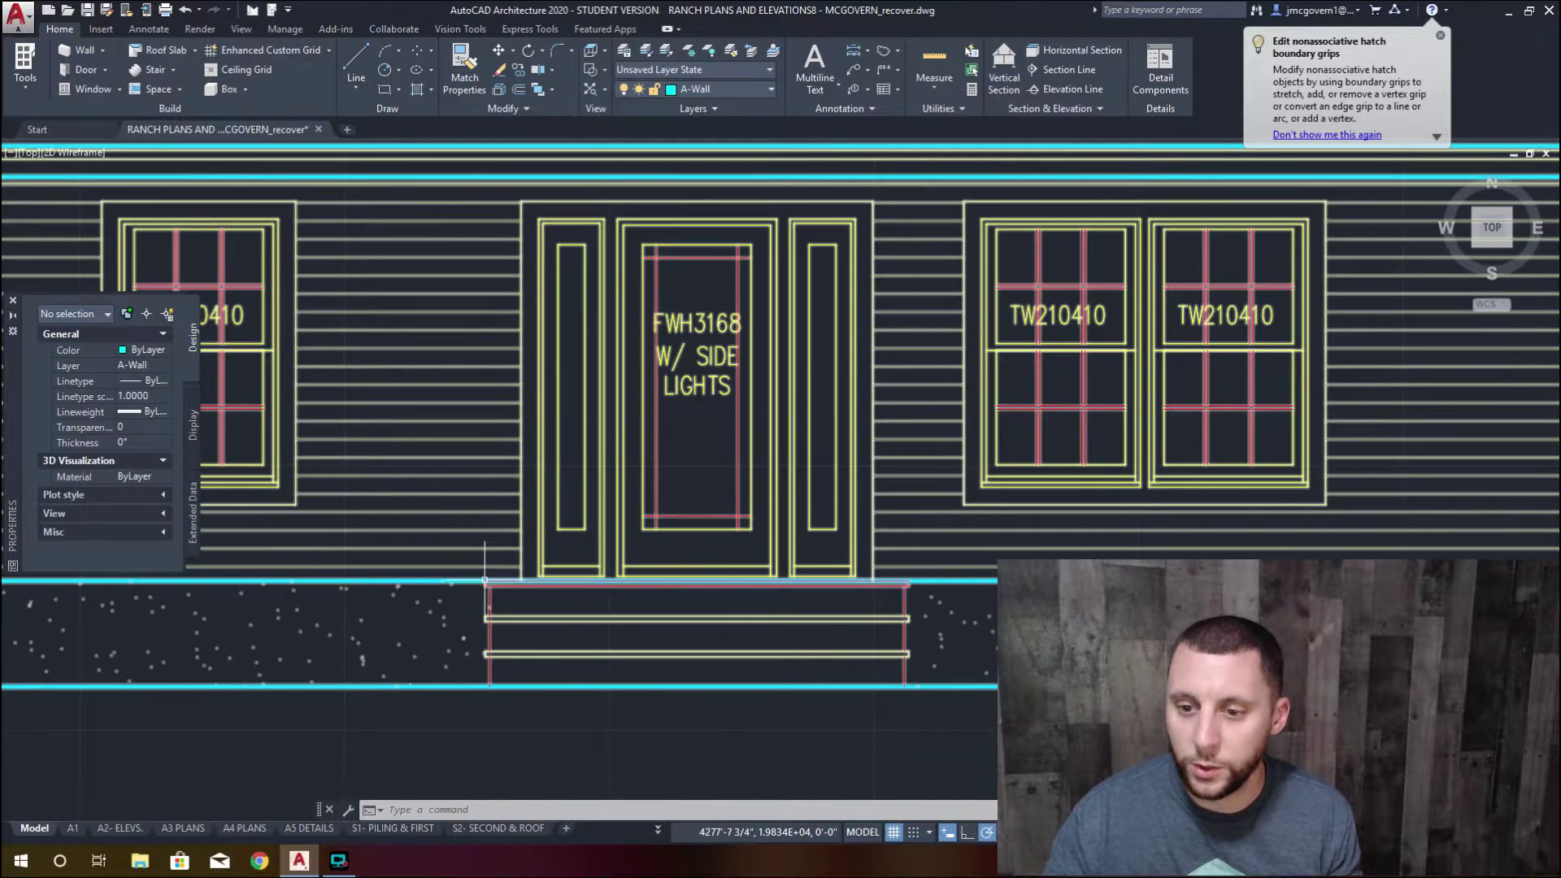
{"action": "left_click", "coordinate": [482, 577]}
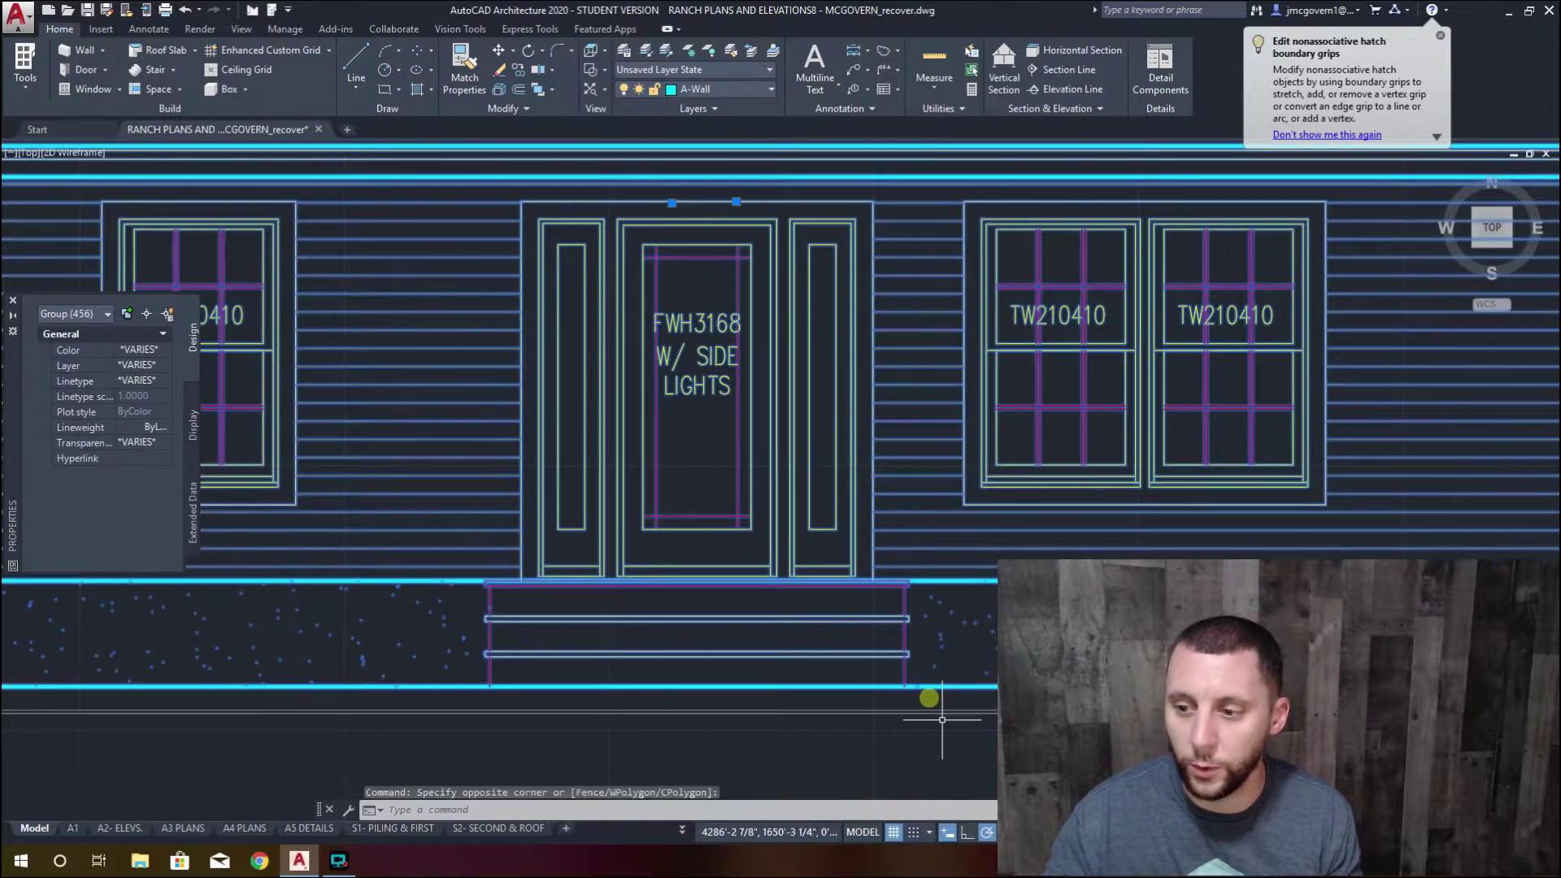
{"action": "left_click", "coordinate": [941, 719]}
{"action": "scroll", "coordinate": [879, 598], "scroll_direction": "down", "scroll_amount": 6}
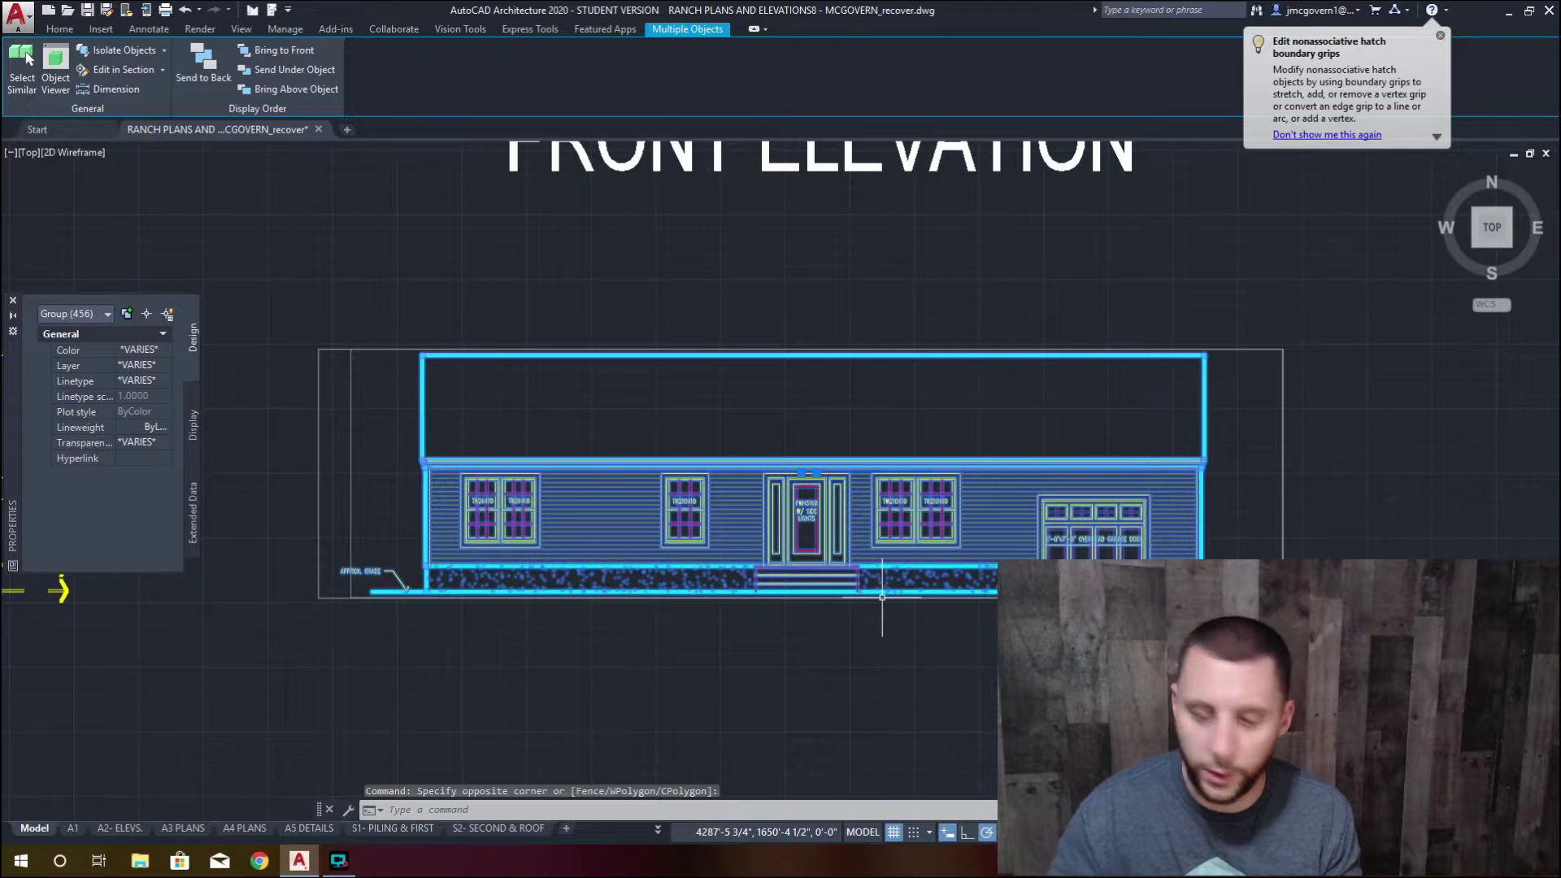
{"action": "type", "text": "ungroup"}
{"action": "key", "text": "Return"}
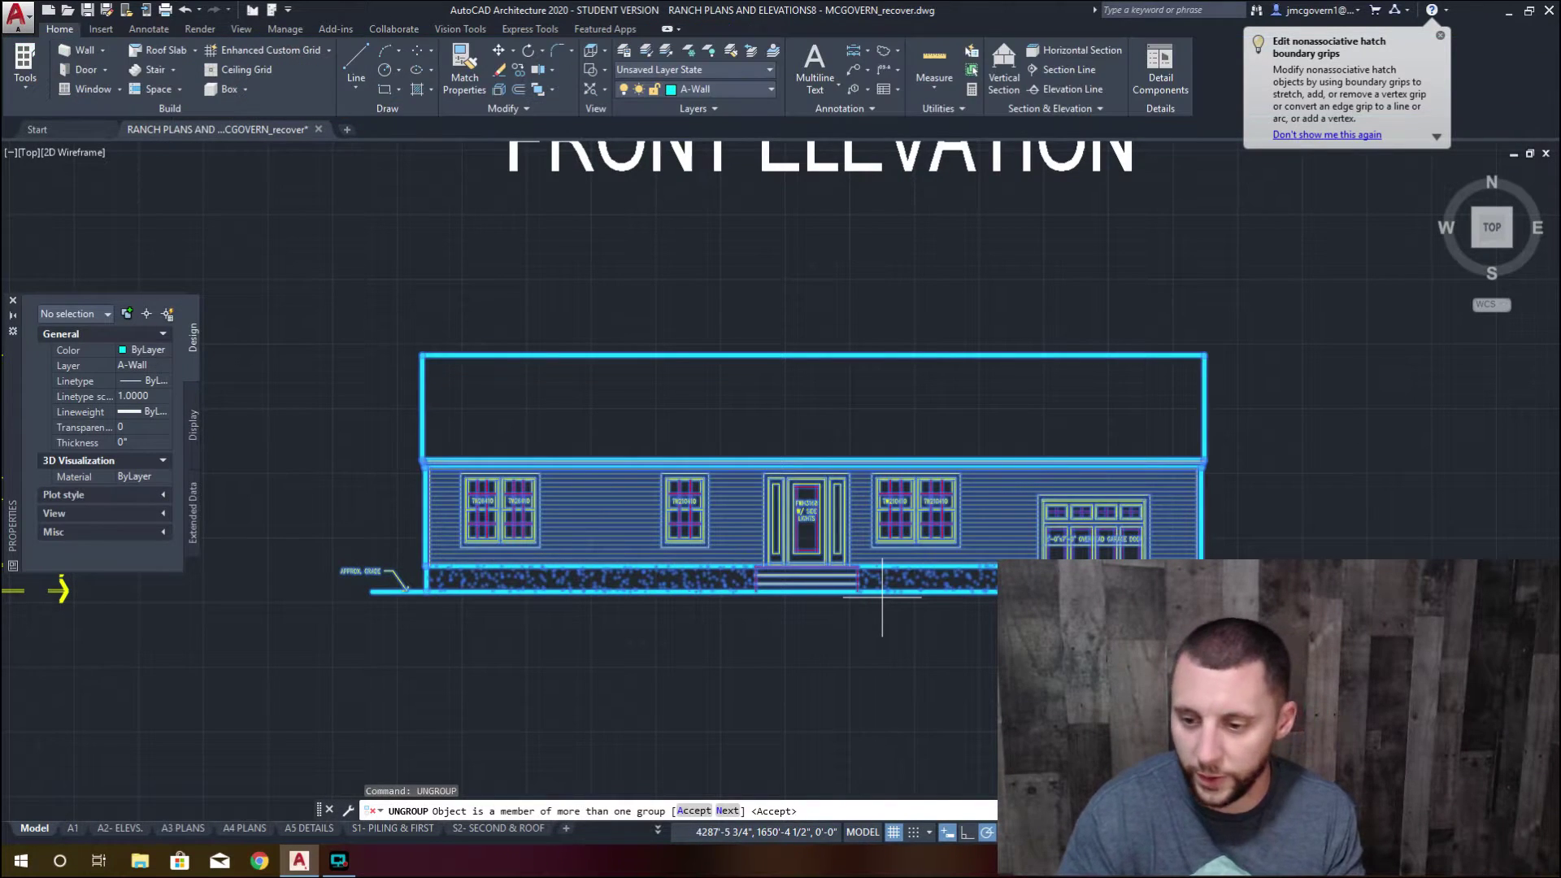
{"action": "key", "text": "Return"}
{"action": "scroll", "coordinate": [882, 598], "scroll_direction": "up", "scroll_amount": 7}
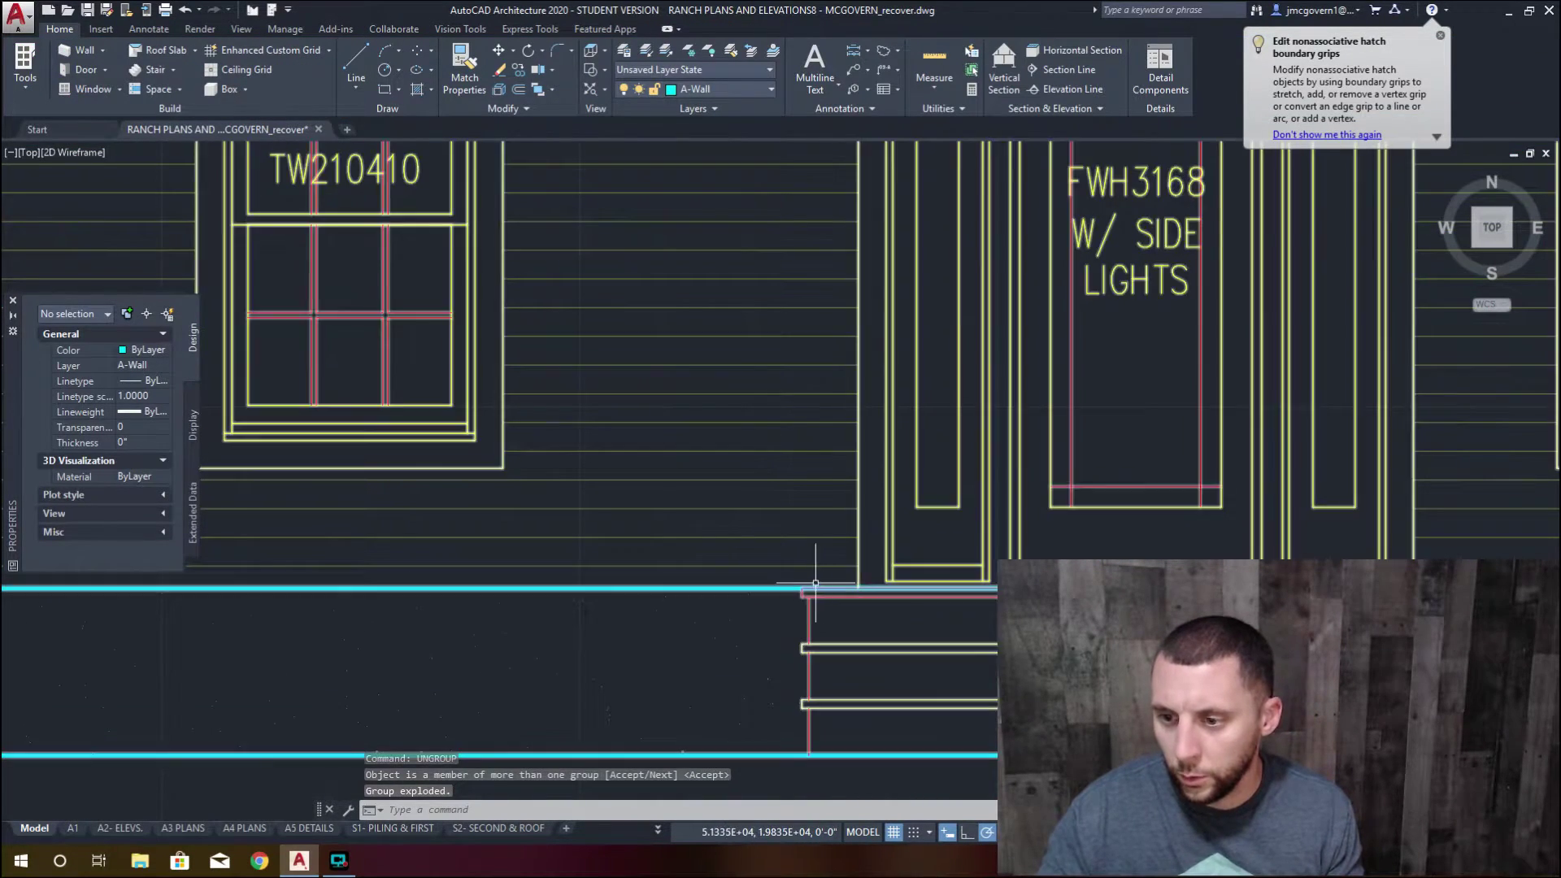
{"action": "left_click", "coordinate": [797, 575]}
{"action": "scroll", "coordinate": [1049, 697], "scroll_direction": "down", "scroll_amount": 3}
{"action": "middle_click_drag", "start_coordinate": [1048, 695], "coordinate": [792, 569]}
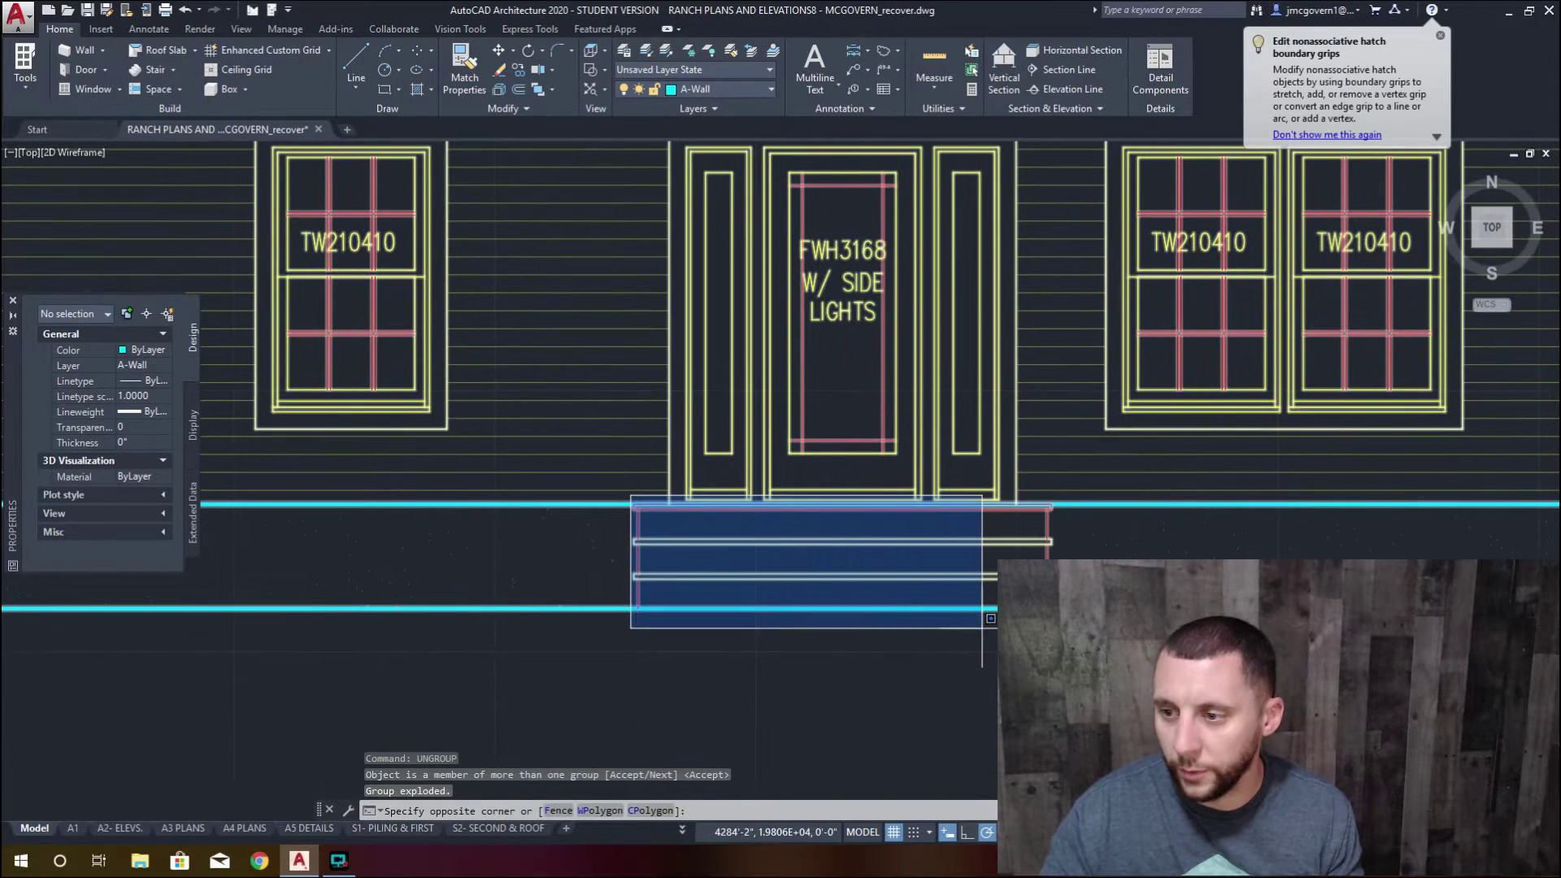
{"action": "left_click", "coordinate": [1094, 632]}
{"action": "scroll", "coordinate": [948, 606], "scroll_direction": "down", "scroll_amount": 4}
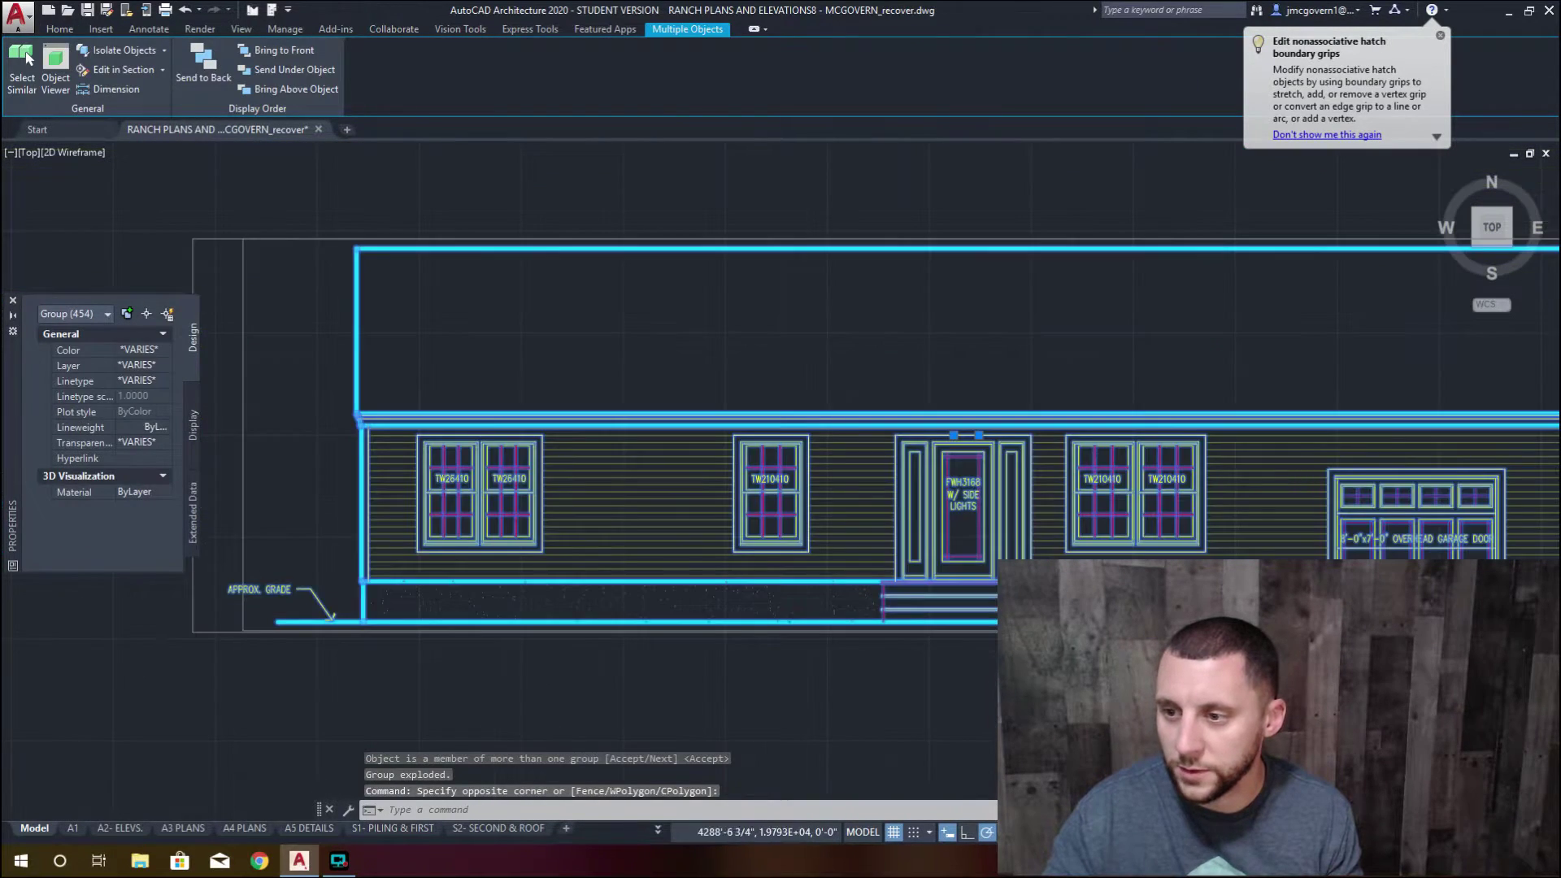
{"action": "key", "text": "Escape"}
{"action": "key", "text": "Escape"}
{"action": "type", "text": "ungro"}
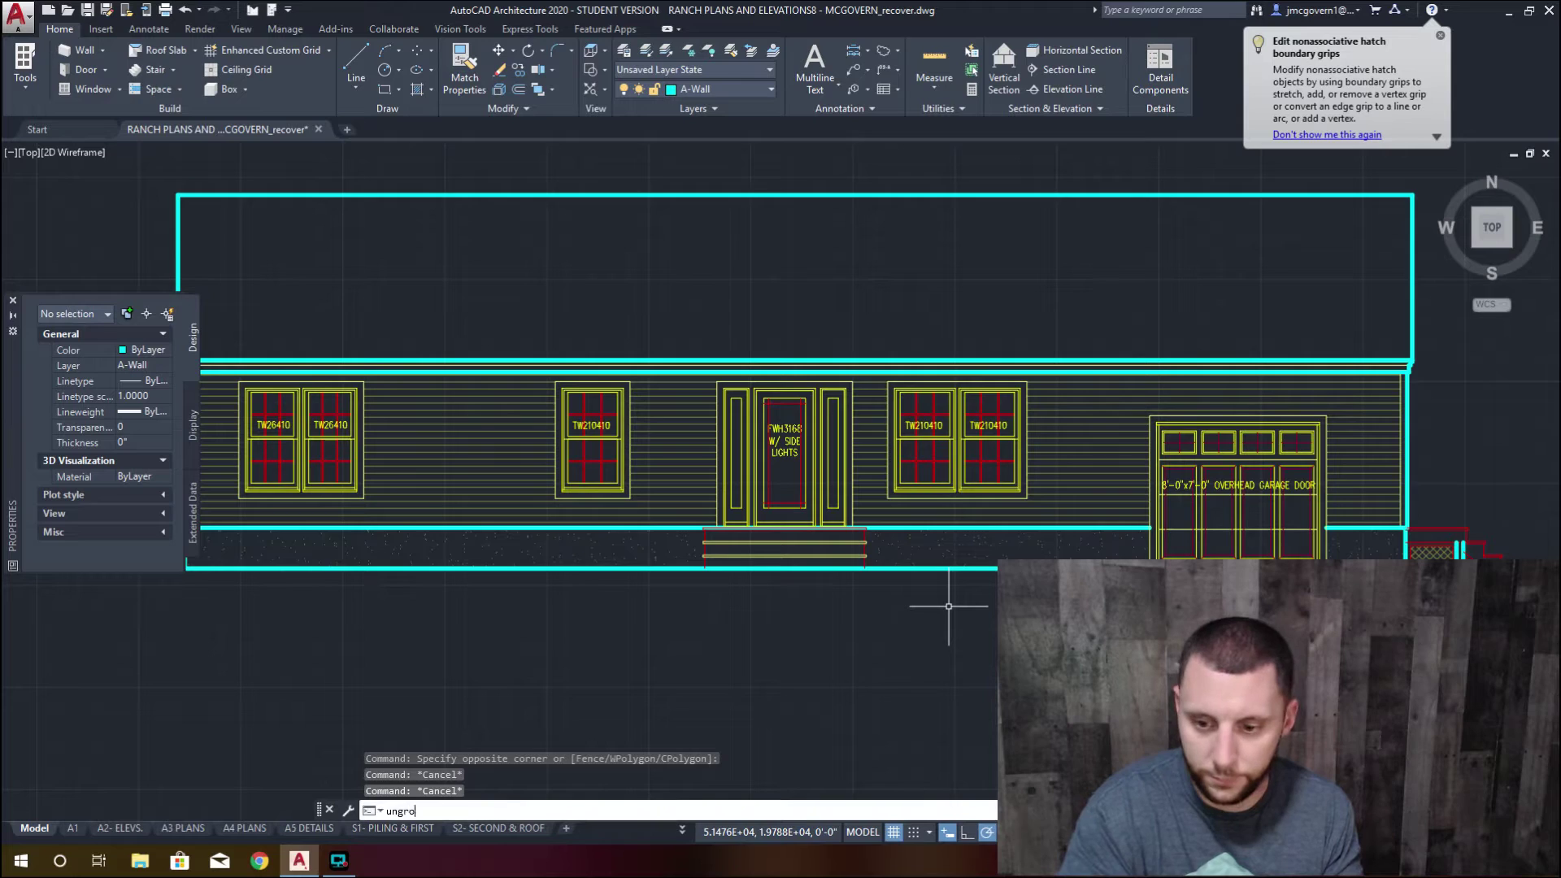
{"action": "type", "text": "up"}
{"action": "key", "text": "Return"}
{"action": "scroll", "coordinate": [947, 606], "scroll_direction": "down", "scroll_amount": 5}
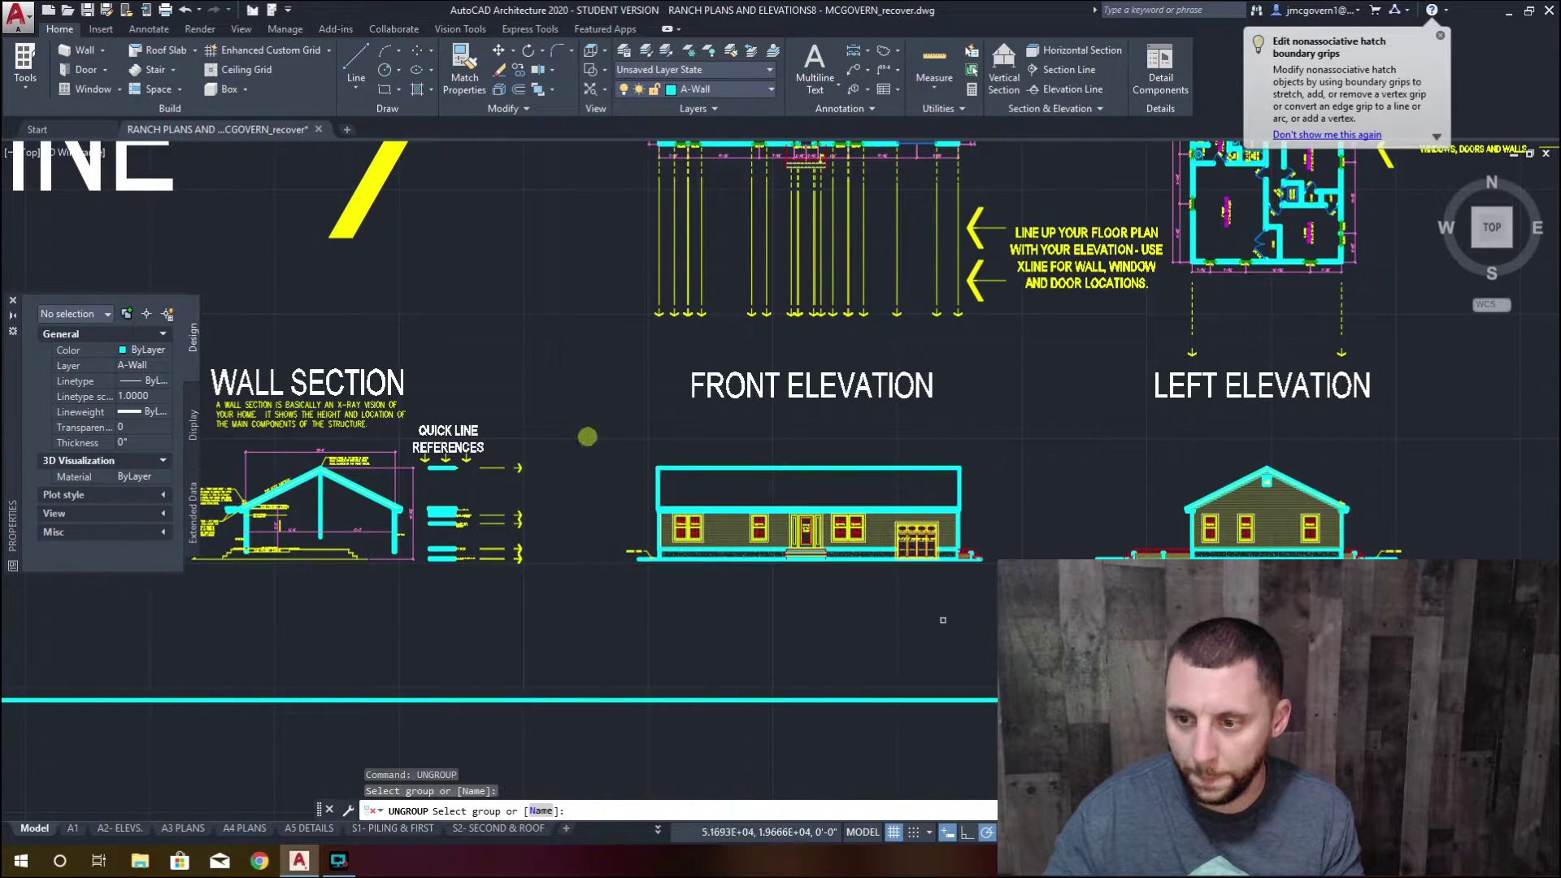
{"action": "key", "text": "Escape"}
{"action": "key", "text": "Escape"}
{"action": "key", "text": "Escape"}
Ungroup the remaining nested groups in the whole reference front elevation
{"action": "left_click", "coordinate": [619, 431]}
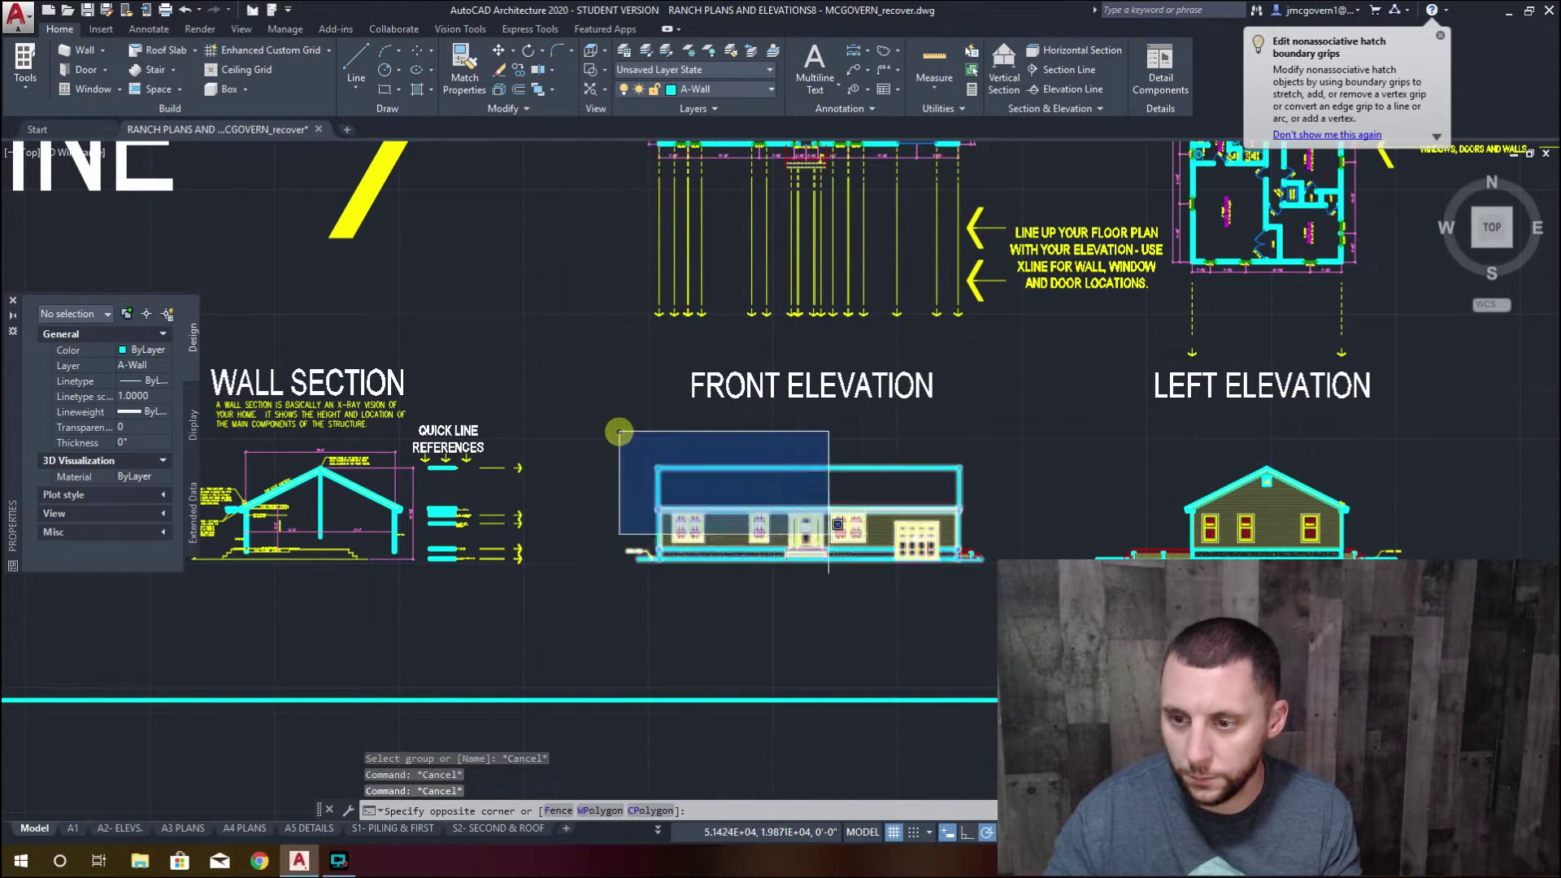
{"action": "left_click", "coordinate": [1016, 591]}
{"action": "type", "text": "un"}
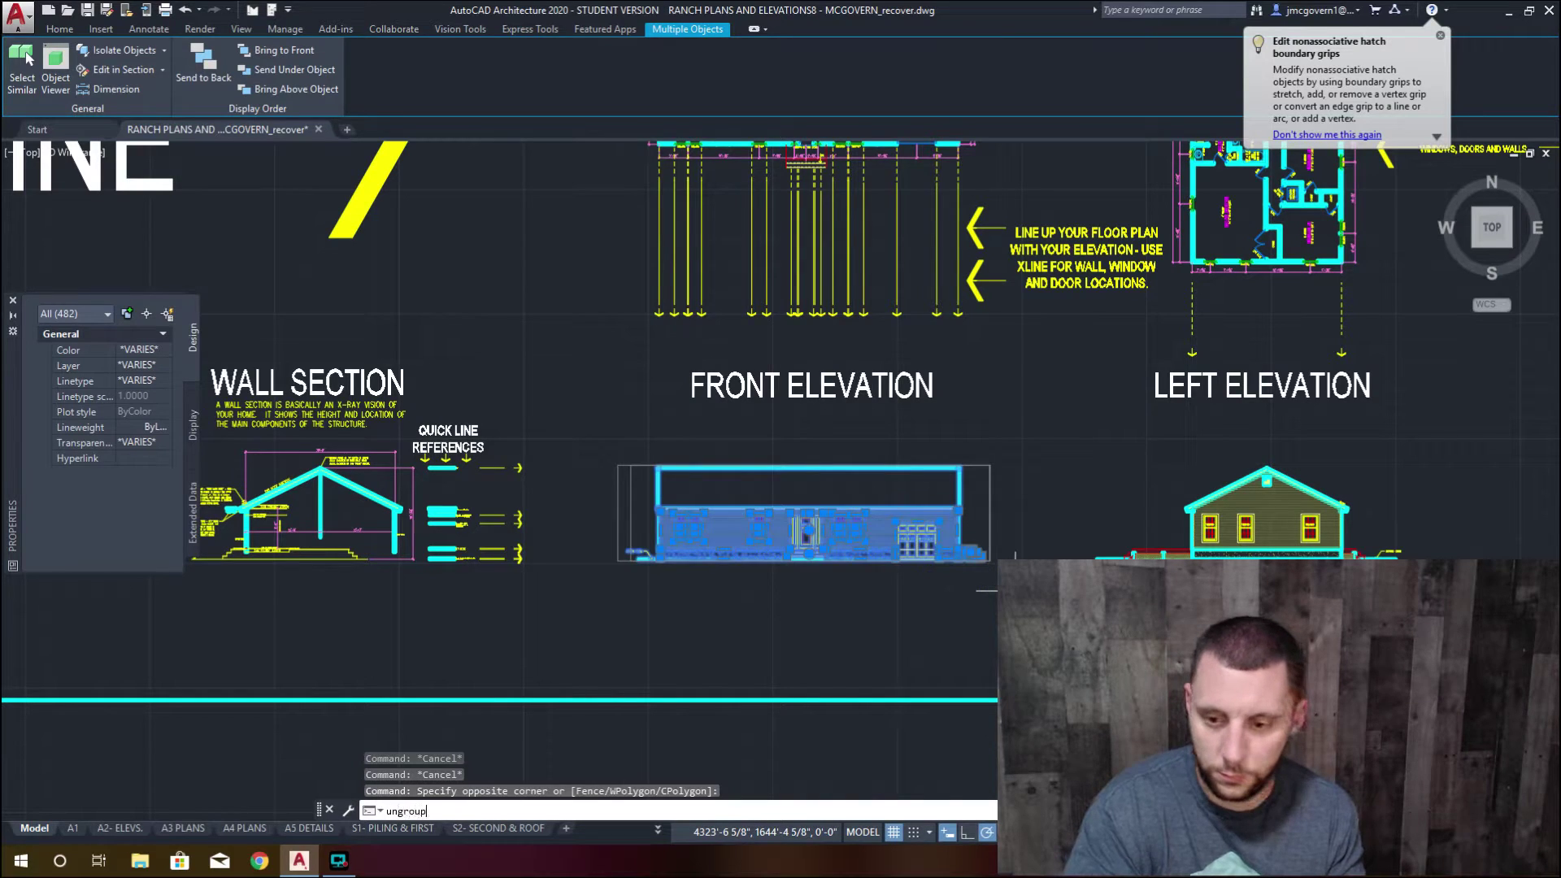
{"action": "type", "text": "group"}
{"action": "key", "text": "Return"}
{"action": "key", "text": "Return"}
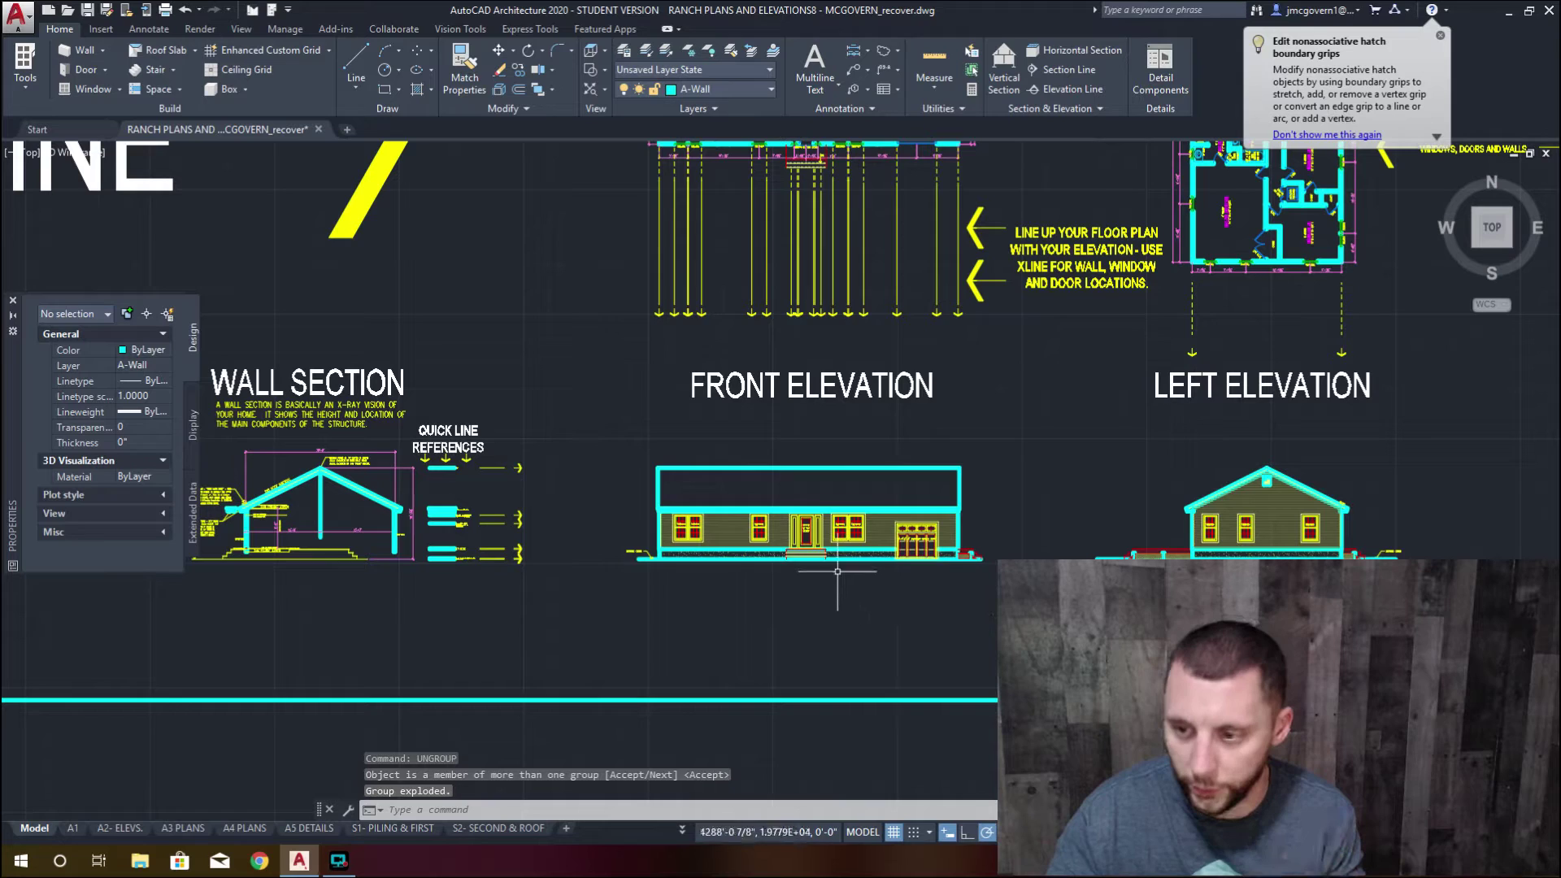
{"action": "left_click", "coordinate": [820, 556]}
{"action": "left_click", "coordinate": [814, 556]}
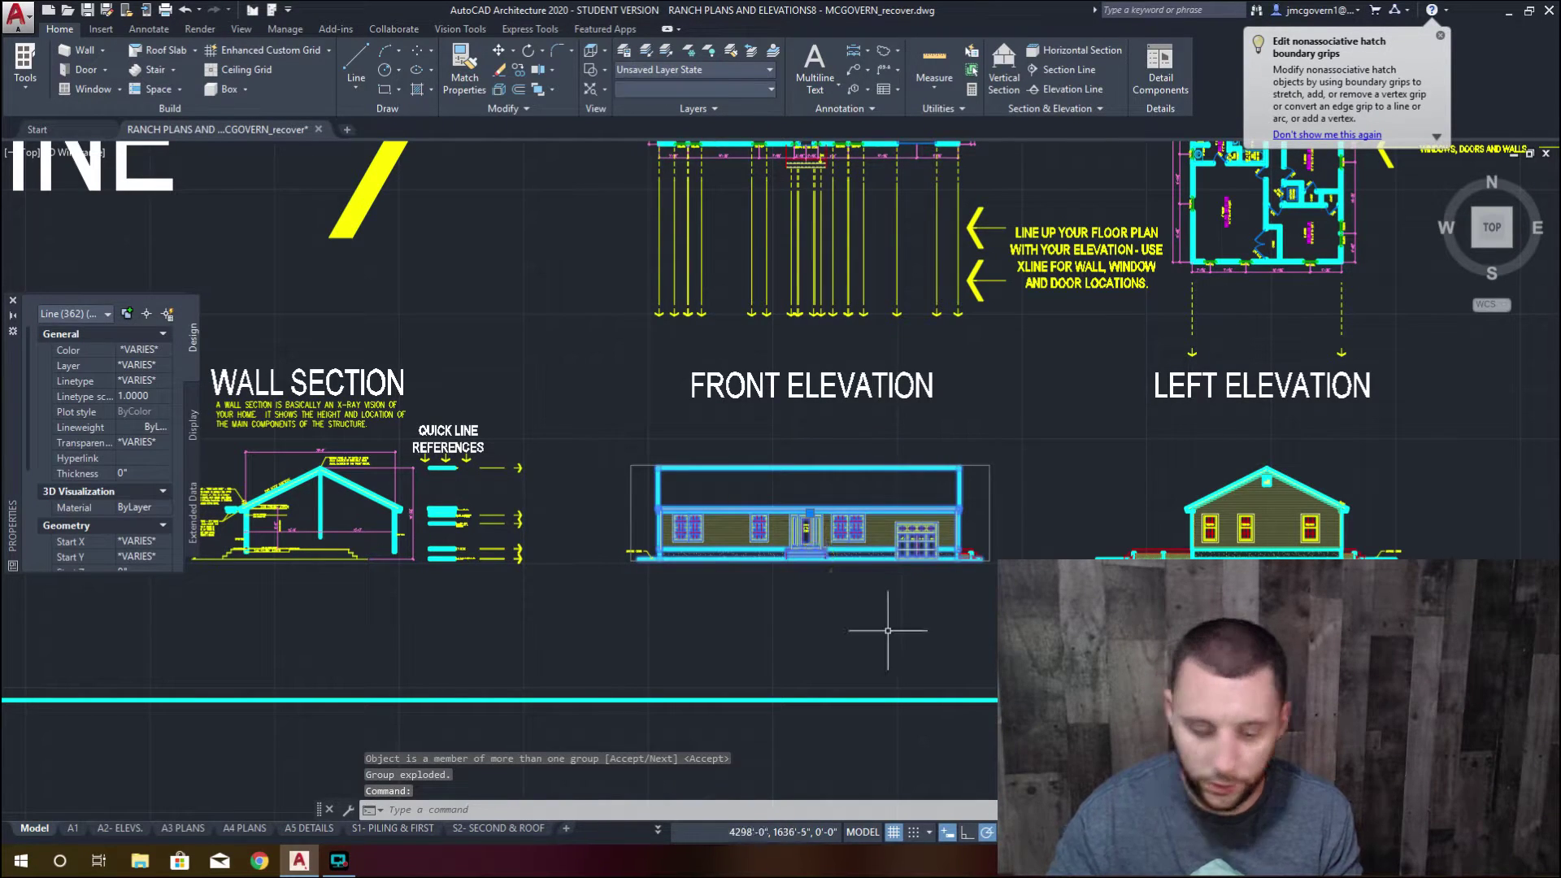
{"action": "type", "text": "ungroup"}
{"action": "key", "text": "Return"}
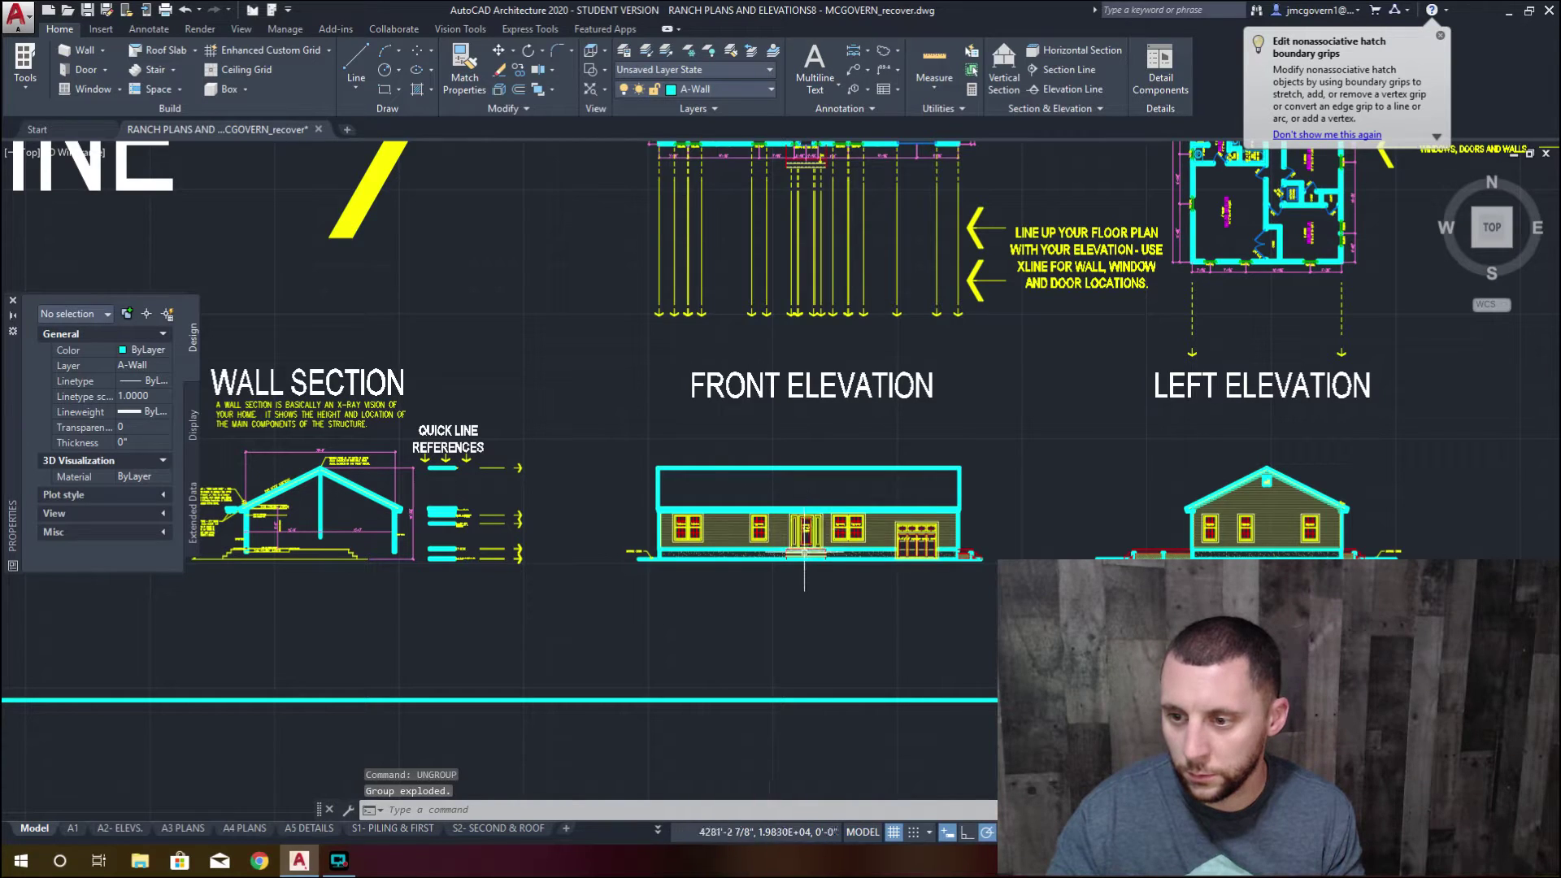
Copy only the entrance steps from the reference front elevation to the student's door, aligning them by the lower-right corner of the left side light's inner panel
{"action": "scroll", "coordinate": [804, 553], "scroll_direction": "up", "scroll_amount": 8}
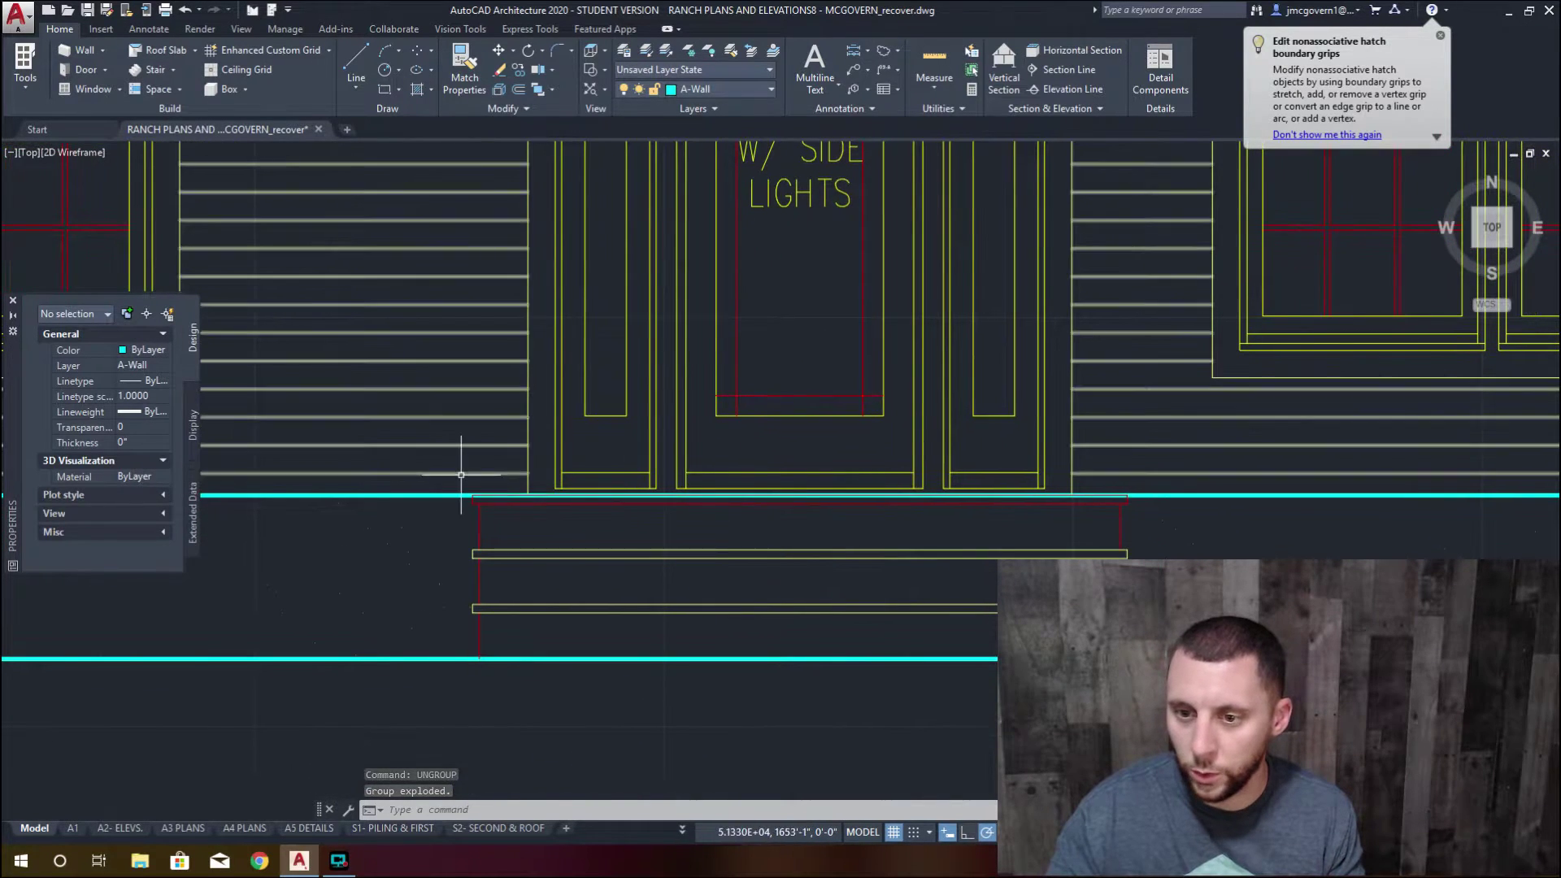
{"action": "left_click", "coordinate": [461, 486]}
{"action": "left_click", "coordinate": [1151, 687]}
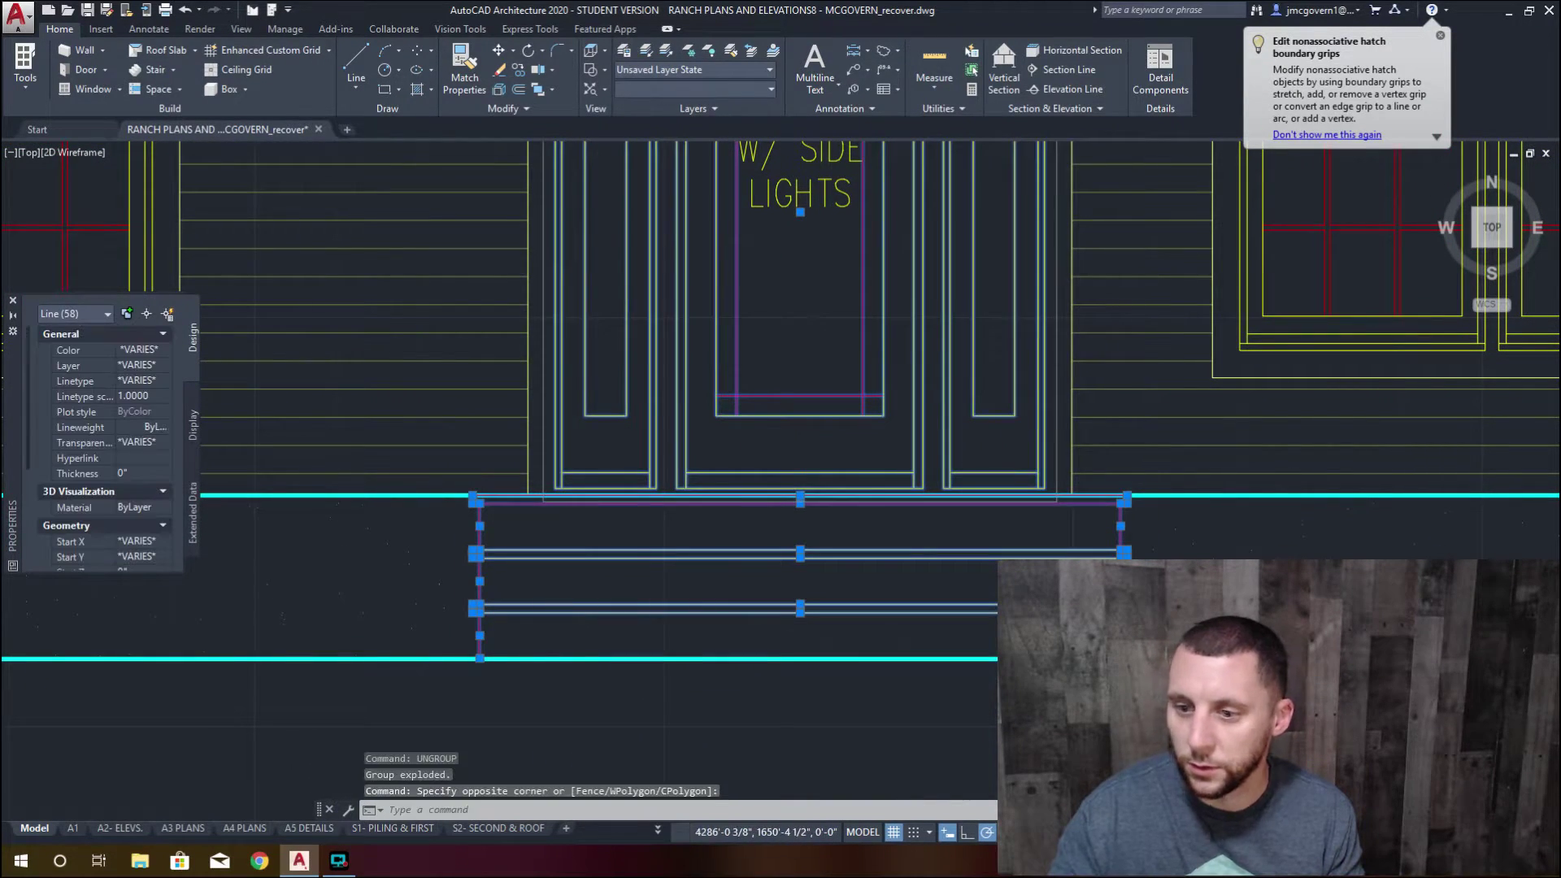
{"action": "left_click", "coordinate": [1137, 429], "text": "shift"}
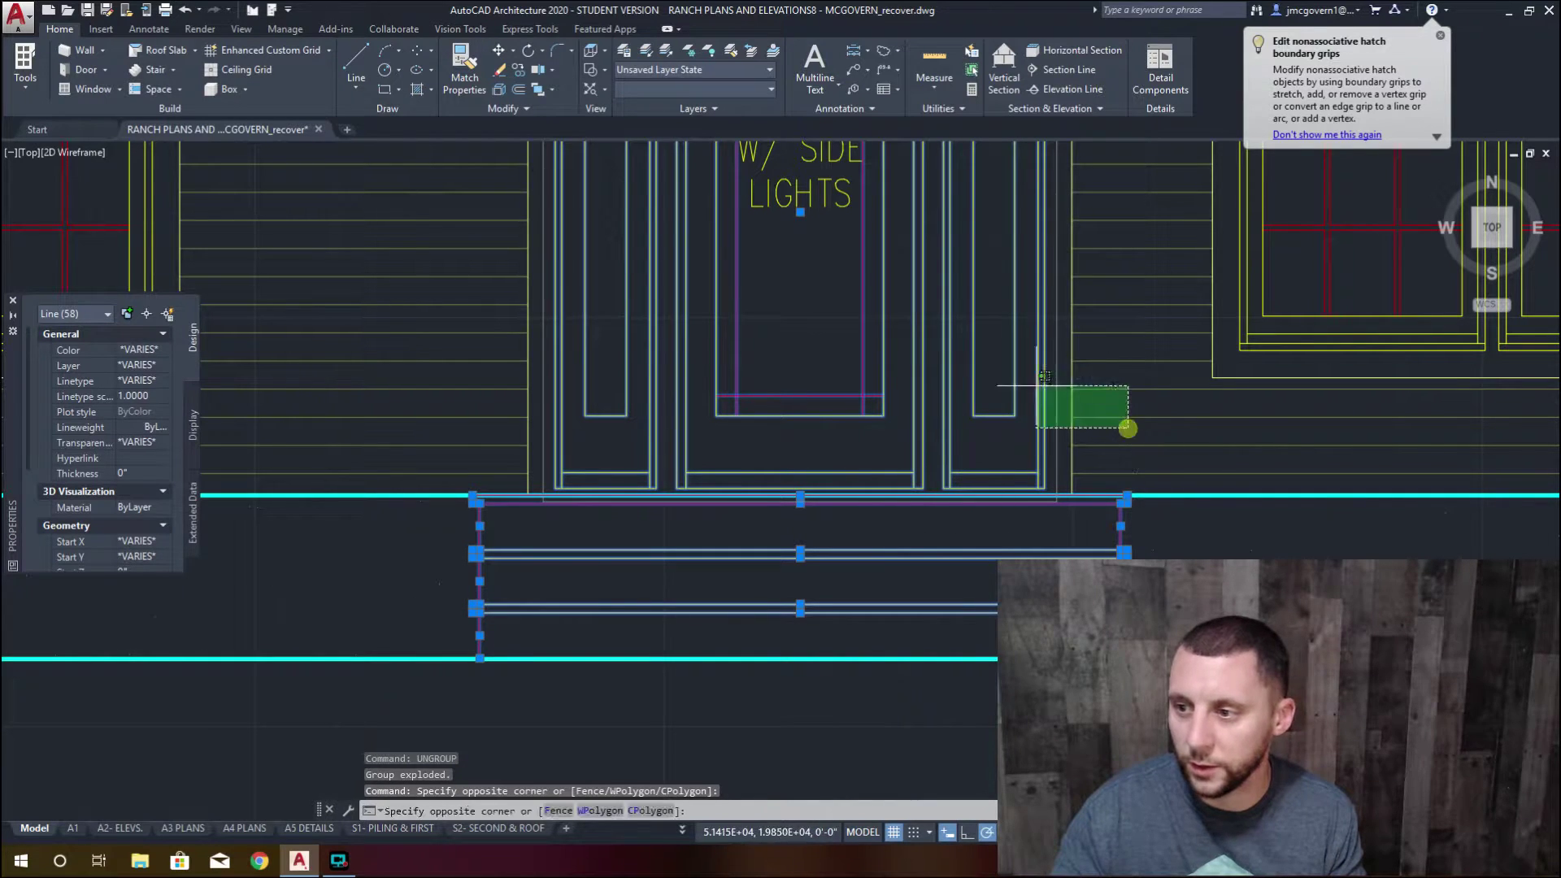
{"action": "left_click", "coordinate": [521, 276], "text": "shift"}
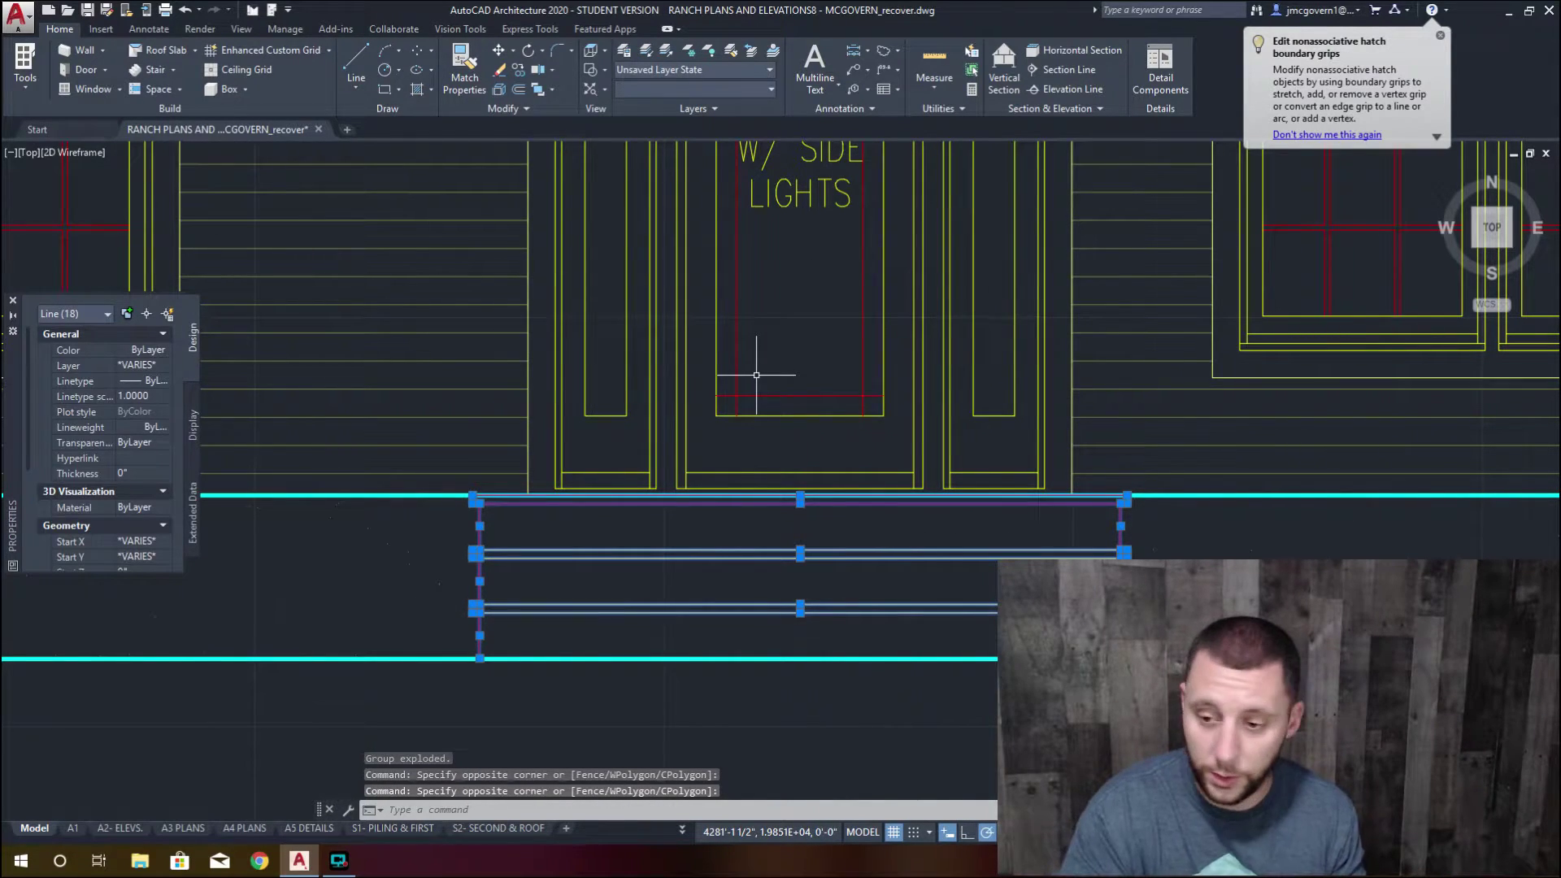
{"action": "type", "text": "cop"}
{"action": "key", "text": "Return"}
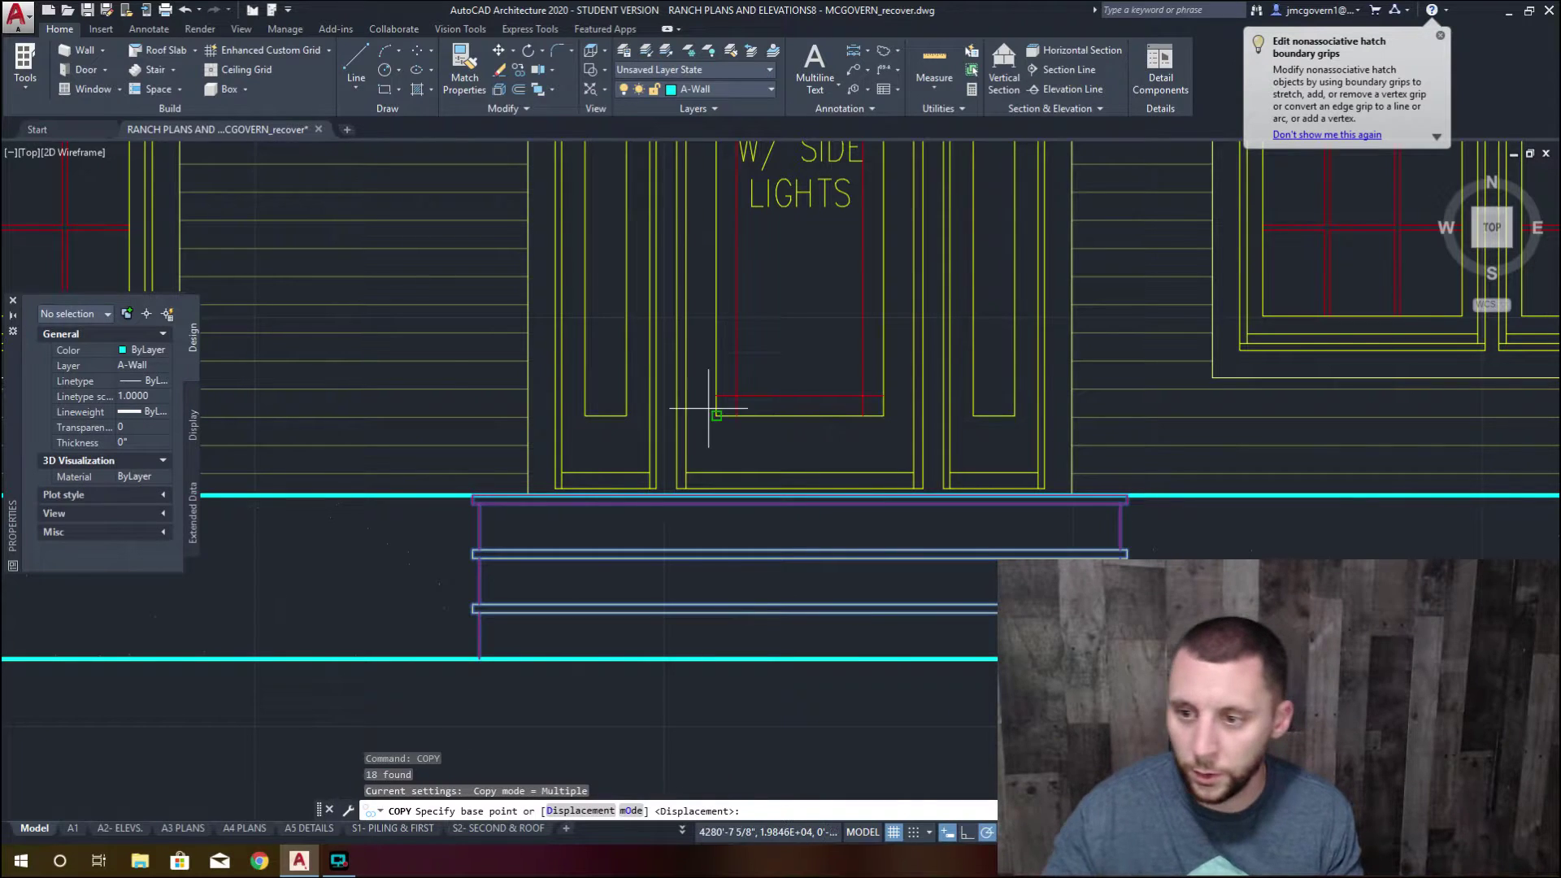
{"action": "left_click", "coordinate": [626, 415]}
{"action": "scroll", "coordinate": [630, 418], "scroll_direction": "down", "scroll_amount": 8}
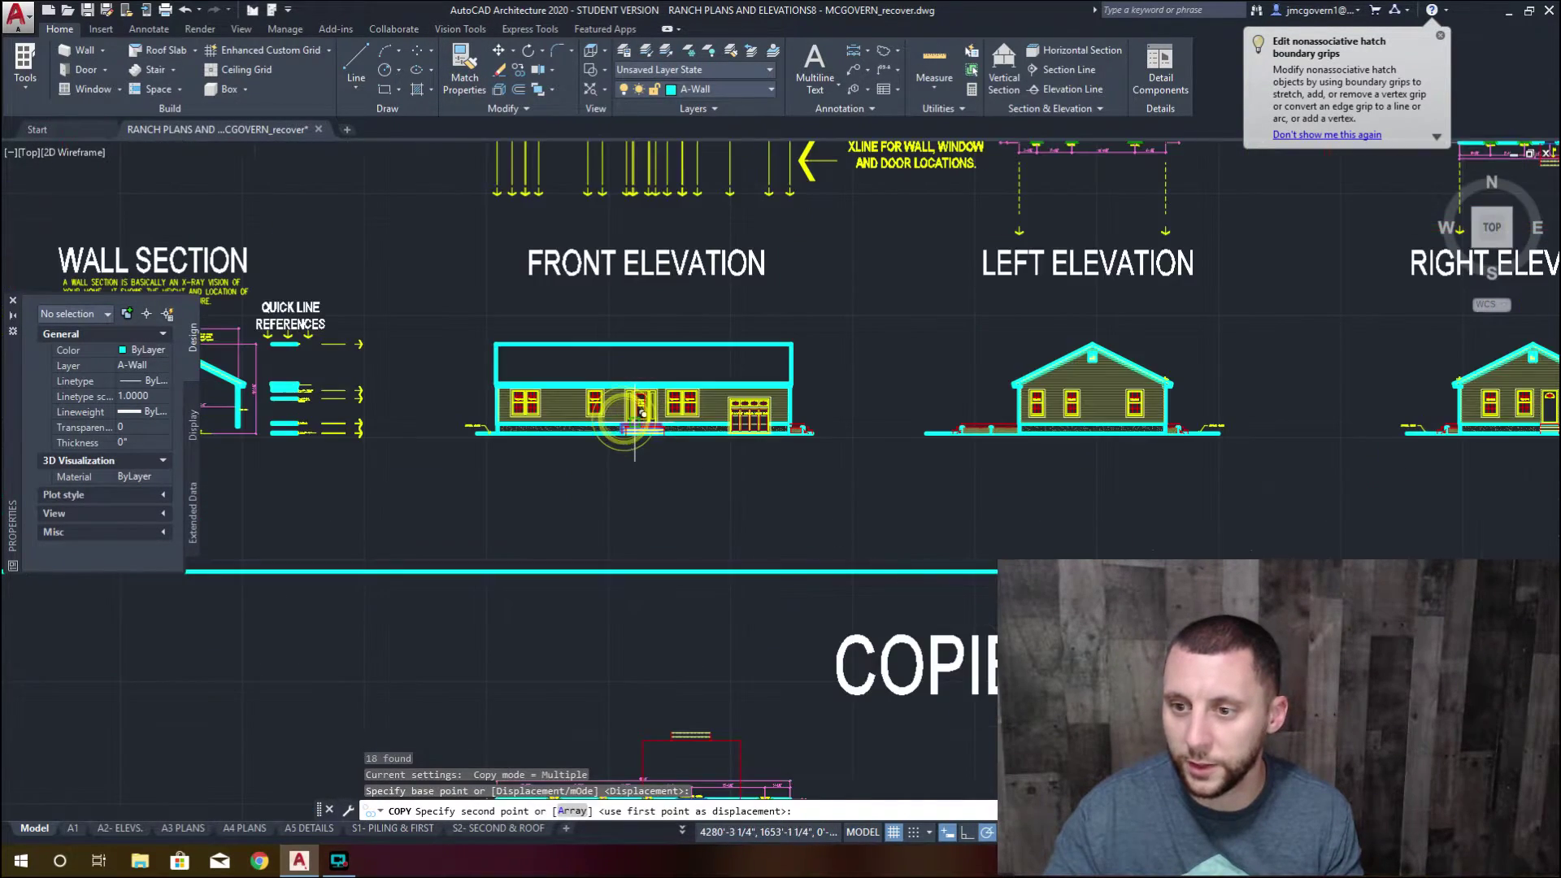
{"action": "scroll", "coordinate": [662, 446], "scroll_direction": "up", "scroll_amount": 10}
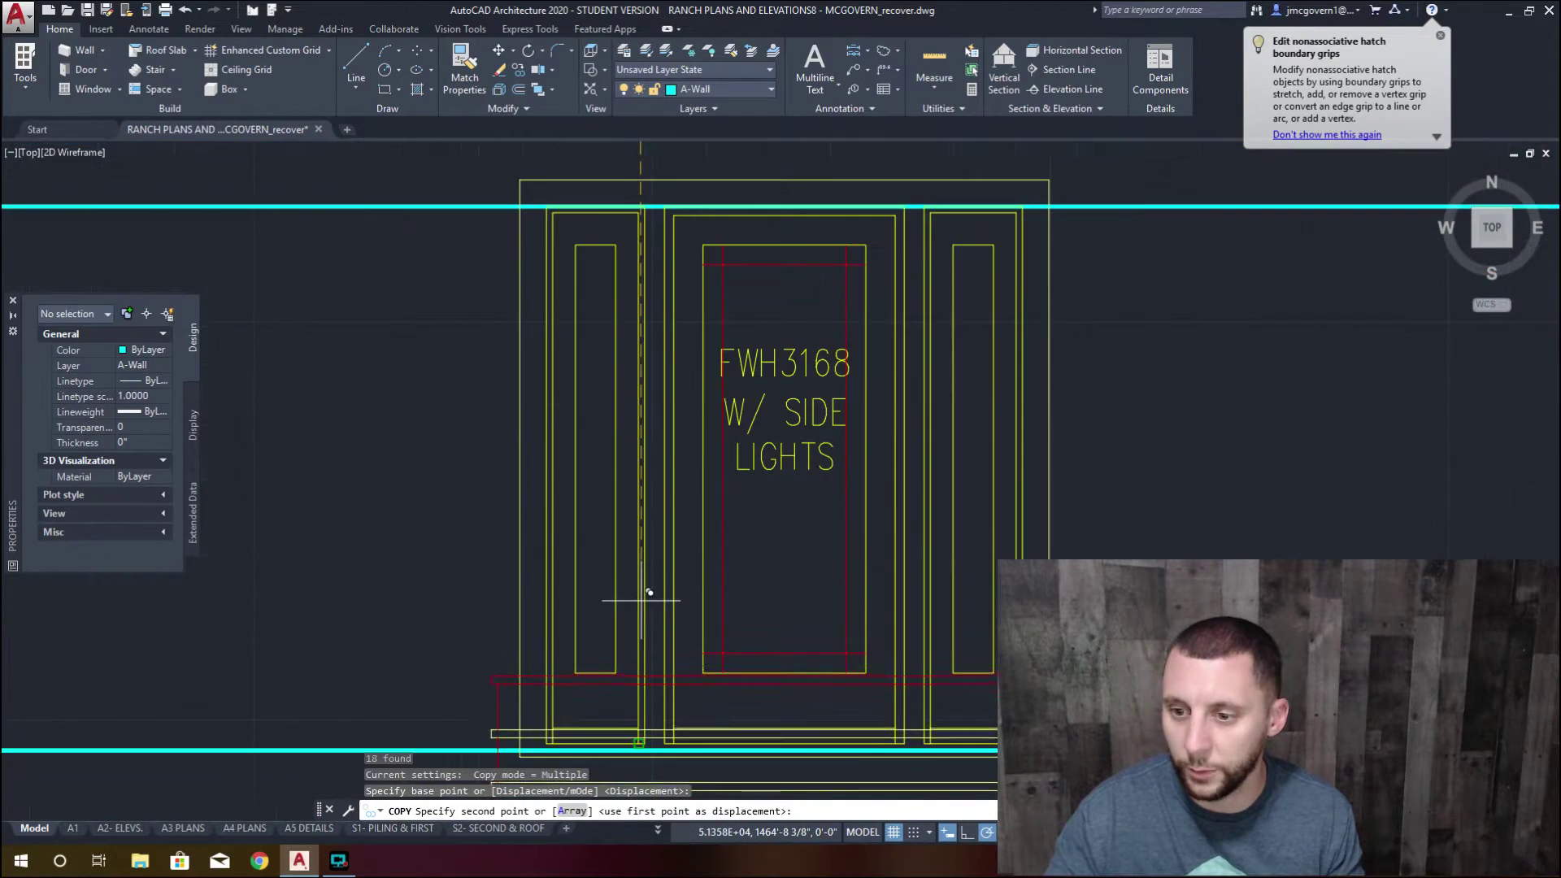
{"action": "left_click", "coordinate": [614, 491]}
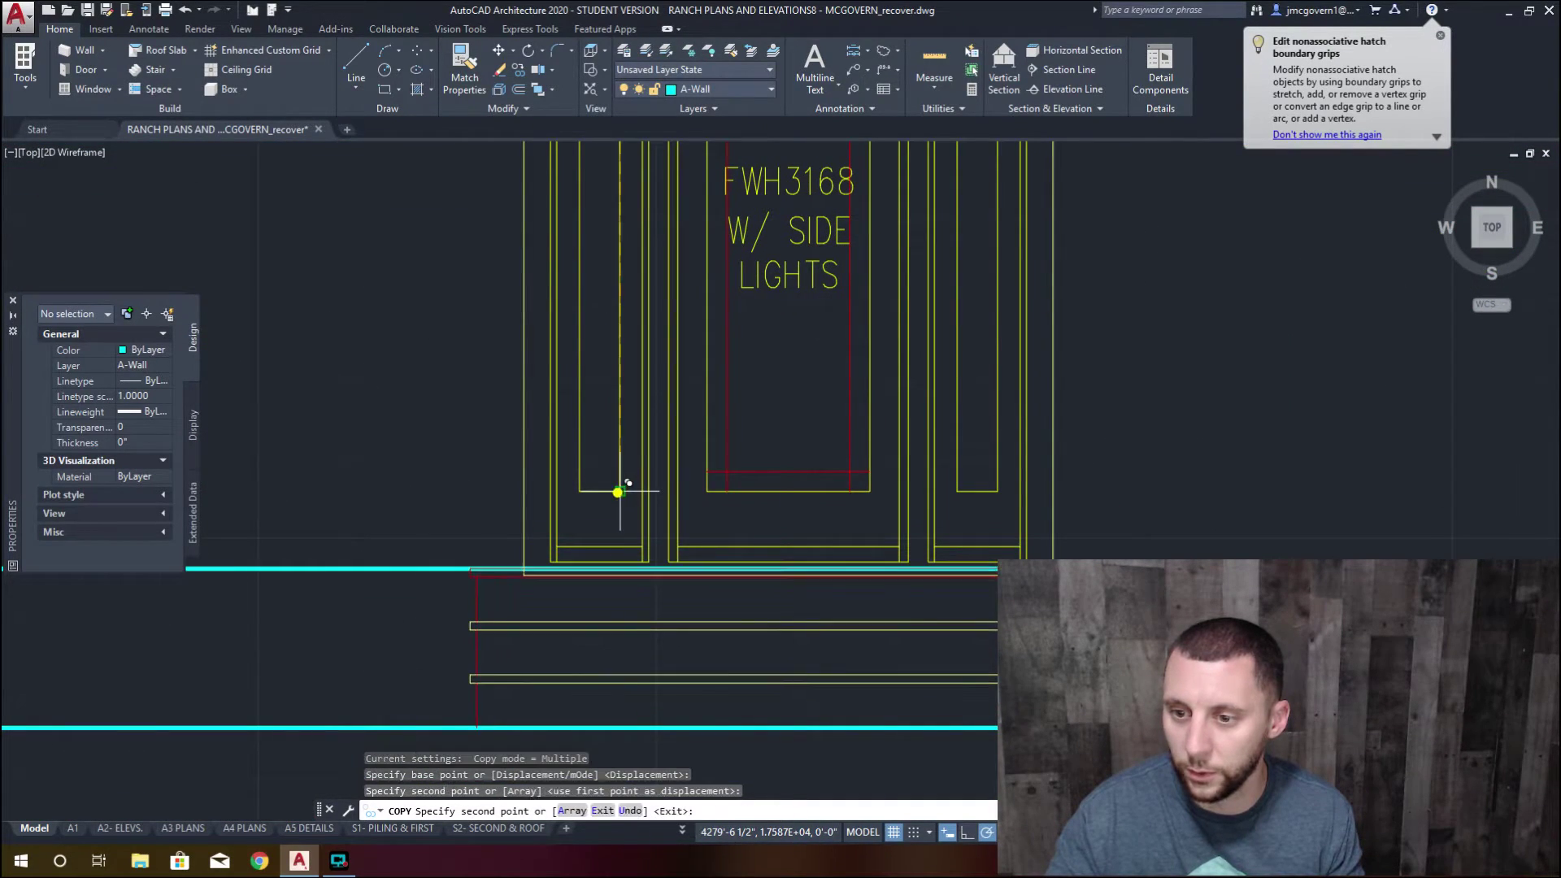
Trim the entrance door's outer frame below the floor line, removing its bottom edge and both side stubs overlapping the steps
{"action": "scroll", "coordinate": [620, 488], "scroll_direction": "down", "scroll_amount": 4}
{"action": "key", "text": "Escape"}
{"action": "scroll", "coordinate": [592, 516], "scroll_direction": "up", "scroll_amount": 6}
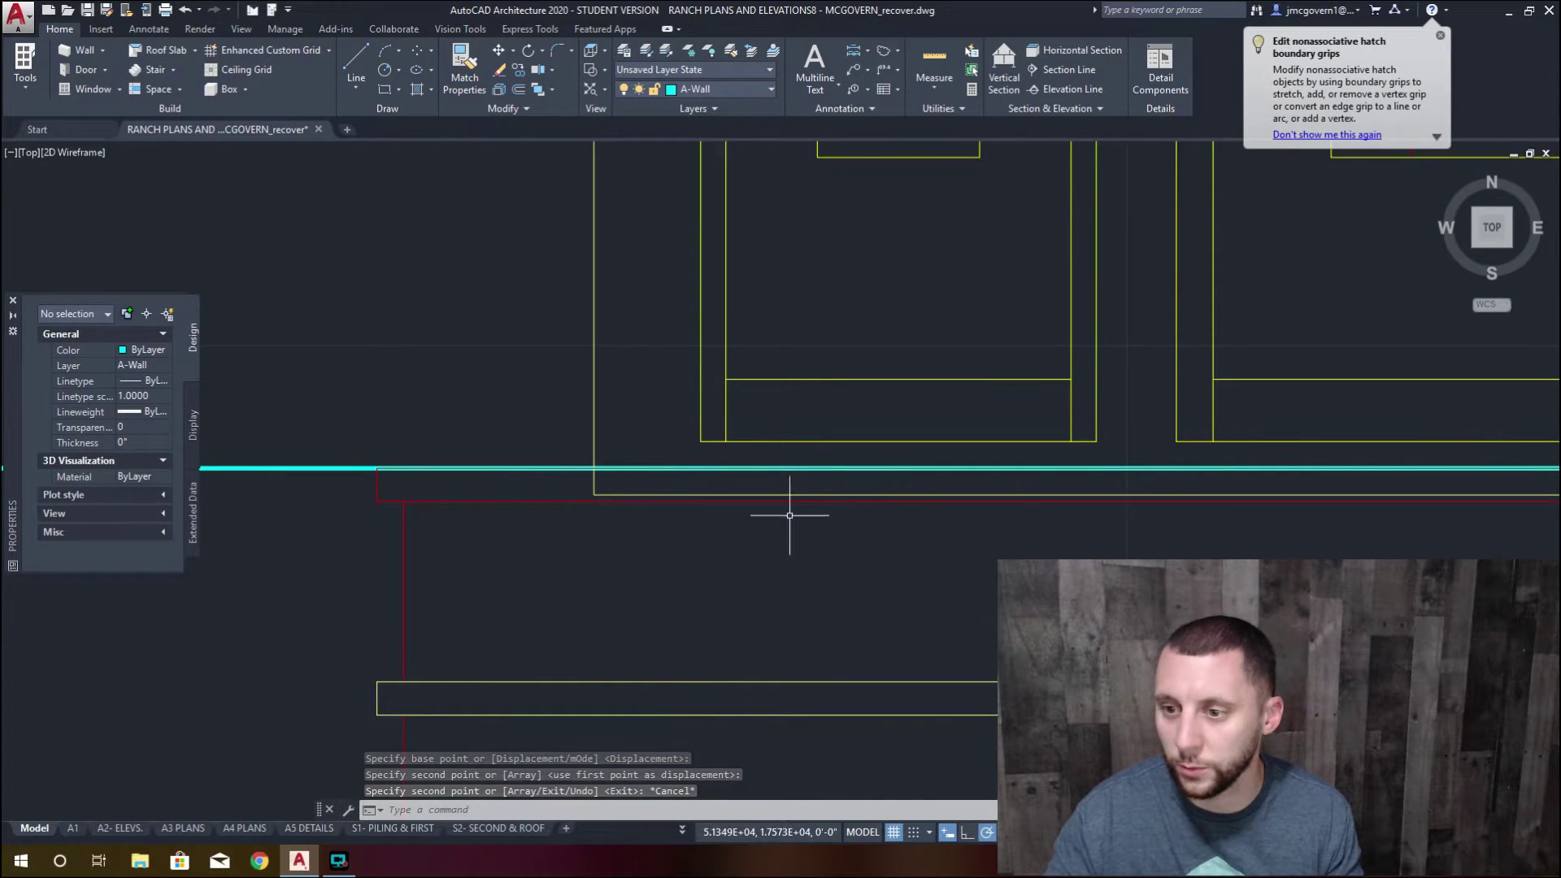
{"action": "type", "text": "tr"}
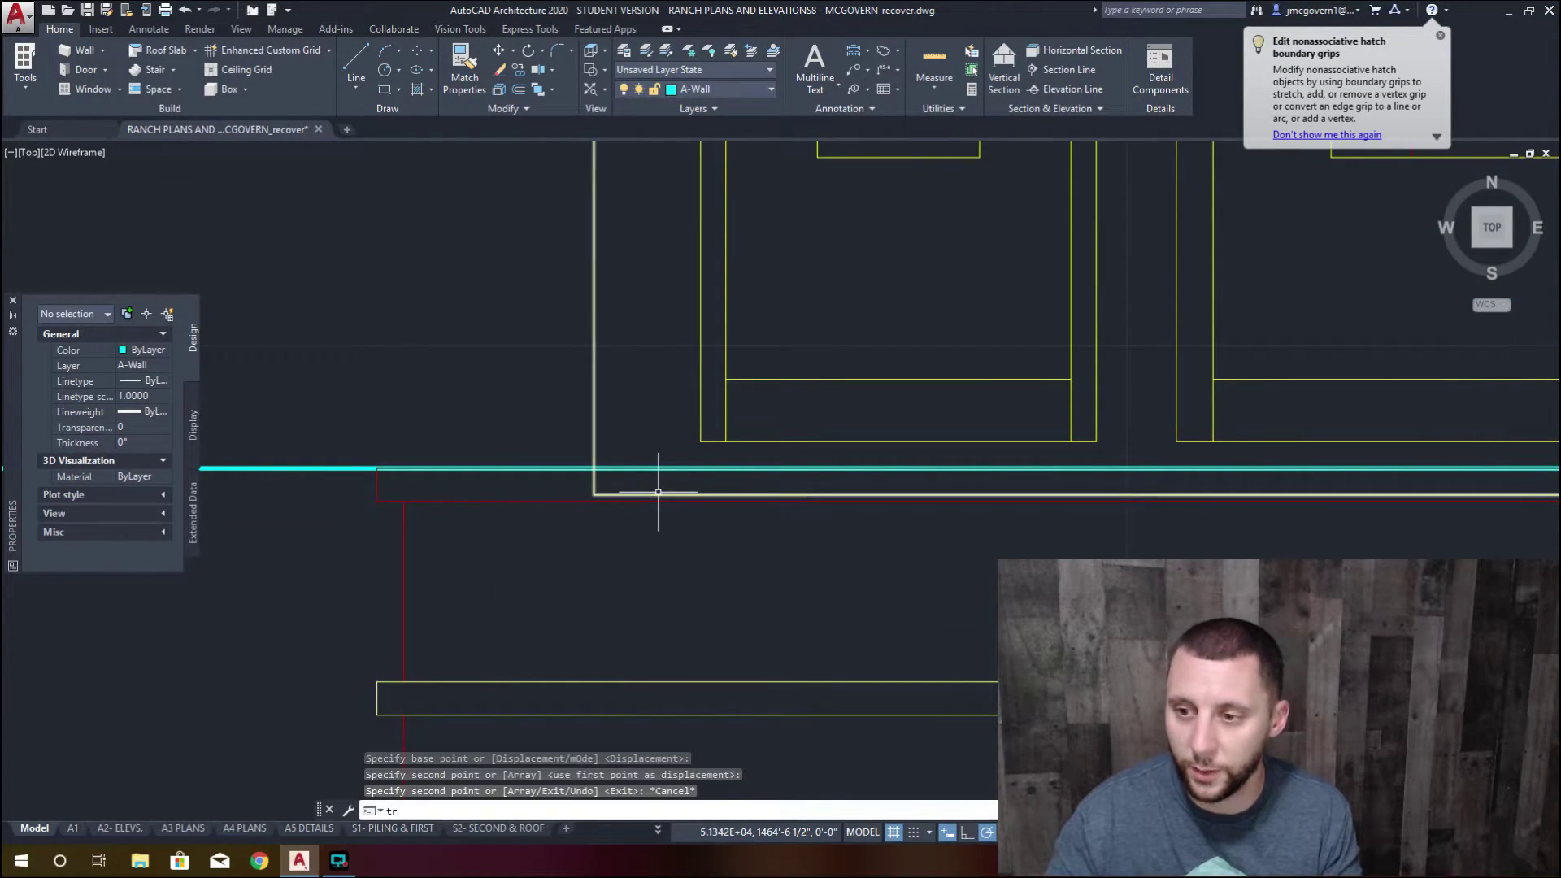
{"action": "key", "text": "Return"}
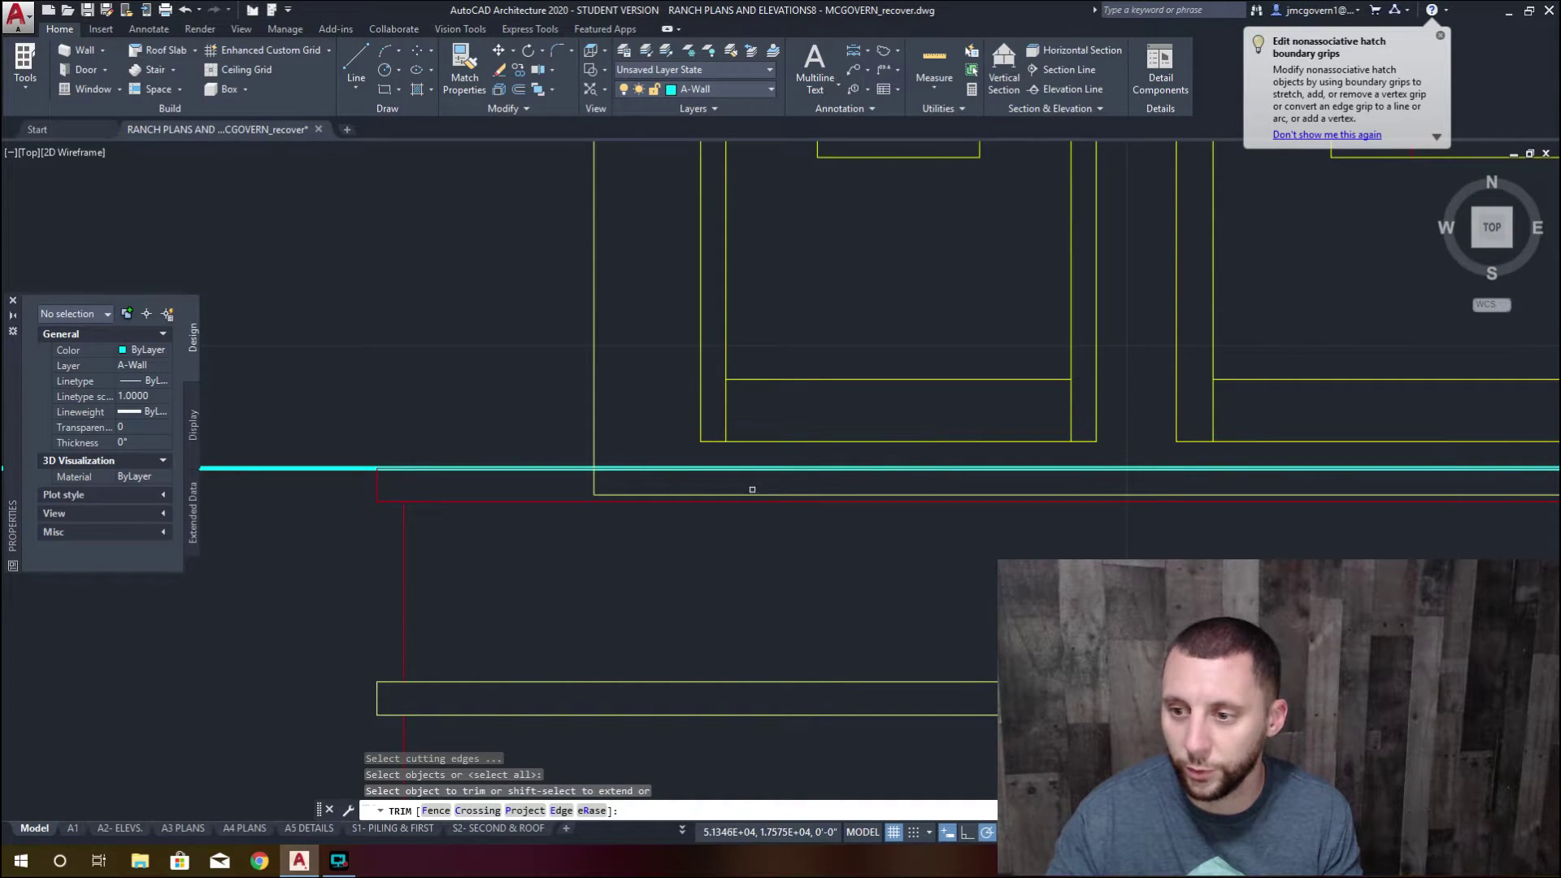
{"action": "left_click", "coordinate": [613, 494]}
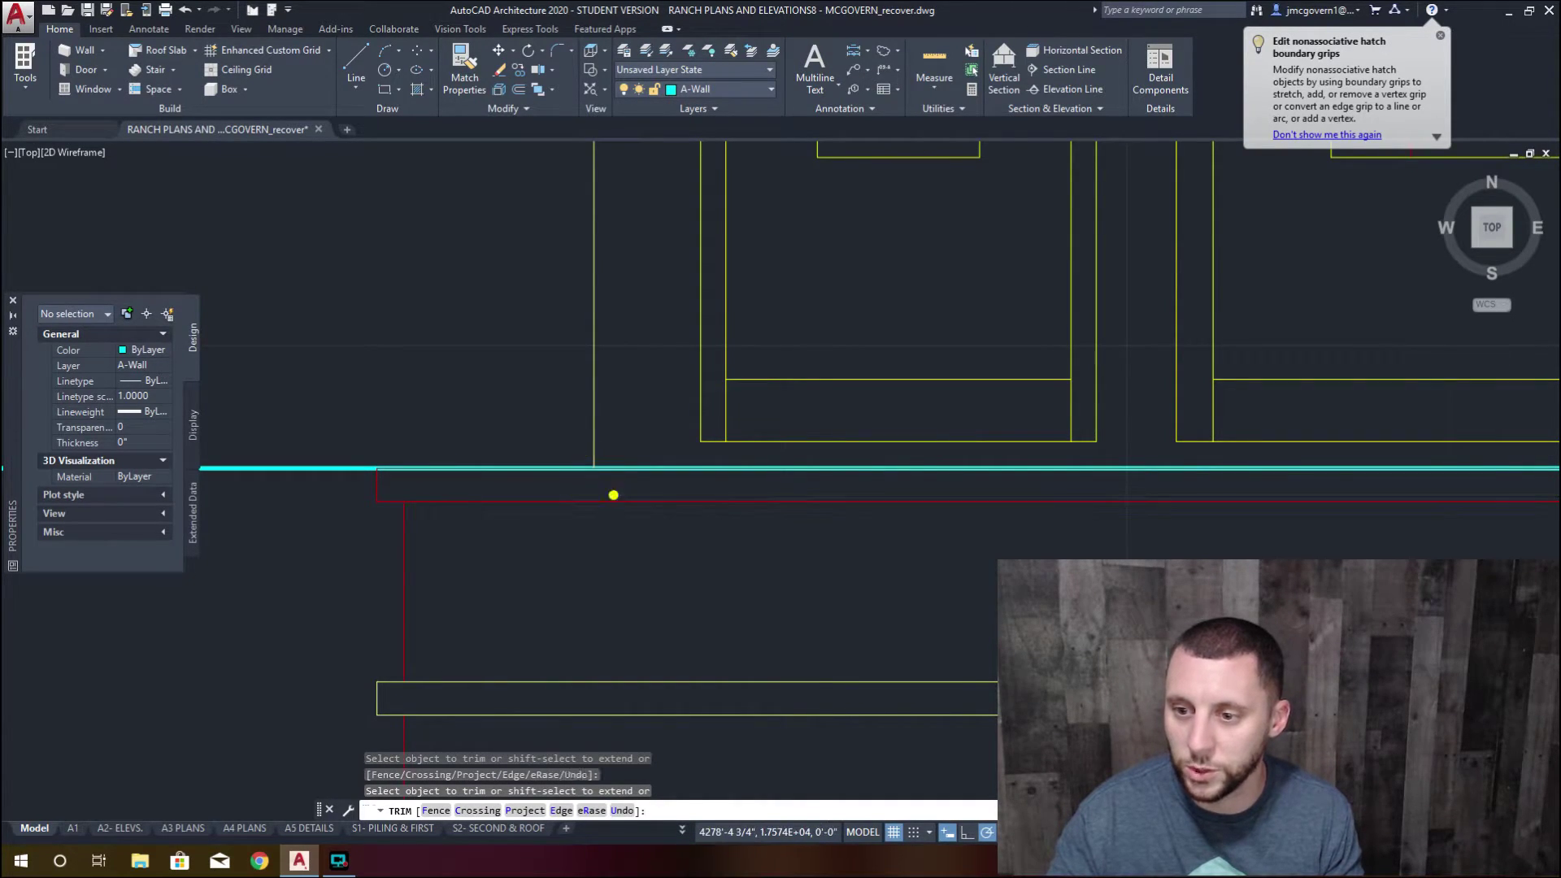
{"action": "scroll", "coordinate": [699, 488], "scroll_direction": "down", "scroll_amount": 2}
{"action": "middle_click_drag", "start_coordinate": [1258, 508], "coordinate": [754, 516]}
{"action": "scroll", "coordinate": [986, 501], "scroll_direction": "up", "scroll_amount": 5}
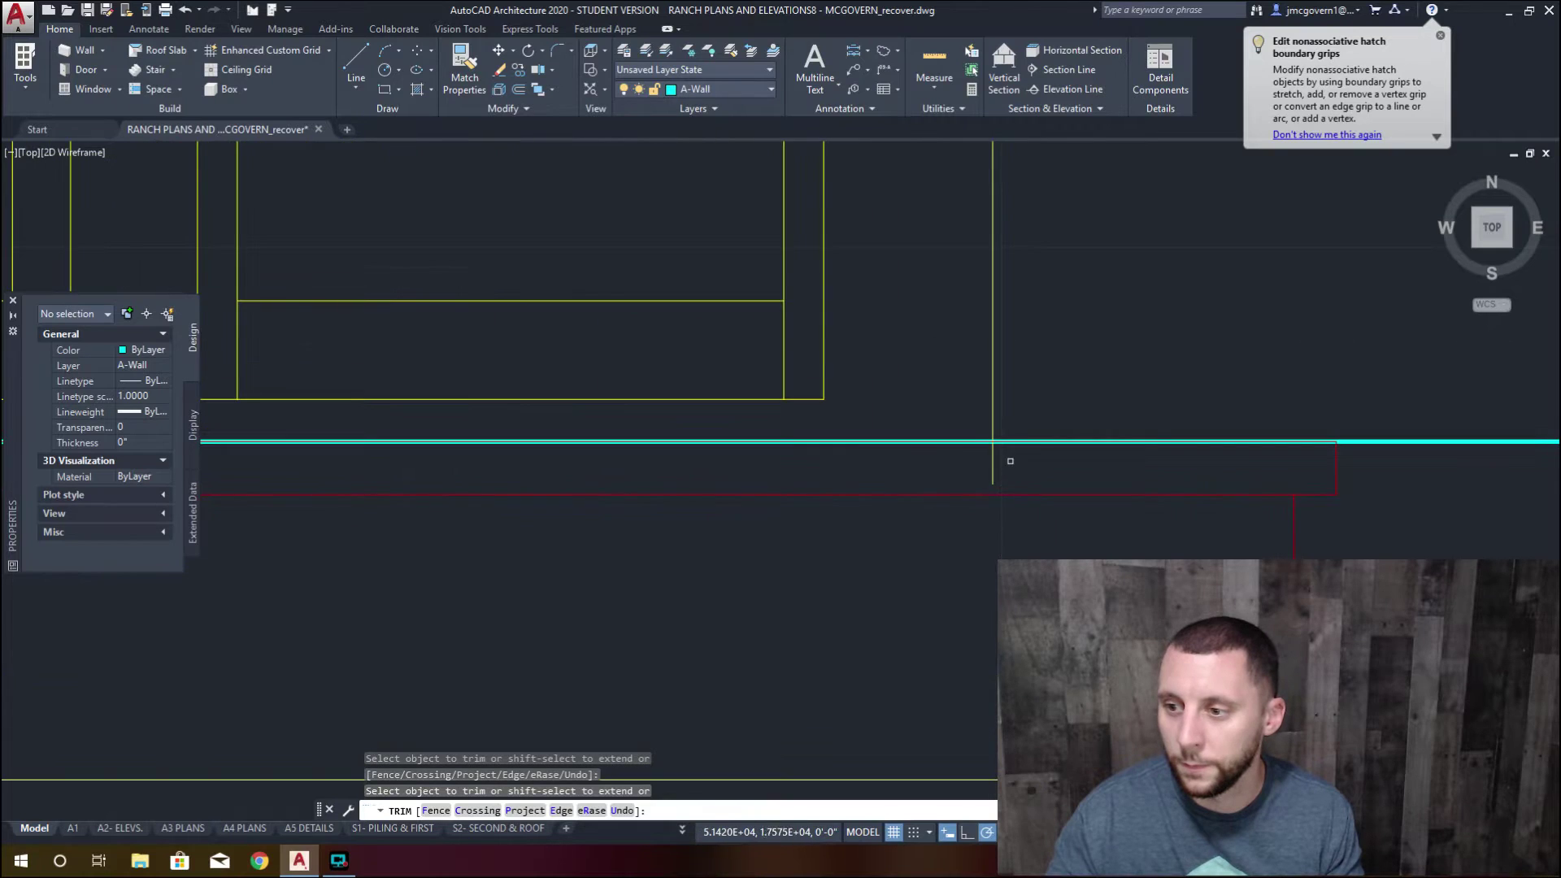
{"action": "left_click", "coordinate": [1010, 460]}
{"action": "left_click", "coordinate": [961, 466]}
{"action": "scroll", "coordinate": [971, 465], "scroll_direction": "down", "scroll_amount": 12}
{"action": "key", "text": "Escape"}
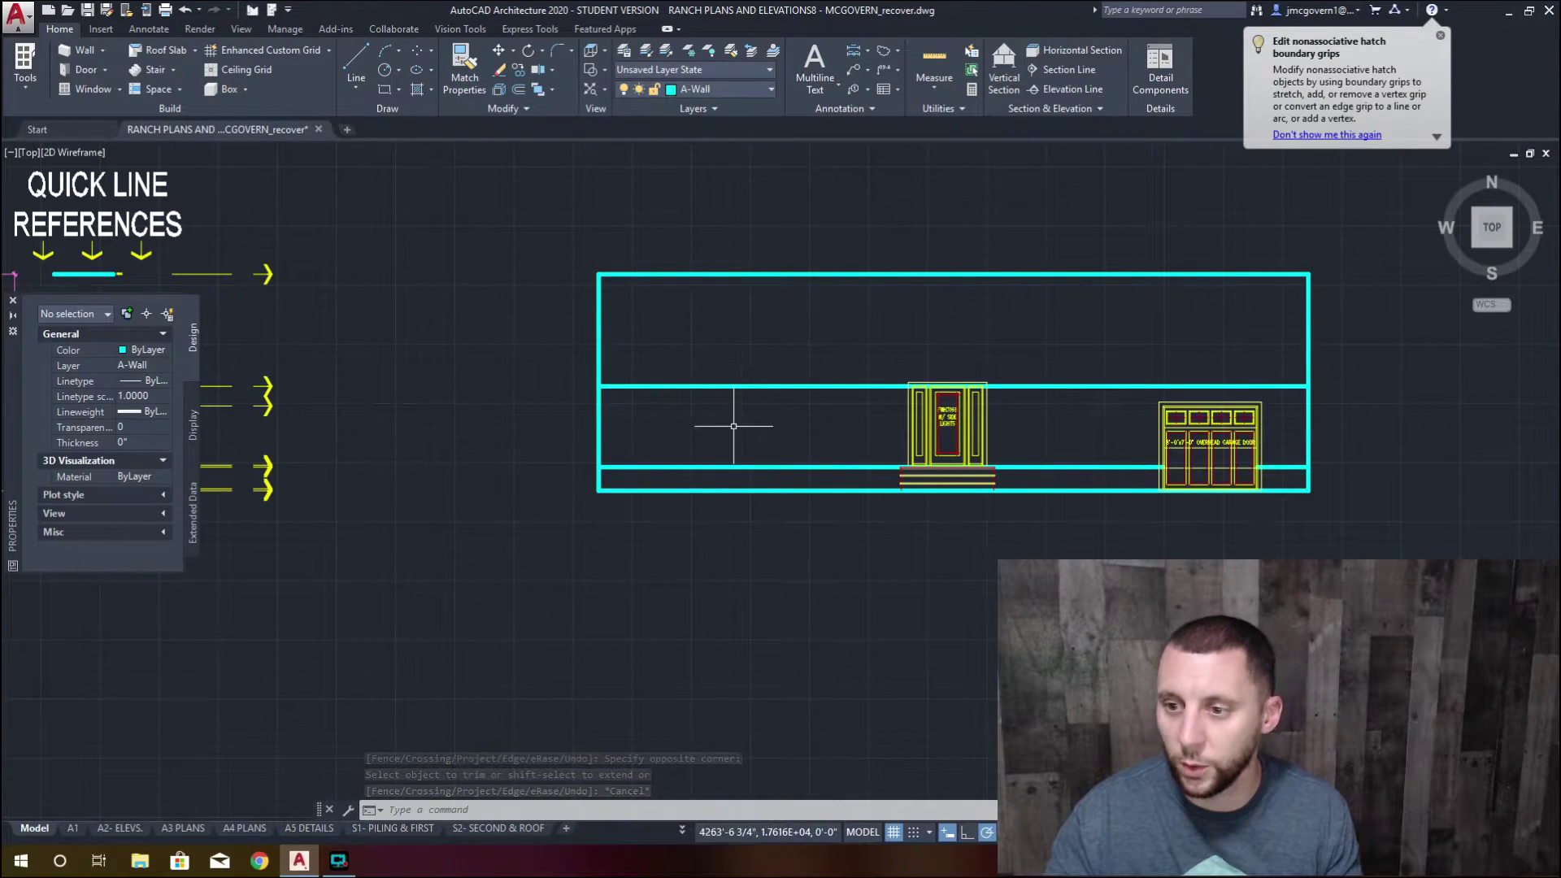
Examine the single and double TW26410 windows in the library and the leftmost double window in the reference front elevation
{"action": "scroll", "coordinate": [833, 440], "scroll_direction": "down", "scroll_amount": 10}
{"action": "middle_click_drag", "start_coordinate": [783, 160], "coordinate": [805, 417]}
{"action": "middle_click_drag", "start_coordinate": [780, 236], "coordinate": [684, 604]}
{"action": "scroll", "coordinate": [653, 318], "scroll_direction": "up", "scroll_amount": 7}
{"action": "scroll", "coordinate": [644, 325], "scroll_direction": "up", "scroll_amount": 8}
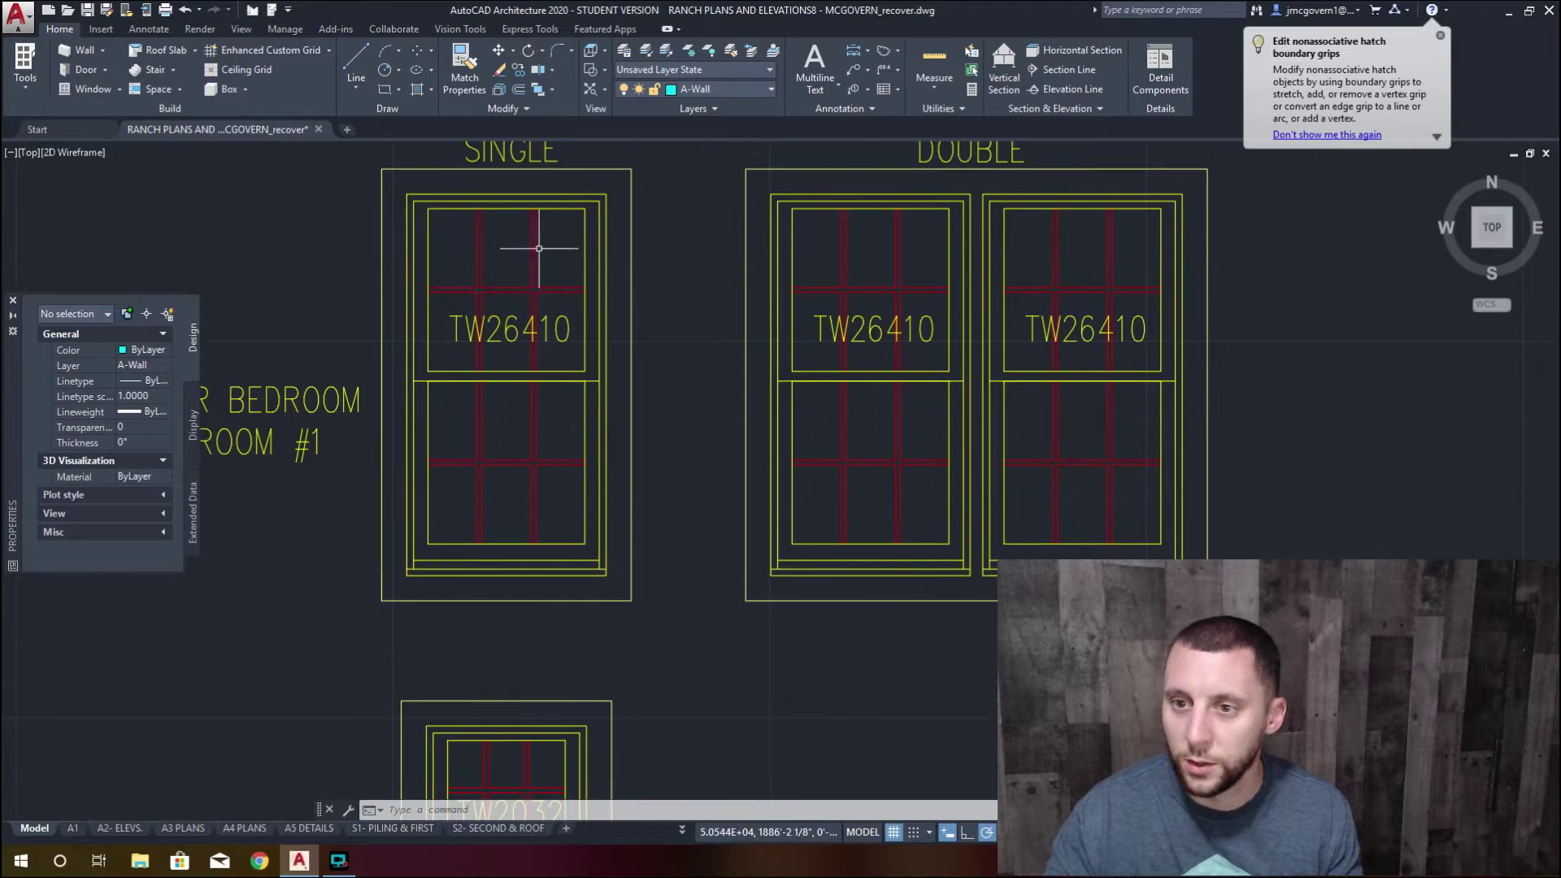
{"action": "scroll", "coordinate": [521, 276], "scroll_direction": "up", "scroll_amount": 1}
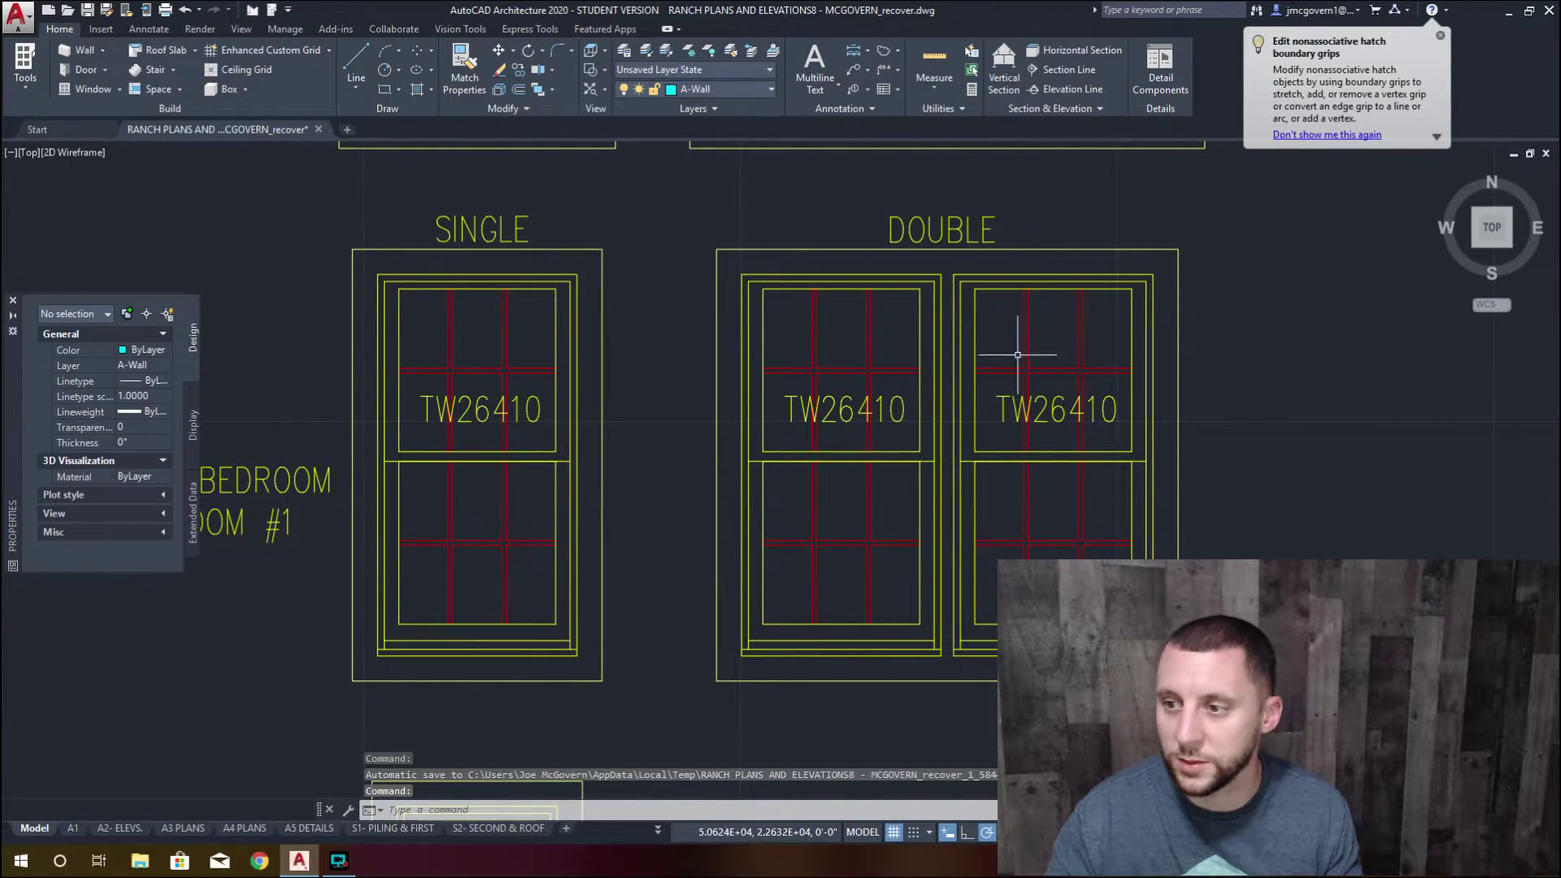
{"action": "scroll", "coordinate": [881, 444], "scroll_direction": "down", "scroll_amount": 8}
{"action": "scroll", "coordinate": [789, 399], "scroll_direction": "up", "scroll_amount": 2}
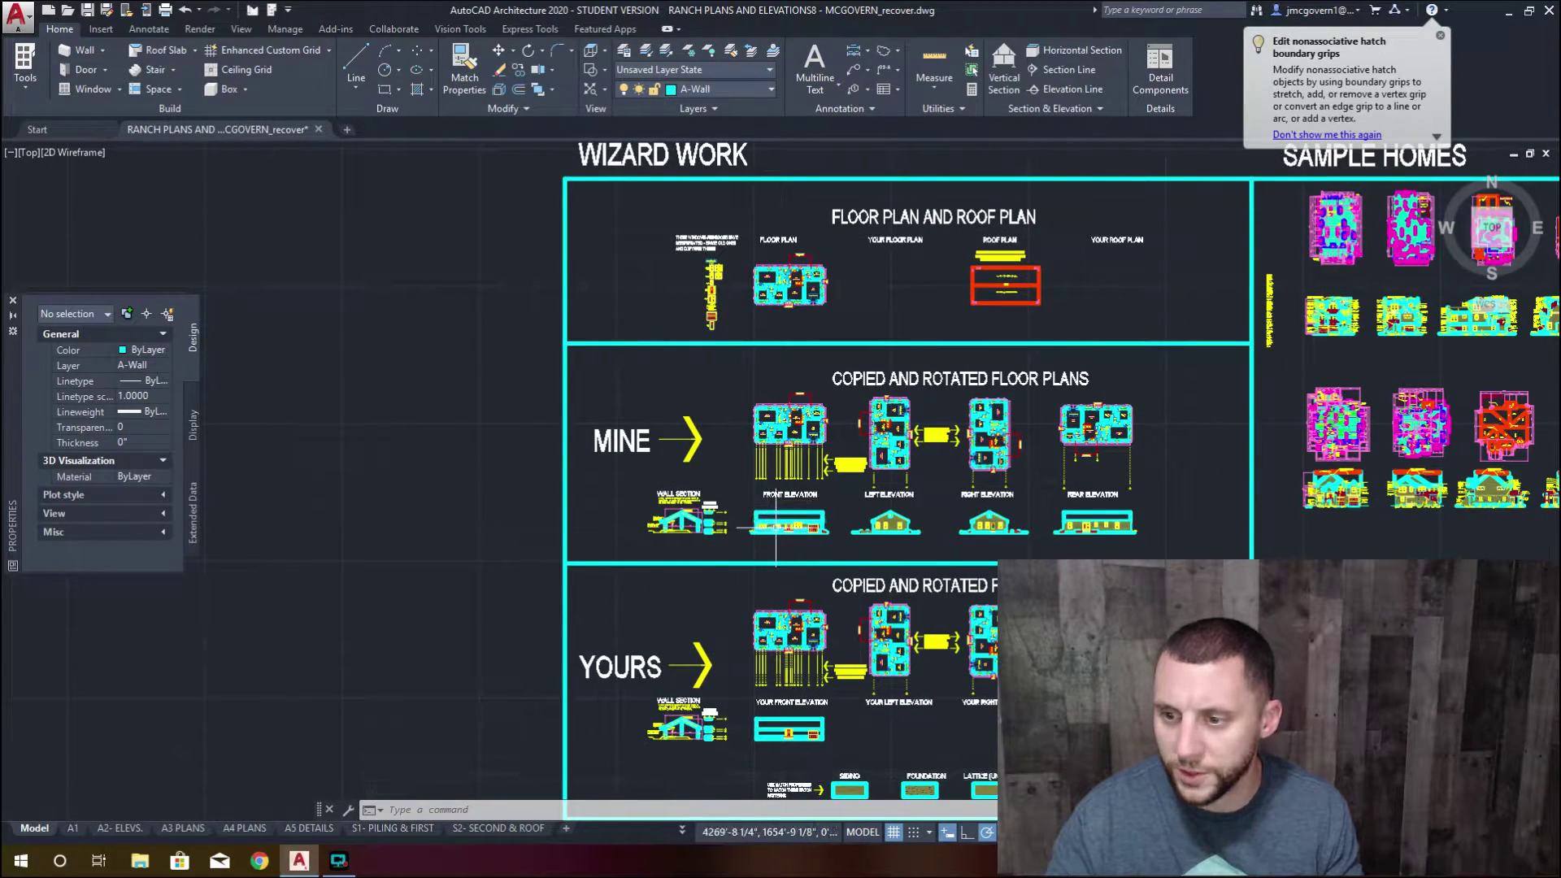
{"action": "scroll", "coordinate": [775, 528], "scroll_direction": "up", "scroll_amount": 10}
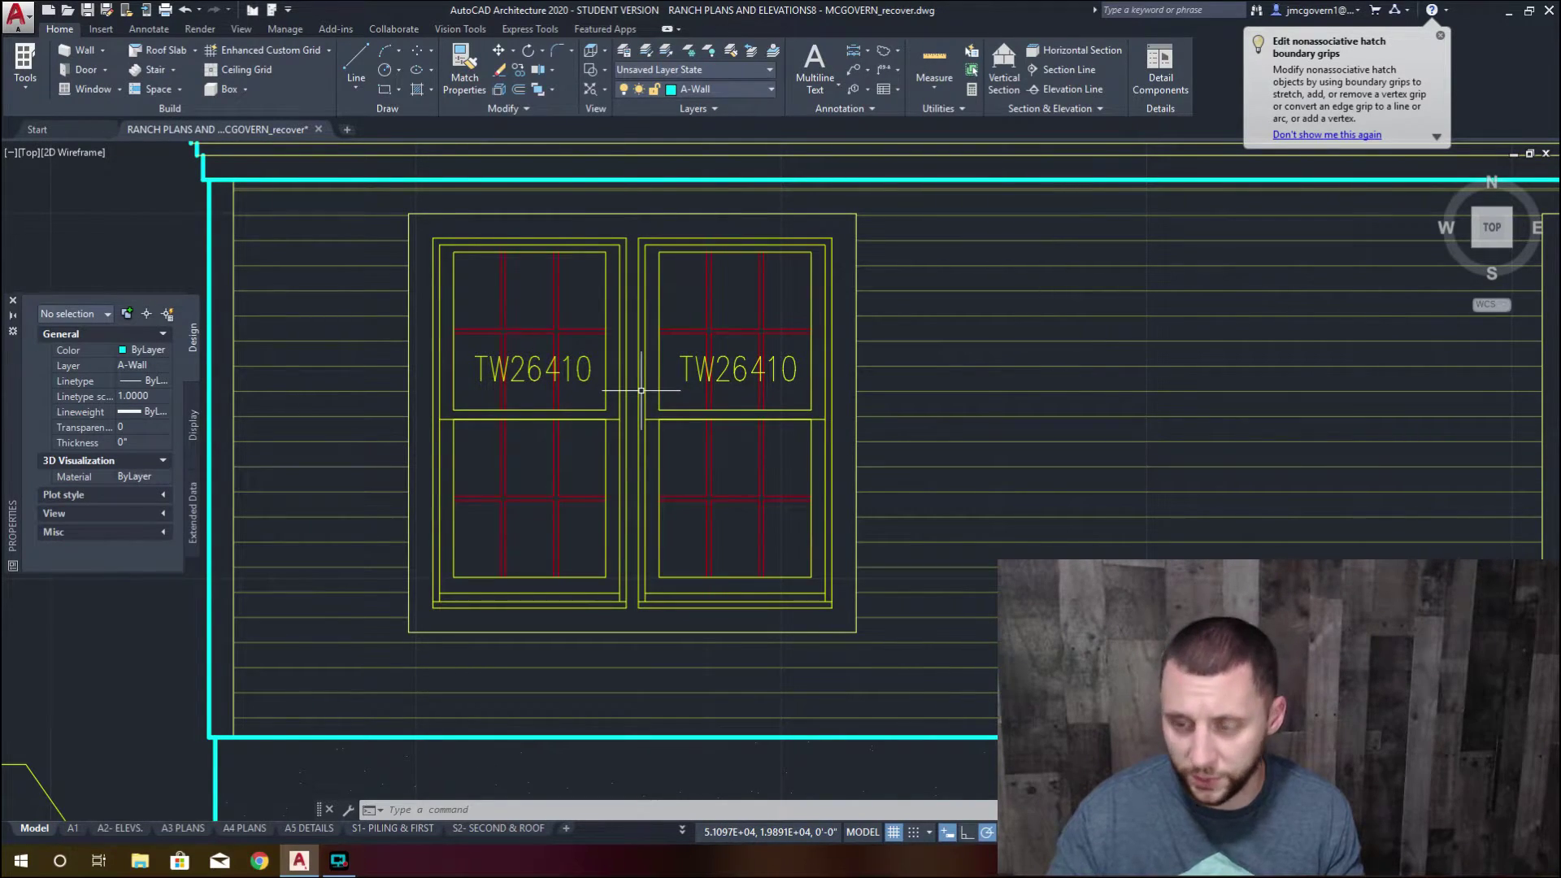
Draw a vertical construction line from the left edge of the leftmost TW26410 double window opening in the student's floor plan
{"action": "scroll", "coordinate": [642, 391], "scroll_direction": "down", "scroll_amount": 7}
{"action": "middle_click_drag", "start_coordinate": [723, 610], "coordinate": [706, 435]}
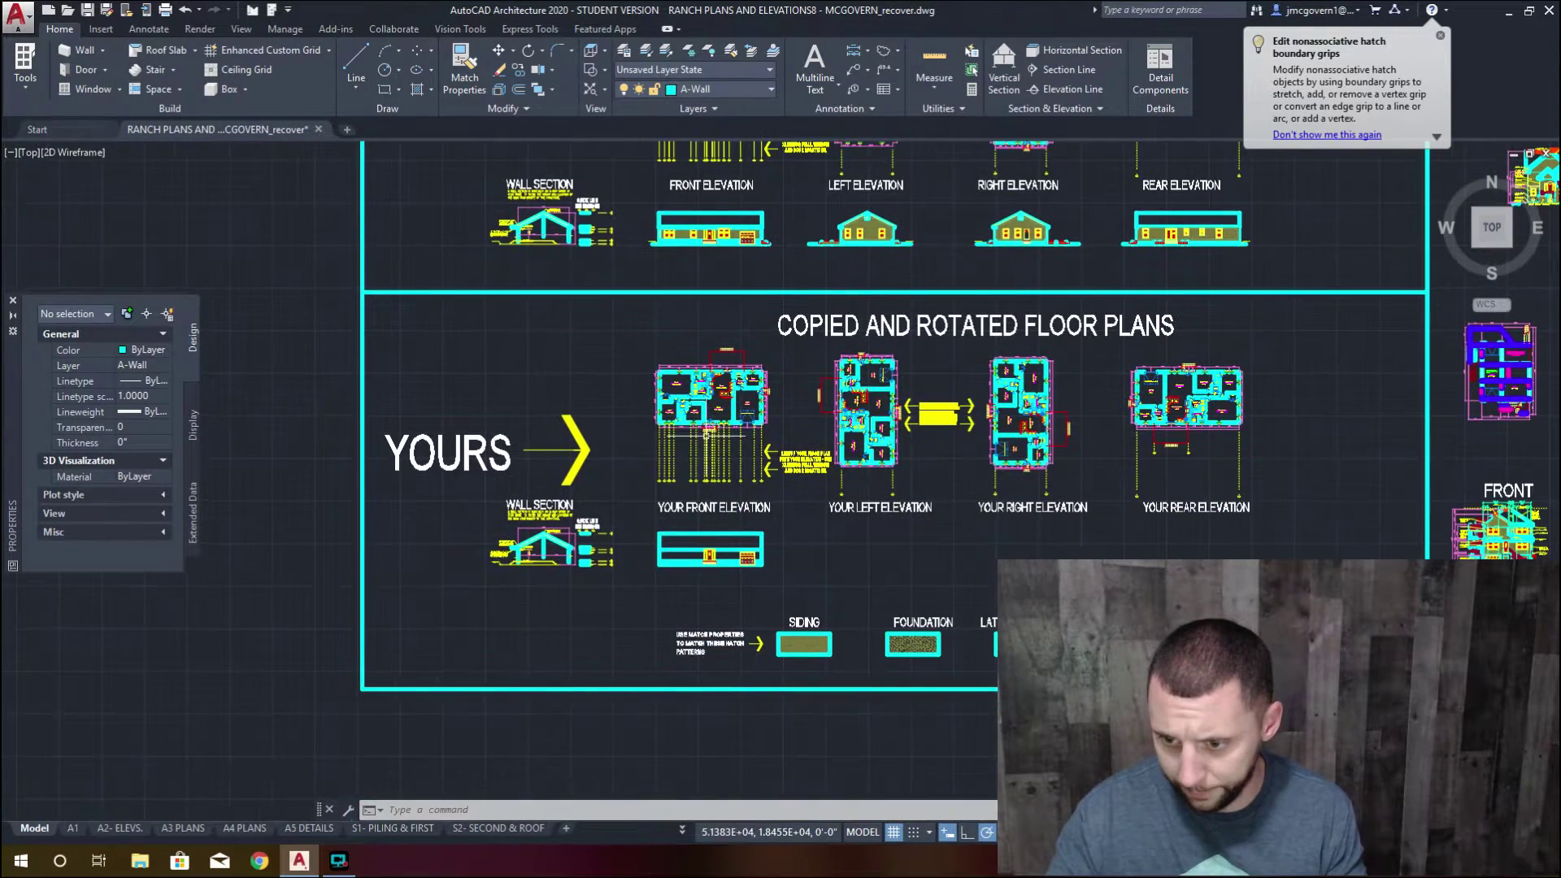
{"action": "scroll", "coordinate": [706, 435], "scroll_direction": "up", "scroll_amount": 10}
{"action": "type", "text": "xl"}
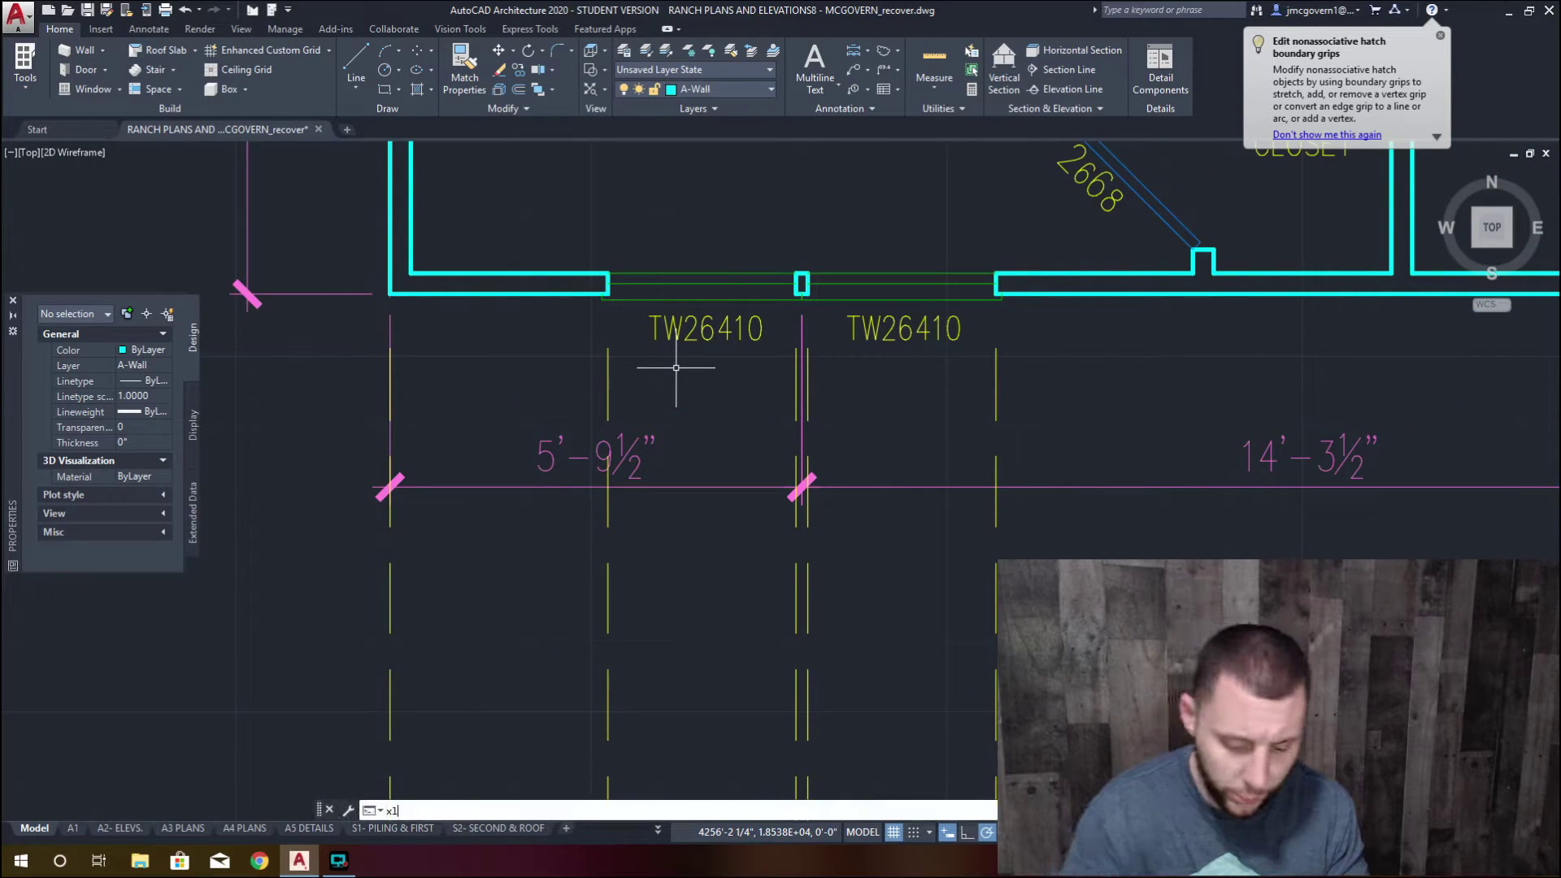
{"action": "scroll", "coordinate": [605, 284], "scroll_direction": "up", "scroll_amount": 4}
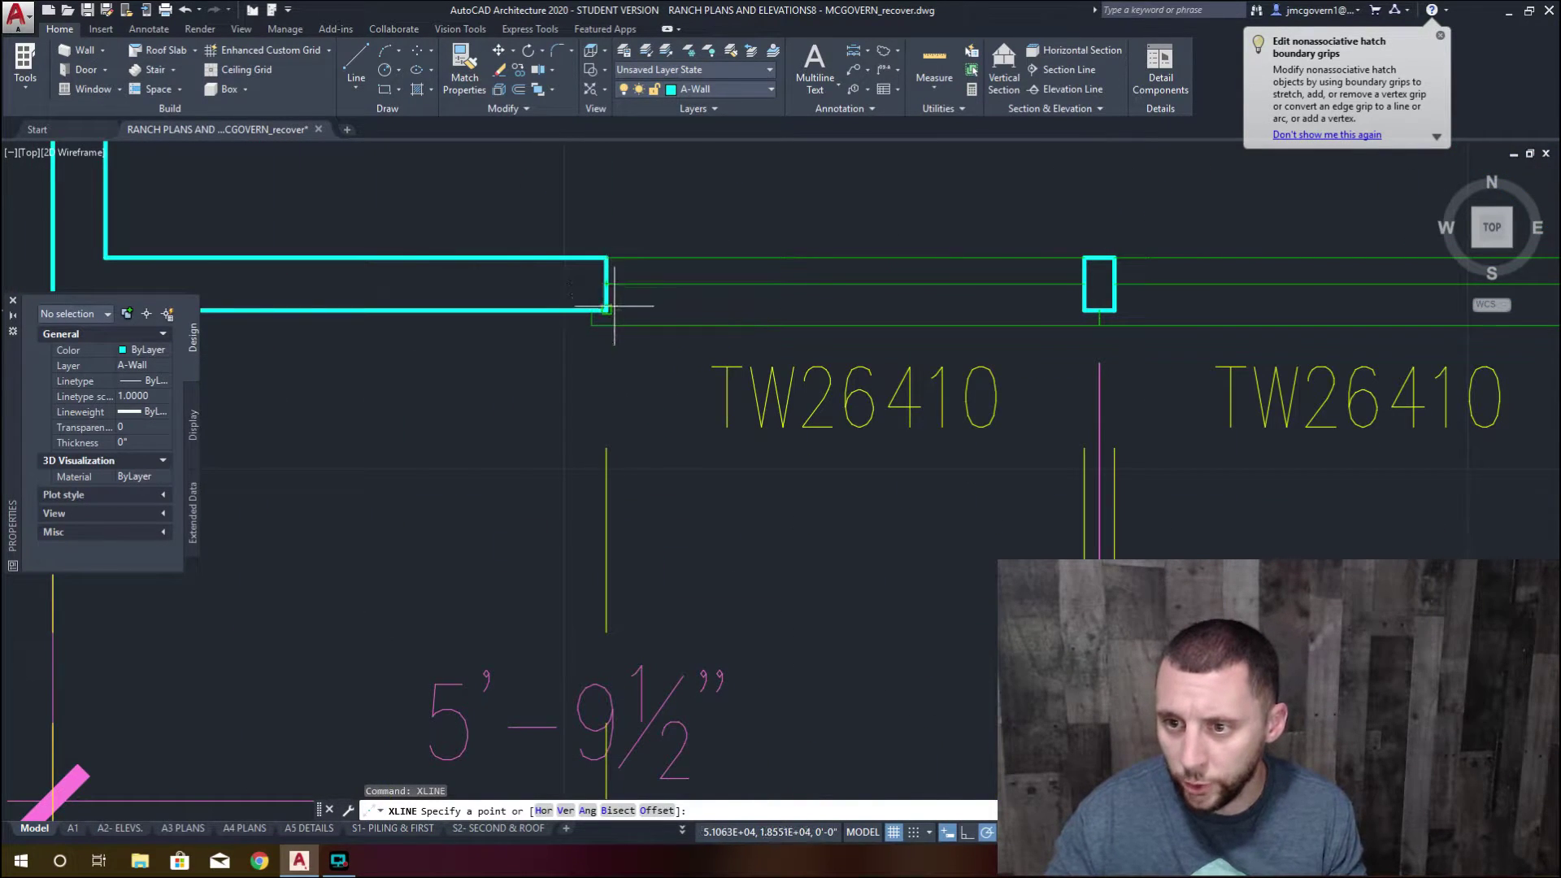
{"action": "left_click", "coordinate": [608, 309]}
{"action": "left_click", "coordinate": [607, 340]}
{"action": "key", "text": "space"}
{"action": "key", "text": "space"}
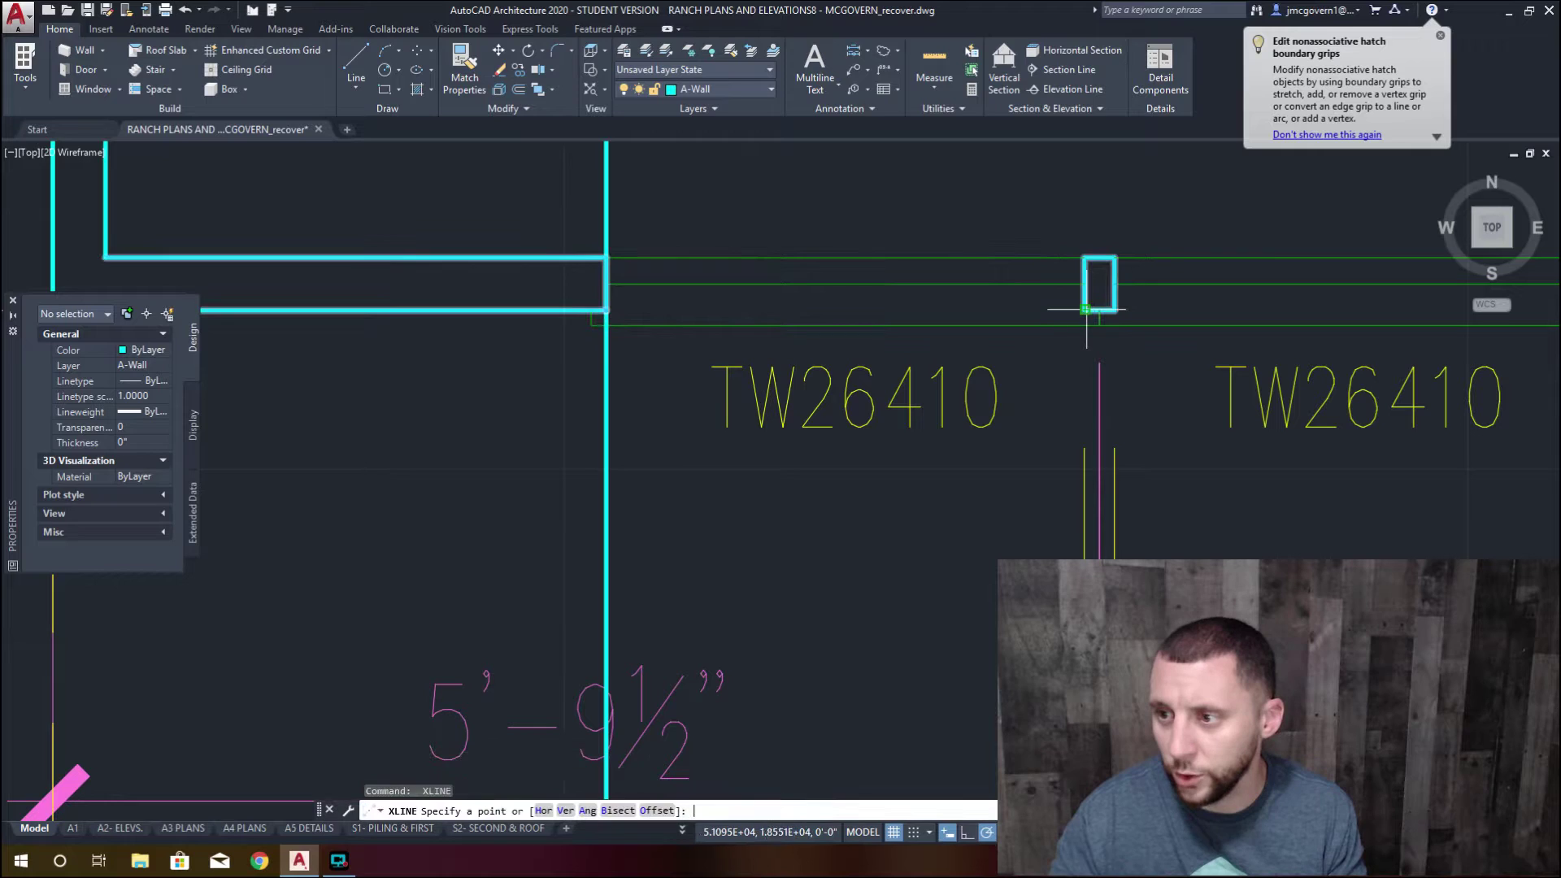
Draw vertical construction lines along both sides of the post between the two leftmost TW26410 windows in the front wall
{"action": "left_click", "coordinate": [1086, 308]}
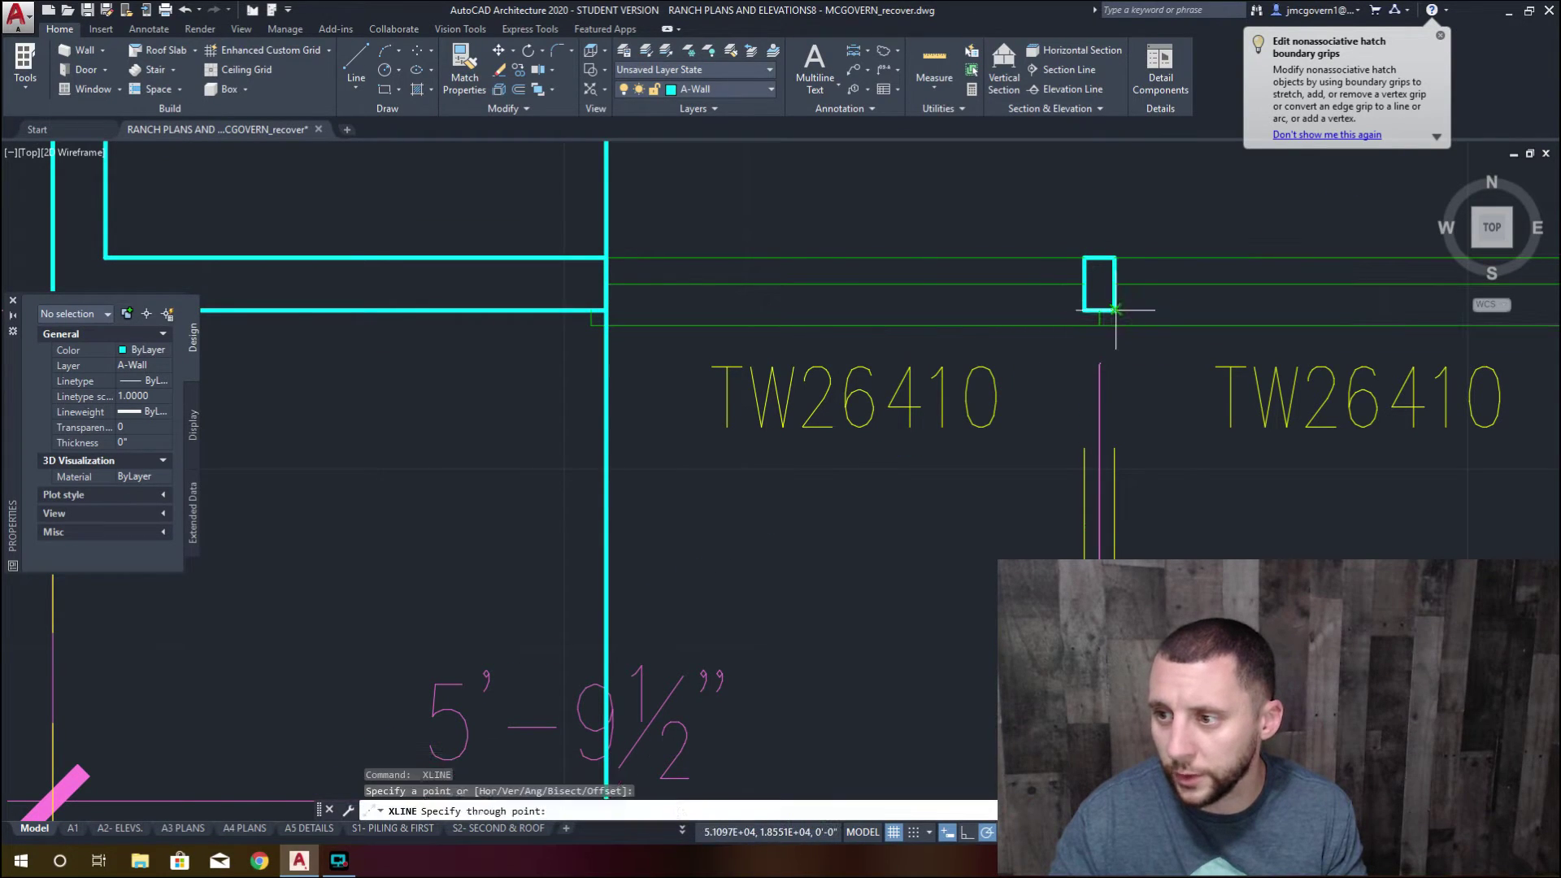
{"action": "left_click", "coordinate": [1115, 344]}
{"action": "key", "text": "space"}
{"action": "key", "text": "space"}
{"action": "left_click", "coordinate": [1085, 310]}
{"action": "left_click", "coordinate": [1084, 343]}
{"action": "key", "text": "space"}
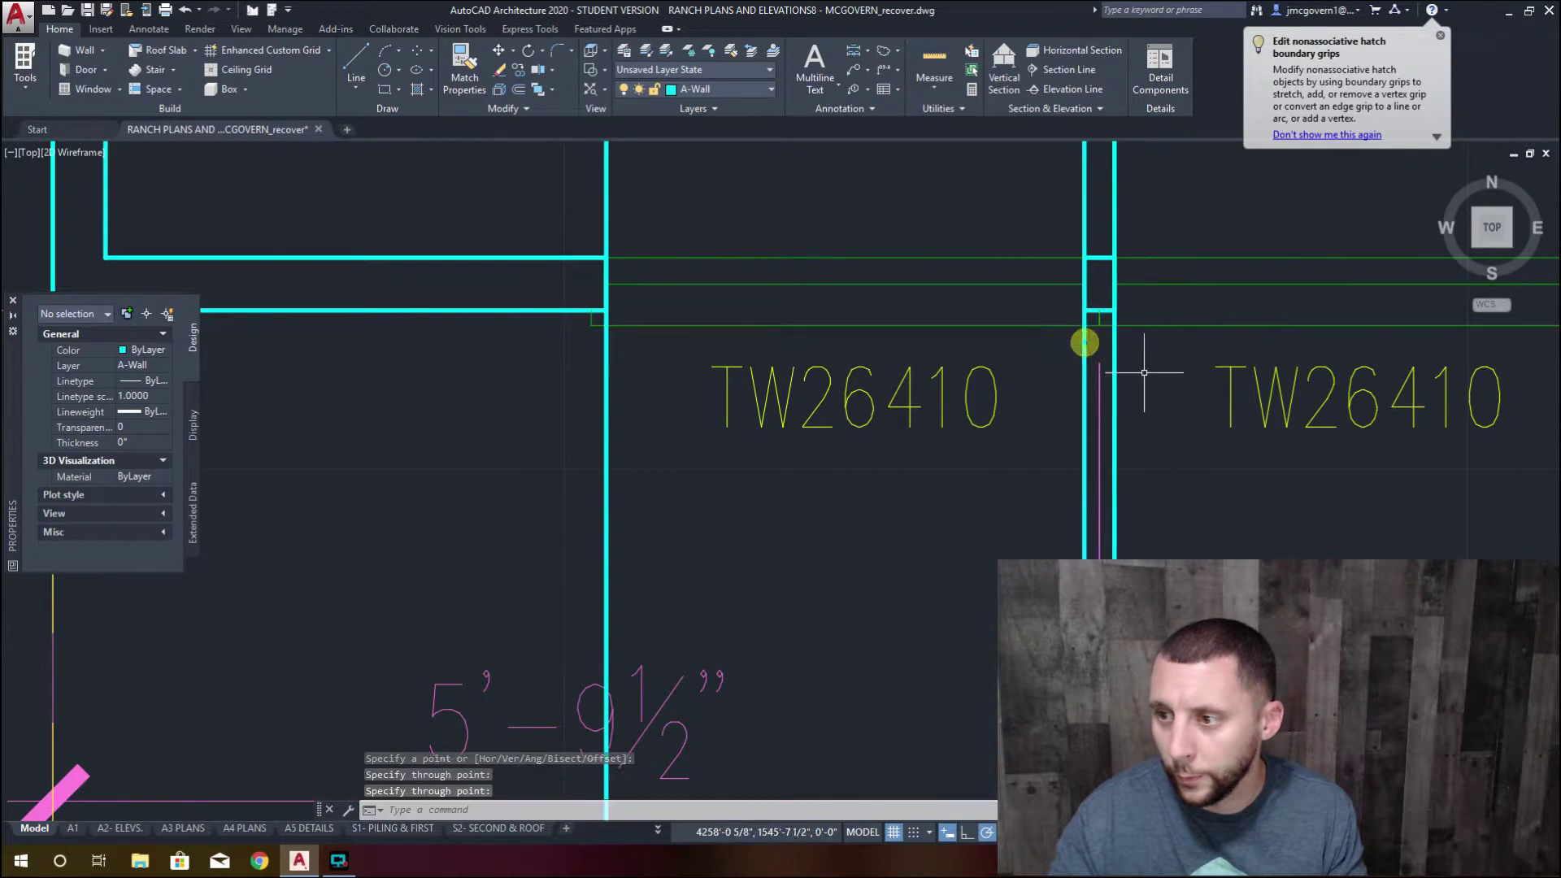
Draw a vertical construction line from the right edge of the leftmost TW26410 double window opening
{"action": "scroll", "coordinate": [1144, 372], "scroll_direction": "down", "scroll_amount": 4}
{"action": "middle_click_drag", "start_coordinate": [1163, 374], "coordinate": [893, 359]}
{"action": "key", "text": "space"}
{"action": "scroll", "coordinate": [1037, 322], "scroll_direction": "up", "scroll_amount": 6}
{"action": "left_click", "coordinate": [1032, 344]}
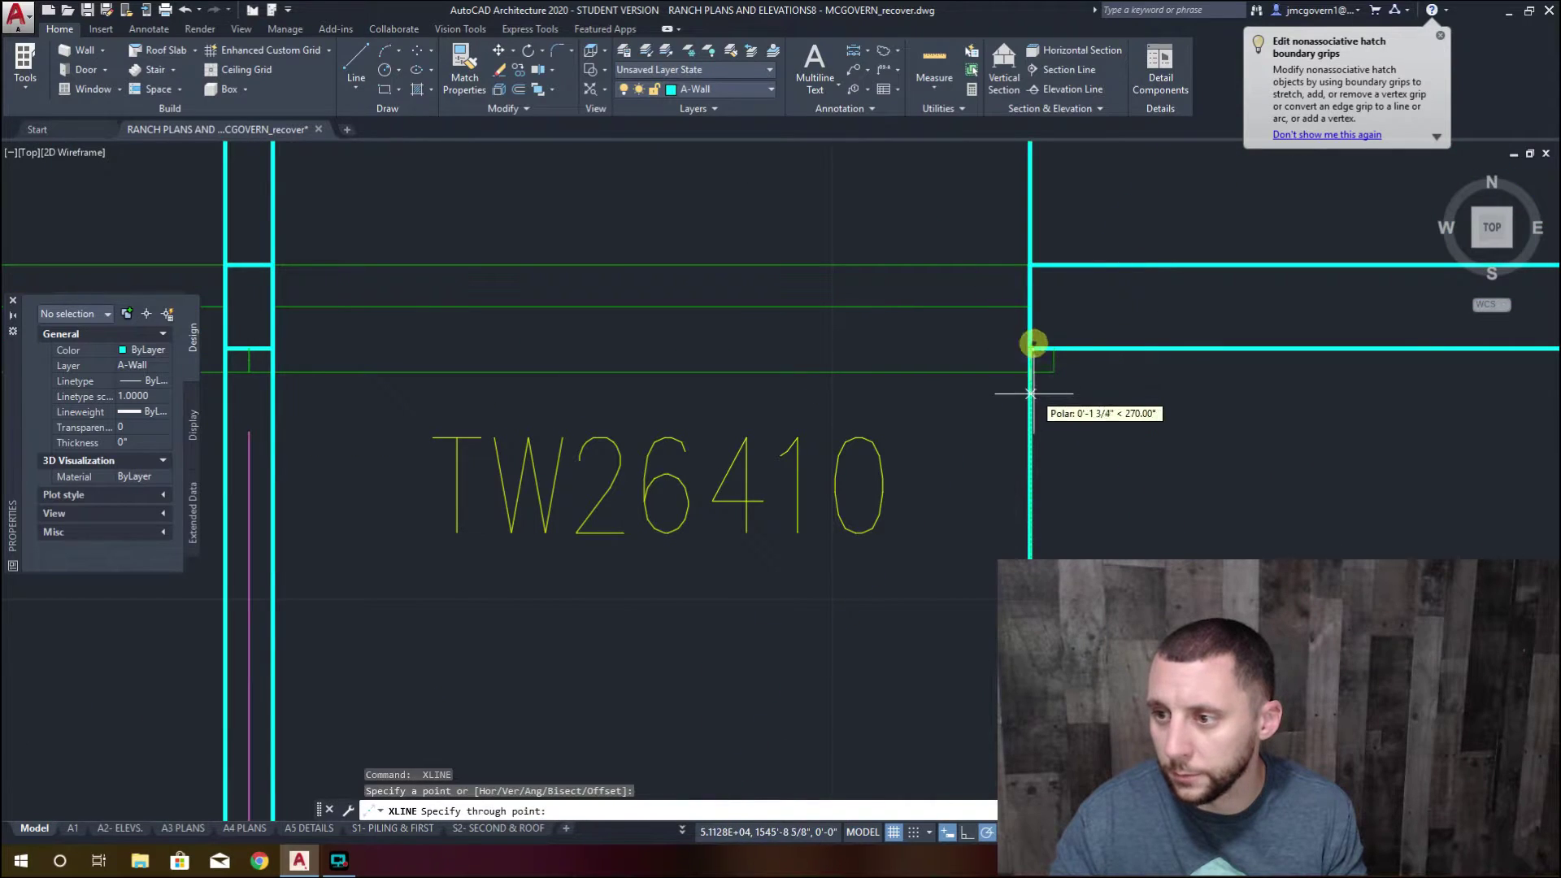
{"action": "left_click", "coordinate": [1031, 404]}
{"action": "key", "text": "Return"}
Erase the two middle construction lines projected from the post between the windows
{"action": "scroll", "coordinate": [1039, 372], "scroll_direction": "down", "scroll_amount": 3}
{"action": "scroll", "coordinate": [818, 411], "scroll_direction": "down", "scroll_amount": 3}
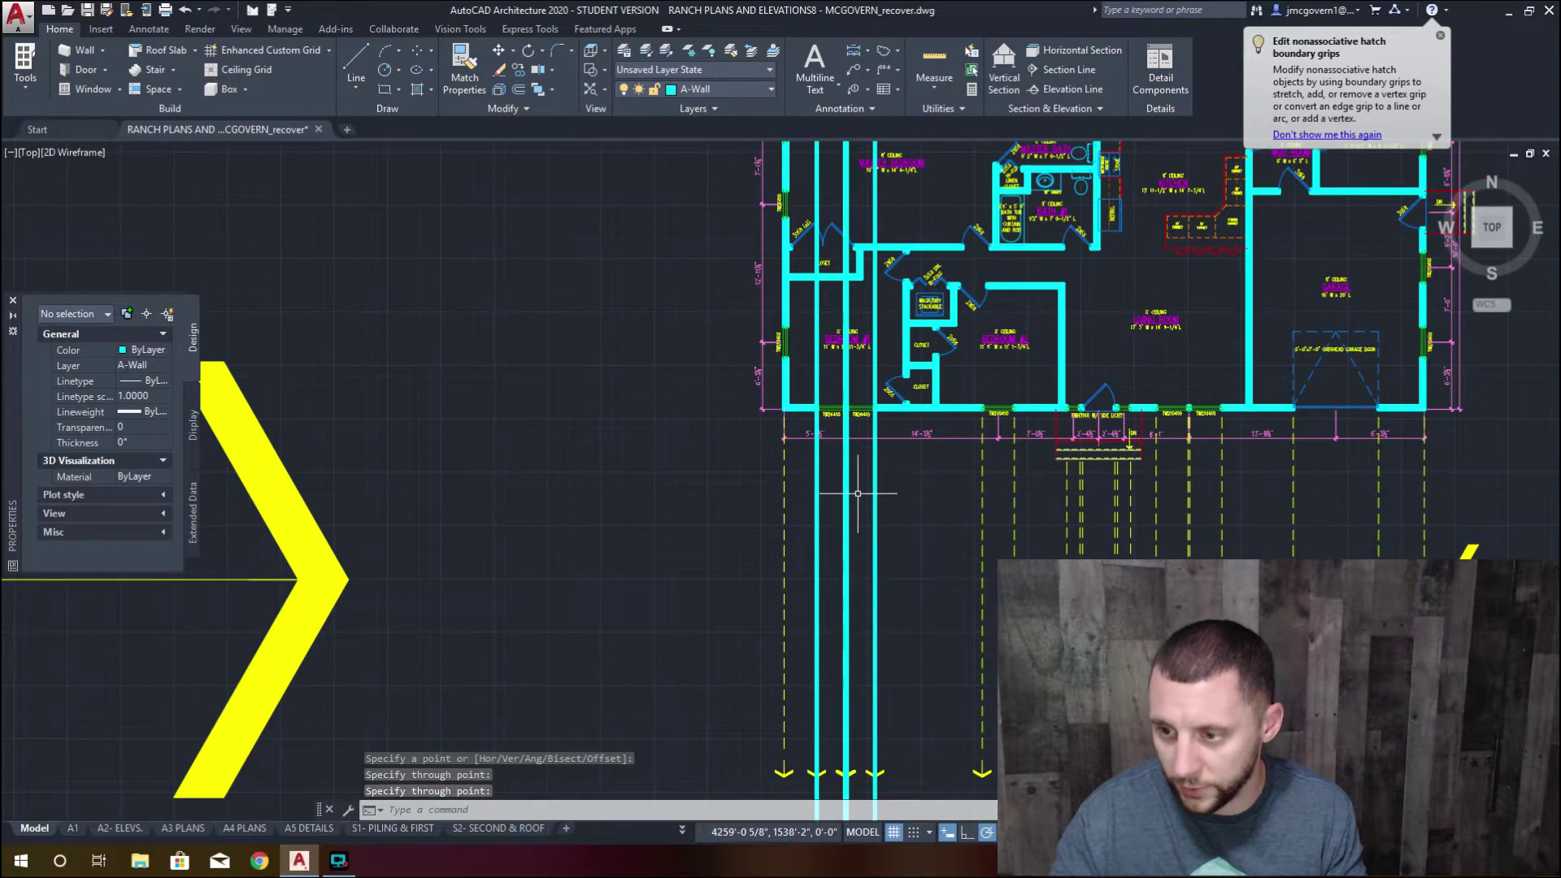
{"action": "middle_click_drag", "start_coordinate": [859, 675], "coordinate": [848, 413]}
{"action": "key", "text": "Escape"}
{"action": "left_click", "coordinate": [844, 530]}
{"action": "left_click", "coordinate": [821, 547]}
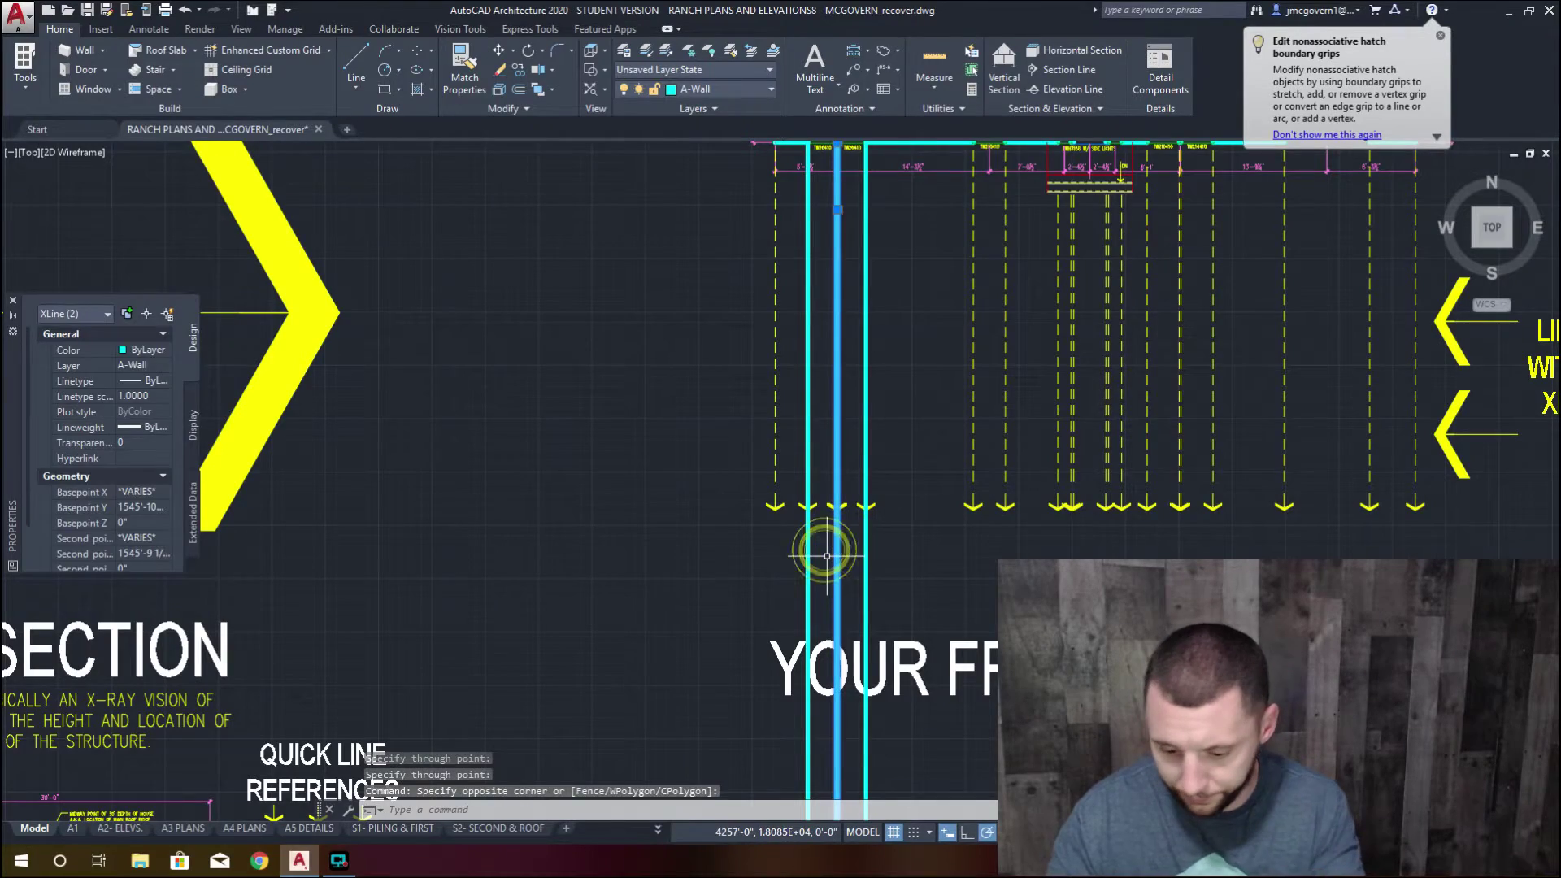
{"action": "key", "text": "Delete"}
Compare the double windows in the window library with the leftmost TW26410 pair in the floor plan's front wall
{"action": "scroll", "coordinate": [822, 548], "scroll_direction": "down", "scroll_amount": 4}
{"action": "middle_click_drag", "start_coordinate": [839, 540], "coordinate": [807, 577]}
{"action": "scroll", "coordinate": [803, 318], "scroll_direction": "up", "scroll_amount": 10}
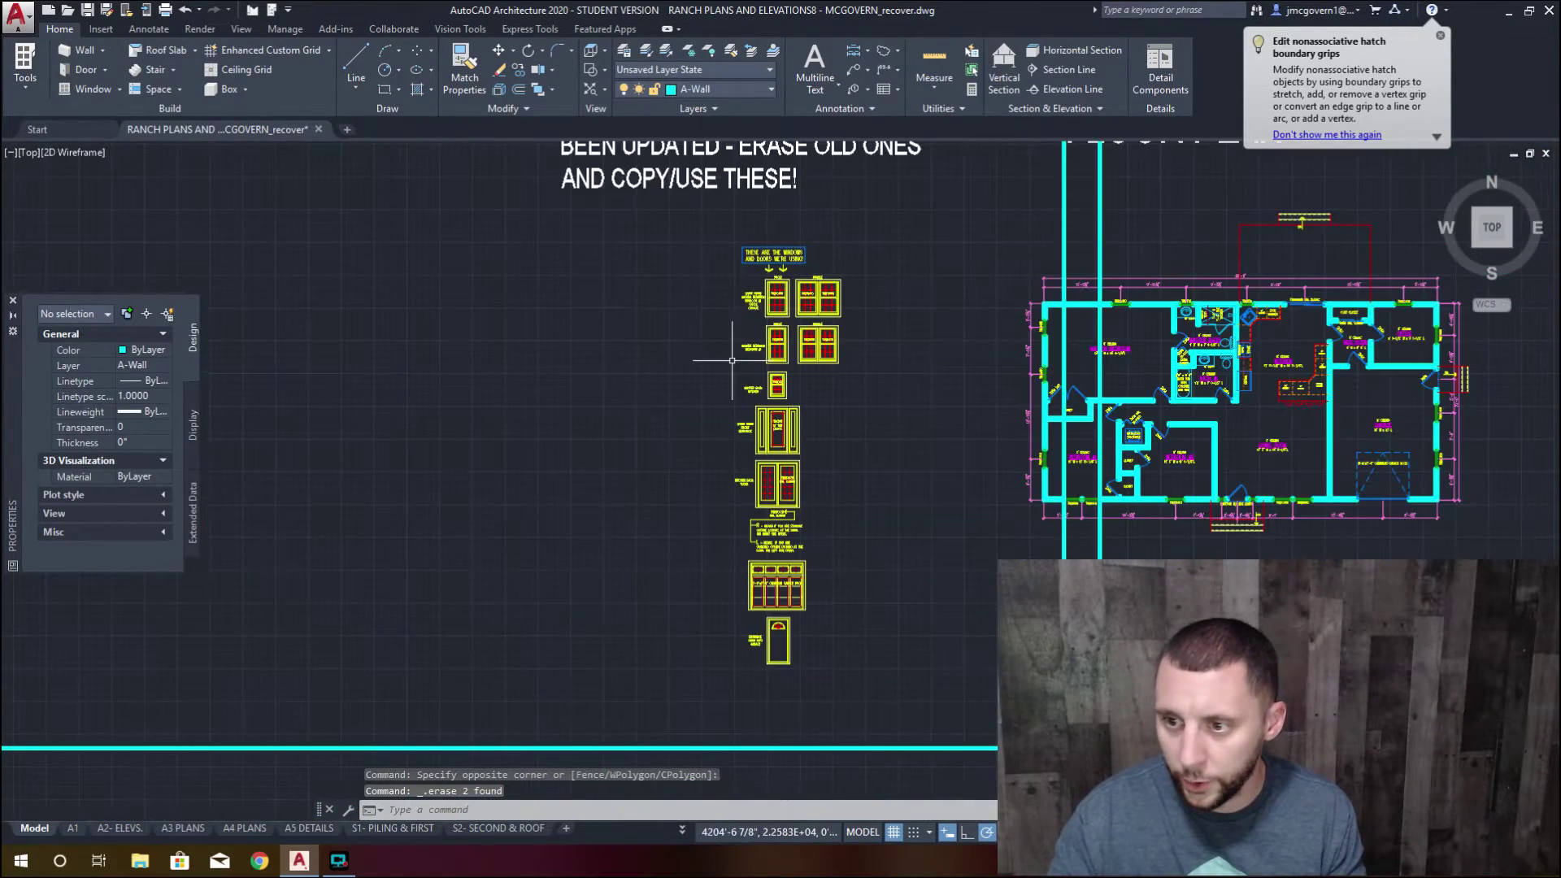
{"action": "scroll", "coordinate": [790, 333], "scroll_direction": "up", "scroll_amount": 8}
{"action": "scroll", "coordinate": [883, 333], "scroll_direction": "up", "scroll_amount": 2}
{"action": "middle_click_drag", "start_coordinate": [863, 332], "coordinate": [712, 335]}
{"action": "scroll", "coordinate": [847, 344], "scroll_direction": "down", "scroll_amount": 12}
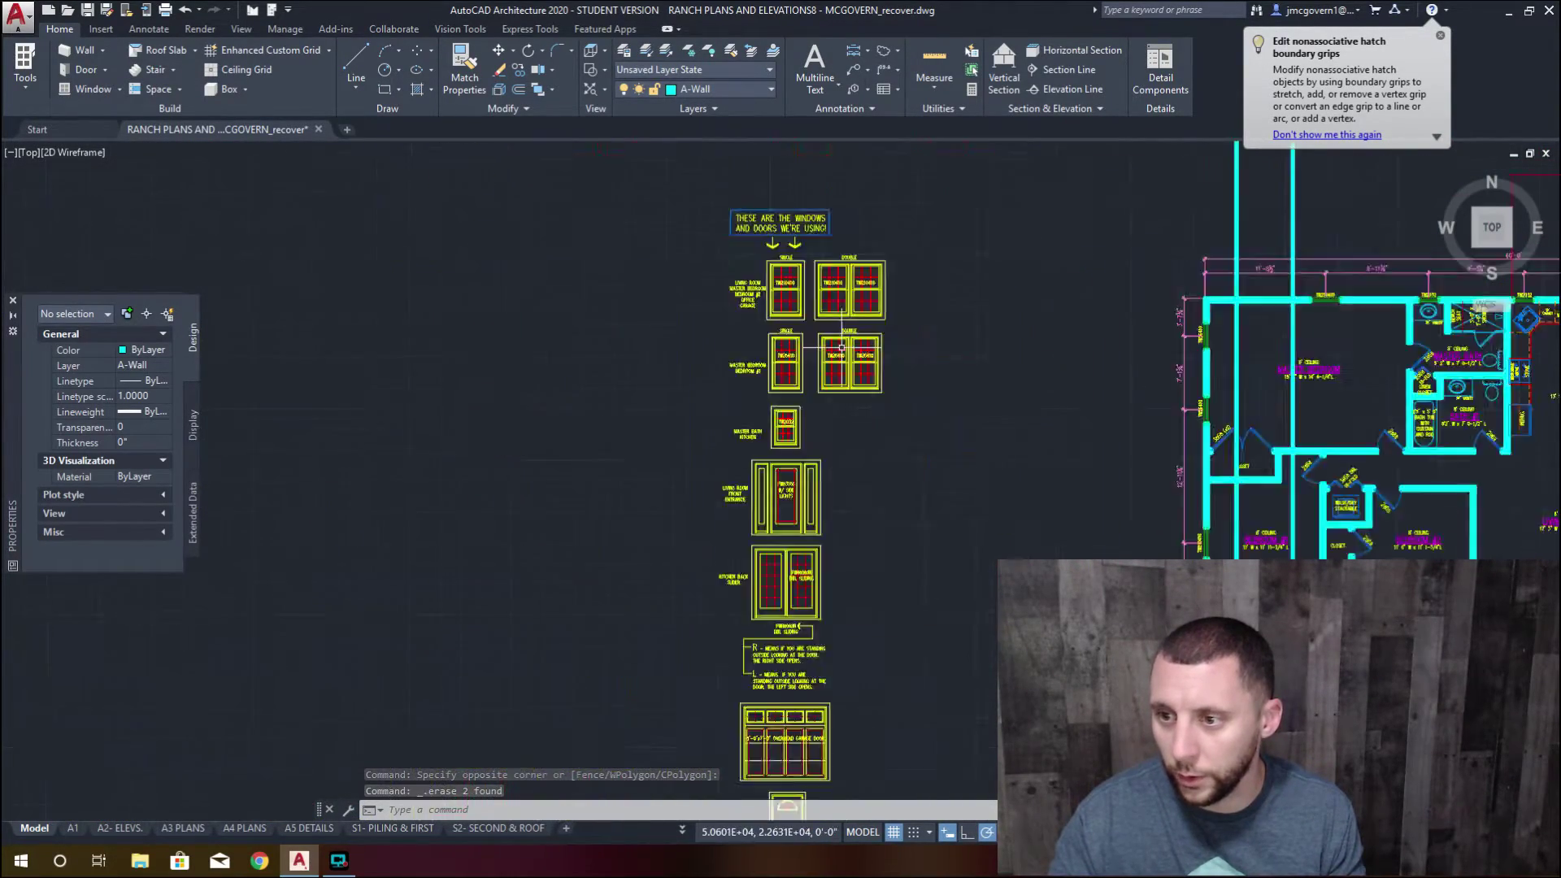
{"action": "middle_click_drag", "start_coordinate": [985, 501], "coordinate": [787, 392]}
{"action": "scroll", "coordinate": [787, 393], "scroll_direction": "down", "scroll_amount": 2}
{"action": "scroll", "coordinate": [776, 373], "scroll_direction": "up", "scroll_amount": 10}
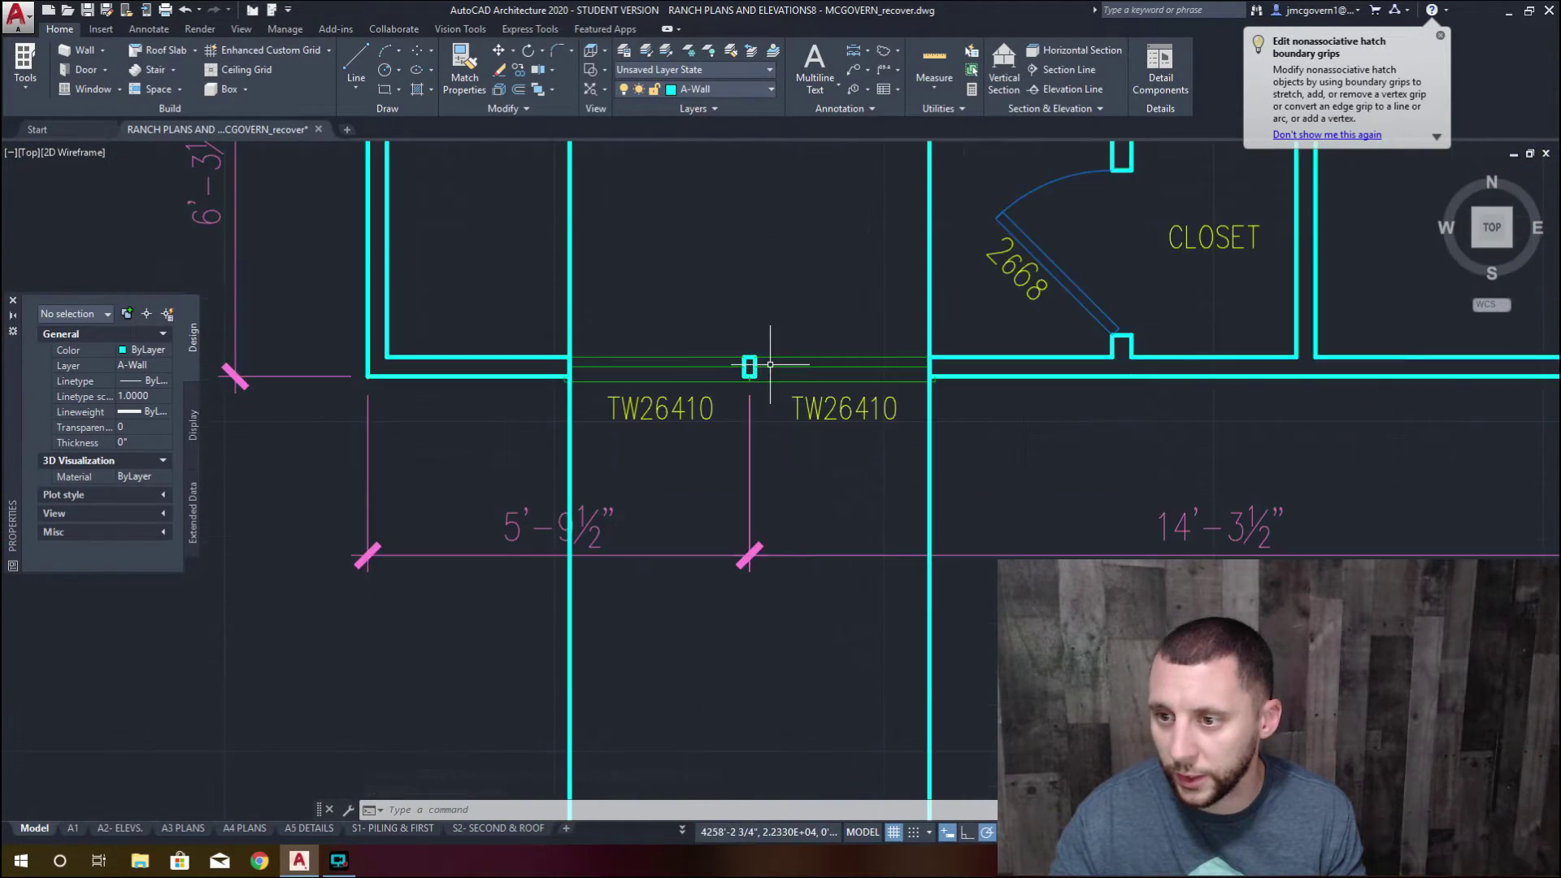
{"action": "scroll", "coordinate": [704, 431], "scroll_direction": "down", "scroll_amount": 8}
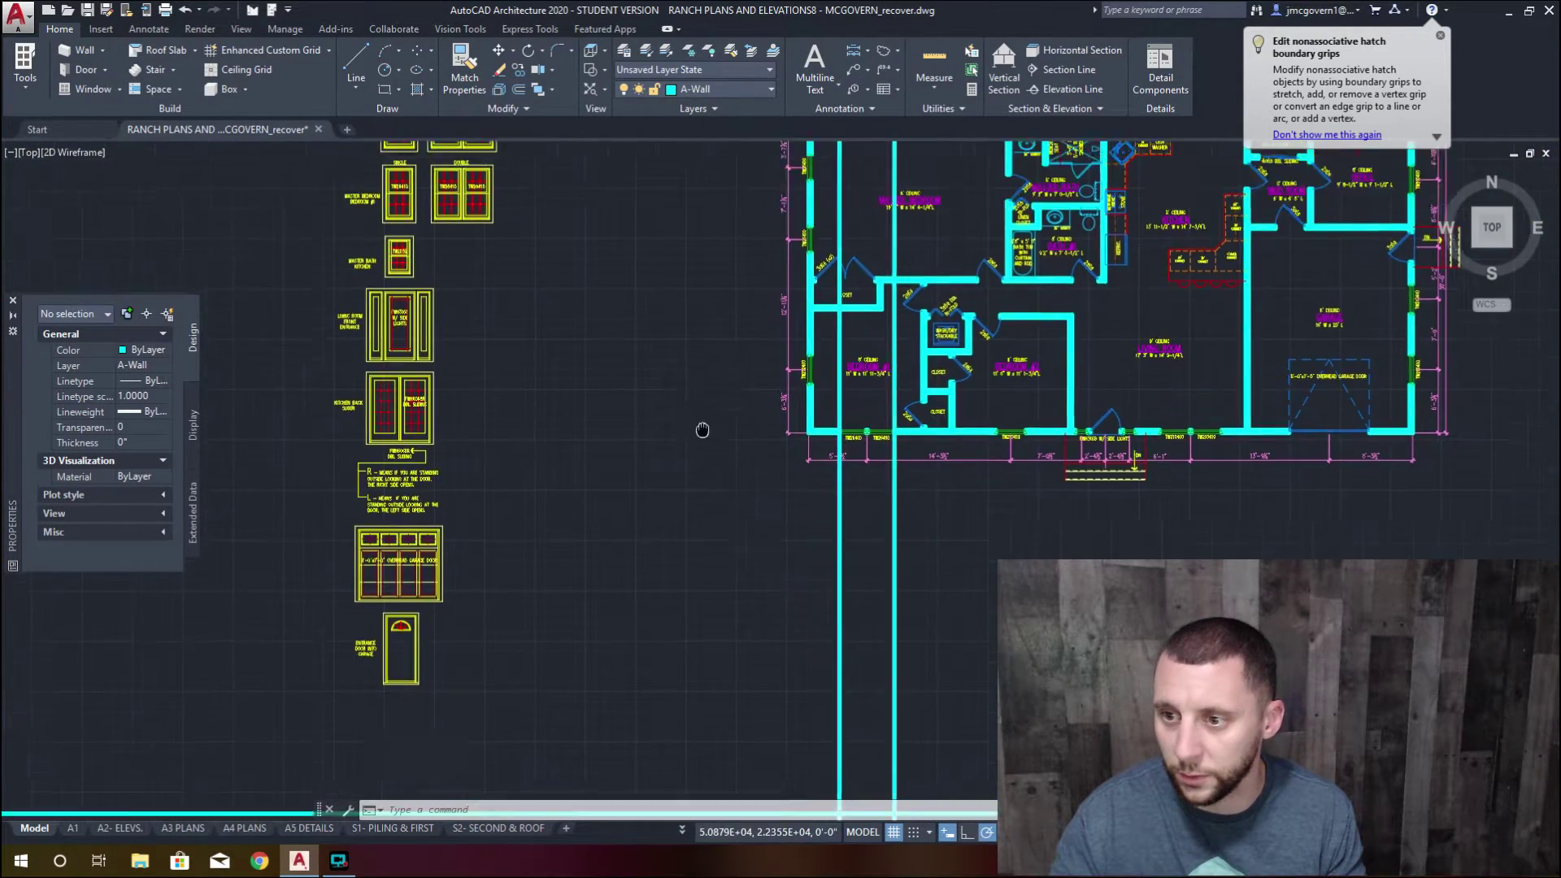
Copy the double TW26410 window without its label, placing its upper-left inner frame corner where the left construction line meets the header line
{"action": "scroll", "coordinate": [575, 316], "scroll_direction": "up", "scroll_amount": 8}
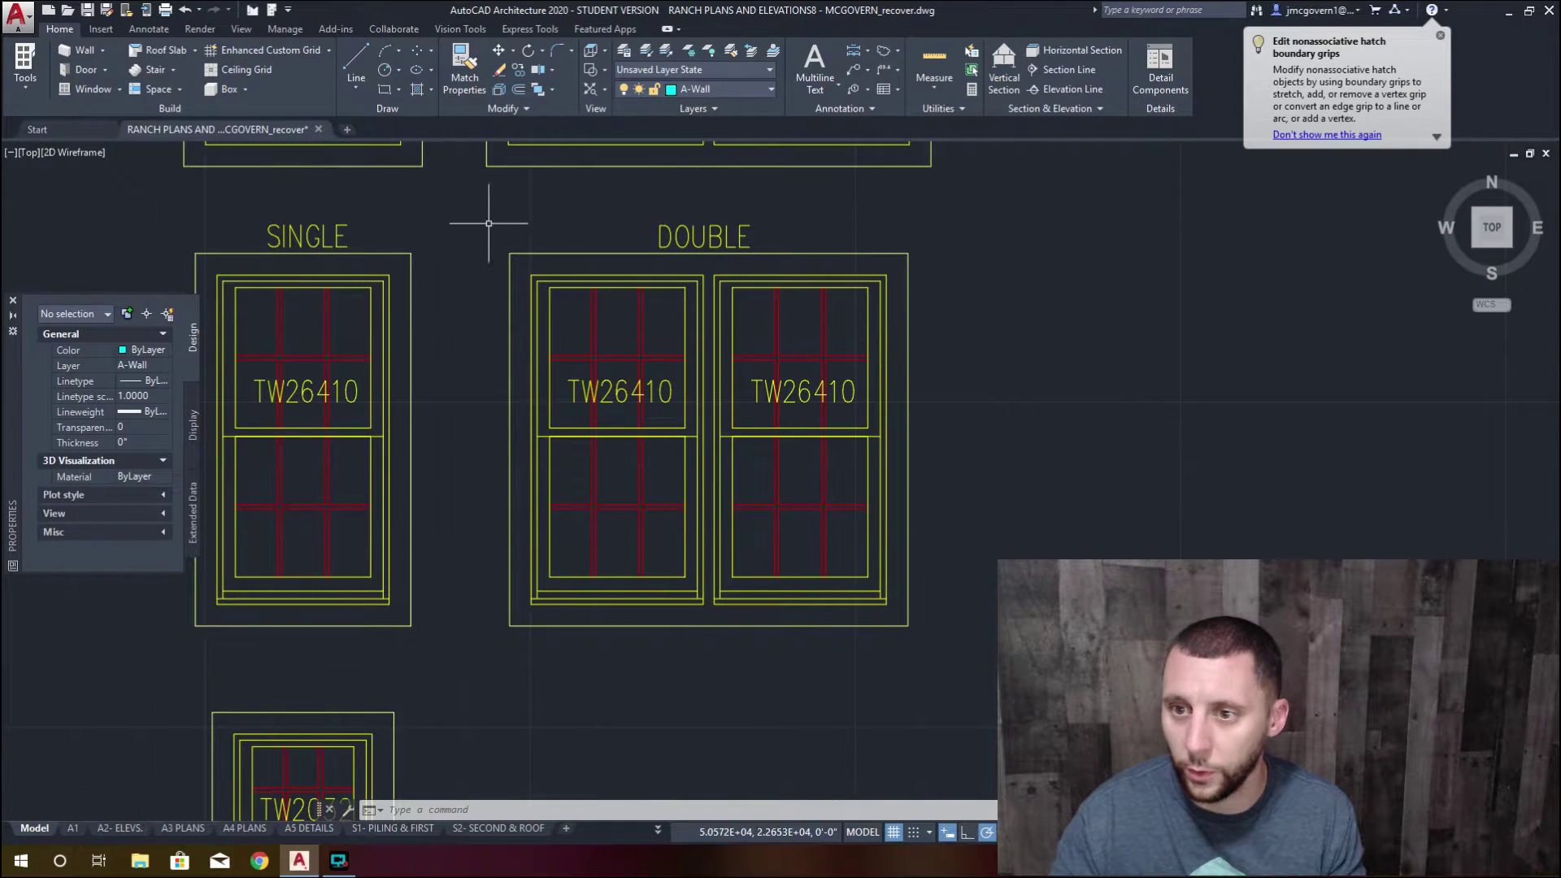
{"action": "left_click", "coordinate": [476, 201]}
{"action": "left_click", "coordinate": [955, 648]}
{"action": "left_click", "coordinate": [730, 197], "text": "shift"}
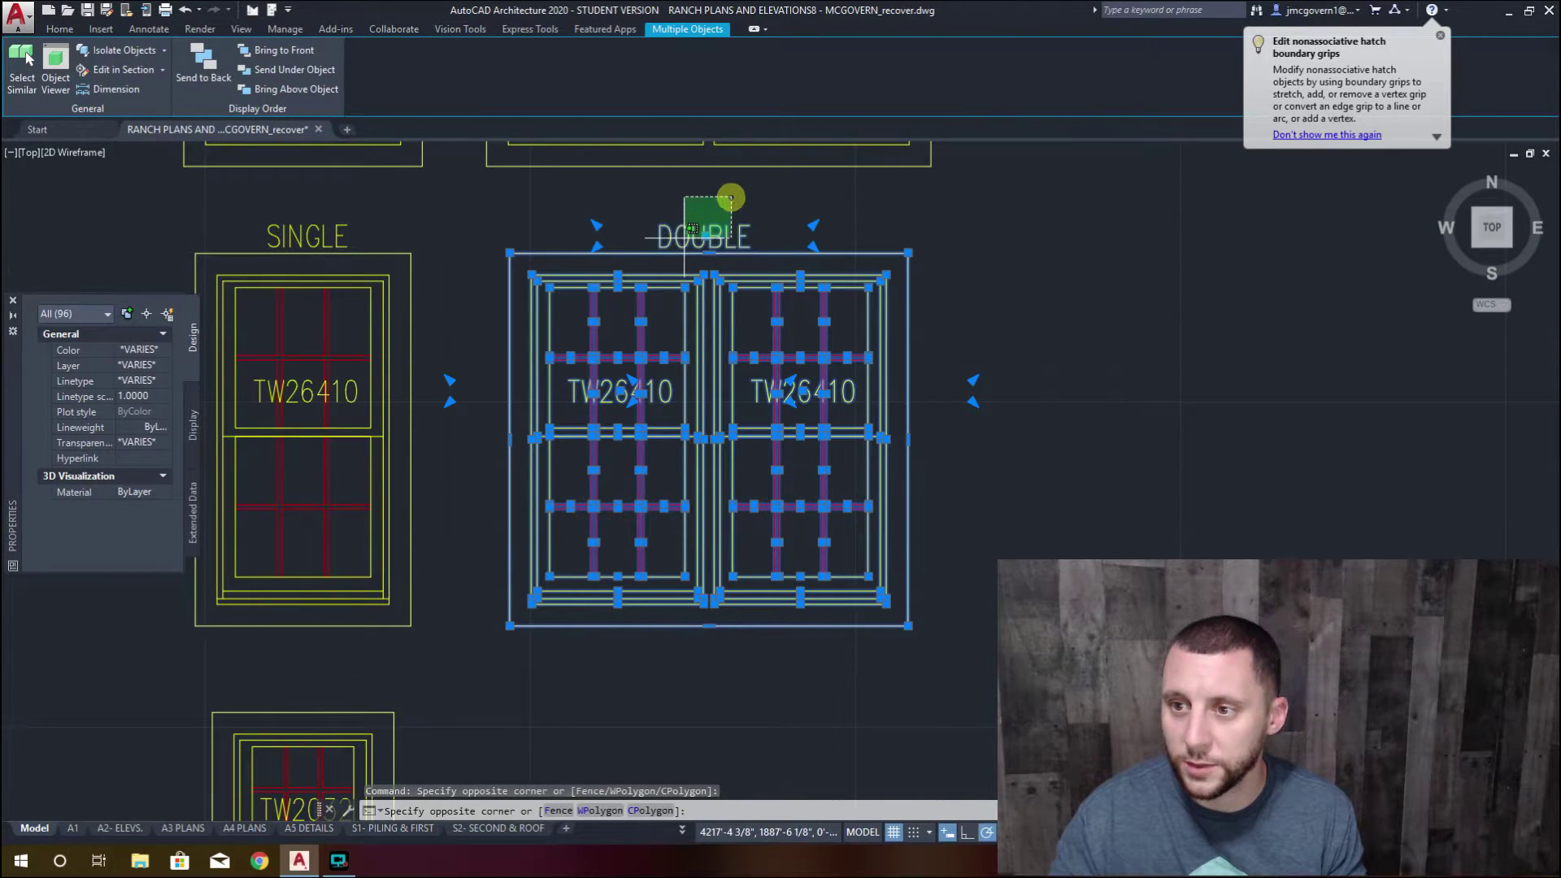
{"action": "left_click", "coordinate": [684, 239], "text": "shift"}
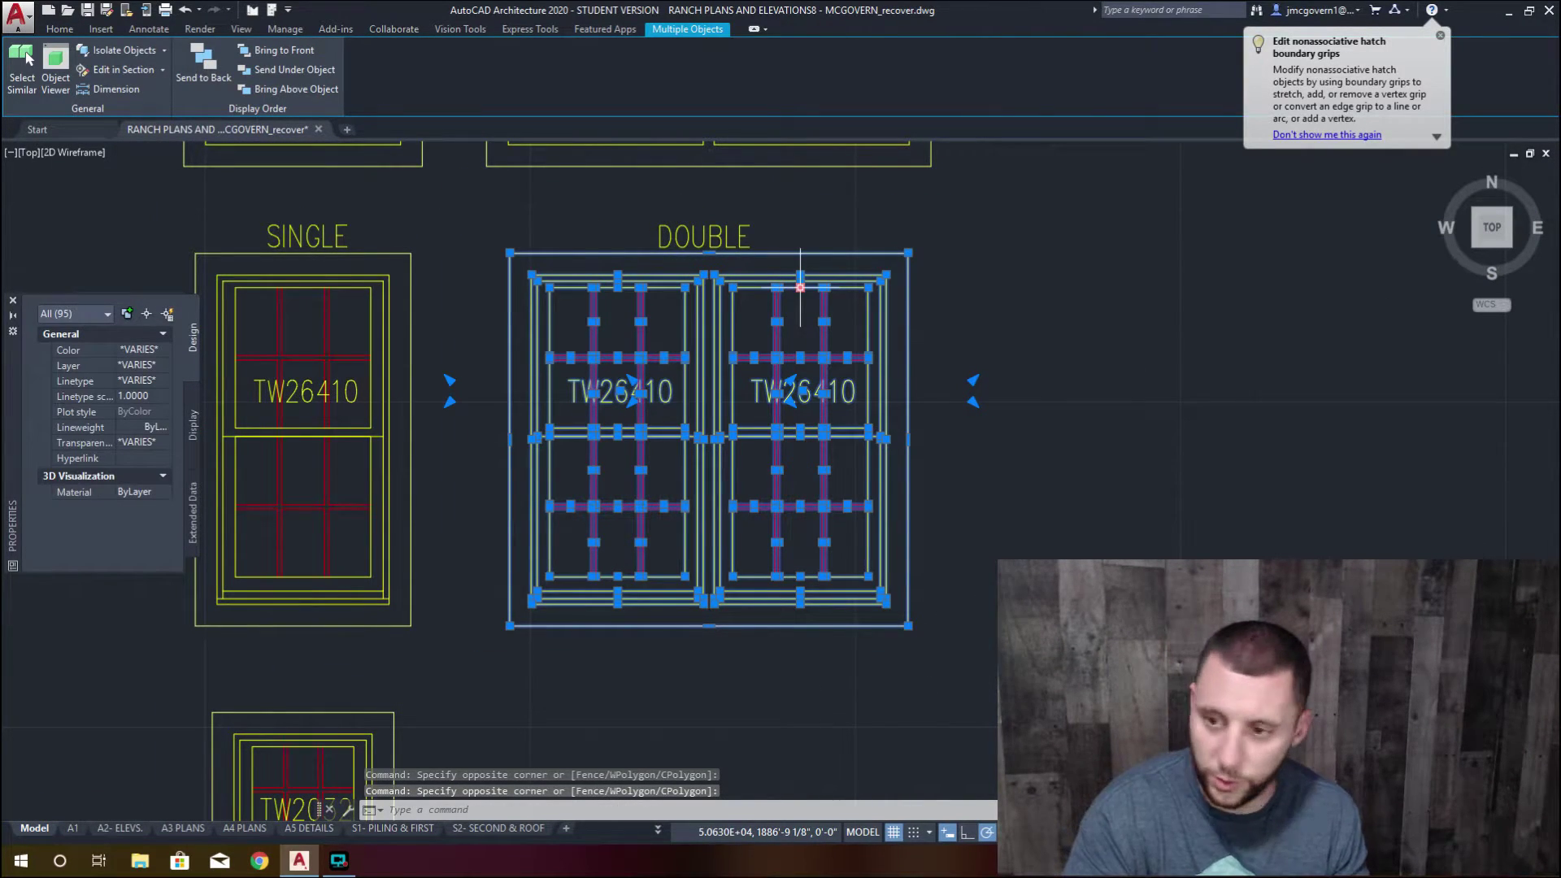
{"action": "type", "text": "copy"}
{"action": "key", "text": "Return"}
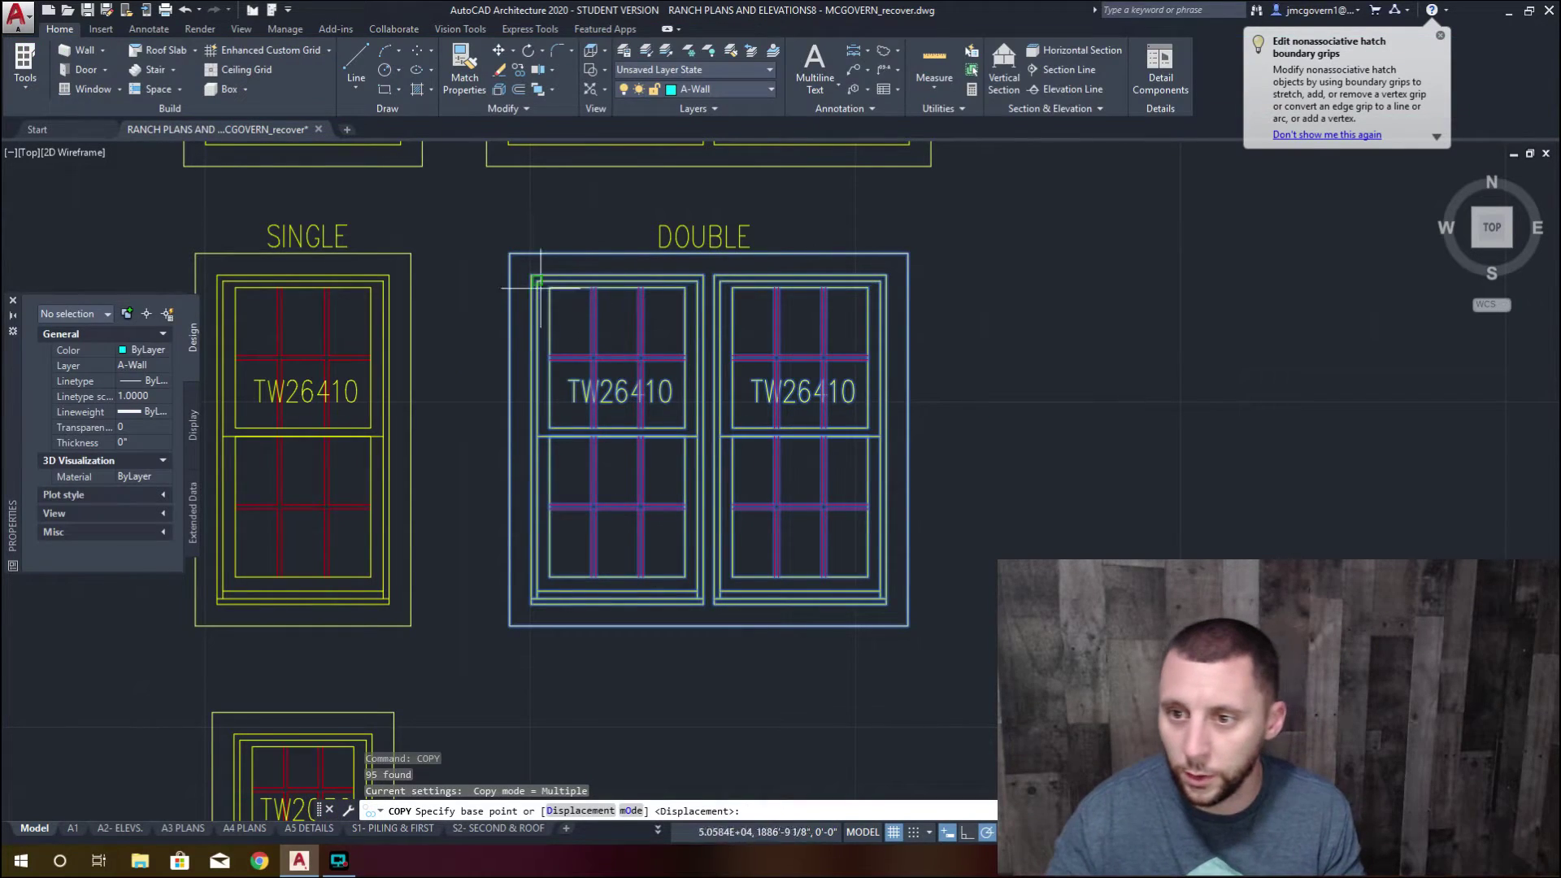
{"action": "left_click", "coordinate": [532, 275]}
{"action": "scroll", "coordinate": [532, 275], "scroll_direction": "down", "scroll_amount": 10}
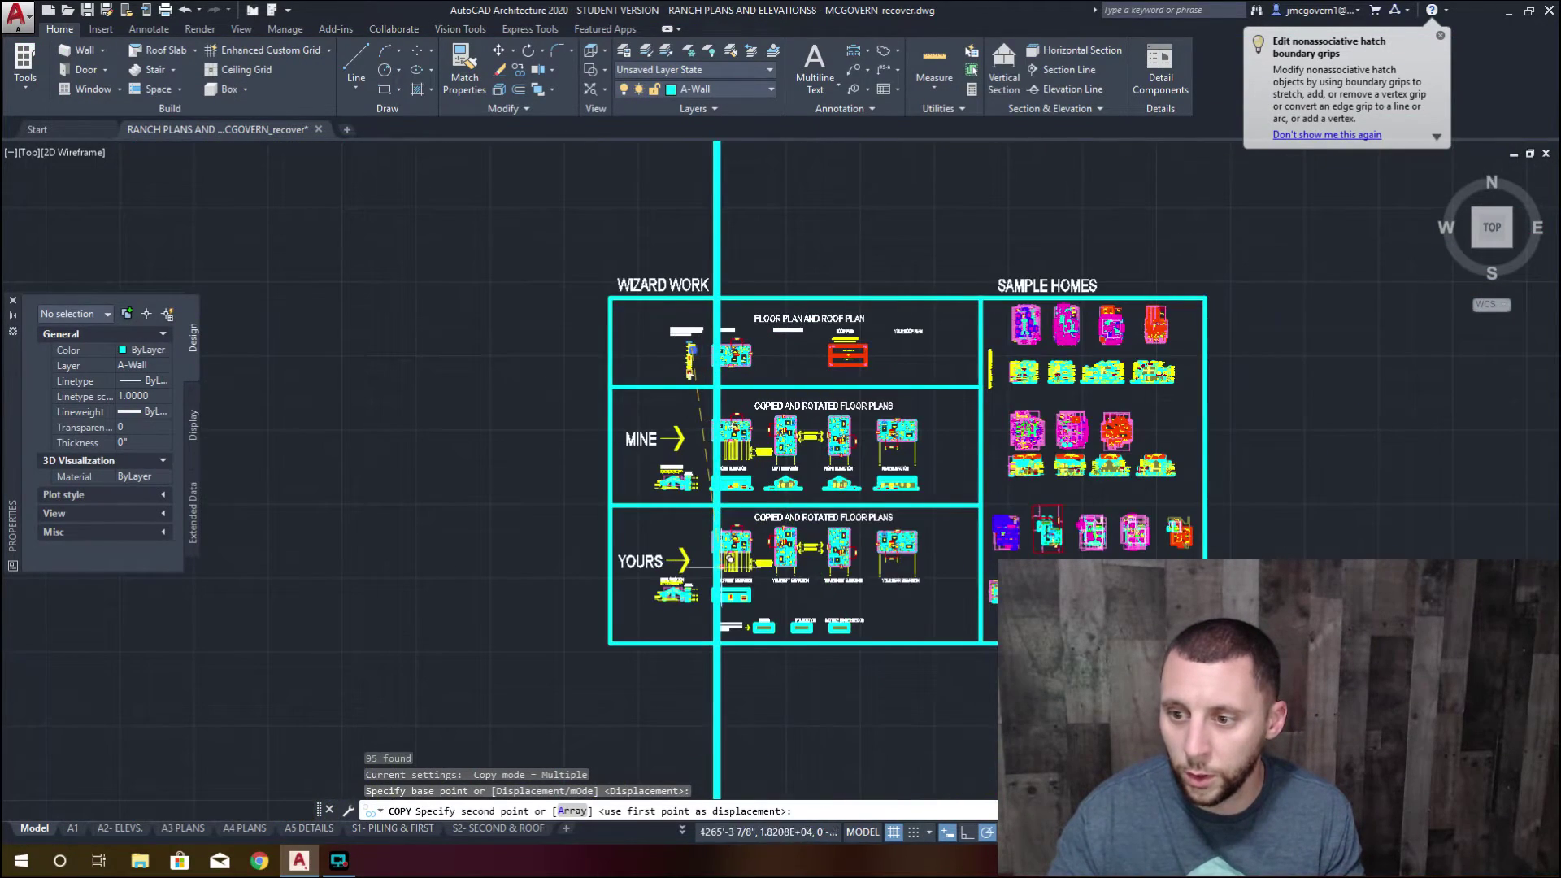
{"action": "scroll", "coordinate": [720, 606], "scroll_direction": "up", "scroll_amount": 5}
{"action": "scroll", "coordinate": [720, 605], "scroll_direction": "up", "scroll_amount": 6}
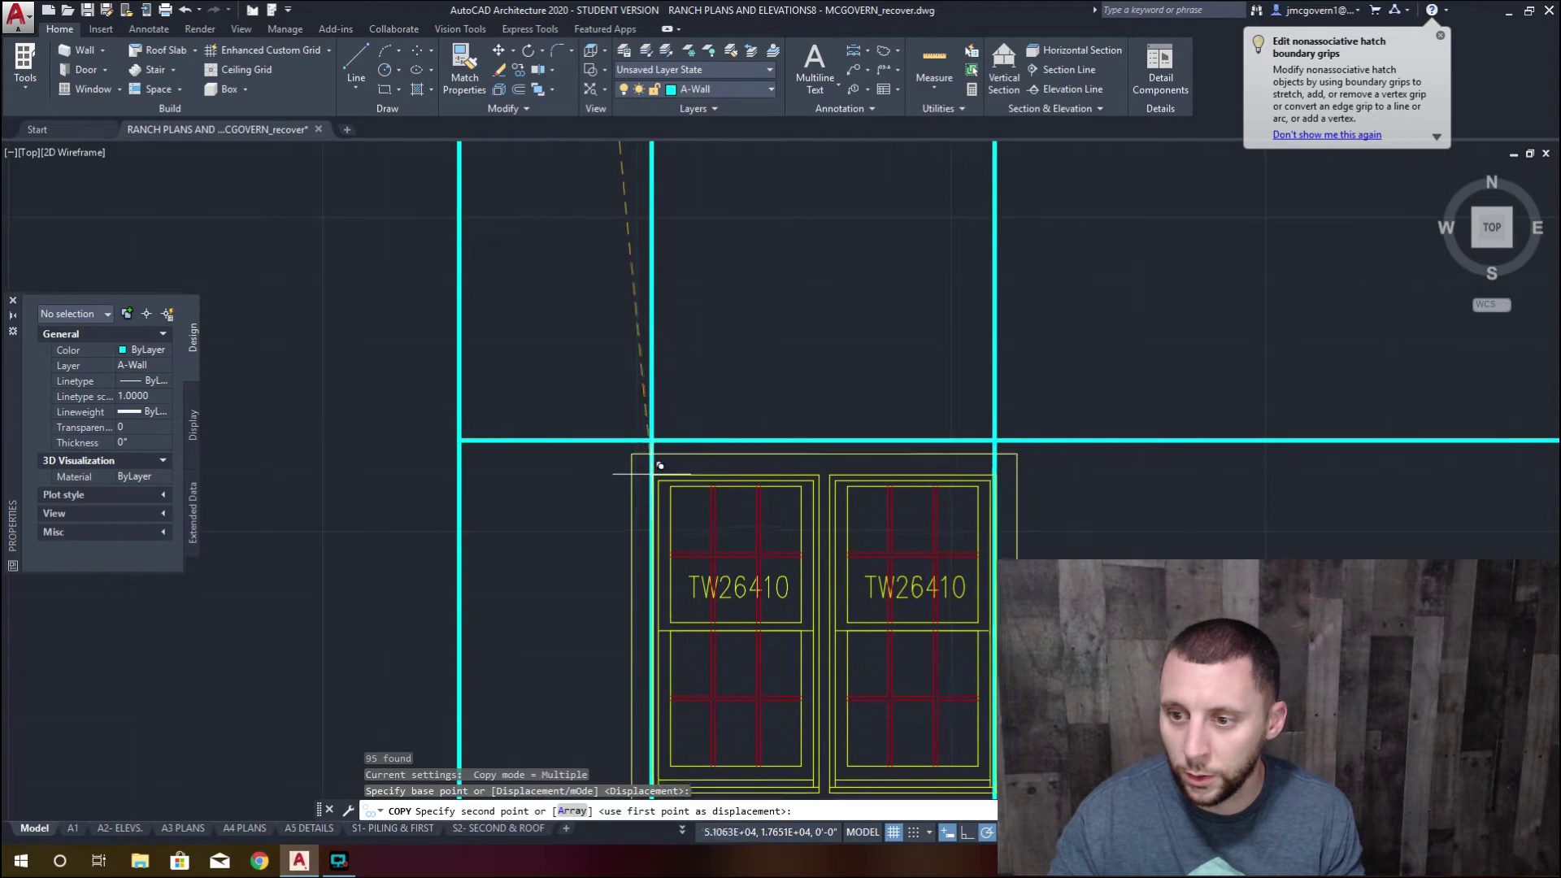
{"action": "left_click", "coordinate": [653, 439]}
{"action": "key", "text": "Escape"}
Erase the two vertical construction lines at the double window and the horizontal header line across the student's front elevation
{"action": "scroll", "coordinate": [699, 469], "scroll_direction": "down", "scroll_amount": 6}
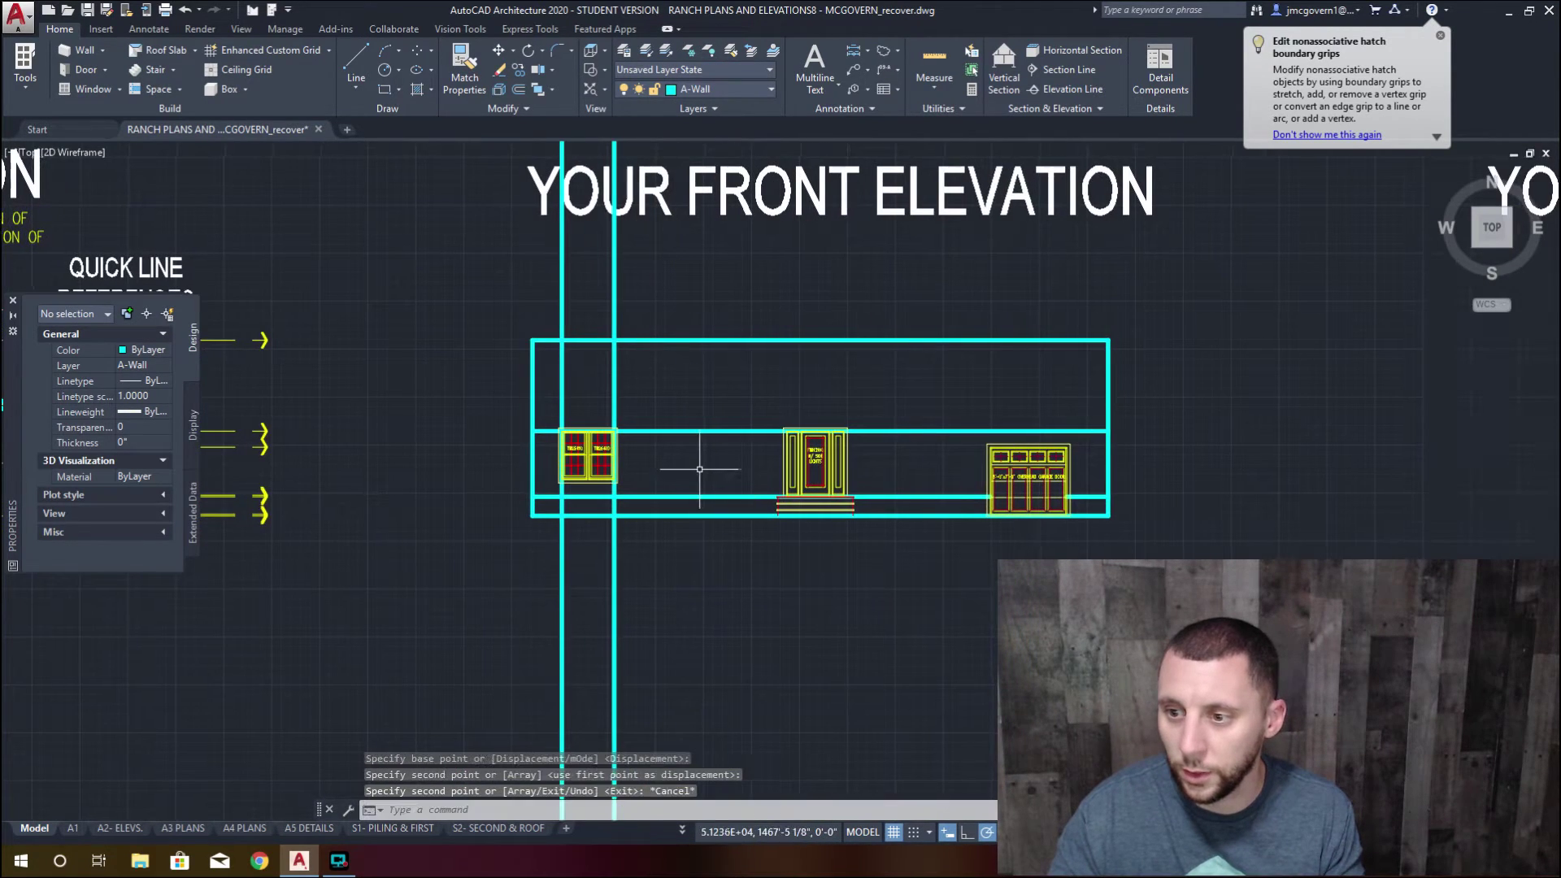
{"action": "left_click", "coordinate": [646, 389]}
{"action": "left_click", "coordinate": [556, 399]}
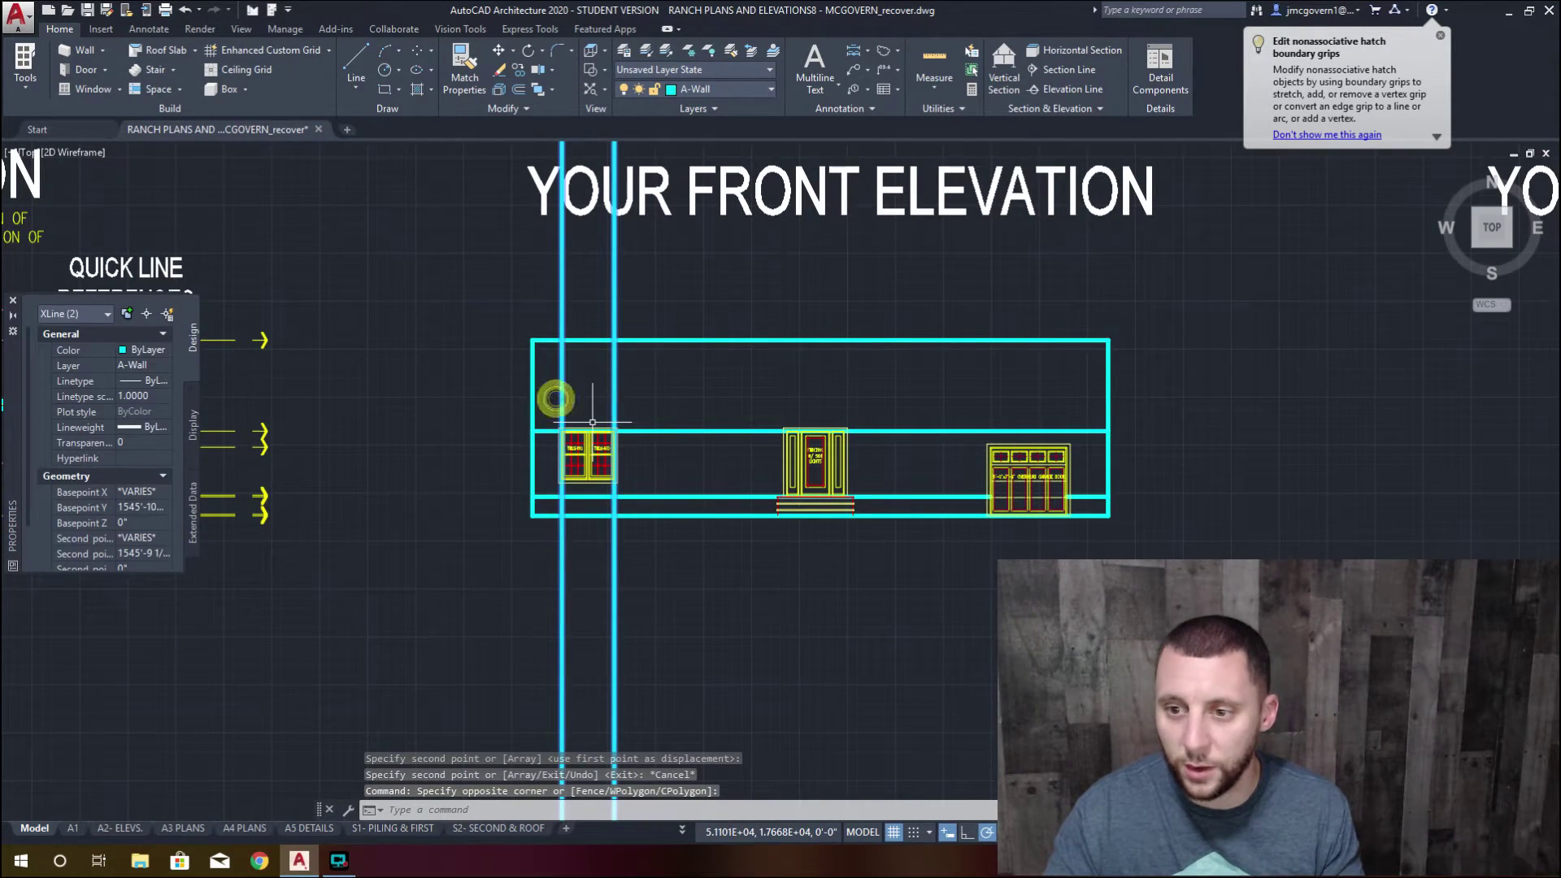
{"action": "key", "text": "Delete"}
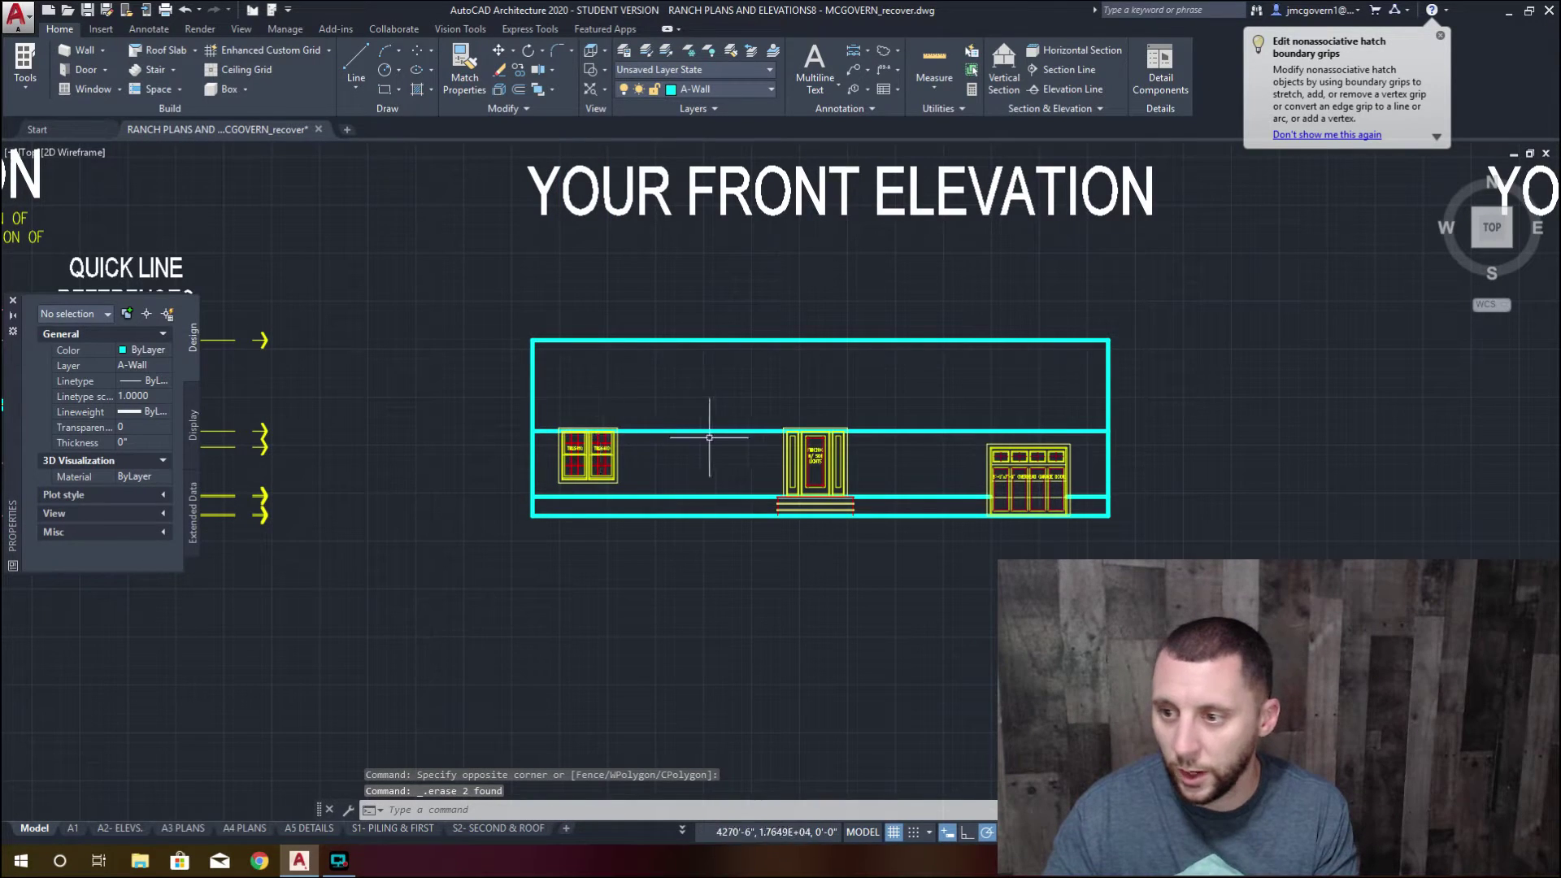
{"action": "left_click", "coordinate": [753, 463]}
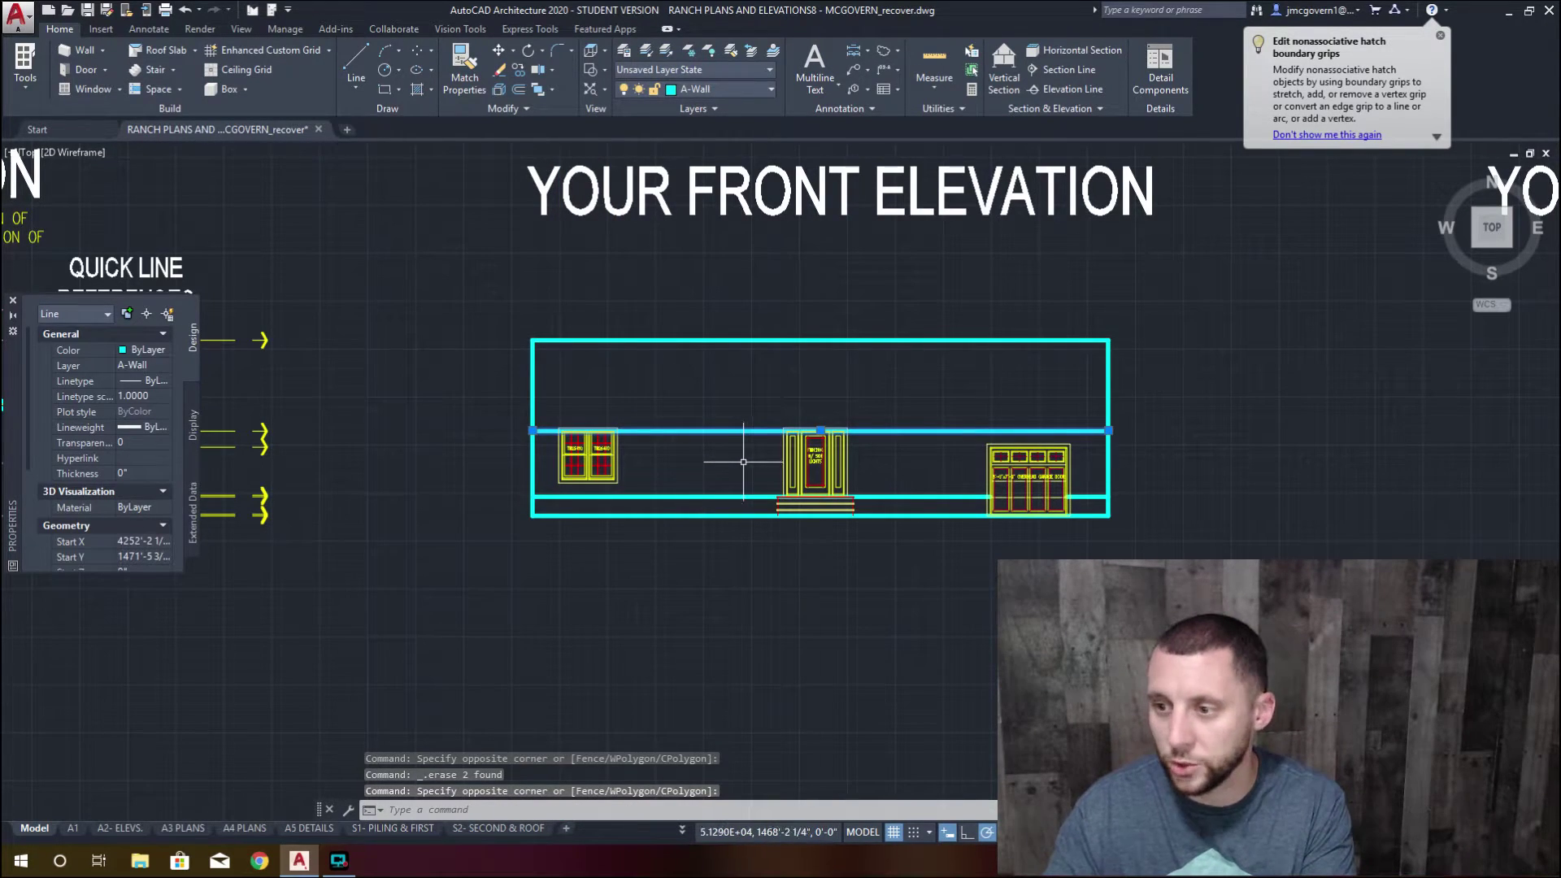
{"action": "key", "text": "Delete"}
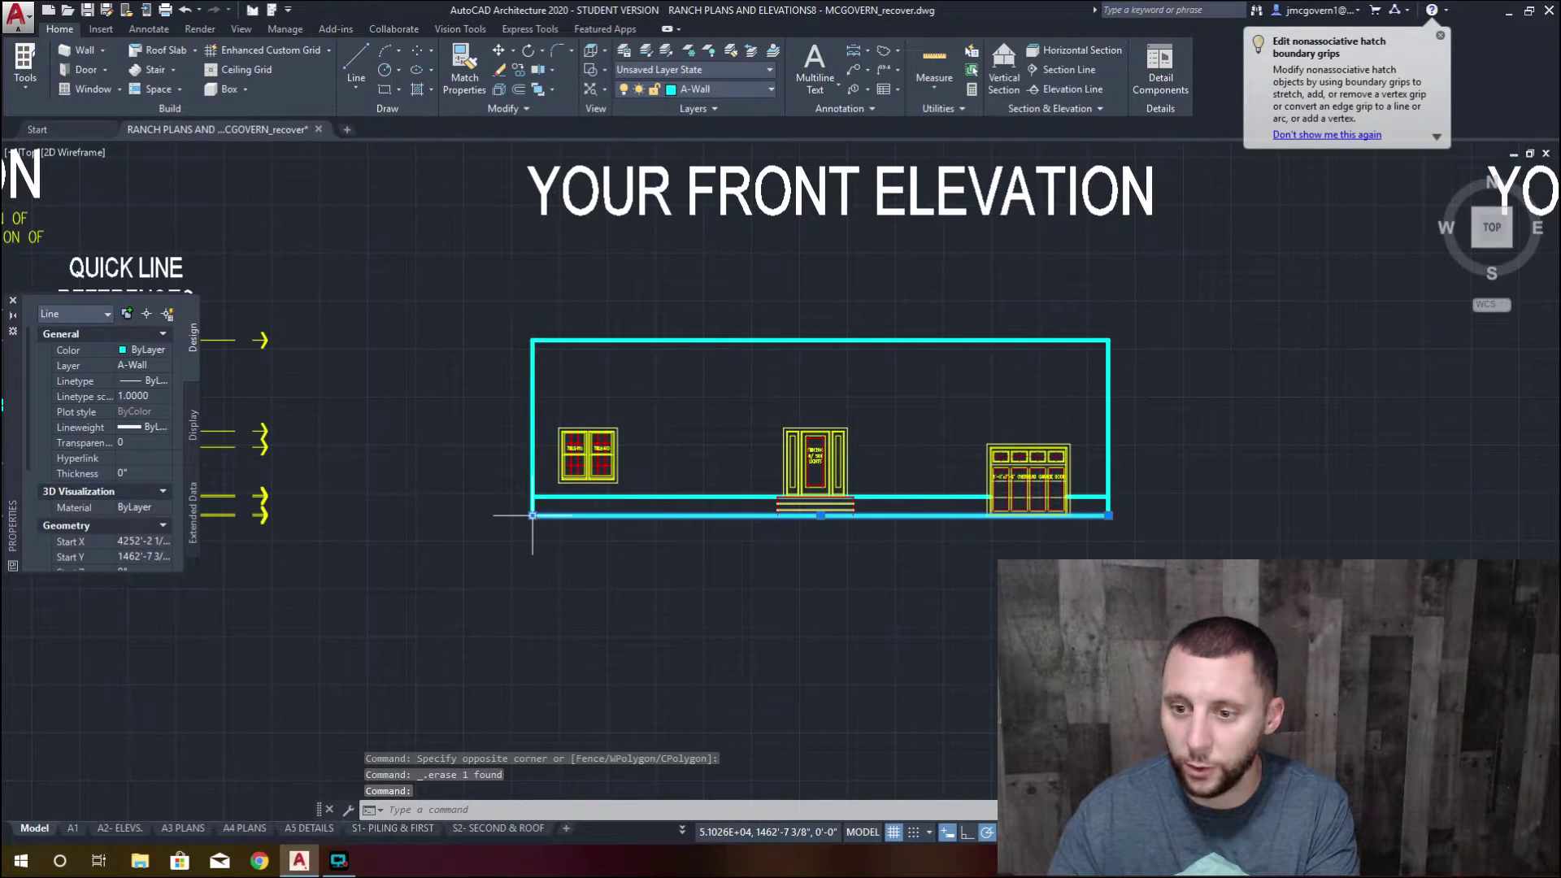
Stretch both ends of the ground line about 12' beyond the side walls of the student's front elevation
{"action": "left_click", "coordinate": [532, 515]}
{"action": "left_click", "coordinate": [422, 515]}
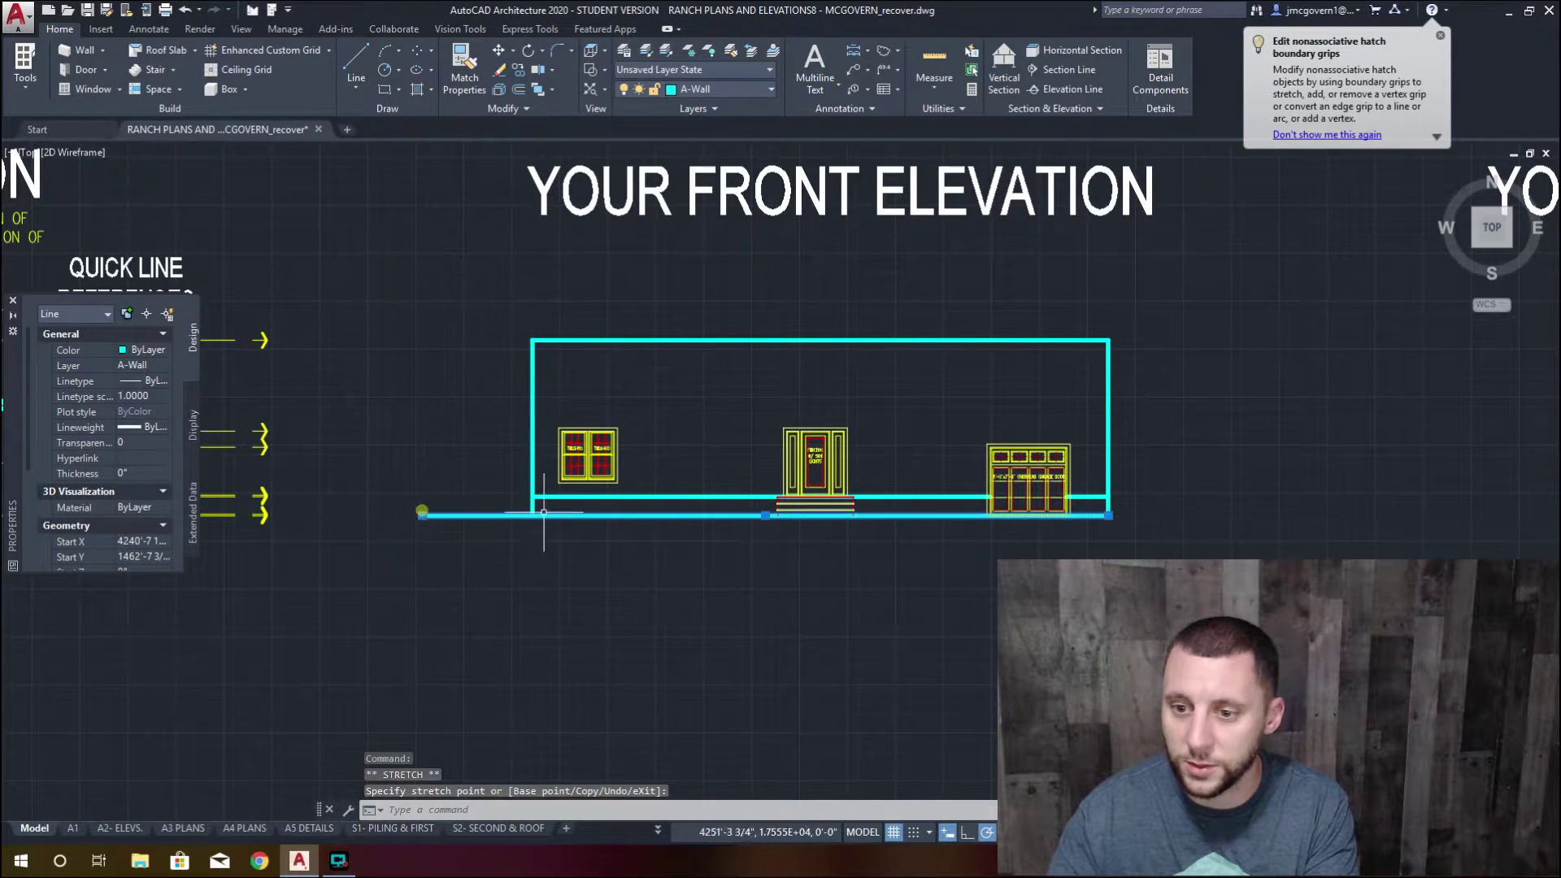
{"action": "left_click", "coordinate": [1111, 514]}
{"action": "left_click", "coordinate": [1224, 515]}
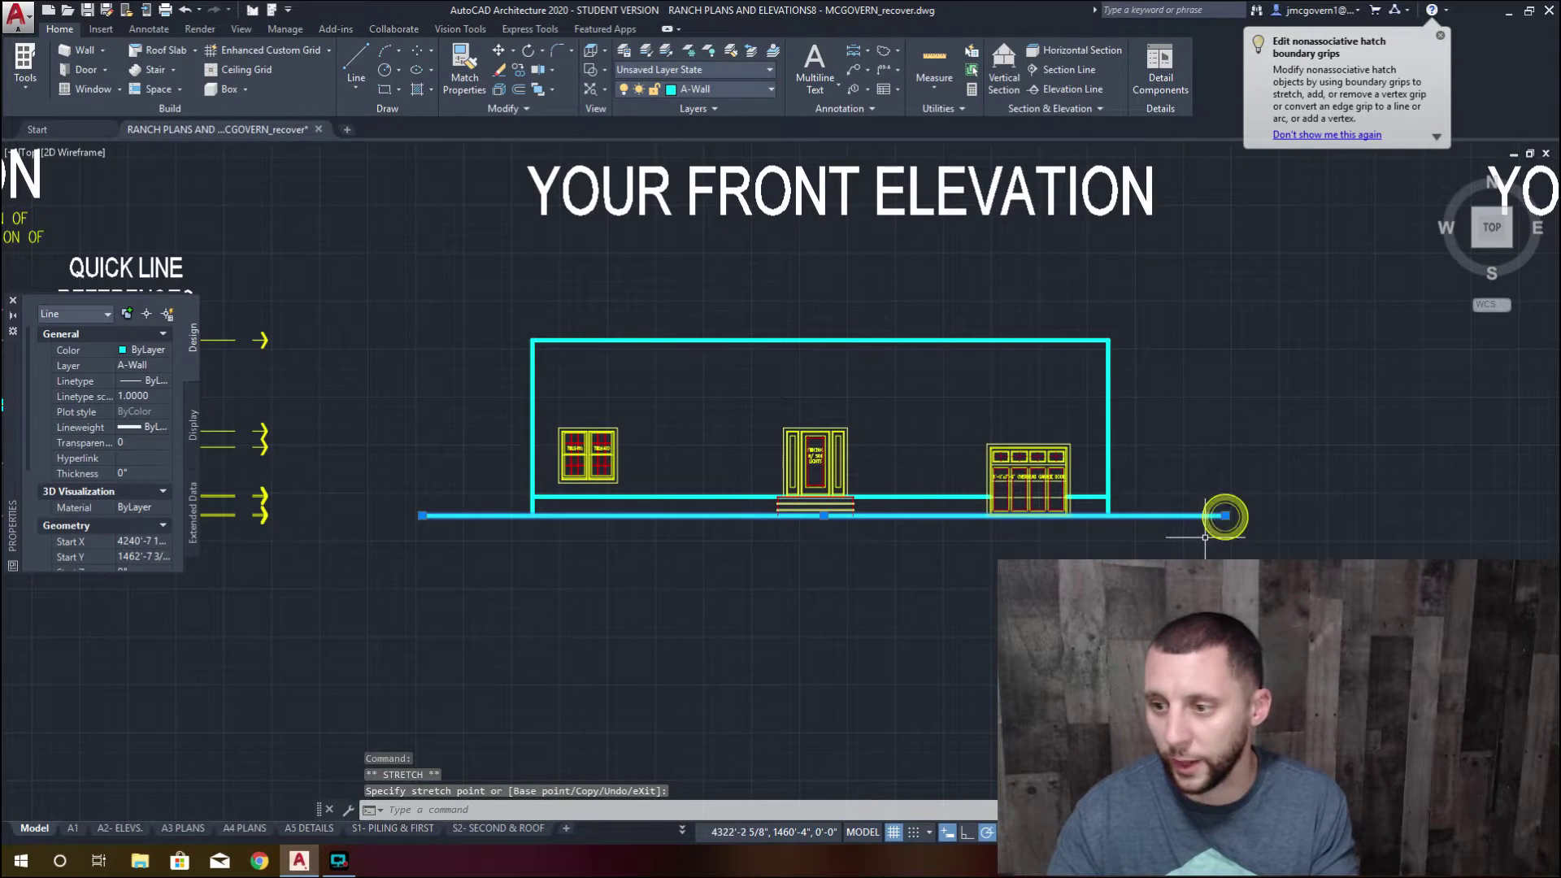
{"action": "key", "text": "Escape"}
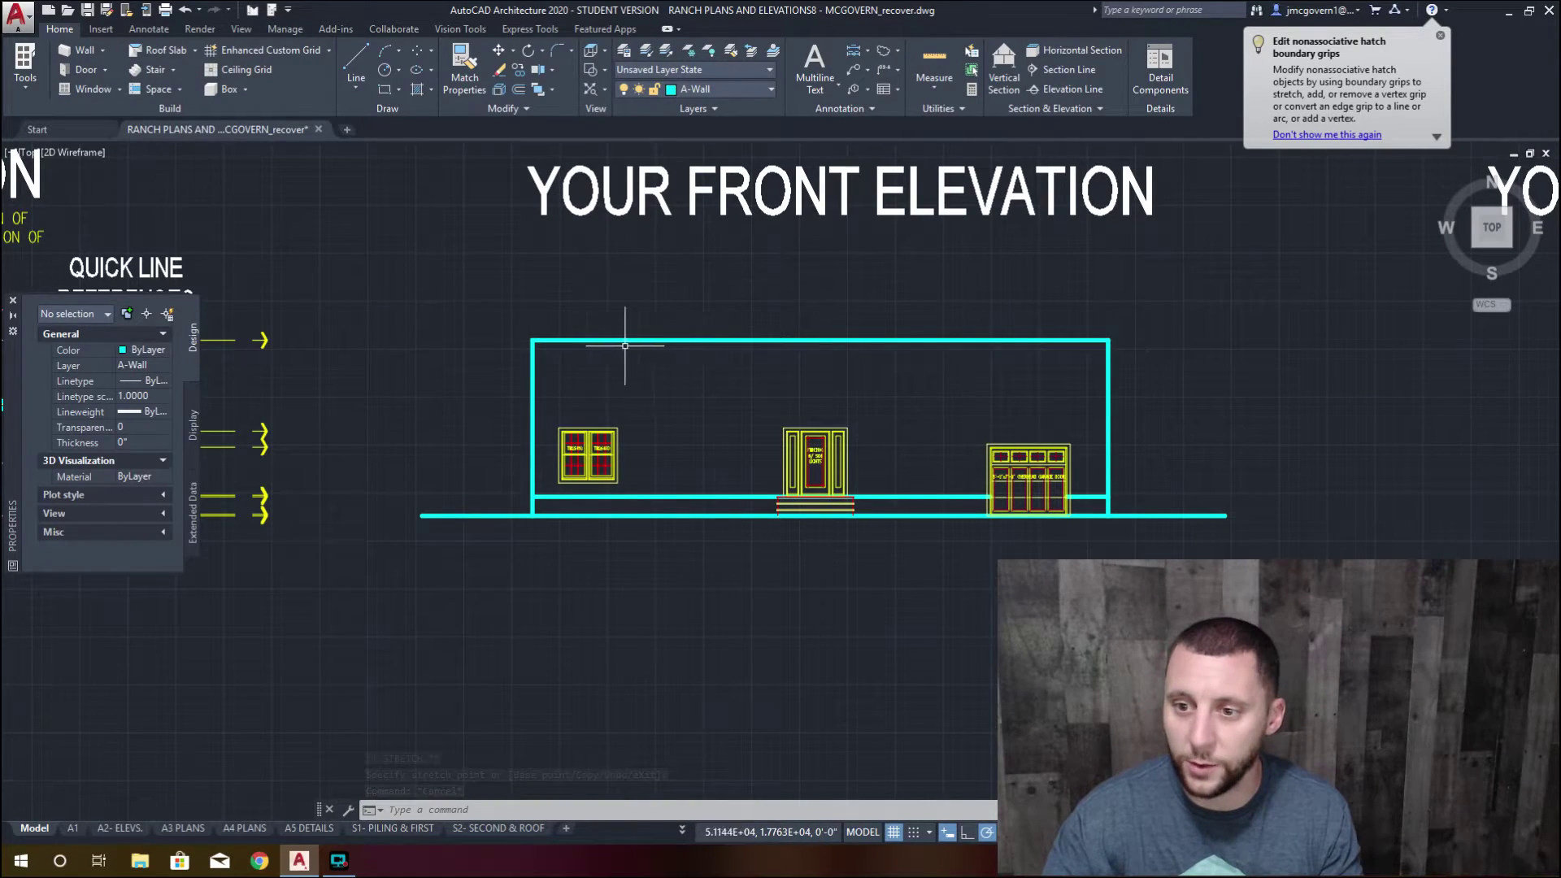
Examine how the trim and fascia board meet the left wall and roof edge in the wall section and the finished front elevation
{"action": "middle_click_drag", "start_coordinate": [552, 345], "coordinate": [1000, 344]}
{"action": "middle_click_drag", "start_coordinate": [652, 359], "coordinate": [795, 354]}
{"action": "scroll", "coordinate": [795, 355], "scroll_direction": "down", "scroll_amount": 6}
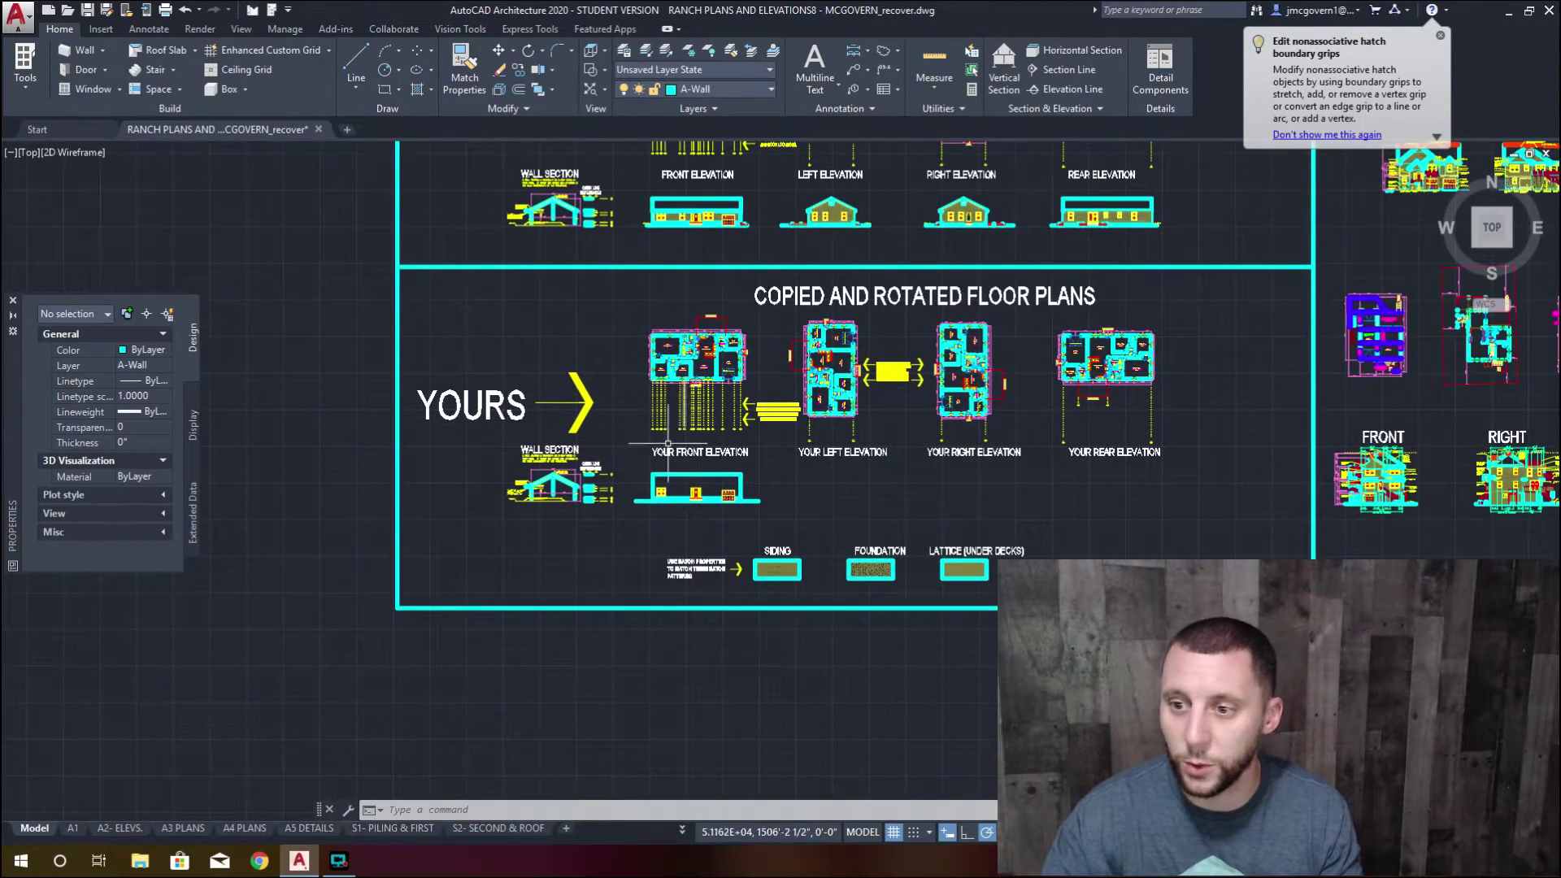
{"action": "scroll", "coordinate": [846, 349], "scroll_direction": "up", "scroll_amount": 7}
{"action": "scroll", "coordinate": [523, 479], "scroll_direction": "up", "scroll_amount": 4}
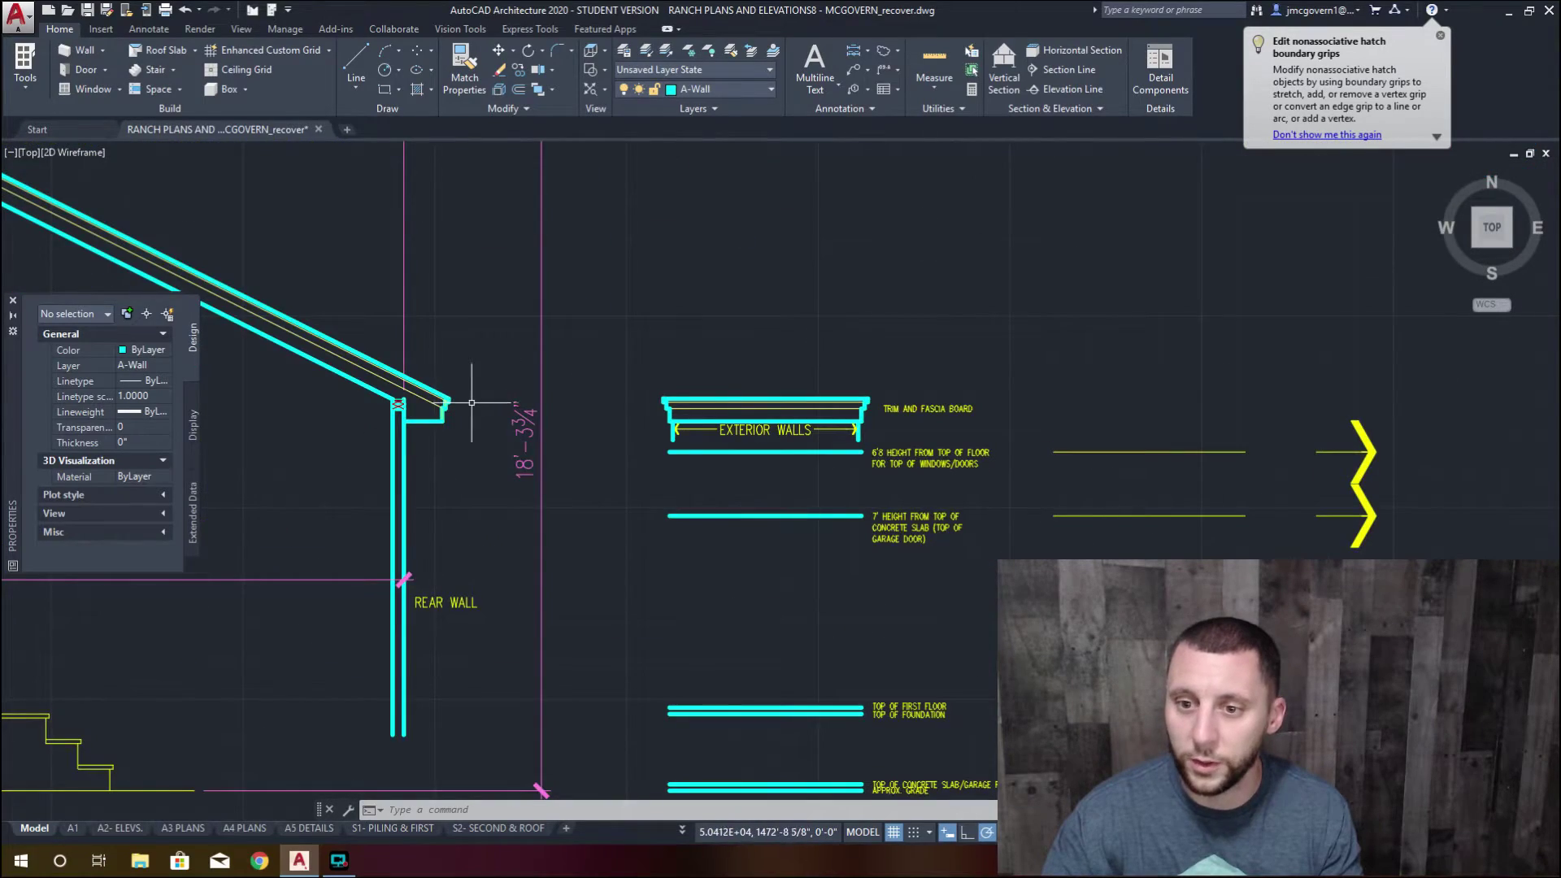
{"action": "scroll", "coordinate": [465, 405], "scroll_direction": "down", "scroll_amount": 6}
{"action": "scroll", "coordinate": [598, 508], "scroll_direction": "down", "scroll_amount": 3}
{"action": "middle_click_drag", "start_coordinate": [708, 480], "coordinate": [537, 610]}
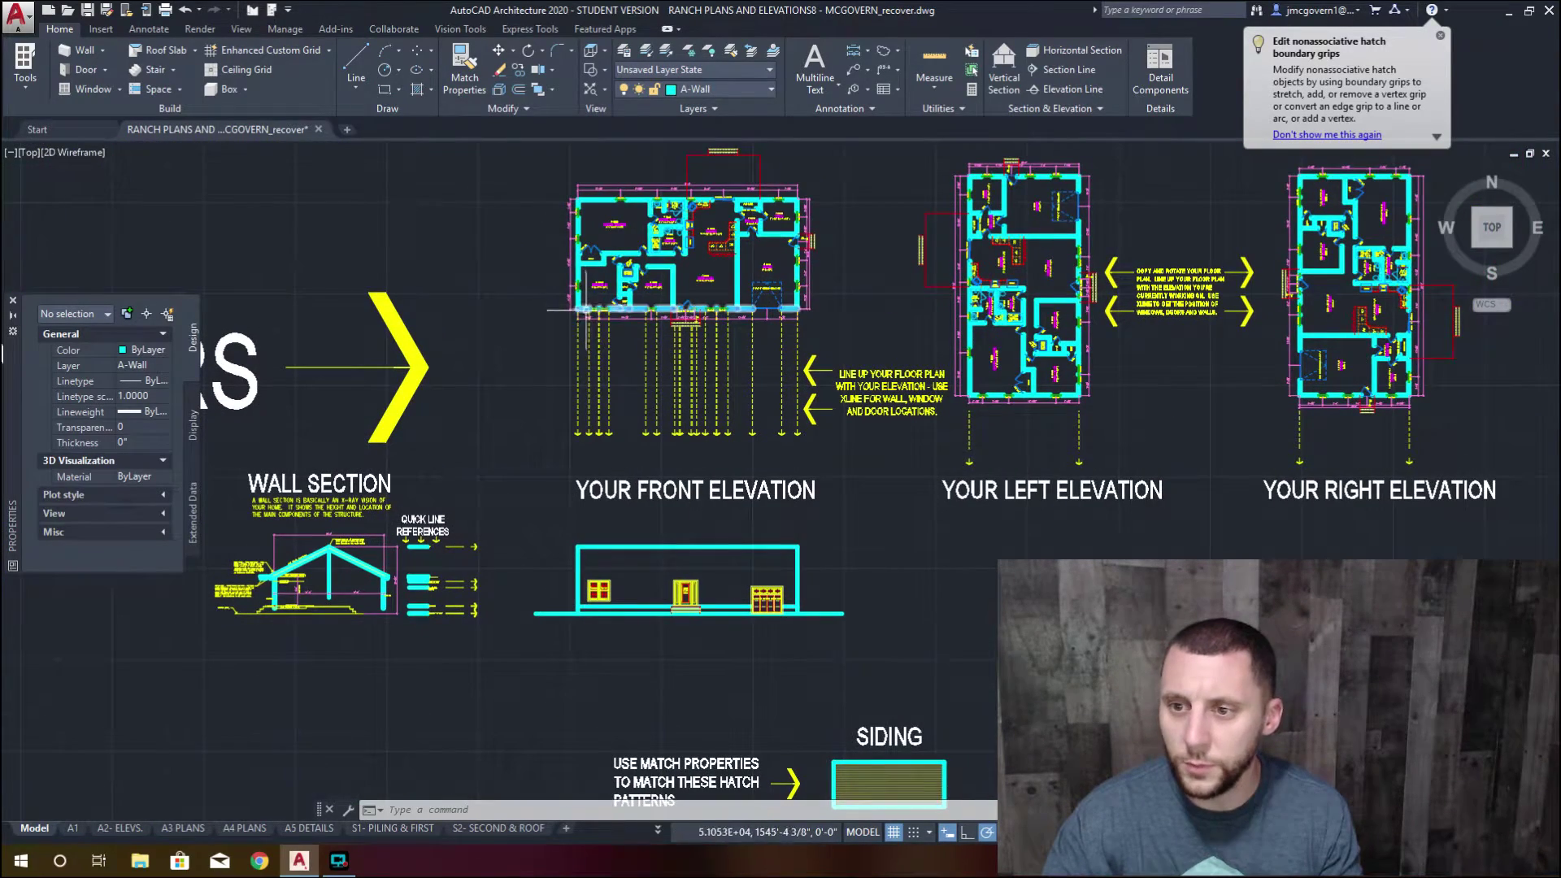
{"action": "middle_click_drag", "start_coordinate": [585, 310], "coordinate": [569, 687]}
{"action": "scroll", "coordinate": [521, 260], "scroll_direction": "up", "scroll_amount": 5}
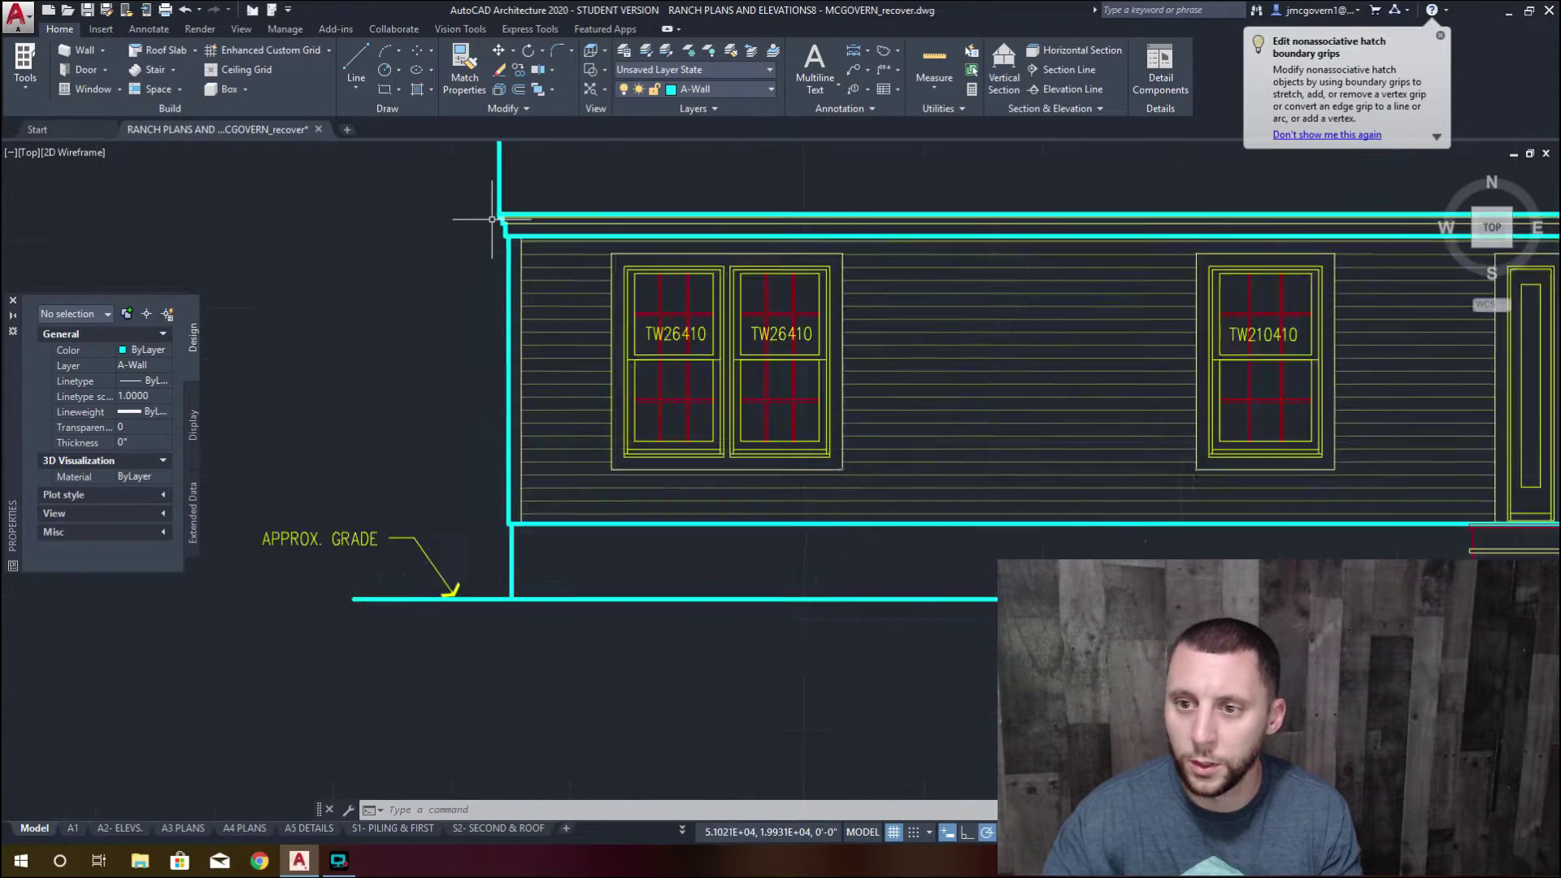
{"action": "scroll", "coordinate": [492, 220], "scroll_direction": "up", "scroll_amount": 3}
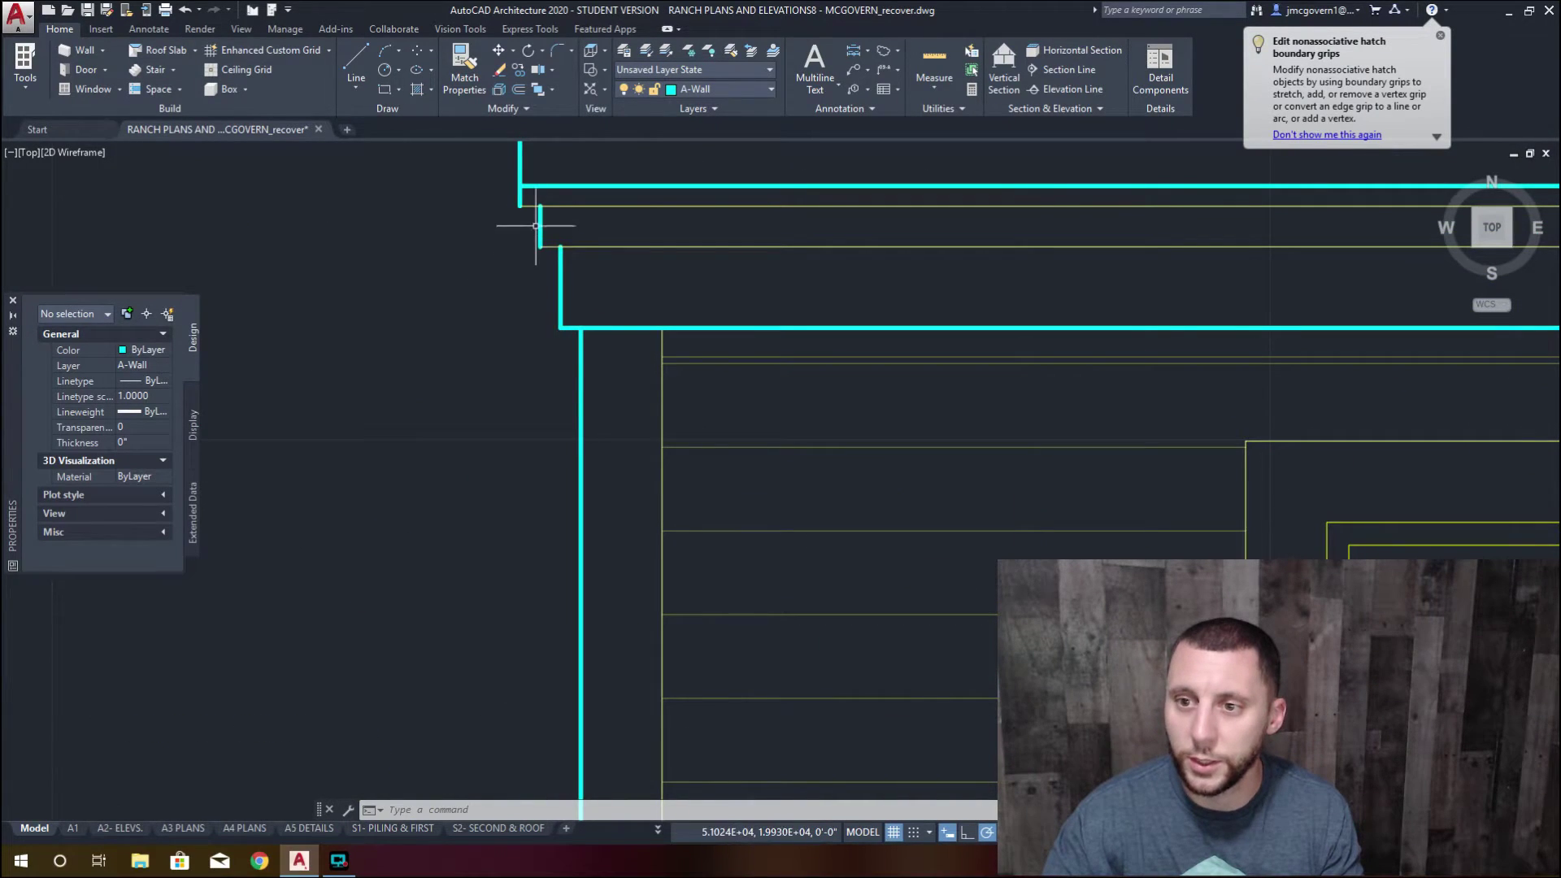
{"action": "scroll", "coordinate": [500, 172], "scroll_direction": "down", "scroll_amount": 4}
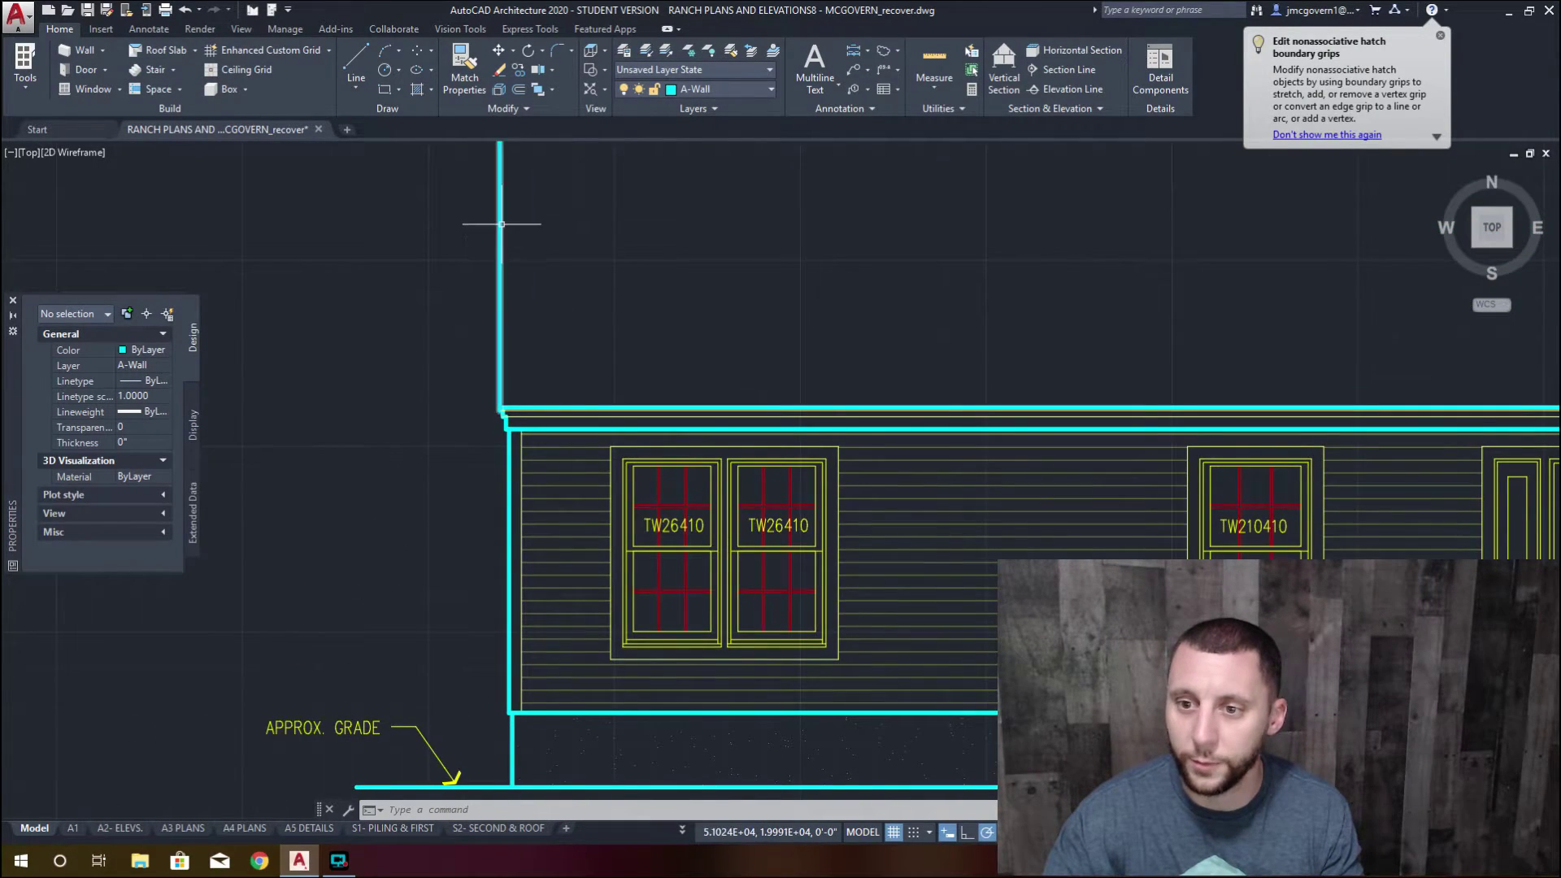
{"action": "scroll", "coordinate": [521, 238], "scroll_direction": "down", "scroll_amount": 5}
{"action": "scroll", "coordinate": [488, 252], "scroll_direction": "up", "scroll_amount": 7}
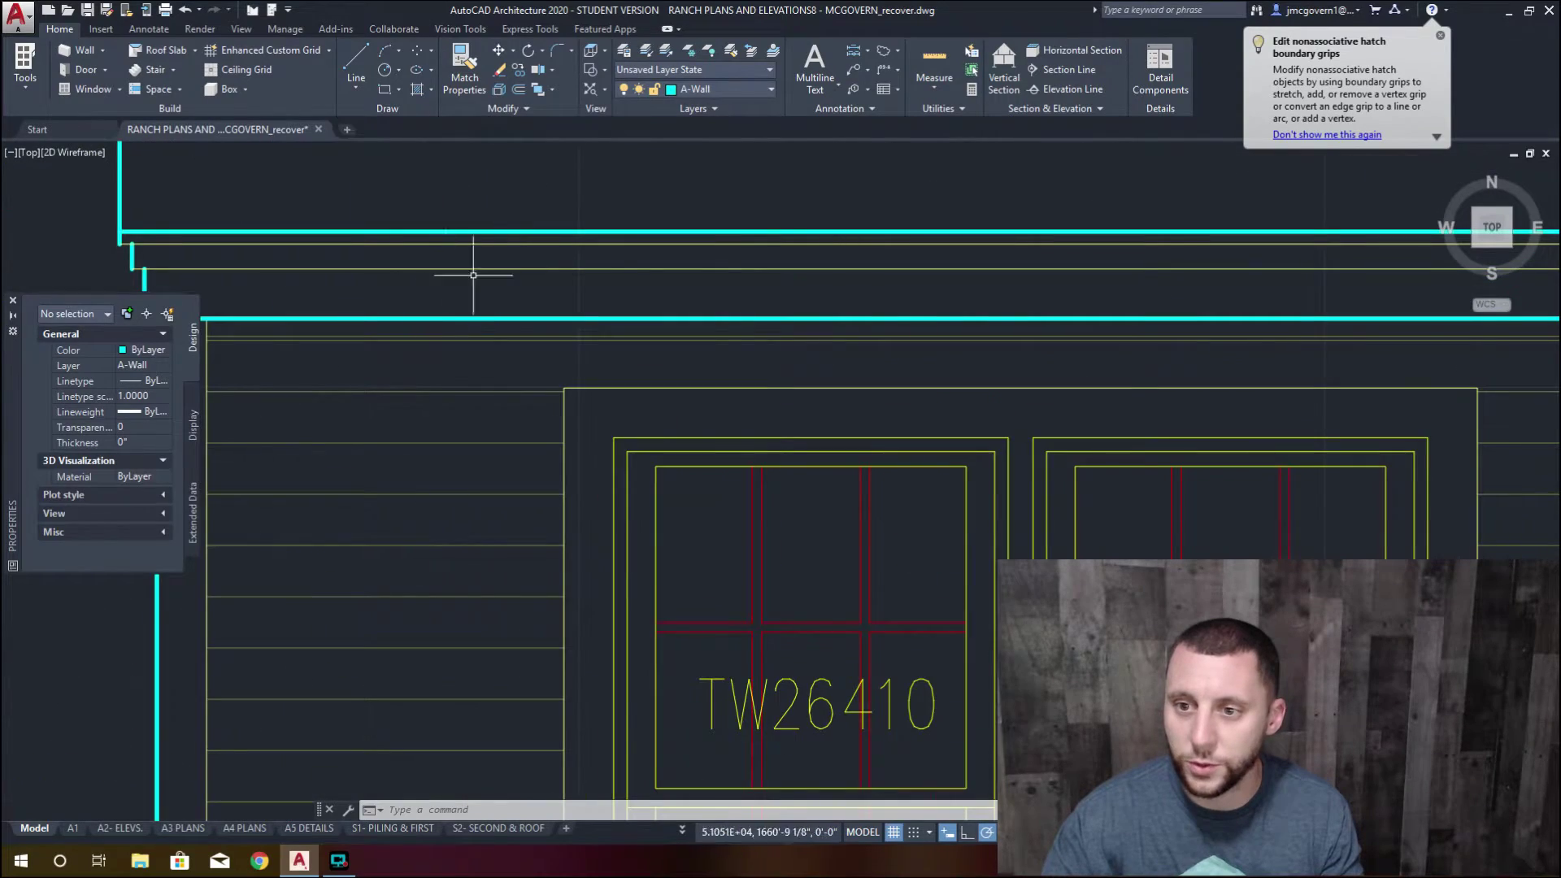
{"action": "scroll", "coordinate": [618, 313], "scroll_direction": "down", "scroll_amount": 4}
{"action": "scroll", "coordinate": [685, 404], "scroll_direction": "down", "scroll_amount": 6}
{"action": "scroll", "coordinate": [667, 528], "scroll_direction": "down", "scroll_amount": 6}
{"action": "middle_click_drag", "start_coordinate": [680, 583], "coordinate": [711, 379]}
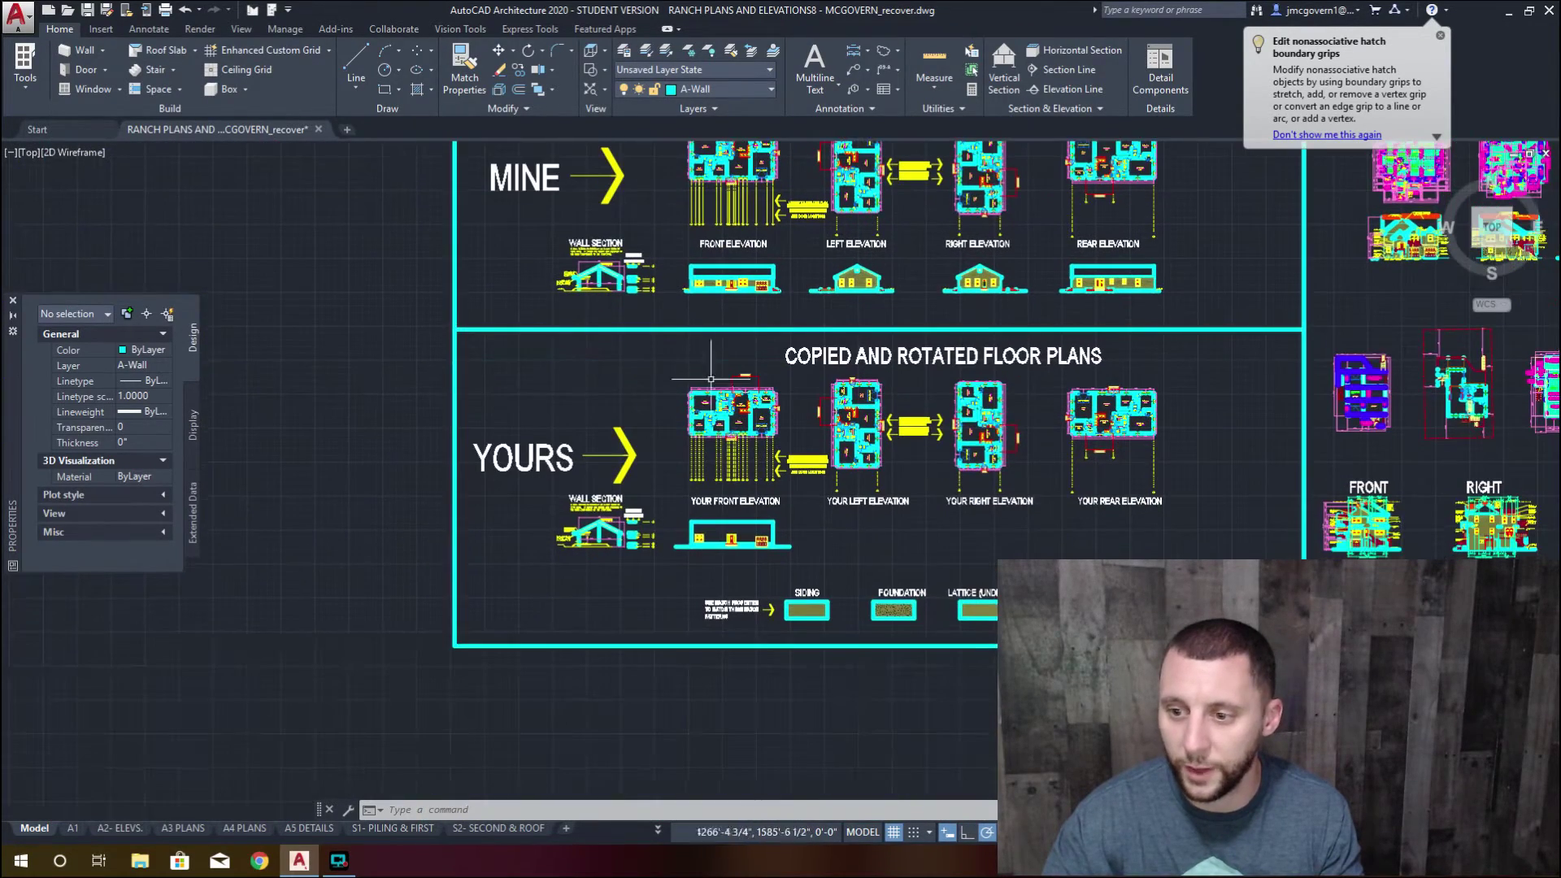
Ungroup the student's wall section and quick line references so the trim and fascia lines can be picked individually
{"action": "scroll", "coordinate": [675, 538], "scroll_direction": "up", "scroll_amount": 6}
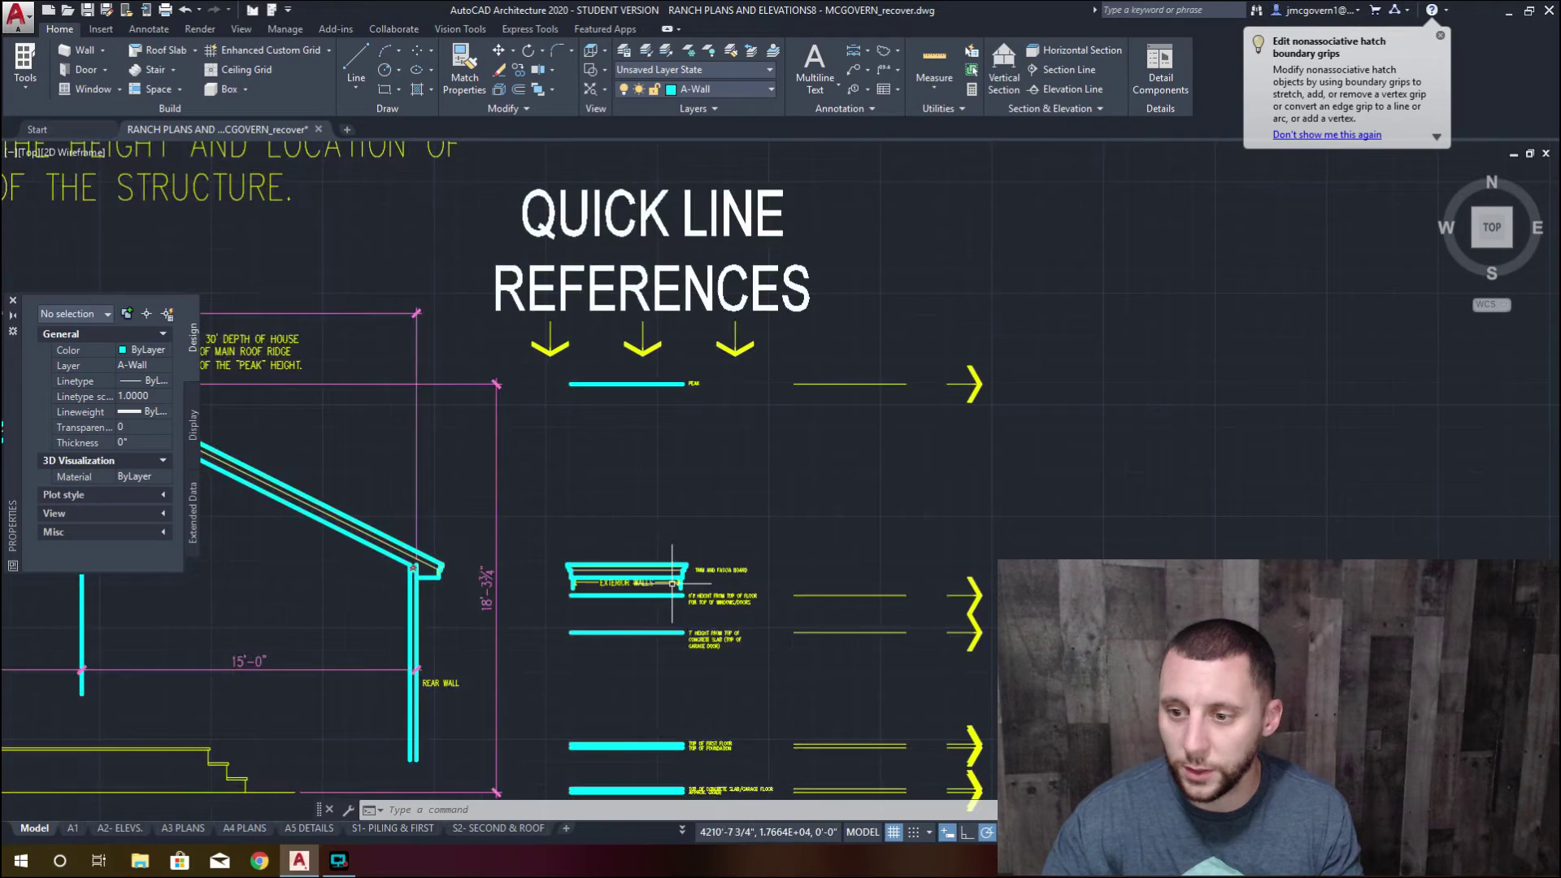
{"action": "left_click", "coordinate": [658, 565]}
{"action": "type", "text": "un"}
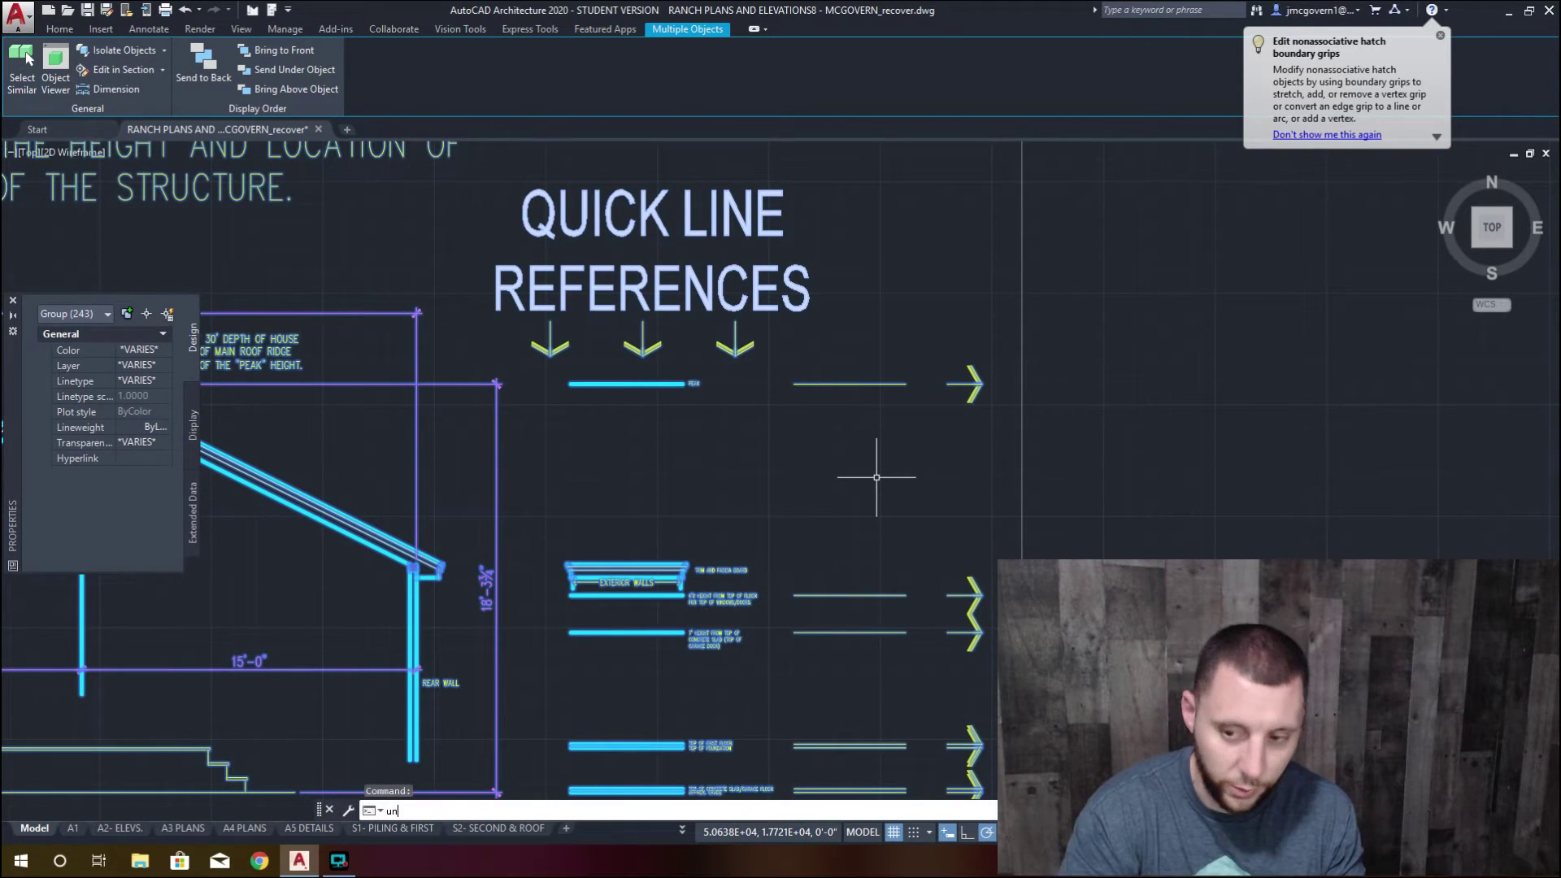
{"action": "type", "text": "group"}
{"action": "key", "text": "Return"}
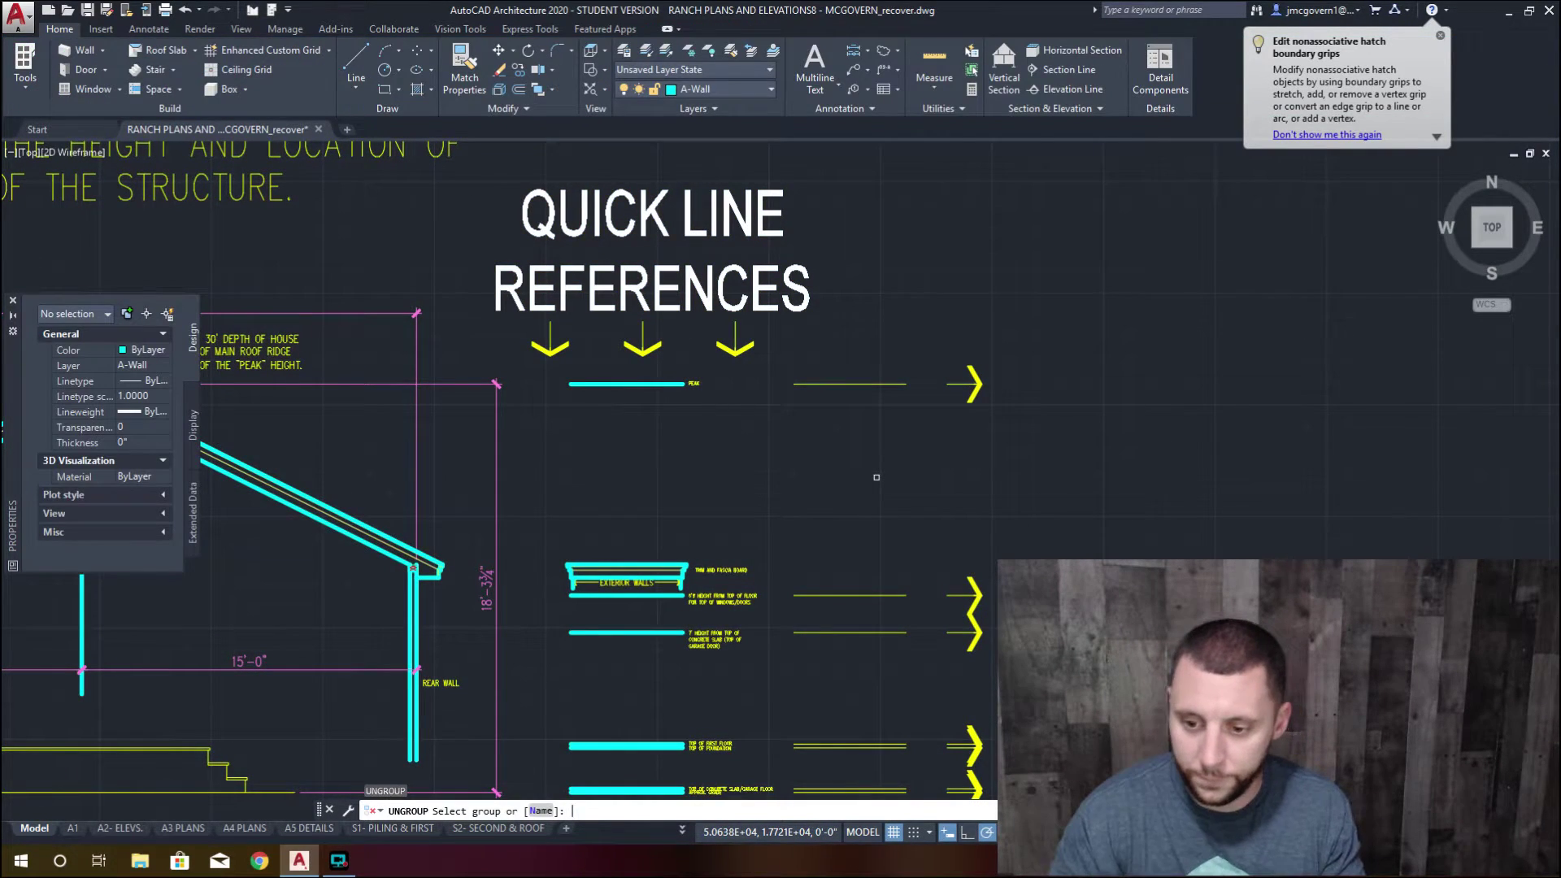
{"action": "key", "text": "Escape"}
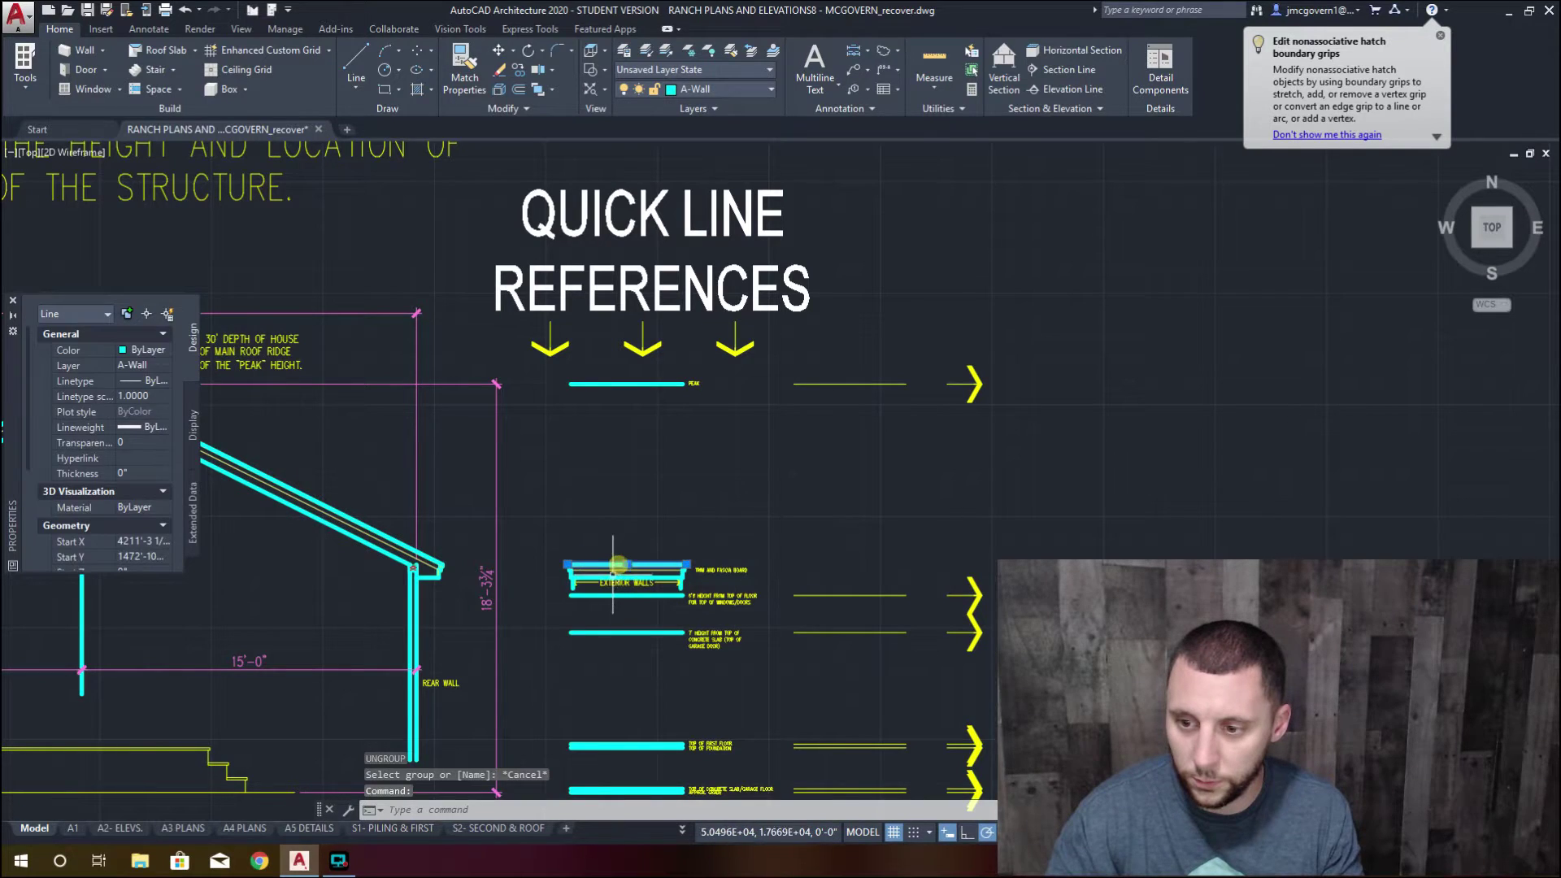
Copy the trim and fascia lines without the exterior walls label, from the left wall and soffit intersection straight across onto the front elevation's left wall line
{"action": "scroll", "coordinate": [585, 576], "scroll_direction": "up", "scroll_amount": 8}
{"action": "left_click", "coordinate": [410, 439]}
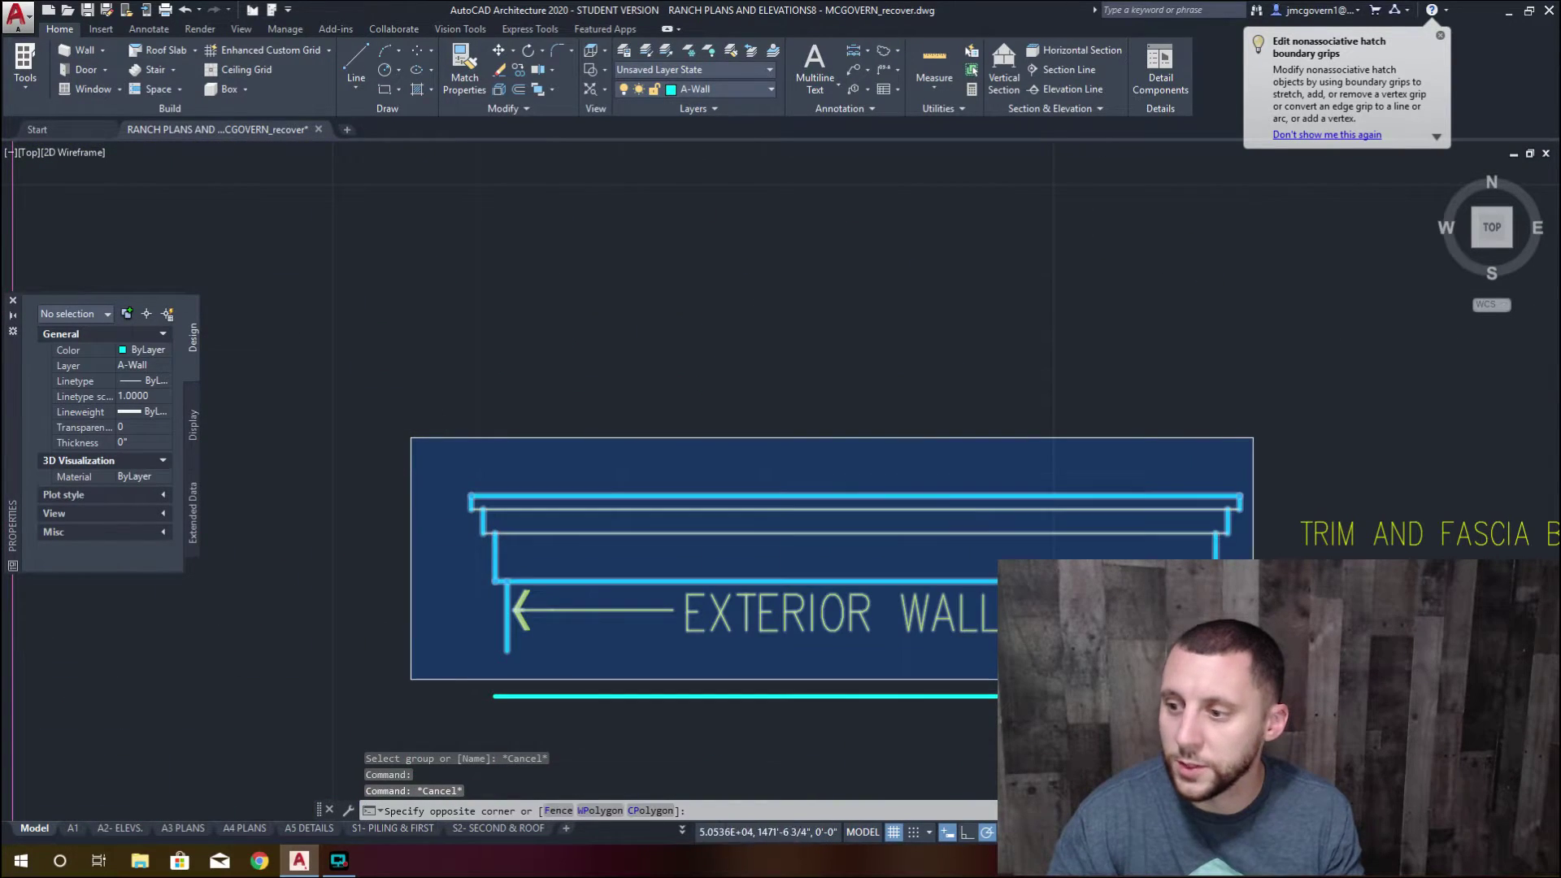
{"action": "left_click", "coordinate": [1253, 666]}
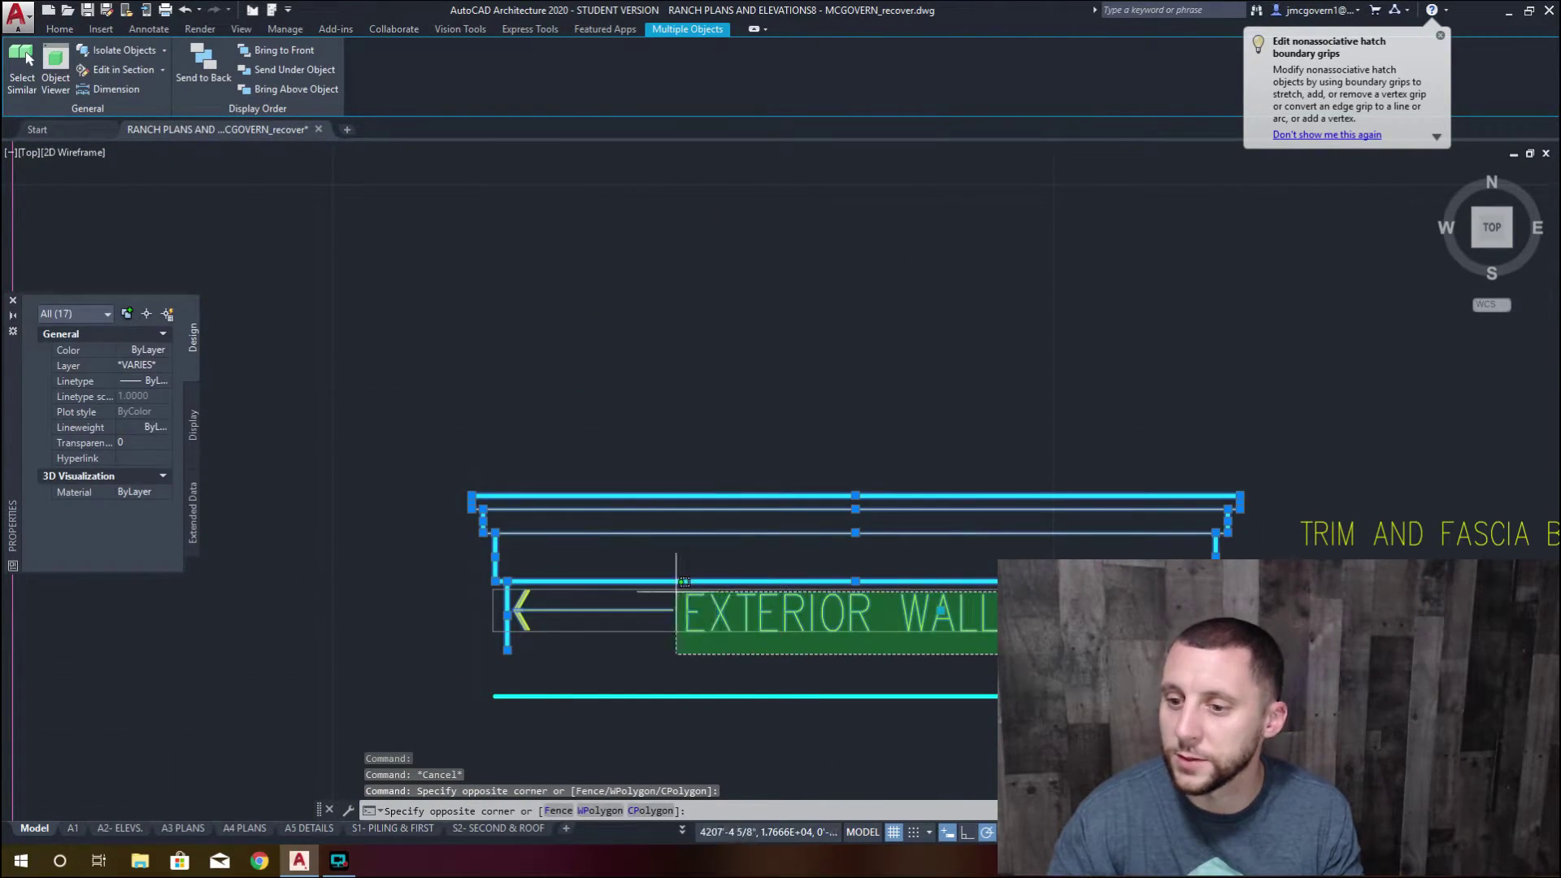
{"action": "left_click", "coordinate": [644, 599], "text": "shift"}
{"action": "type", "text": "cop"}
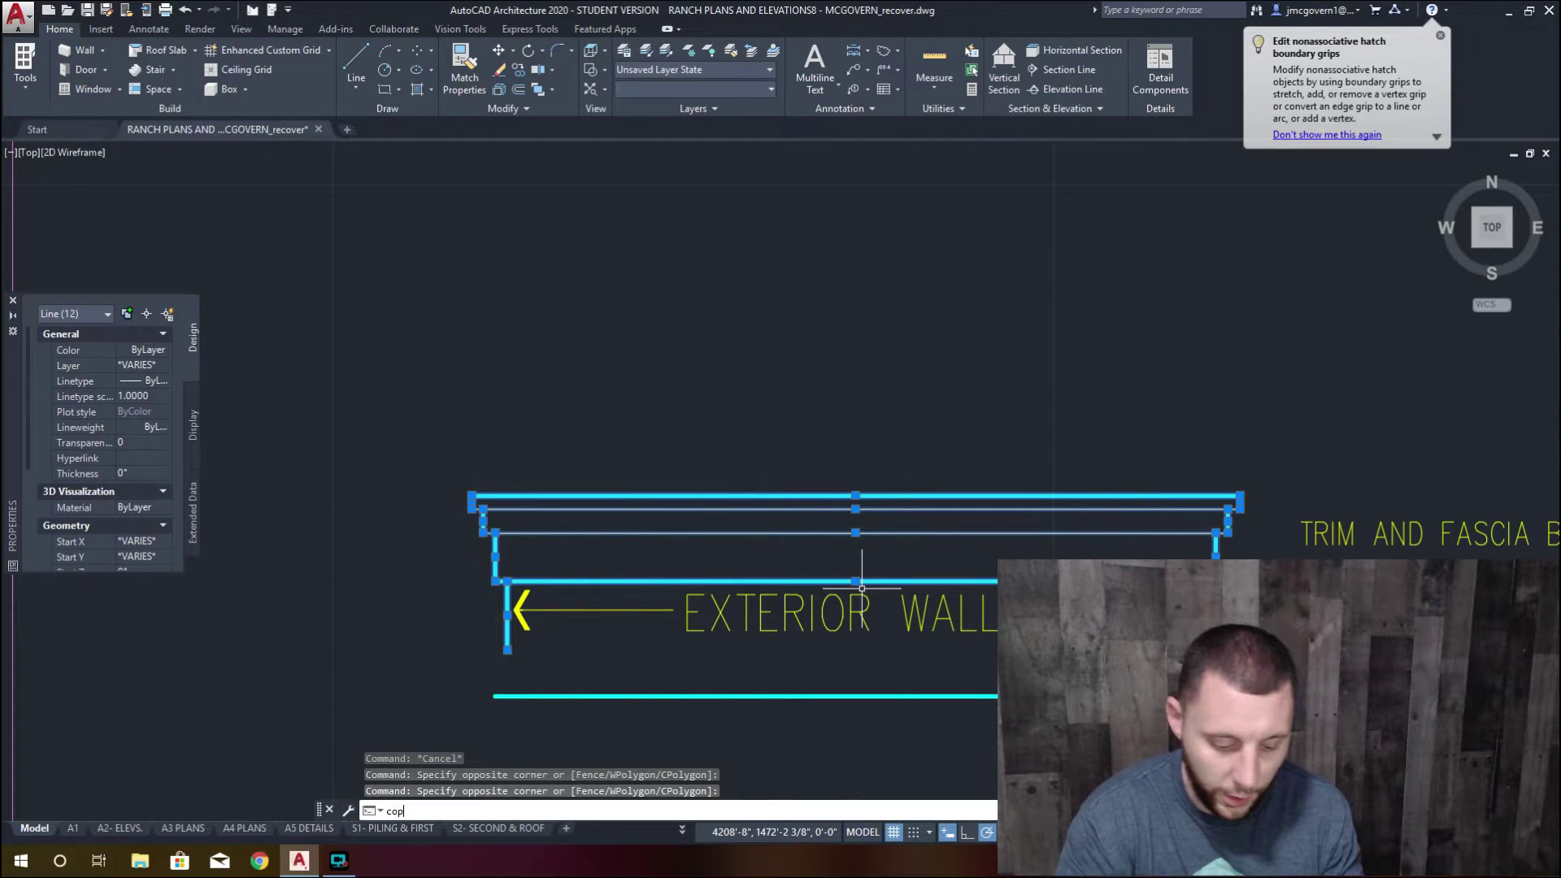
{"action": "key", "text": "Return"}
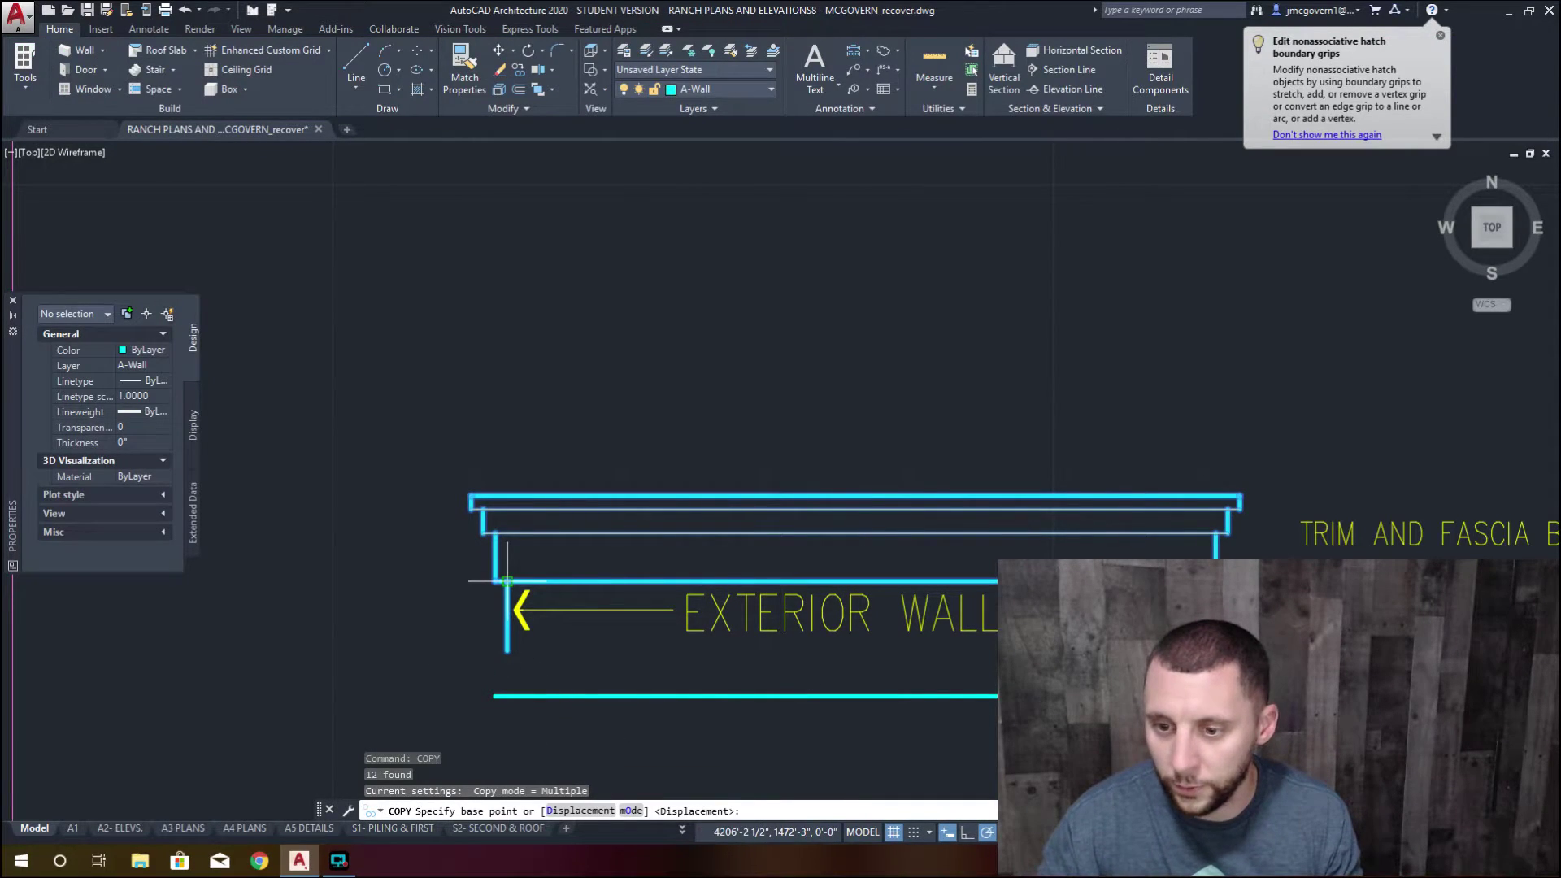
{"action": "left_click", "coordinate": [508, 582]}
{"action": "scroll", "coordinate": [507, 582], "scroll_direction": "down", "scroll_amount": 8}
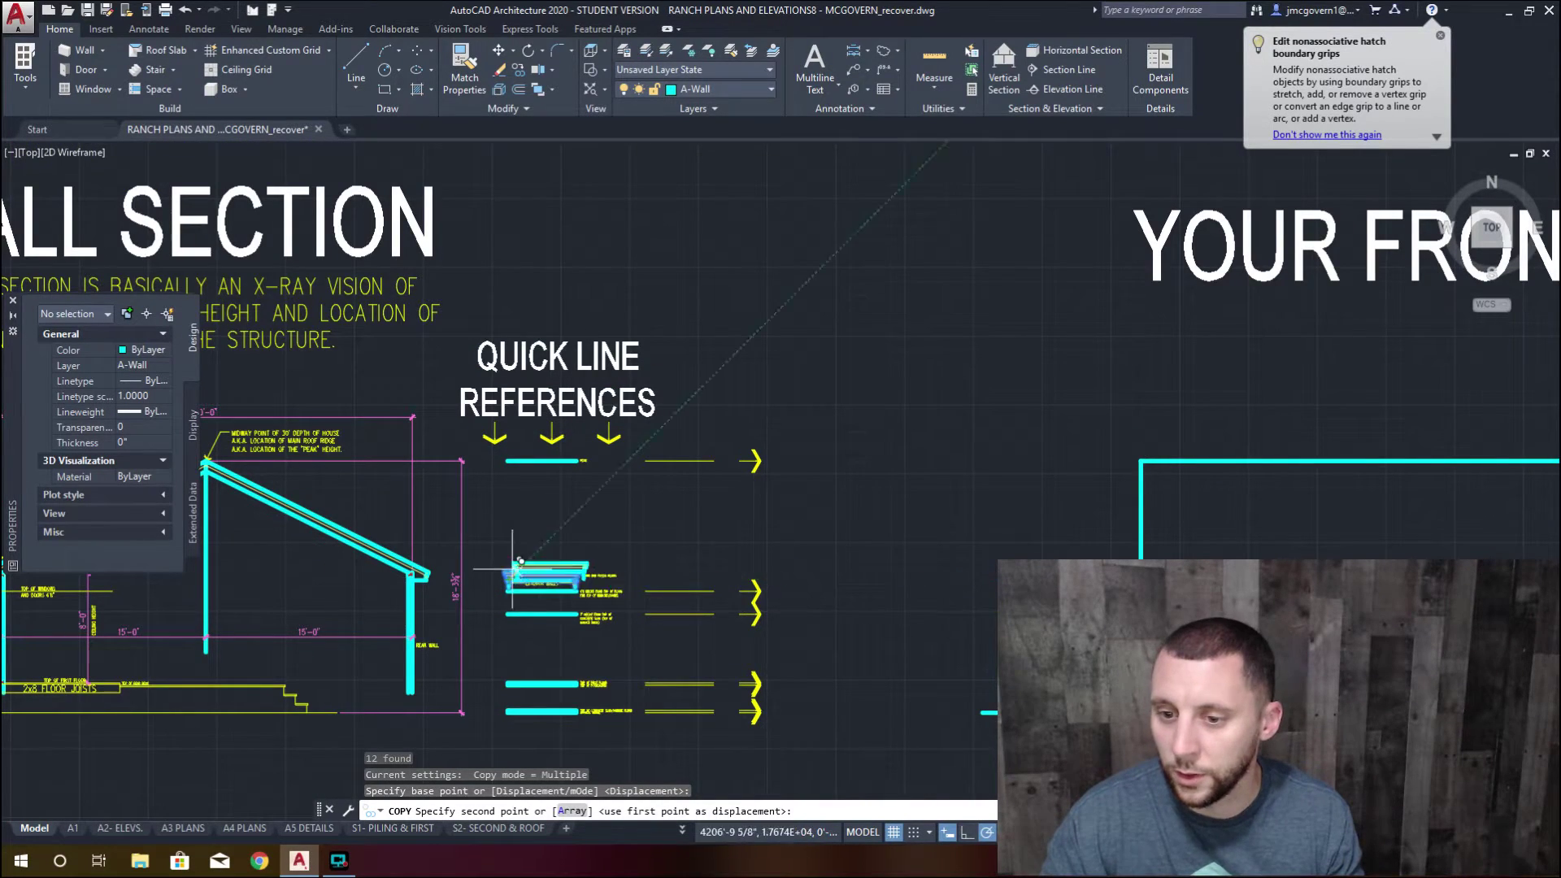
{"action": "scroll", "coordinate": [660, 502], "scroll_direction": "up", "scroll_amount": 8}
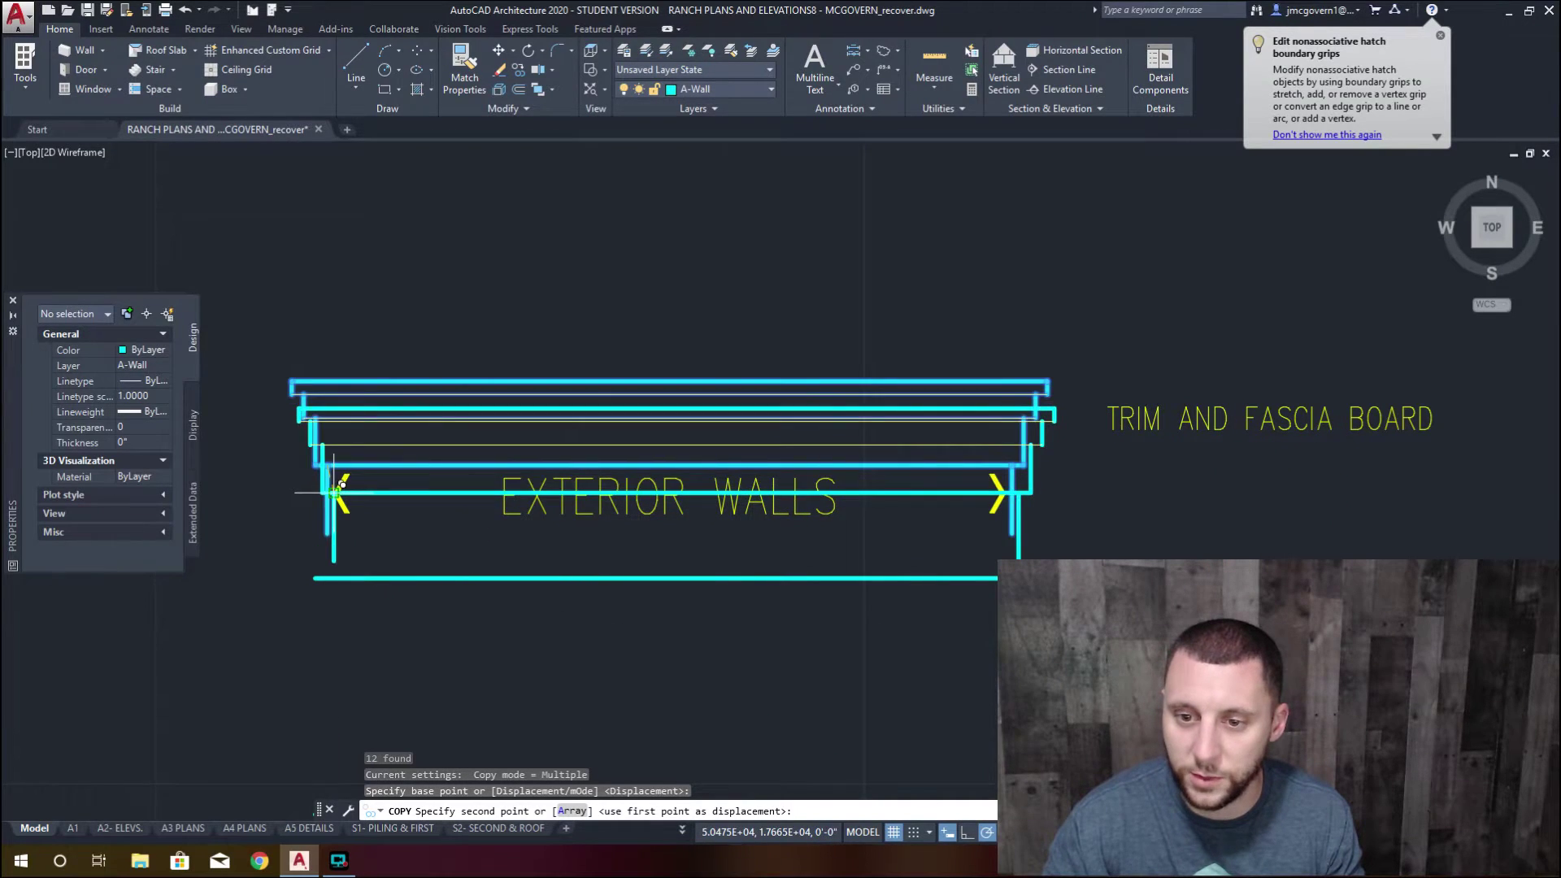
{"action": "scroll", "coordinate": [339, 486], "scroll_direction": "down", "scroll_amount": 7}
{"action": "scroll", "coordinate": [931, 477], "scroll_direction": "up", "scroll_amount": 5}
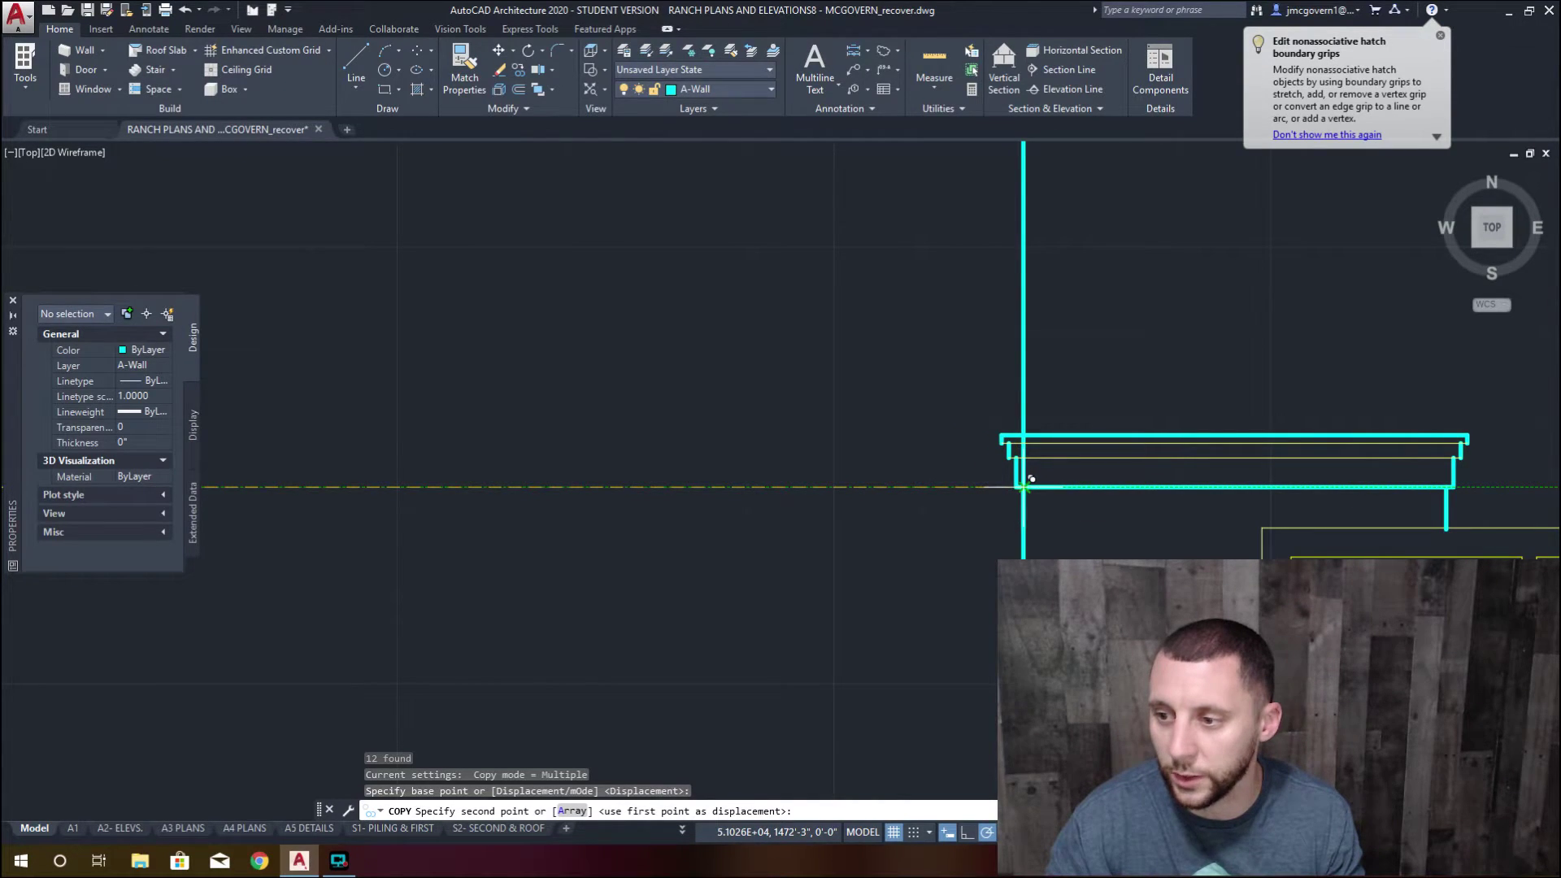
{"action": "left_click", "coordinate": [1024, 486]}
{"action": "key", "text": "Escape"}
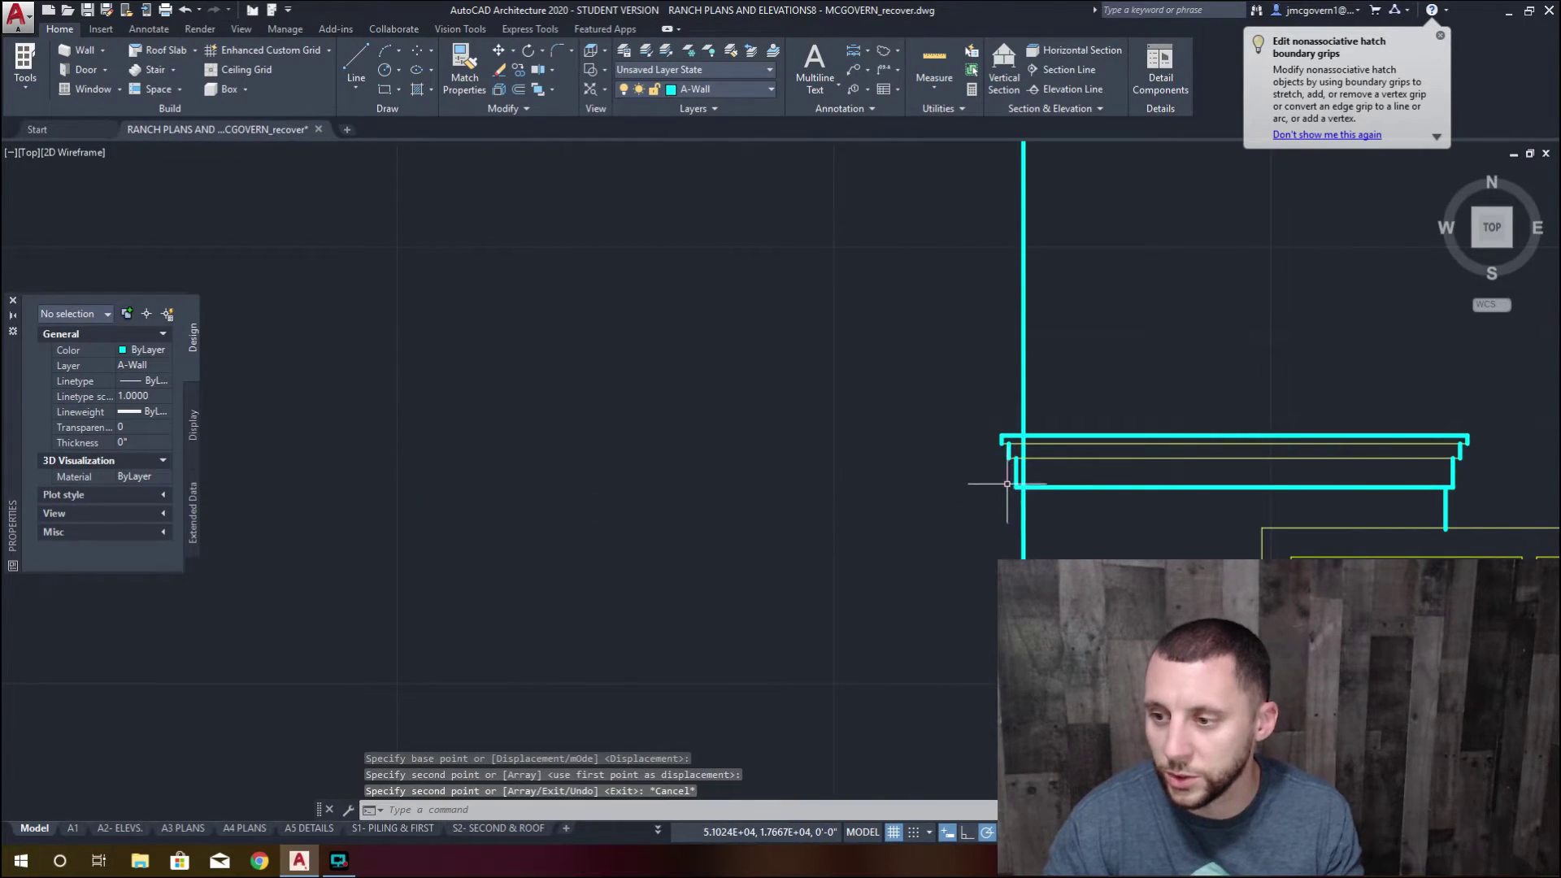
Erase the copied short wall stub that overlaps the left wall line below the trim
{"action": "scroll", "coordinate": [1057, 520], "scroll_direction": "up", "scroll_amount": 5}
{"action": "left_click", "coordinate": [733, 312]}
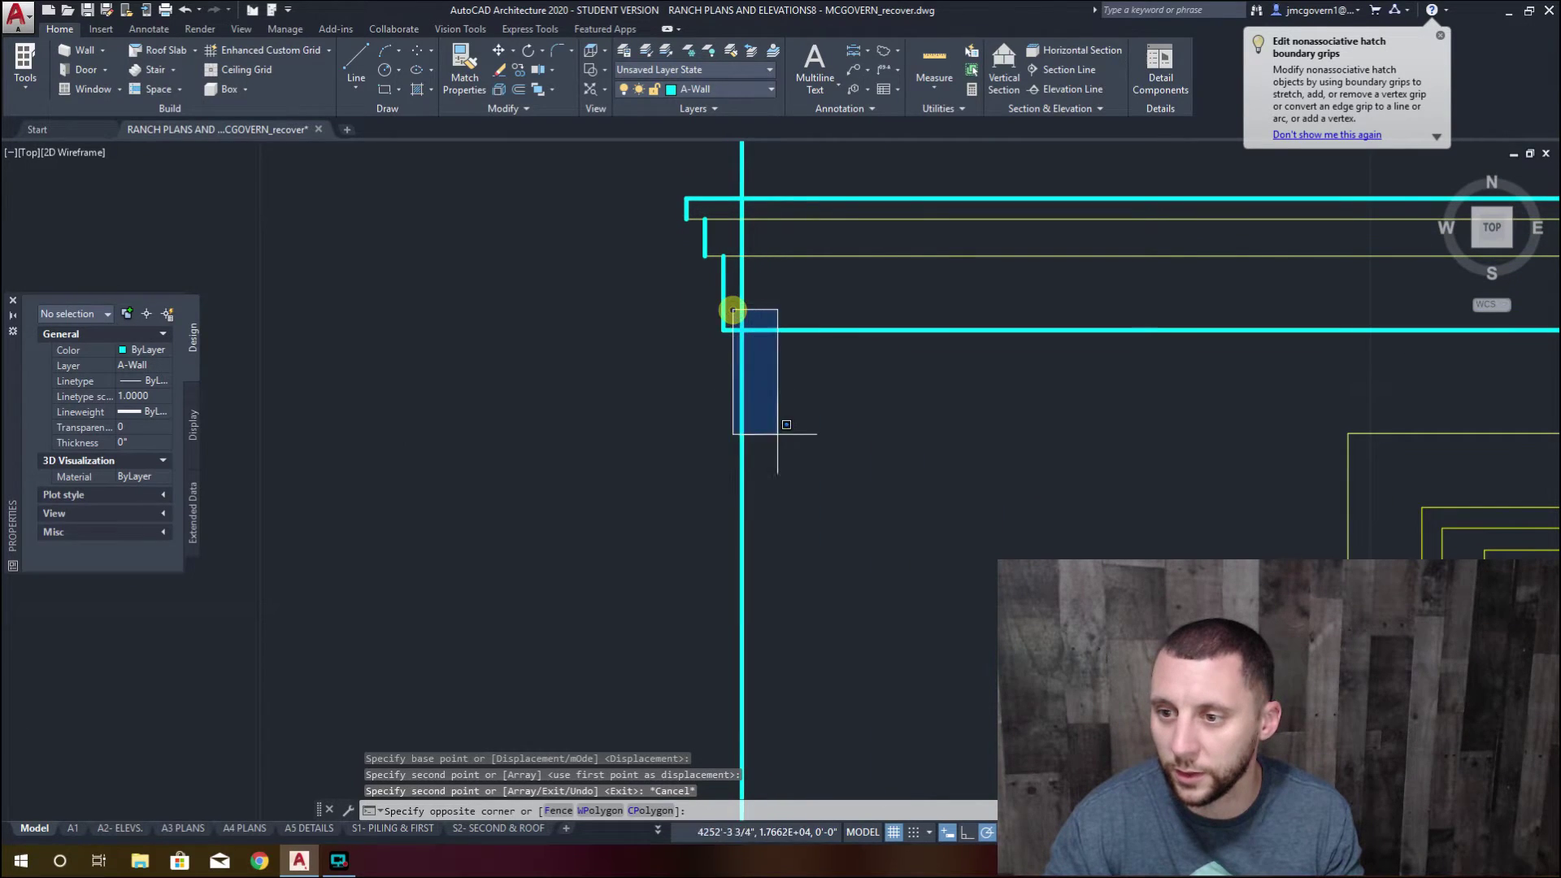
{"action": "left_click", "coordinate": [786, 424]}
{"action": "key", "text": "Delete"}
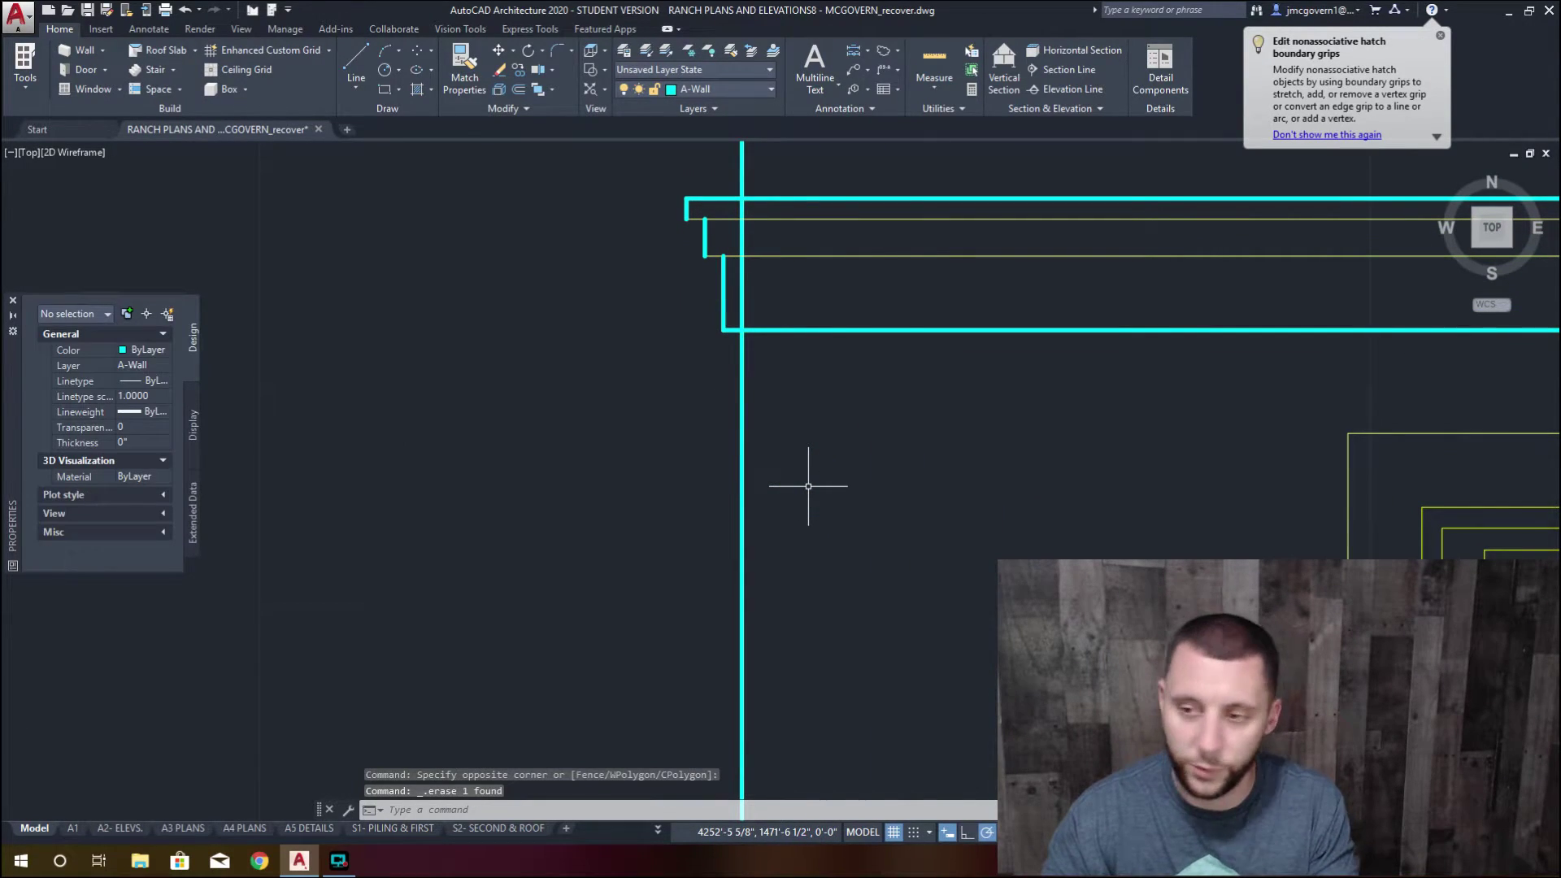
Trim the left wall line above the lowest trim line, using that trim line as the cutting edge
{"action": "scroll", "coordinate": [854, 458], "scroll_direction": "down", "scroll_amount": 2}
{"action": "middle_click_drag", "start_coordinate": [1064, 450], "coordinate": [827, 425]}
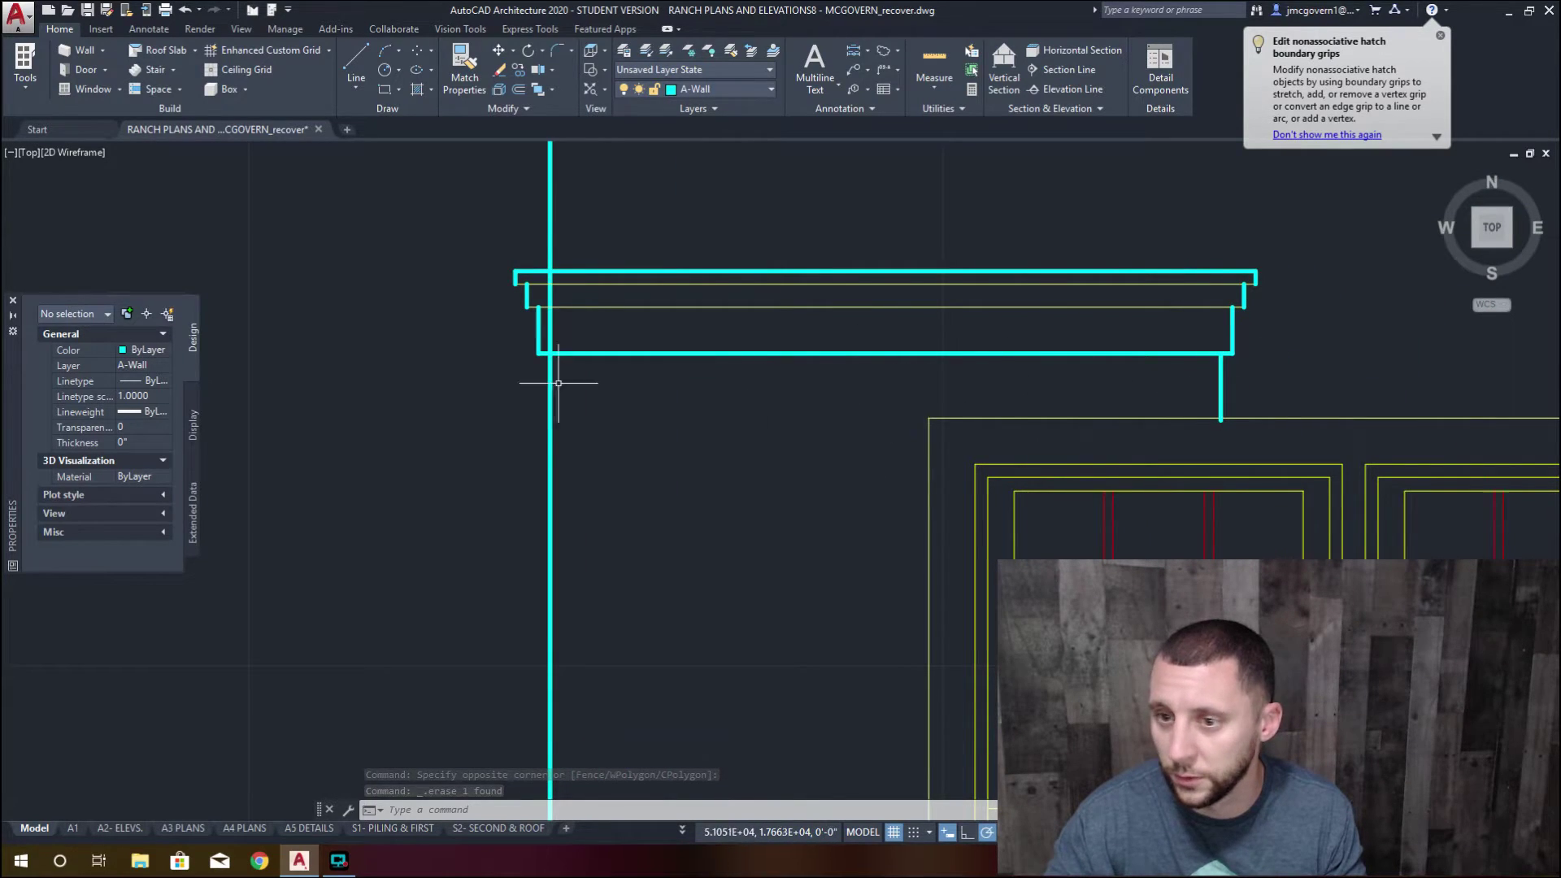
{"action": "type", "text": "tr"}
{"action": "key", "text": "space"}
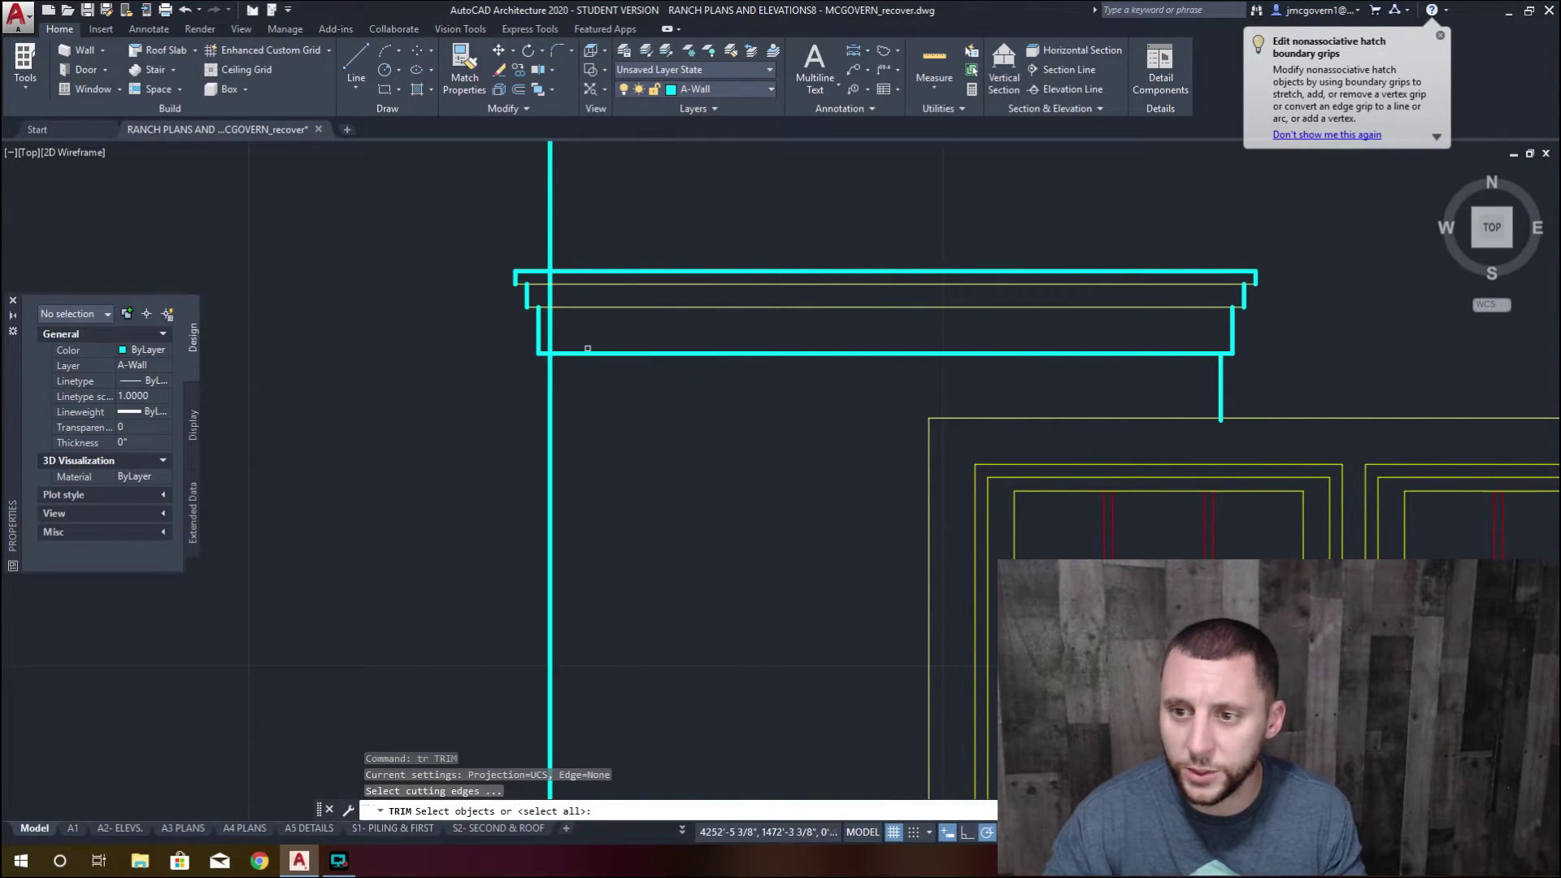
{"action": "left_click", "coordinate": [587, 355]}
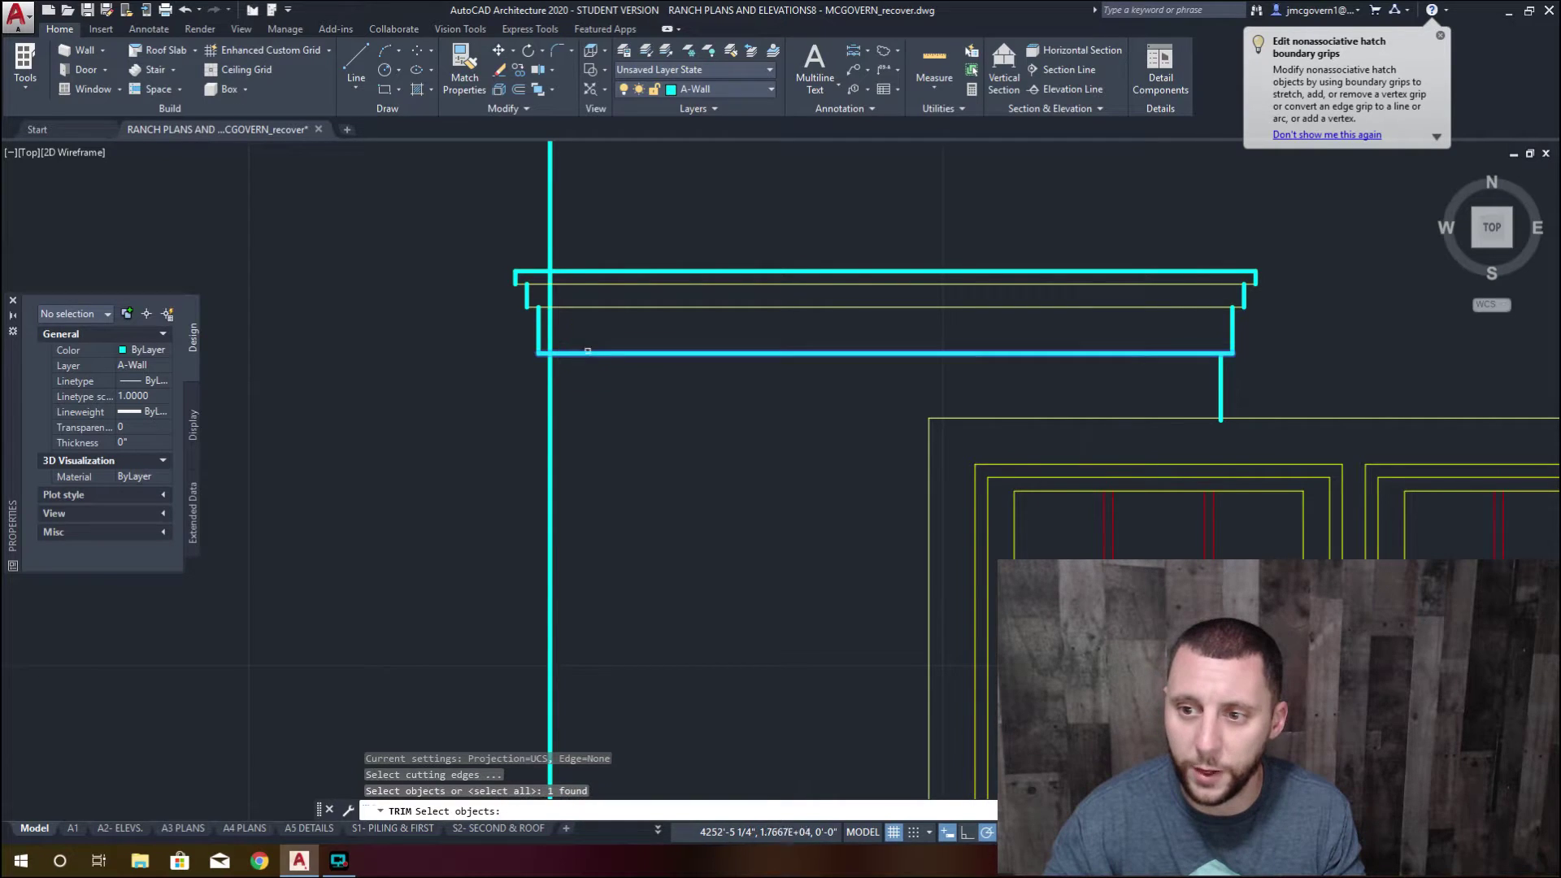
{"action": "key", "text": "space"}
{"action": "left_click", "coordinate": [585, 198]}
{"action": "left_click", "coordinate": [501, 208]}
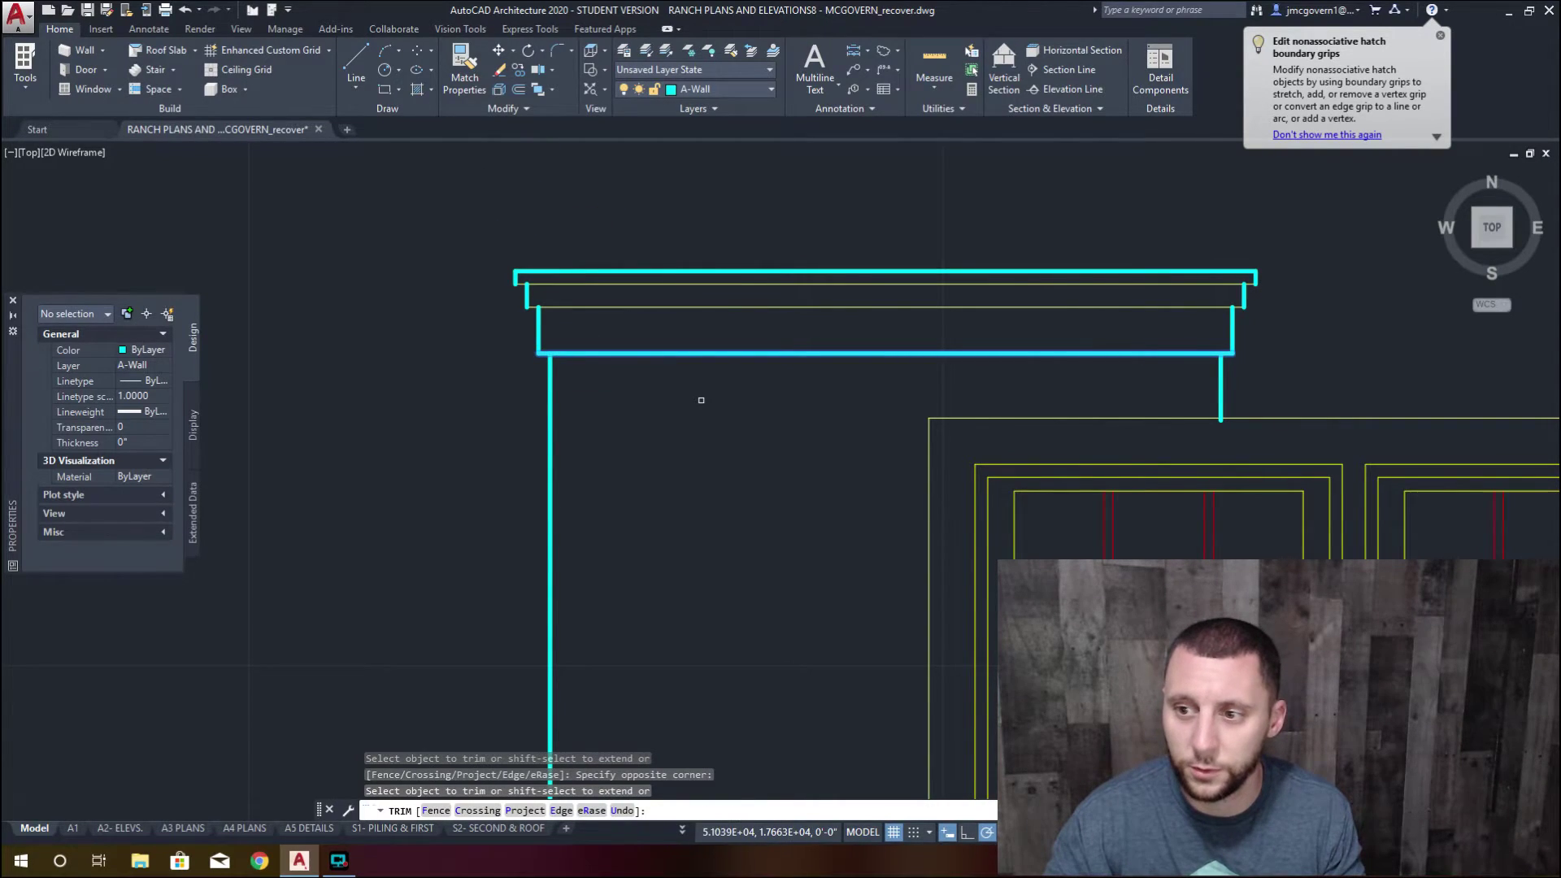
{"action": "scroll", "coordinate": [701, 400], "scroll_direction": "down", "scroll_amount": 4}
{"action": "left_click", "coordinate": [648, 475]}
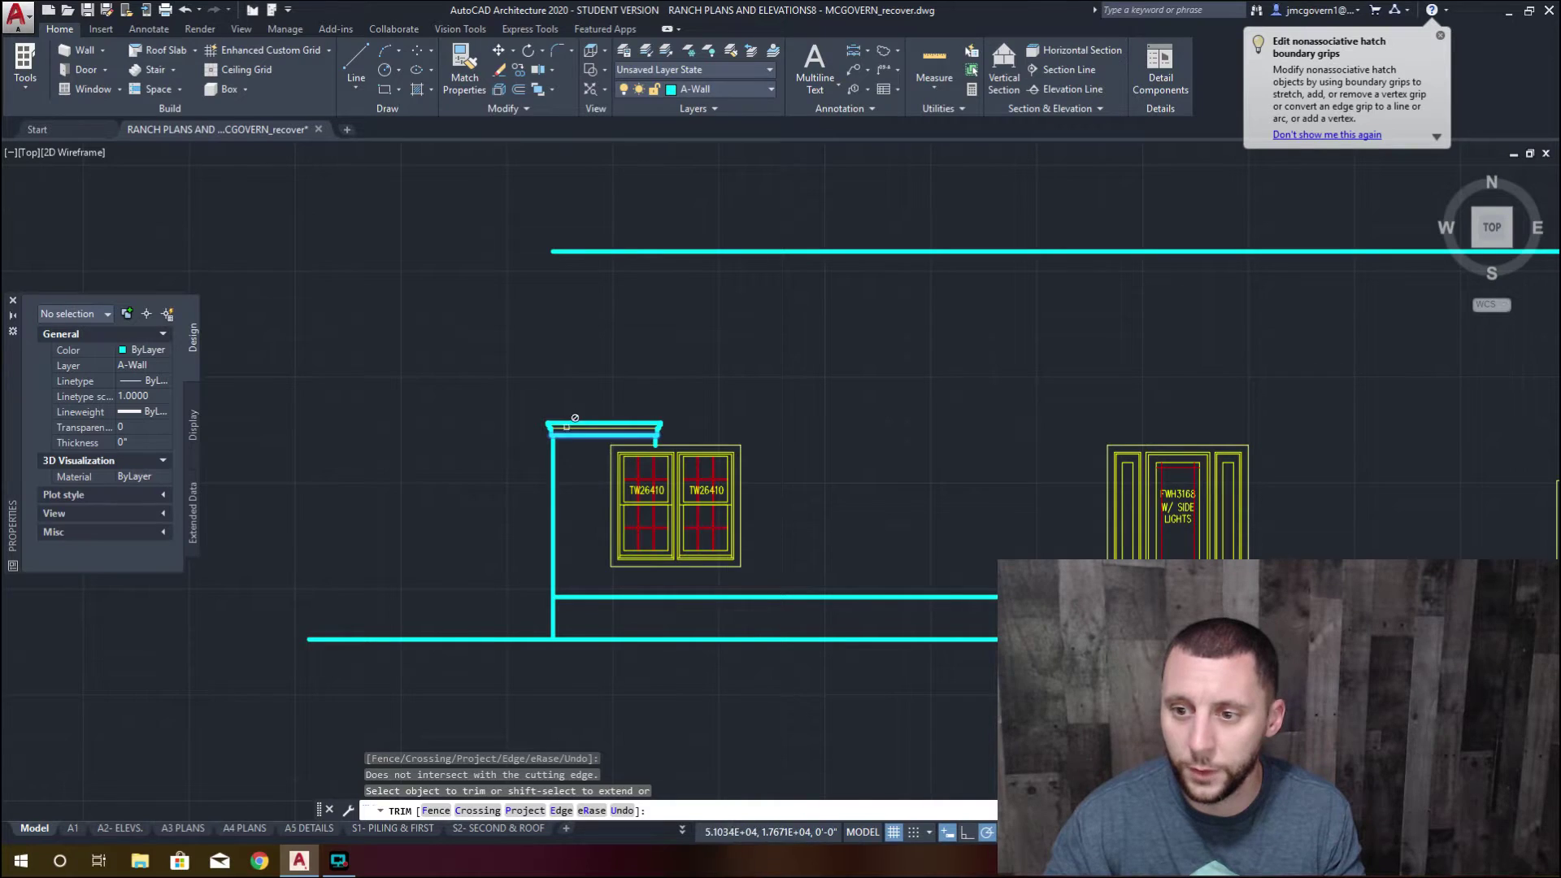
{"action": "scroll", "coordinate": [540, 422], "scroll_direction": "up", "scroll_amount": 5}
{"action": "key", "text": "Escape"}
Fillet the short vertical line at the left end of the top fascia with the roof ridge line at radius 0, forming the left roof edge
{"action": "type", "text": "fillet"}
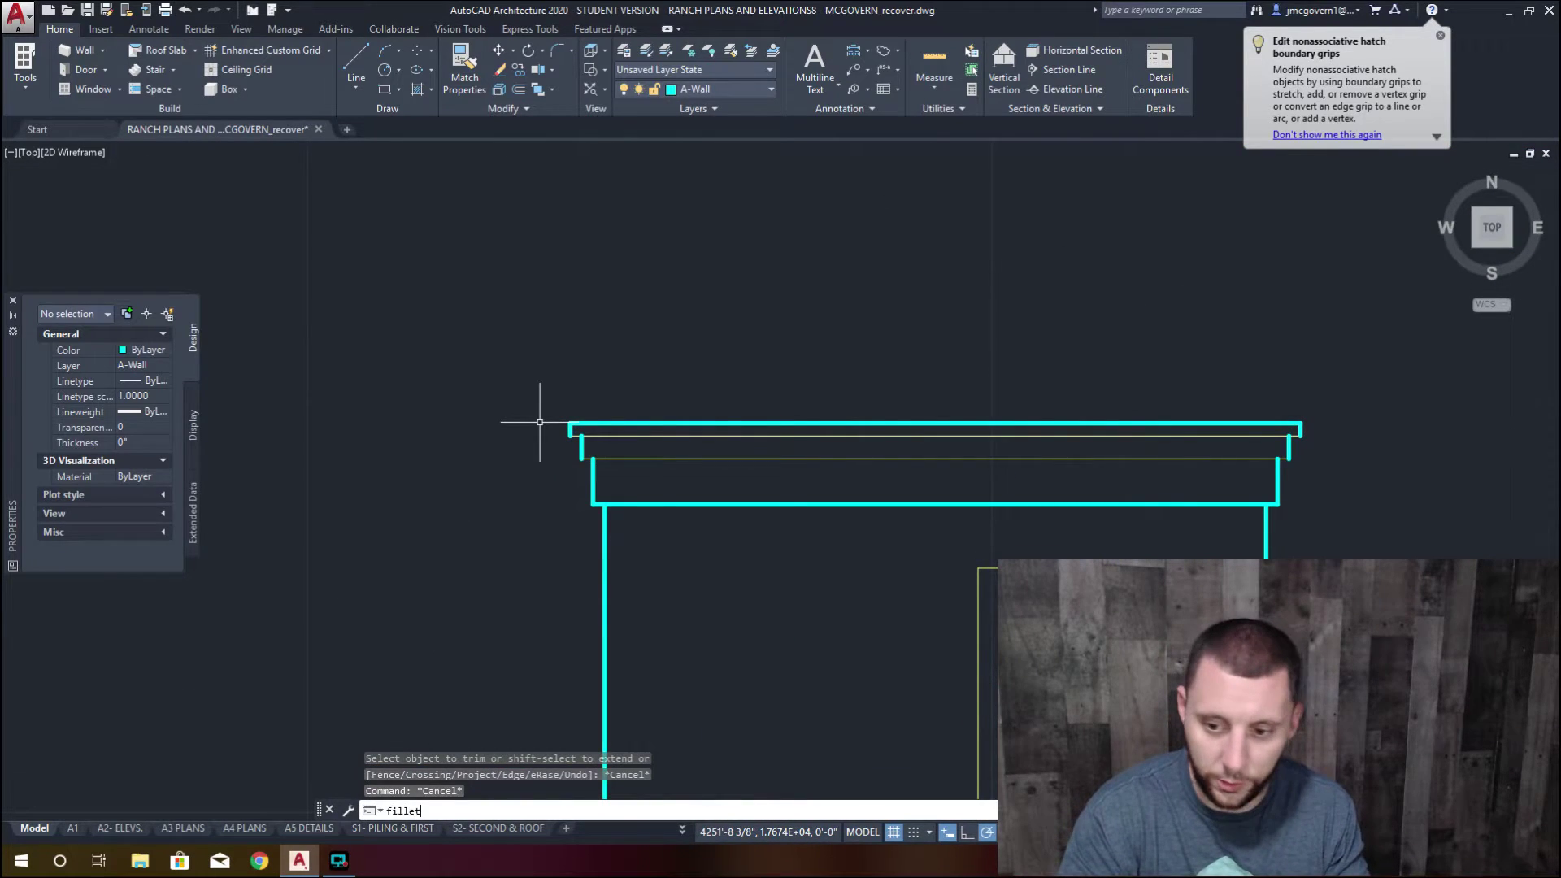
{"action": "key", "text": "Return"}
{"action": "type", "text": "r"}
{"action": "key", "text": "Return"}
{"action": "type", "text": "0"}
{"action": "key", "text": "Return"}
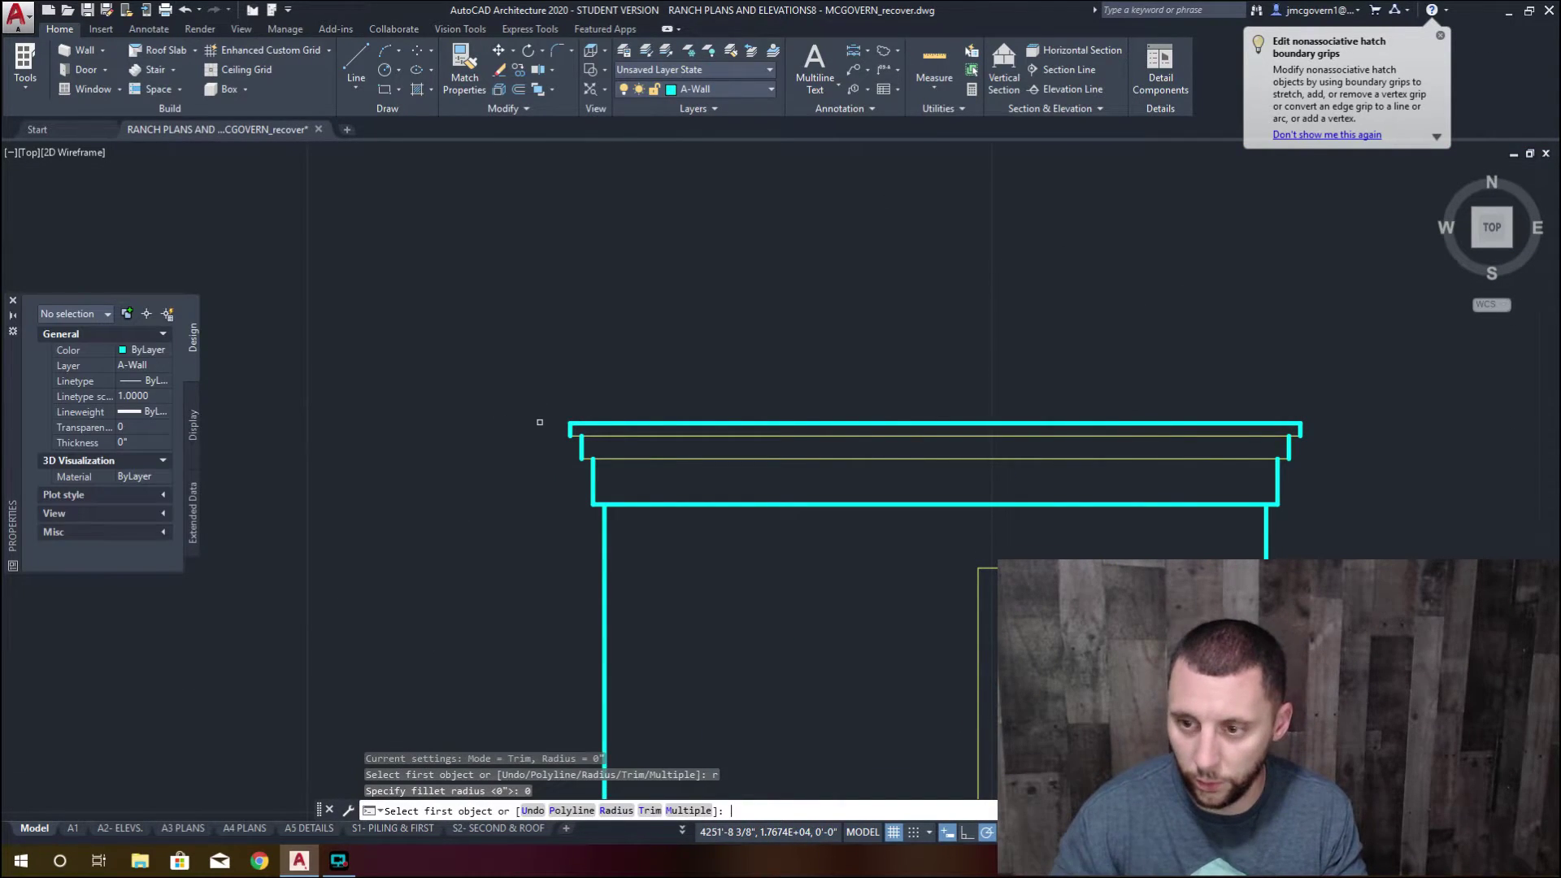
{"action": "scroll", "coordinate": [505, 383], "scroll_direction": "up", "scroll_amount": 5}
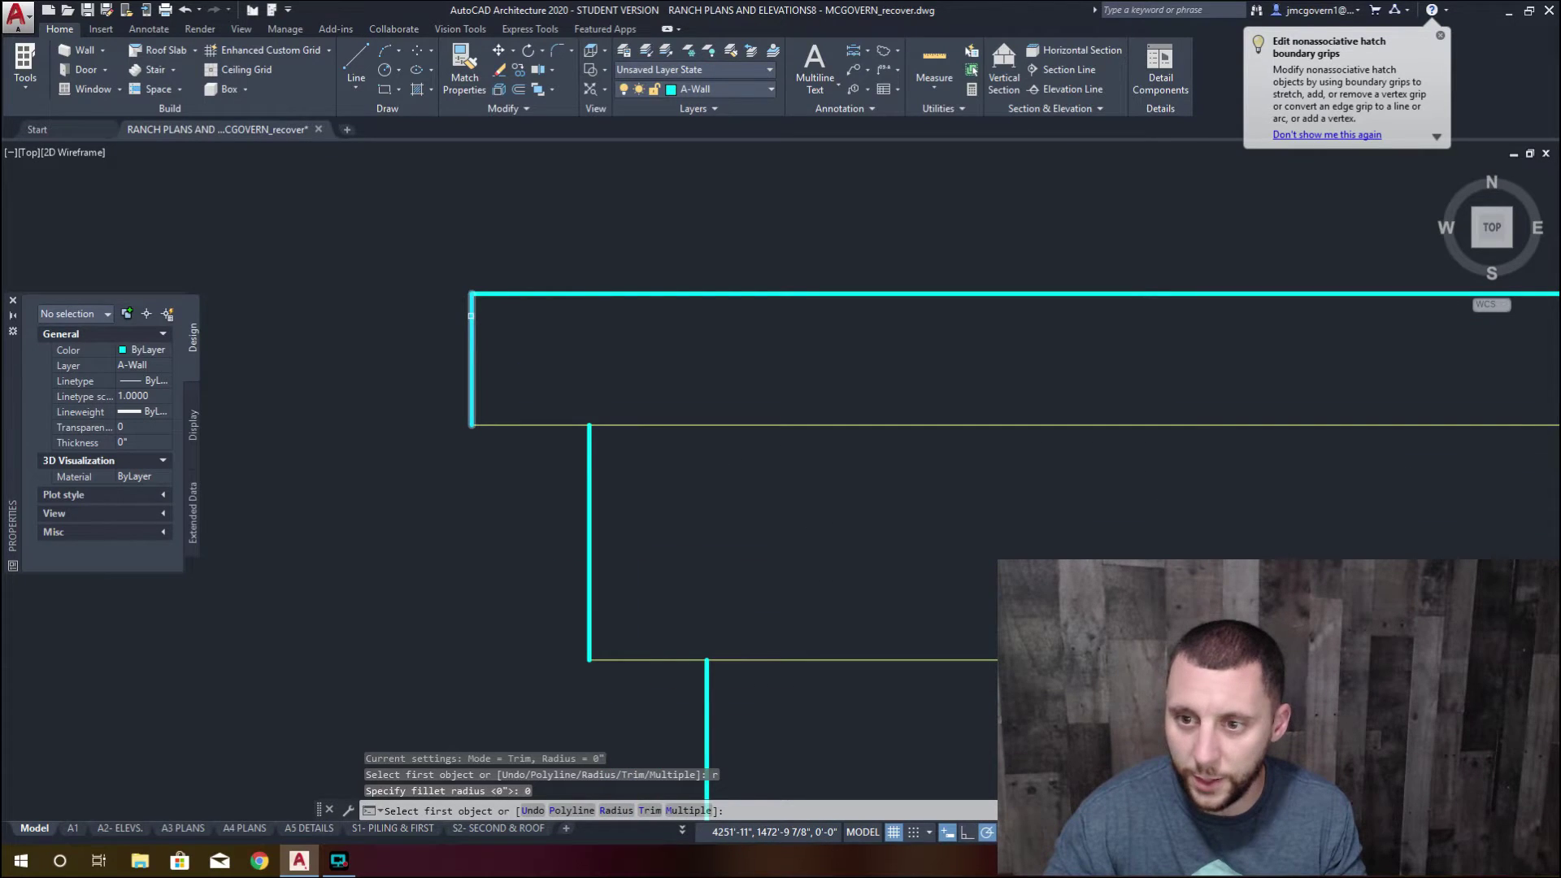
{"action": "left_click", "coordinate": [472, 316]}
{"action": "scroll", "coordinate": [471, 316], "scroll_direction": "down", "scroll_amount": 4}
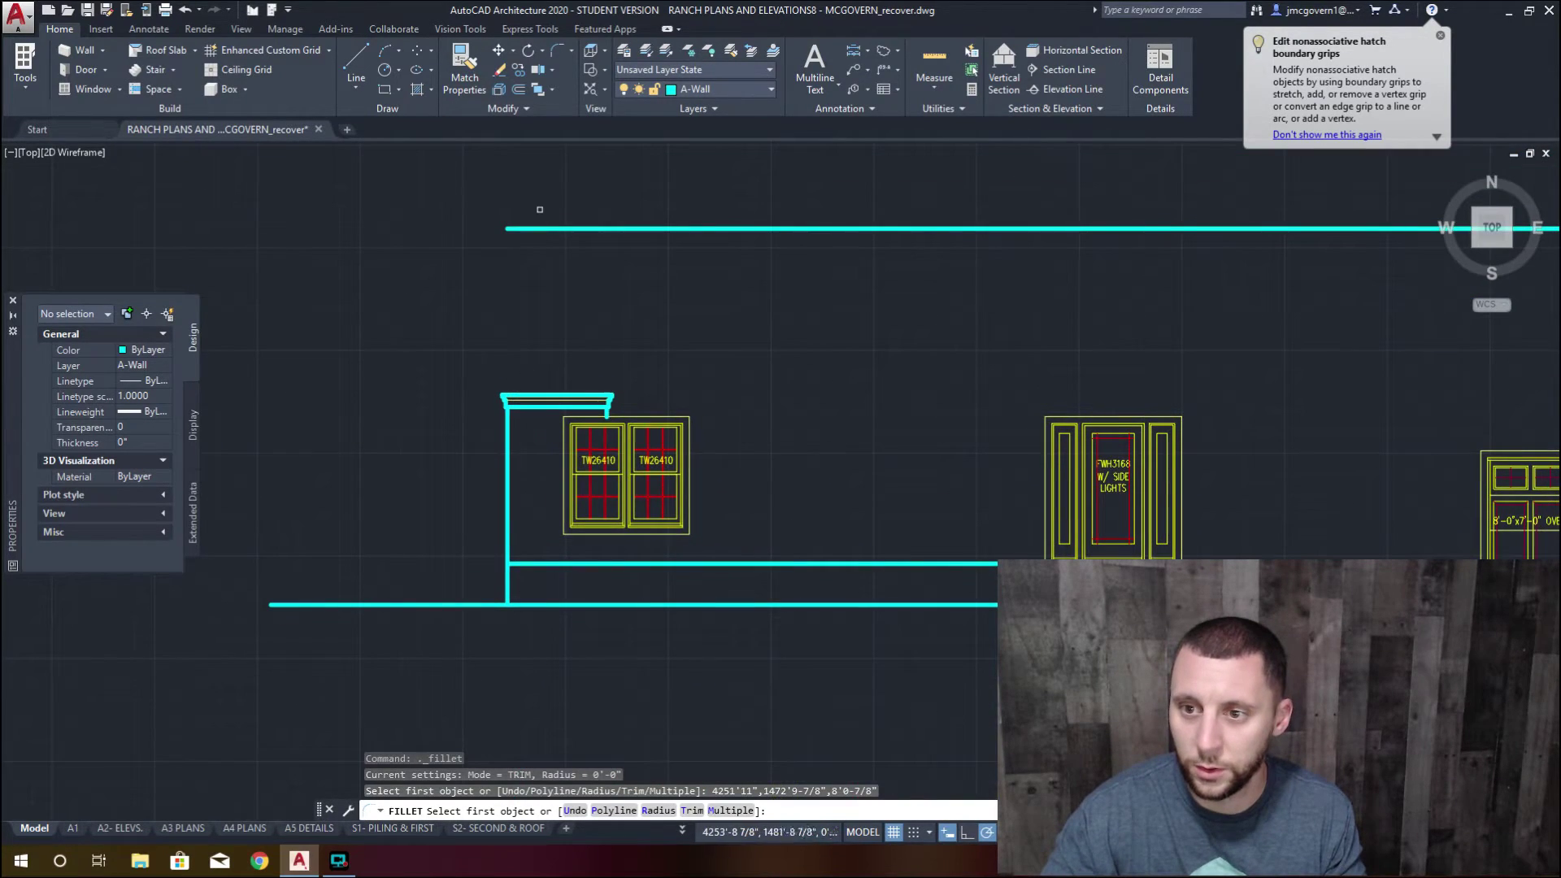
{"action": "left_click", "coordinate": [546, 228]}
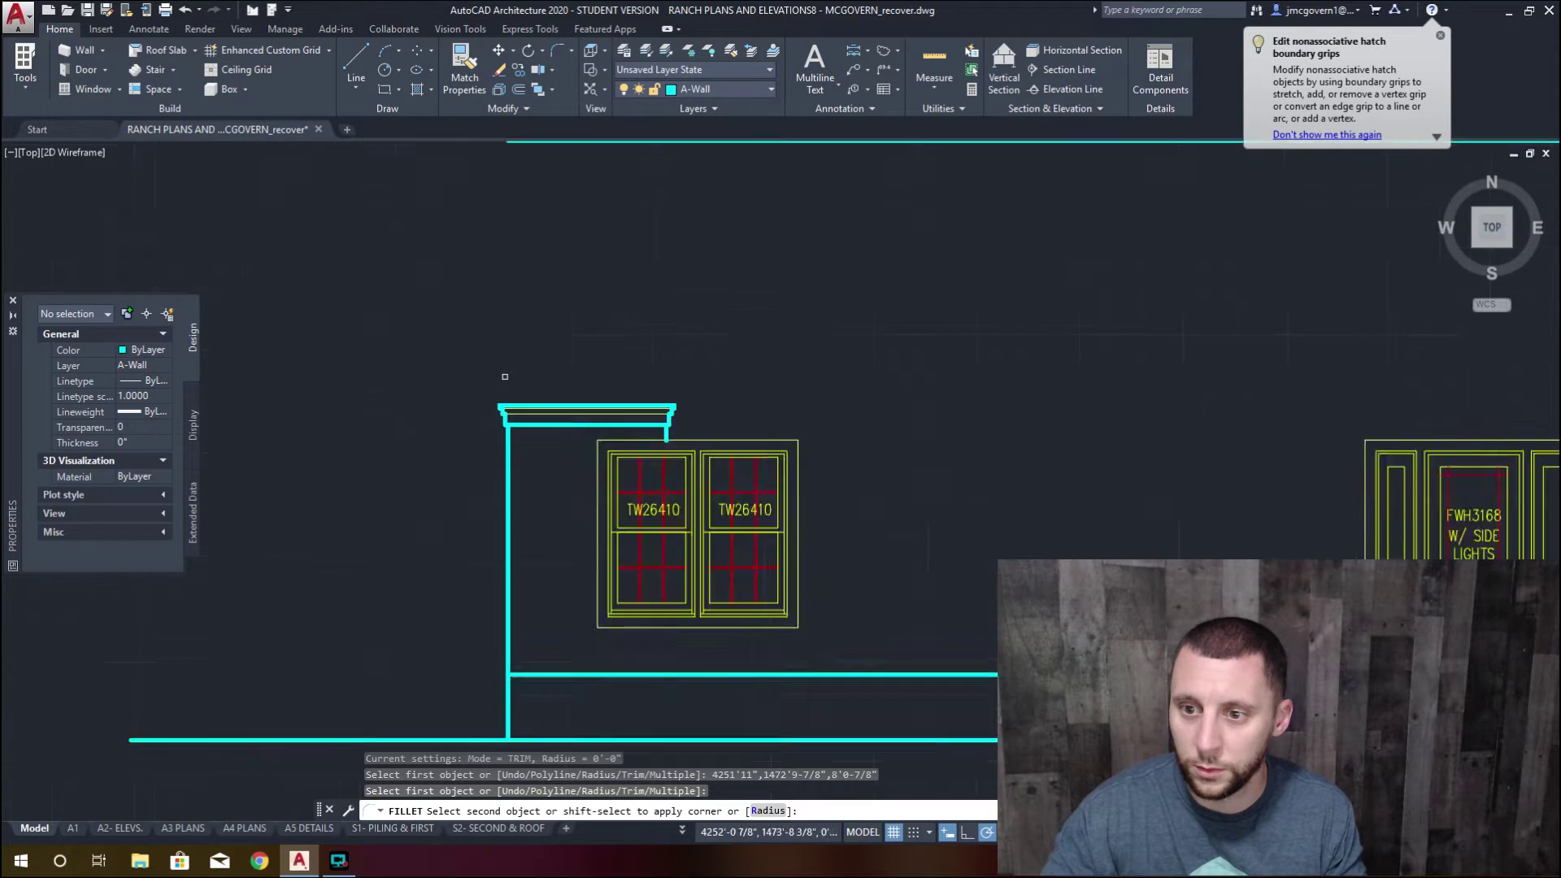
{"action": "scroll", "coordinate": [498, 410], "scroll_direction": "up", "scroll_amount": 2}
{"action": "scroll", "coordinate": [495, 423], "scroll_direction": "up", "scroll_amount": 3}
{"action": "left_click", "coordinate": [495, 427]}
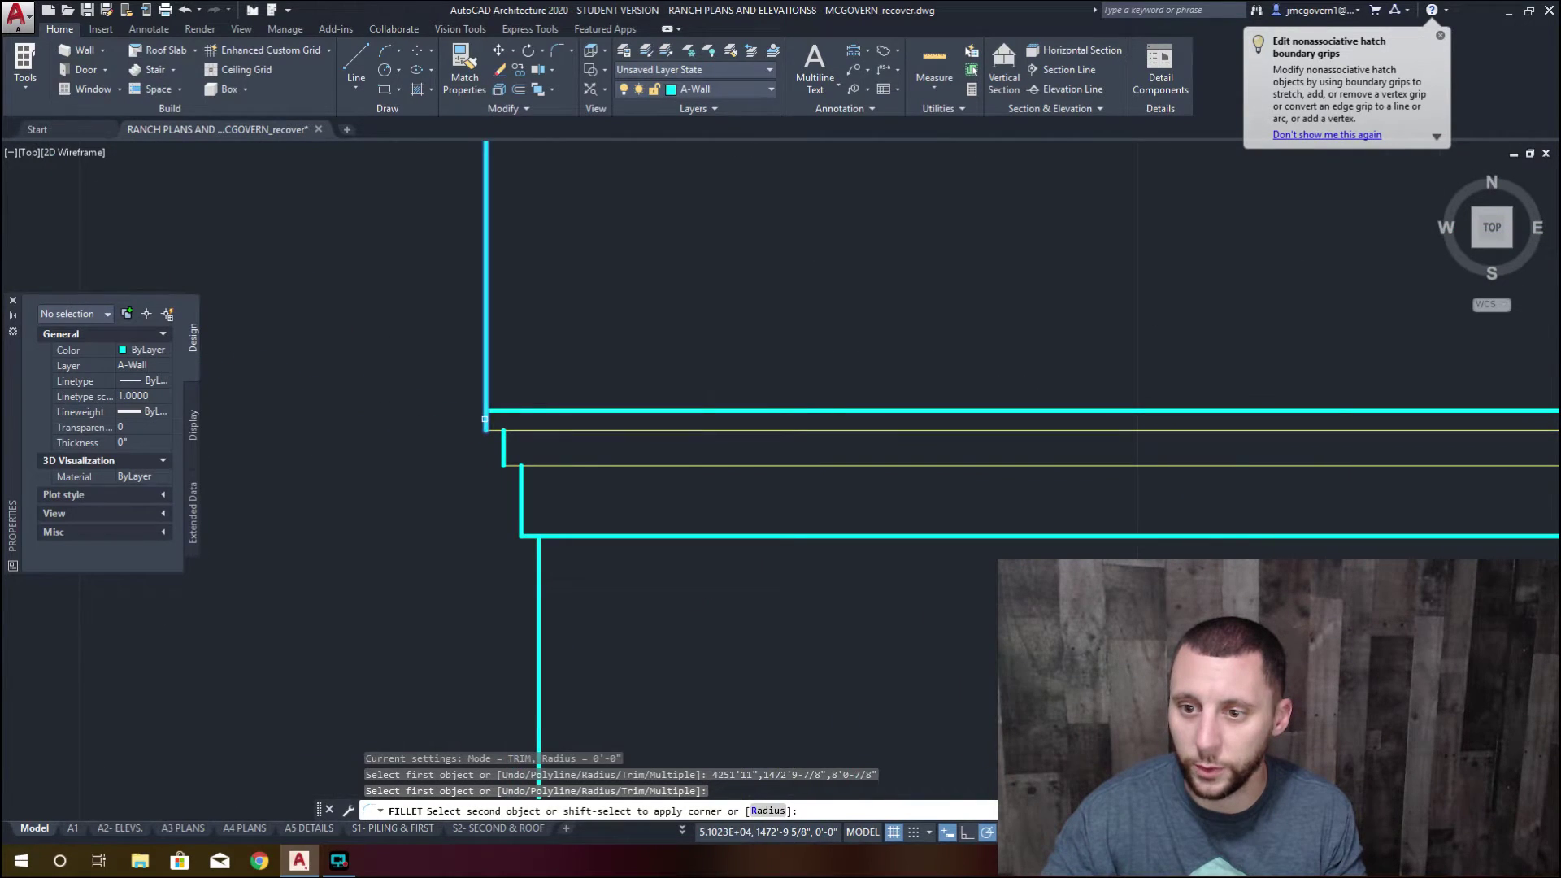
{"action": "scroll", "coordinate": [487, 428], "scroll_direction": "down", "scroll_amount": 5}
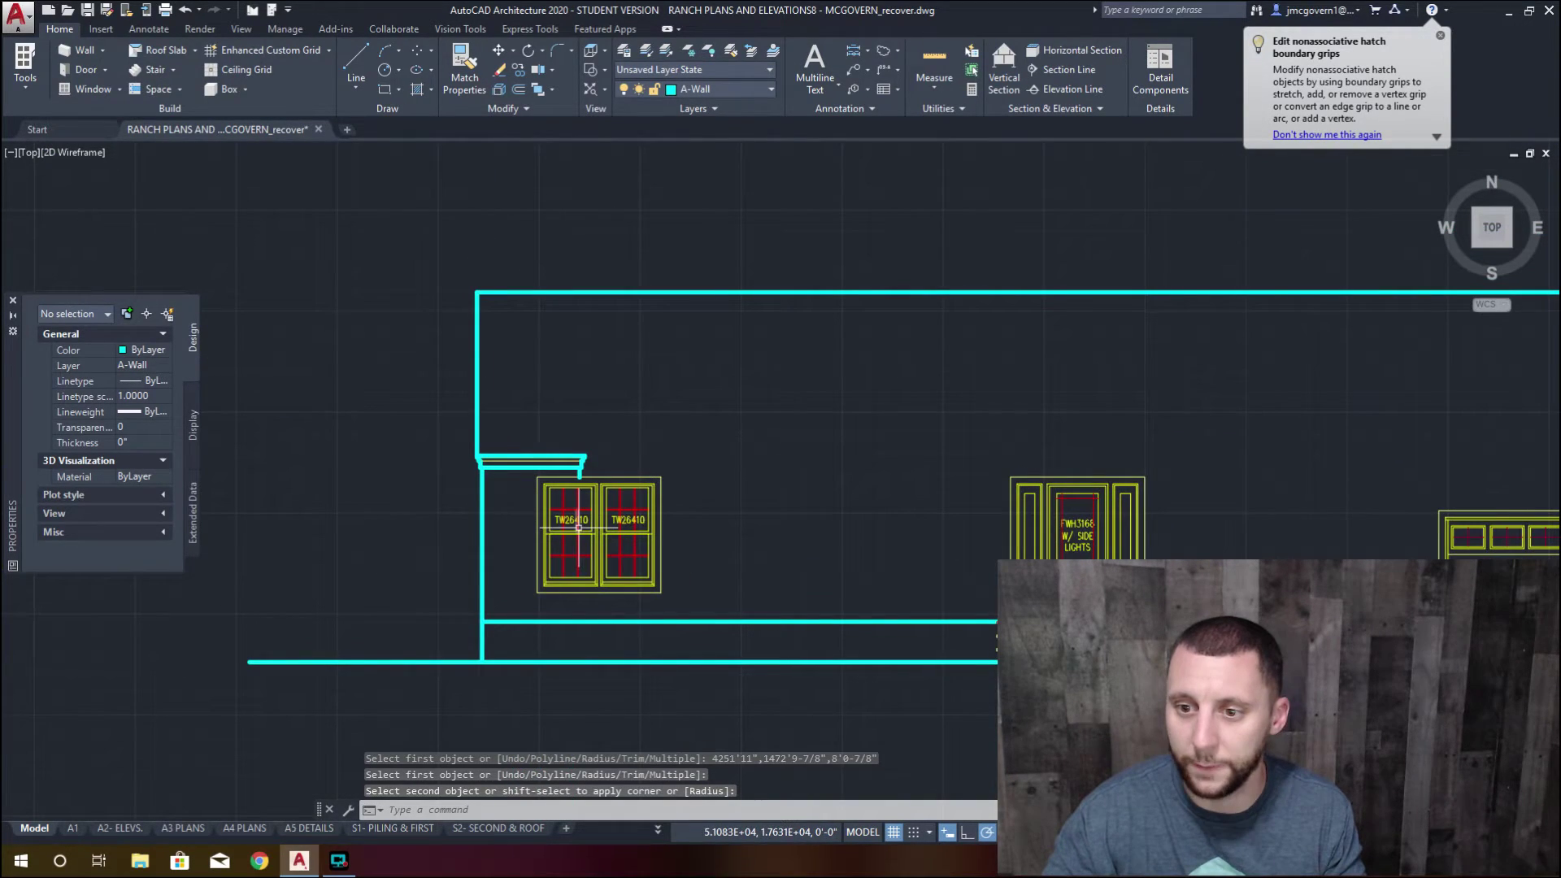
Shorten the wall stub below the trim's right end so its lower end stops above the window's outer frame line
{"action": "scroll", "coordinate": [582, 479], "scroll_direction": "up", "scroll_amount": 8}
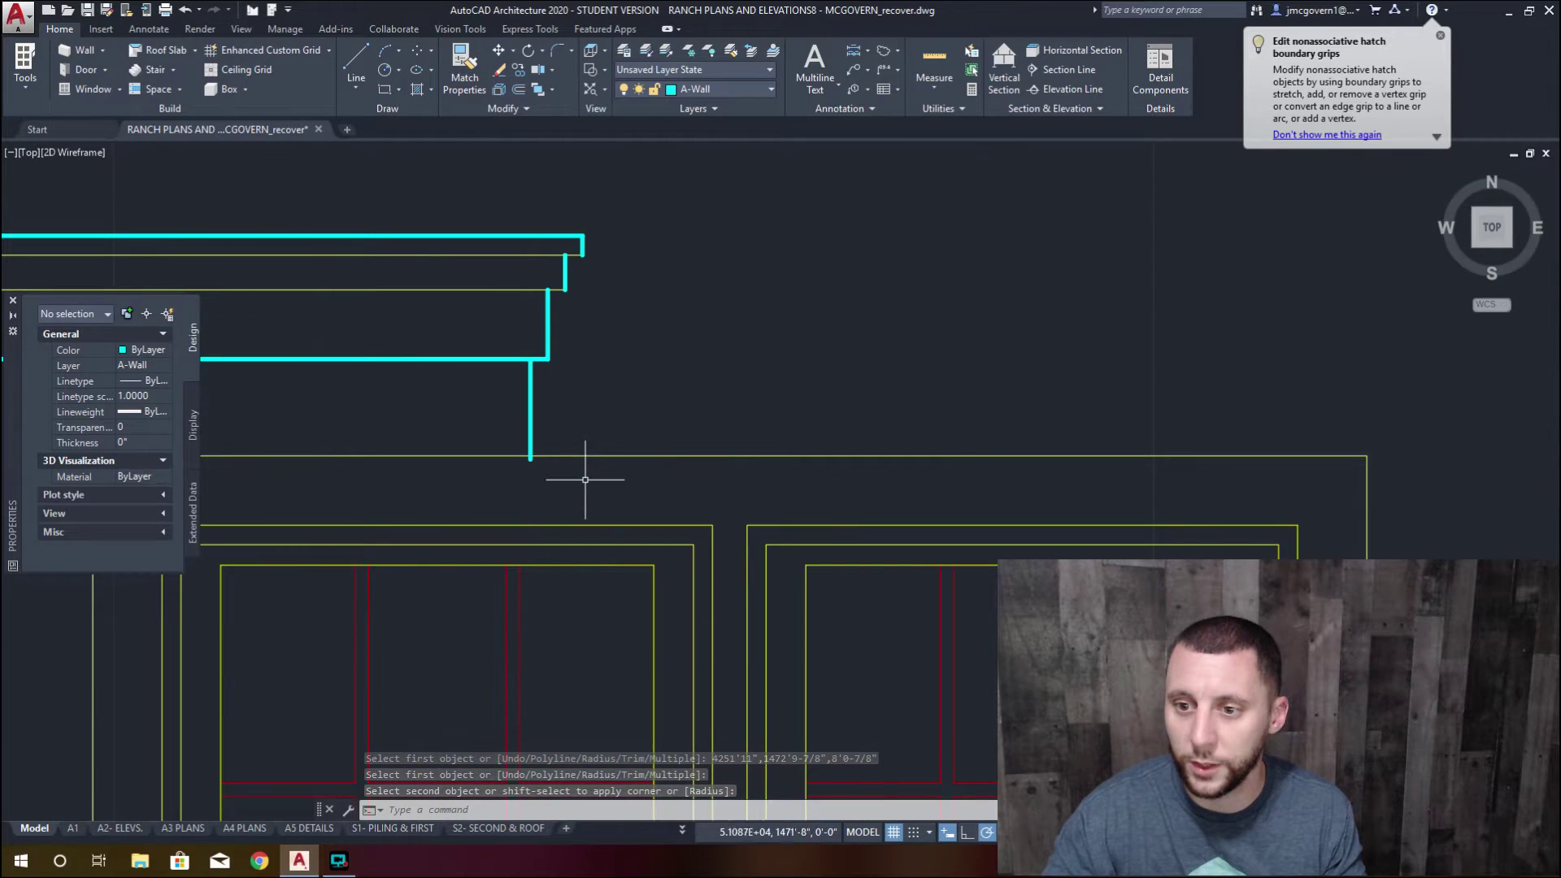
{"action": "left_click", "coordinate": [568, 403]}
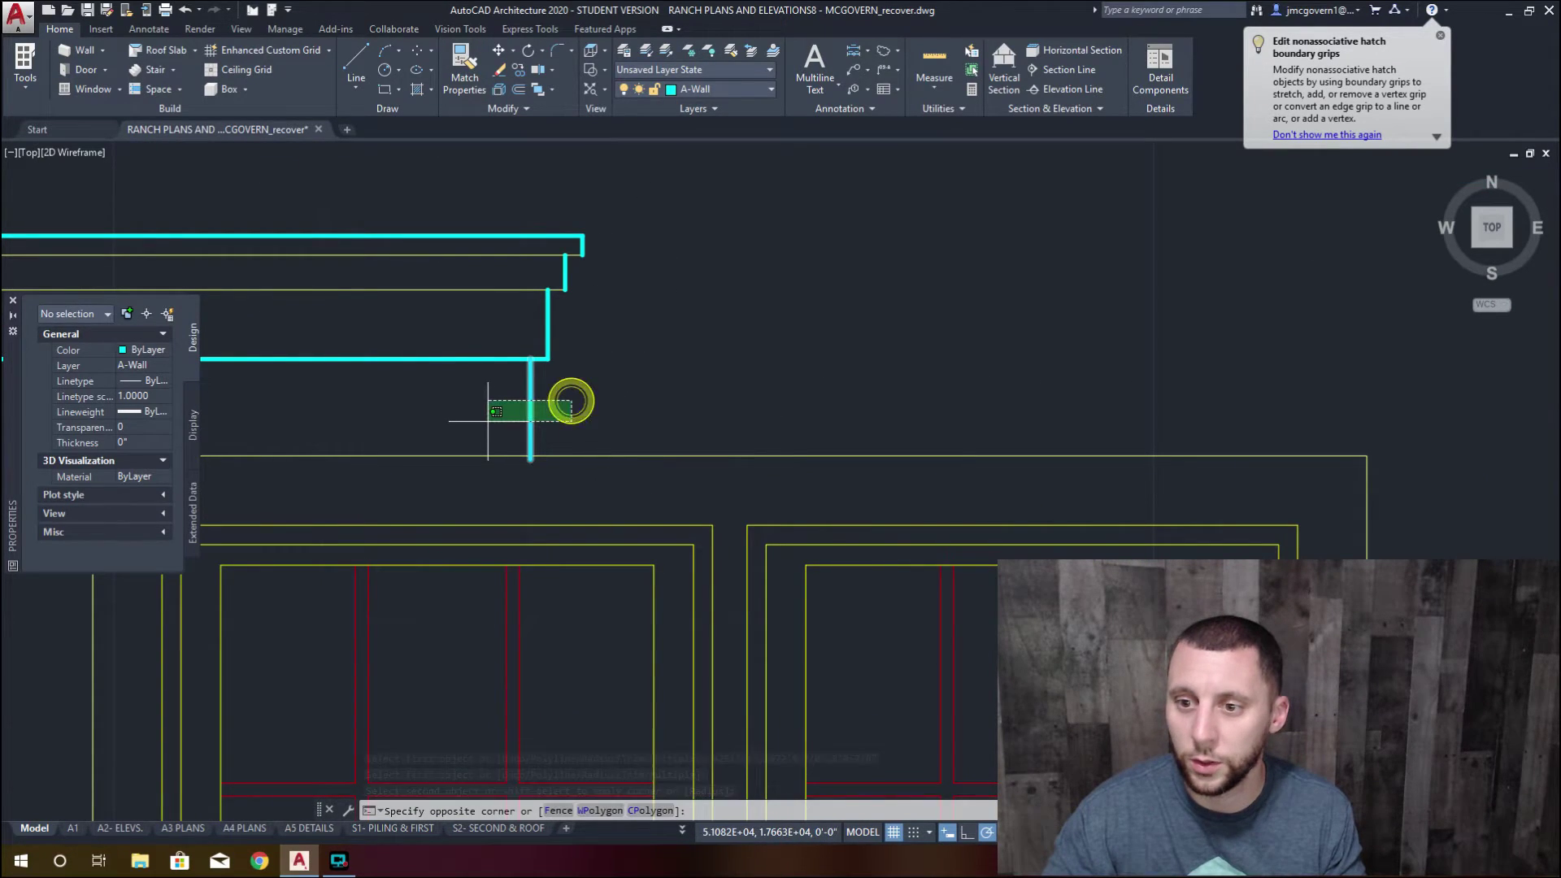
{"action": "left_click", "coordinate": [488, 421]}
{"action": "left_click", "coordinate": [531, 460]}
{"action": "left_click", "coordinate": [530, 435]}
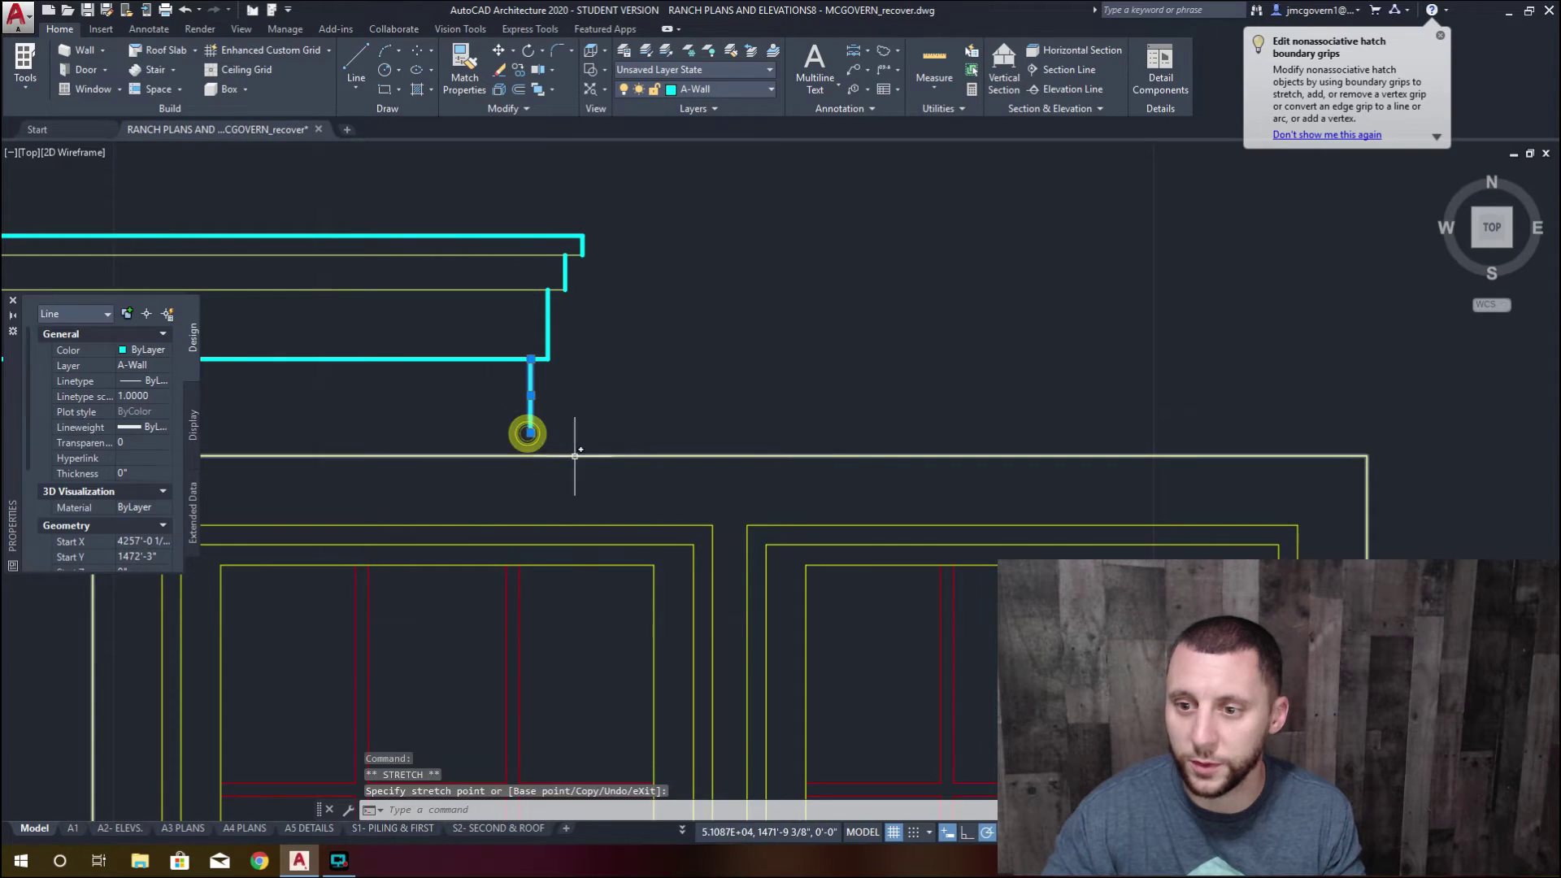
{"action": "key", "text": "Escape"}
Stretch the right end of the trim and fascia lines from the wall stub's upper endpoint straight across to the right wall line
{"action": "left_click", "coordinate": [649, 218]}
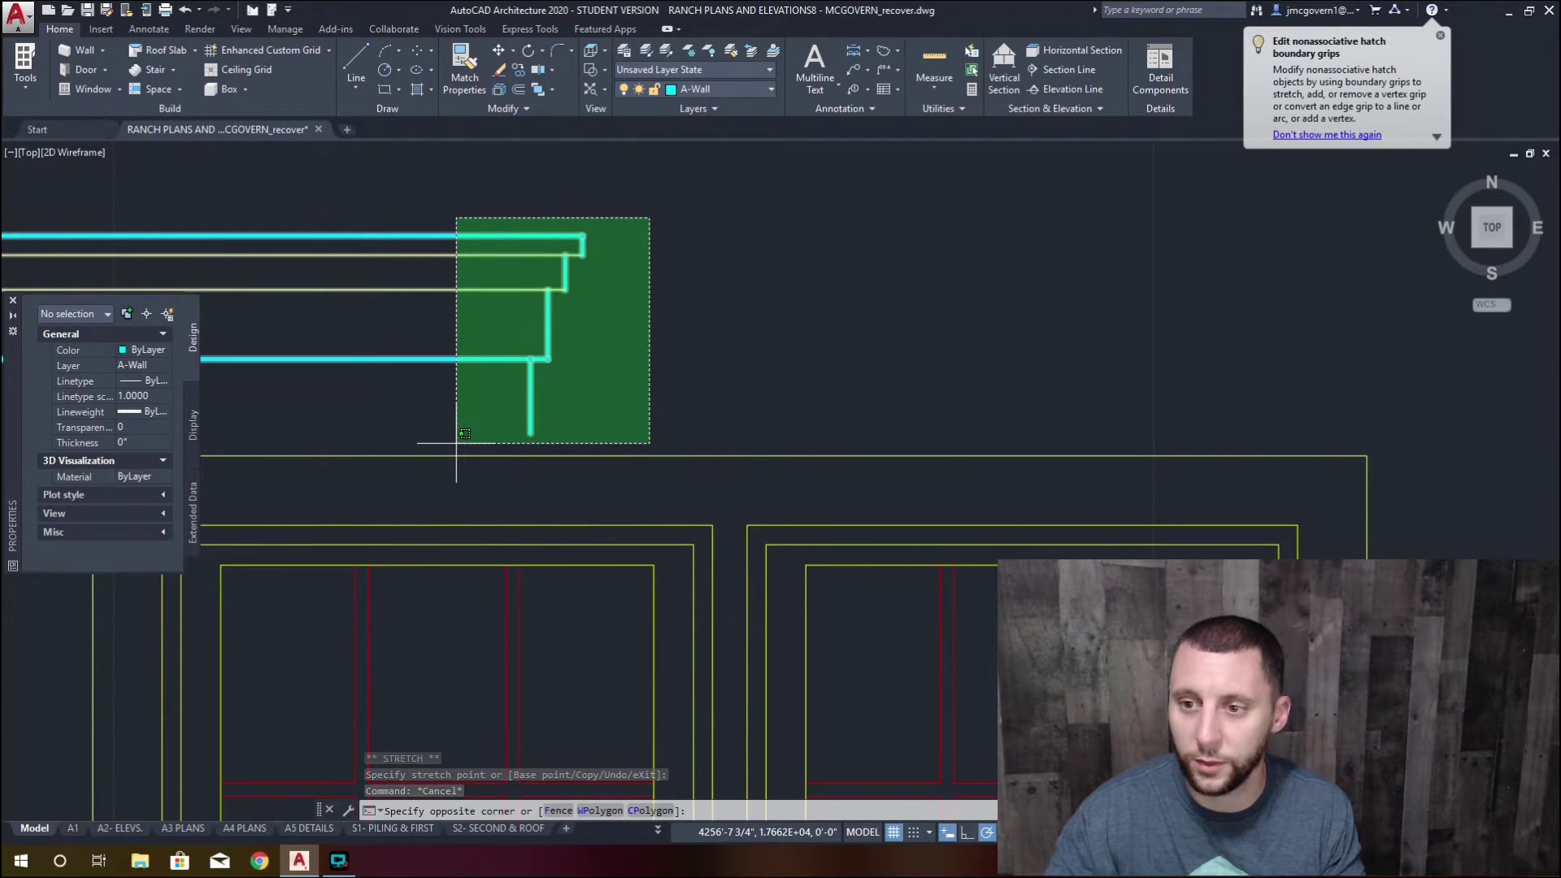
{"action": "key", "text": "Escape"}
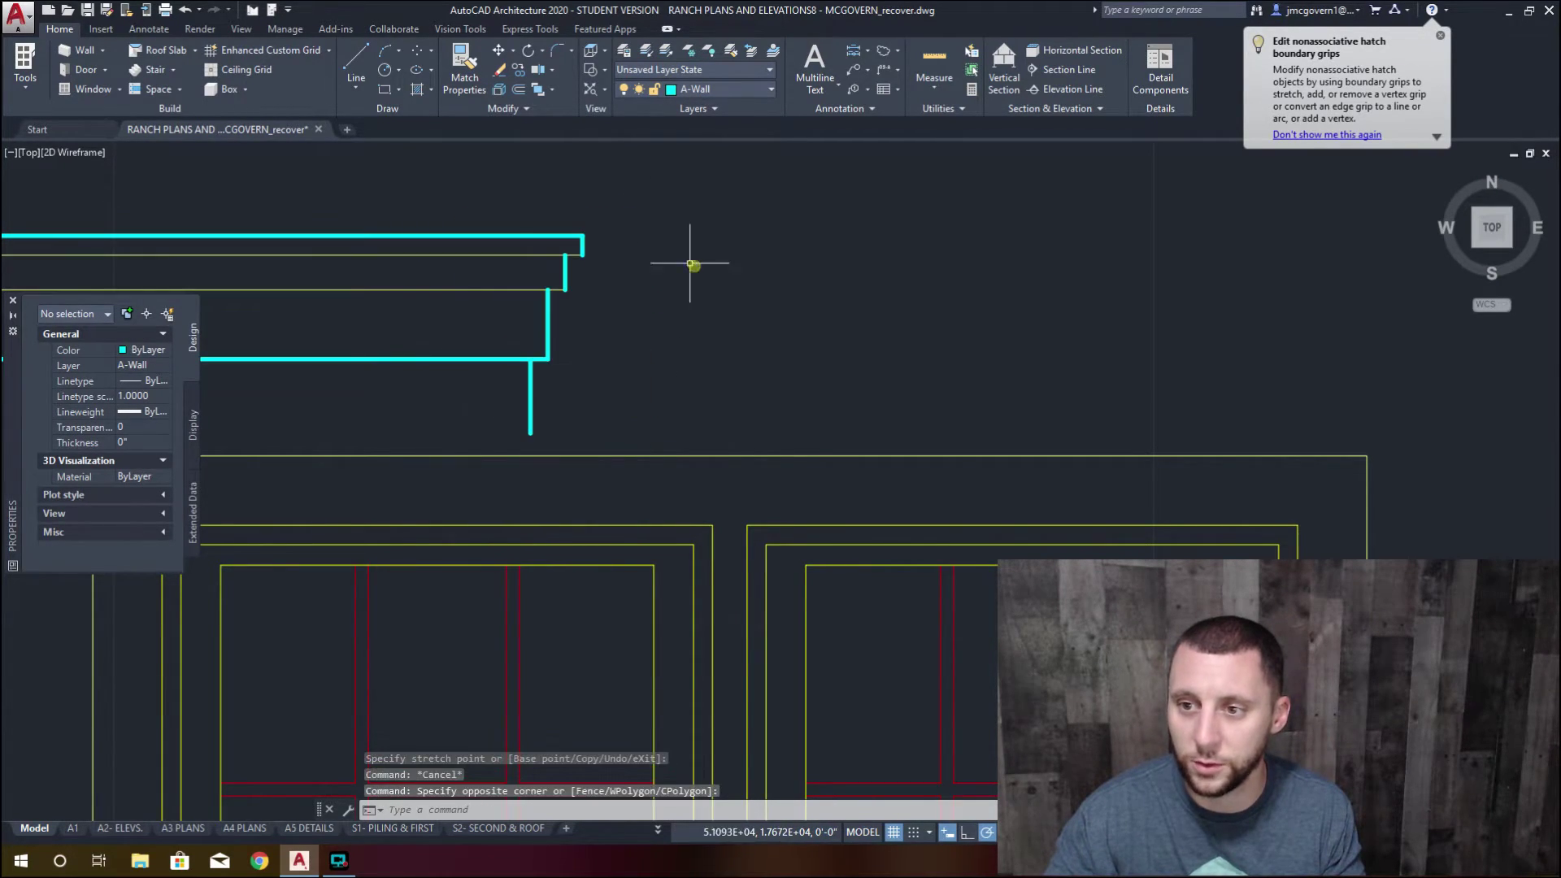
{"action": "left_click", "coordinate": [663, 178]}
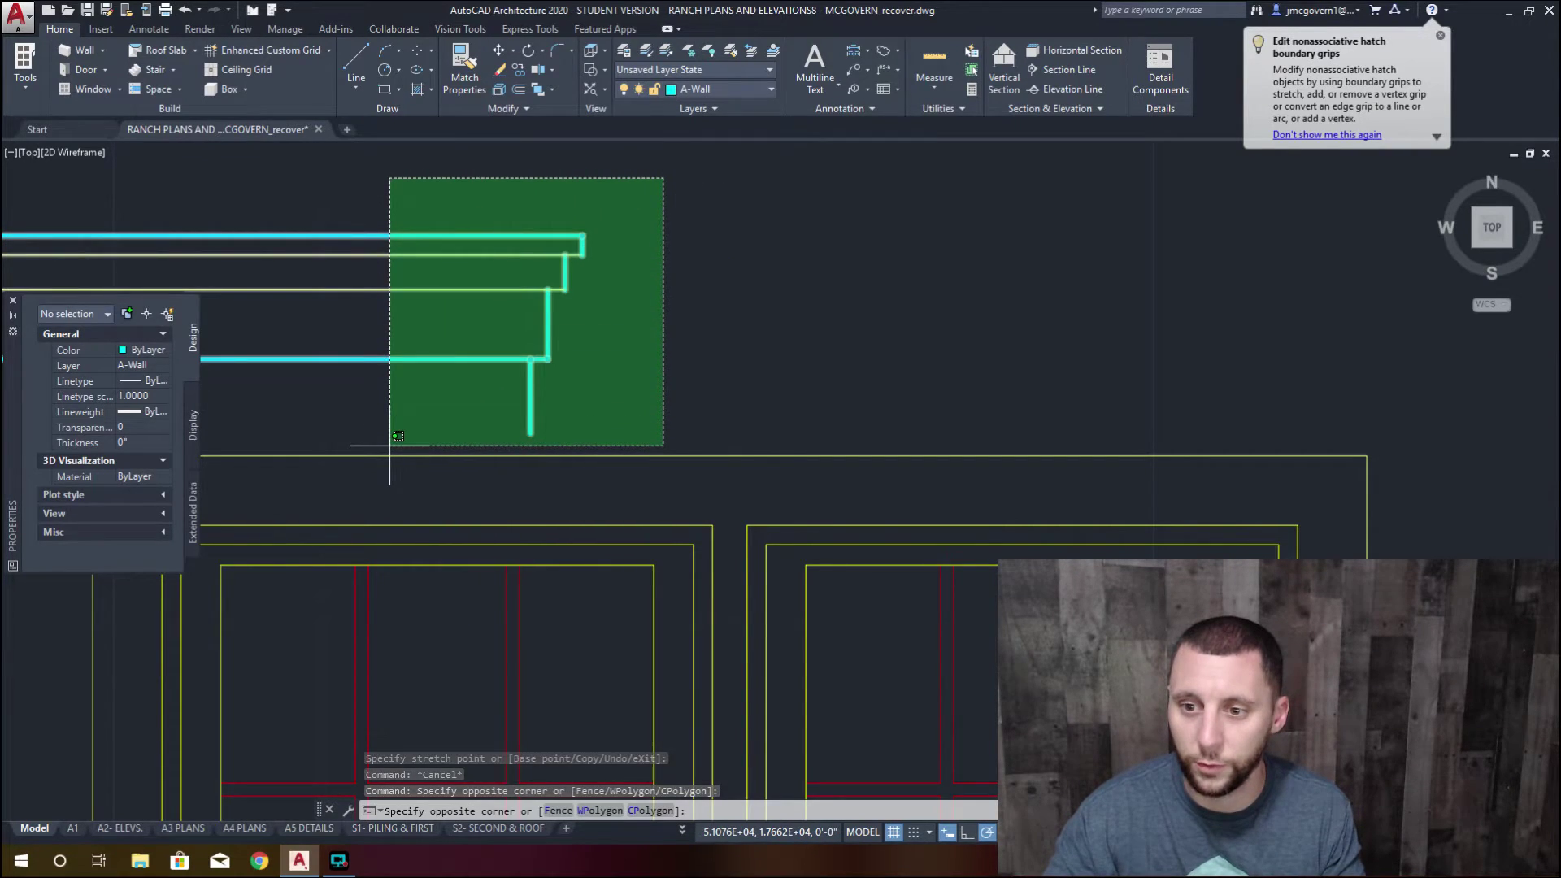
{"action": "left_click", "coordinate": [390, 445]}
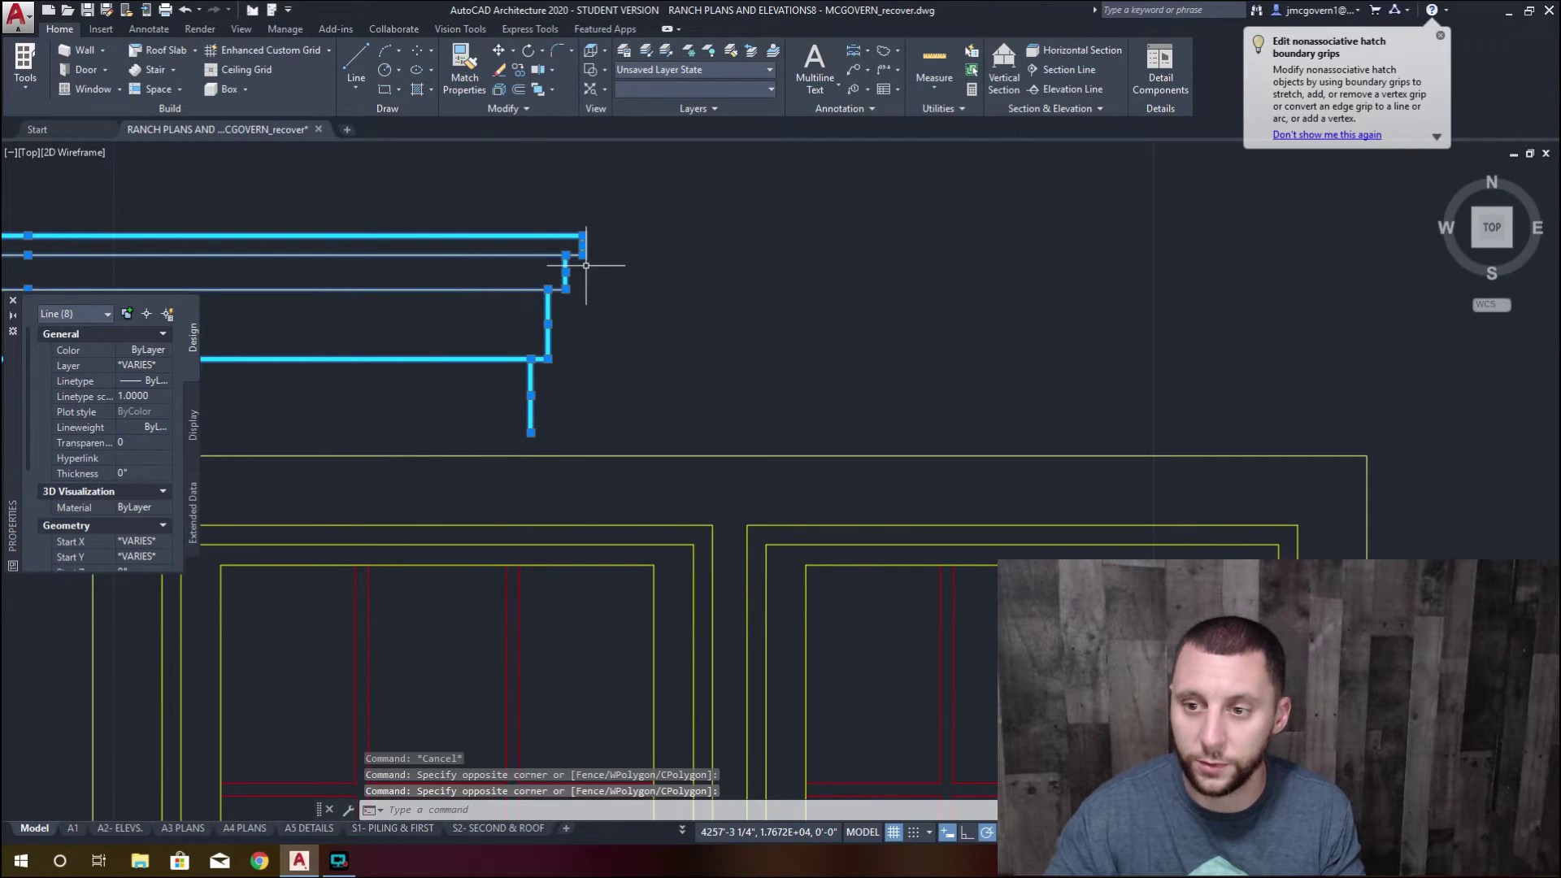
{"action": "type", "text": "s"}
{"action": "key", "text": "Return"}
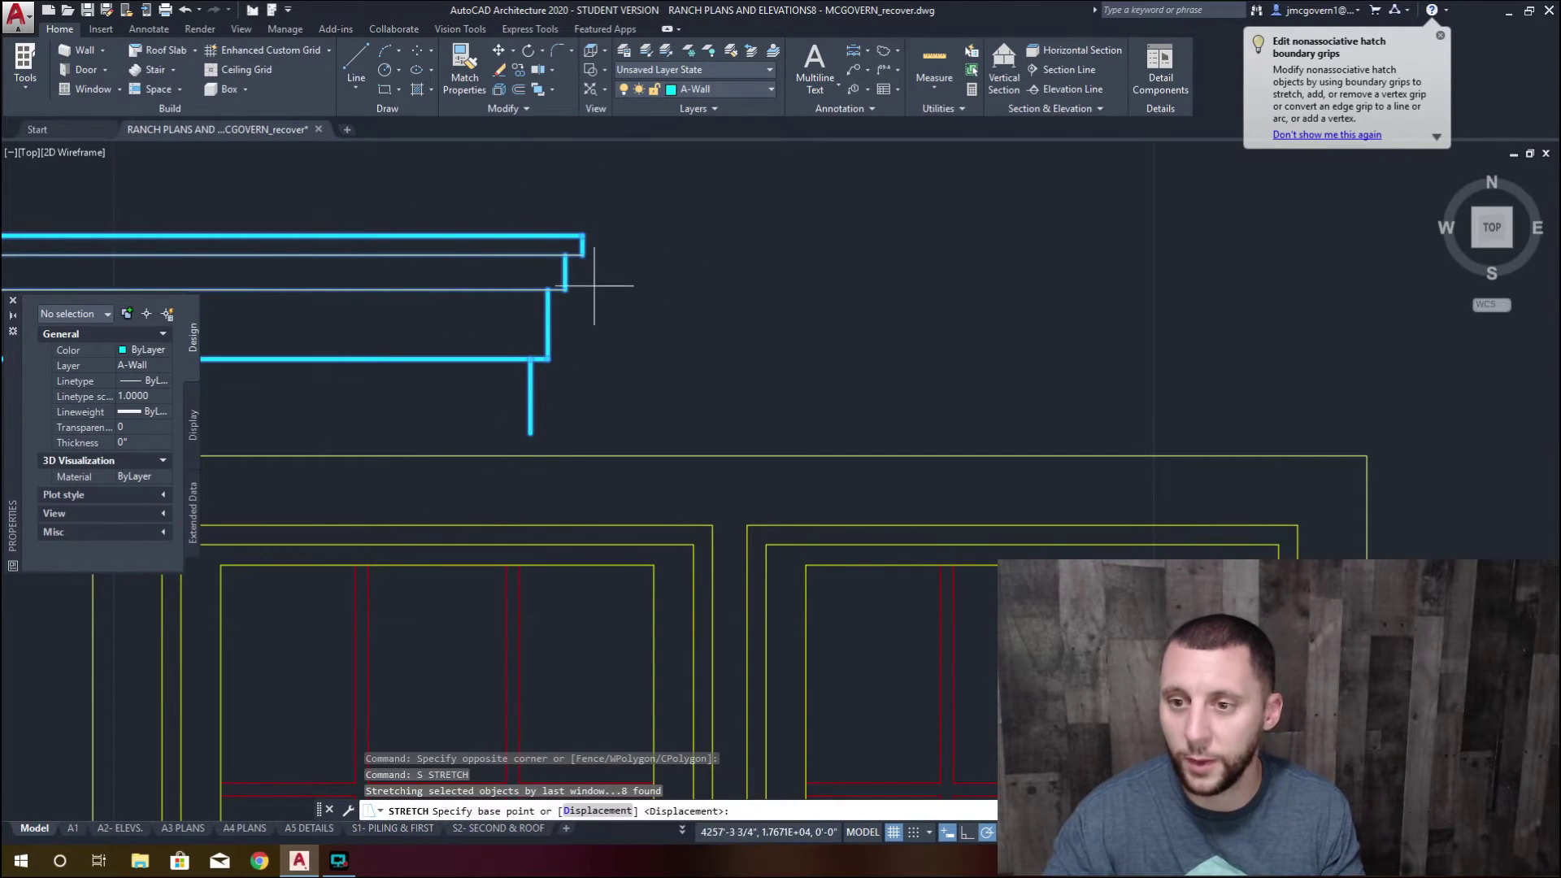
{"action": "left_click", "coordinate": [530, 358]}
{"action": "scroll", "coordinate": [530, 359], "scroll_direction": "down", "scroll_amount": 6}
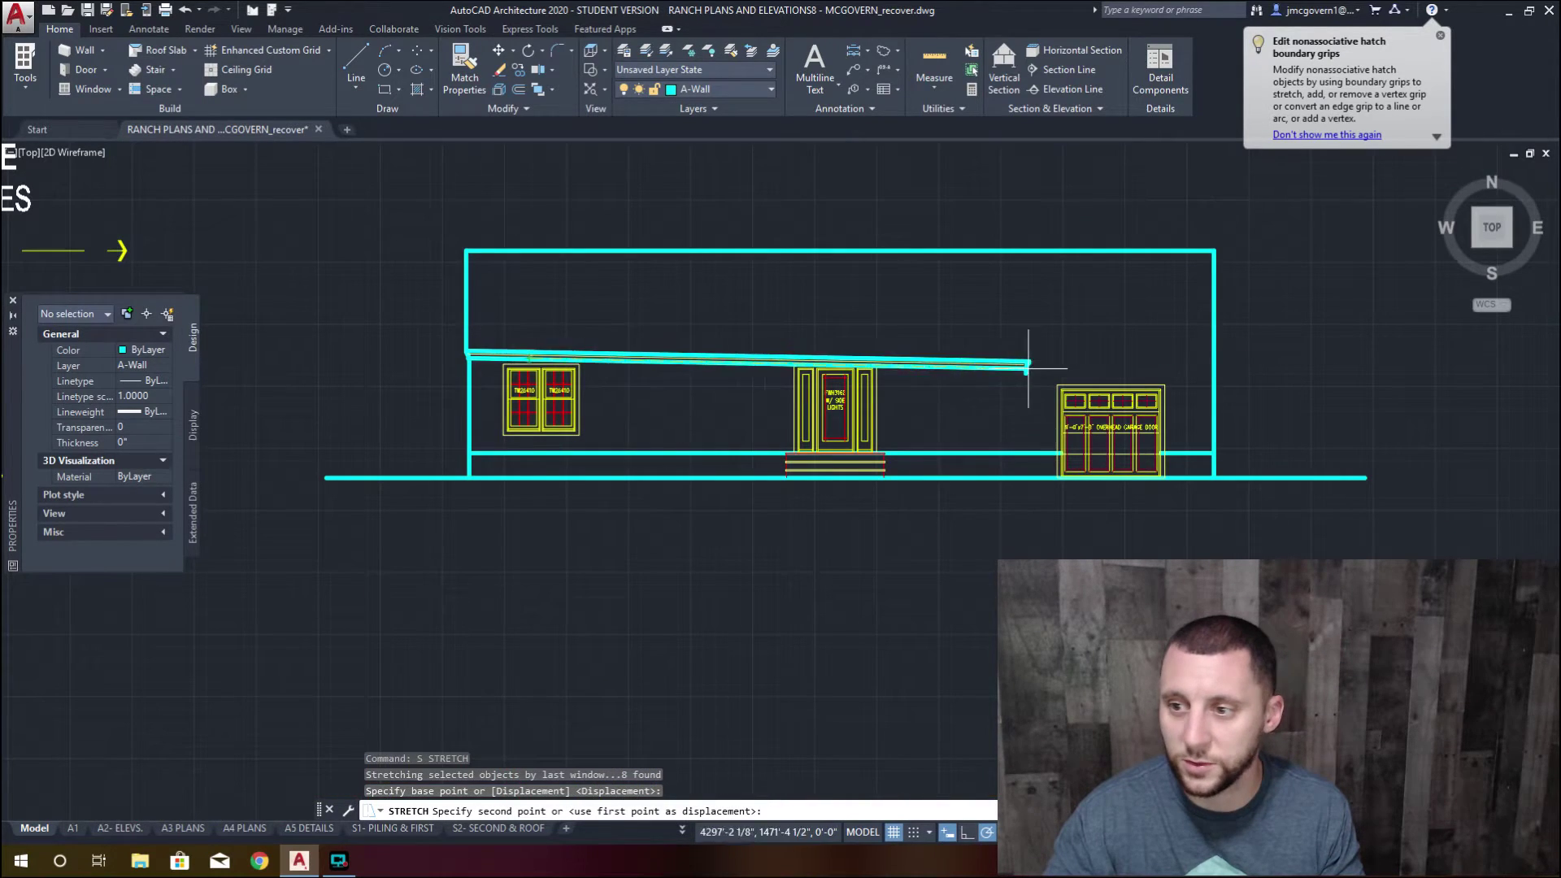
{"action": "scroll", "coordinate": [1178, 356], "scroll_direction": "up", "scroll_amount": 8}
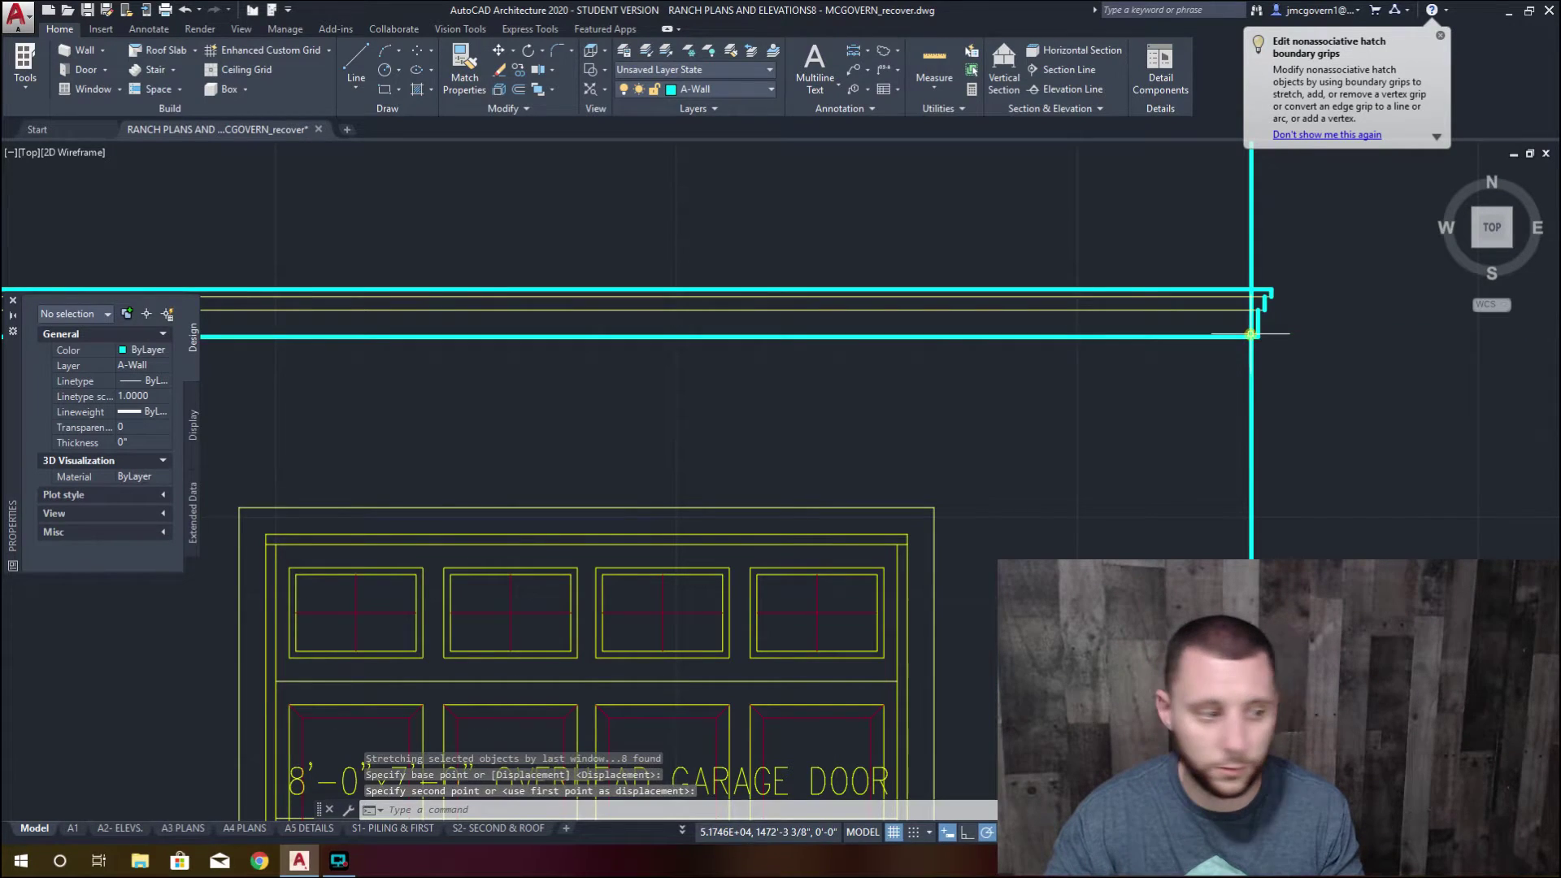
{"action": "key", "text": "Escape"}
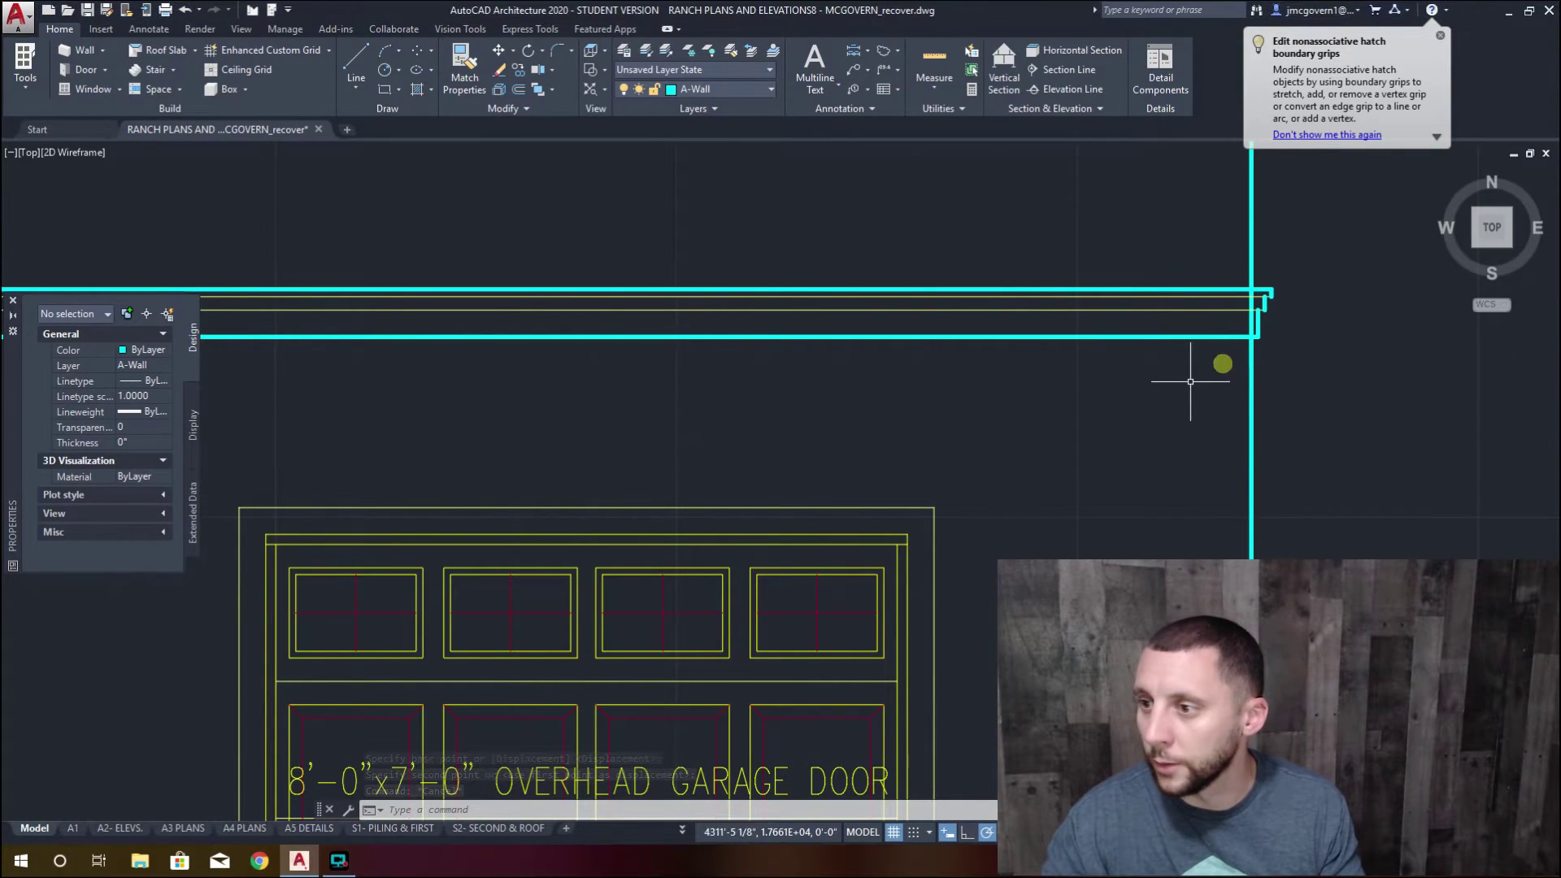
Erase the short wall stub that overlaps the right wall line below the trim
{"action": "scroll", "coordinate": [1258, 334], "scroll_direction": "up", "scroll_amount": 3}
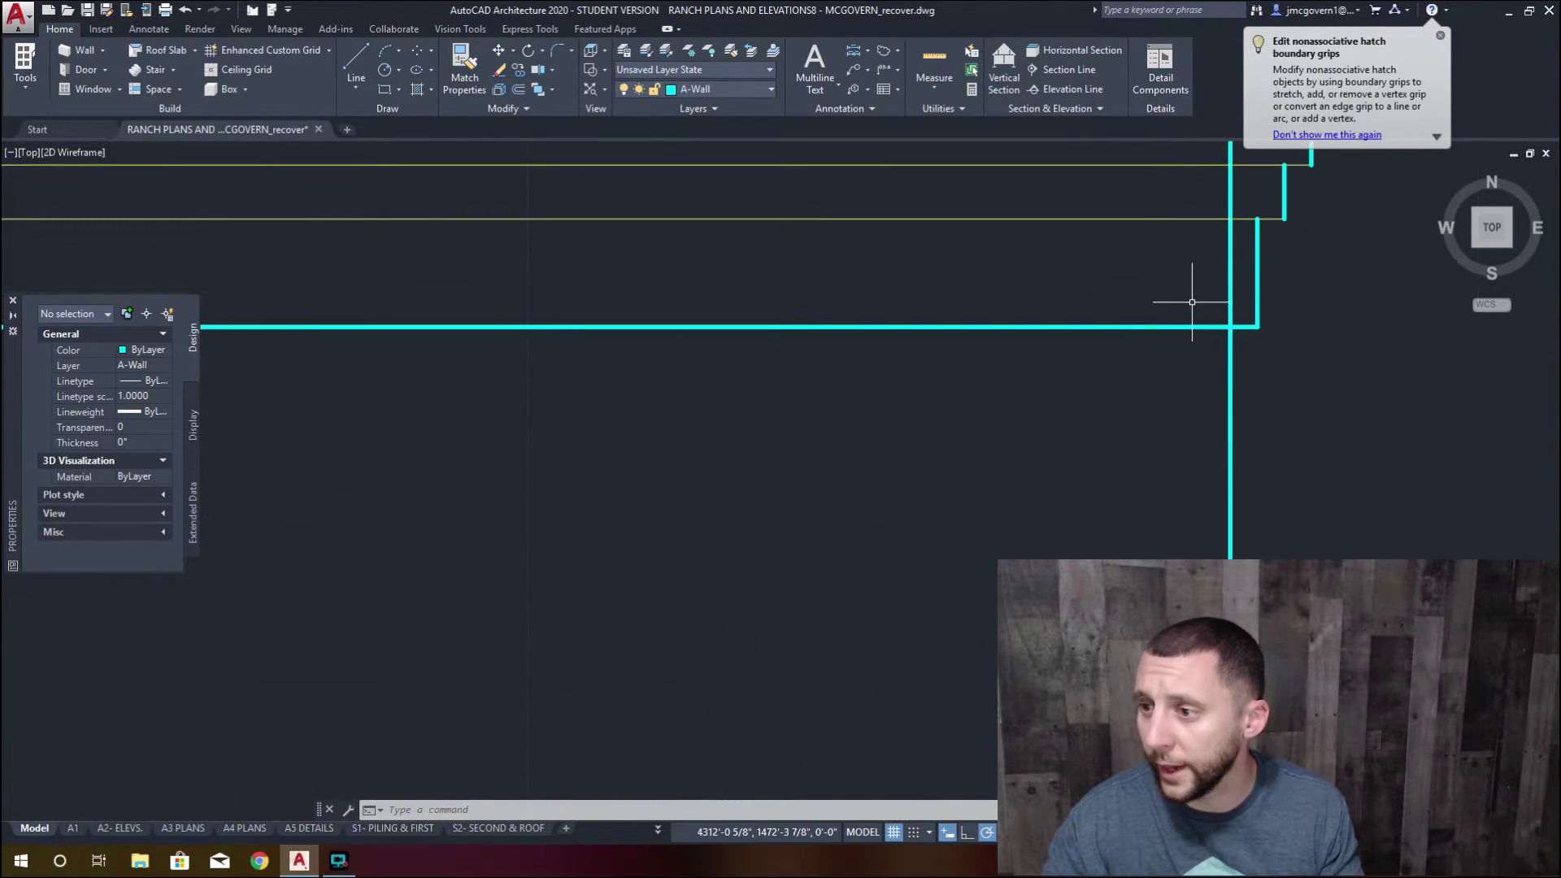
{"action": "left_click", "coordinate": [1192, 300]}
{"action": "left_click", "coordinate": [1296, 498]}
{"action": "key", "text": "Delete"}
Trim the right wall line above the lowest trim line, using that trim line as the cutting edge
{"action": "middle_click_drag", "start_coordinate": [1289, 450], "coordinate": [997, 567]}
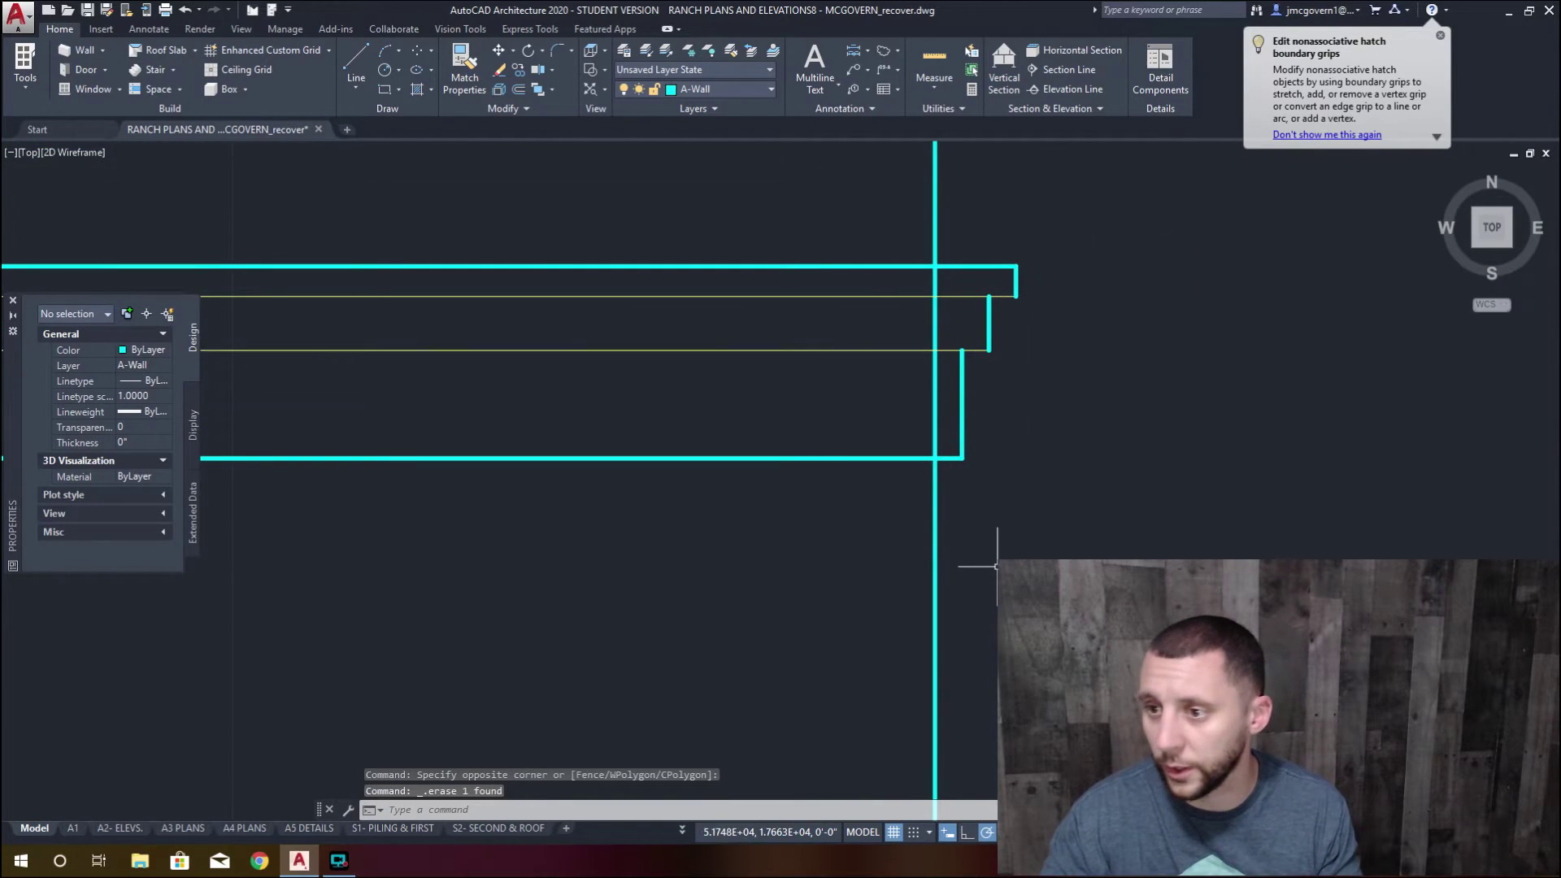
{"action": "type", "text": "tr"}
{"action": "key", "text": "Return"}
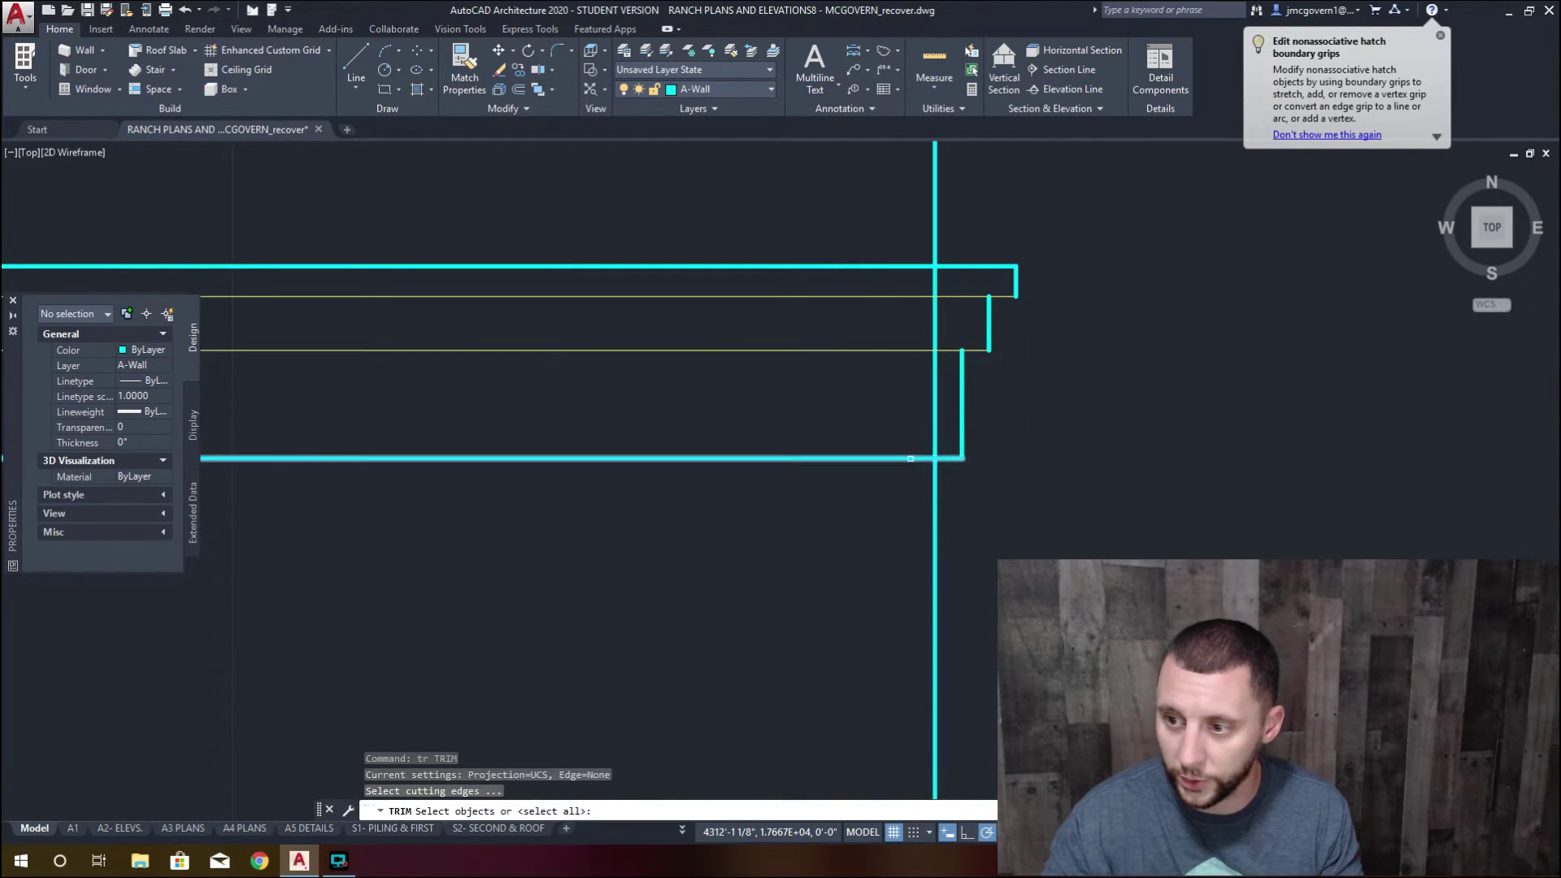
{"action": "left_click", "coordinate": [910, 459]}
{"action": "key", "text": "Return"}
{"action": "left_click", "coordinate": [948, 397]}
{"action": "left_click", "coordinate": [889, 415]}
{"action": "scroll", "coordinate": [898, 419], "scroll_direction": "down", "scroll_amount": 6}
{"action": "key", "text": "Escape"}
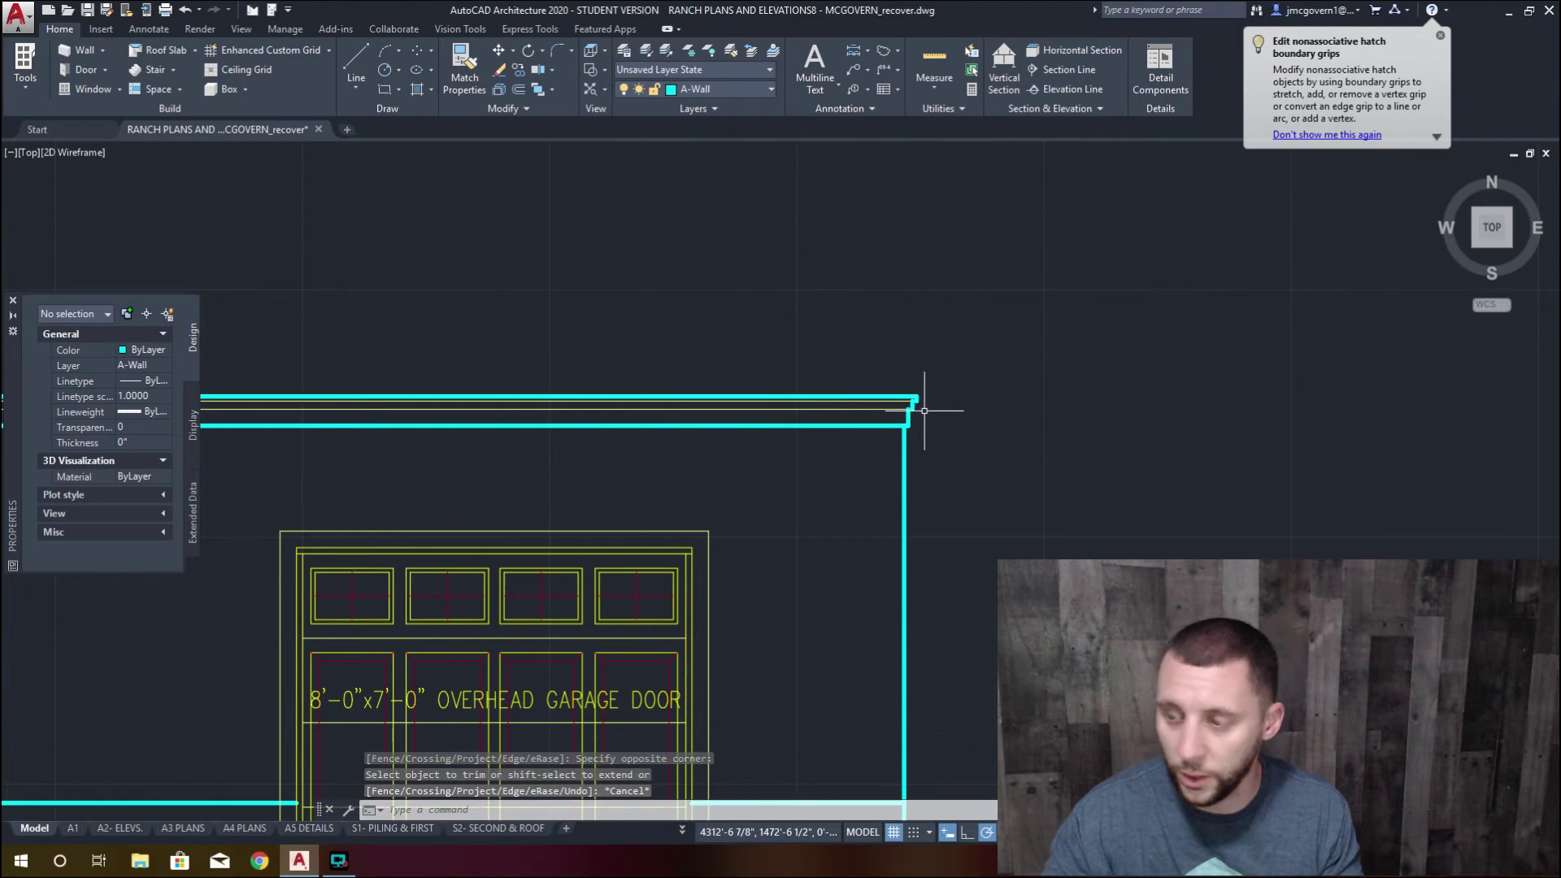
Fillet the short vertical line at the right end of the top fascia with the roof ridge line at radius 0, forming the right roof edge
{"action": "type", "text": "fillet"}
{"action": "key", "text": "Return"}
{"action": "type", "text": "r"}
{"action": "key", "text": "Return"}
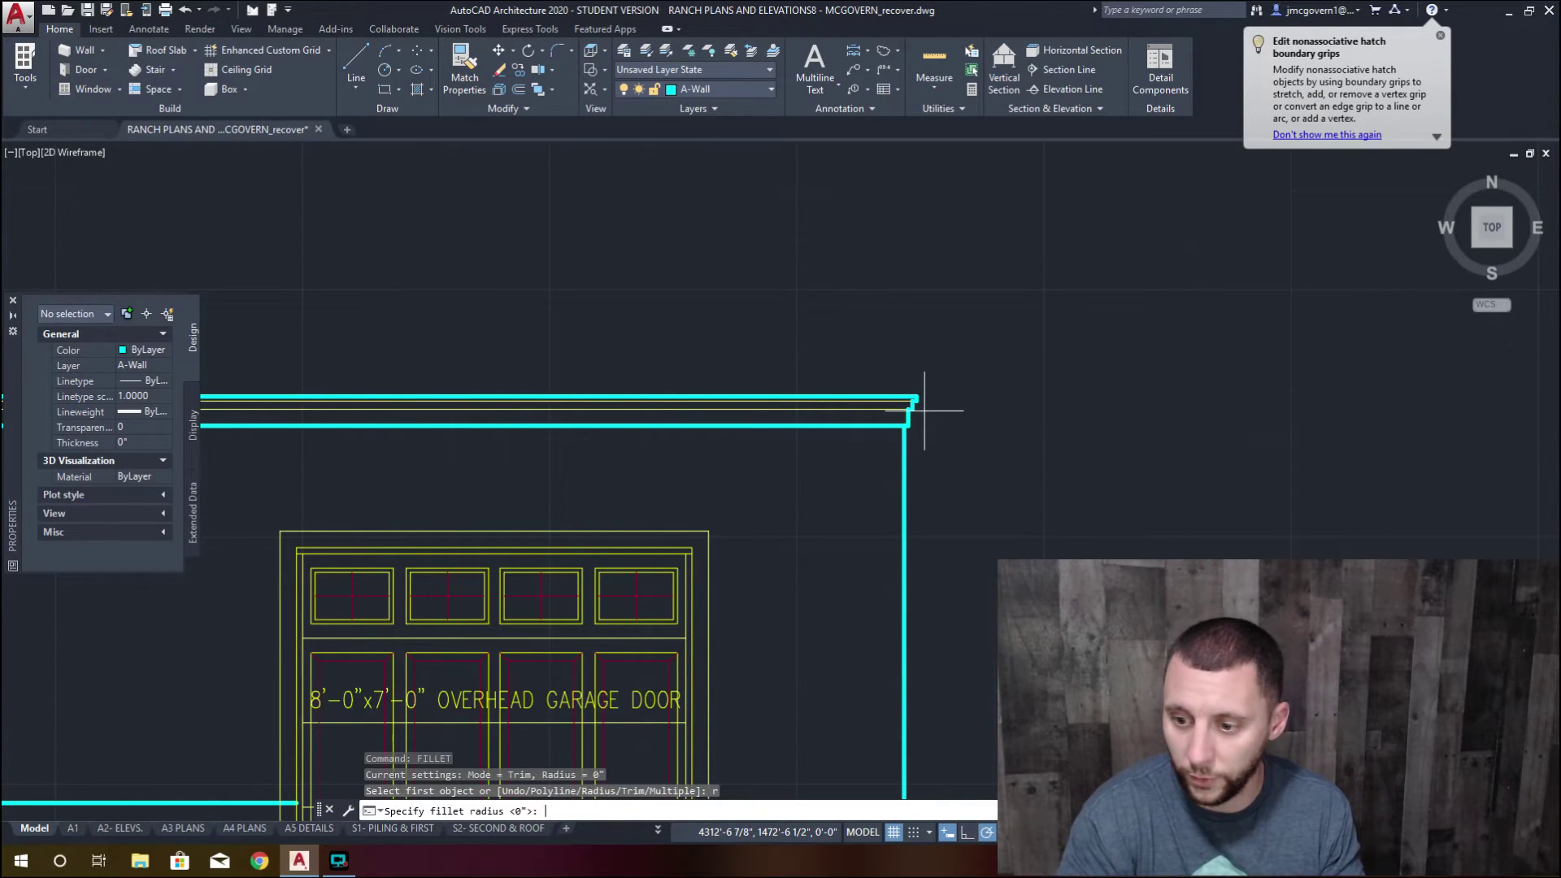
{"action": "type", "text": "0"}
{"action": "key", "text": "Return"}
{"action": "scroll", "coordinate": [923, 398], "scroll_direction": "up", "scroll_amount": 5}
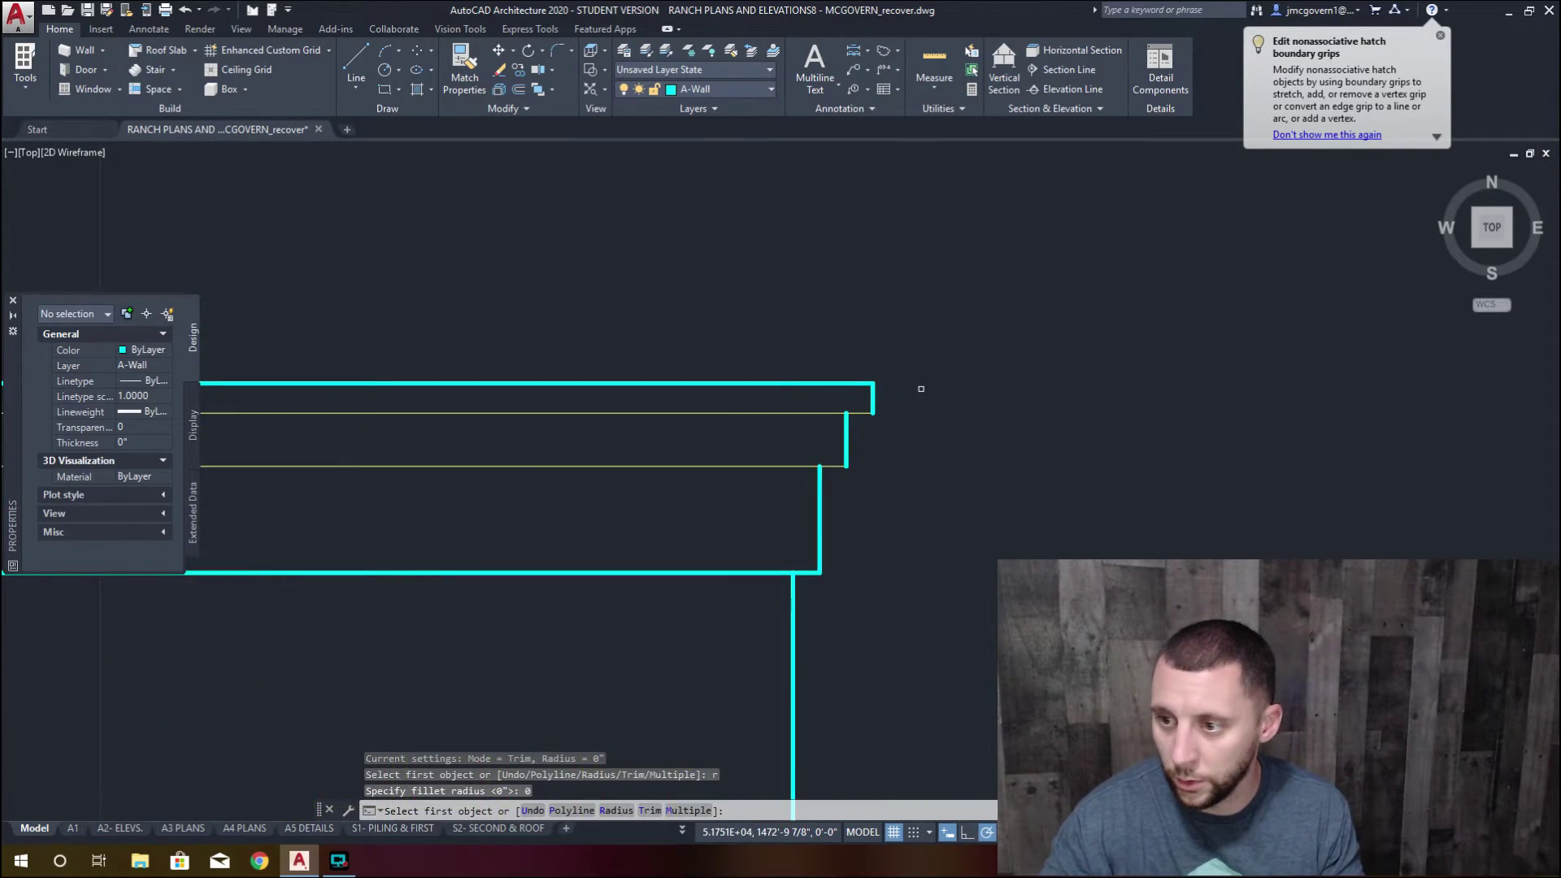
{"action": "left_click", "coordinate": [874, 387]}
{"action": "scroll", "coordinate": [875, 333], "scroll_direction": "down", "scroll_amount": 3}
{"action": "scroll", "coordinate": [741, 330], "scroll_direction": "up", "scroll_amount": 2}
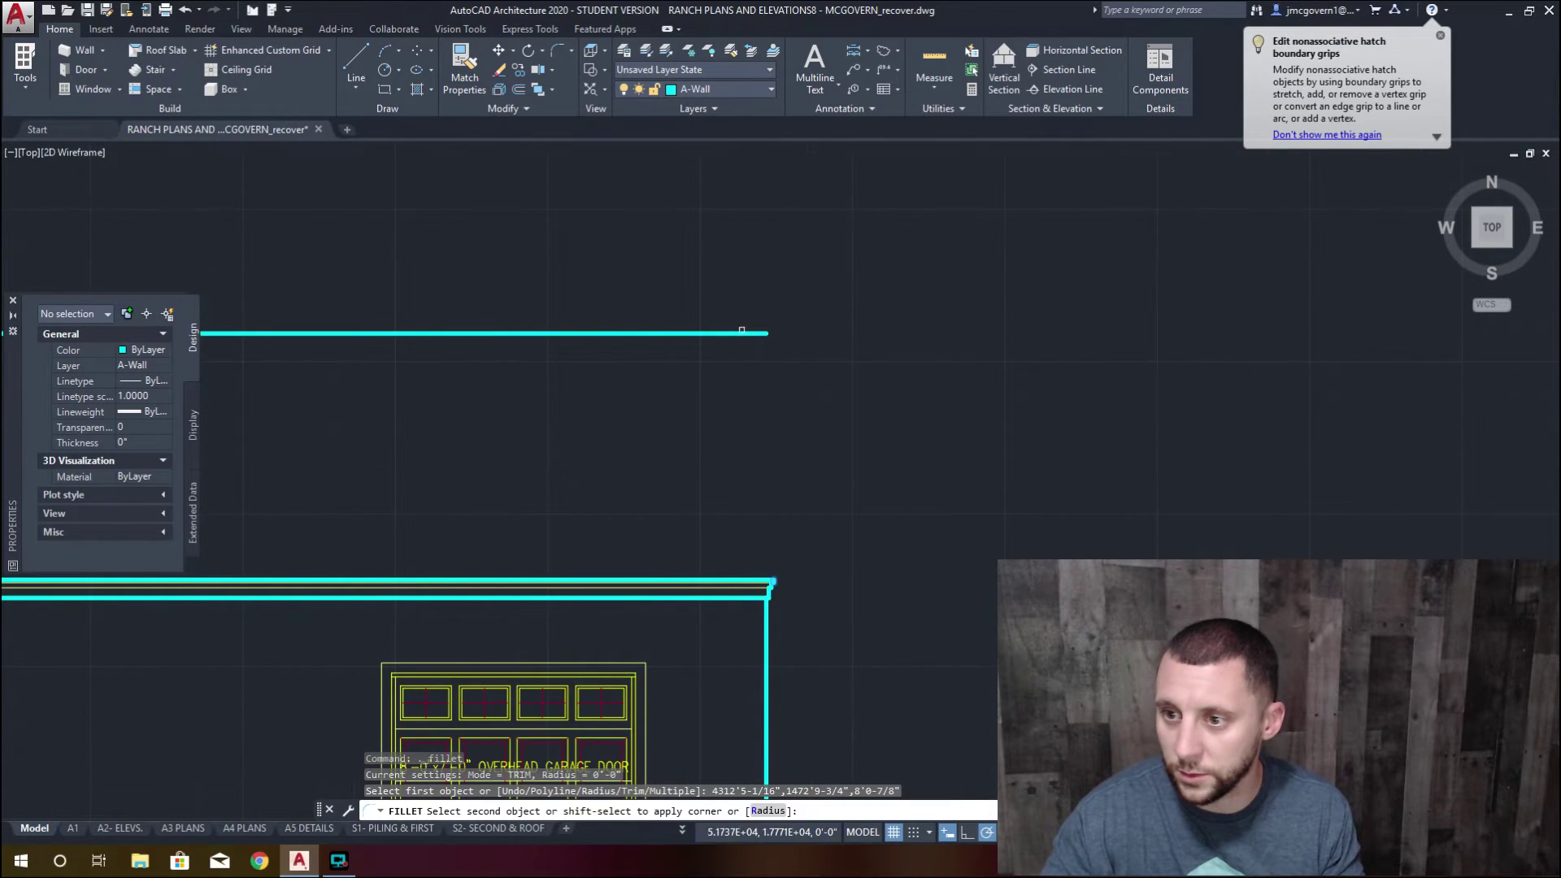
{"action": "left_click", "coordinate": [723, 332]}
{"action": "scroll", "coordinate": [897, 302], "scroll_direction": "down", "scroll_amount": 6}
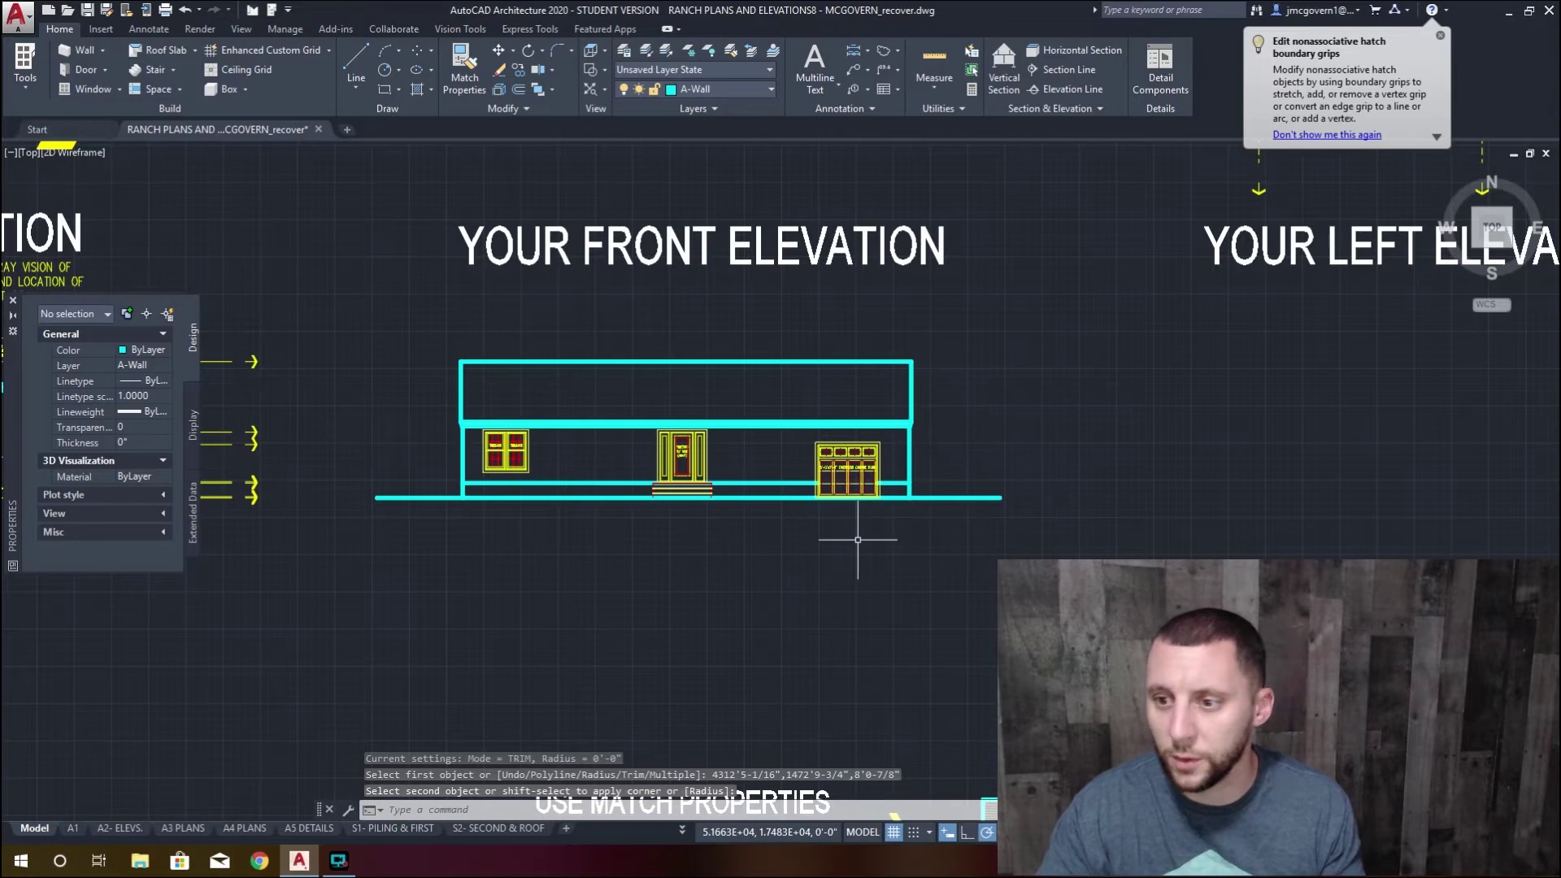
{"action": "mouse_move", "coordinate": [854, 592]}
{"action": "middle_mouse_down"}
{"action": "mouse_move", "coordinate": [899, 436]}
{"action": "mouse_move", "coordinate": [568, 373]}
{"action": "mouse_move", "coordinate": [300, 390]}
{"action": "mouse_move", "coordinate": [699, 484]}
{"action": "middle_mouse_up"}
{"action": "scroll", "coordinate": [1134, 589], "scroll_direction": "down", "scroll_amount": 4}
{"action": "middle_click_drag", "start_coordinate": [1148, 594], "coordinate": [867, 556]}
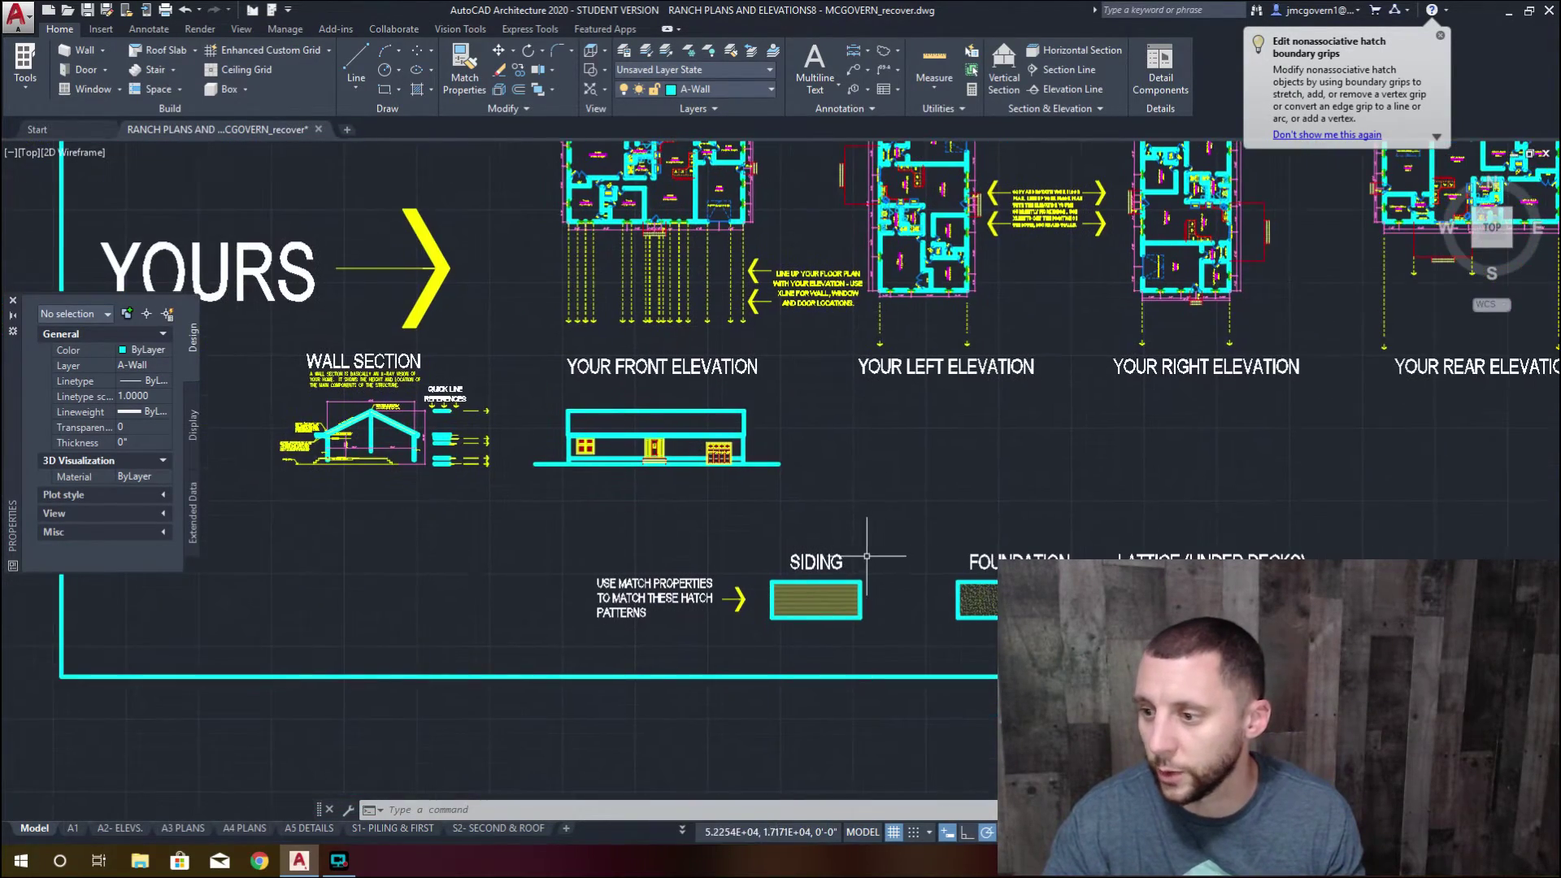
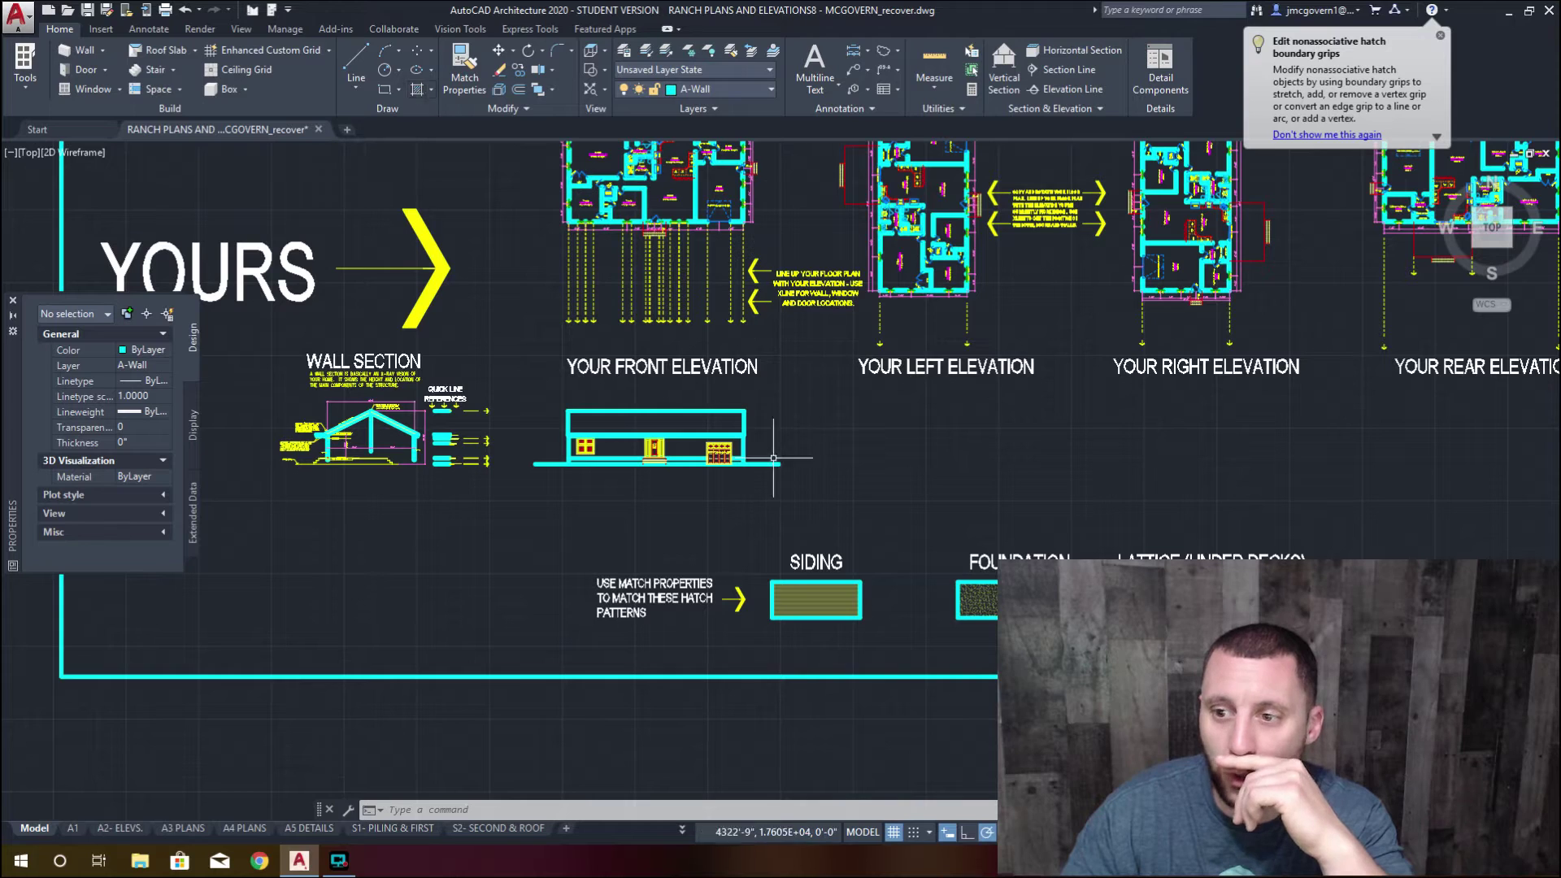
Copy the side deck with its steps and lattice from the finished front elevation to the lower right siding corner of your front elevation
{"action": "middle_click_drag", "start_coordinate": [648, 435], "coordinate": [639, 611]}
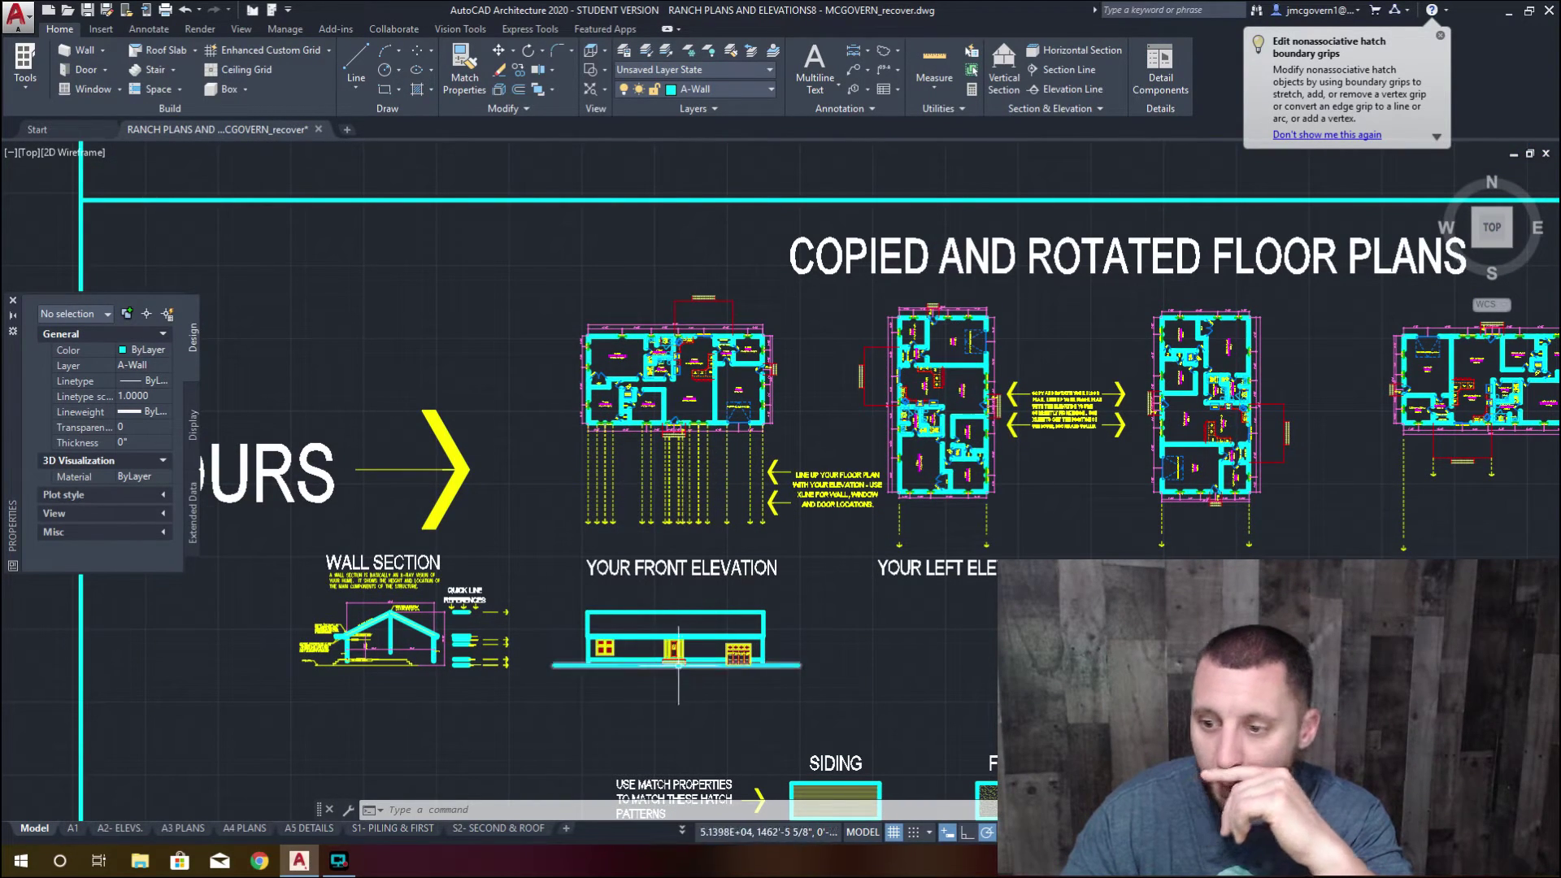
{"action": "middle_click_drag", "start_coordinate": [779, 171], "coordinate": [725, 461]}
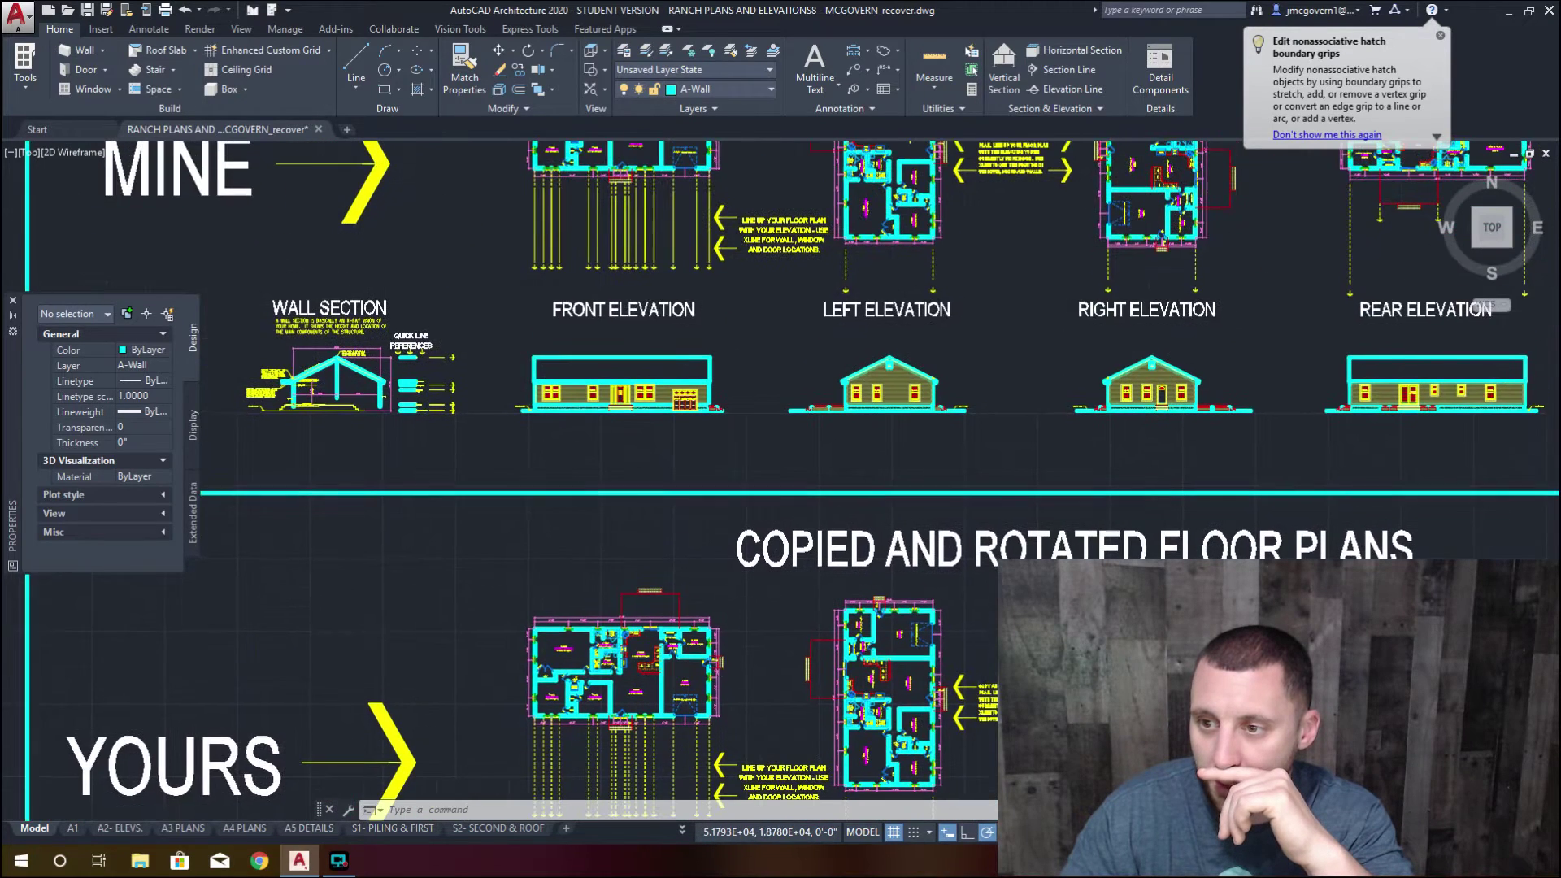
{"action": "scroll", "coordinate": [720, 412], "scroll_direction": "up", "scroll_amount": 16}
{"action": "left_click", "coordinate": [1113, 352]}
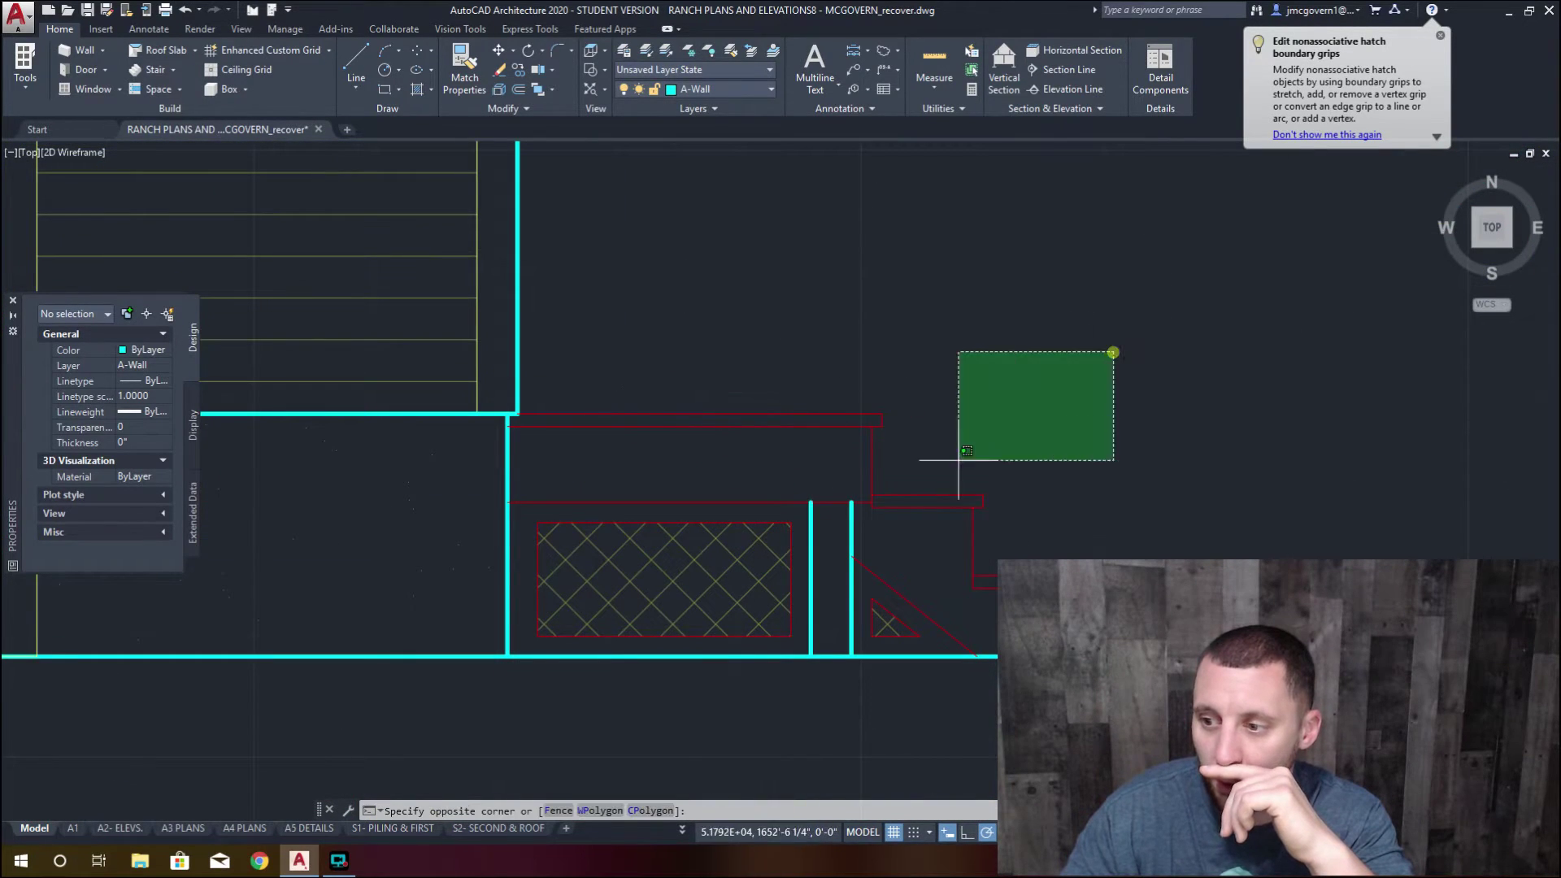
{"action": "left_click", "coordinate": [525, 644]}
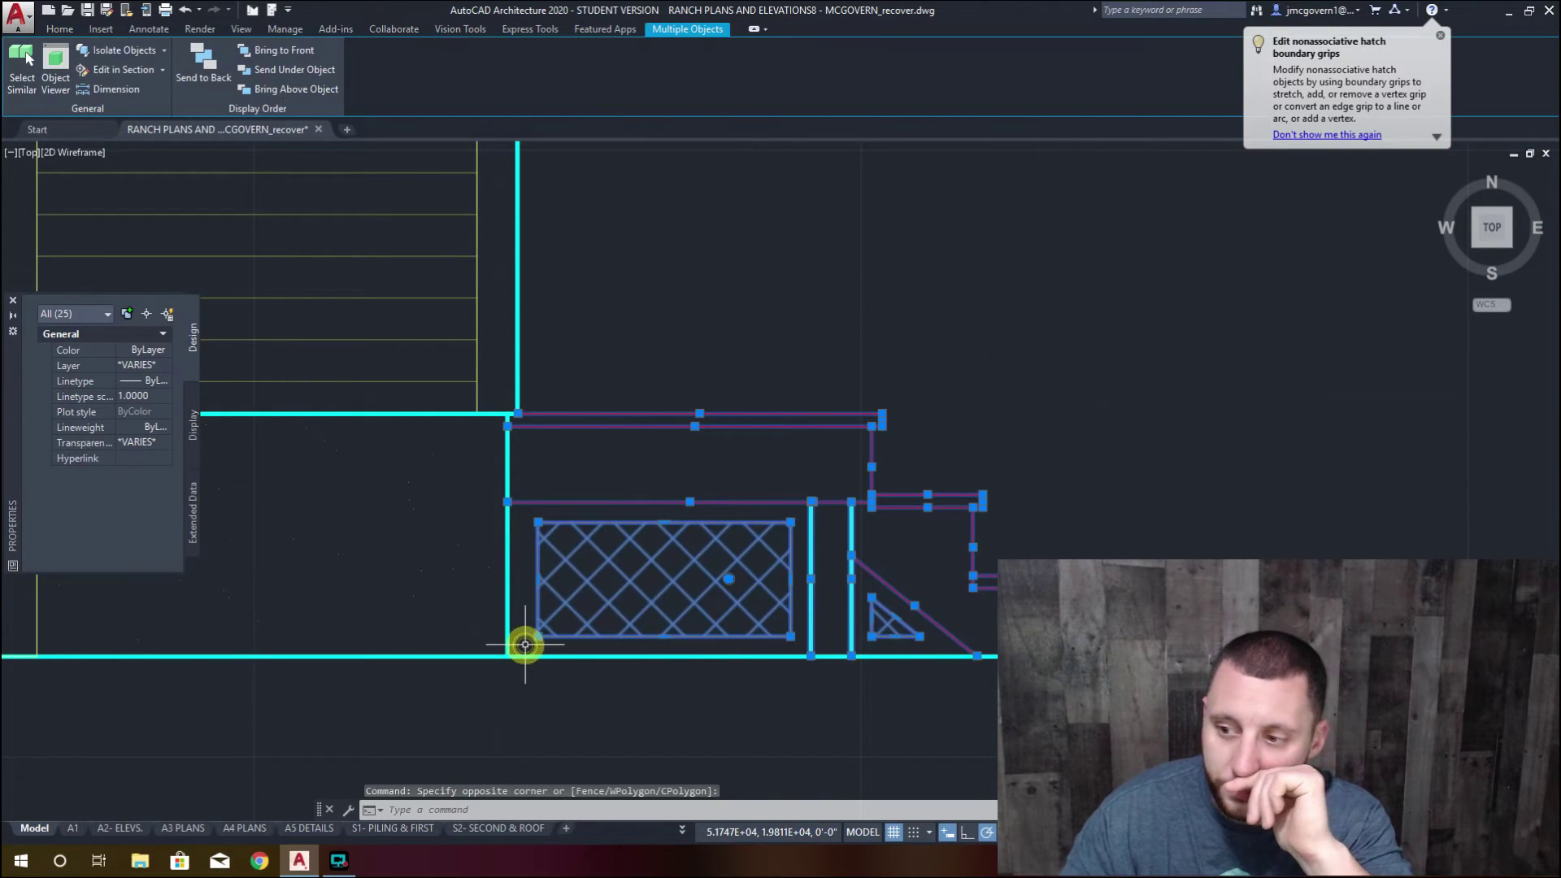
{"action": "type", "text": "copy"}
{"action": "key", "text": "Return"}
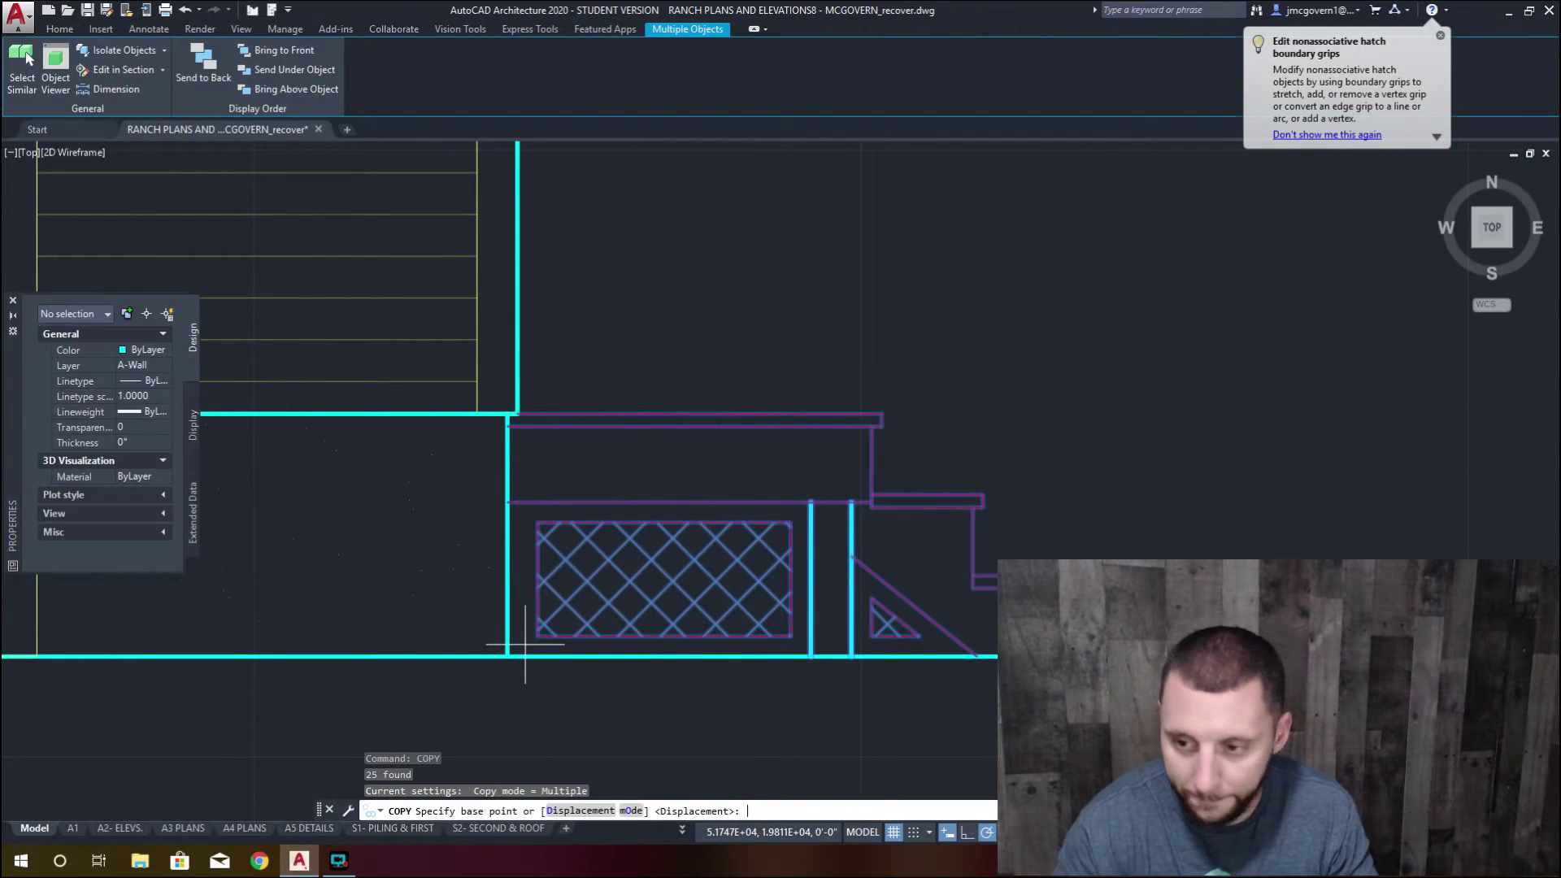
{"action": "scroll", "coordinate": [507, 417], "scroll_direction": "up", "scroll_amount": 8}
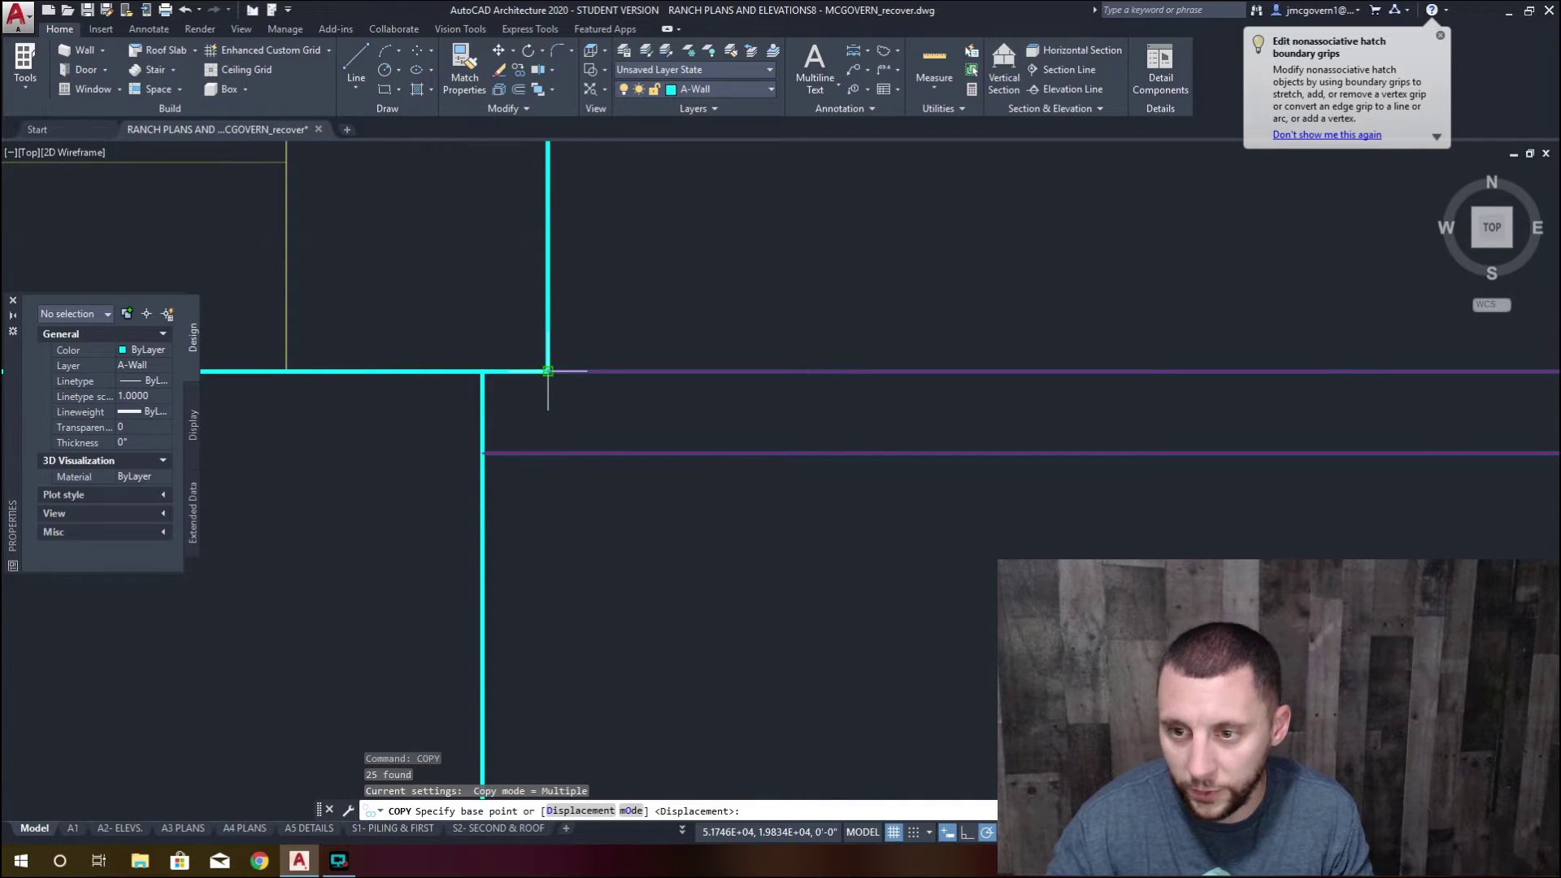
{"action": "scroll", "coordinate": [548, 371], "scroll_direction": "down", "scroll_amount": 6}
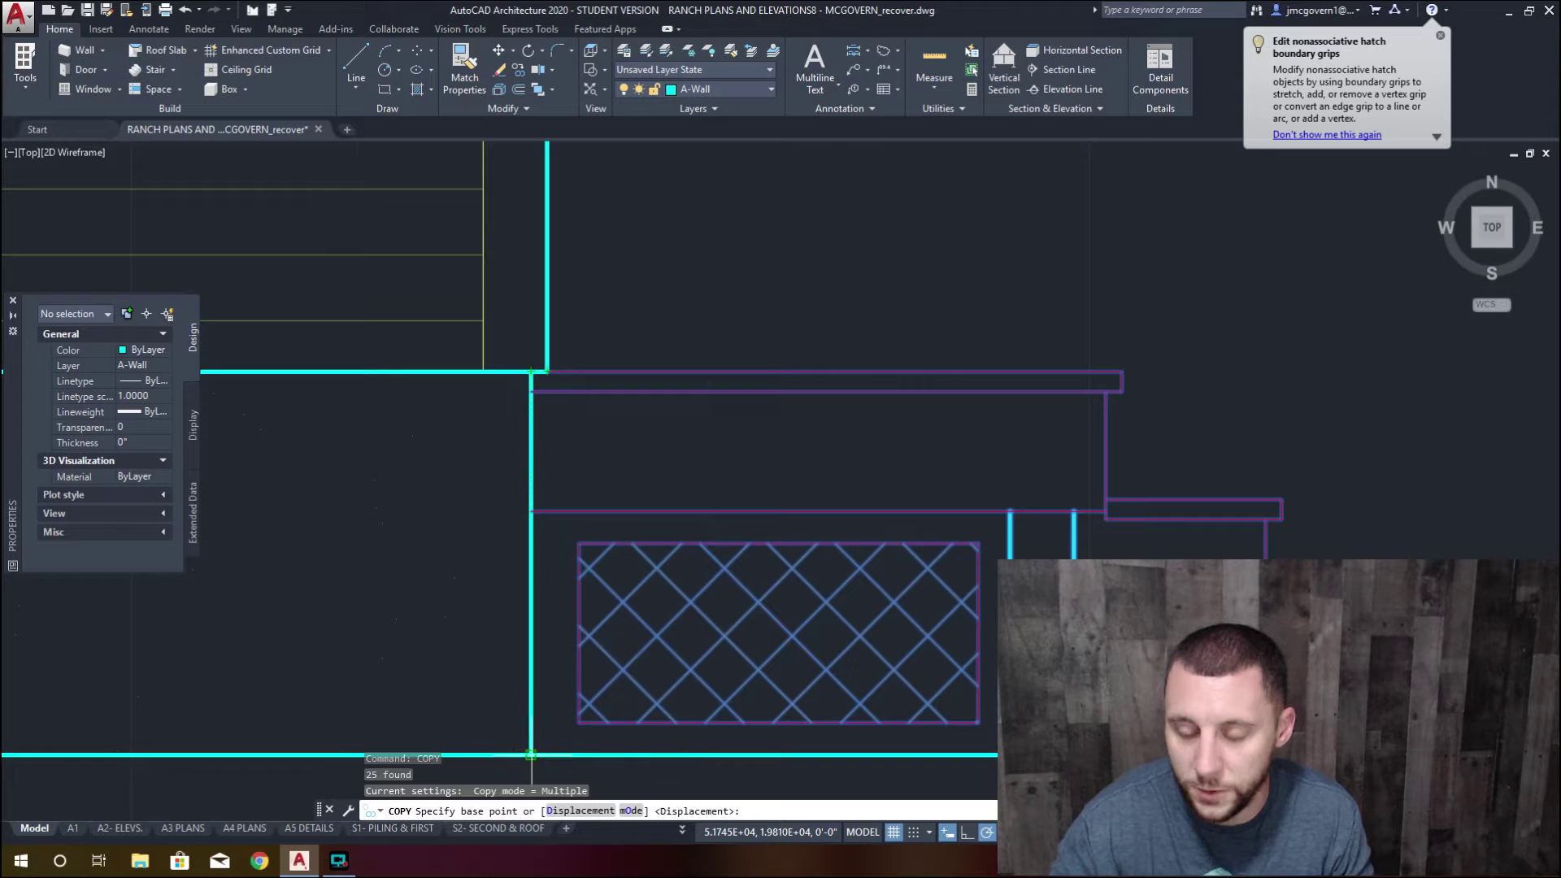
{"action": "left_click", "coordinate": [547, 371]}
{"action": "scroll", "coordinate": [620, 373], "scroll_direction": "down", "scroll_amount": 8}
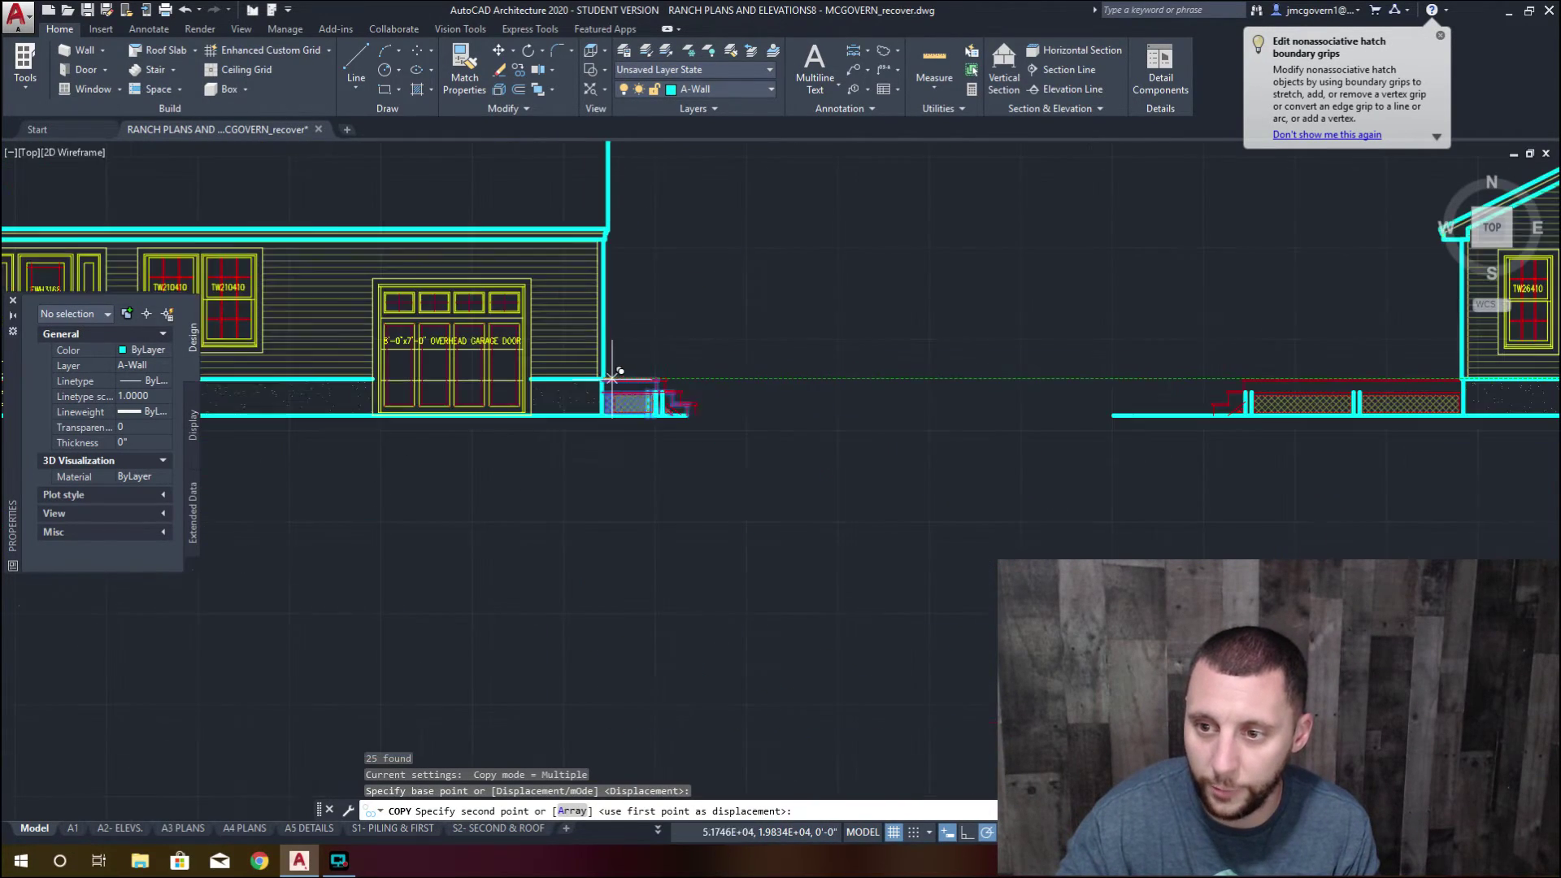
{"action": "middle_click_drag", "start_coordinate": [744, 569], "coordinate": [643, 204]}
{"action": "middle_click_drag", "start_coordinate": [673, 490], "coordinate": [720, 267]}
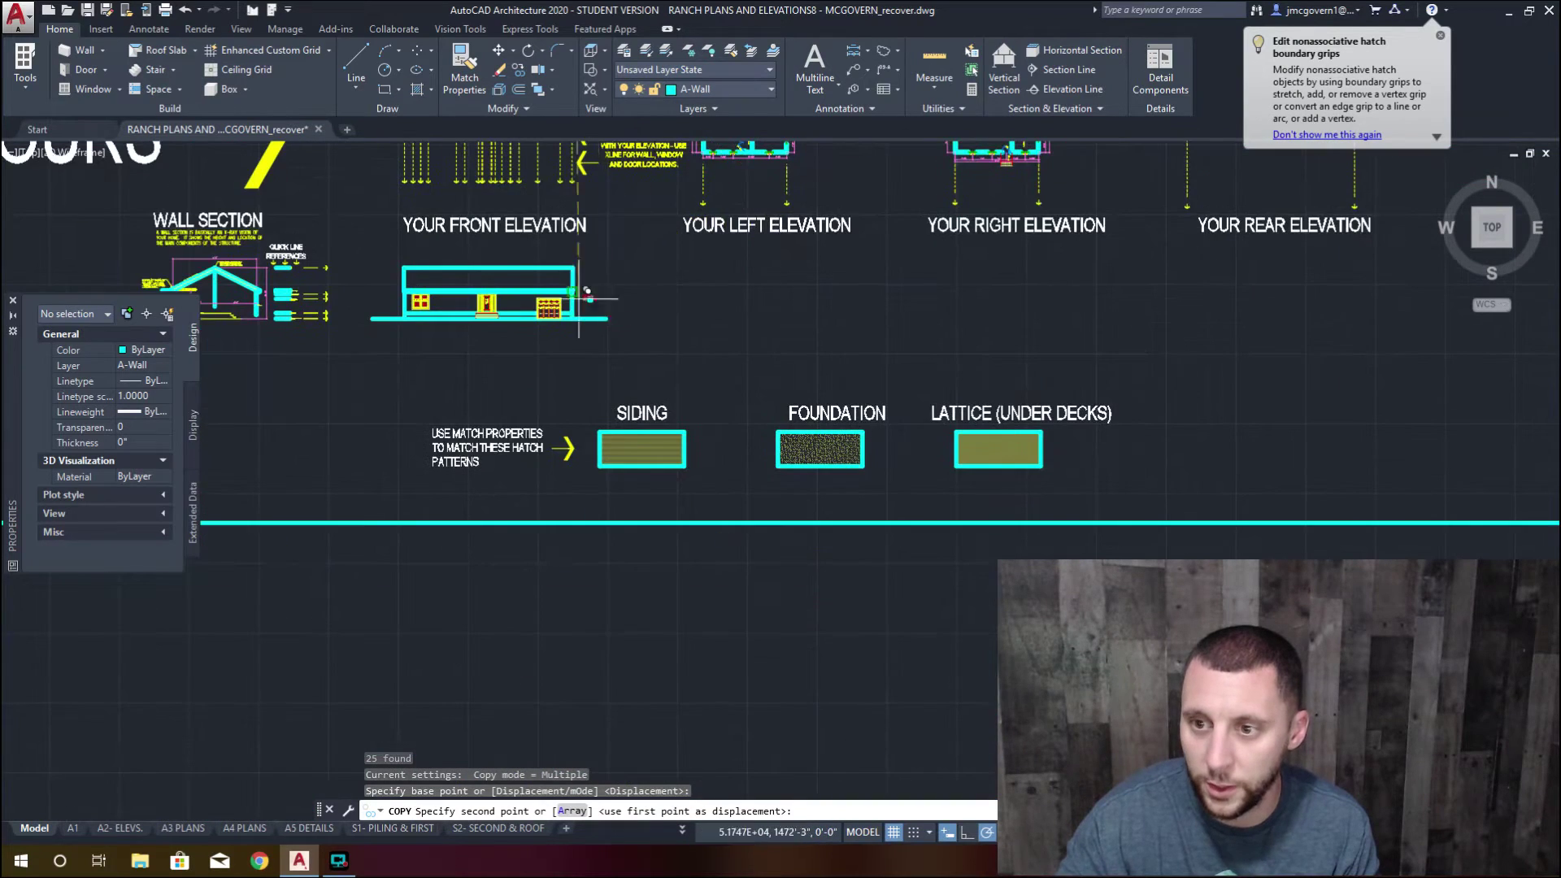
{"action": "scroll", "coordinate": [579, 322], "scroll_direction": "up", "scroll_amount": 9}
{"action": "scroll", "coordinate": [582, 352], "scroll_direction": "up", "scroll_amount": 4}
{"action": "left_click", "coordinate": [415, 333]}
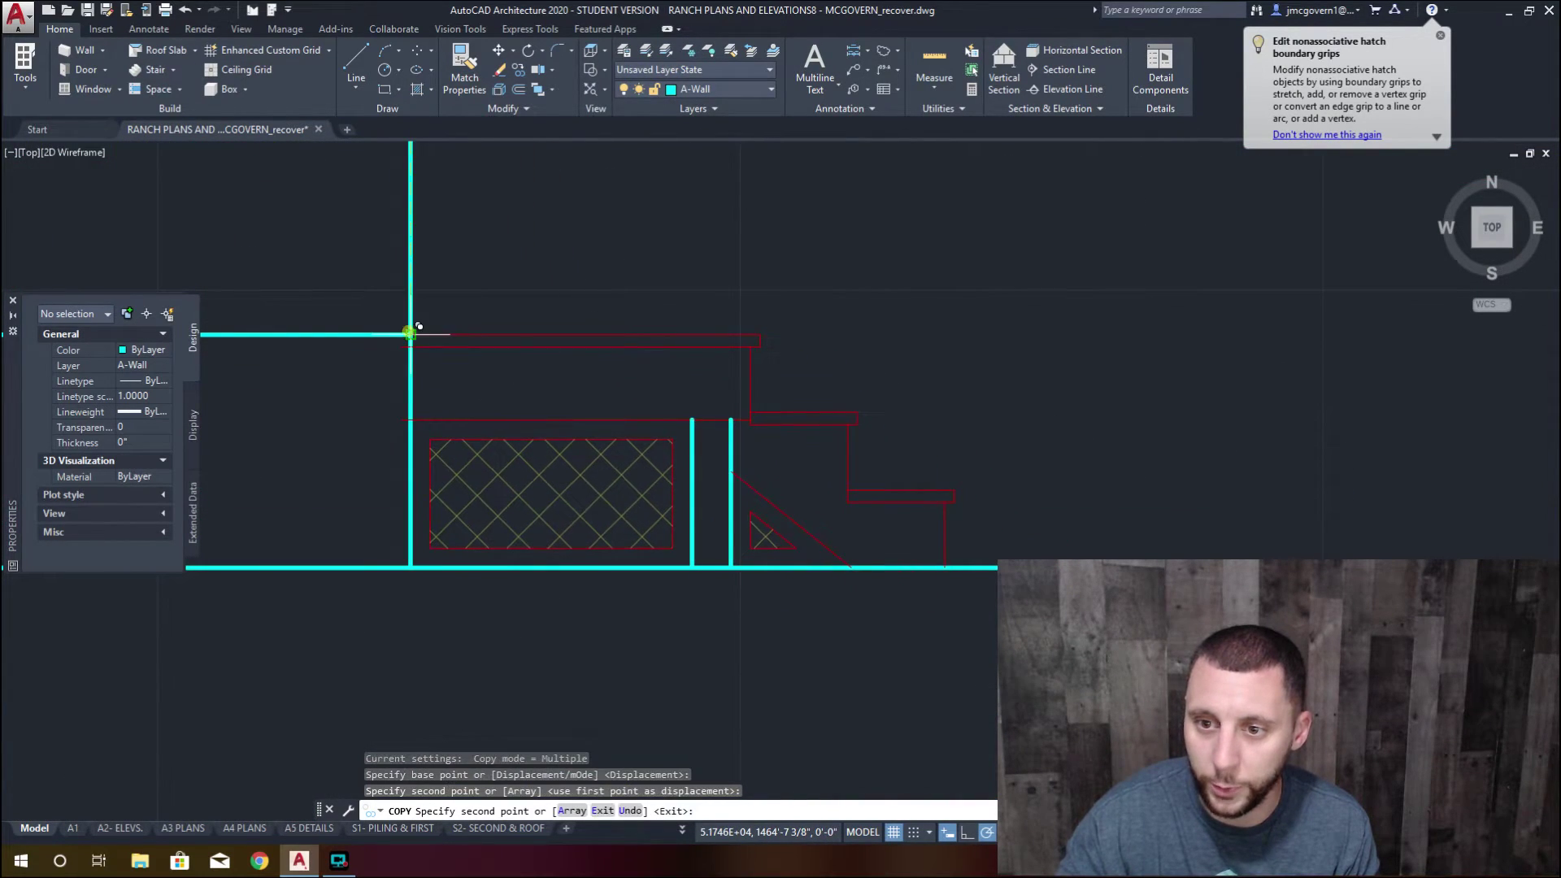
{"action": "key", "text": "Escape"}
Trim the right wall line below the bottom siding line, using that siding line as the cutting edge
{"action": "type", "text": "tr"}
{"action": "key", "text": "Return"}
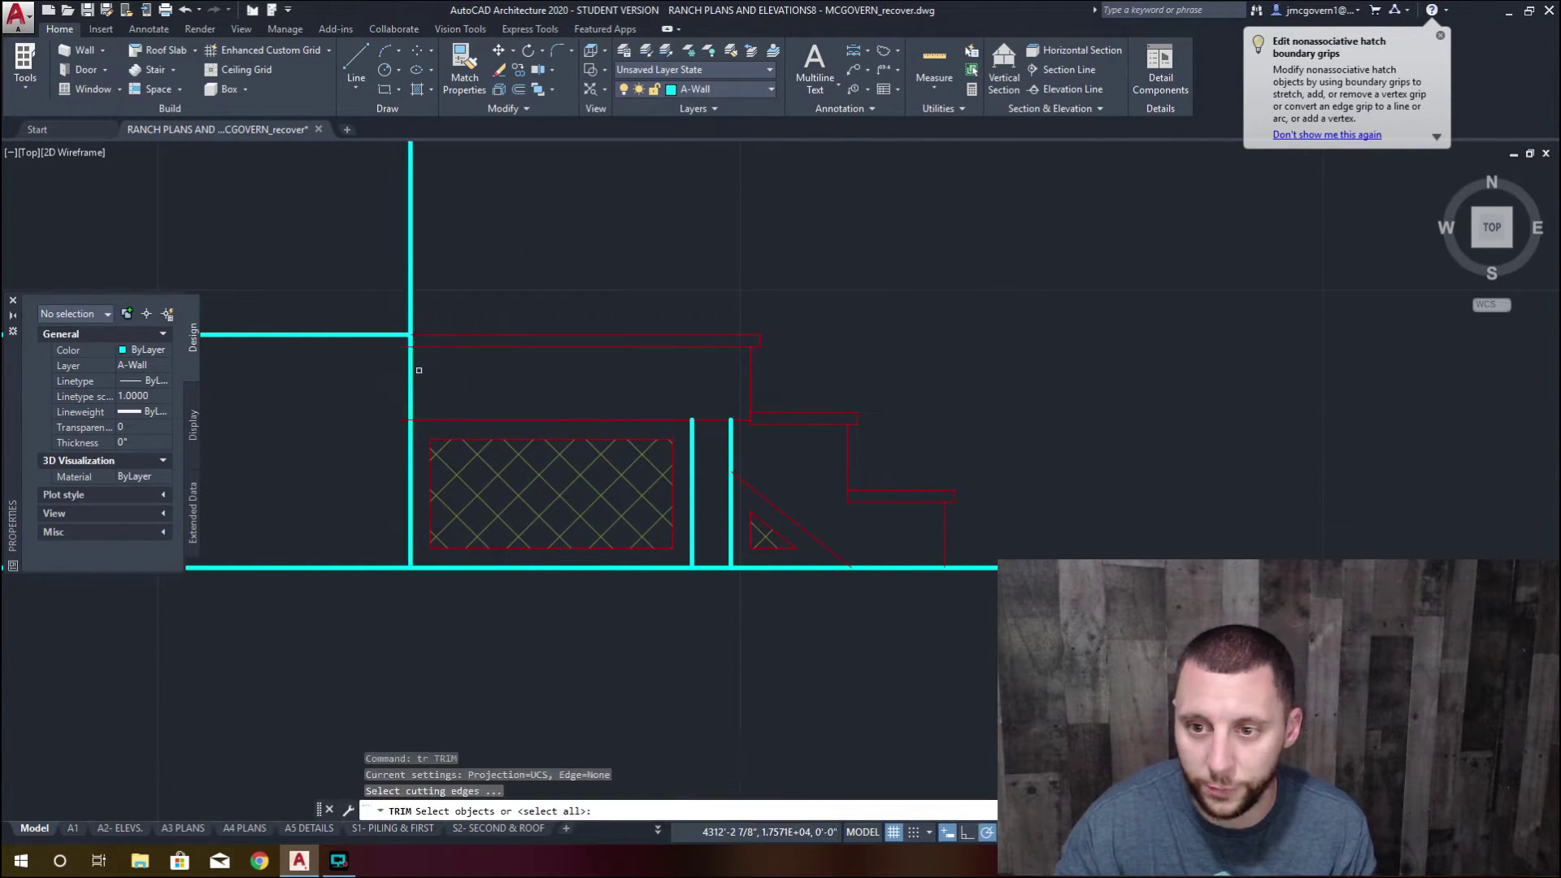
{"action": "left_click", "coordinate": [394, 333]}
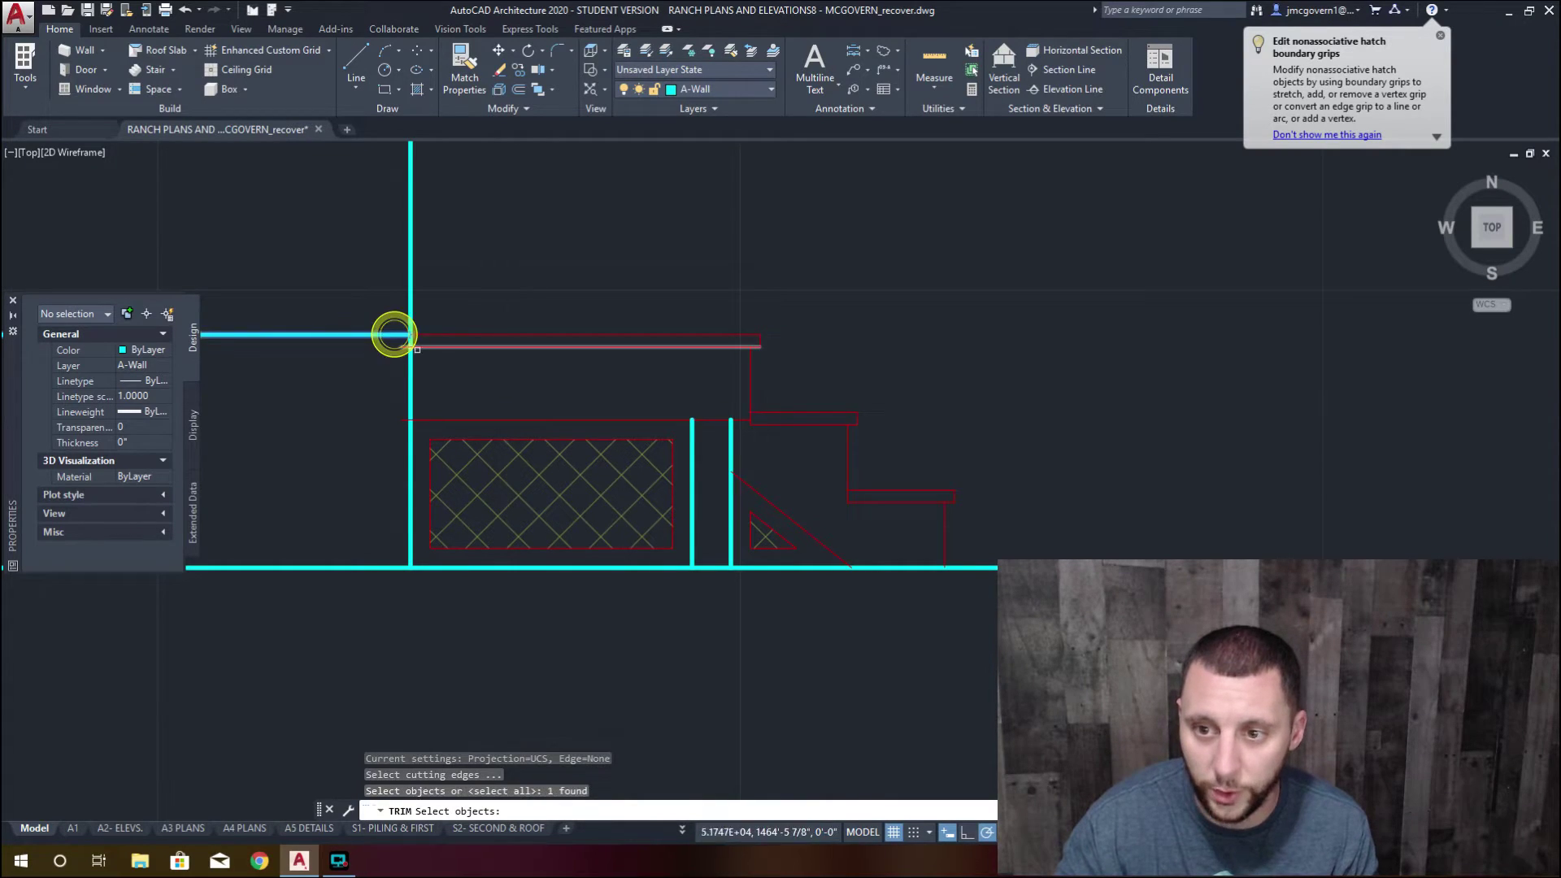
{"action": "key", "text": "Return"}
{"action": "left_click", "coordinate": [401, 372]}
{"action": "left_click", "coordinate": [443, 408]}
{"action": "key", "text": "Escape"}
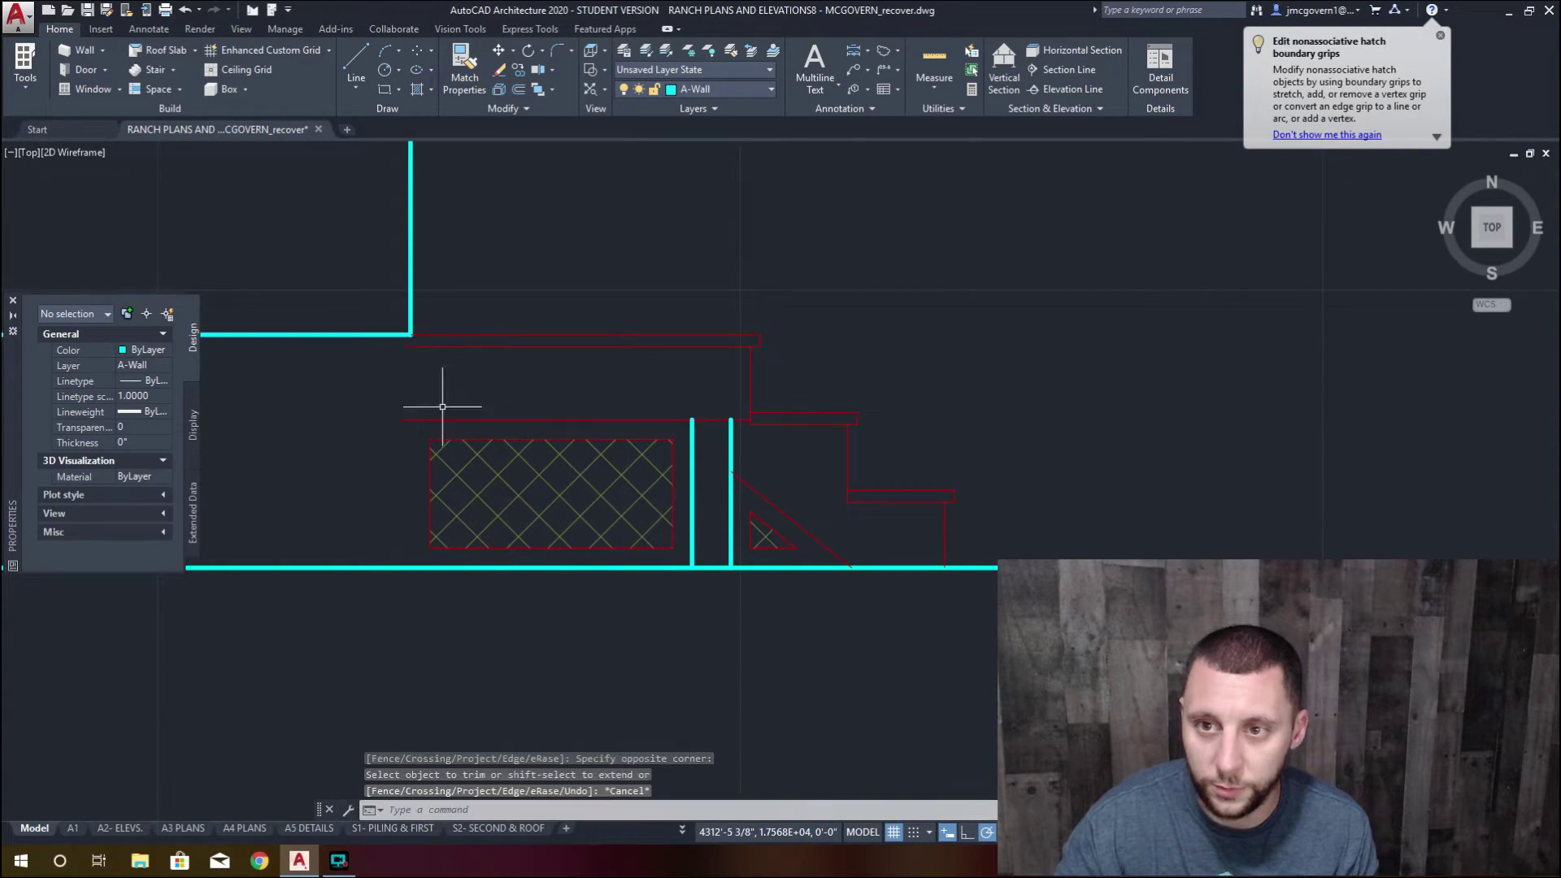
Draw the right foundation edge from the bottom siding line straight down to the ground line, in line with the deck lines' left ends
{"action": "left_click", "coordinate": [366, 58]}
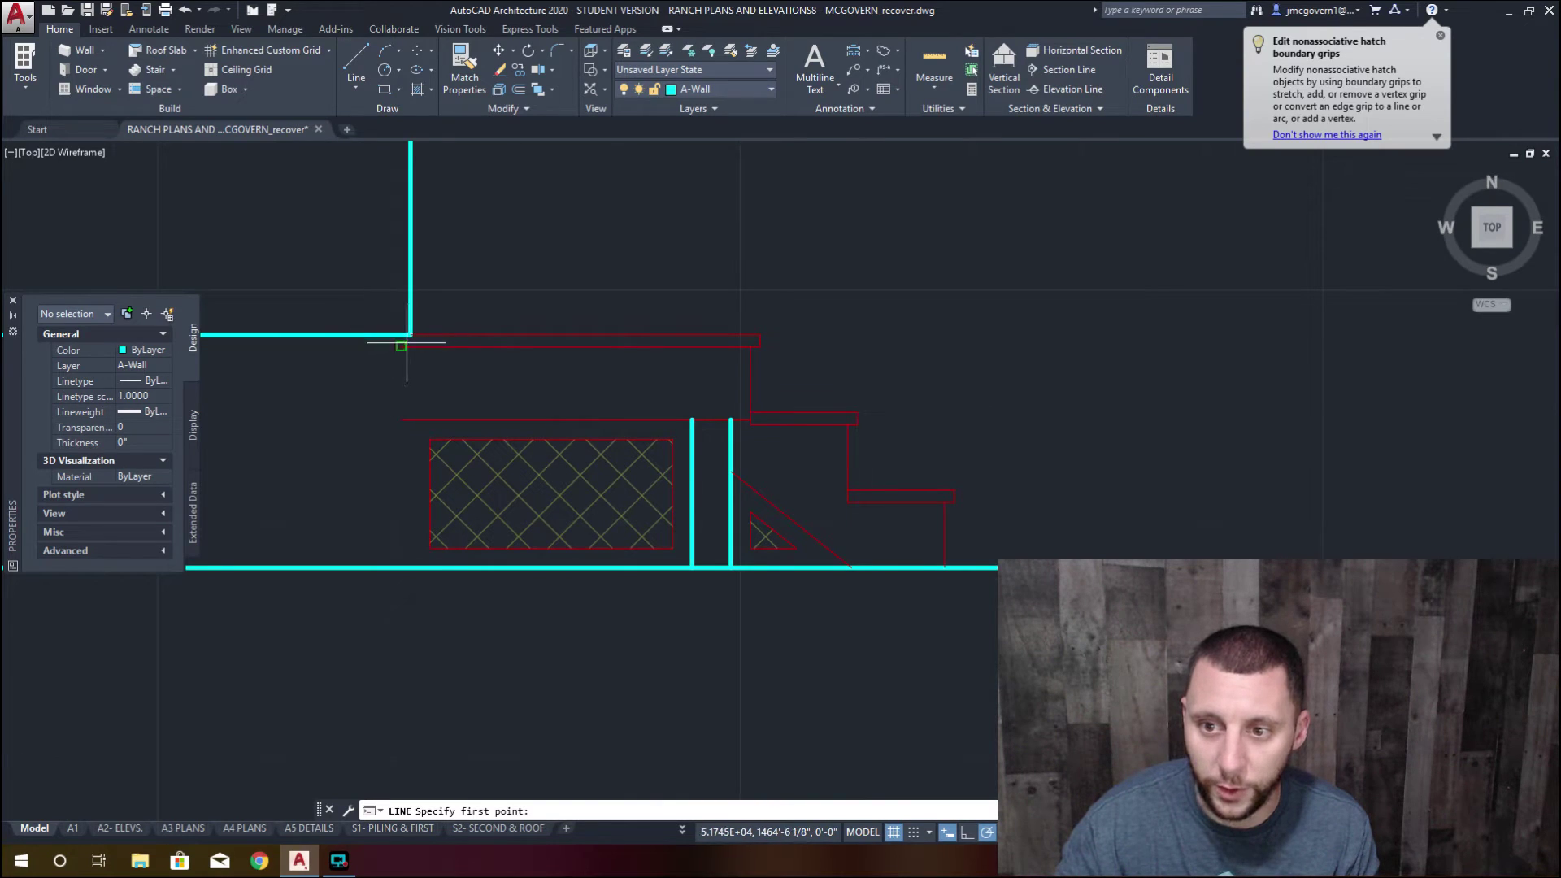
{"action": "left_click", "coordinate": [400, 334]}
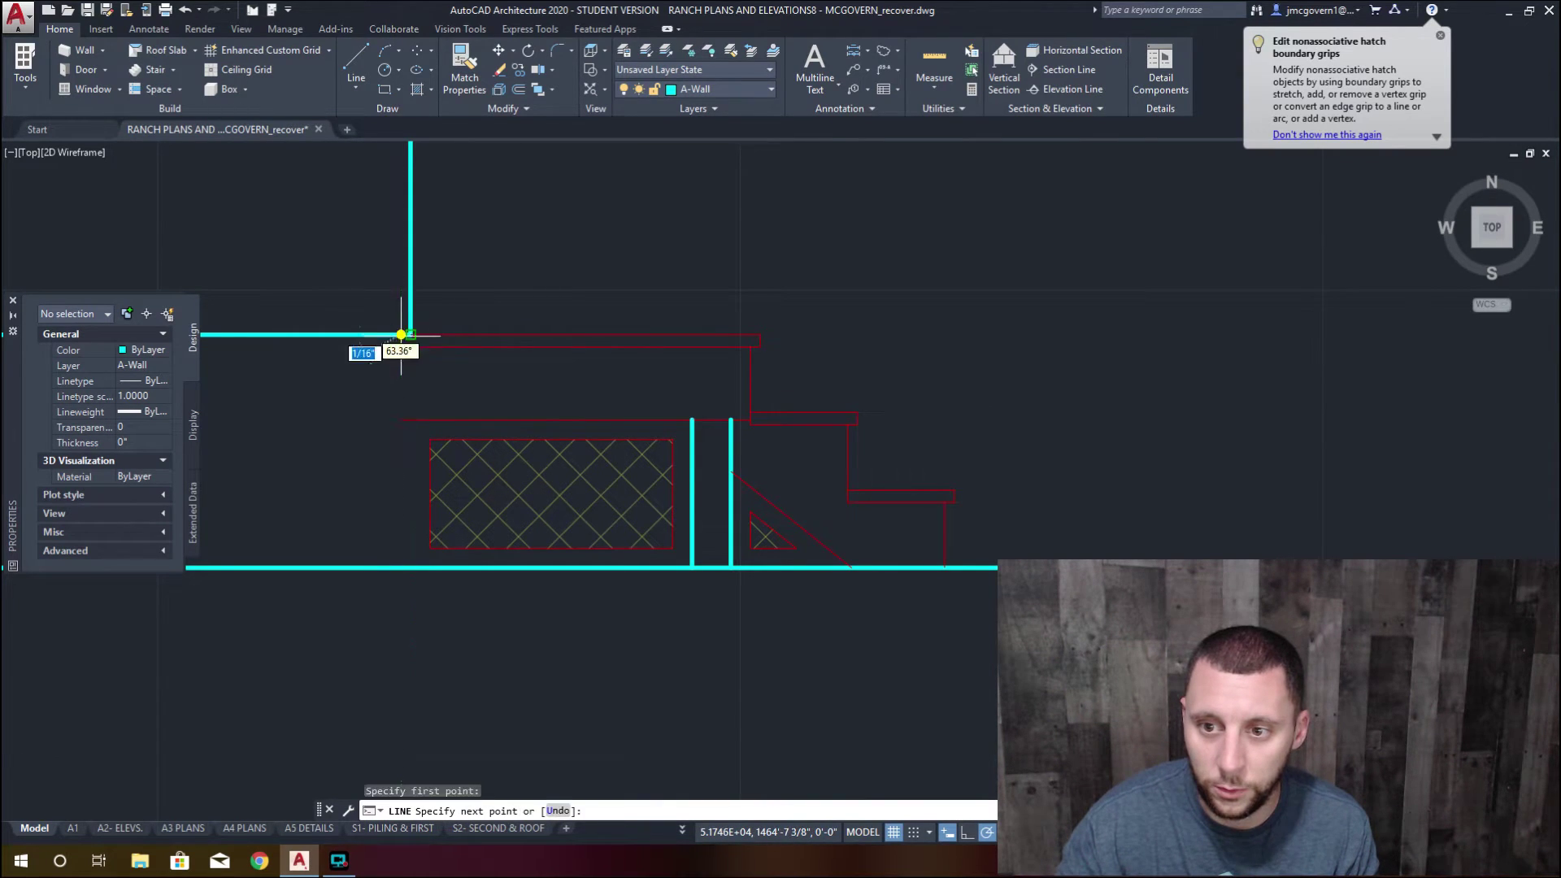
{"action": "left_click", "coordinate": [401, 568]}
{"action": "key", "text": "Escape"}
Offset the left and right wall lines 4 inches inward to form the corner boards
{"action": "scroll", "coordinate": [528, 484], "scroll_direction": "down", "scroll_amount": 5}
{"action": "middle_click_drag", "start_coordinate": [529, 488], "coordinate": [952, 533]}
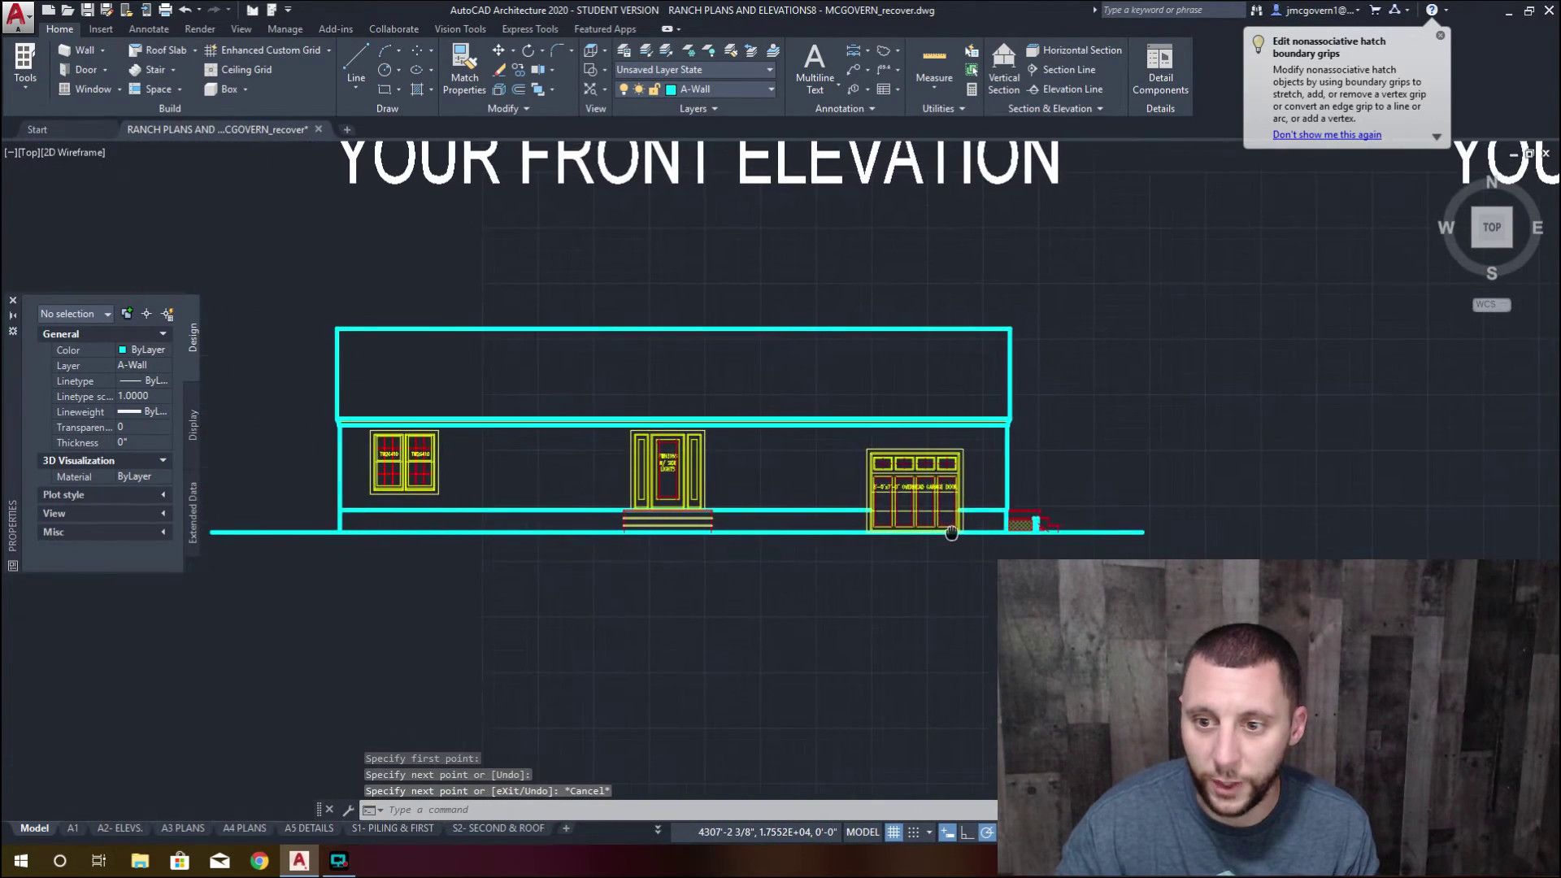
{"action": "left_click", "coordinate": [515, 89]}
{"action": "type", "text": "4"}
{"action": "key", "text": "Return"}
{"action": "left_click", "coordinate": [340, 453]}
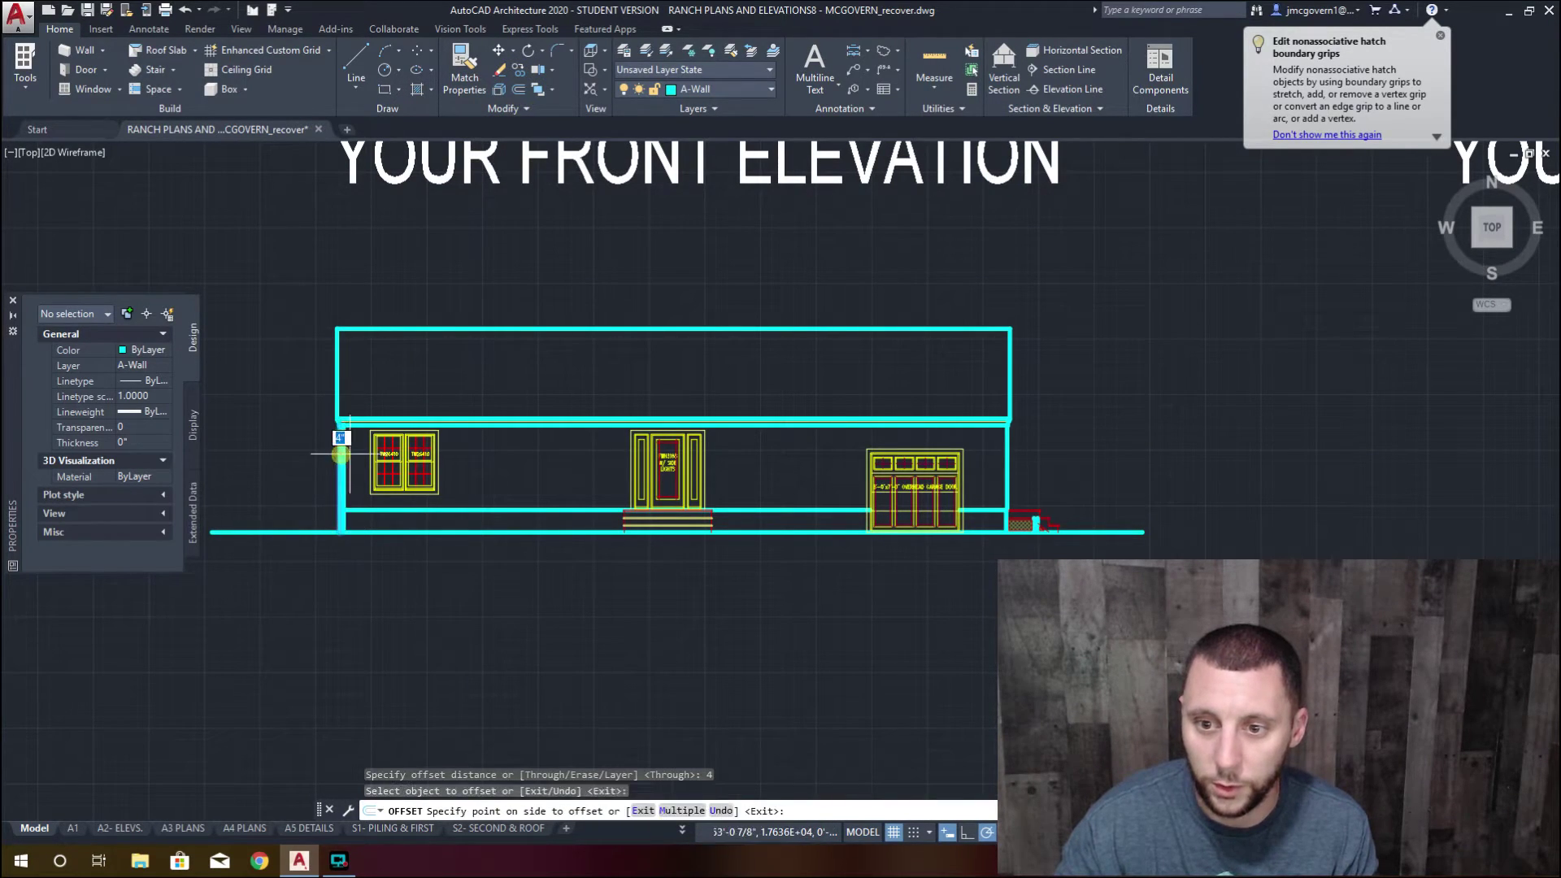
{"action": "left_click", "coordinate": [353, 454]}
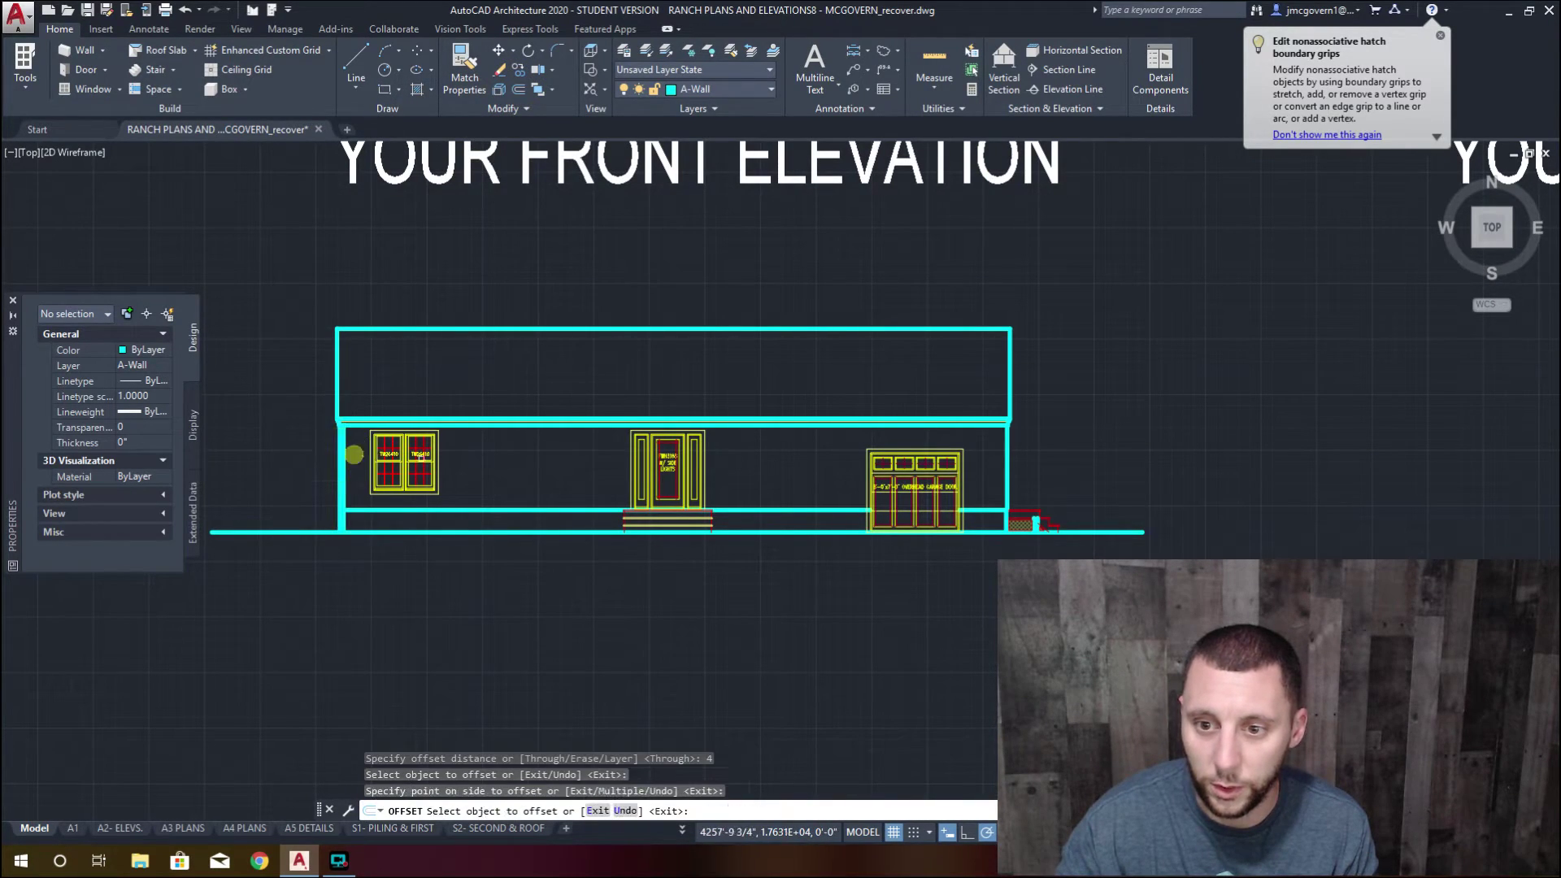
{"action": "left_click", "coordinate": [1007, 457]}
{"action": "left_click", "coordinate": [994, 456]}
{"action": "scroll", "coordinate": [989, 456], "scroll_direction": "up", "scroll_amount": 5}
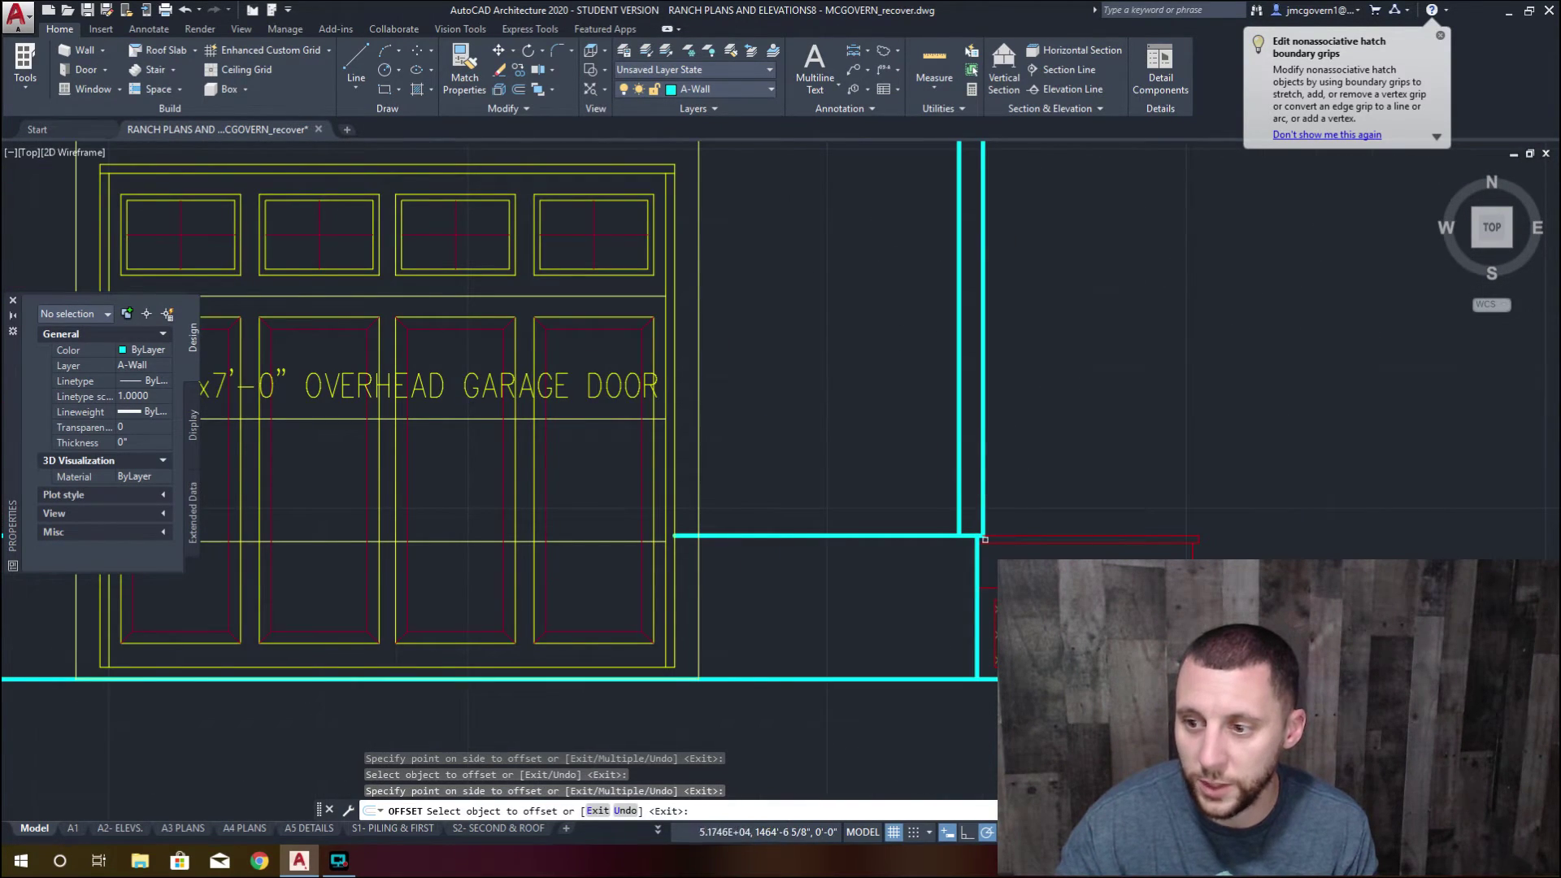
{"action": "key", "text": "Escape"}
Match the inner line of the right corner board to the properties of the garage door's outer trim line
{"action": "left_click", "coordinate": [465, 72]}
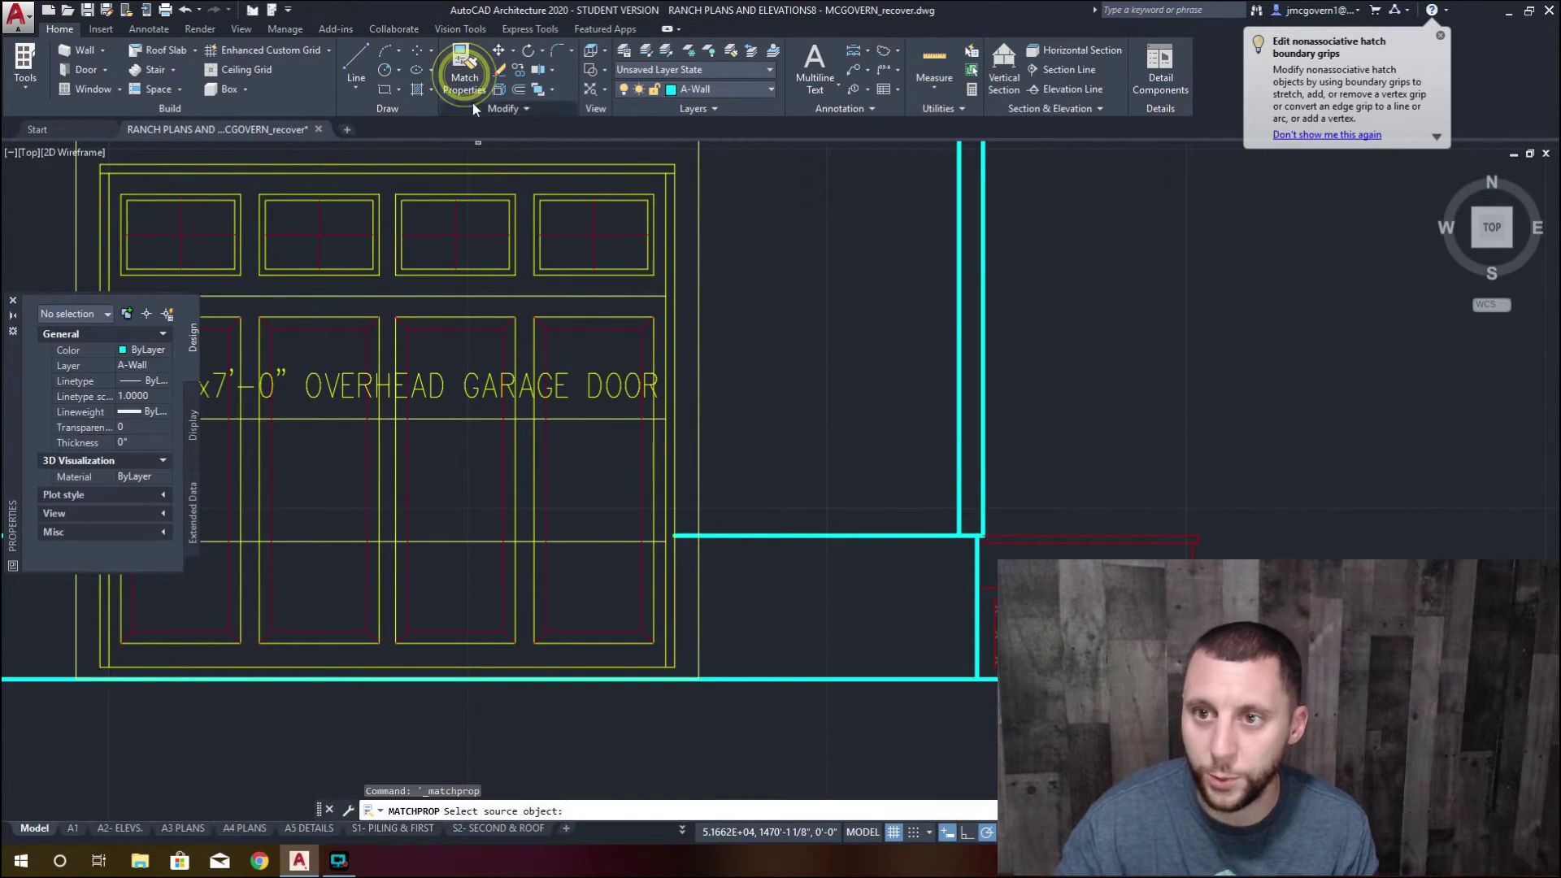
{"action": "left_click", "coordinate": [698, 257]}
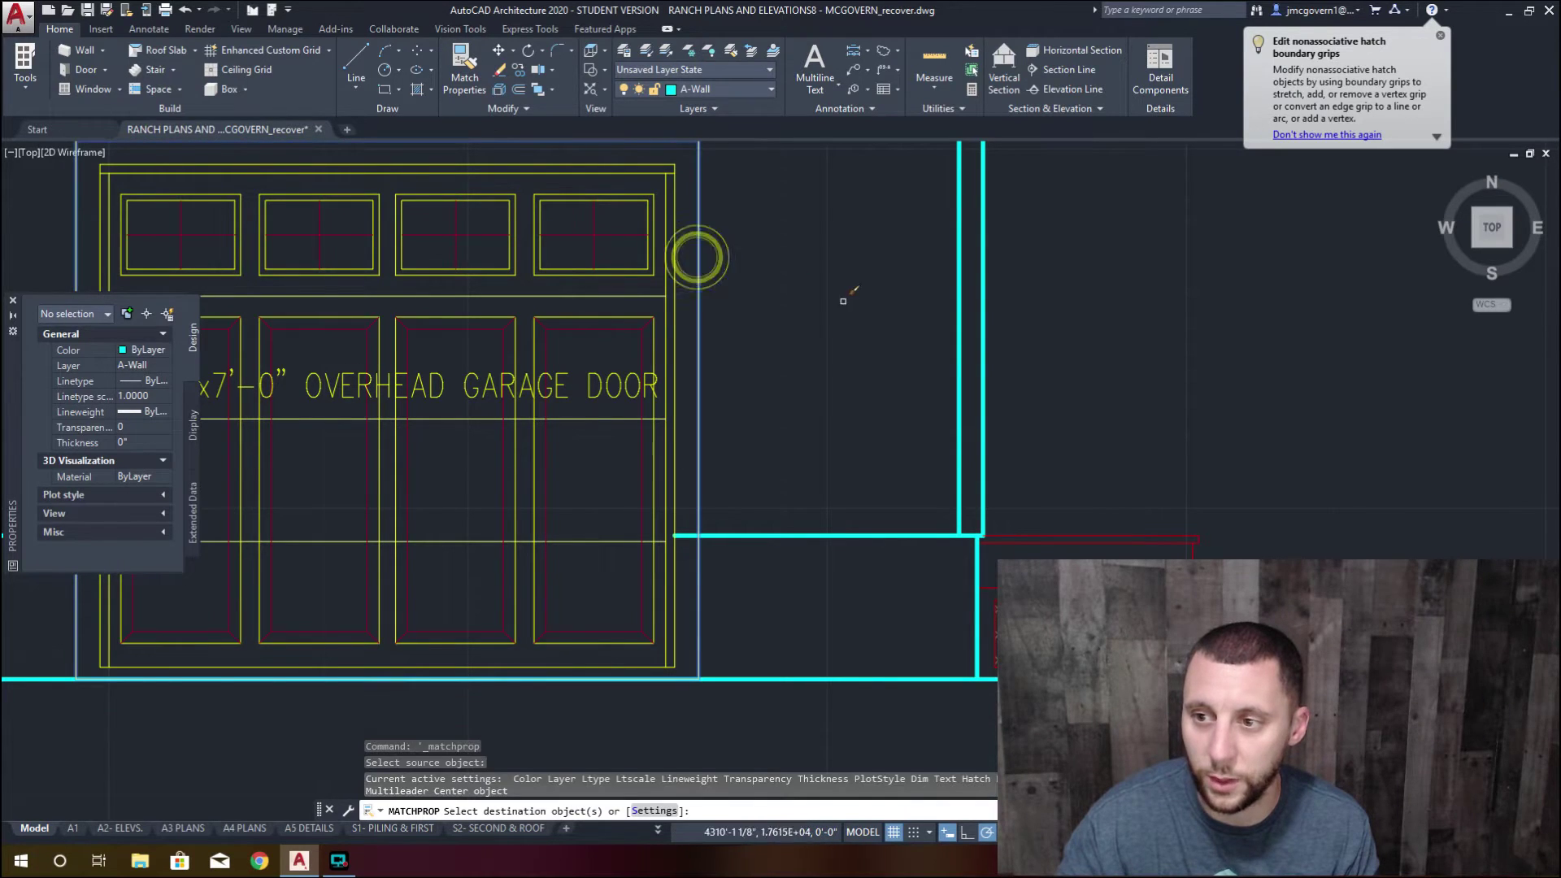
{"action": "scroll", "coordinate": [899, 437], "scroll_direction": "down", "scroll_amount": 4}
{"action": "left_click", "coordinate": [918, 371]}
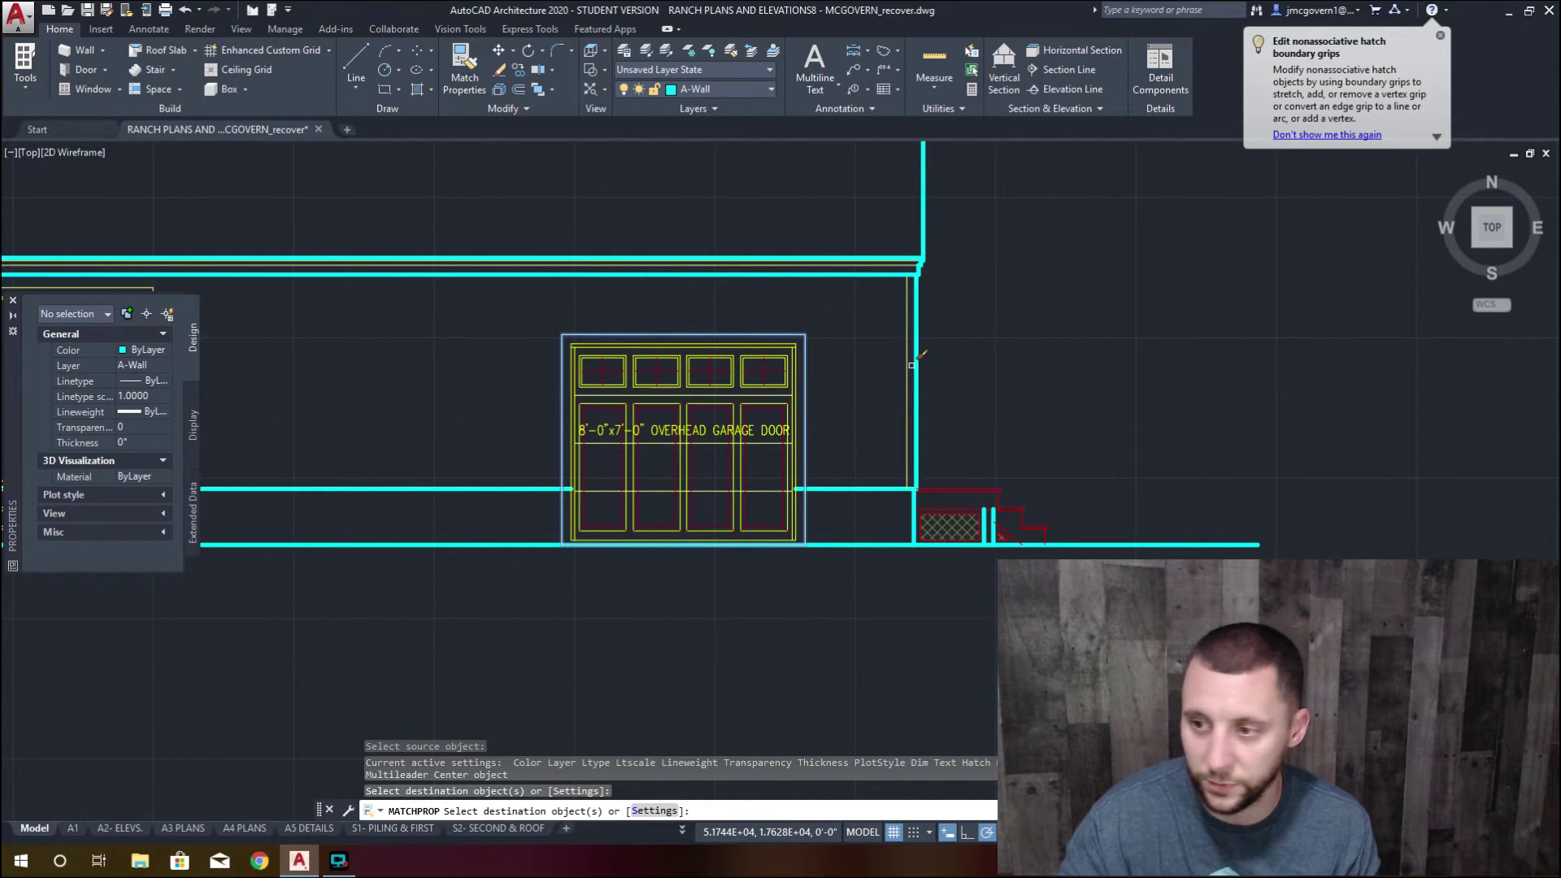
{"action": "key", "text": "Escape"}
Trim both left corner board lines below the bottom siding line
{"action": "scroll", "coordinate": [912, 370], "scroll_direction": "down", "scroll_amount": 4}
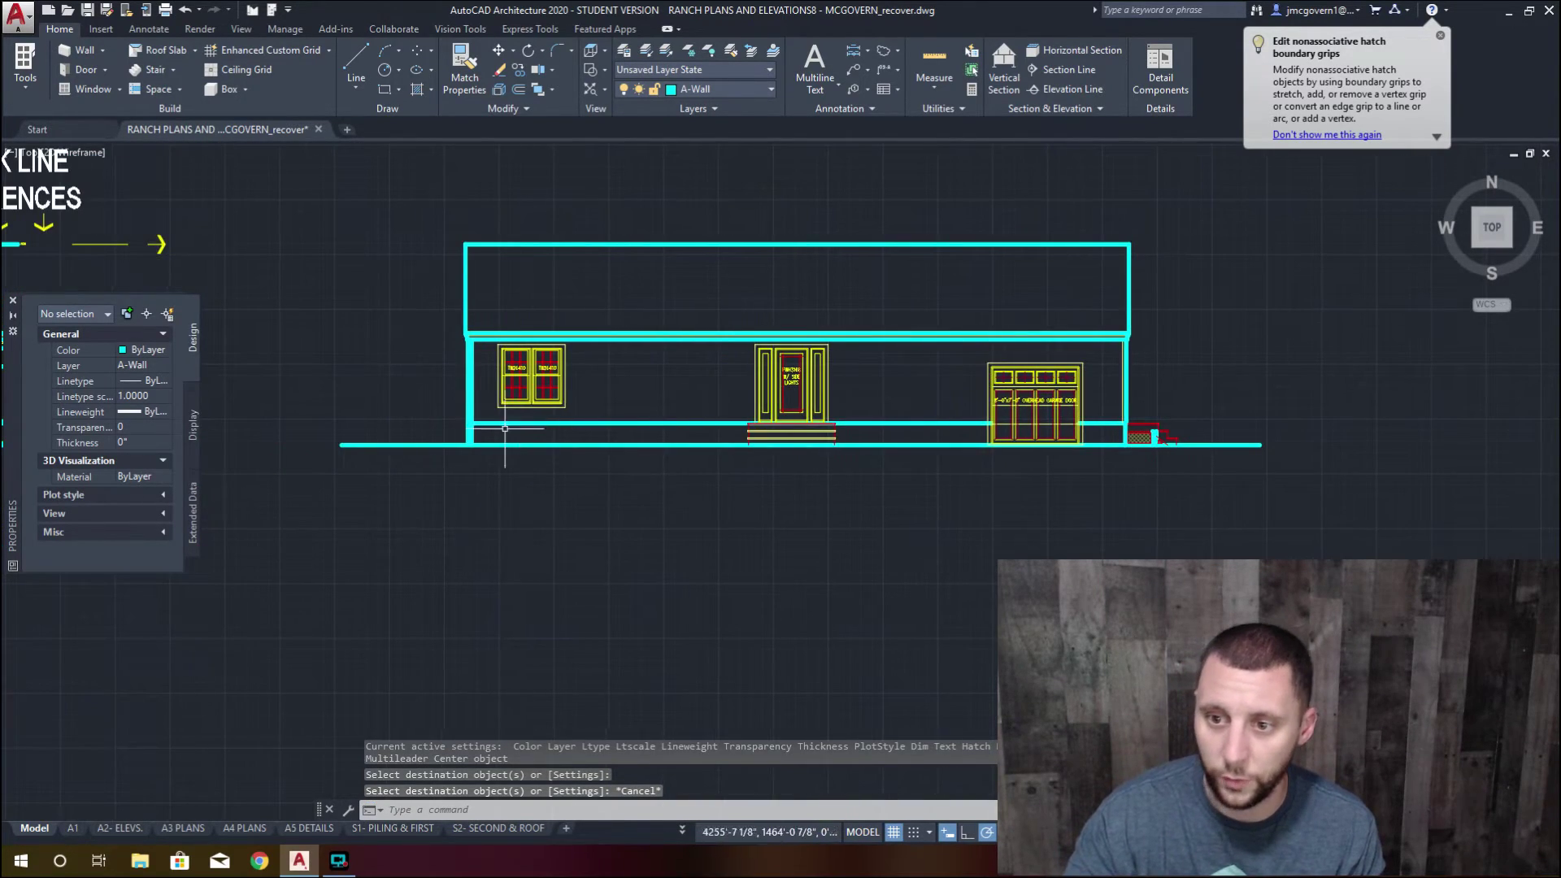
{"action": "scroll", "coordinate": [499, 415], "scroll_direction": "up", "scroll_amount": 5}
{"action": "type", "text": "tr"}
{"action": "key", "text": "Return"}
{"action": "key", "text": "Return"}
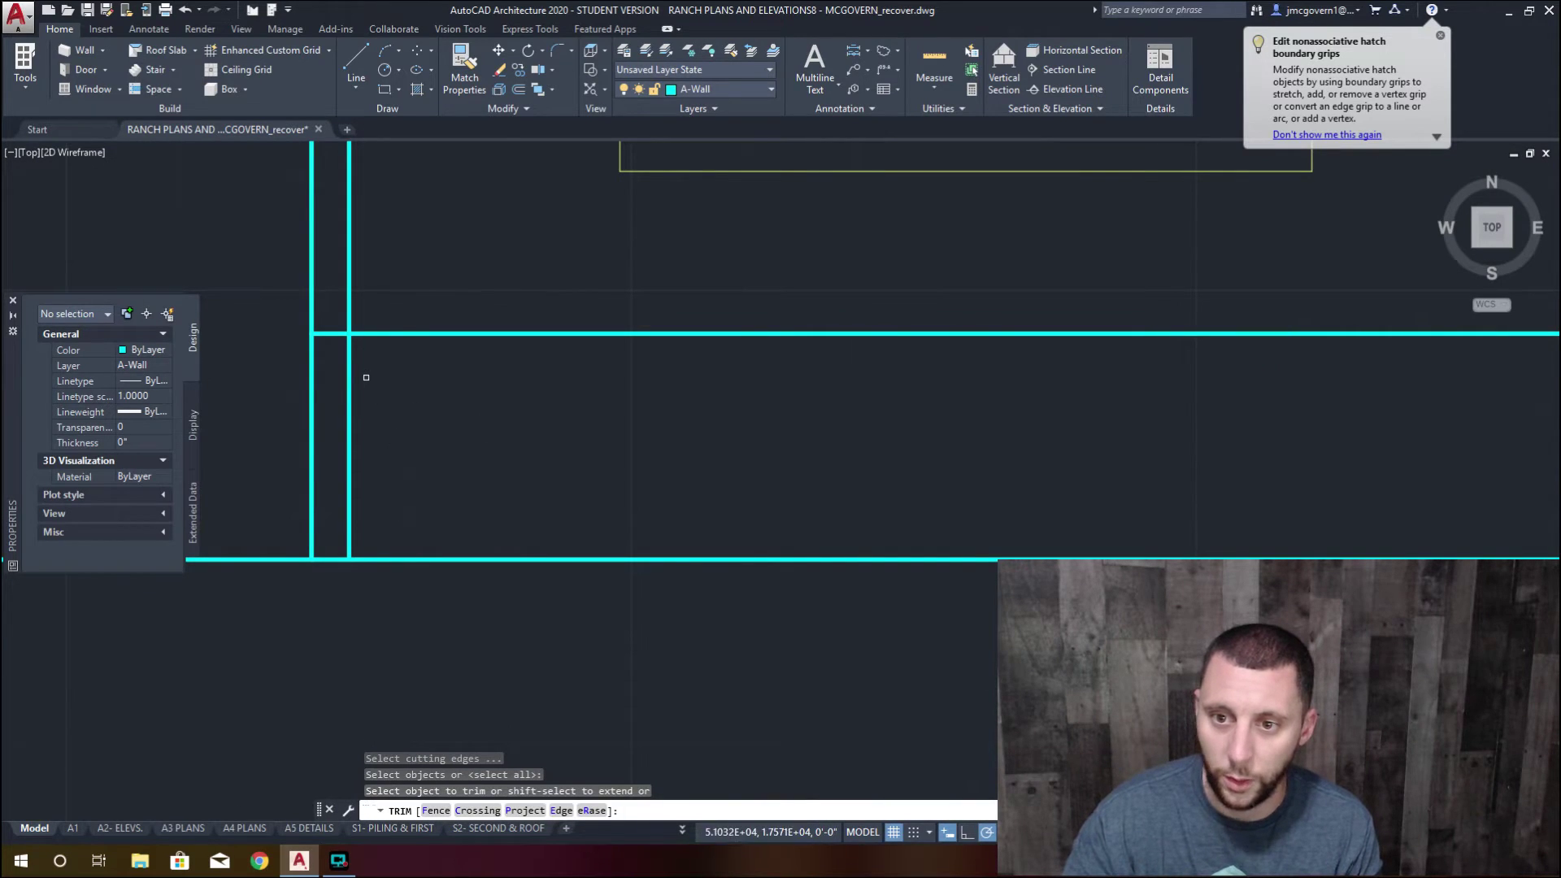
{"action": "left_click", "coordinate": [366, 367]}
{"action": "left_click", "coordinate": [335, 382]}
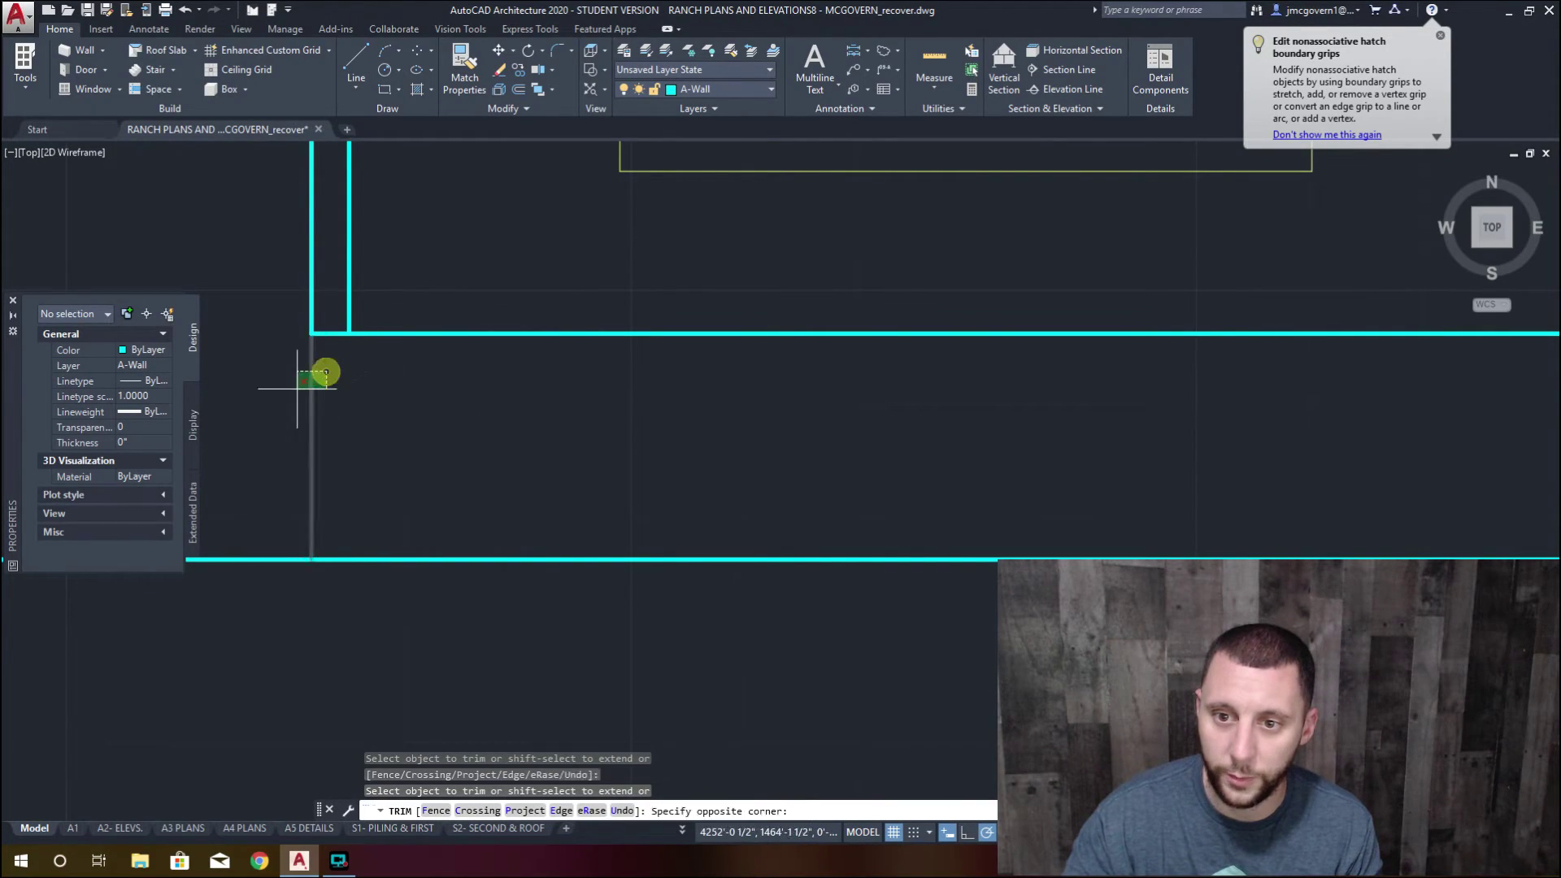
Draw the left foundation edge down to the ground line, starting 1 inch in from the siding's lower left corner
{"action": "left_click", "coordinate": [367, 61]}
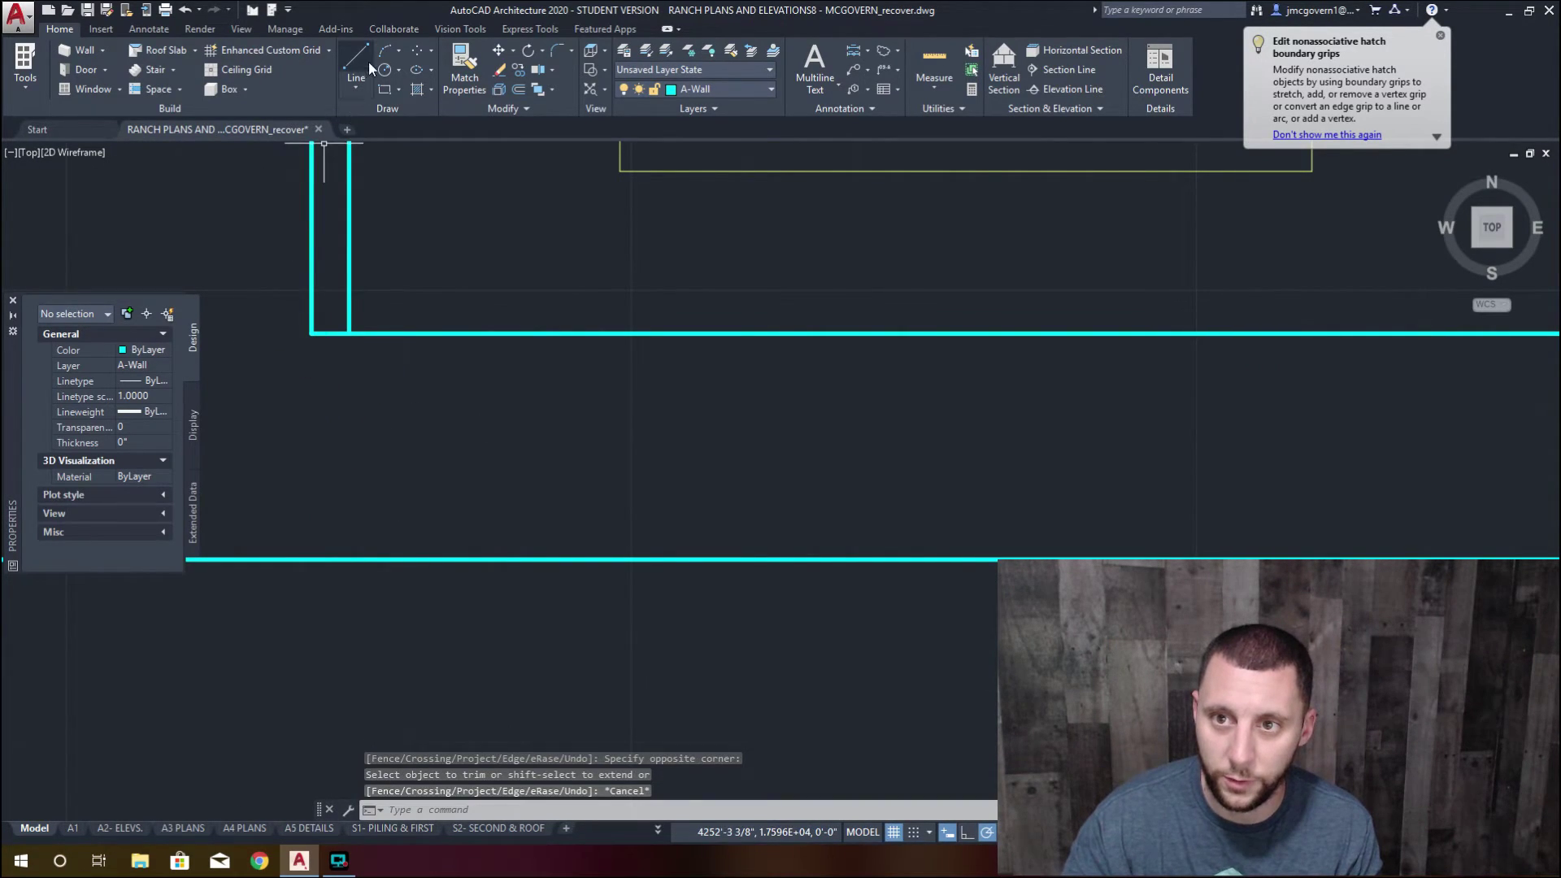
{"action": "left_click", "coordinate": [322, 333]}
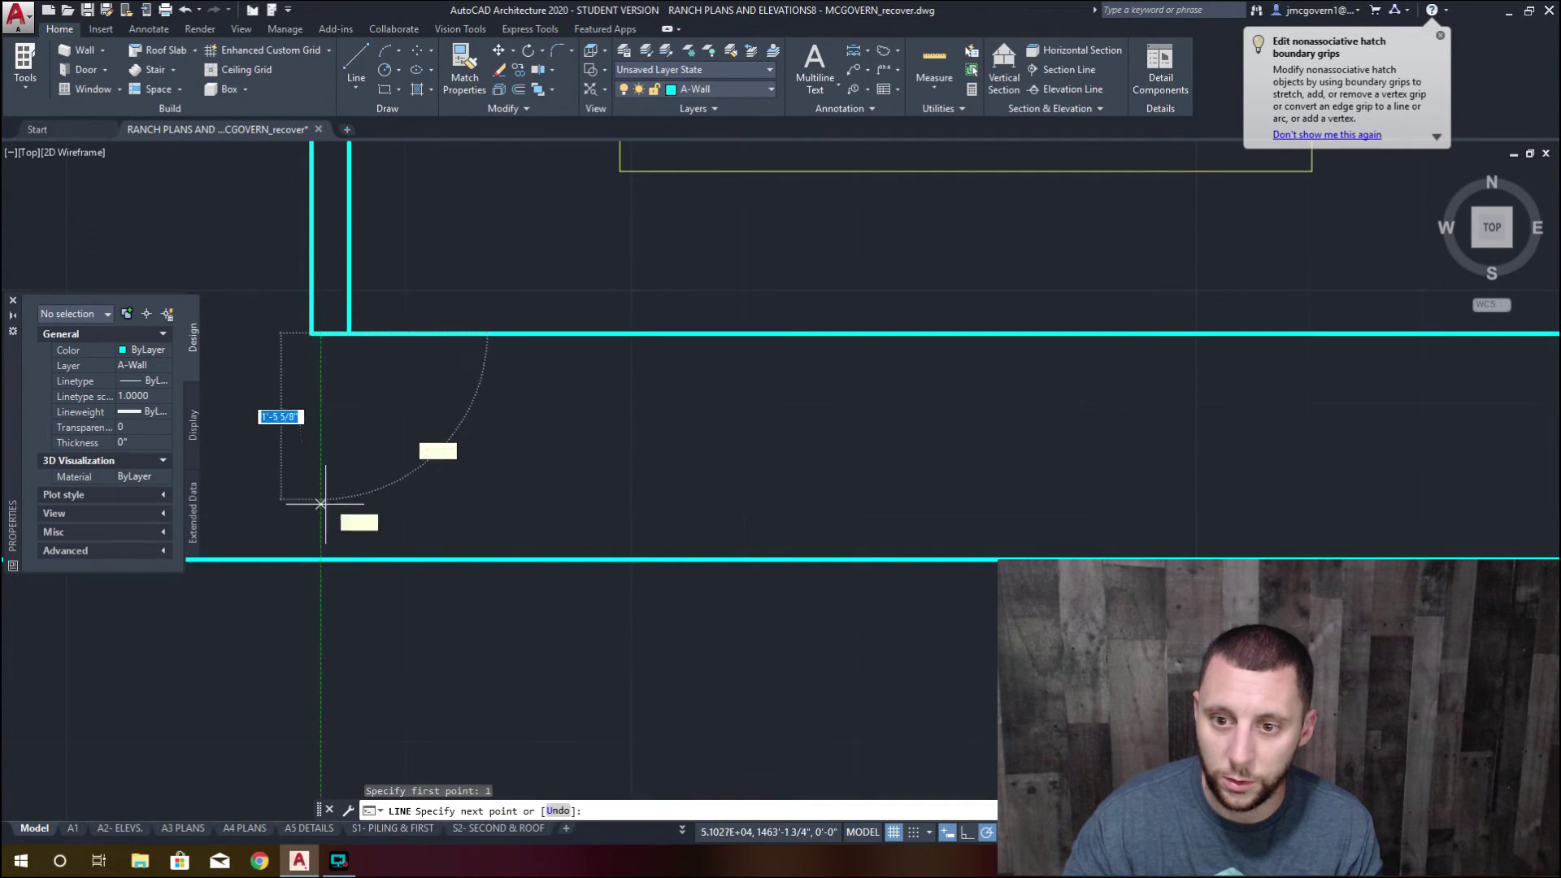
{"action": "left_click", "coordinate": [322, 559]}
{"action": "key", "text": "Escape"}
Match the inner line of the left corner board to the properties of the double window's outer trim line
{"action": "scroll", "coordinate": [471, 423], "scroll_direction": "down", "scroll_amount": 2}
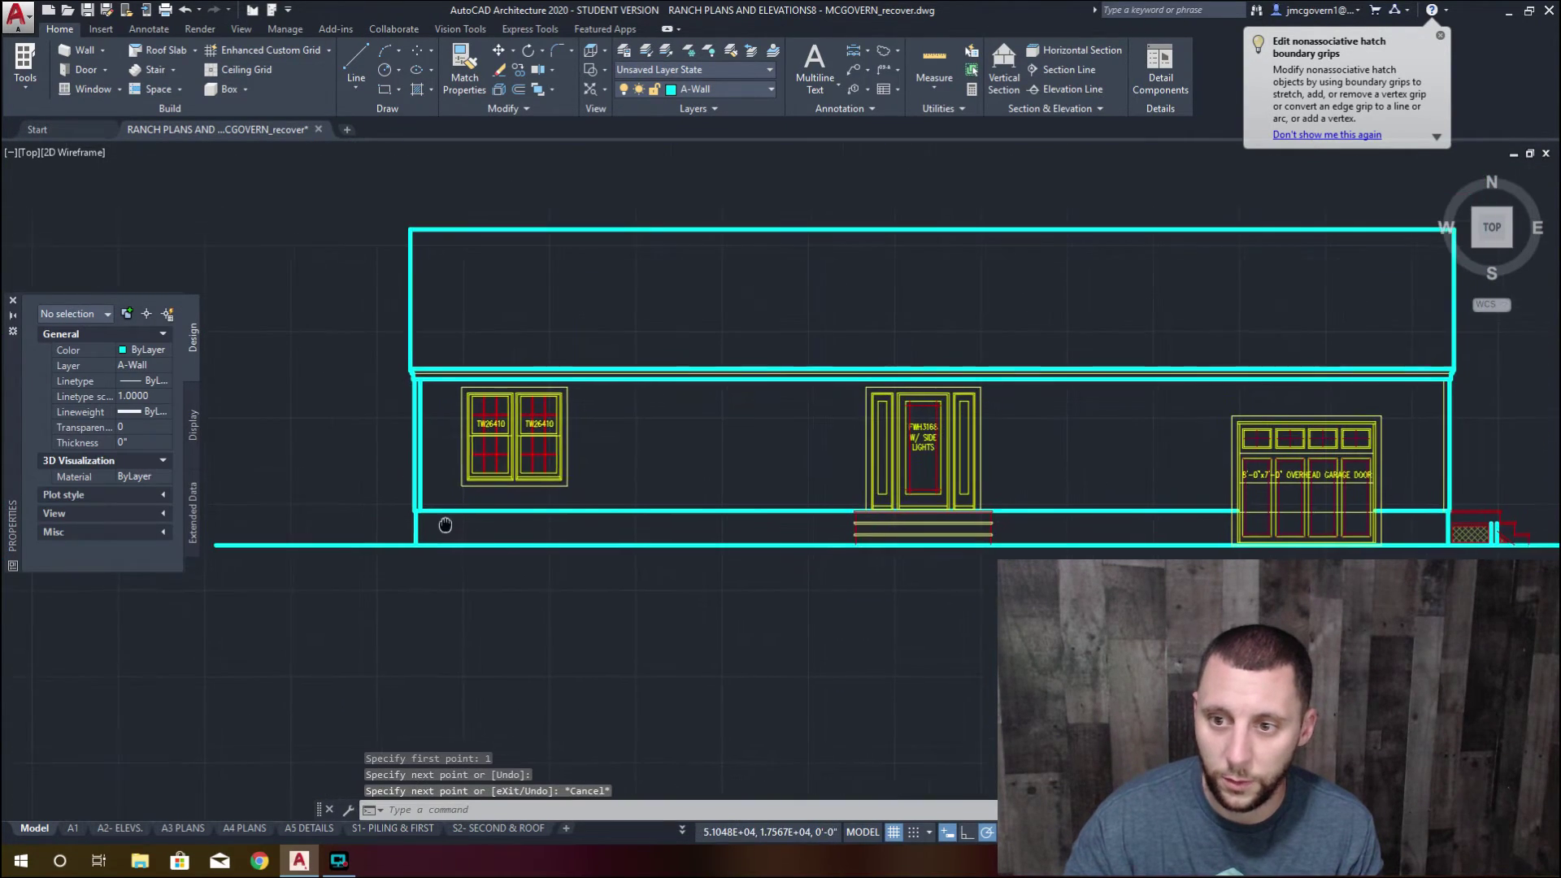
{"action": "left_click", "coordinate": [463, 58]}
{"action": "scroll", "coordinate": [460, 392], "scroll_direction": "up", "scroll_amount": 5}
{"action": "left_click", "coordinate": [468, 397]}
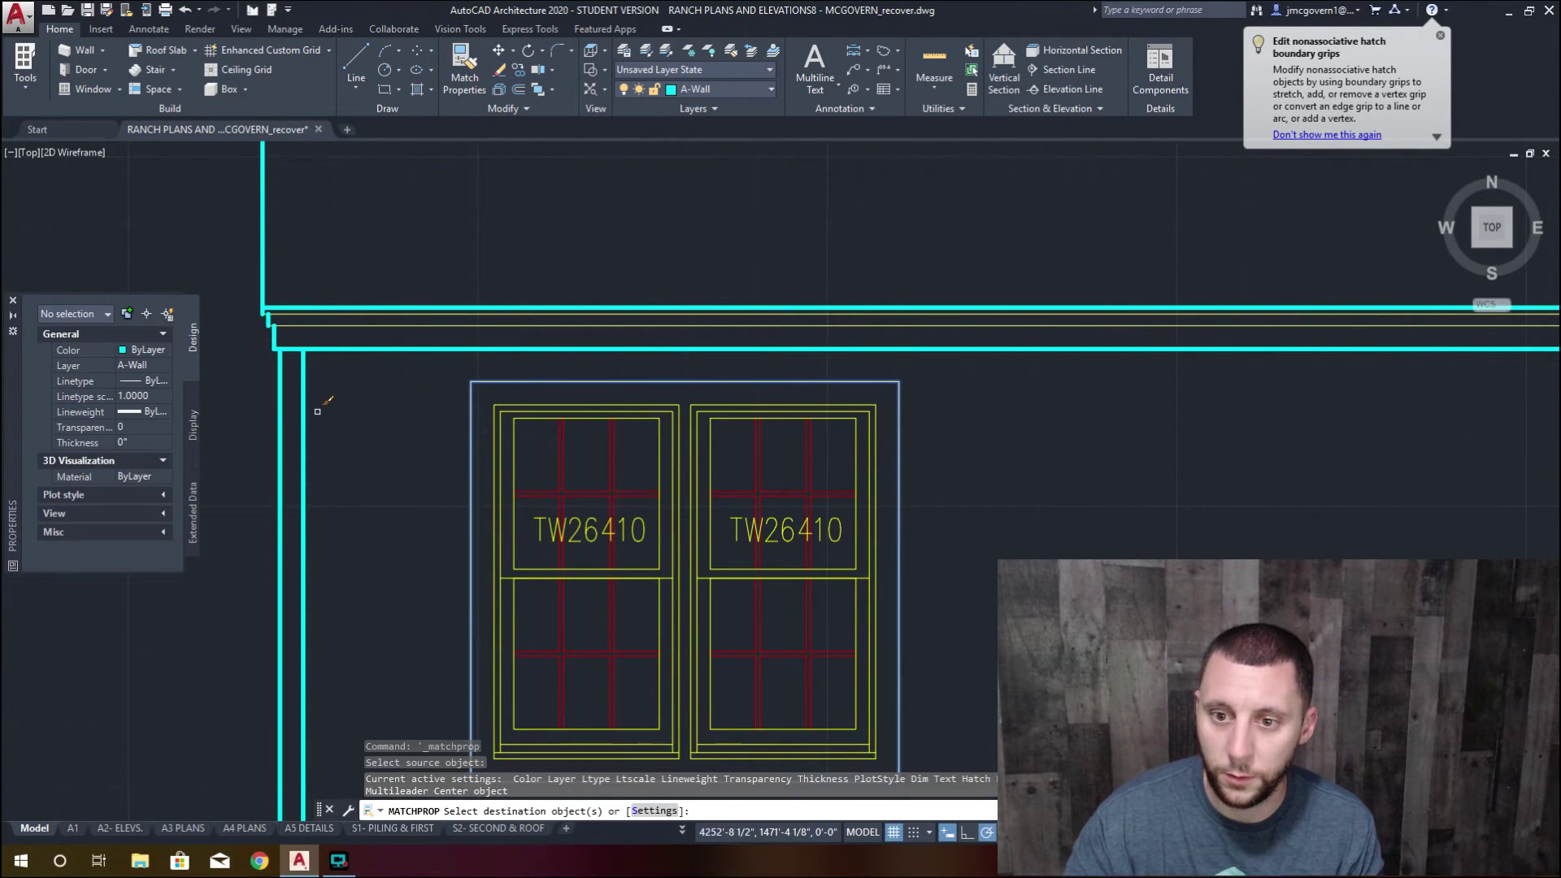
{"action": "scroll", "coordinate": [306, 408], "scroll_direction": "down", "scroll_amount": 3}
{"action": "key", "text": "Escape"}
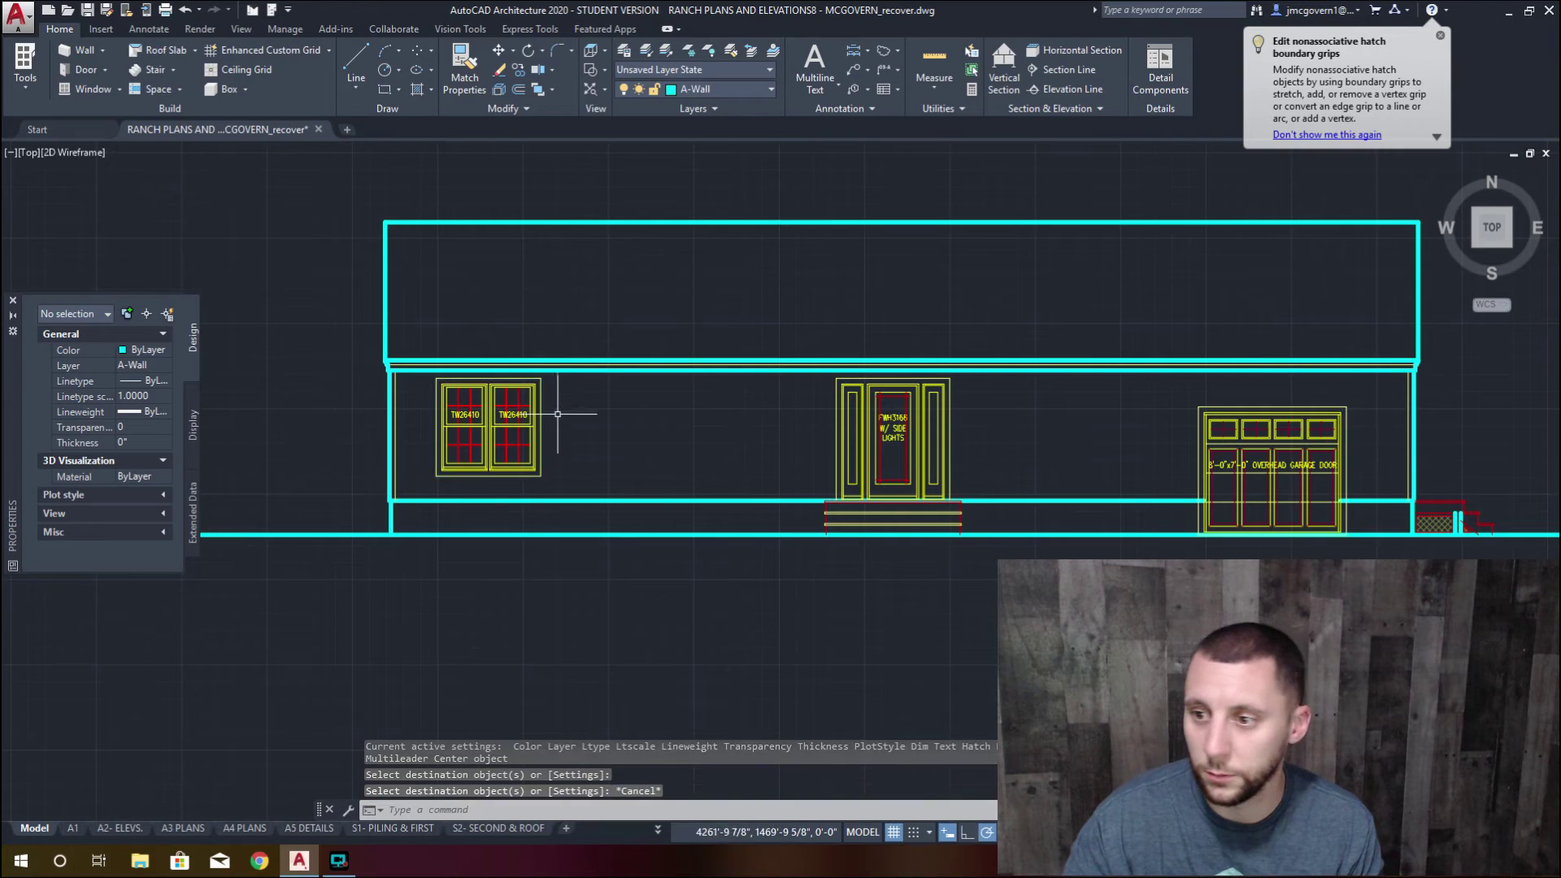
Hatch the siding area around the window and doors with the ANSI31 pattern at scale 1
{"action": "scroll", "coordinate": [773, 471], "scroll_direction": "down", "scroll_amount": 2}
{"action": "middle_click_drag", "start_coordinate": [773, 470], "coordinate": [662, 468]}
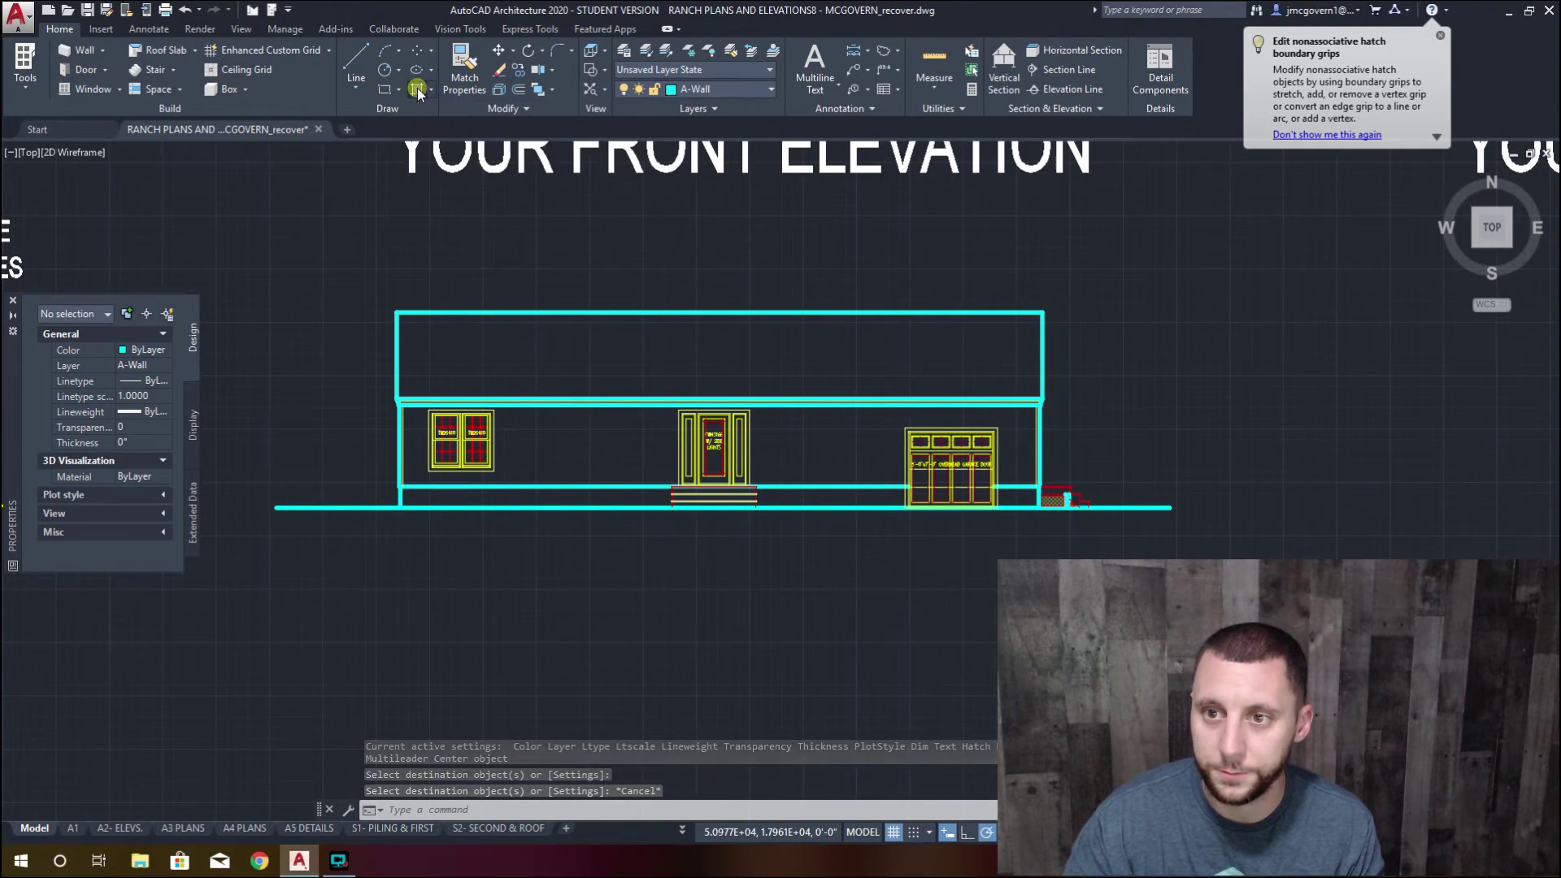
{"action": "type", "text": "h"}
{"action": "key", "text": "Return"}
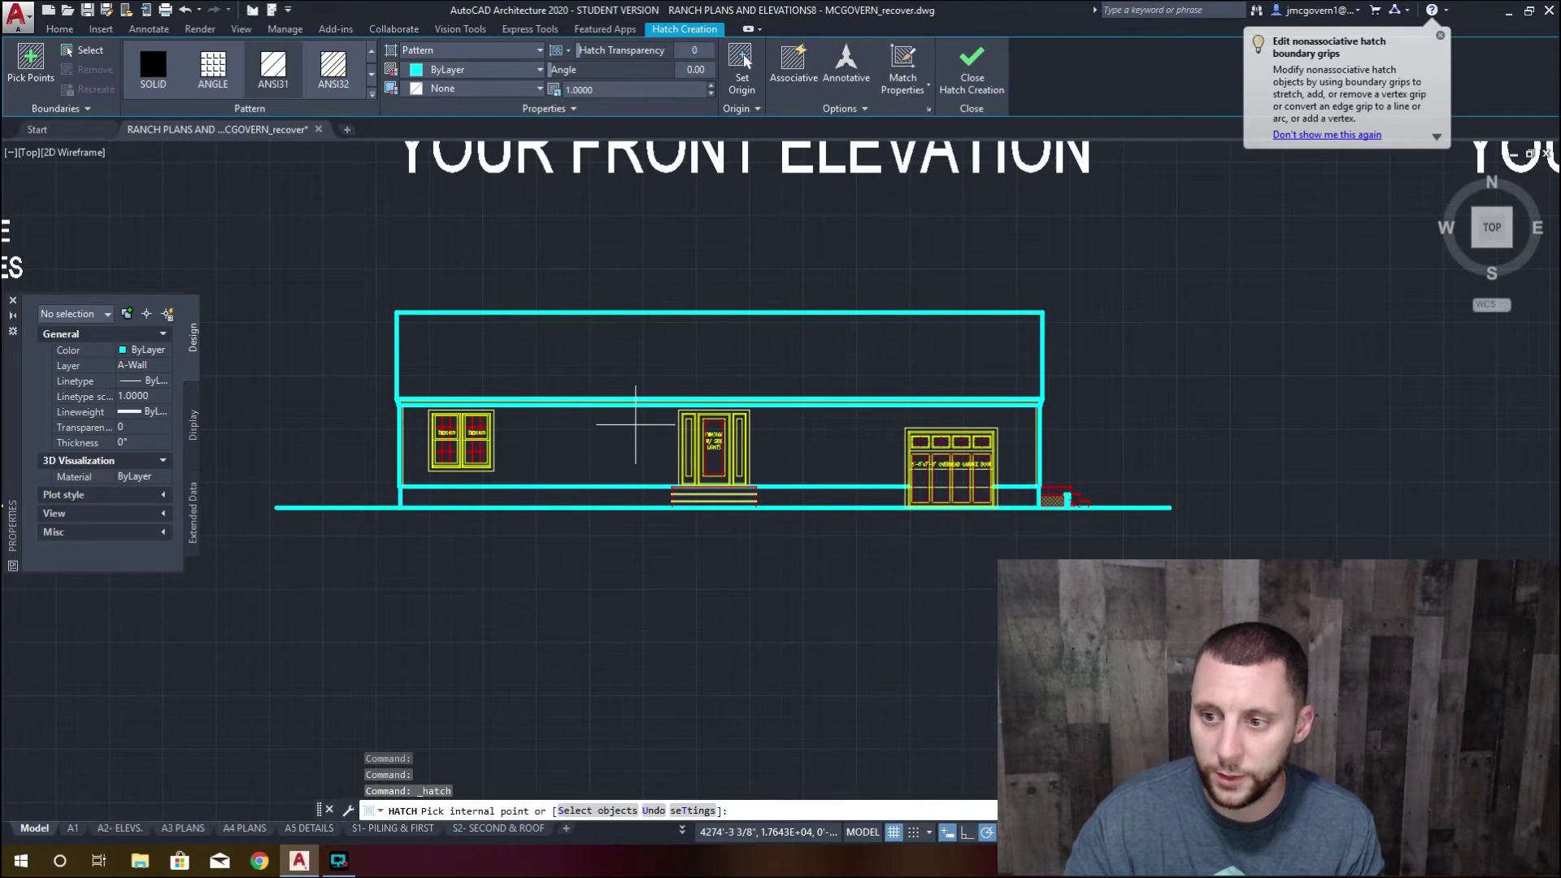
{"action": "left_click", "coordinate": [633, 446]}
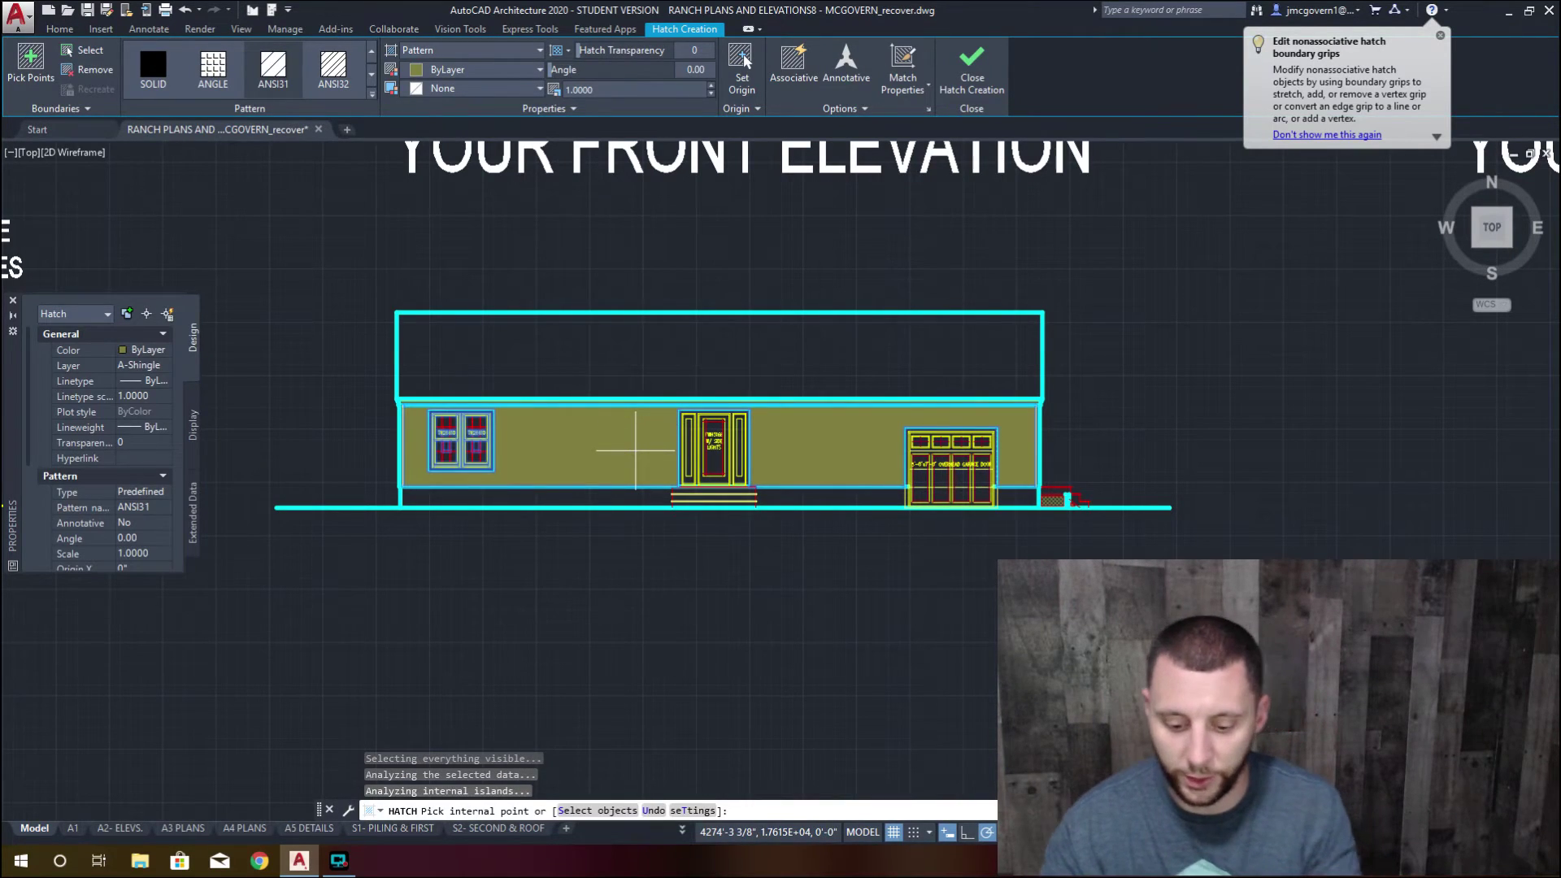
{"action": "key", "text": "Return"}
{"action": "scroll", "coordinate": [633, 446], "scroll_direction": "down", "scroll_amount": 2}
{"action": "scroll", "coordinate": [634, 446], "scroll_direction": "up", "scroll_amount": 8}
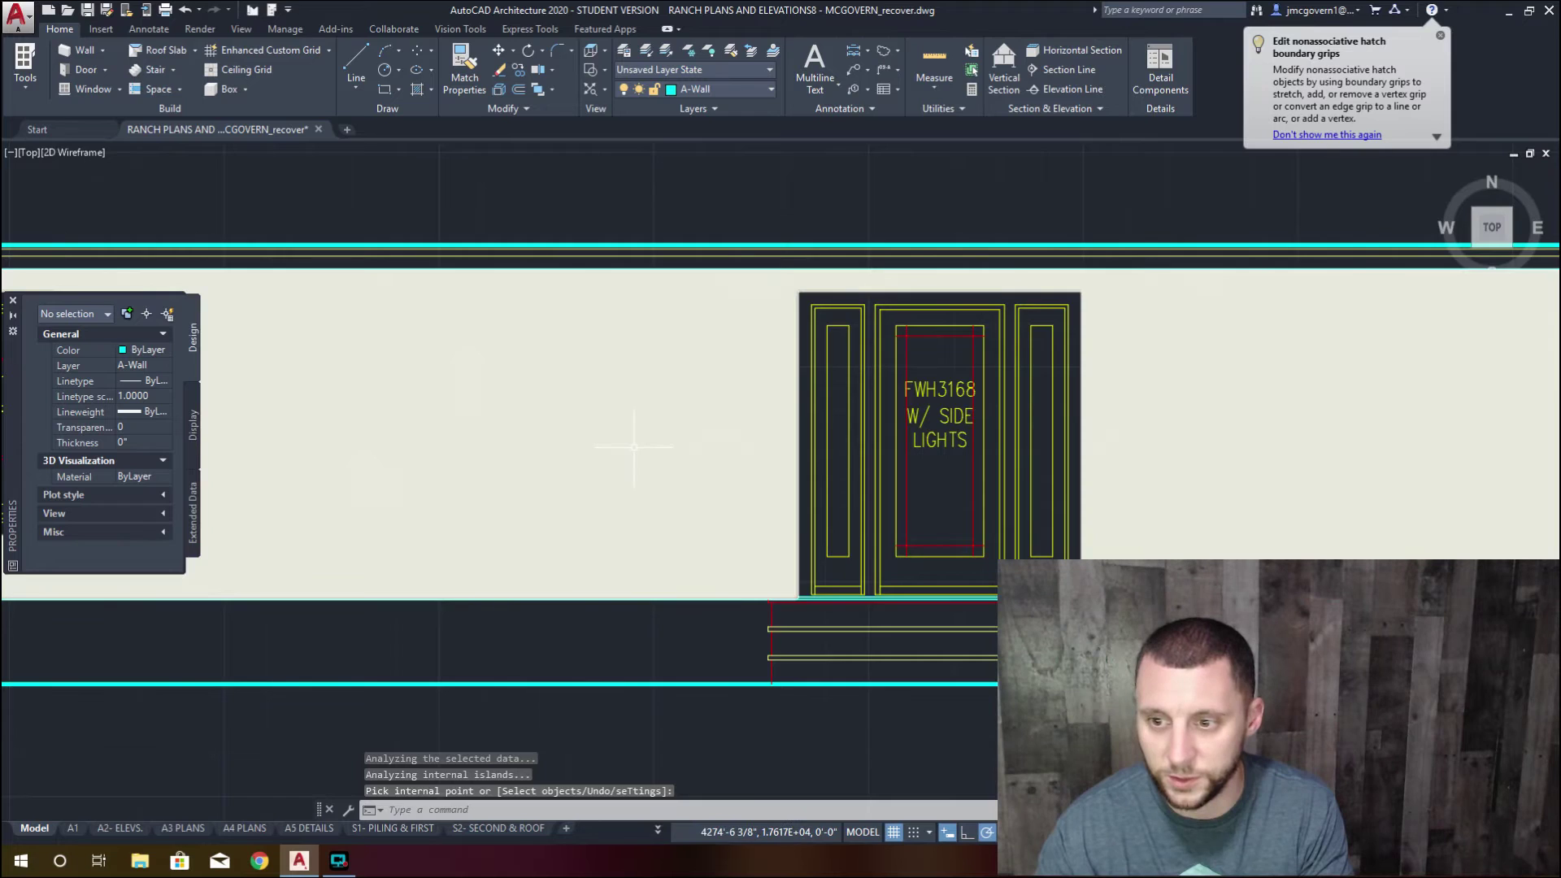
{"action": "scroll", "coordinate": [635, 453], "scroll_direction": "up", "scroll_amount": 4}
{"action": "scroll", "coordinate": [646, 464], "scroll_direction": "down", "scroll_amount": 12}
{"action": "mouse_move", "coordinate": [713, 509]}
{"action": "middle_mouse_down"}
{"action": "mouse_move", "coordinate": [778, 551]}
{"action": "mouse_move", "coordinate": [637, 313]}
{"action": "middle_mouse_up"}
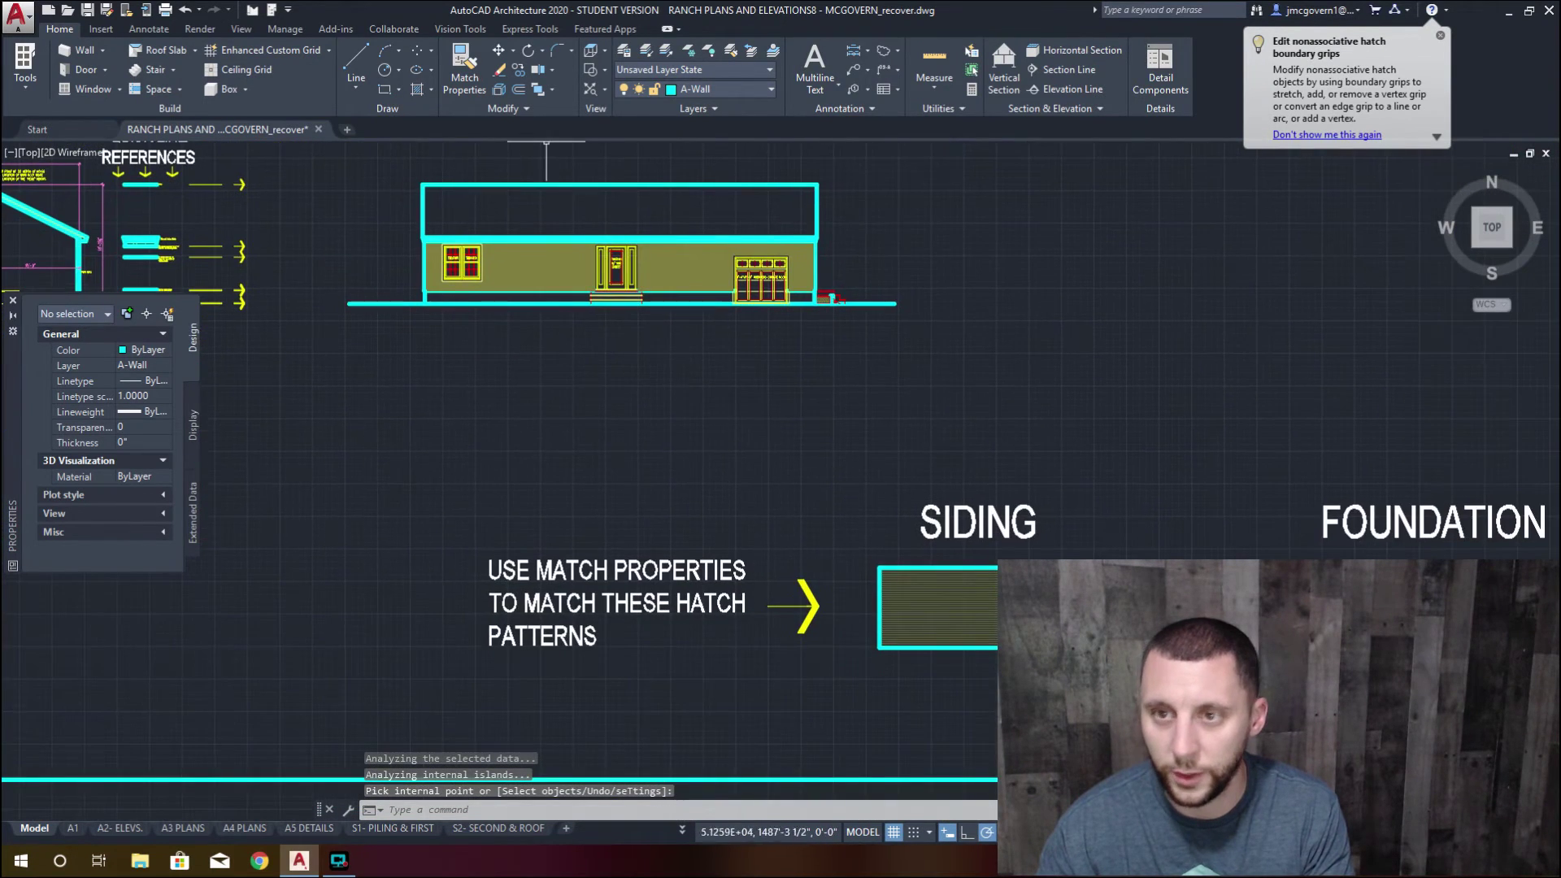
Match the front wall's siding hatch to the properties of the SIDING sample hatch
{"action": "left_click", "coordinate": [465, 63]}
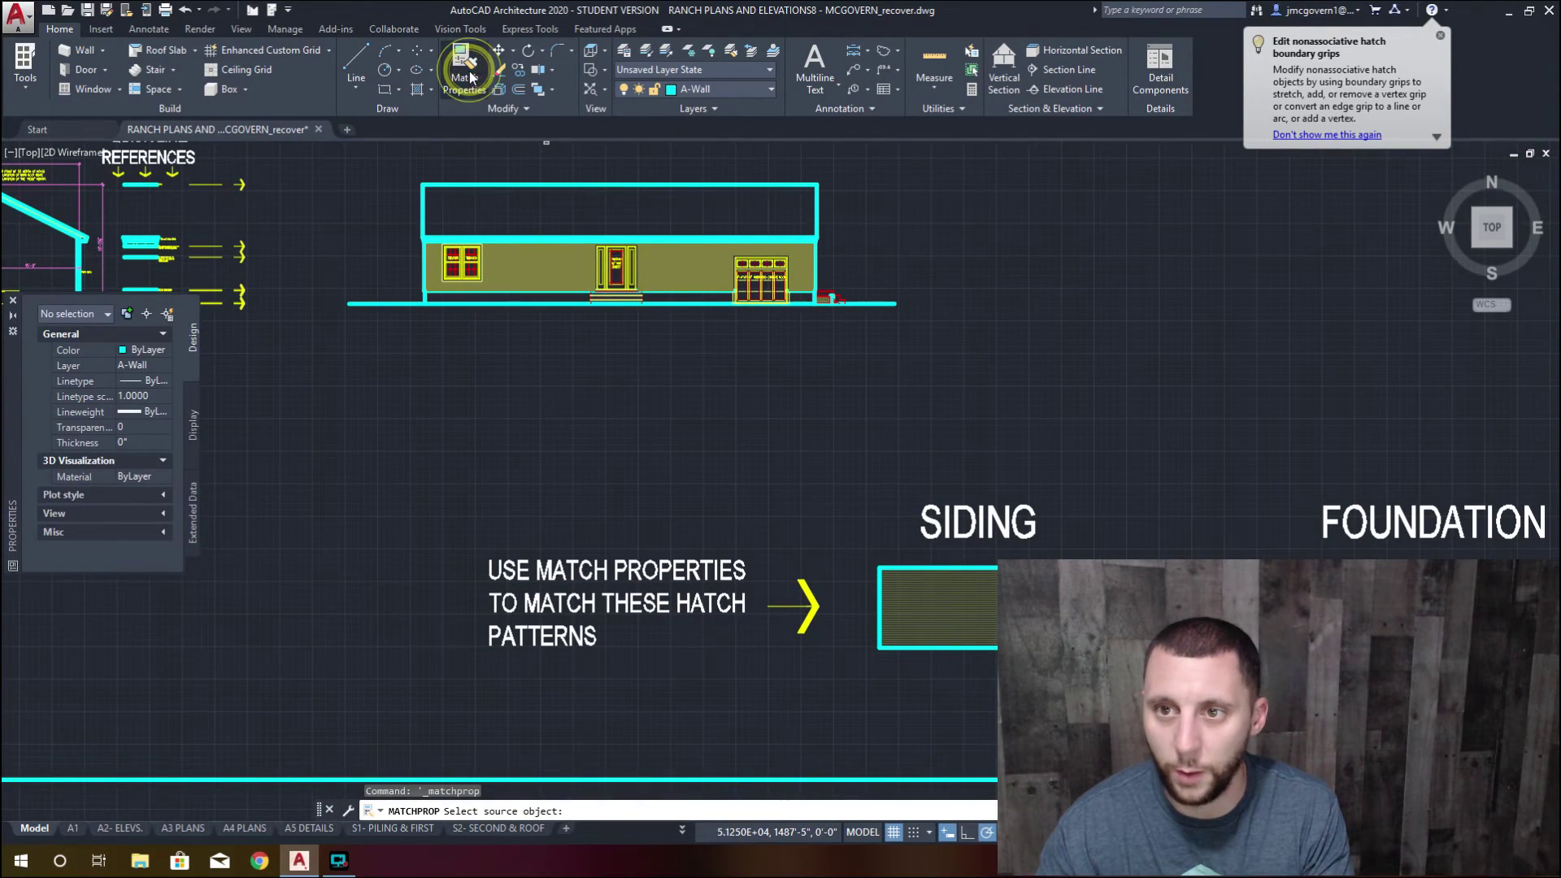
{"action": "left_click", "coordinate": [975, 604]}
{"action": "left_click", "coordinate": [561, 270]}
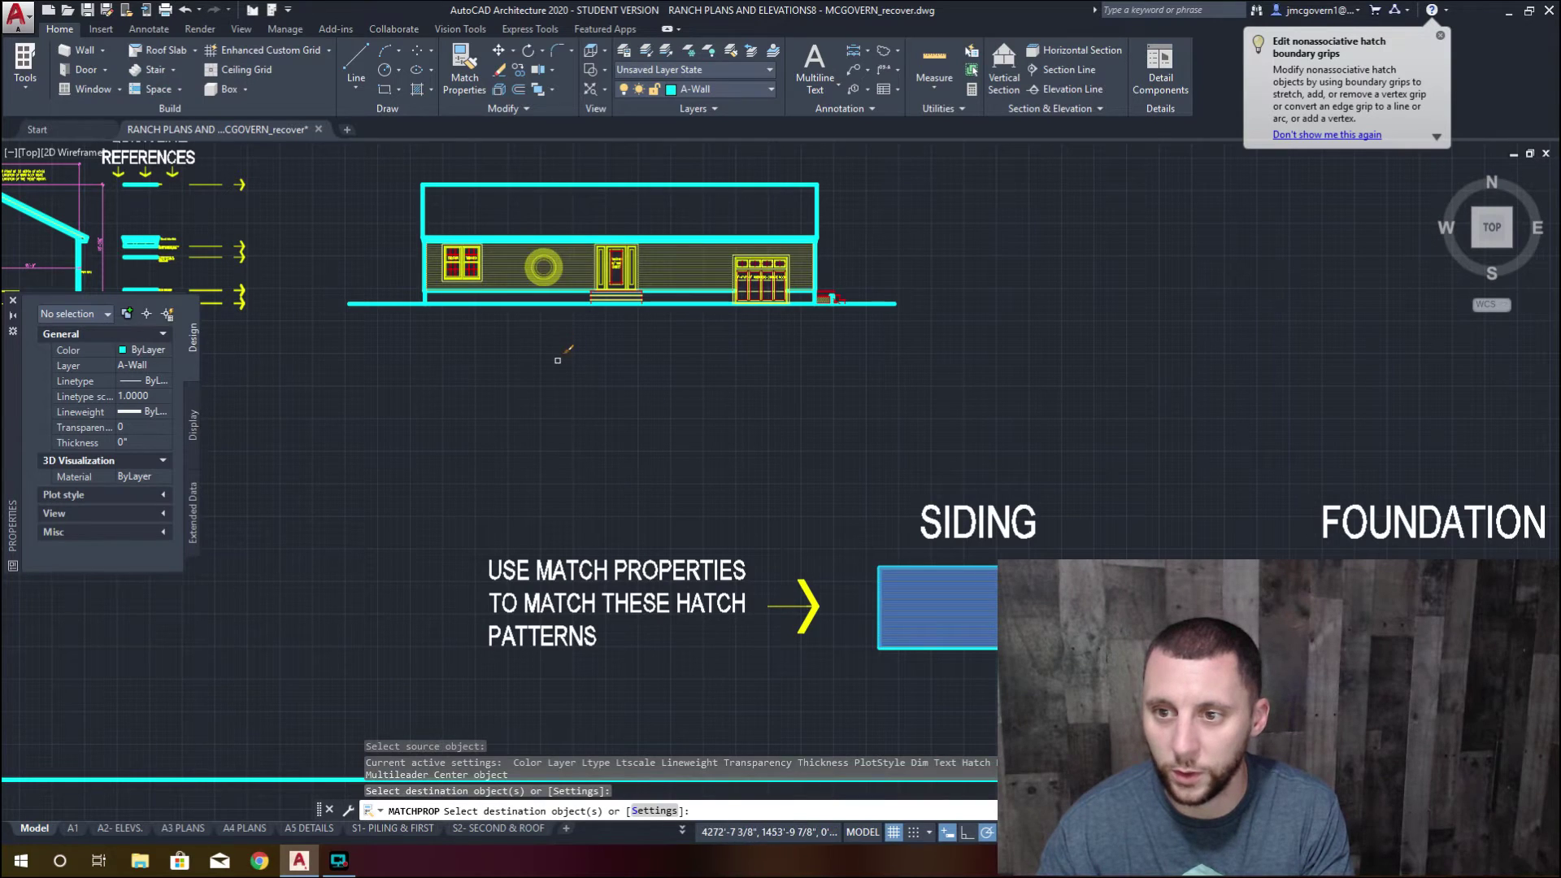
{"action": "scroll", "coordinate": [557, 361], "scroll_direction": "up", "scroll_amount": 5}
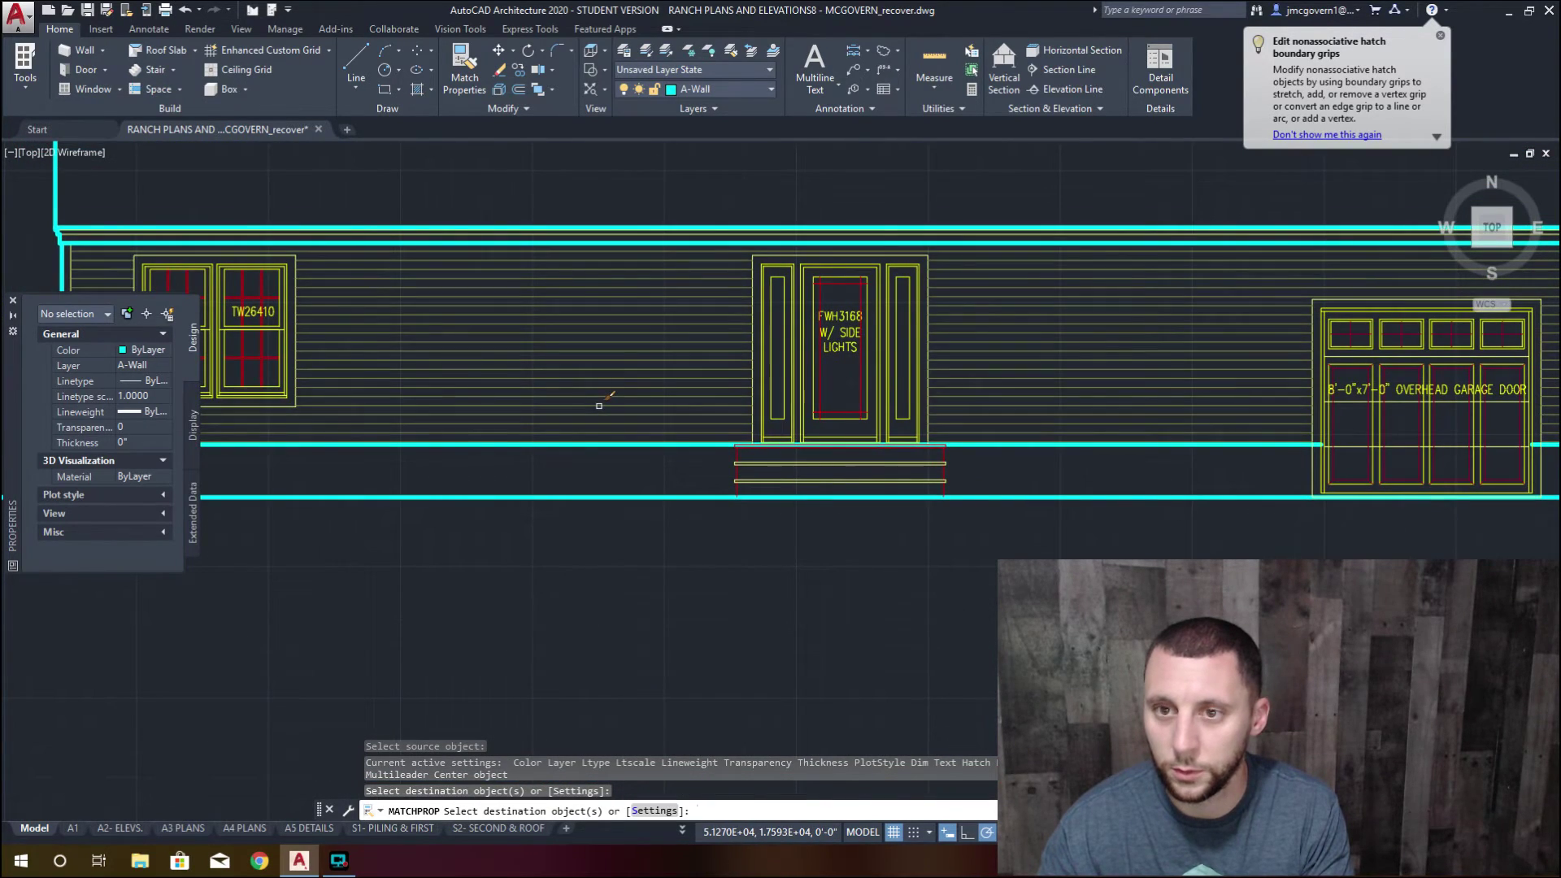
{"action": "key", "text": "Return"}
Hatch the foundation strips on both sides of the front steps and garage door with the ANSI31 pattern at scale 1
{"action": "left_click", "coordinate": [417, 90]}
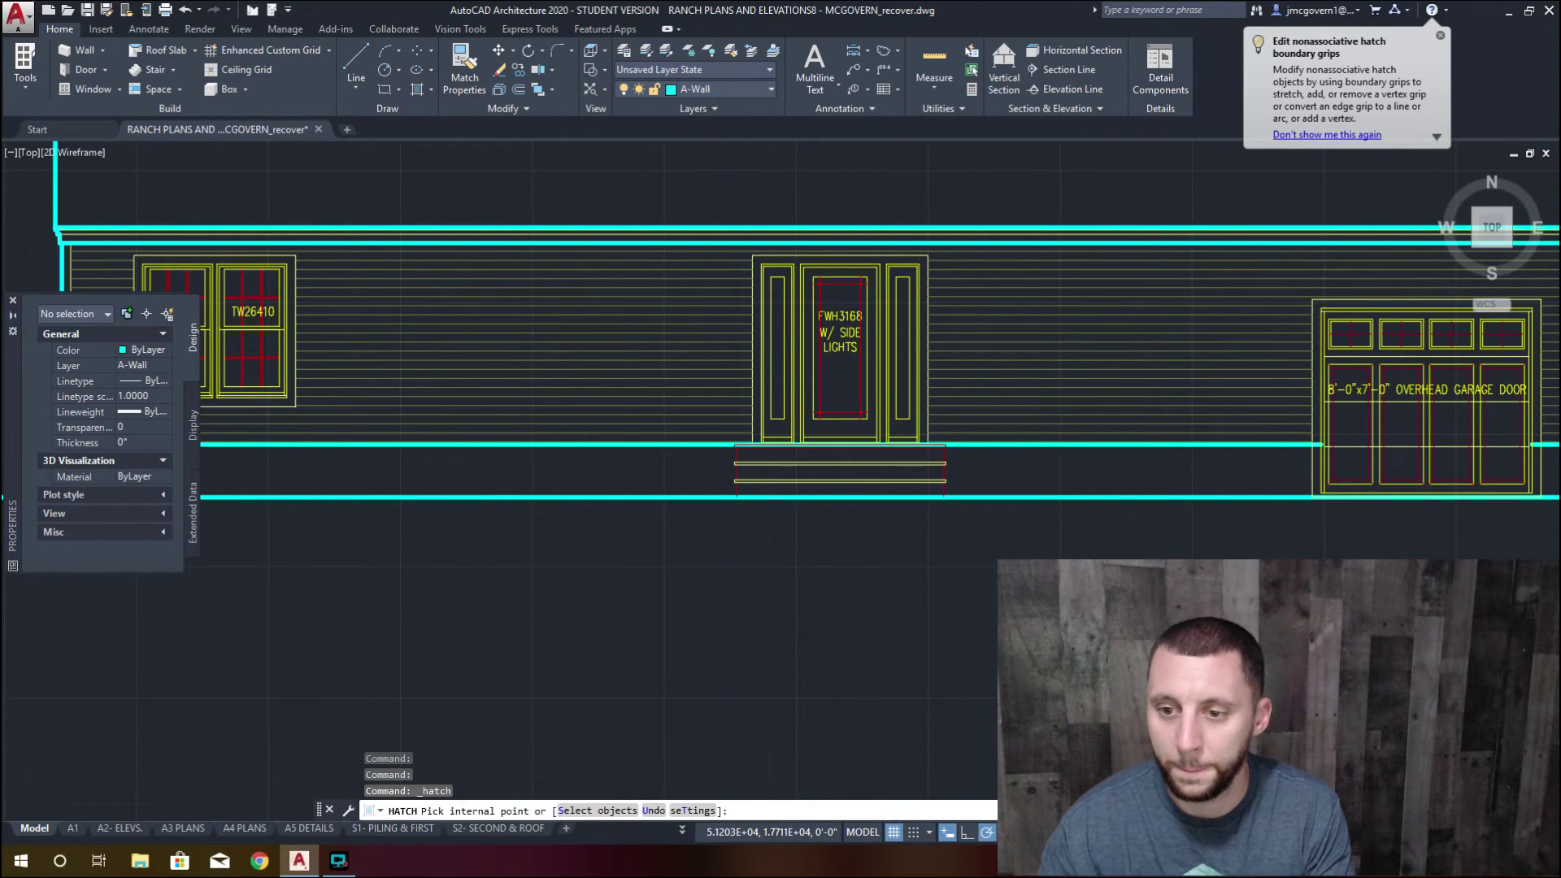
{"action": "left_click", "coordinate": [512, 466]}
{"action": "left_click", "coordinate": [1062, 470]}
{"action": "middle_click_drag", "start_coordinate": [1063, 470], "coordinate": [782, 480]}
{"action": "left_click", "coordinate": [1314, 463]}
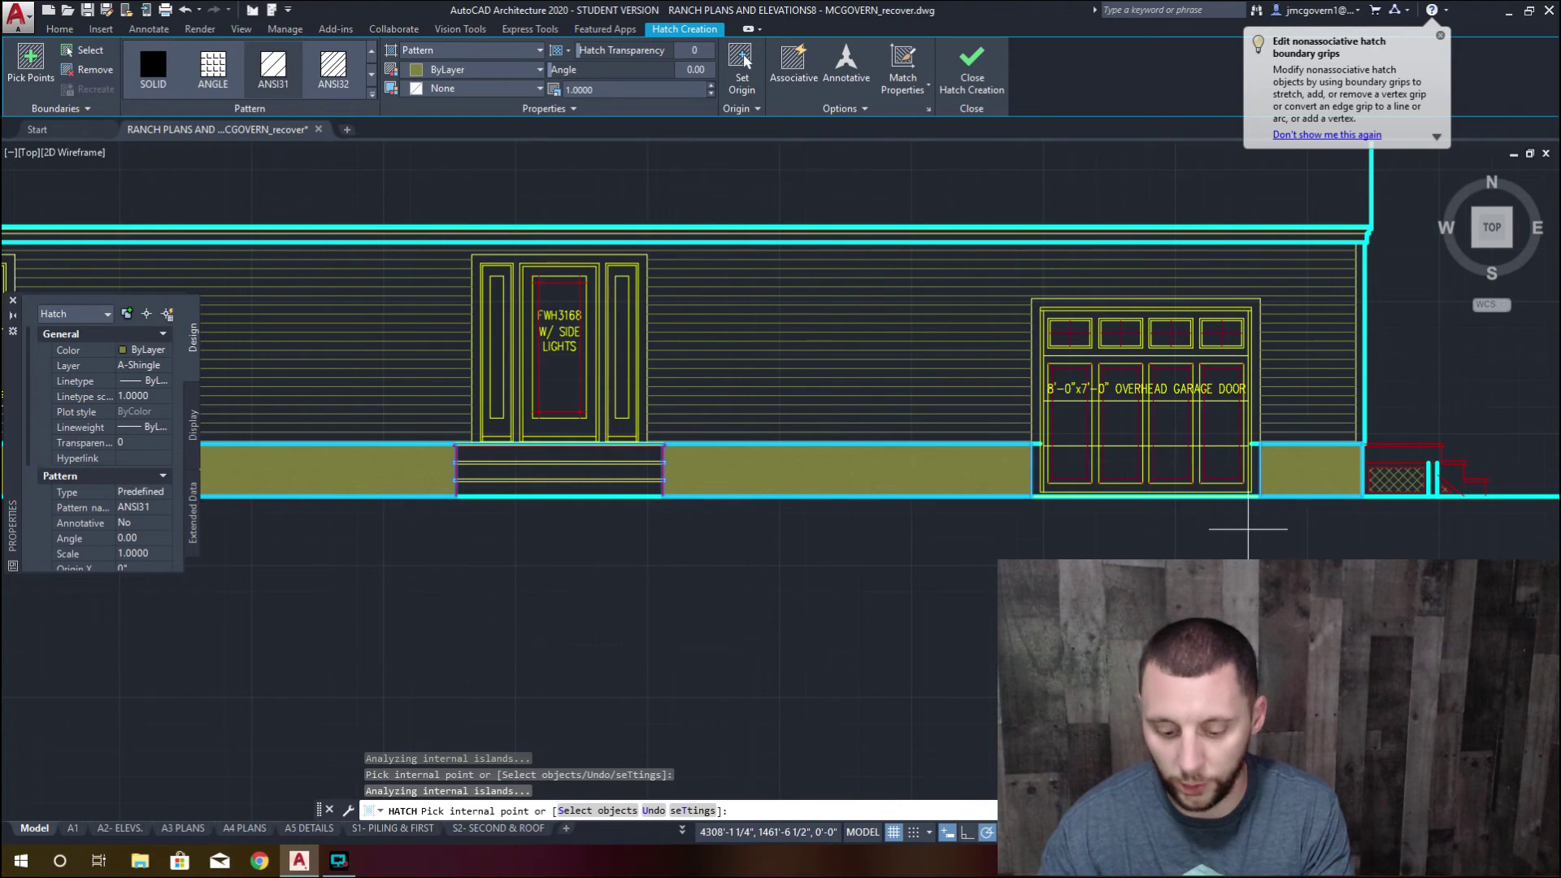
{"action": "key", "text": "Return"}
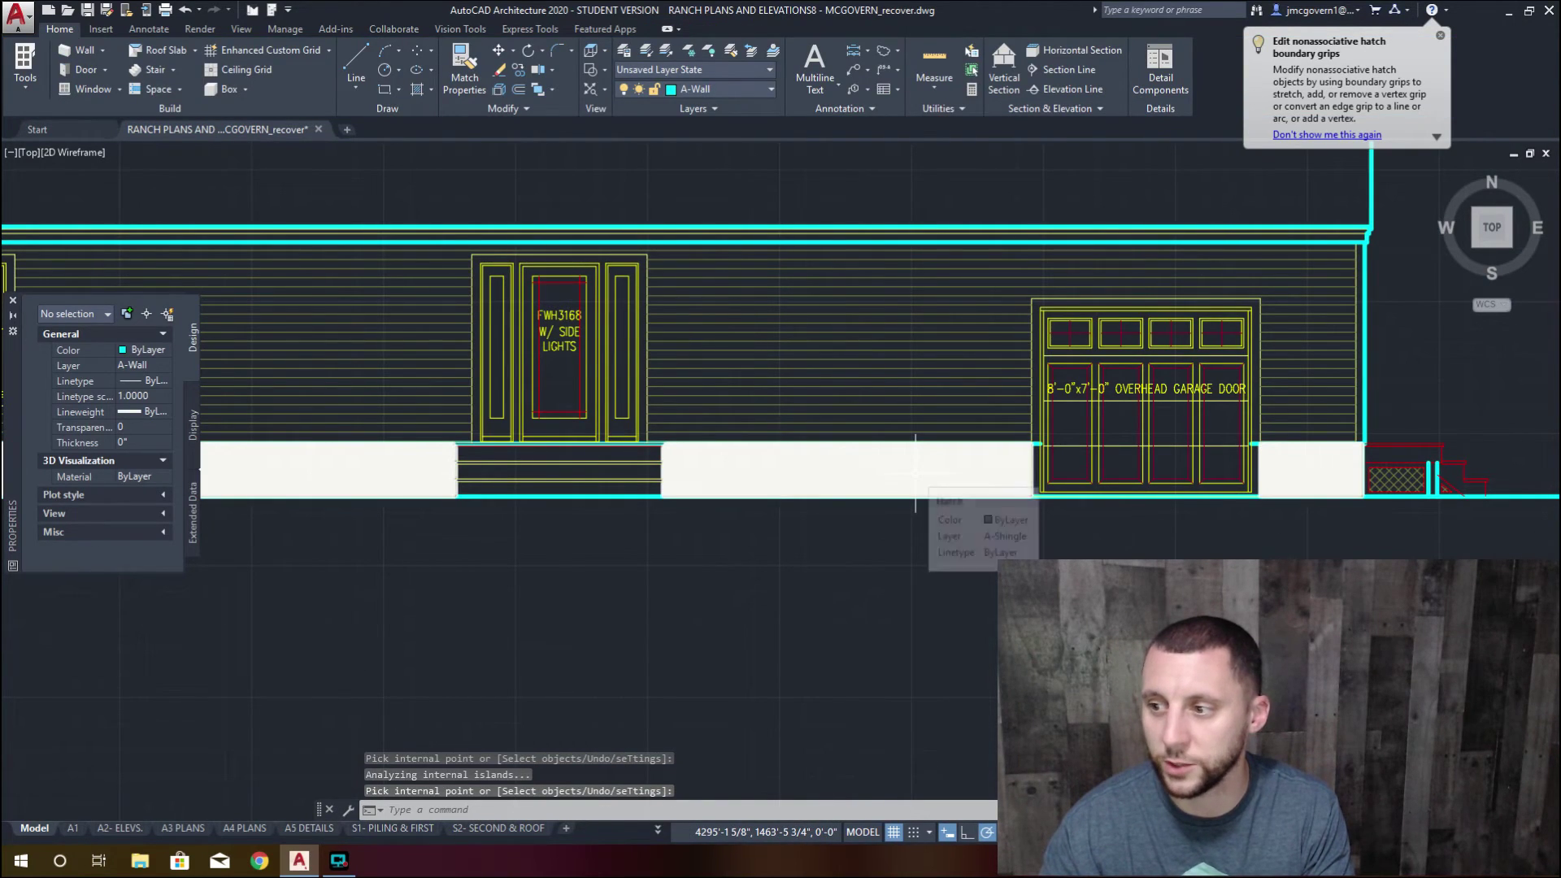
Match the foundation strips' hatch to the properties of the FOUNDATION sample hatch
{"action": "scroll", "coordinate": [915, 471], "scroll_direction": "down", "scroll_amount": 4}
{"action": "middle_click_drag", "start_coordinate": [959, 539], "coordinate": [952, 453]}
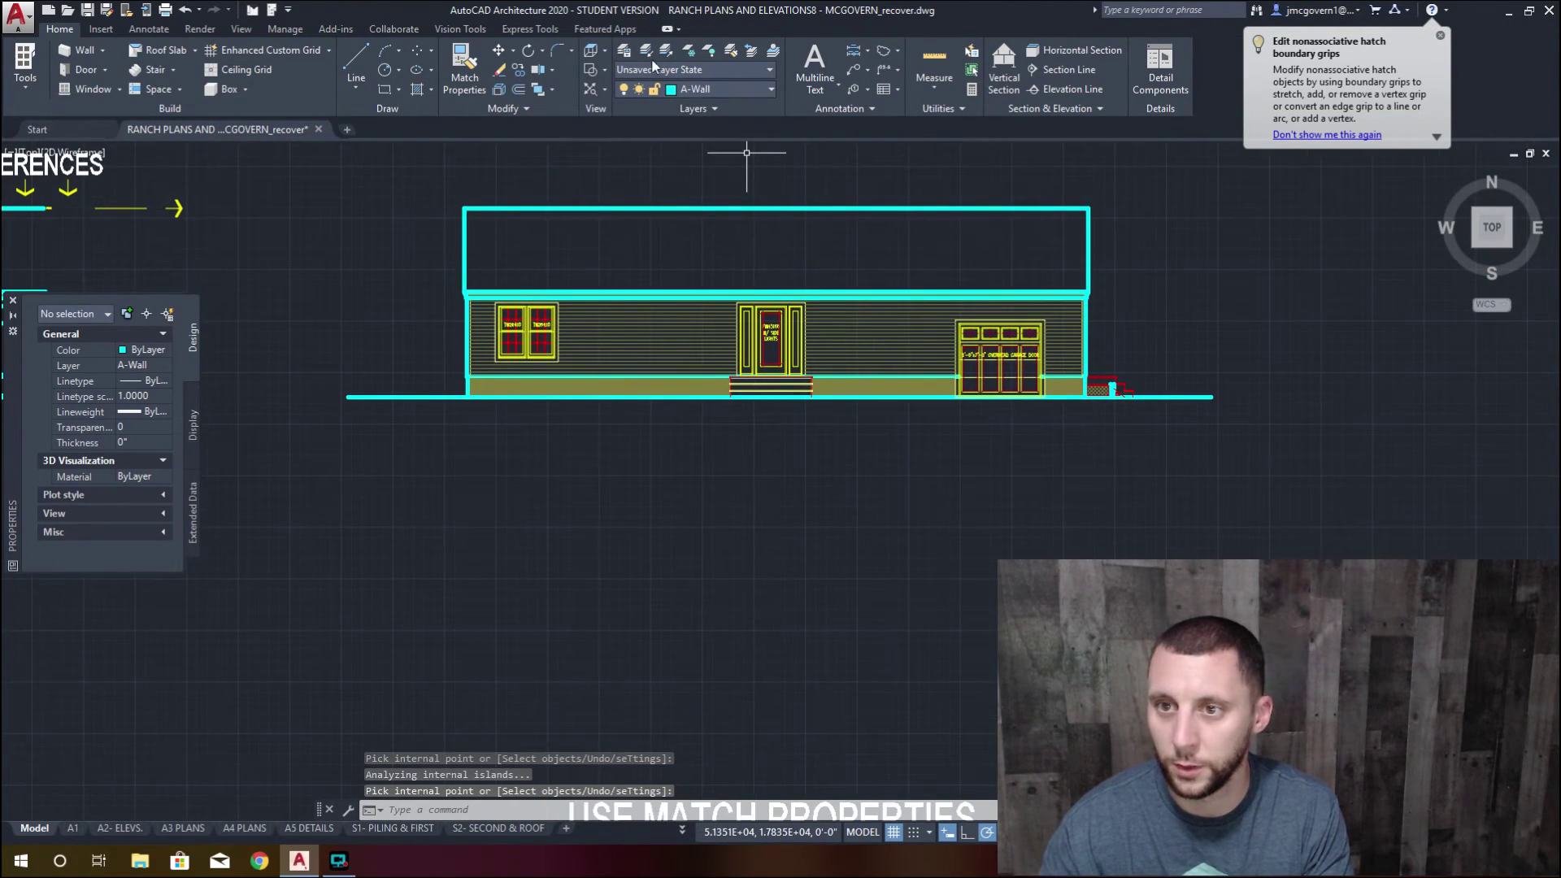
{"action": "left_click", "coordinate": [470, 63]}
{"action": "scroll", "coordinate": [1151, 477], "scroll_direction": "down", "scroll_amount": 2}
{"action": "middle_click_drag", "start_coordinate": [1273, 552], "coordinate": [1053, 428]}
{"action": "left_click", "coordinate": [902, 298]}
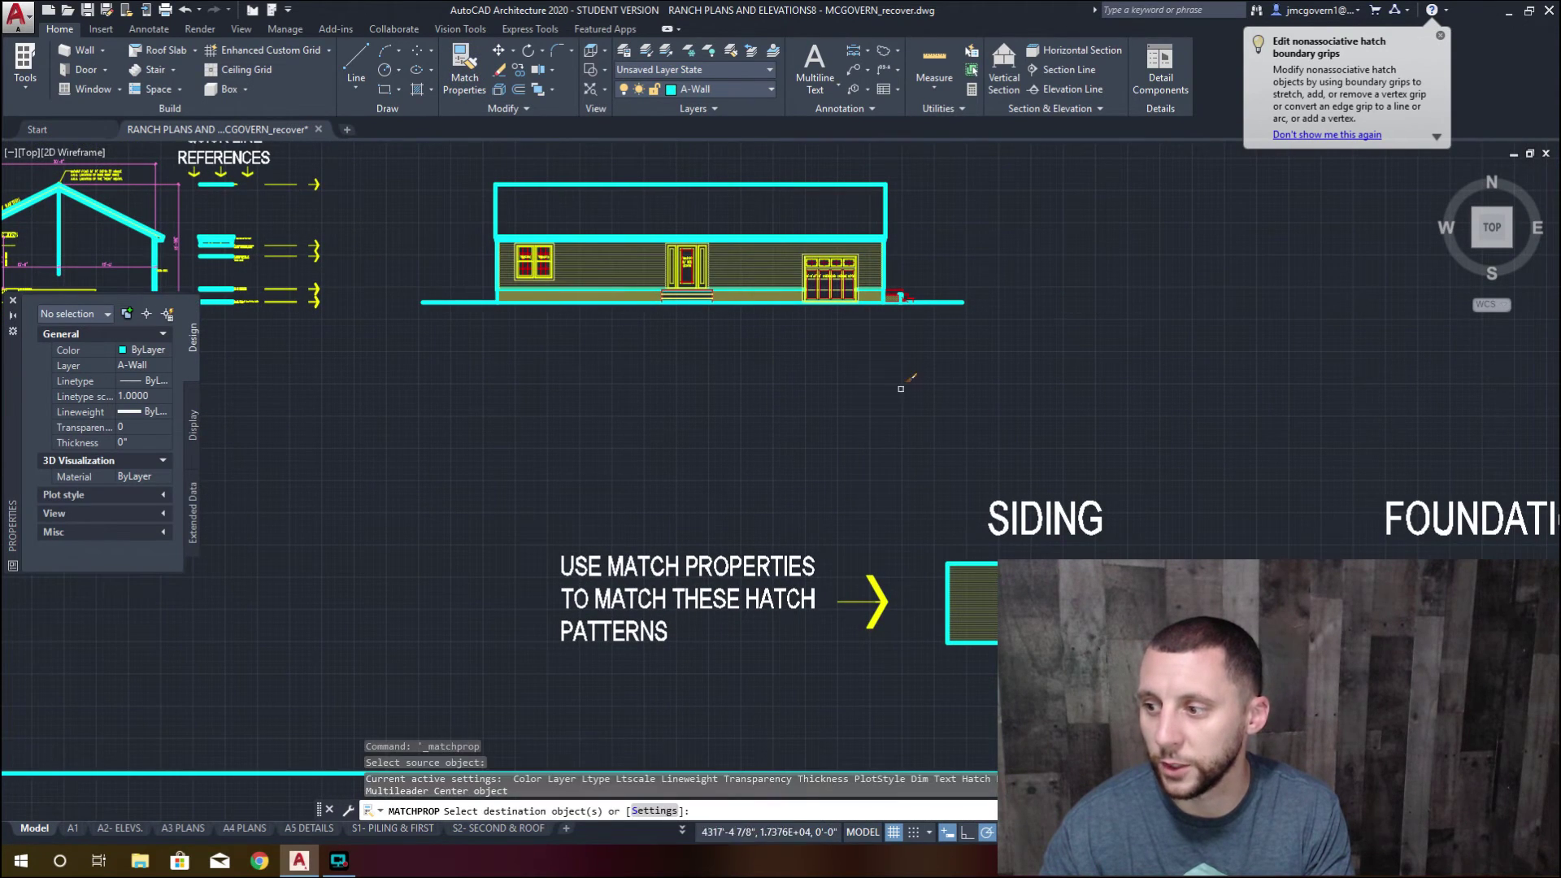
{"action": "scroll", "coordinate": [627, 291], "scroll_direction": "up", "scroll_amount": 6}
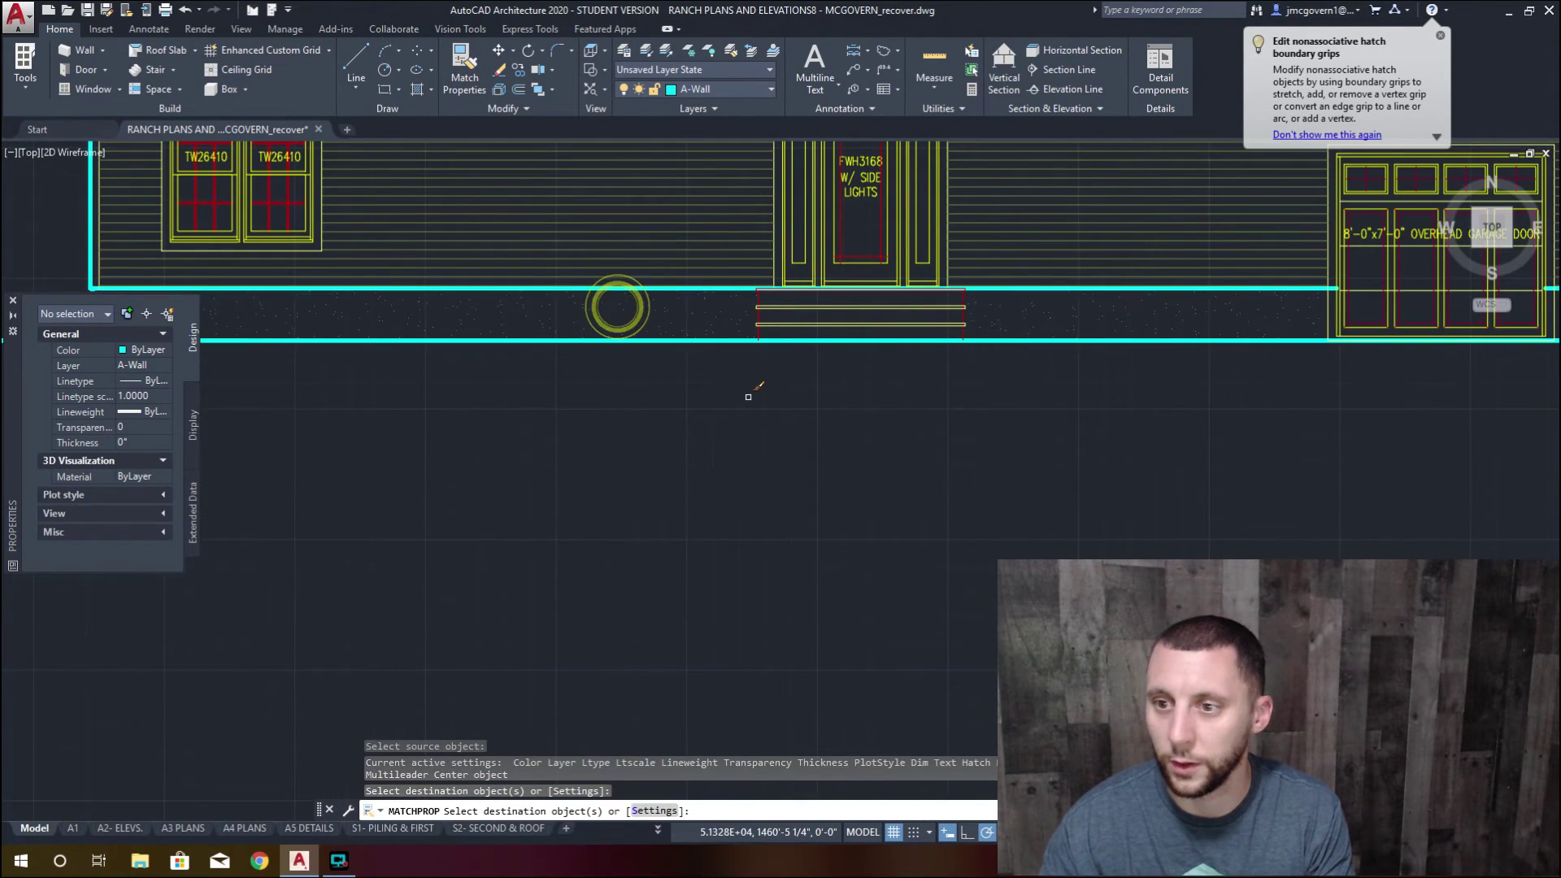
{"action": "key", "text": "Escape"}
Examine the lattice hatch under the side deck, the lattice sample and the overall front elevation
{"action": "scroll", "coordinate": [825, 390], "scroll_direction": "down", "scroll_amount": 3}
{"action": "scroll", "coordinate": [1130, 401], "scroll_direction": "up", "scroll_amount": 6}
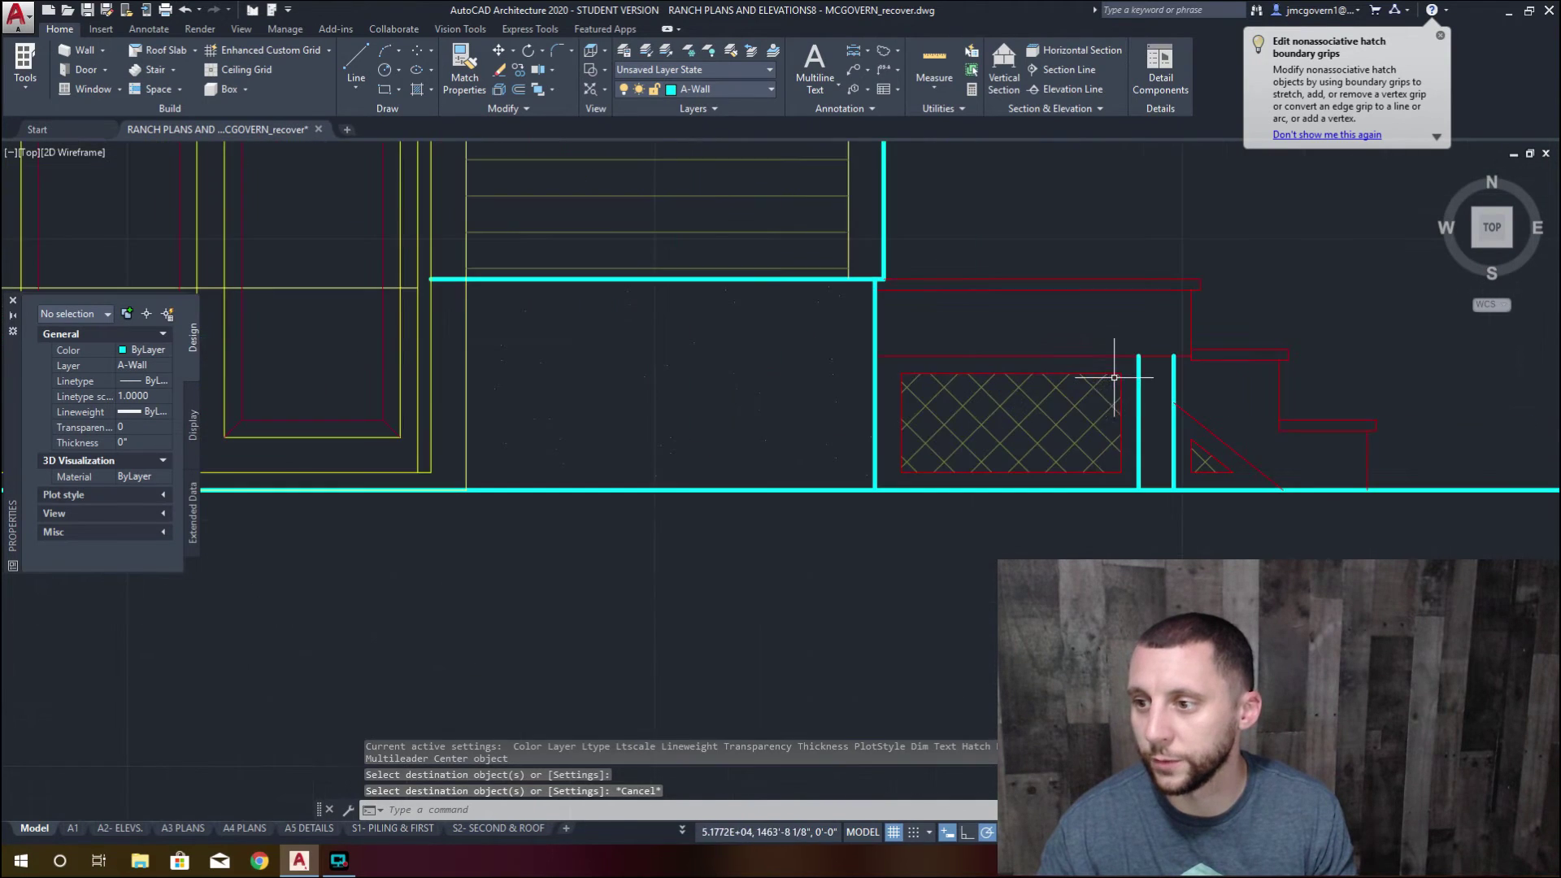
{"action": "scroll", "coordinate": [1052, 428], "scroll_direction": "down", "scroll_amount": 10}
{"action": "middle_click_drag", "start_coordinate": [1249, 525], "coordinate": [899, 401]}
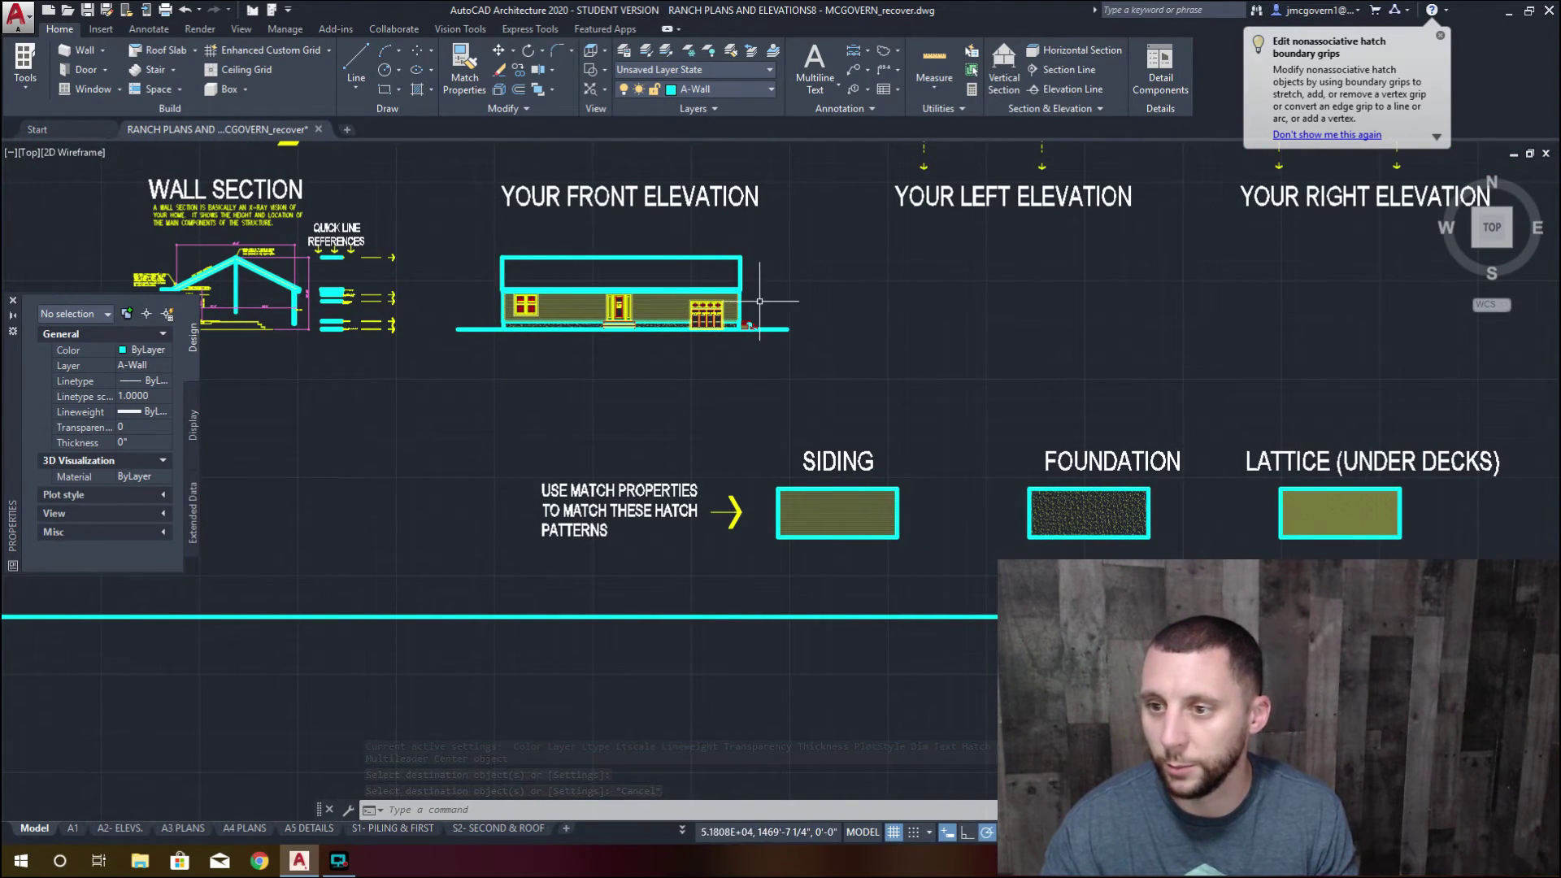
{"action": "scroll", "coordinate": [696, 320], "scroll_direction": "up", "scroll_amount": 5}
{"action": "scroll", "coordinate": [715, 338], "scroll_direction": "down", "scroll_amount": 3}
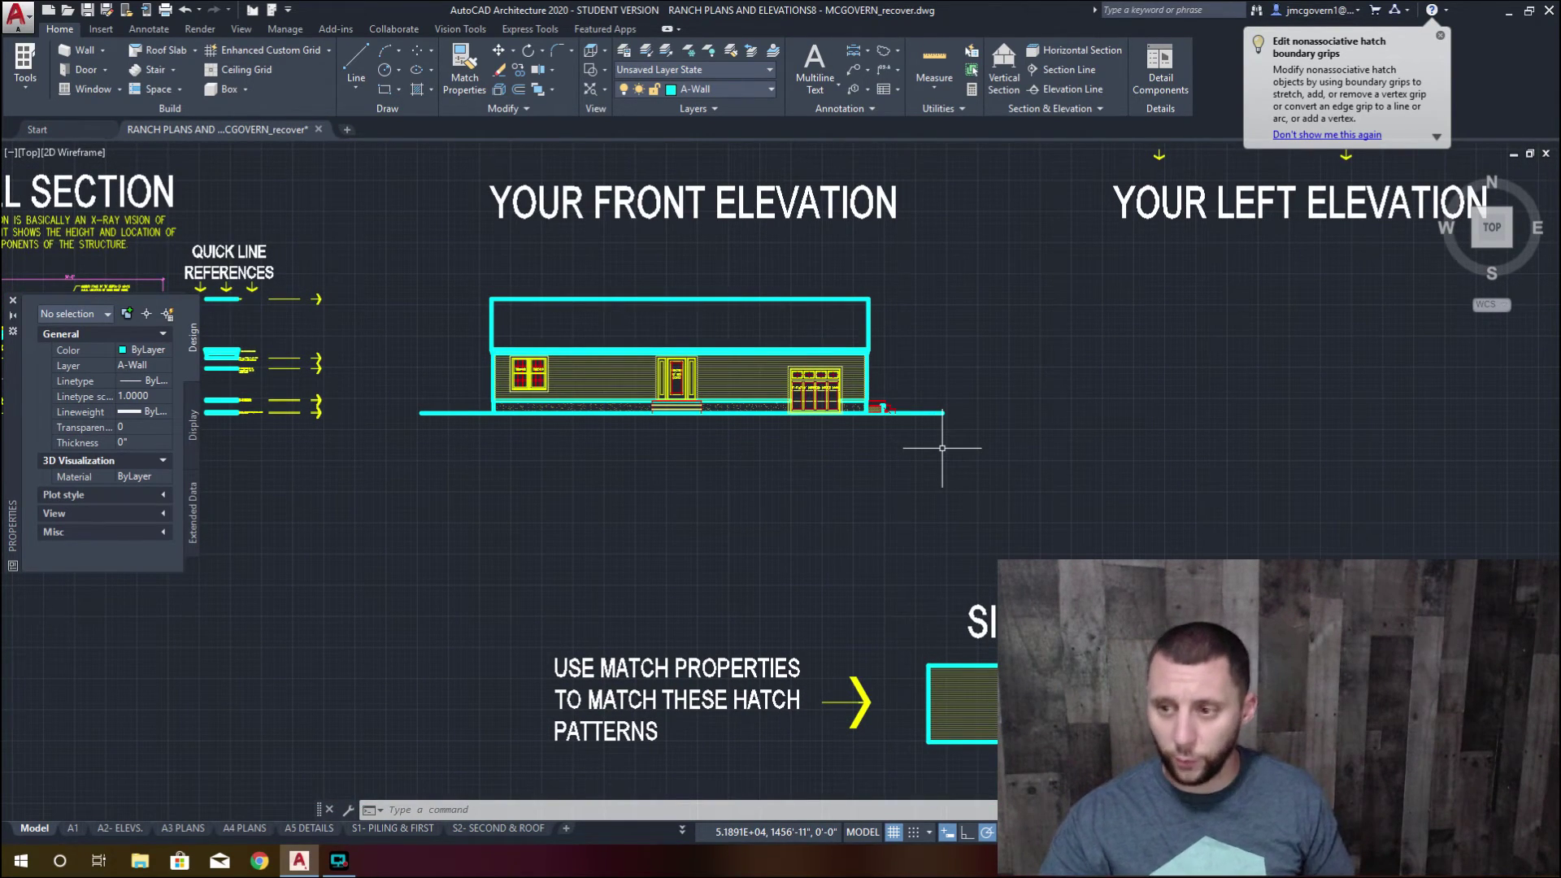
{"action": "scroll", "coordinate": [657, 324], "scroll_direction": "up", "scroll_amount": 2}
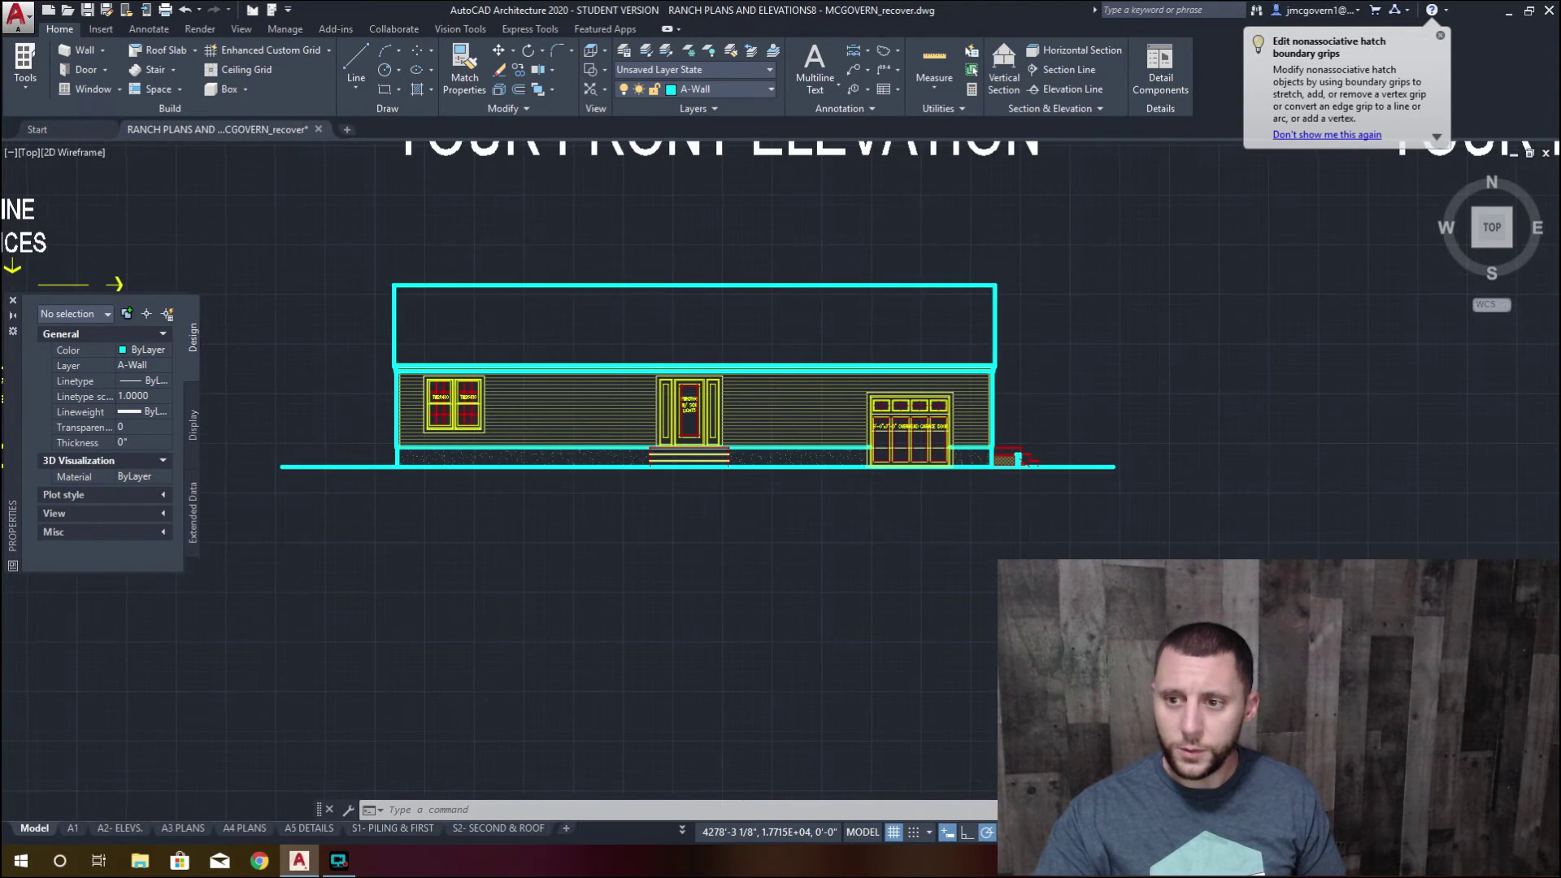
{"action": "middle_click_drag", "start_coordinate": [666, 332], "coordinate": [742, 406]}
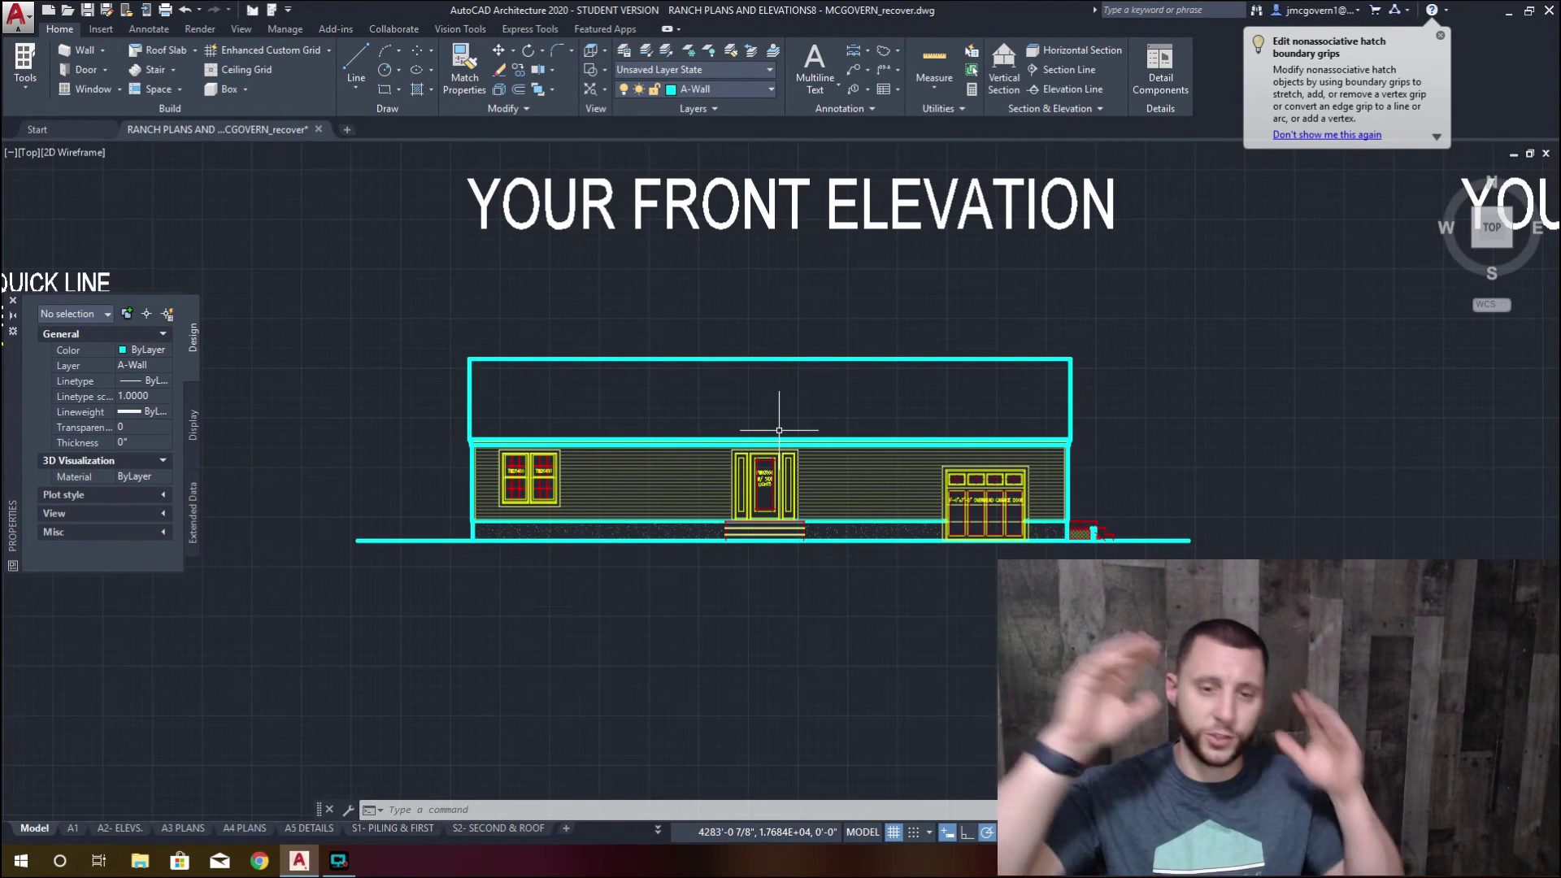